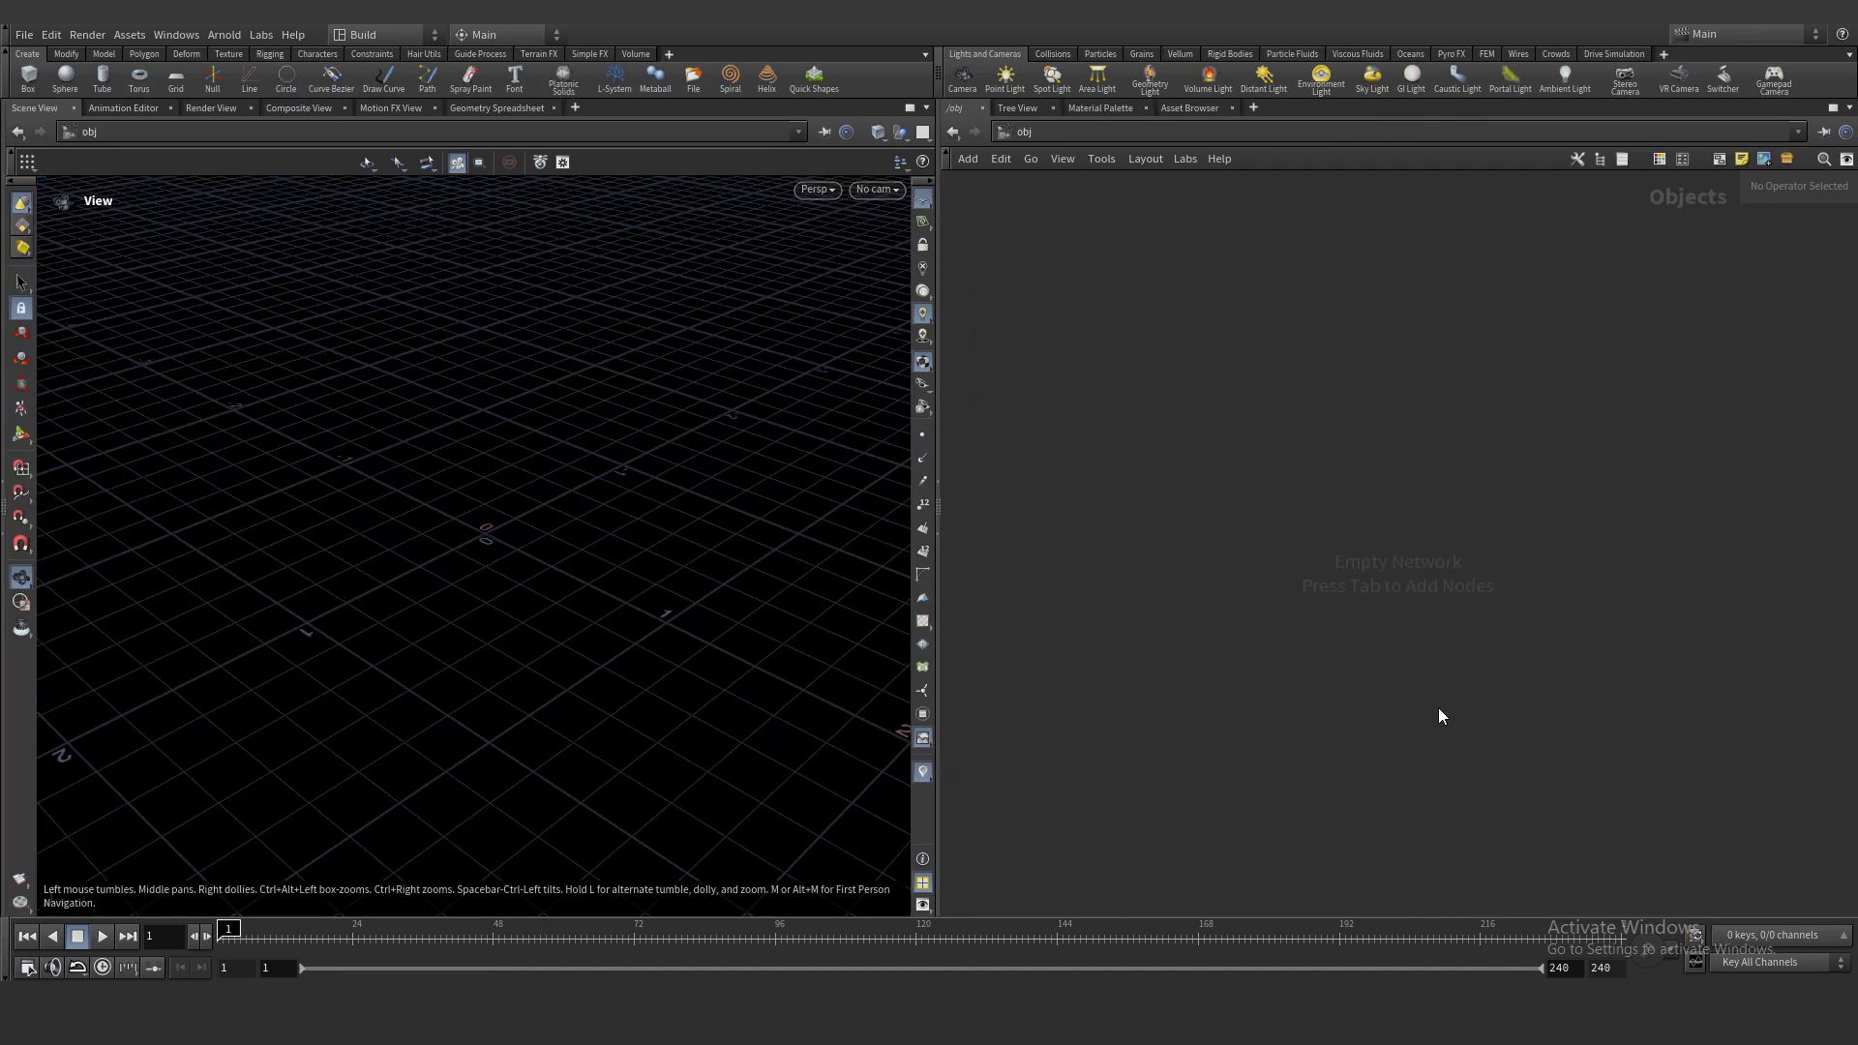
Switch to the Solaris desktop and add a Component Builder setup to the stage network
left_click(410, 37)
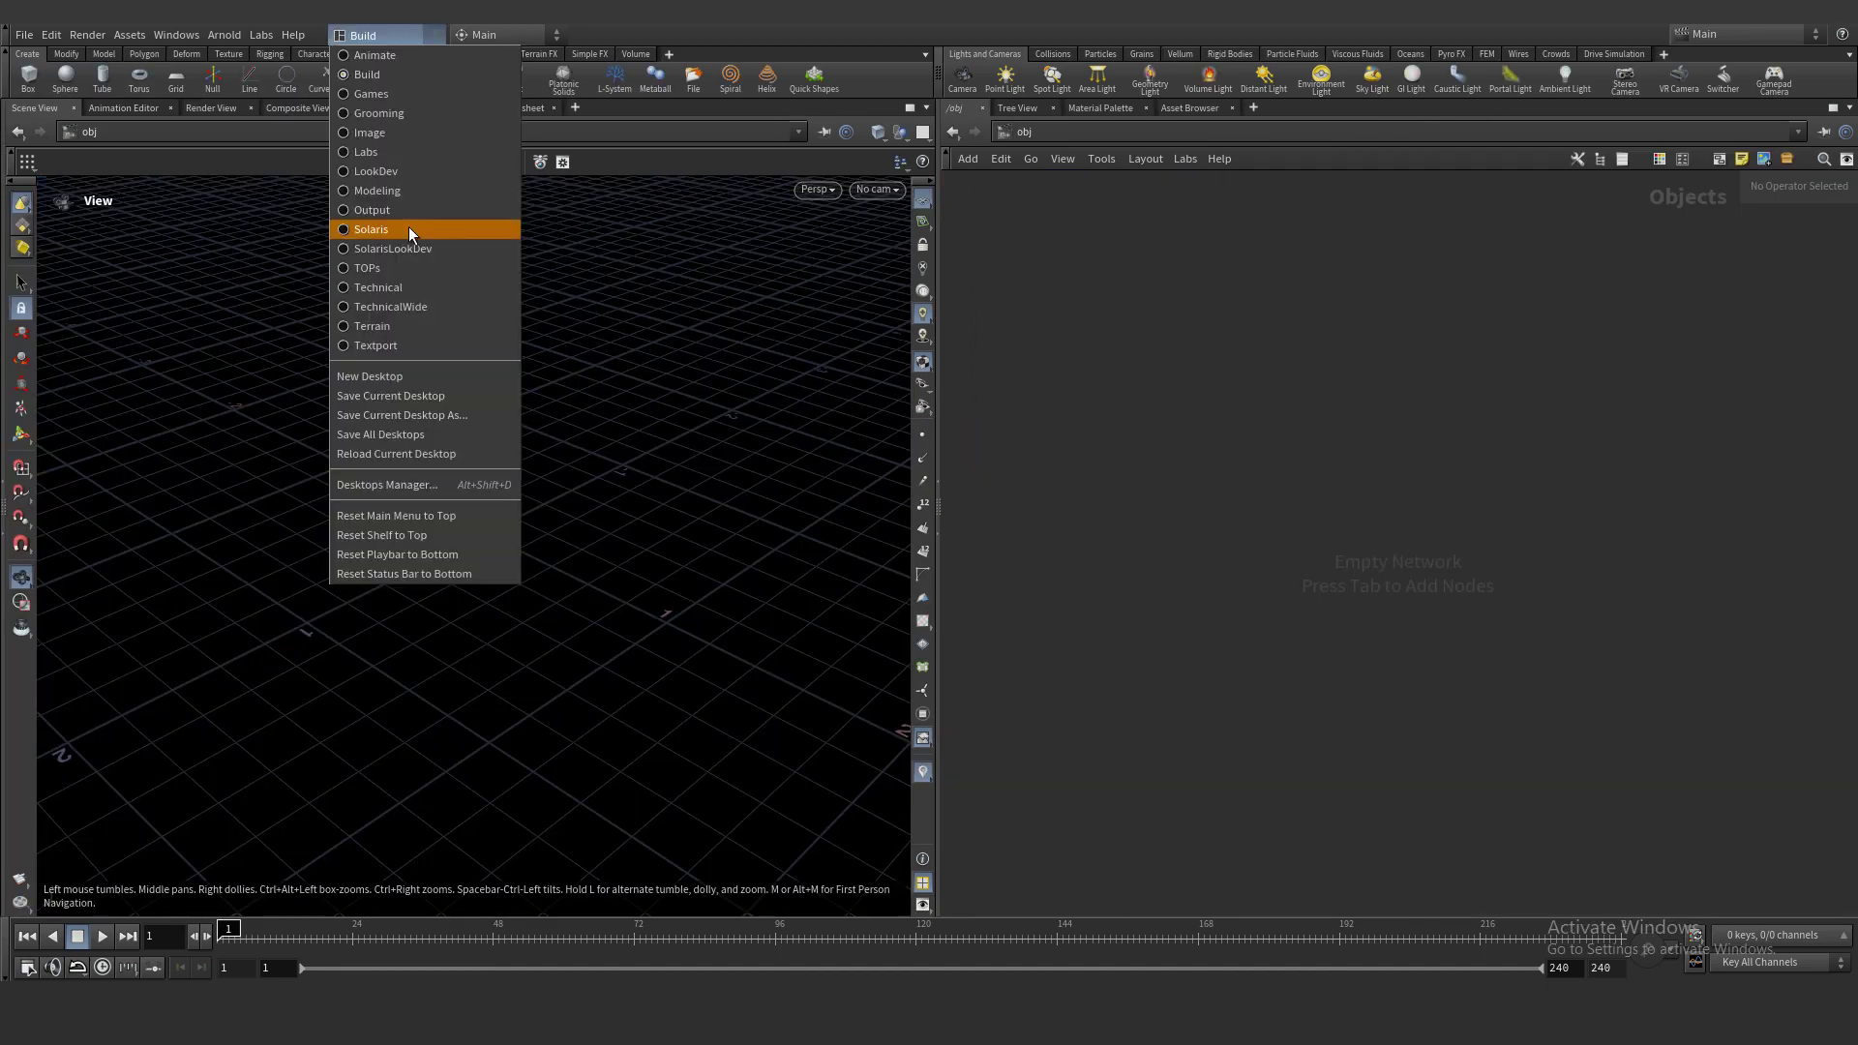
left_click(409, 232)
key("Tab")
type("comp")
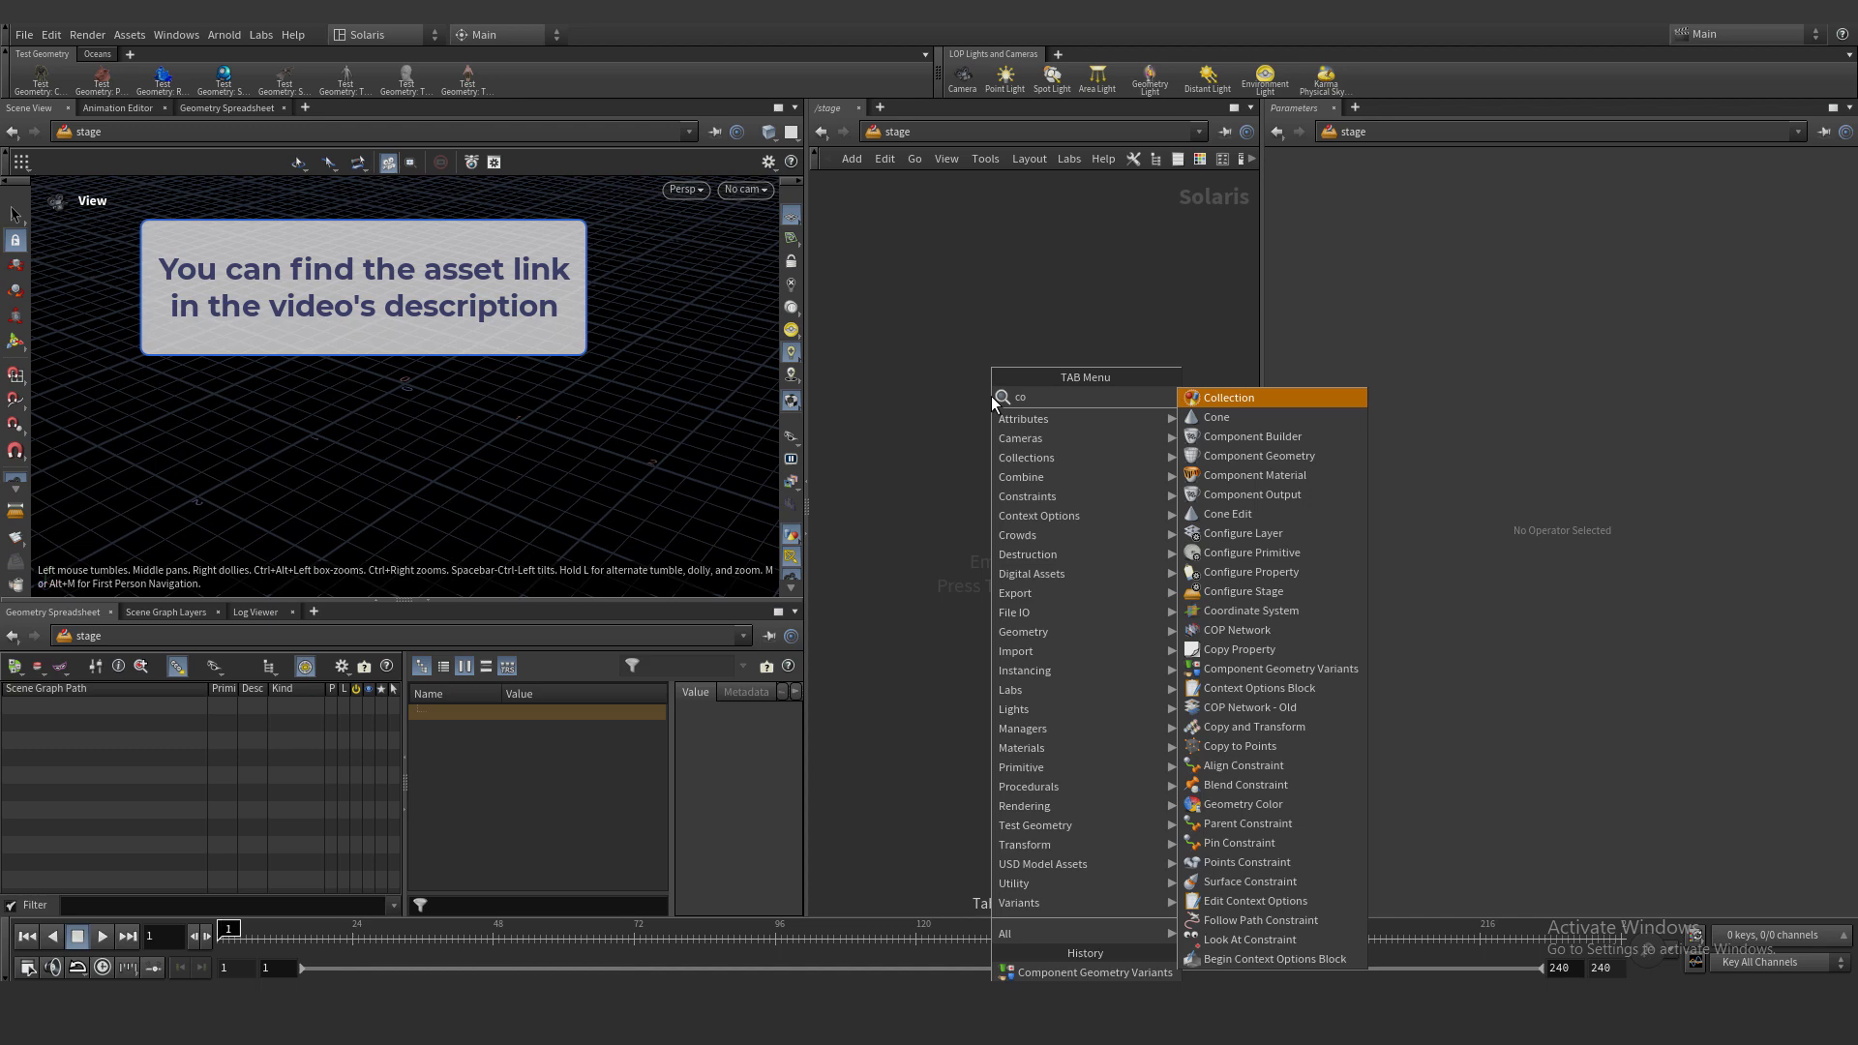
key("Return")
left_click(991, 397)
Go inside the Component Geometry node and add a File node above the default output
scroll(999, 357, "up", 5)
double_click(909, 368)
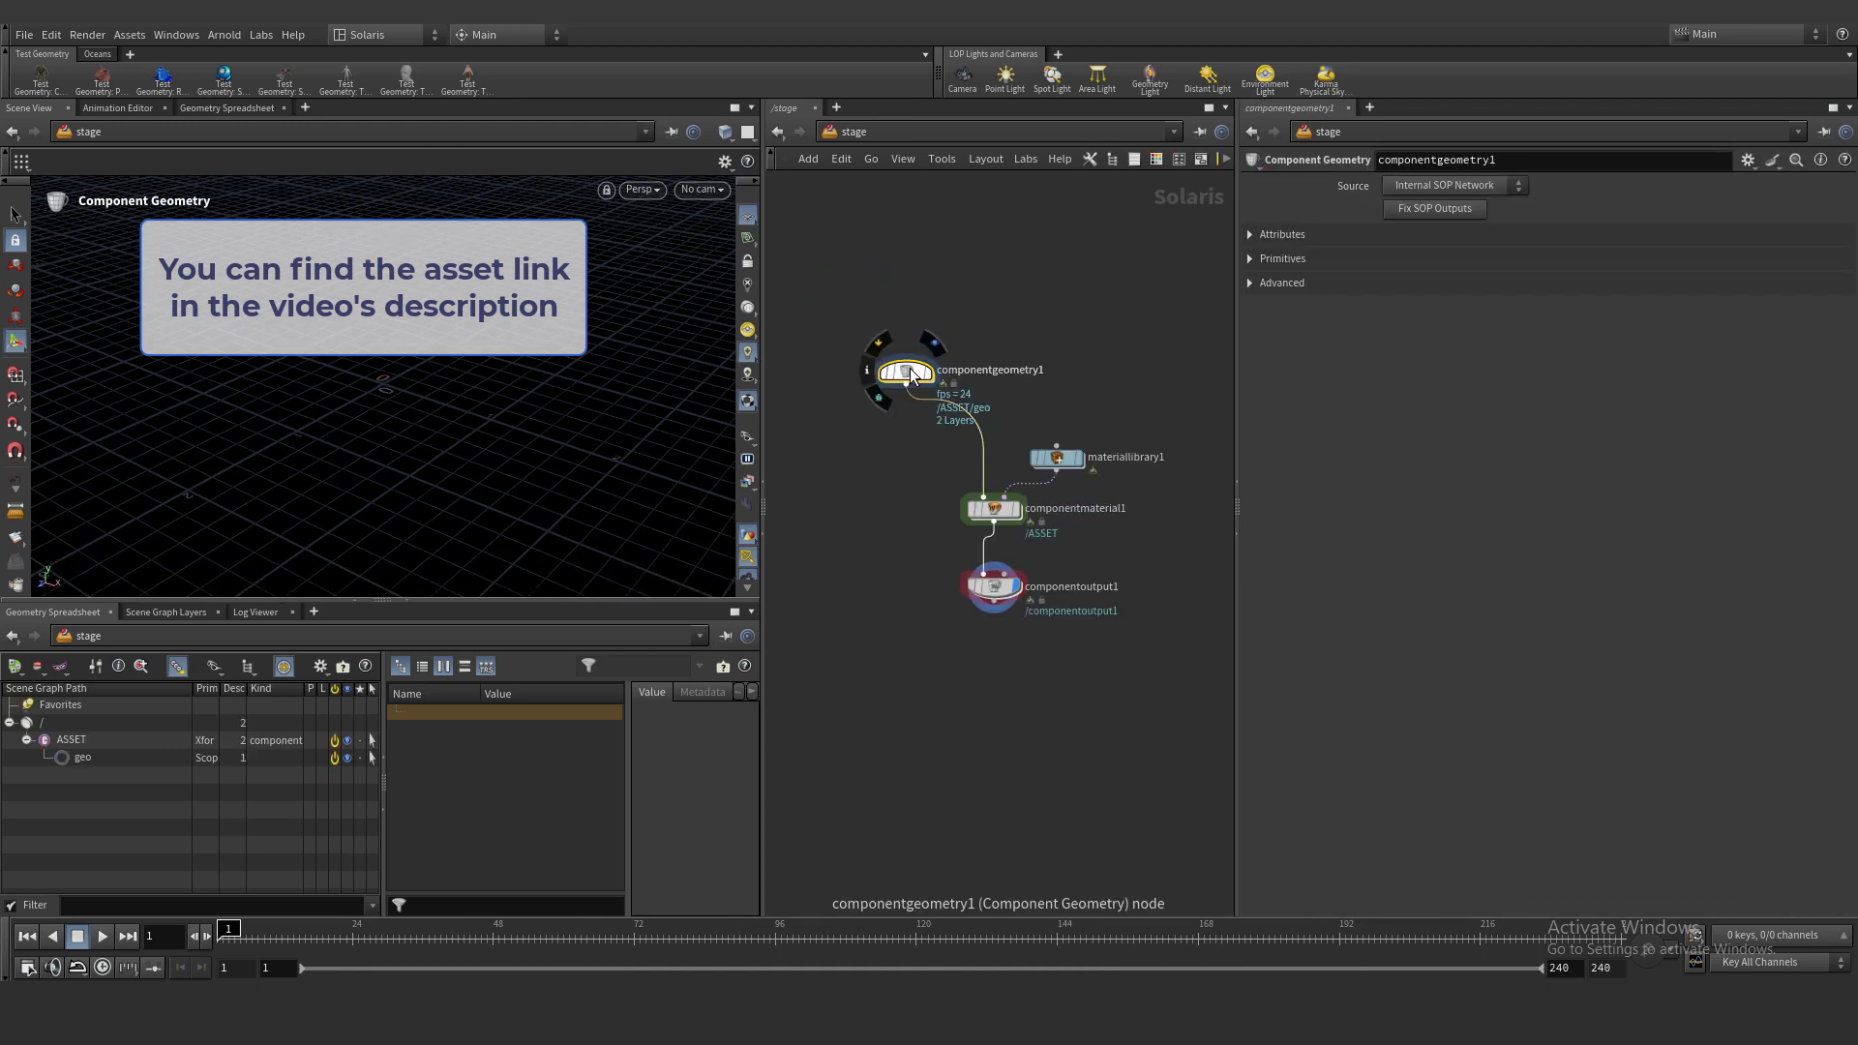
scroll(908, 538, "up", 3)
middle_click_drag(900, 558, 948, 467)
scroll(911, 478, "up", 2)
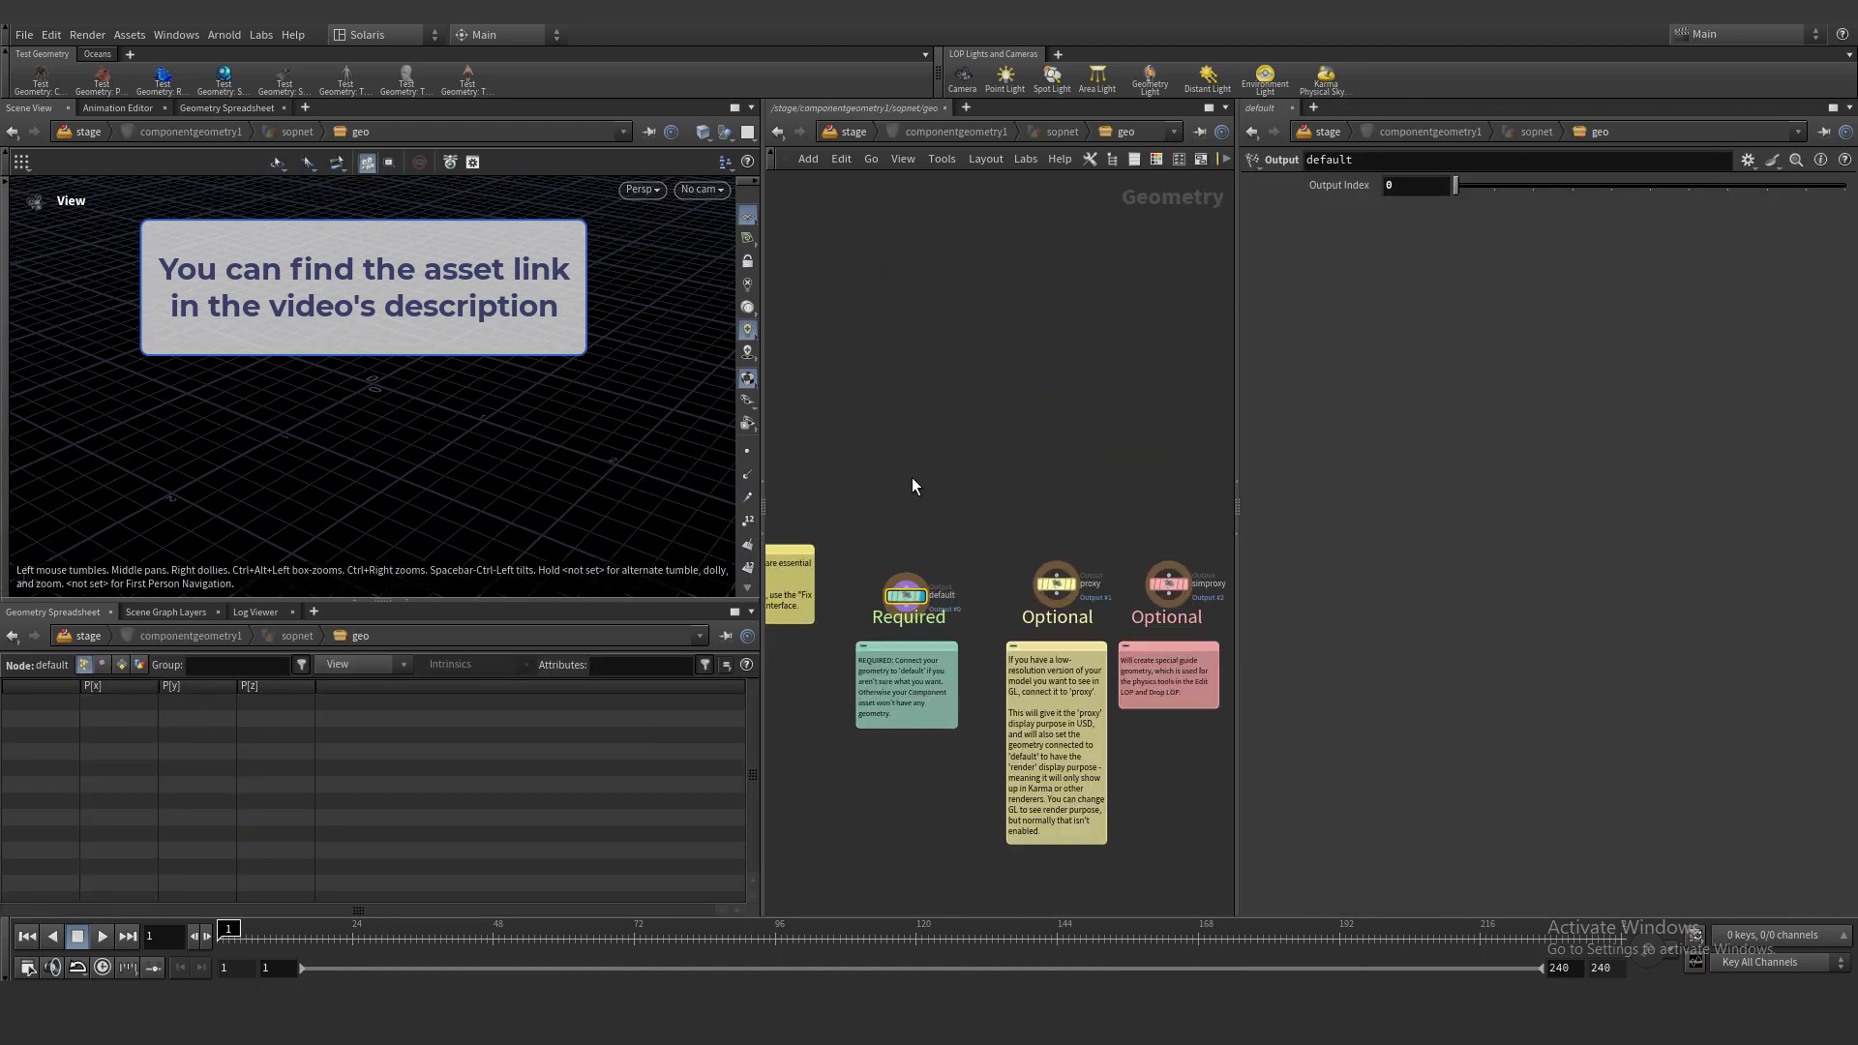
key("Tab")
type("file")
key("Return")
left_click(914, 433)
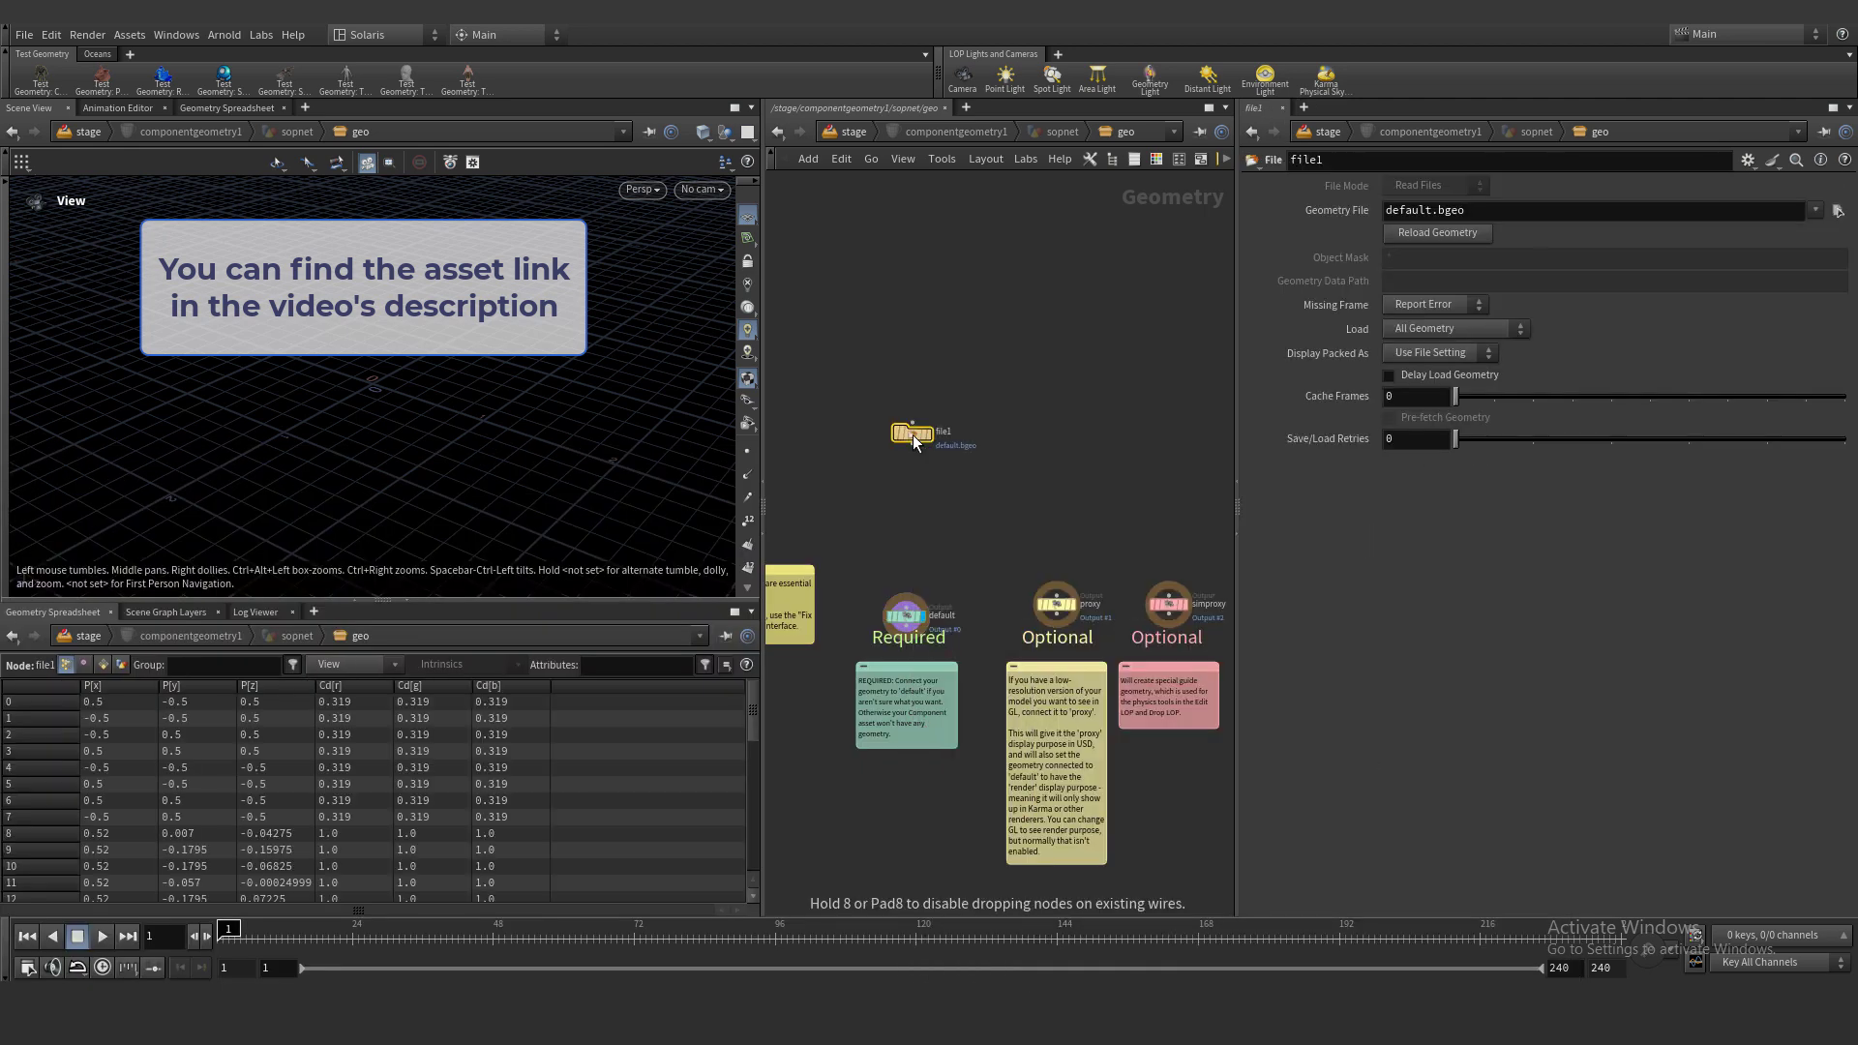
Load wooden_axe_02_4k.fbx into the File node and display its geometry
left_click(1837, 210)
double_click(1140, 433)
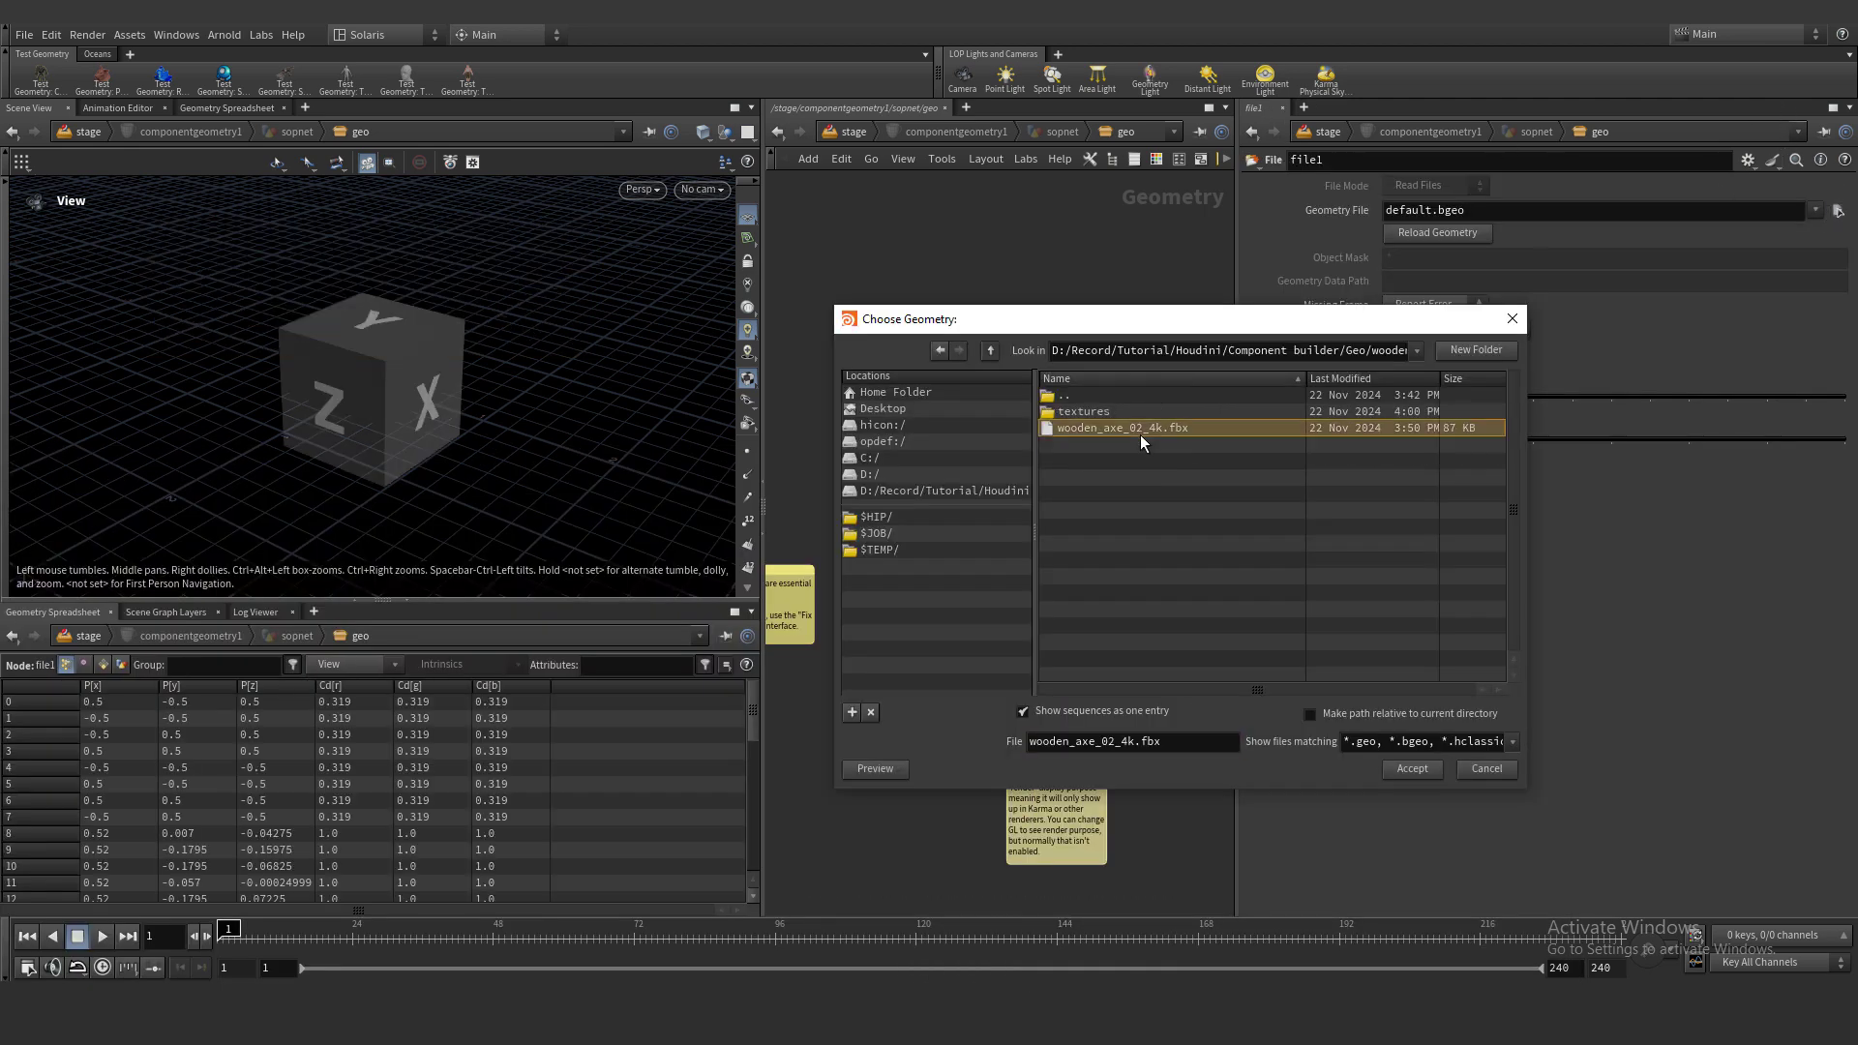
left_click(883, 431)
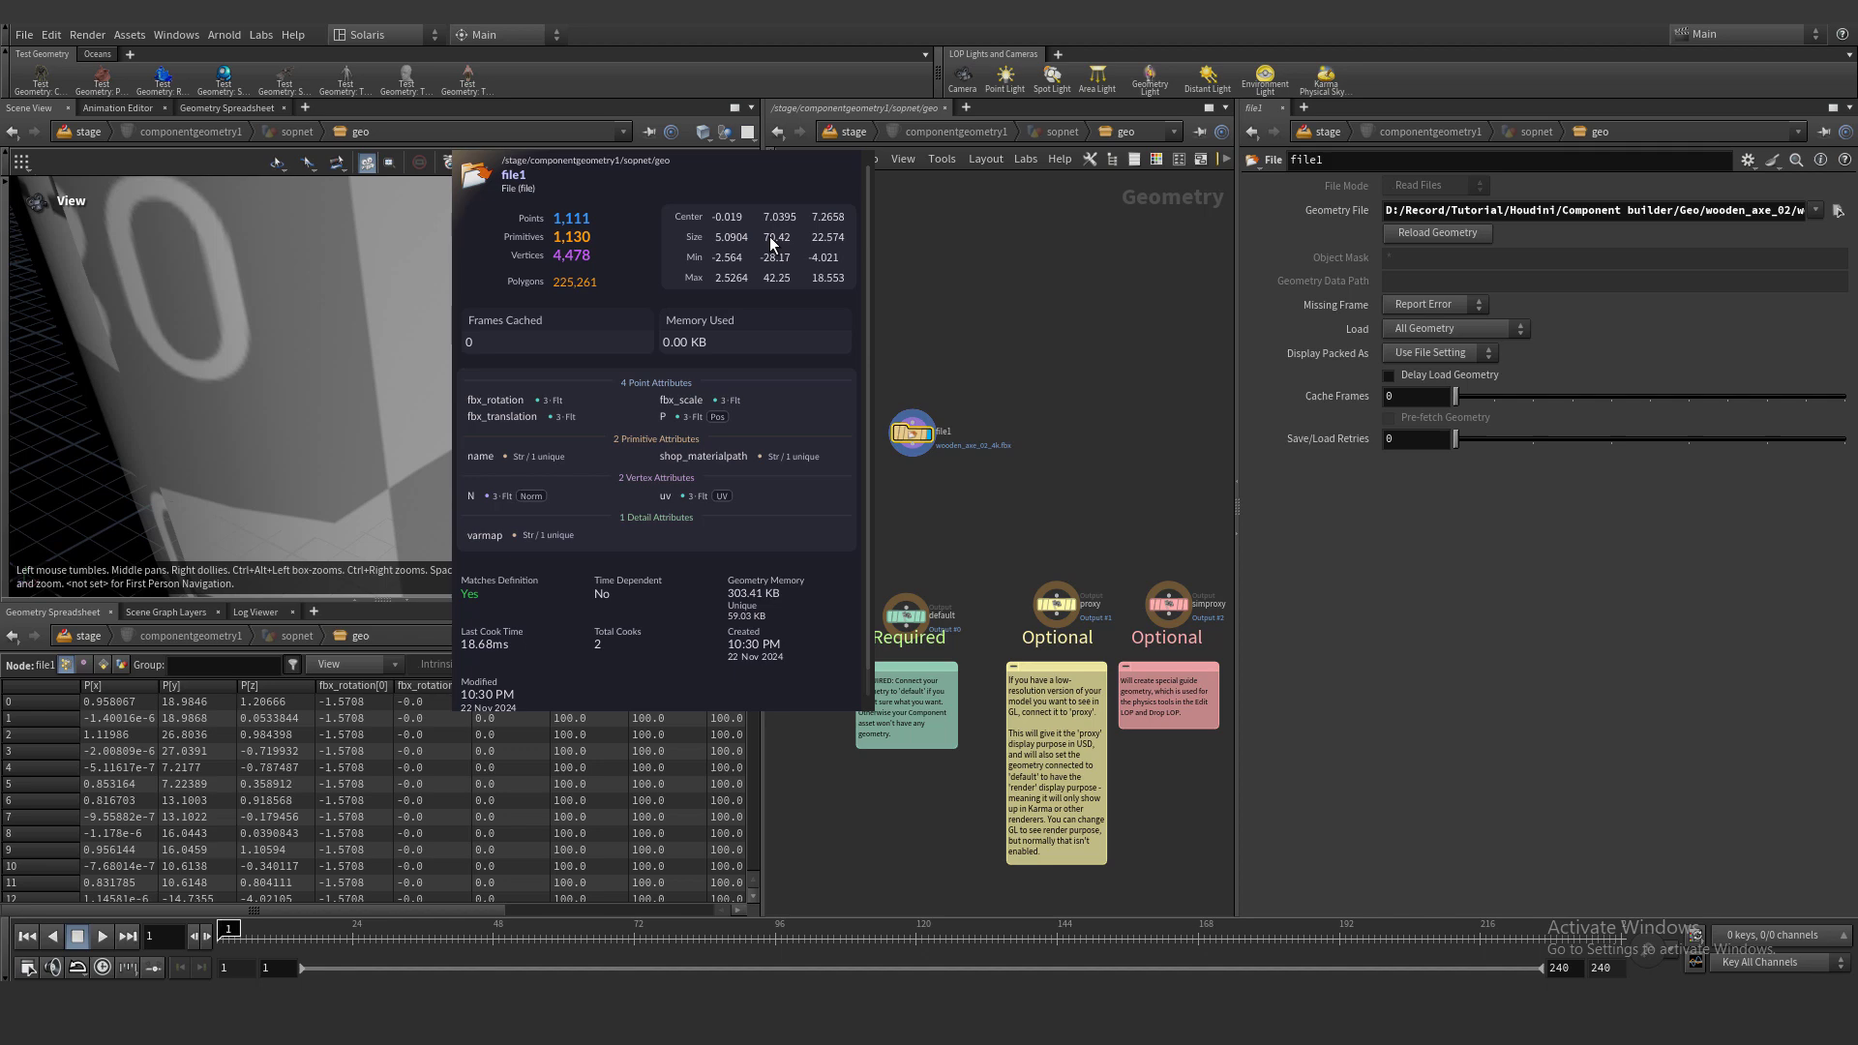
Add a Transform node after the File node and set its uniform scale to 1/55
left_click(911, 452)
key("Tab")
type("tra")
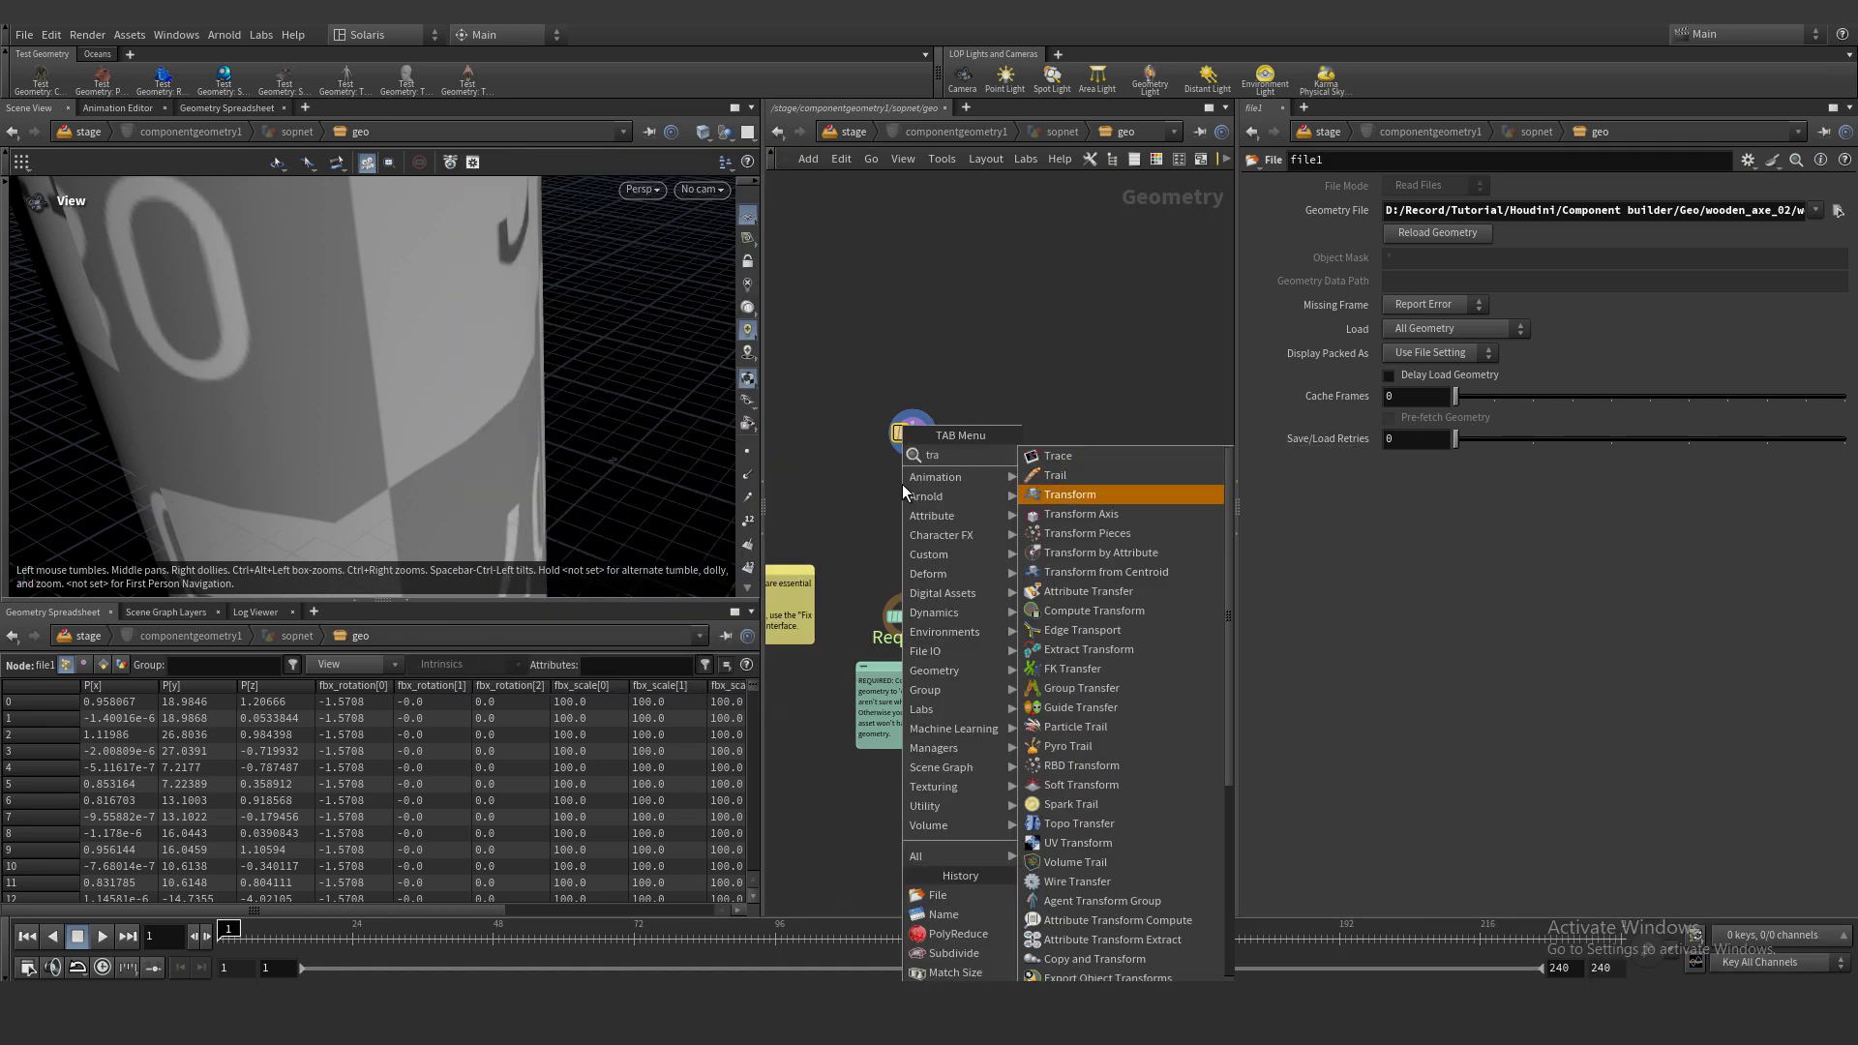
key("Return")
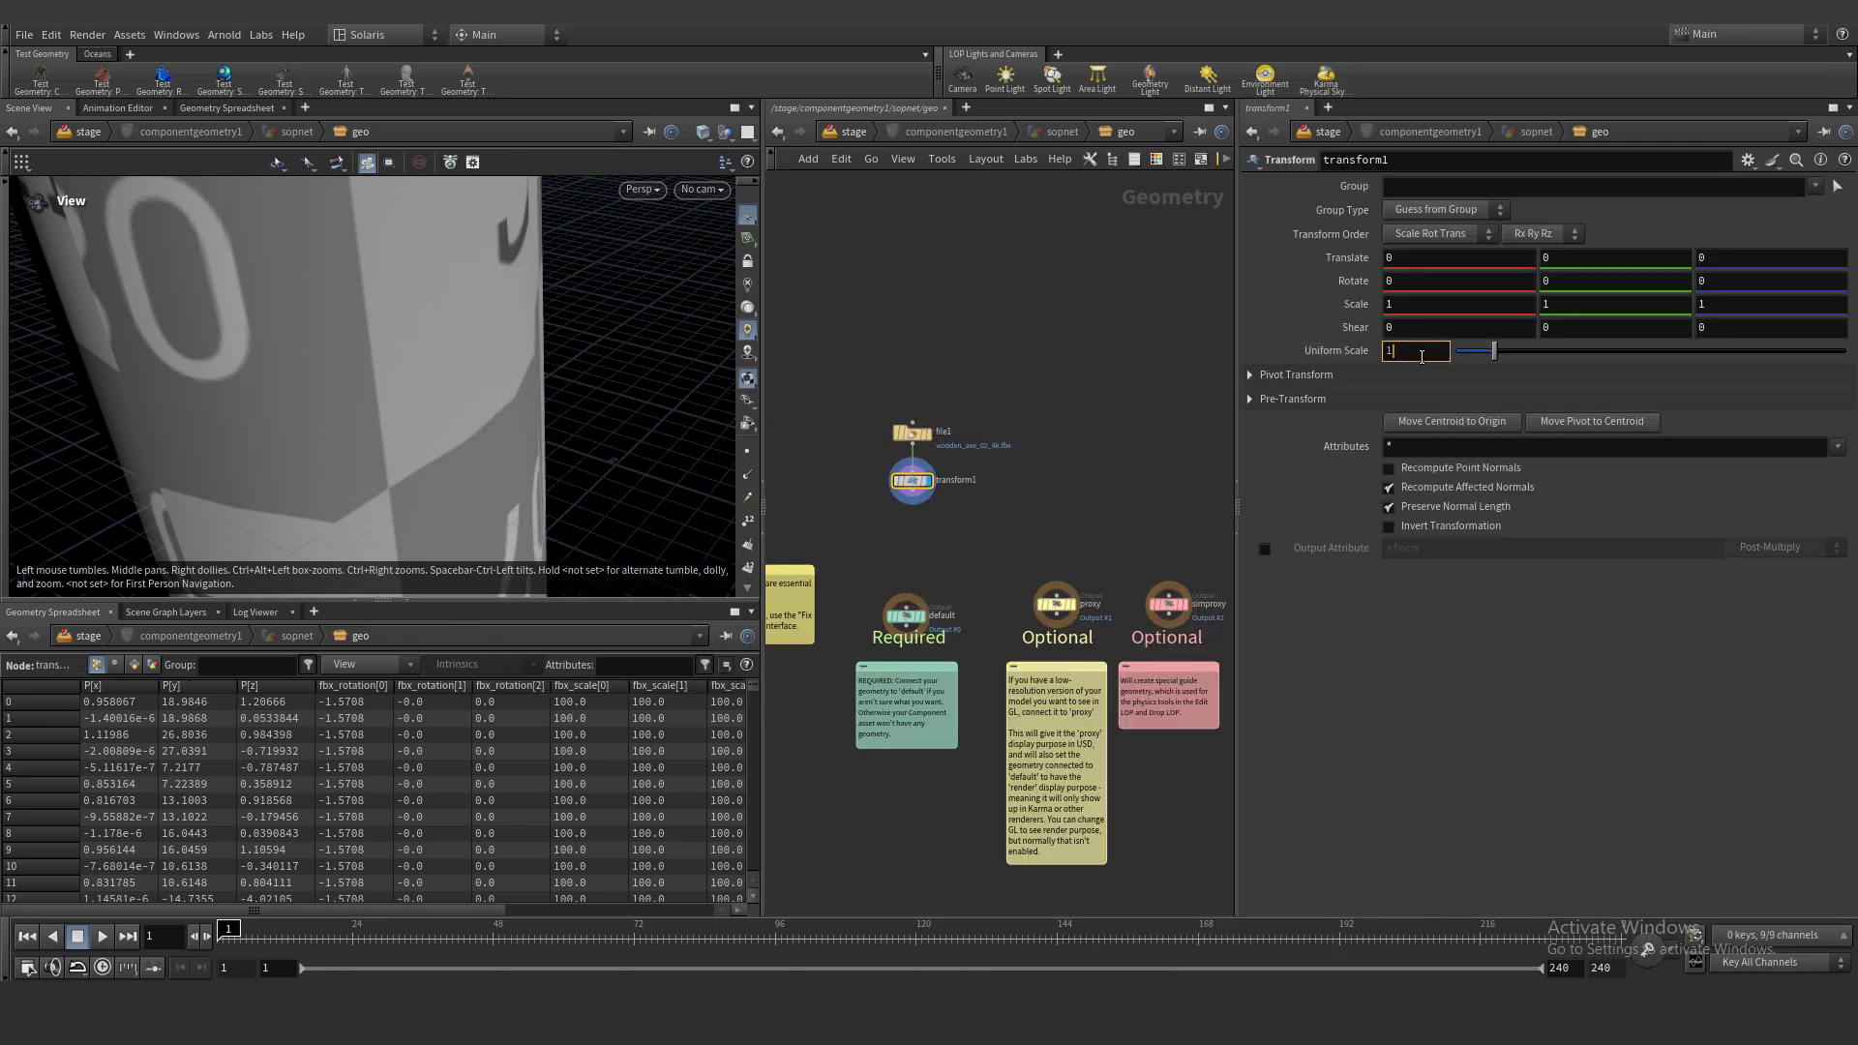
type("/55")
key("Return")
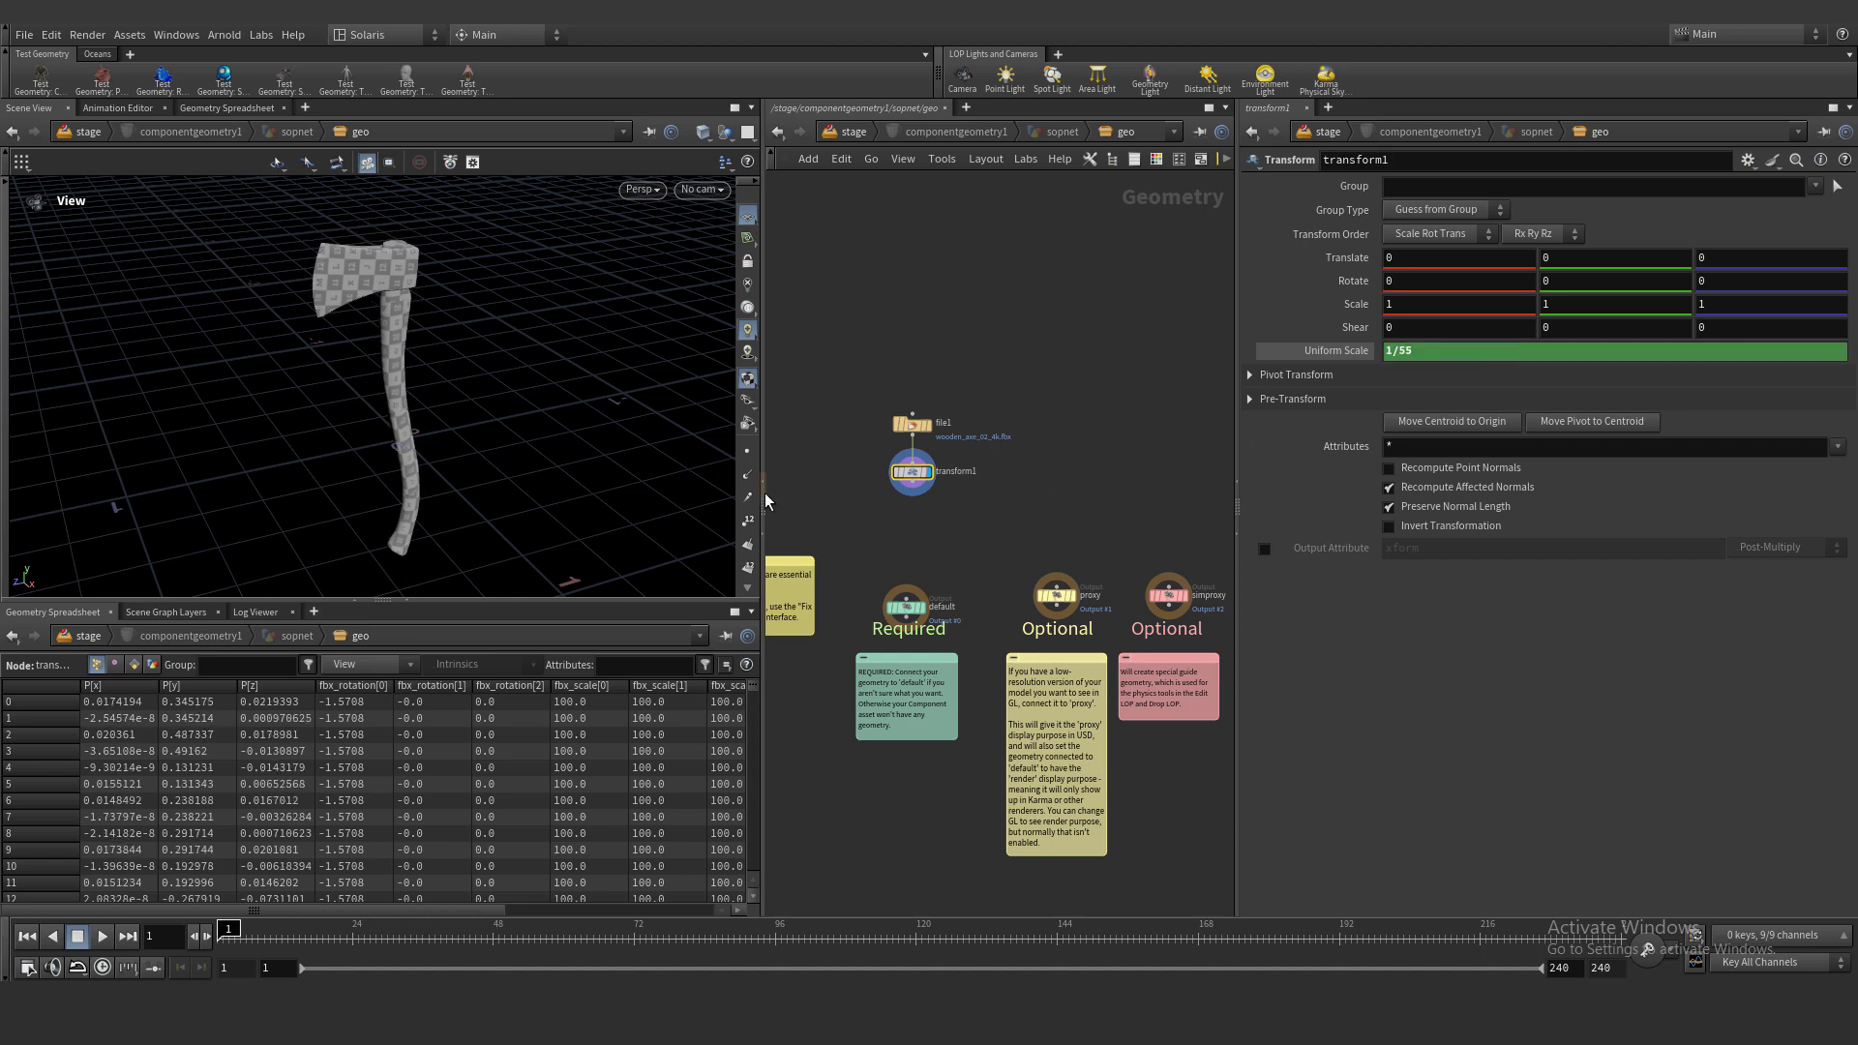
Add a Match Size node after the Transform node, display it and set Justify Y to Min
scroll(840, 513, "up", 3)
left_click(967, 463)
key("Tab")
type("mats")
key("Return")
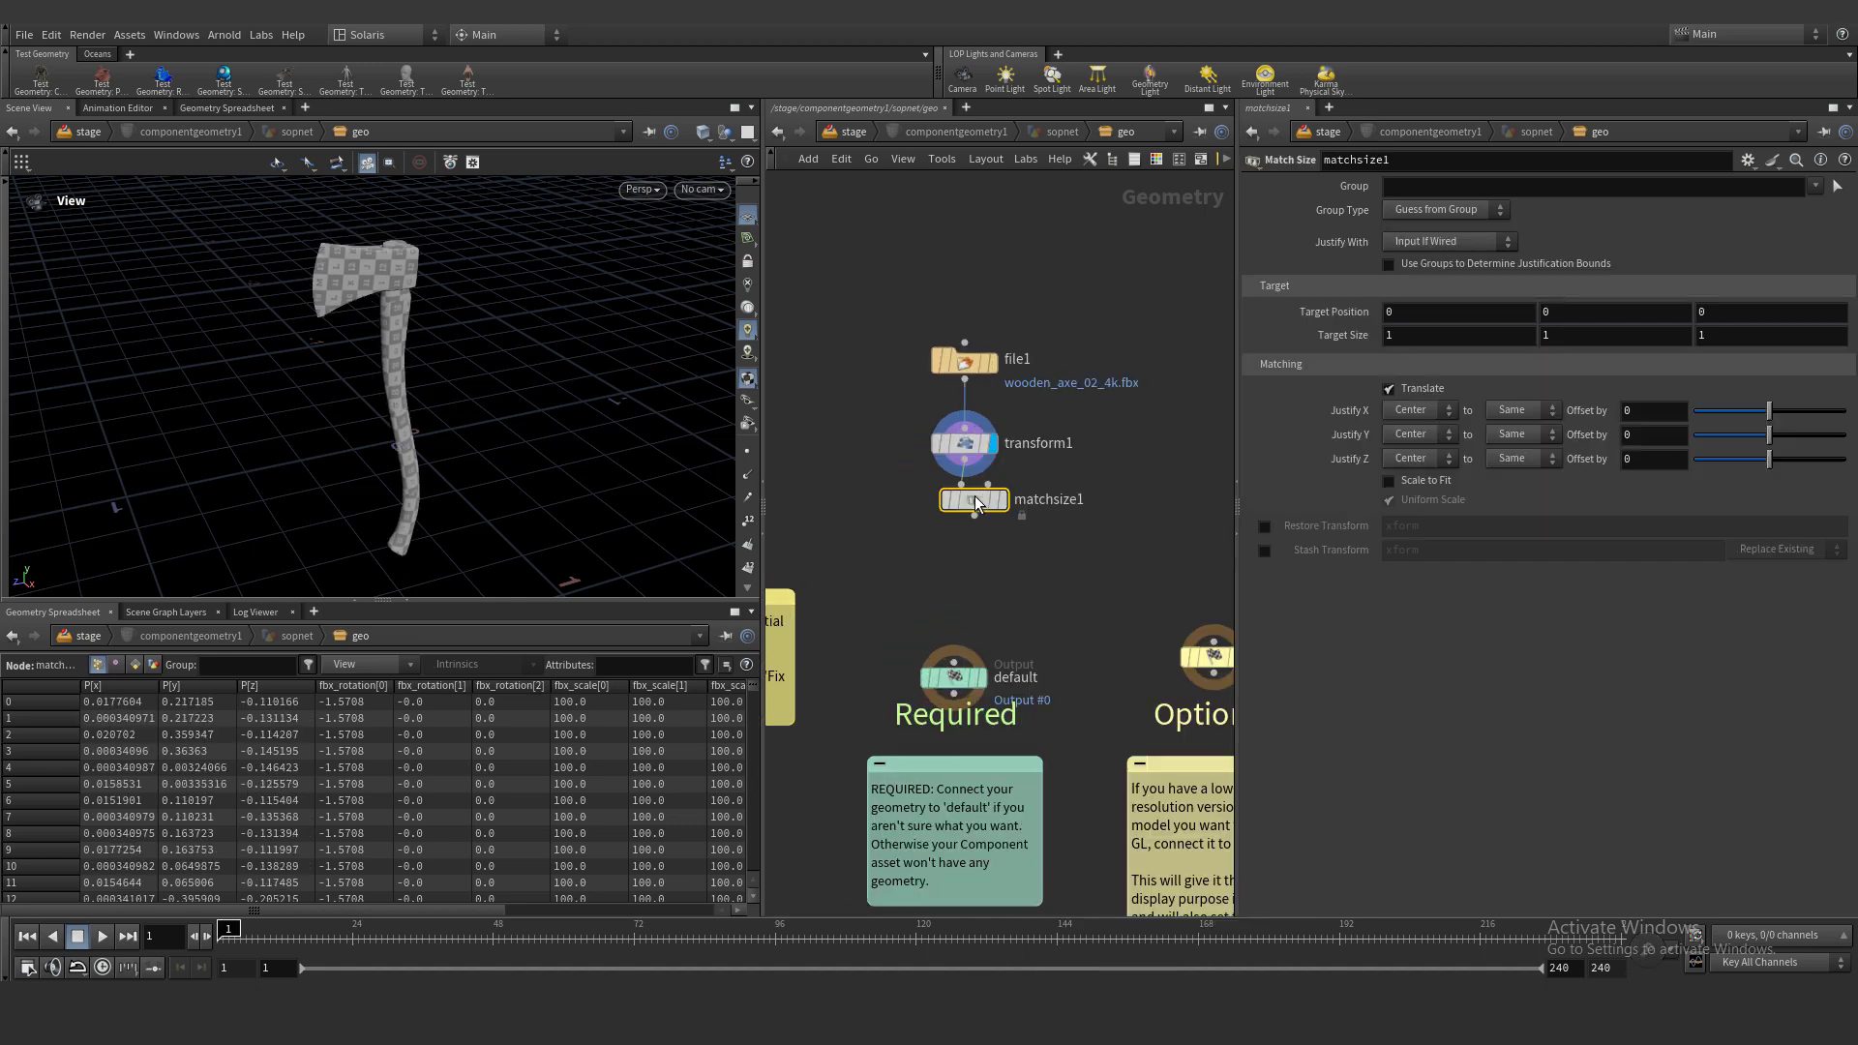
left_click(973, 504)
left_click(1416, 475)
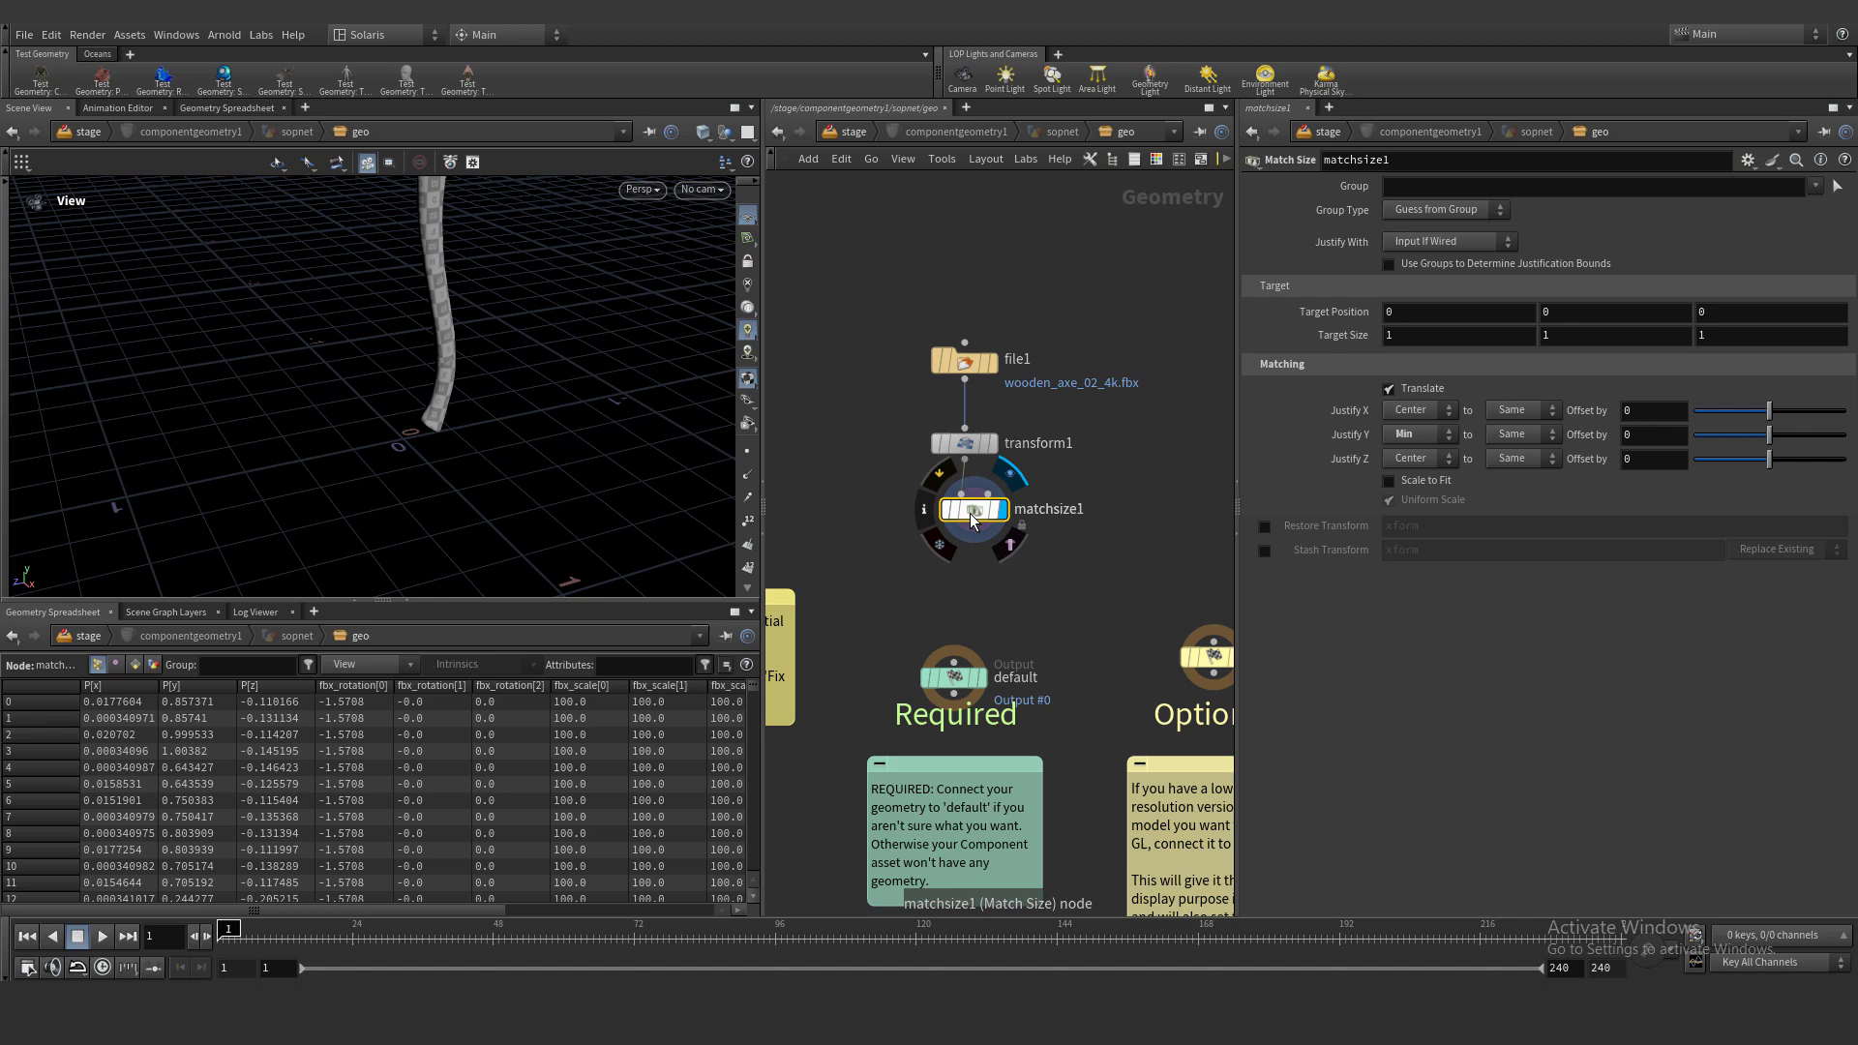
Add and display a Name node after Match Size with the primitive name wooden_axe
key("Tab")
type("name")
key("Return")
left_click(960, 560)
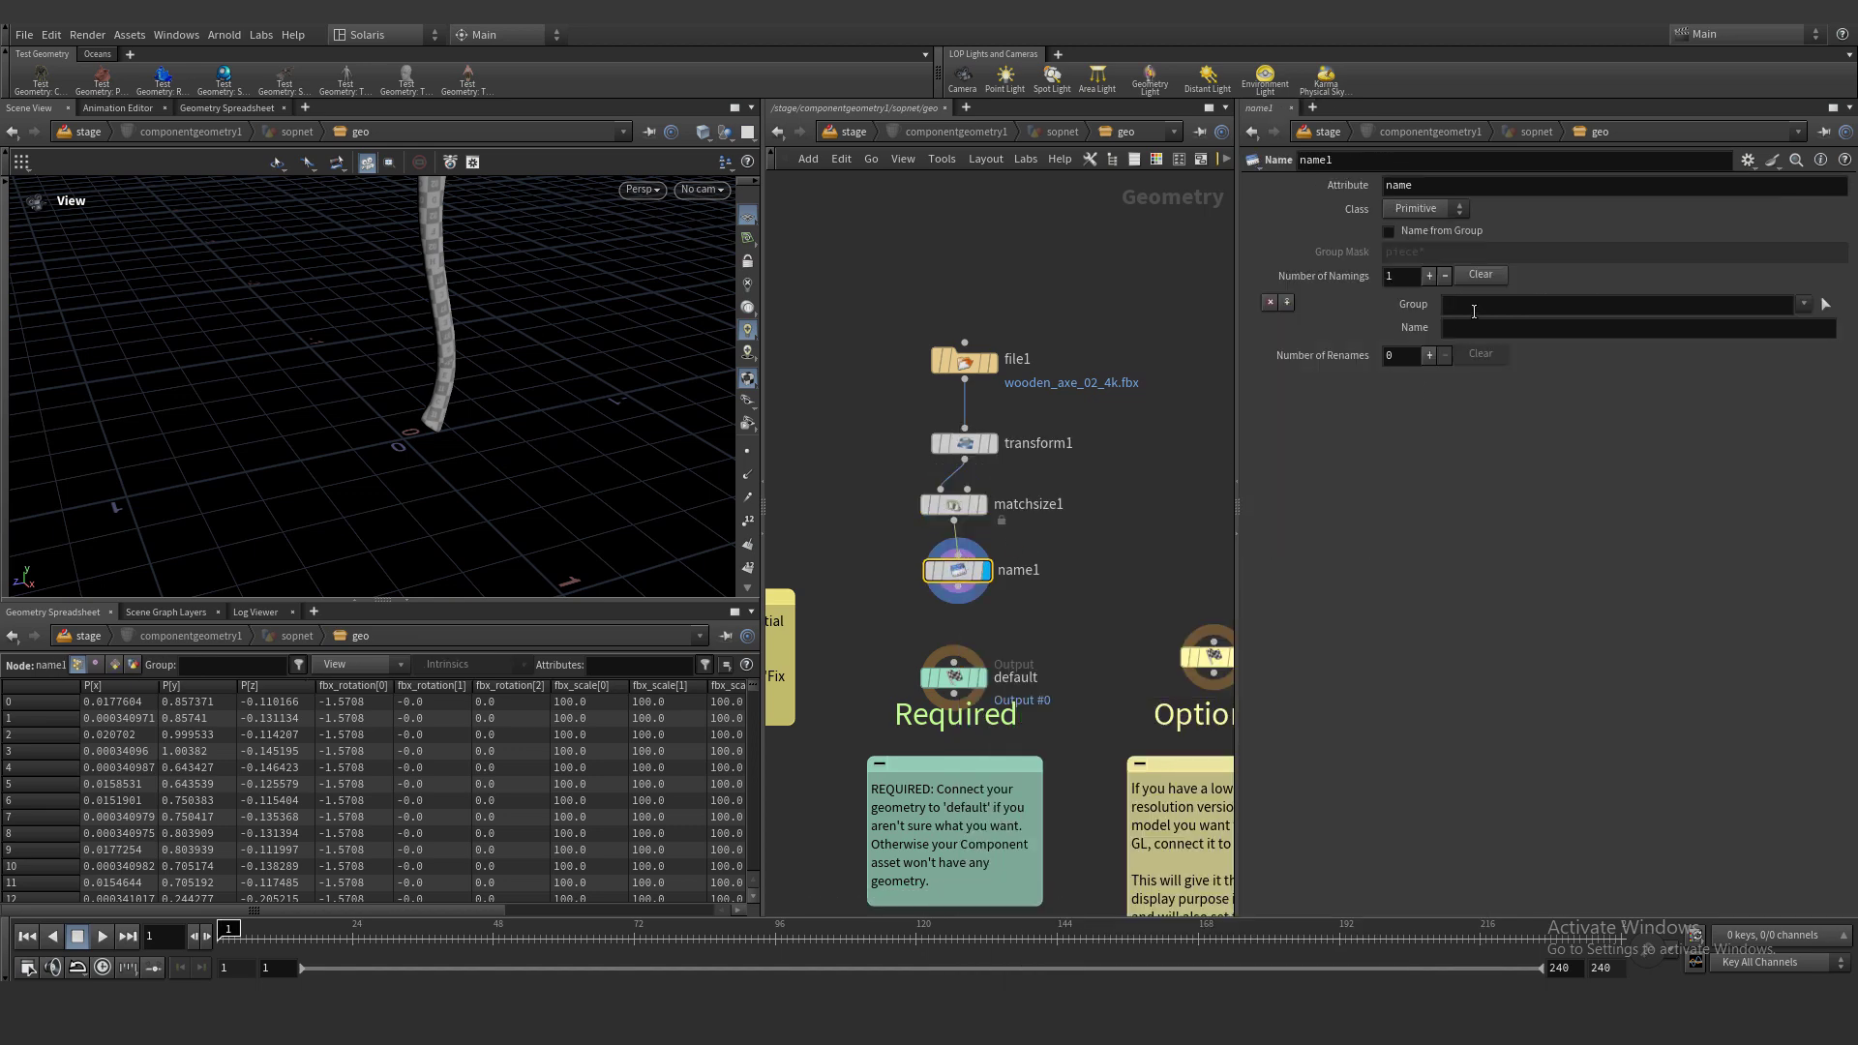
left_click_drag(828, 580, 996, 325)
key("g")
left_click_drag(373, 227, 517, 378)
left_click_drag(845, 189, 972, 506)
Add a Subdivide node with depth 2 after the Name node and connect it to the default output
left_click_drag(951, 516, 956, 550)
type("sub")
key("Return")
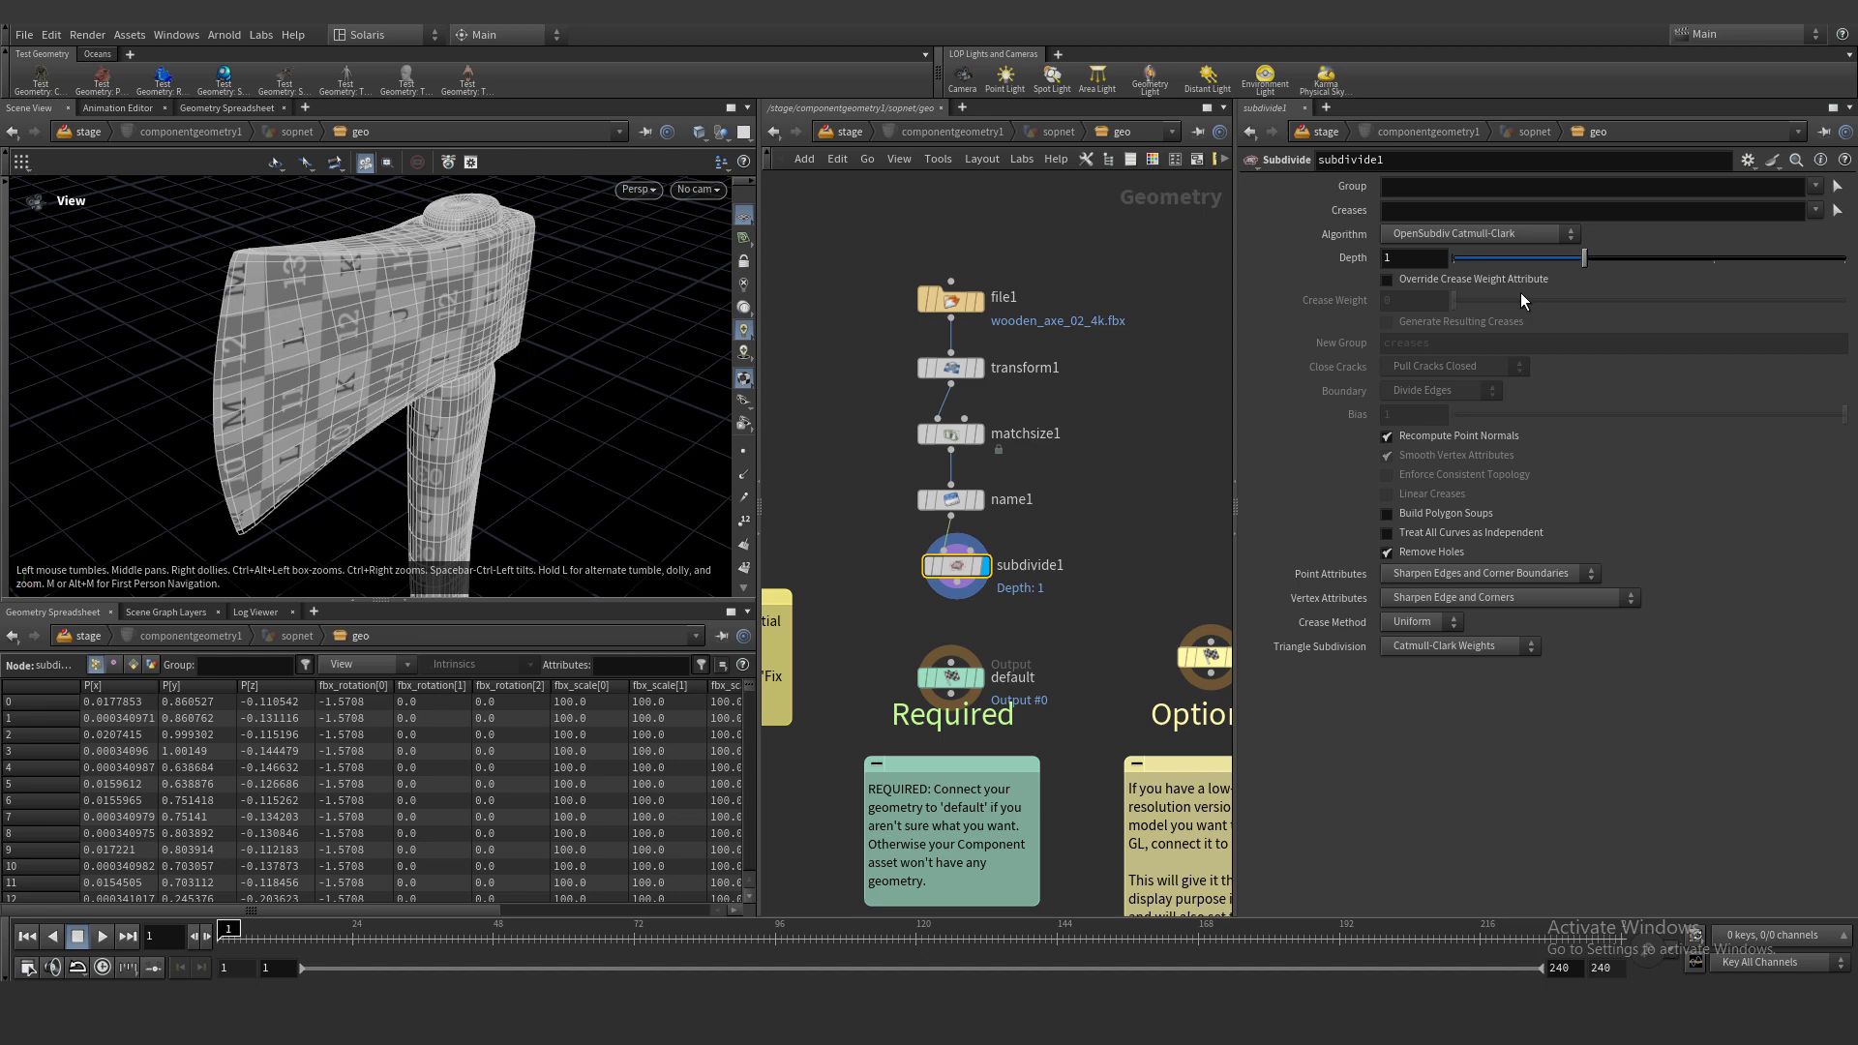
type("2")
key("Return")
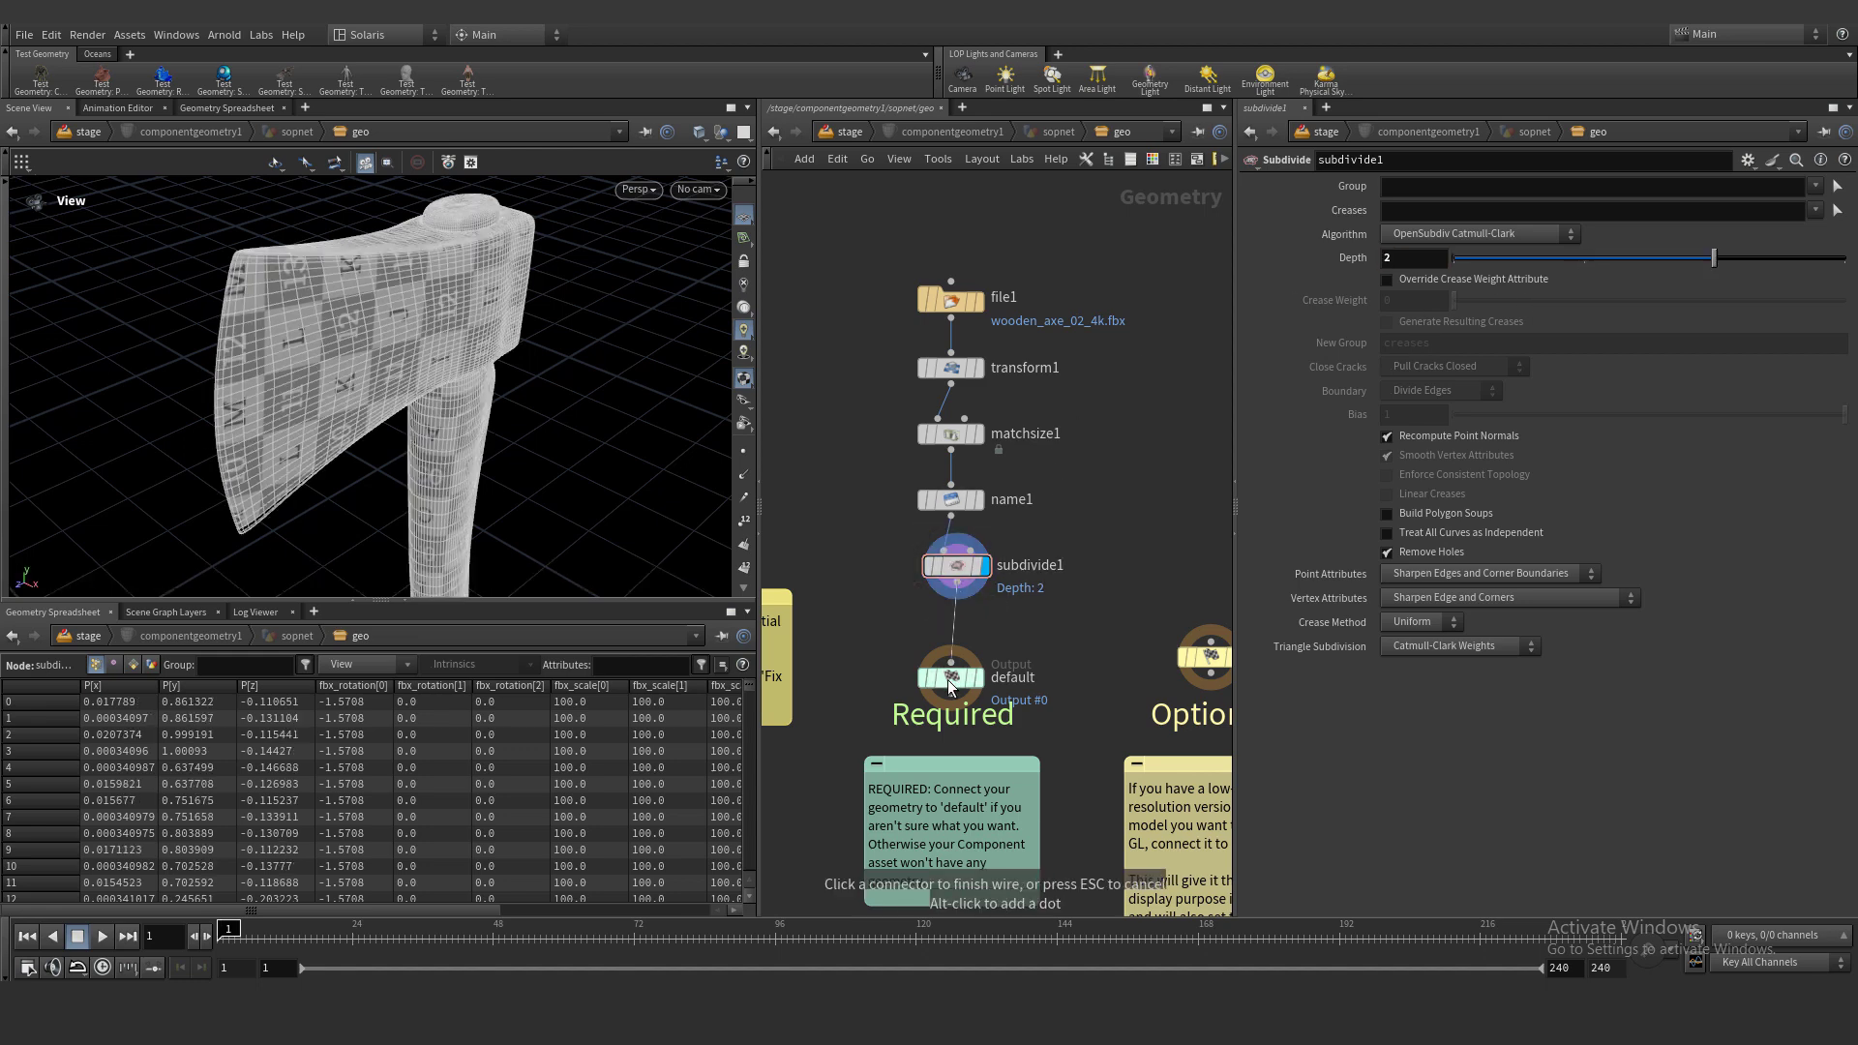
scroll(993, 587, "down", 1)
scroll(994, 587, "down", 2)
middle_click_drag(993, 587, 923, 558)
left_click_drag(882, 598, 885, 594)
scroll(1093, 592, "up", 1)
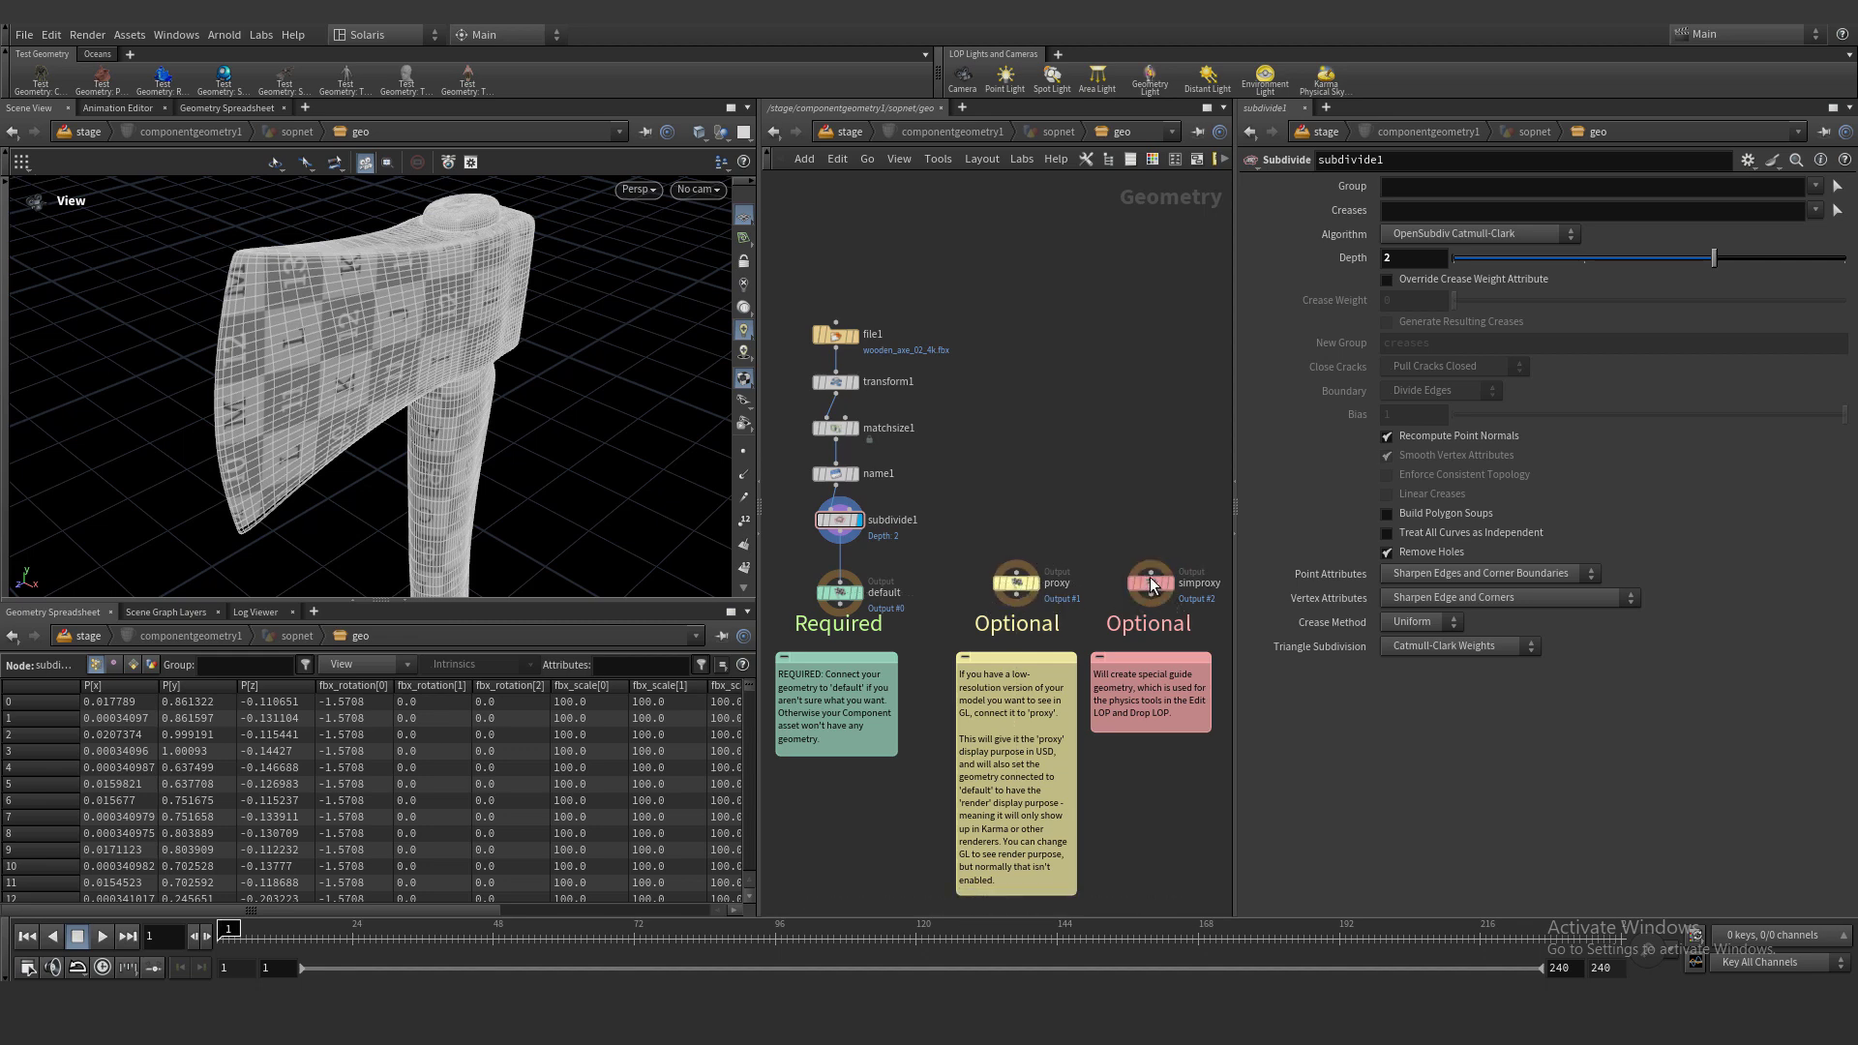
left_click_drag(1149, 581, 1151, 584)
Branch a PolyReduce node off the Name node and set it to keep 10 percent of the polygons
left_click(836, 484)
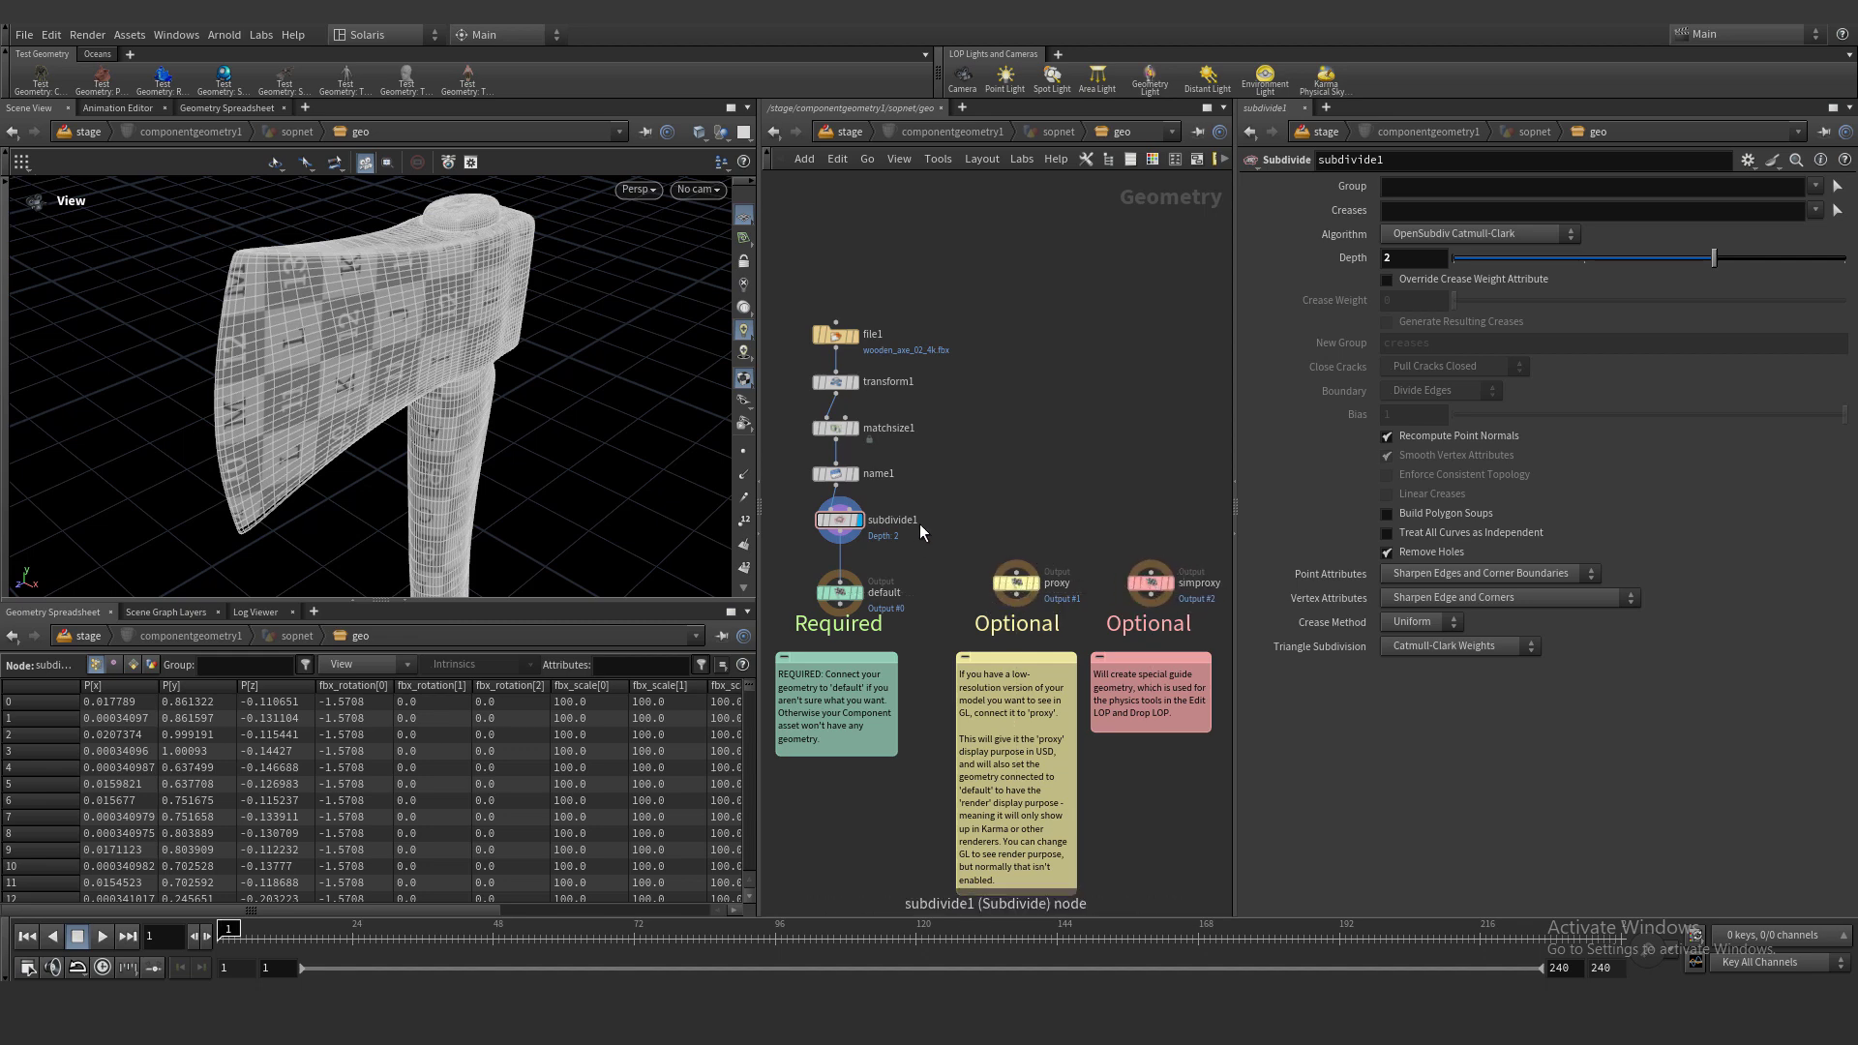
scroll(920, 524, "up", 2)
key("Tab")
type("polyr")
key("Return")
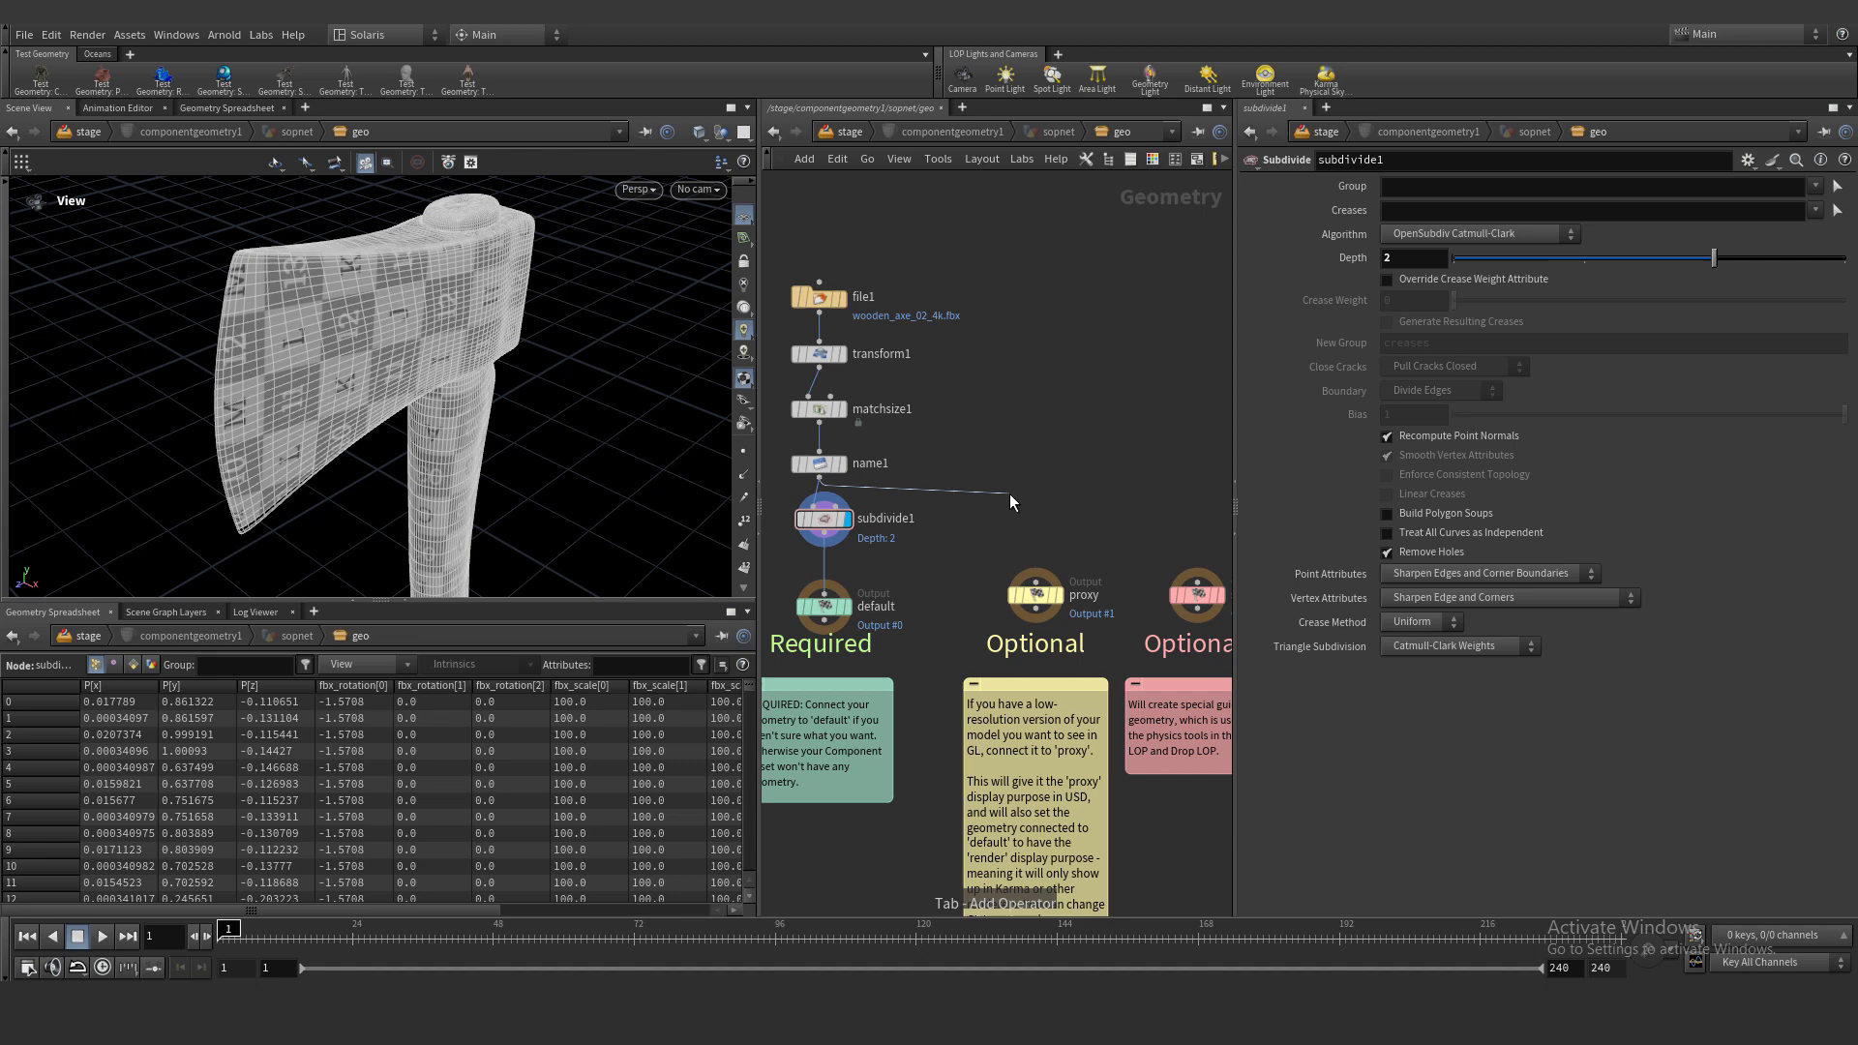
left_click(1009, 495)
type("100")
key("Return")
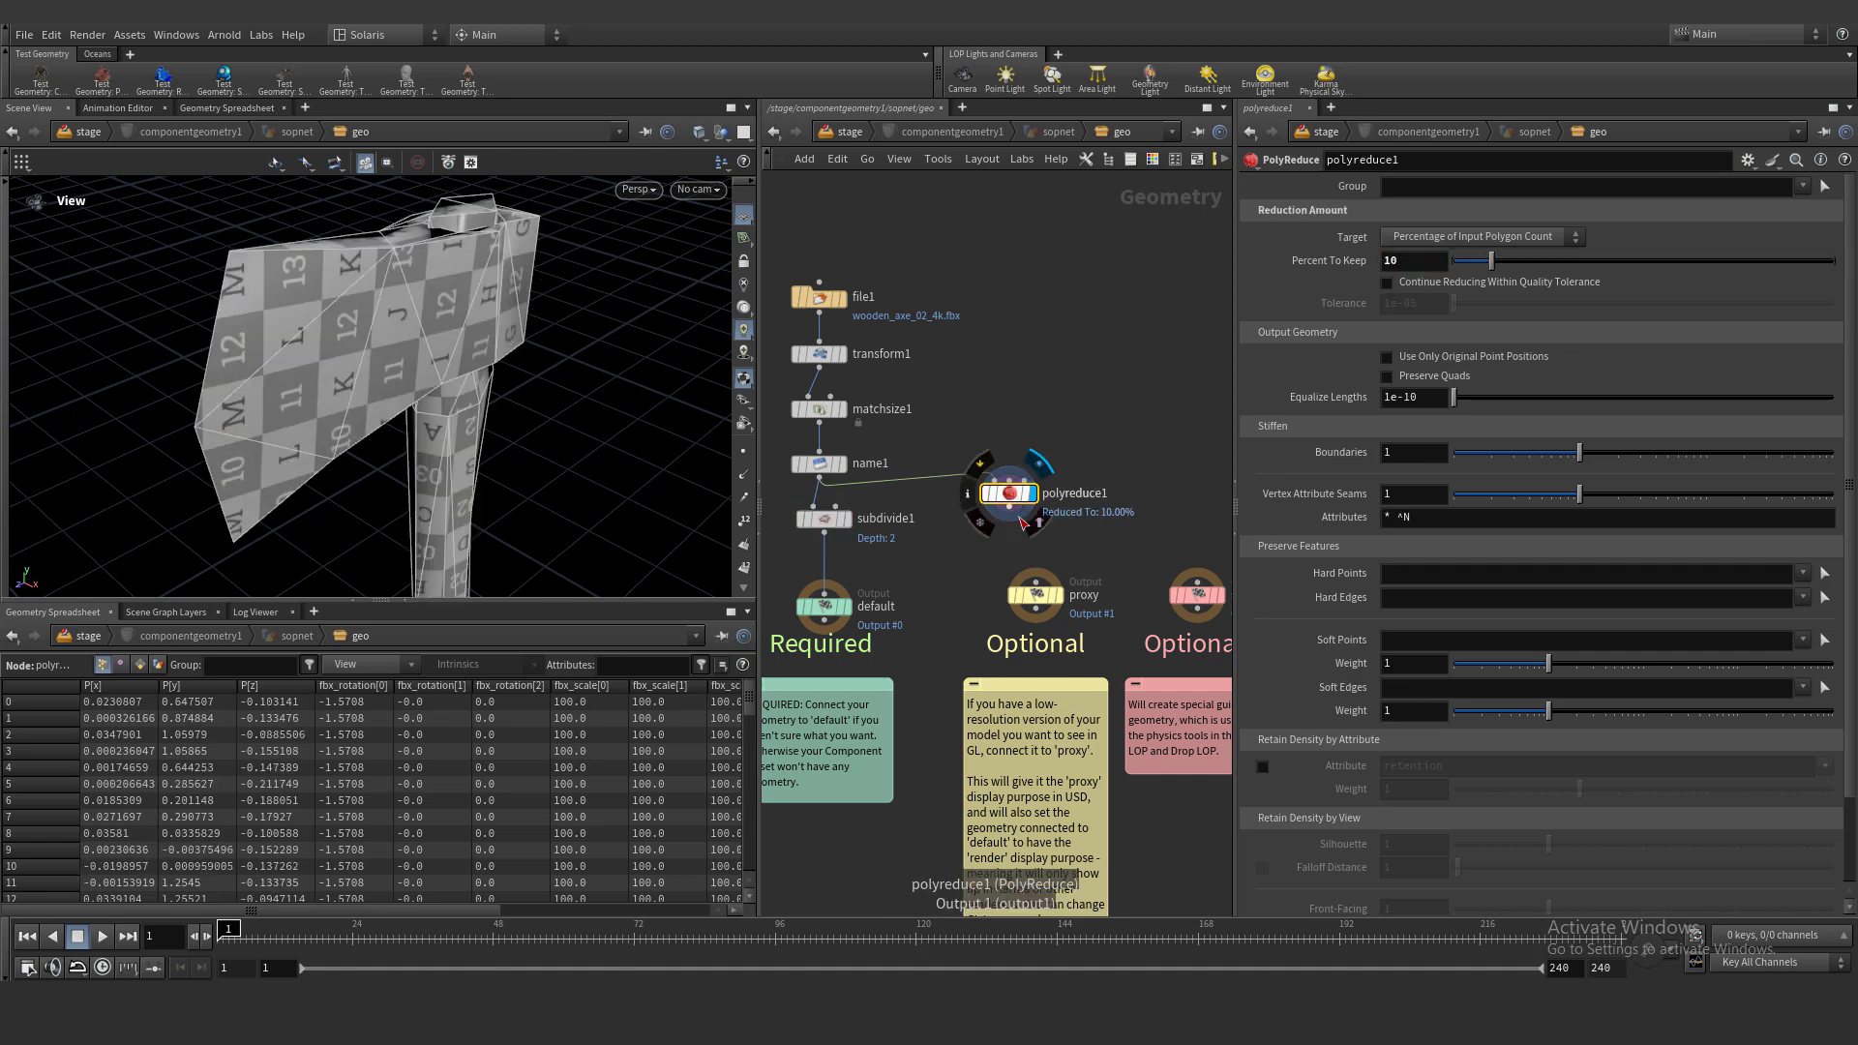
Connect the PolyReduce node to the proxy output and position it above that output
left_click(1035, 571)
left_click(1014, 504)
left_click_drag(1014, 503, 1039, 538)
scroll(991, 300, "down", 2)
scroll(924, 228, "up", 1)
Return to the stage level and rename the Component Geometry node wooden_axe
left_click(849, 133)
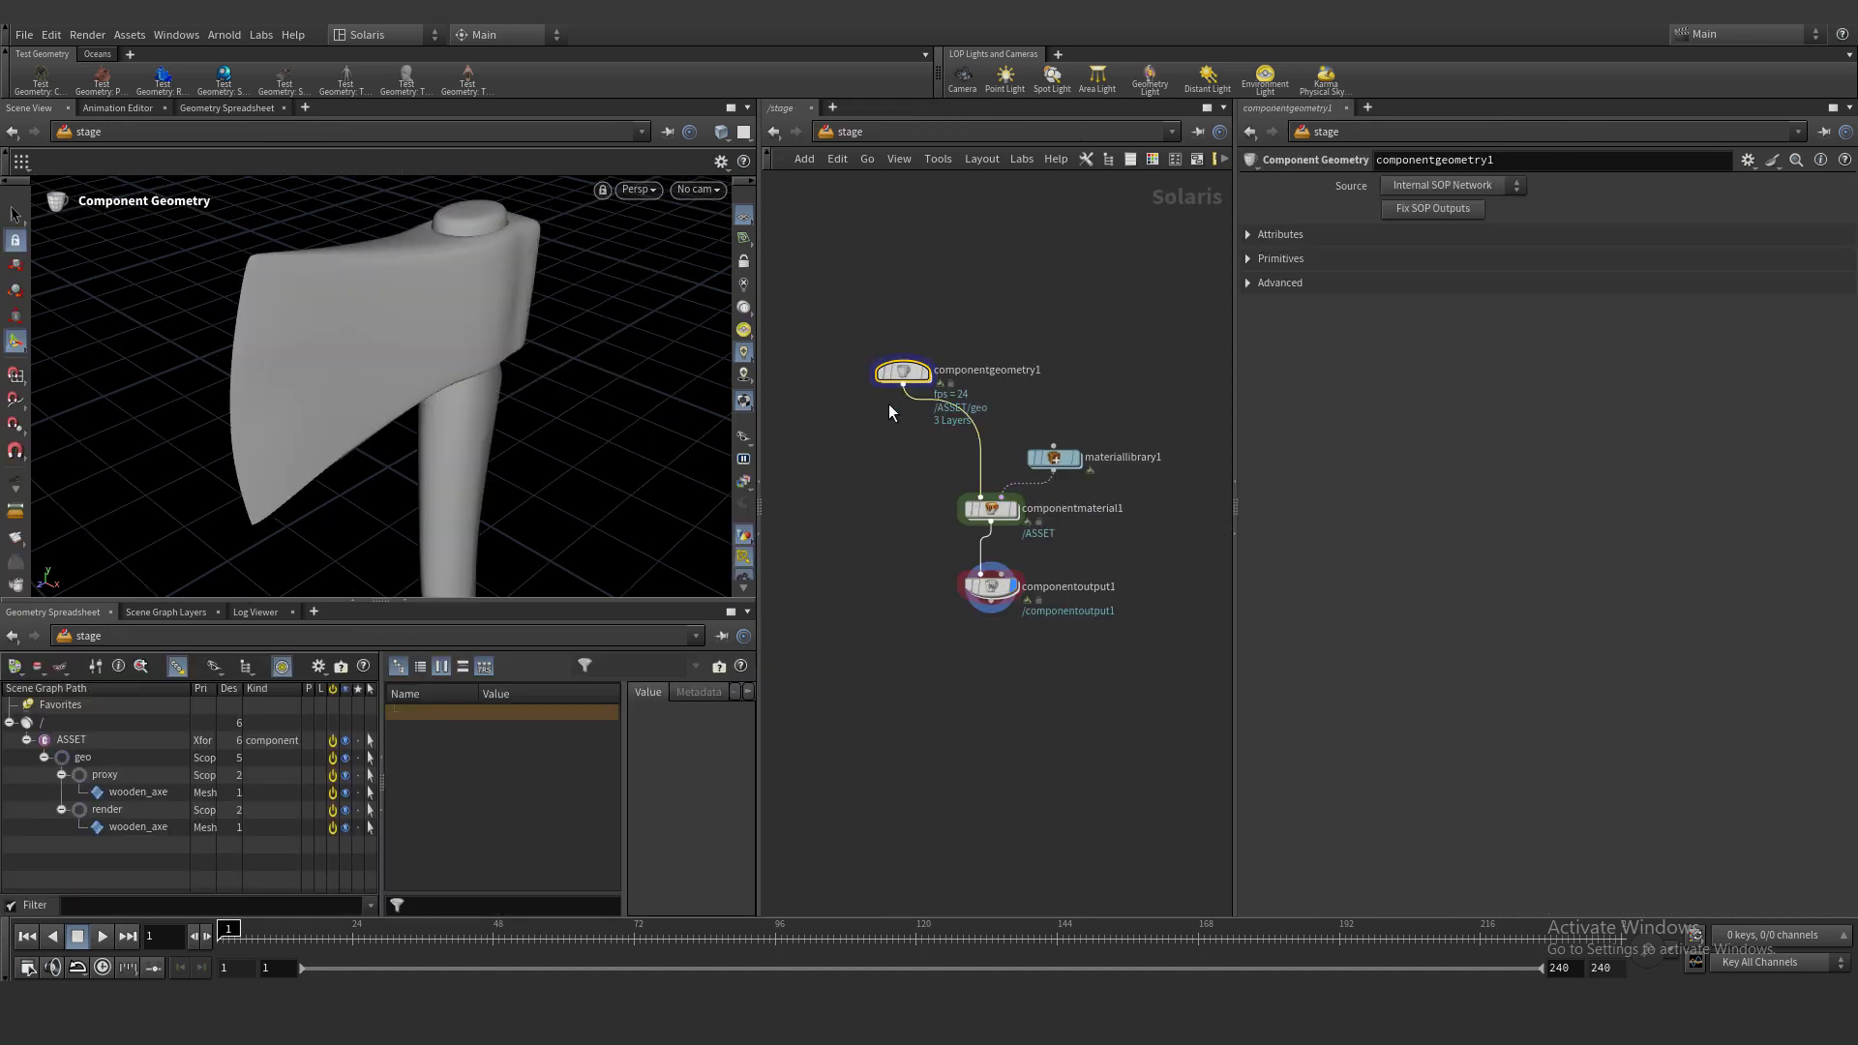
left_click(903, 386)
double_click(974, 373)
type("wooden_axe")
key("ctrl+a")
type("wooden_axe")
left_click(1038, 307)
Duplicate the wooden_axe Component Geometry node and load wooden_stool_02_4k.fbx into the copy's File node
left_click_drag(912, 375, 1007, 336)
double_click(1006, 335)
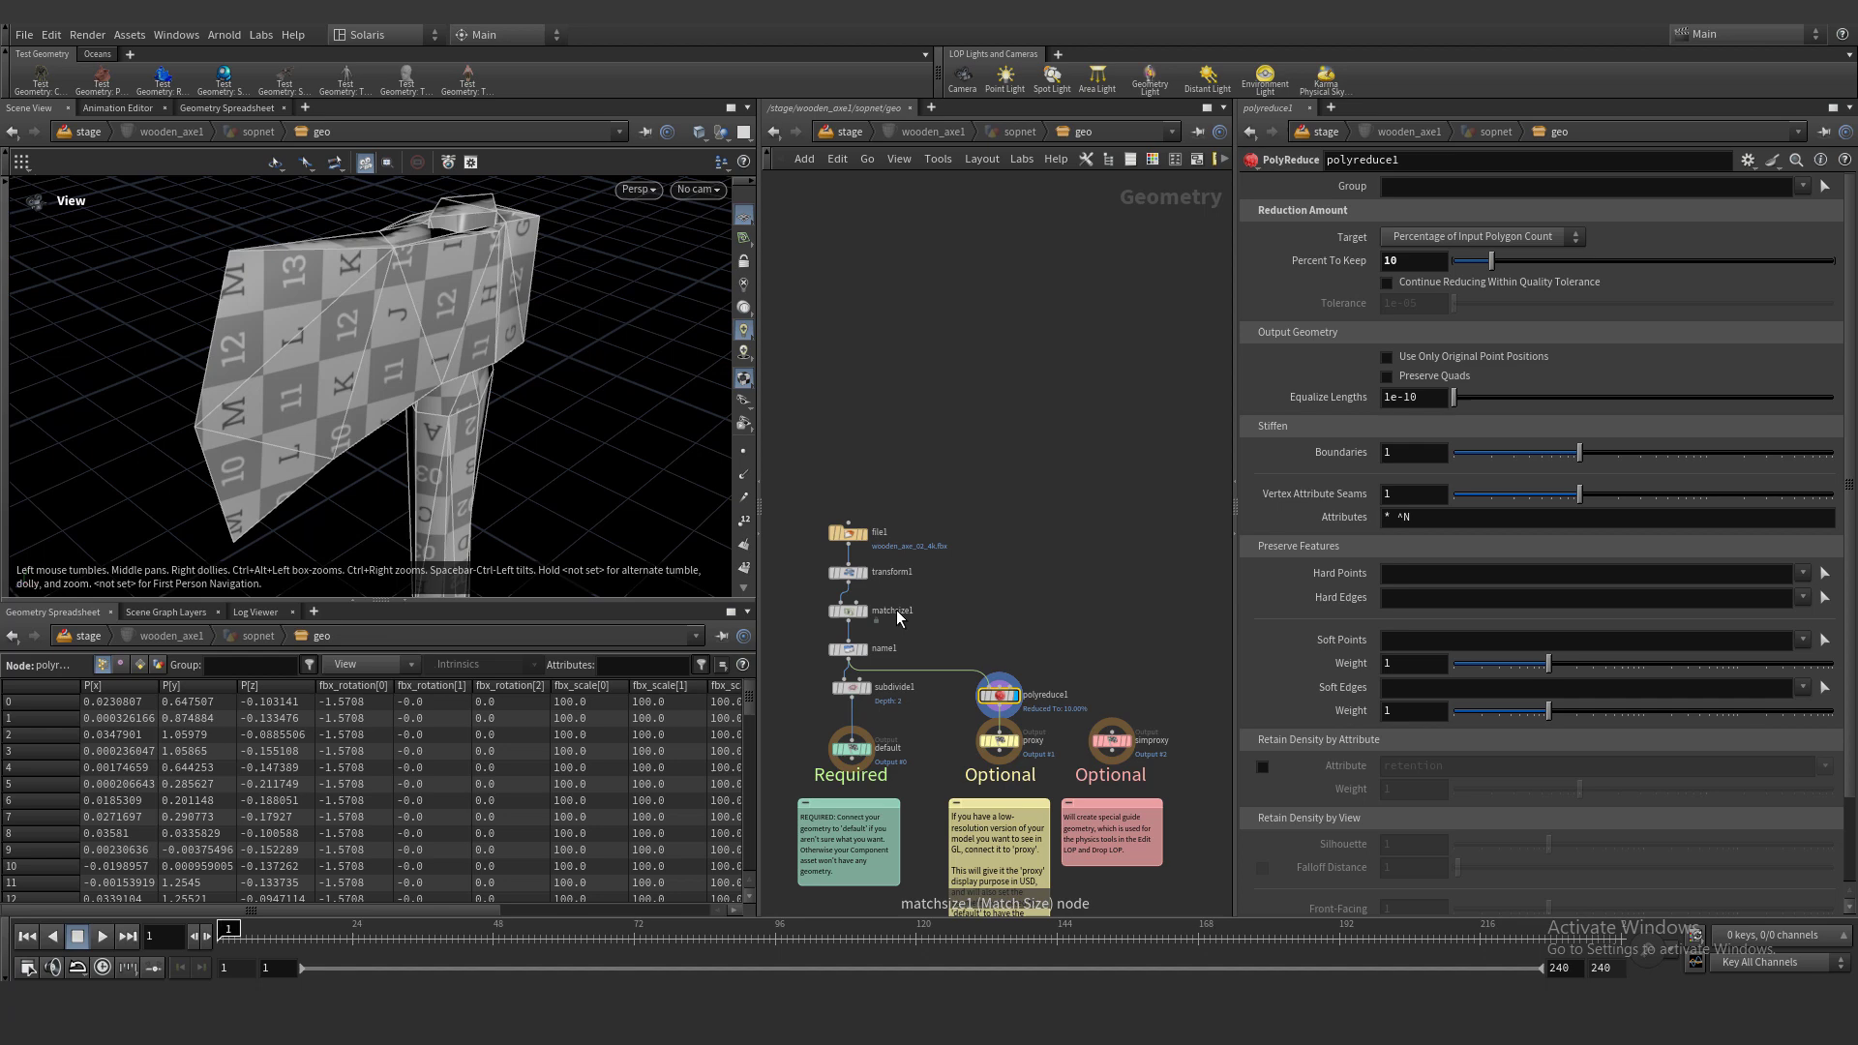
left_click(987, 377)
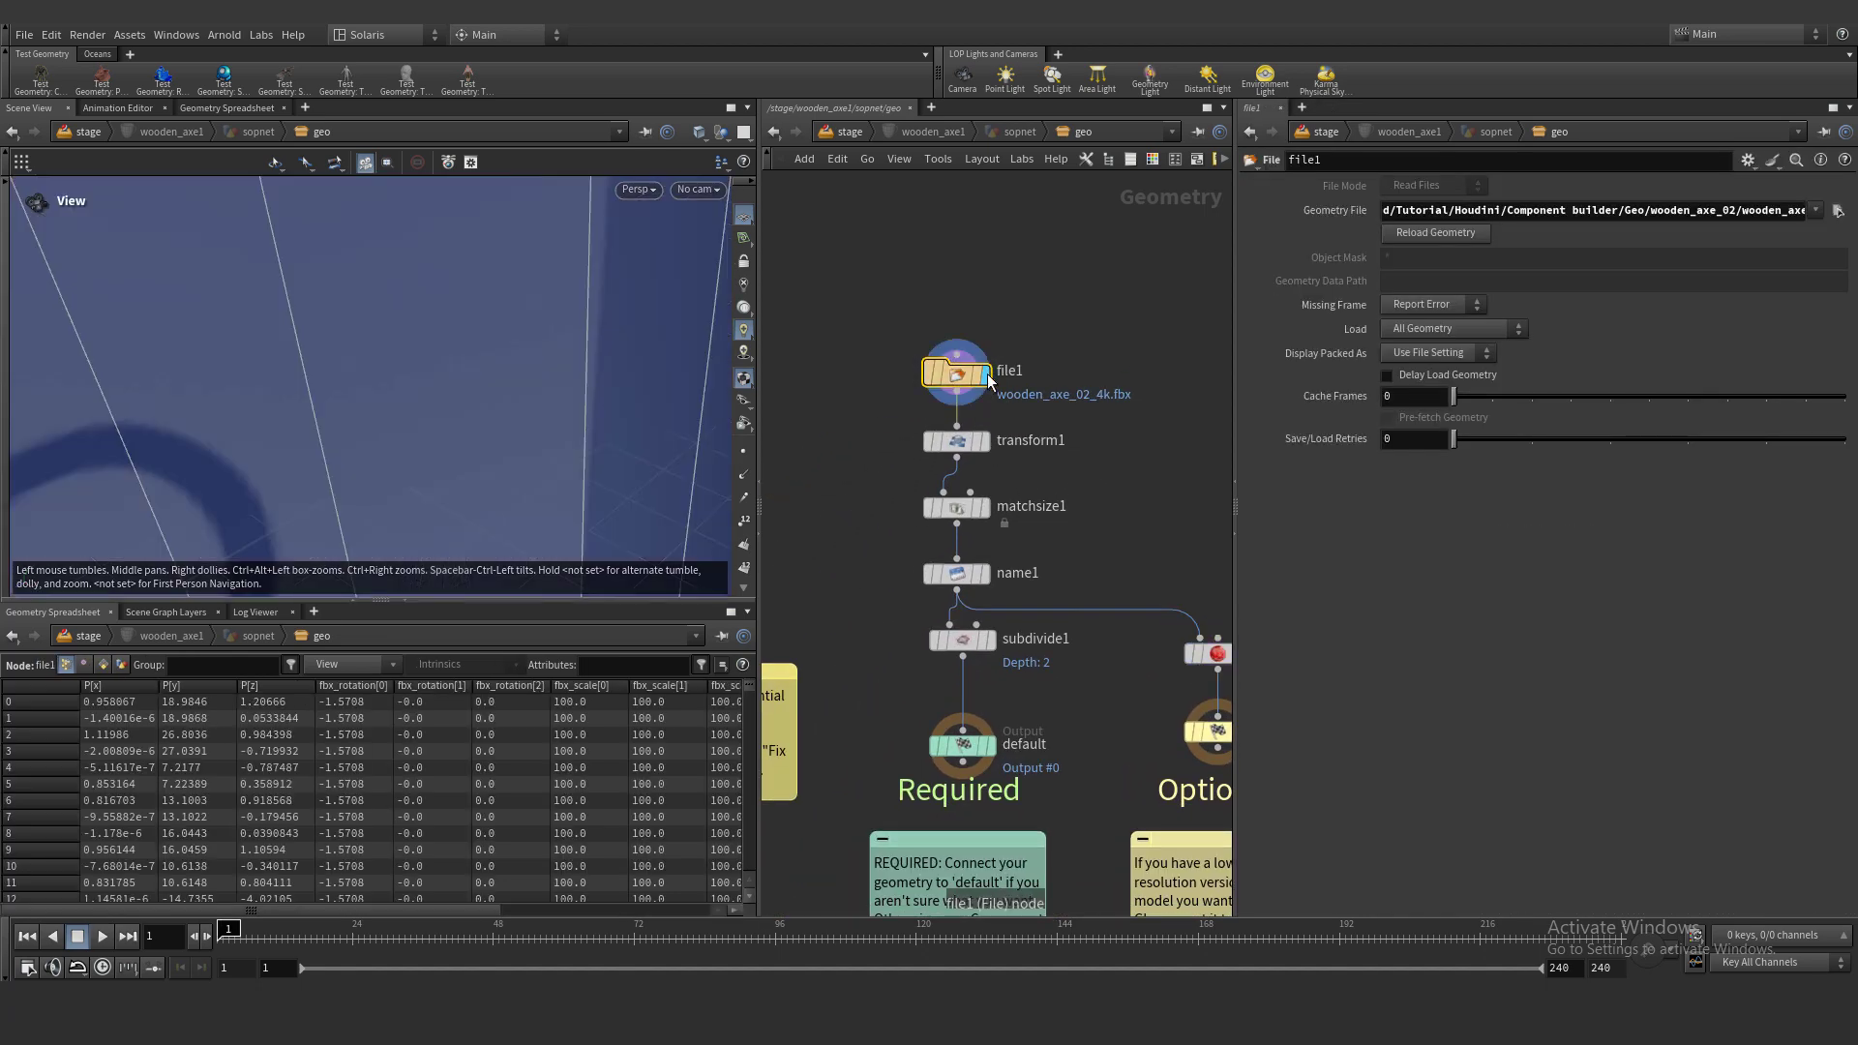
left_click(1837, 210)
double_click(1136, 428)
Display the stool through the Transform and Match Size nodes and set the Name node's name to wooden_stool
left_click(985, 441)
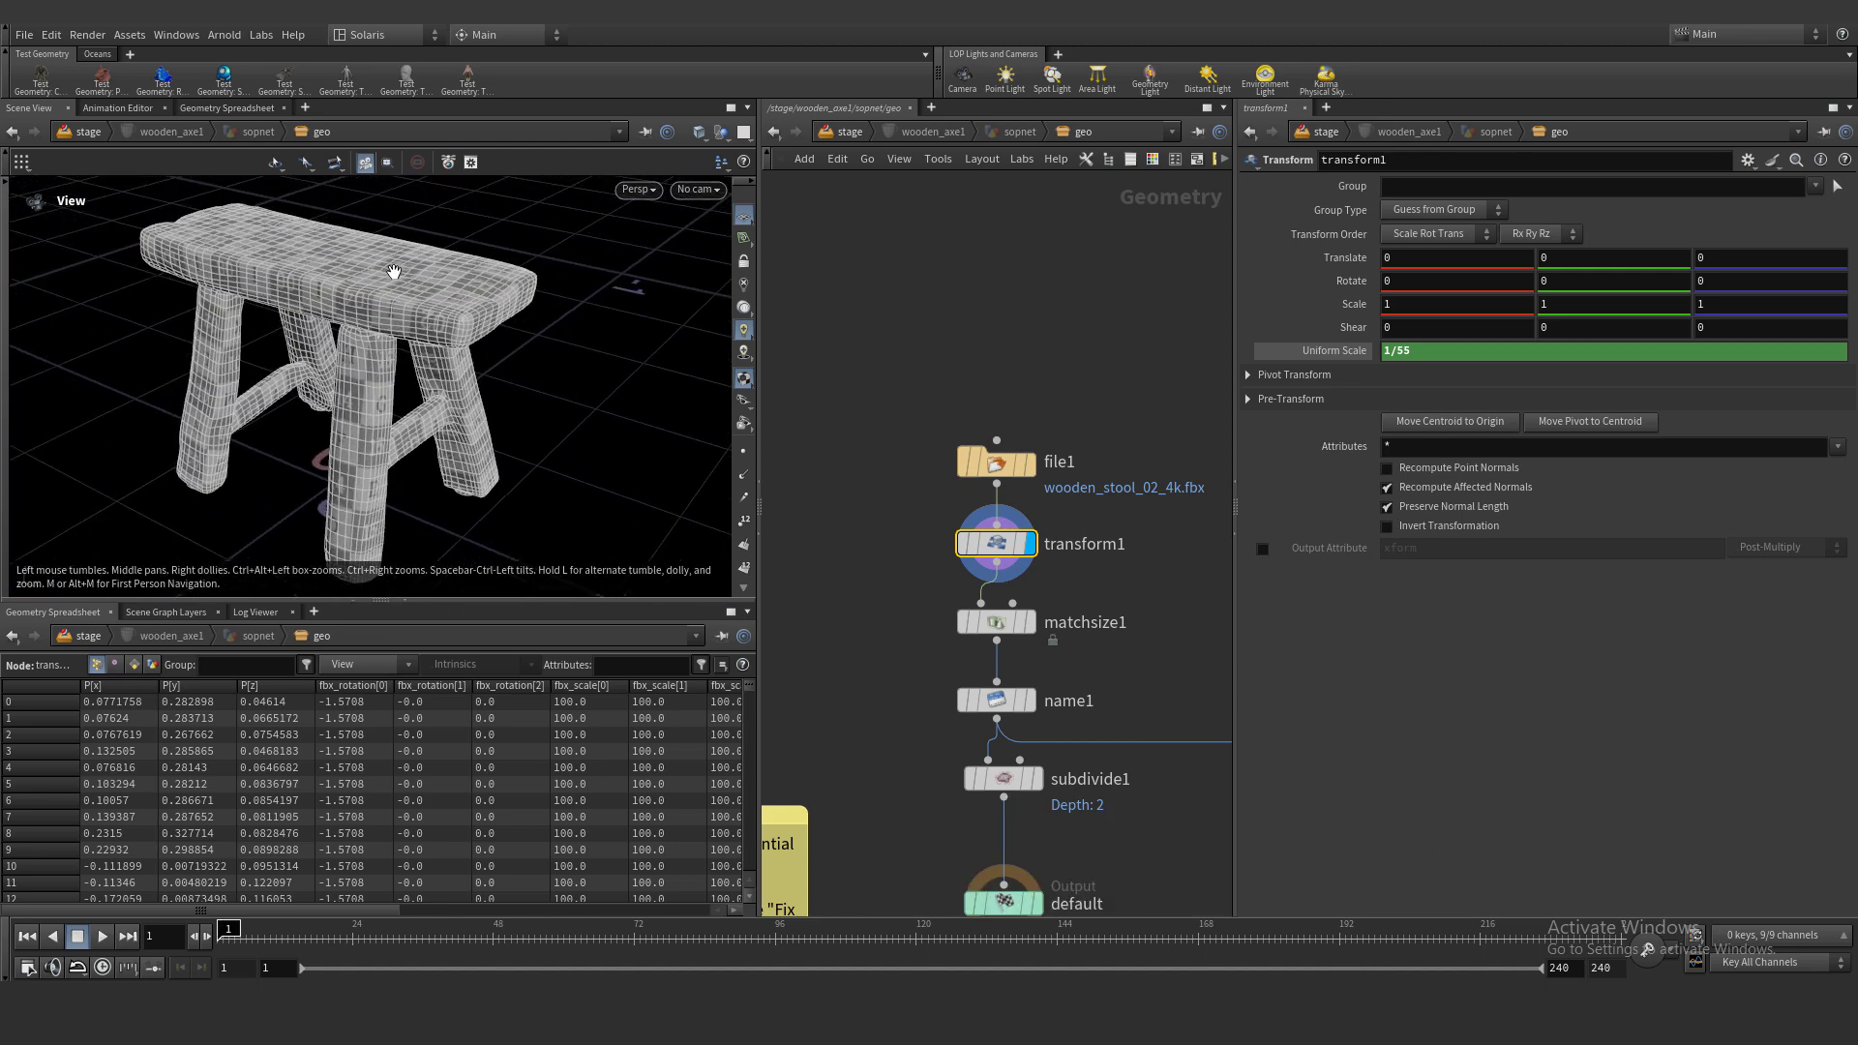
left_click(1030, 623)
left_click(1001, 677)
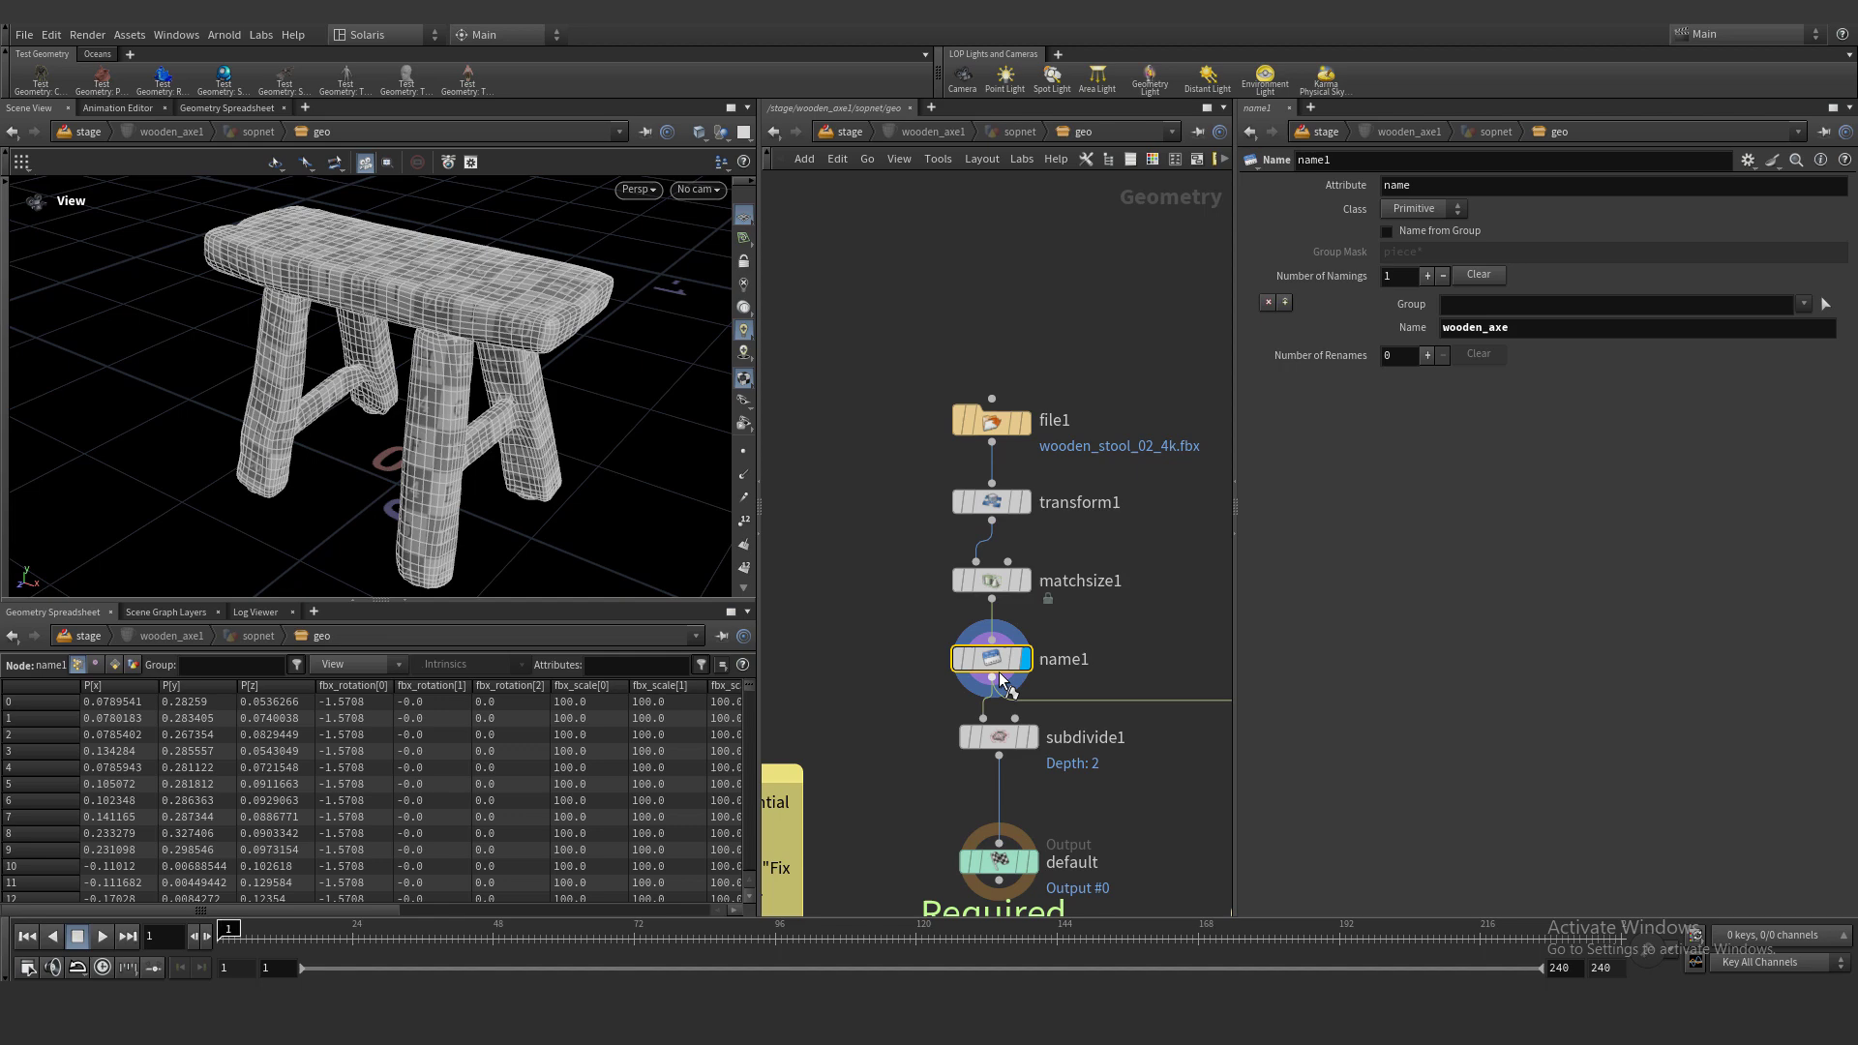
scroll(1019, 450, "down", 3)
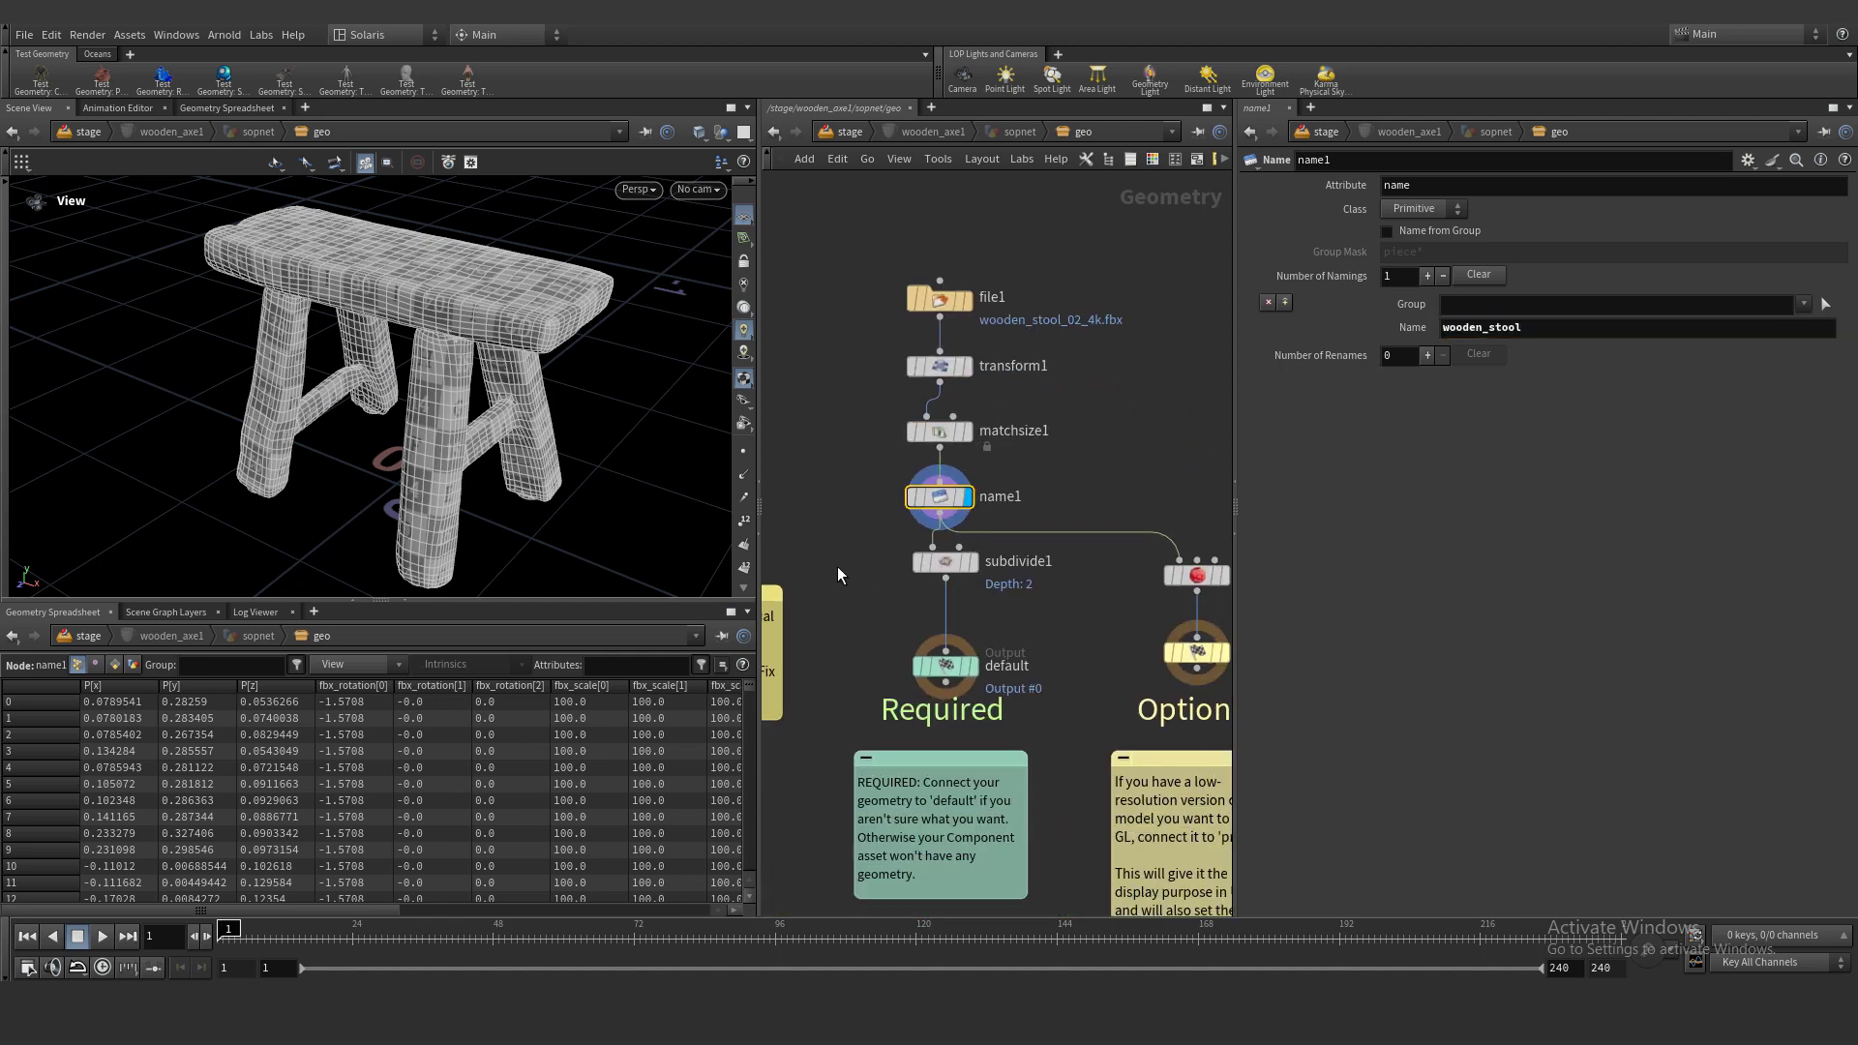
Examine the stool's geometry at the Subdivide, PolyReduce and default output nodes
left_click(979, 569)
middle_click_drag(1093, 594, 1008, 578)
scroll(430, 244, "up", 3)
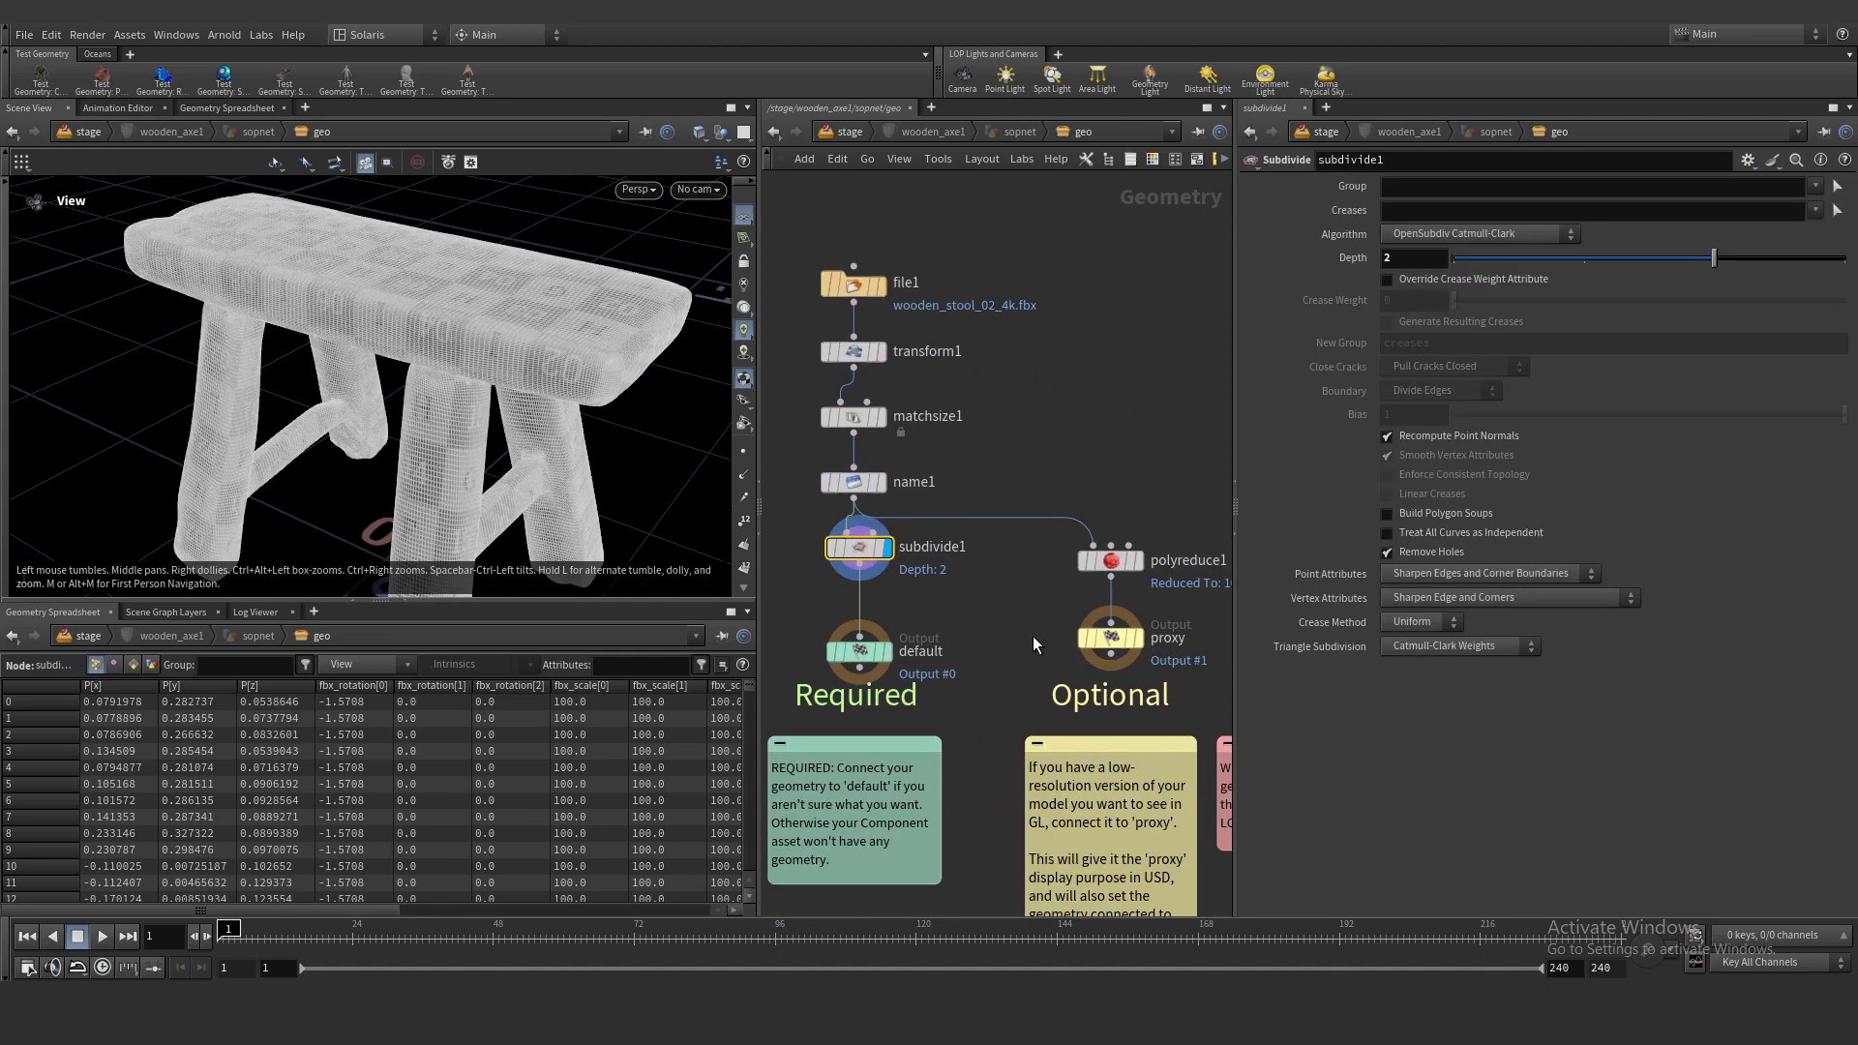
left_click(1138, 562)
left_click(876, 650)
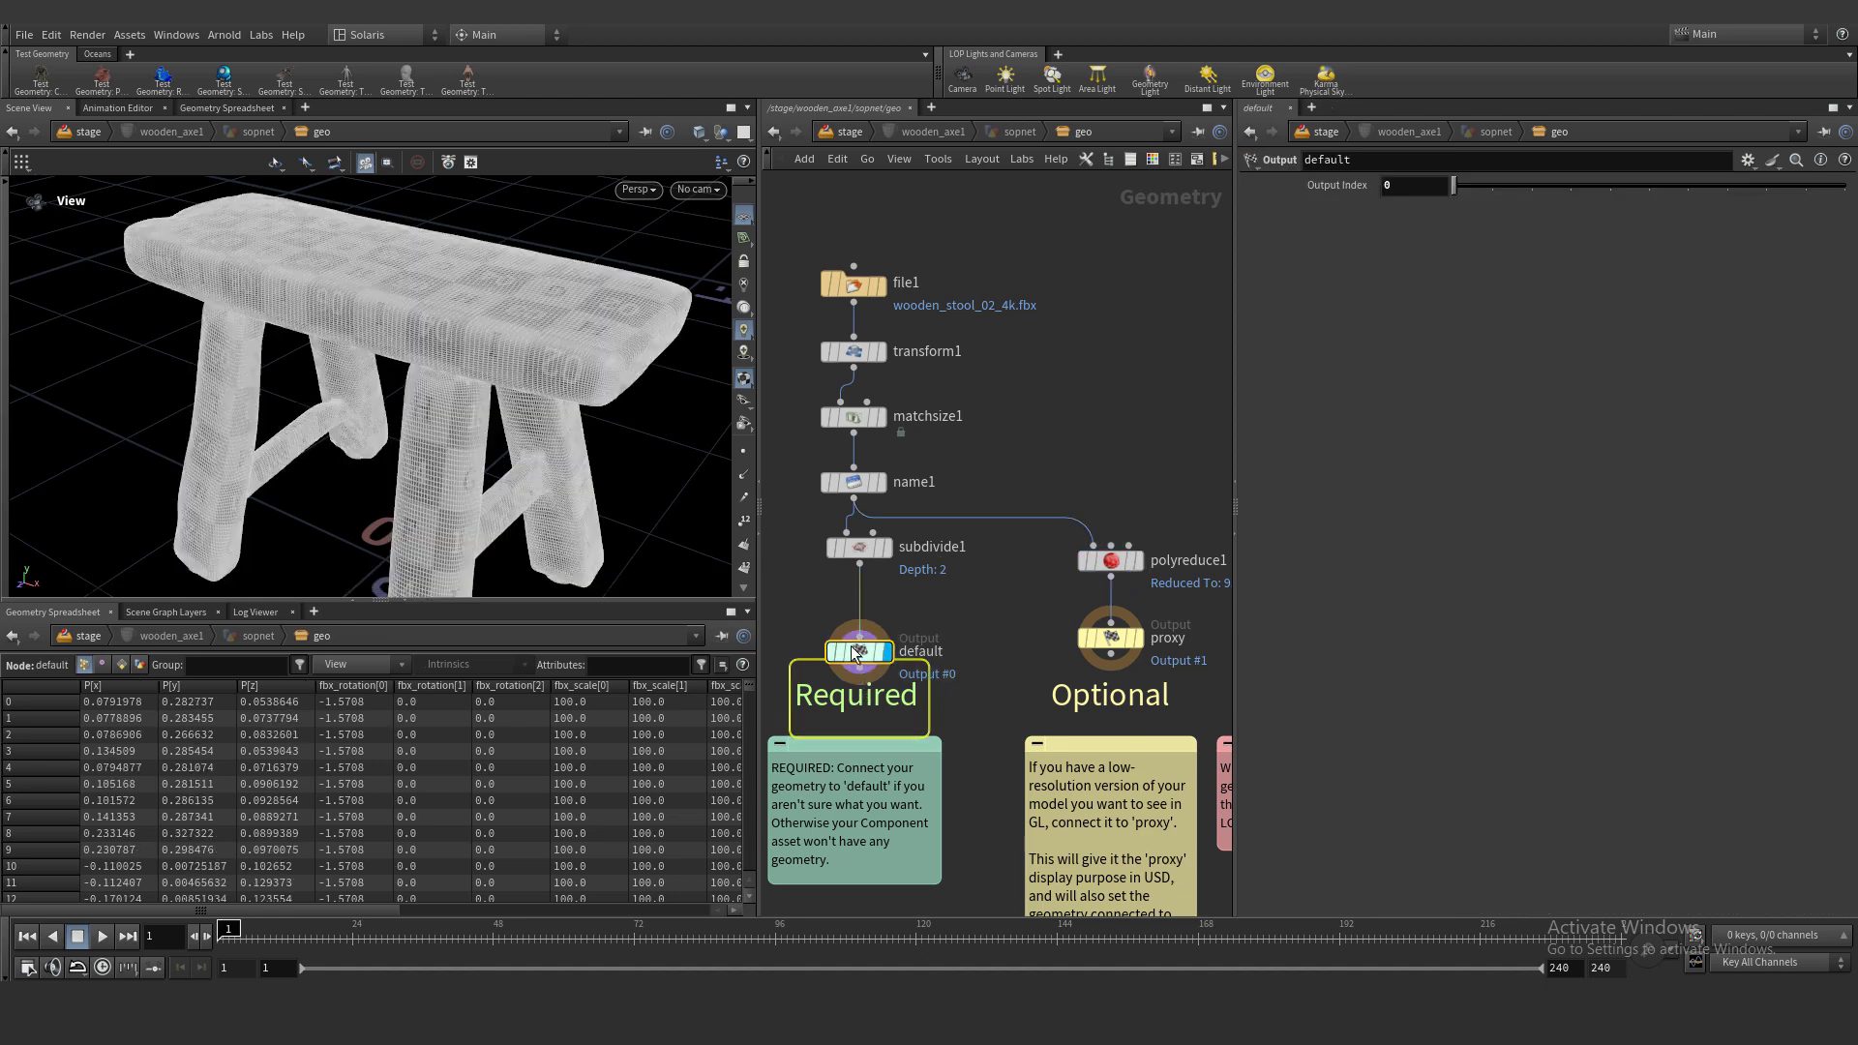
scroll(1094, 374, "down", 4)
Return to the stage level and rename the duplicated Component Geometry node wooden_stool
left_click(849, 131)
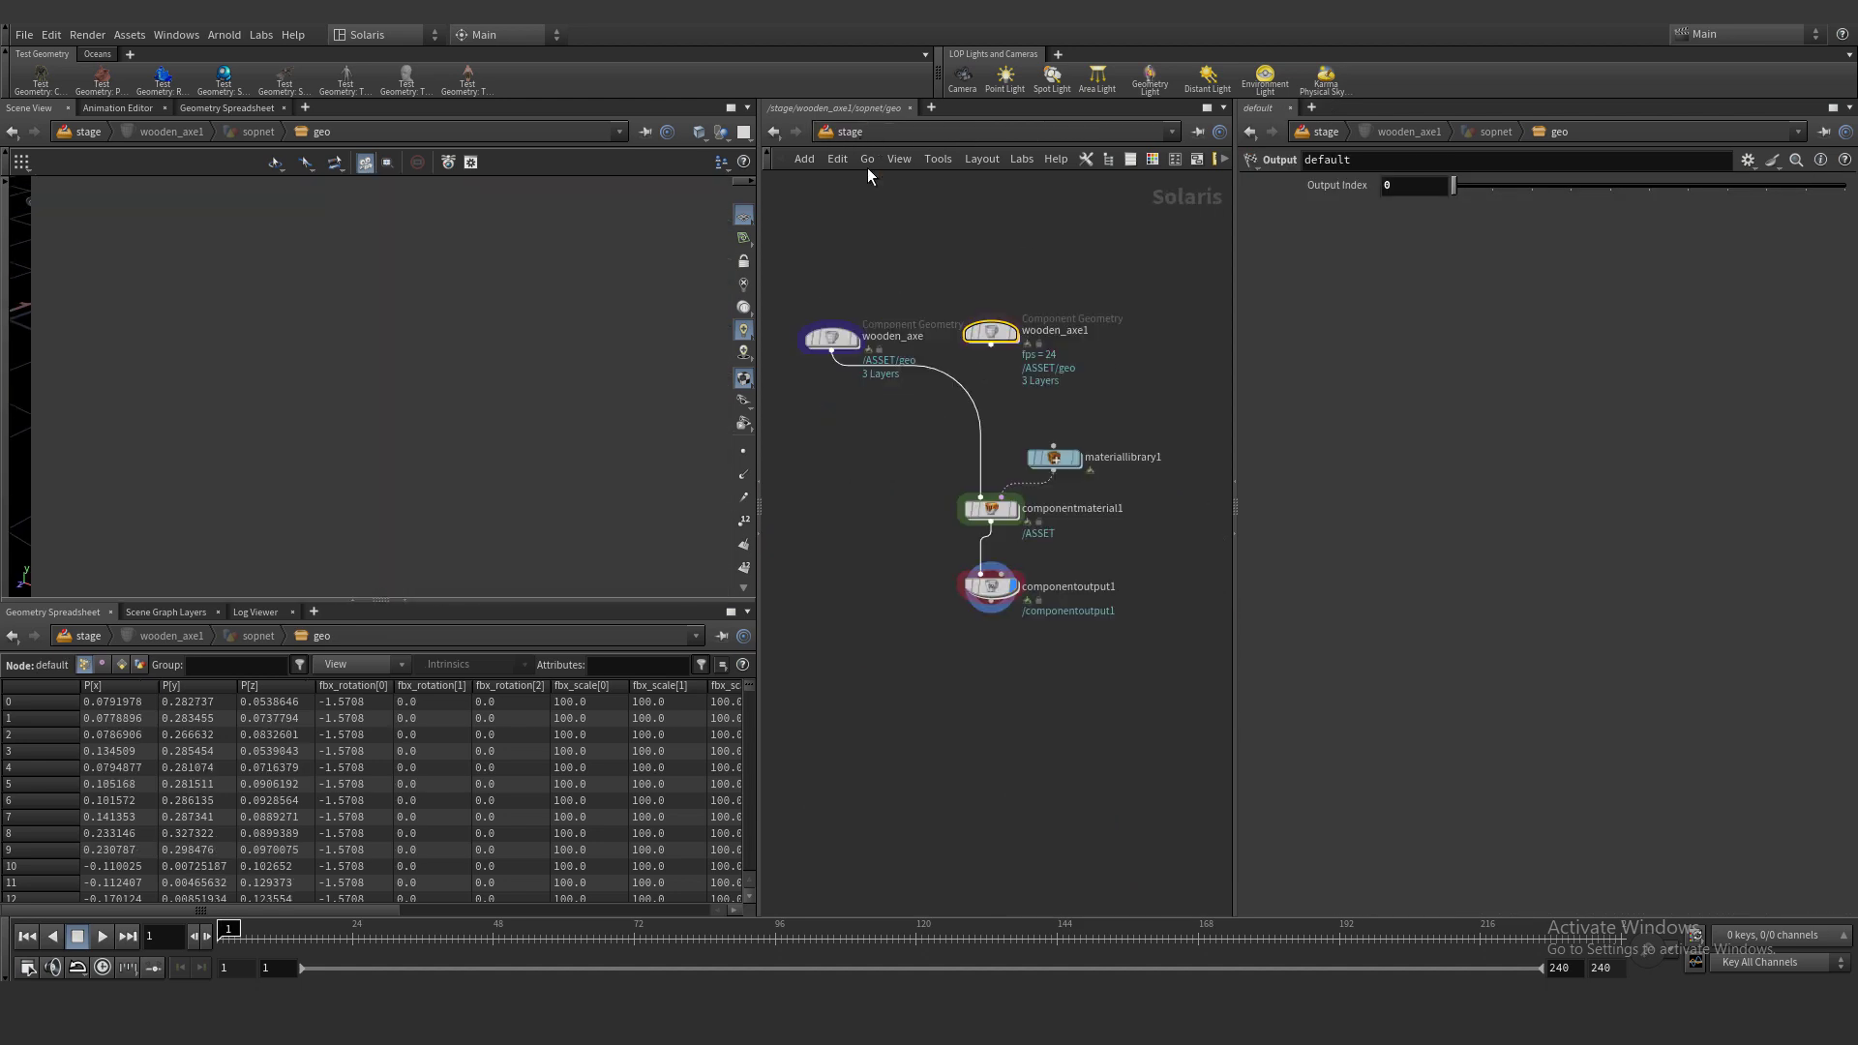
double_click(1044, 331)
key("Return")
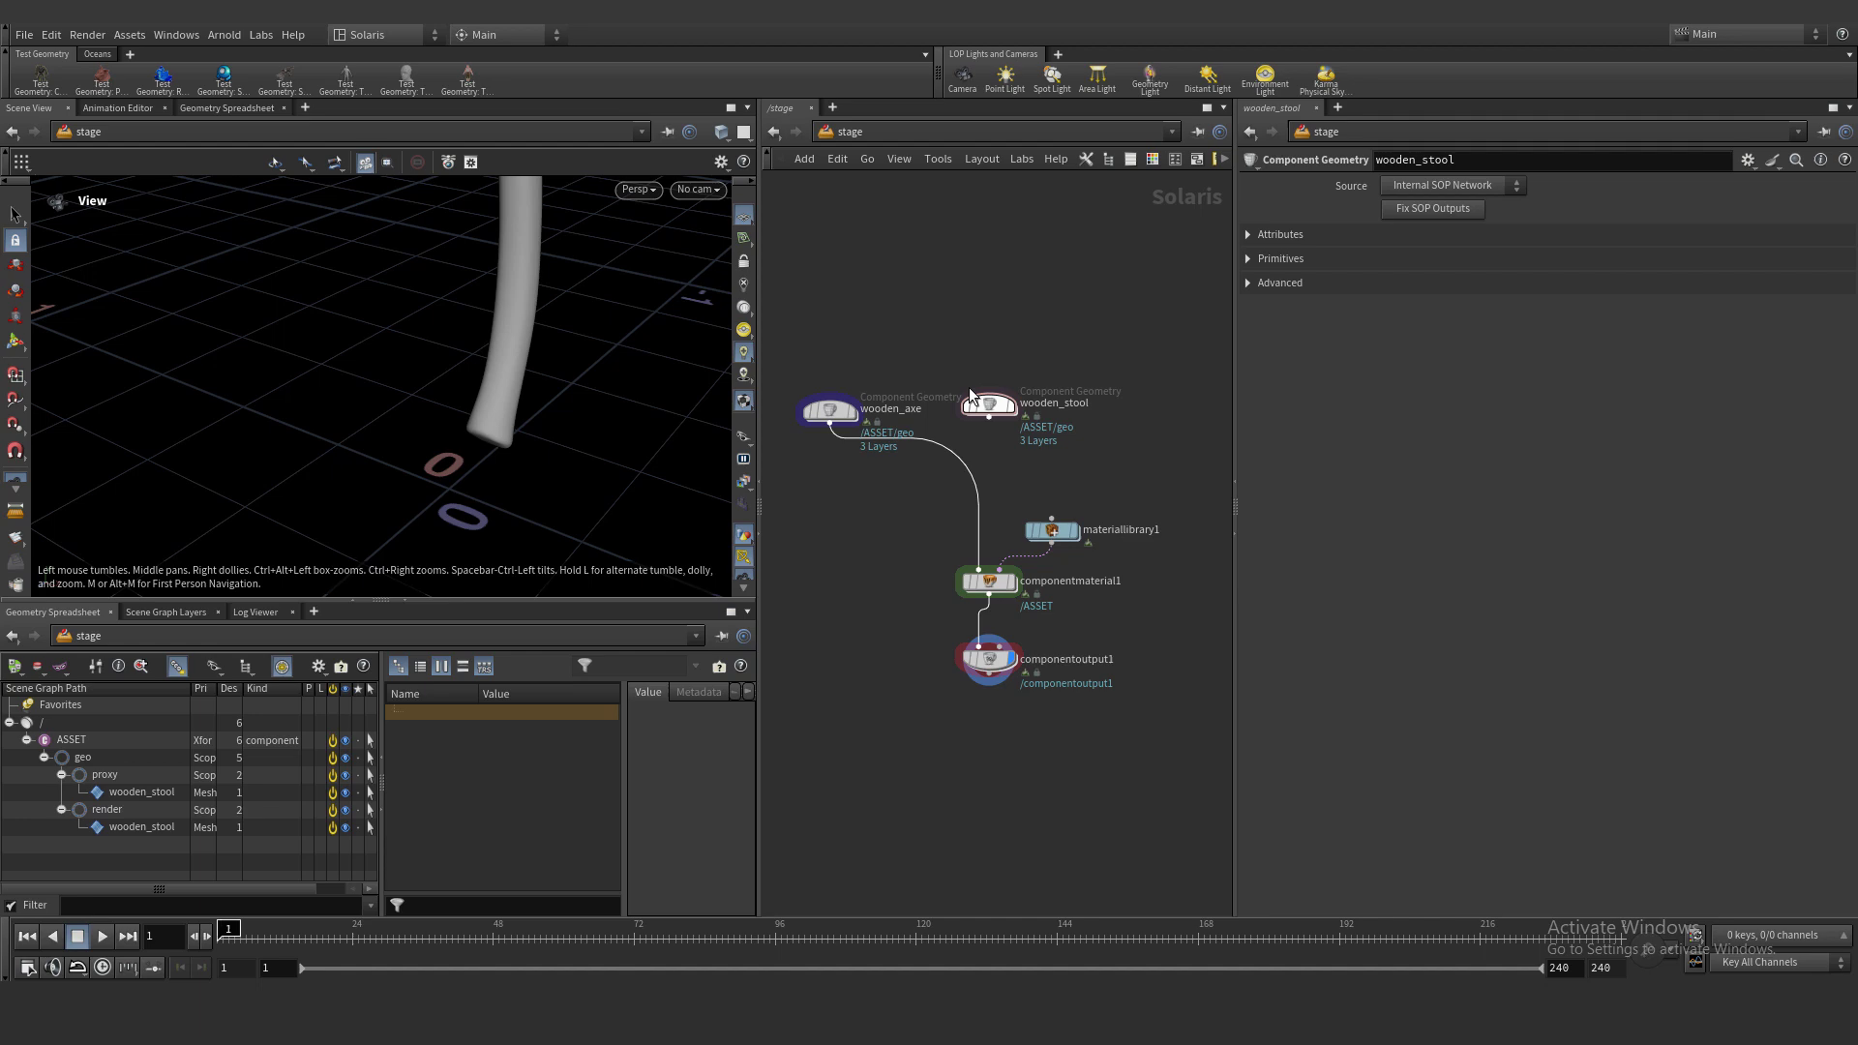
key("space+f")
left_click_drag(676, 344, 634, 379)
left_click(833, 412)
Space out the wooden_stool node, duplicate it beside the original and display the copy
left_click_drag(990, 405, 1042, 409)
middle_click_drag(1085, 315, 964, 341)
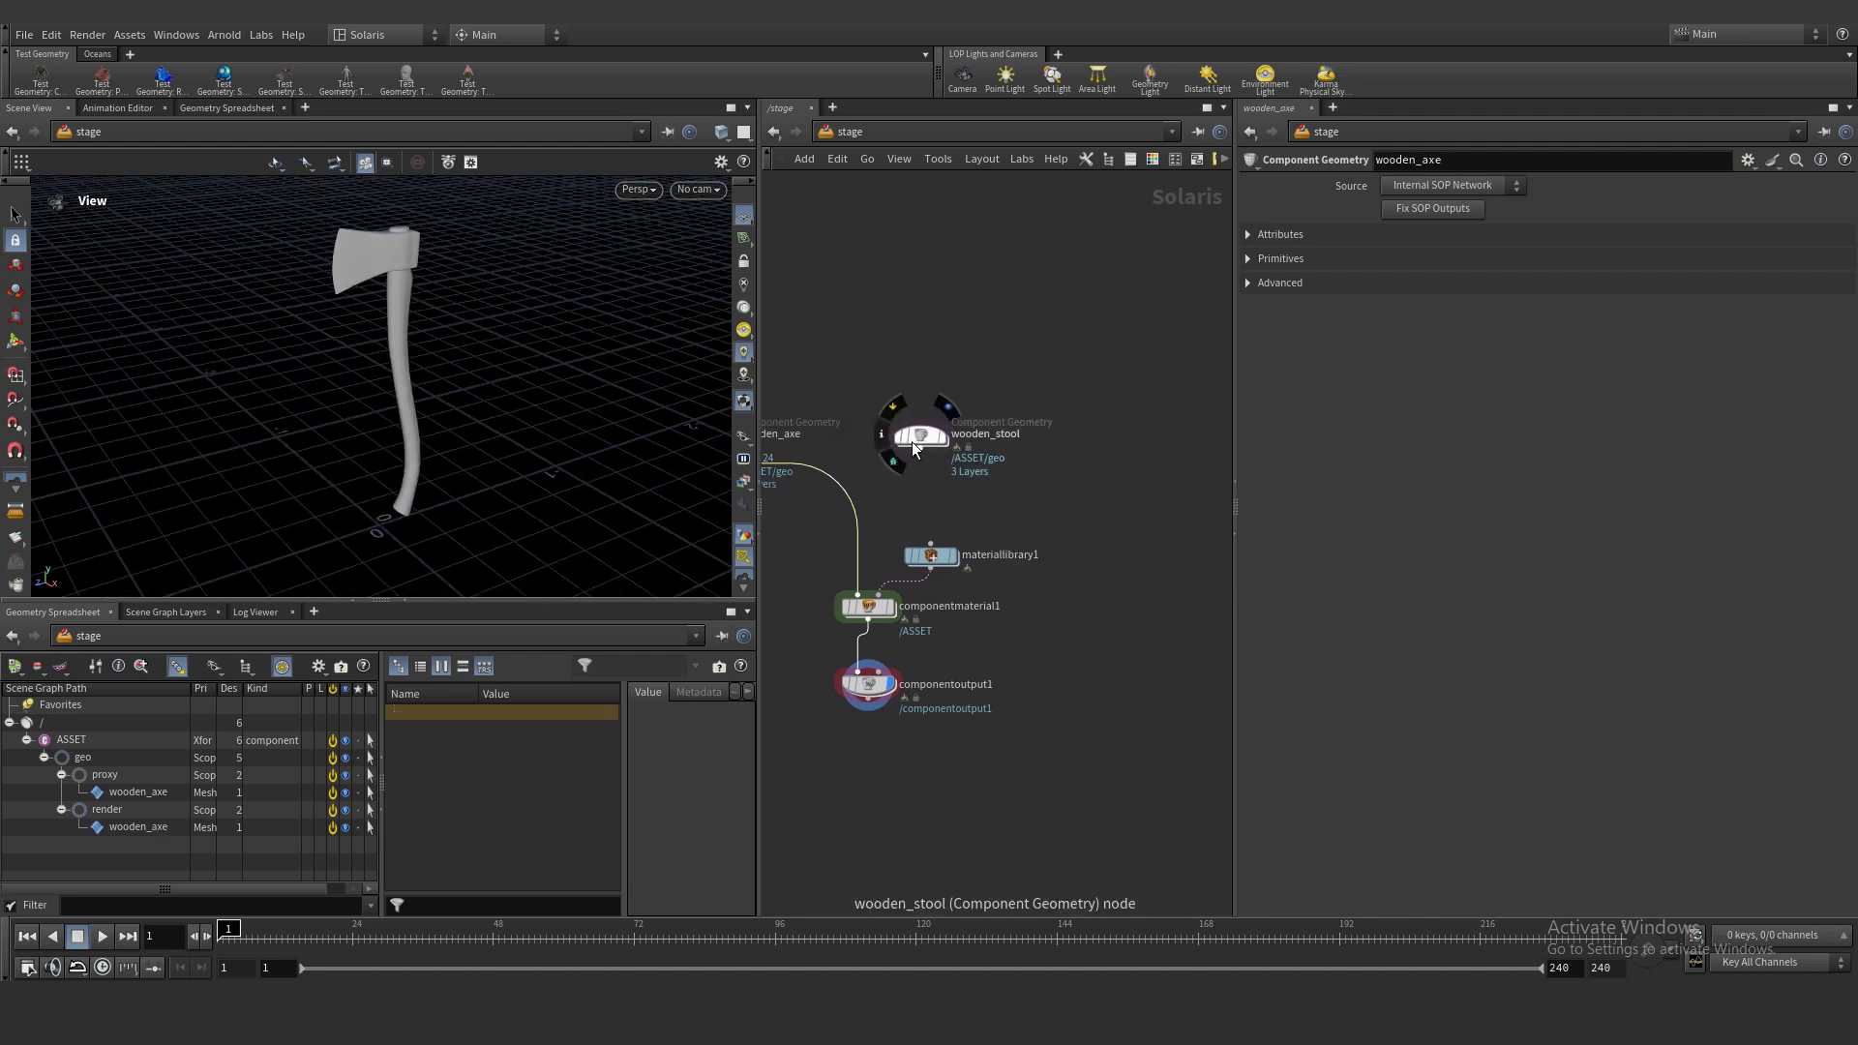
left_click_drag(923, 436, 1107, 436, "alt")
left_click(1125, 437)
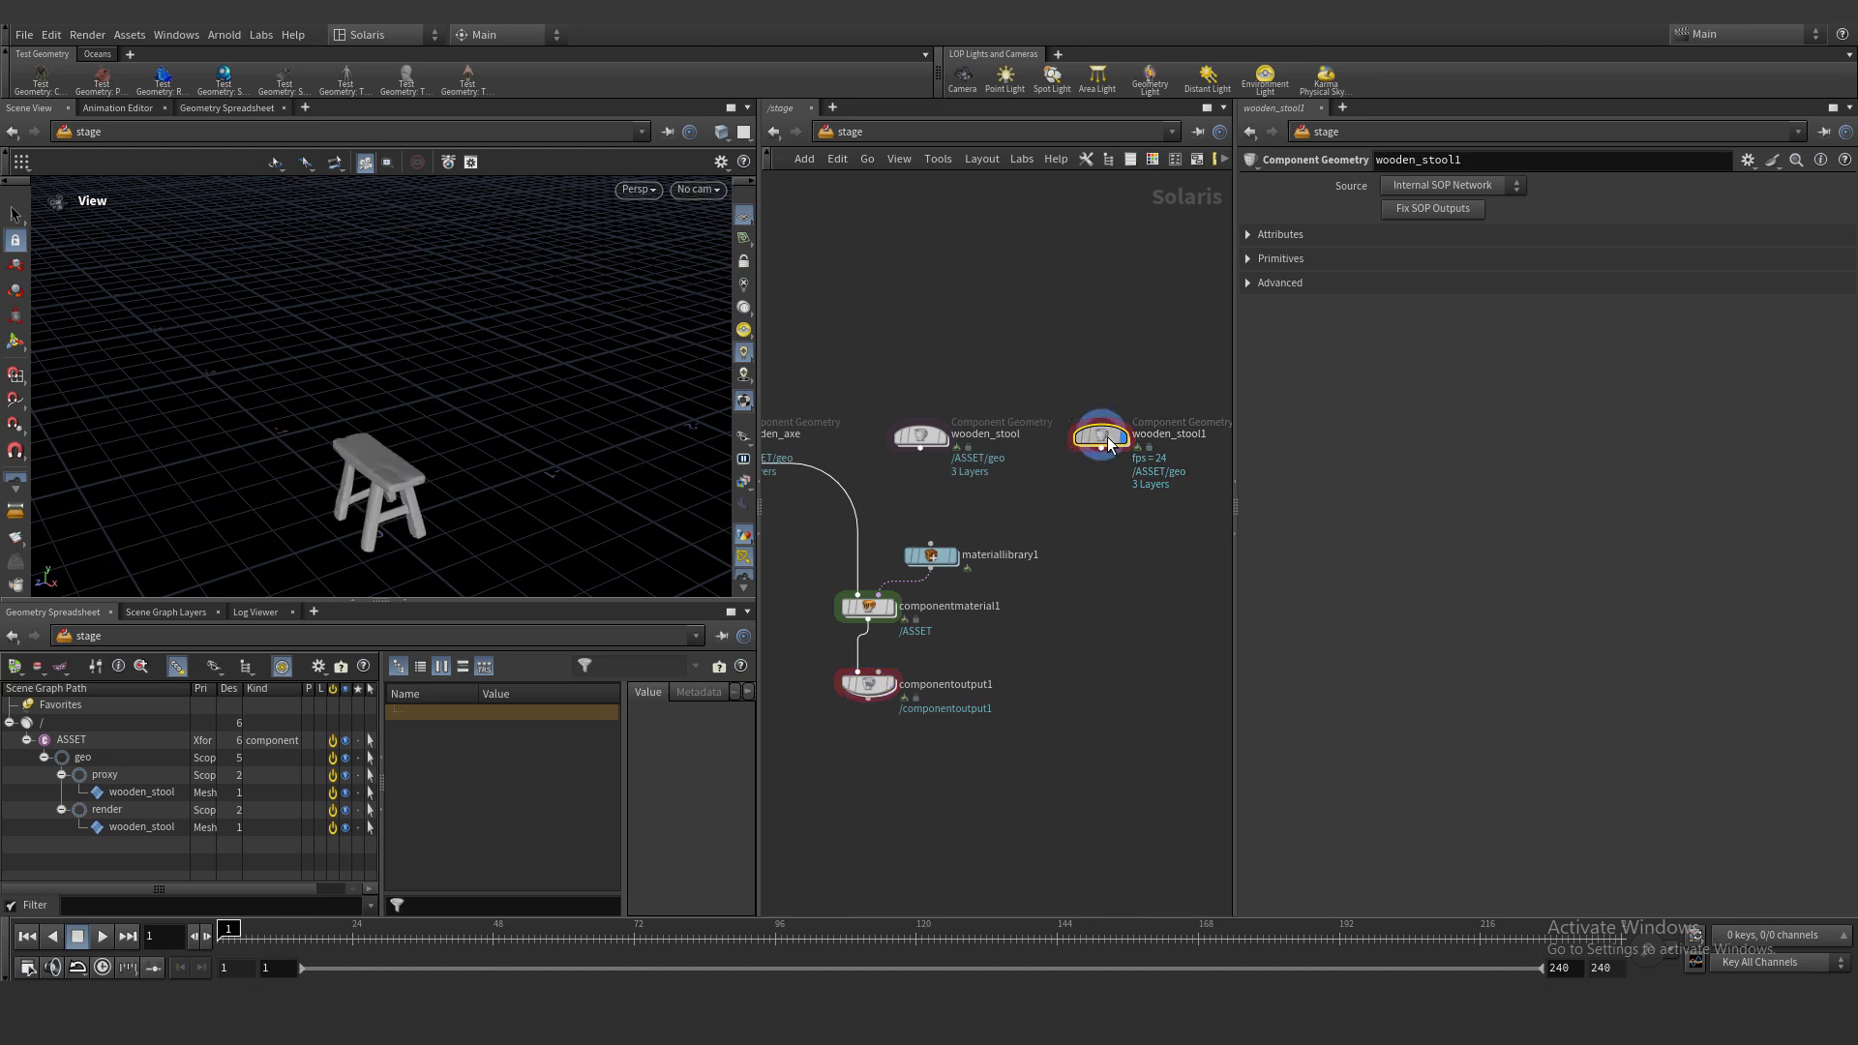
Go inside the duplicated stool node and load root_cluster_01_4k.fbx into its File node
double_click(1107, 442)
scroll(862, 525, "up", 5)
left_click(965, 514)
left_click(1838, 211)
double_click(1074, 396)
double_click(1113, 412)
double_click(1132, 432)
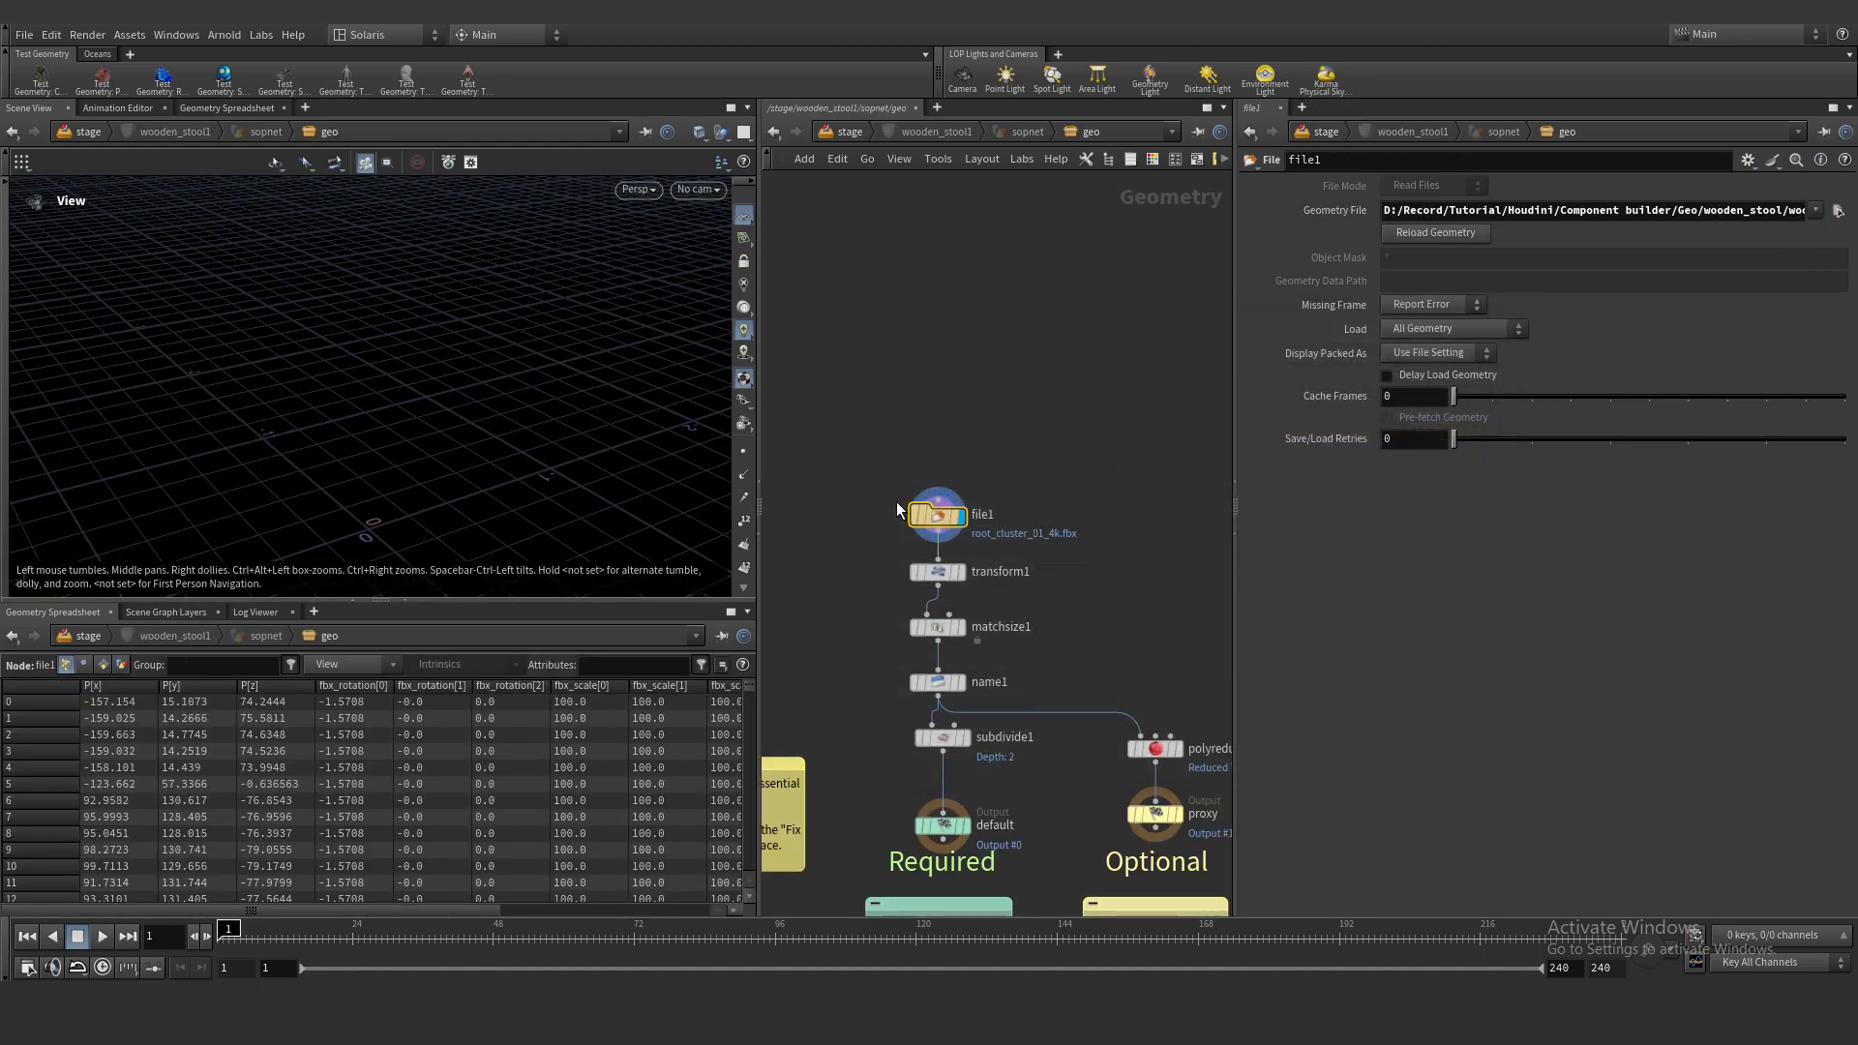
Display the root cluster's Transform node and set its uniform scale to 1/35
left_click(975, 582)
key("space+g")
key("space+g")
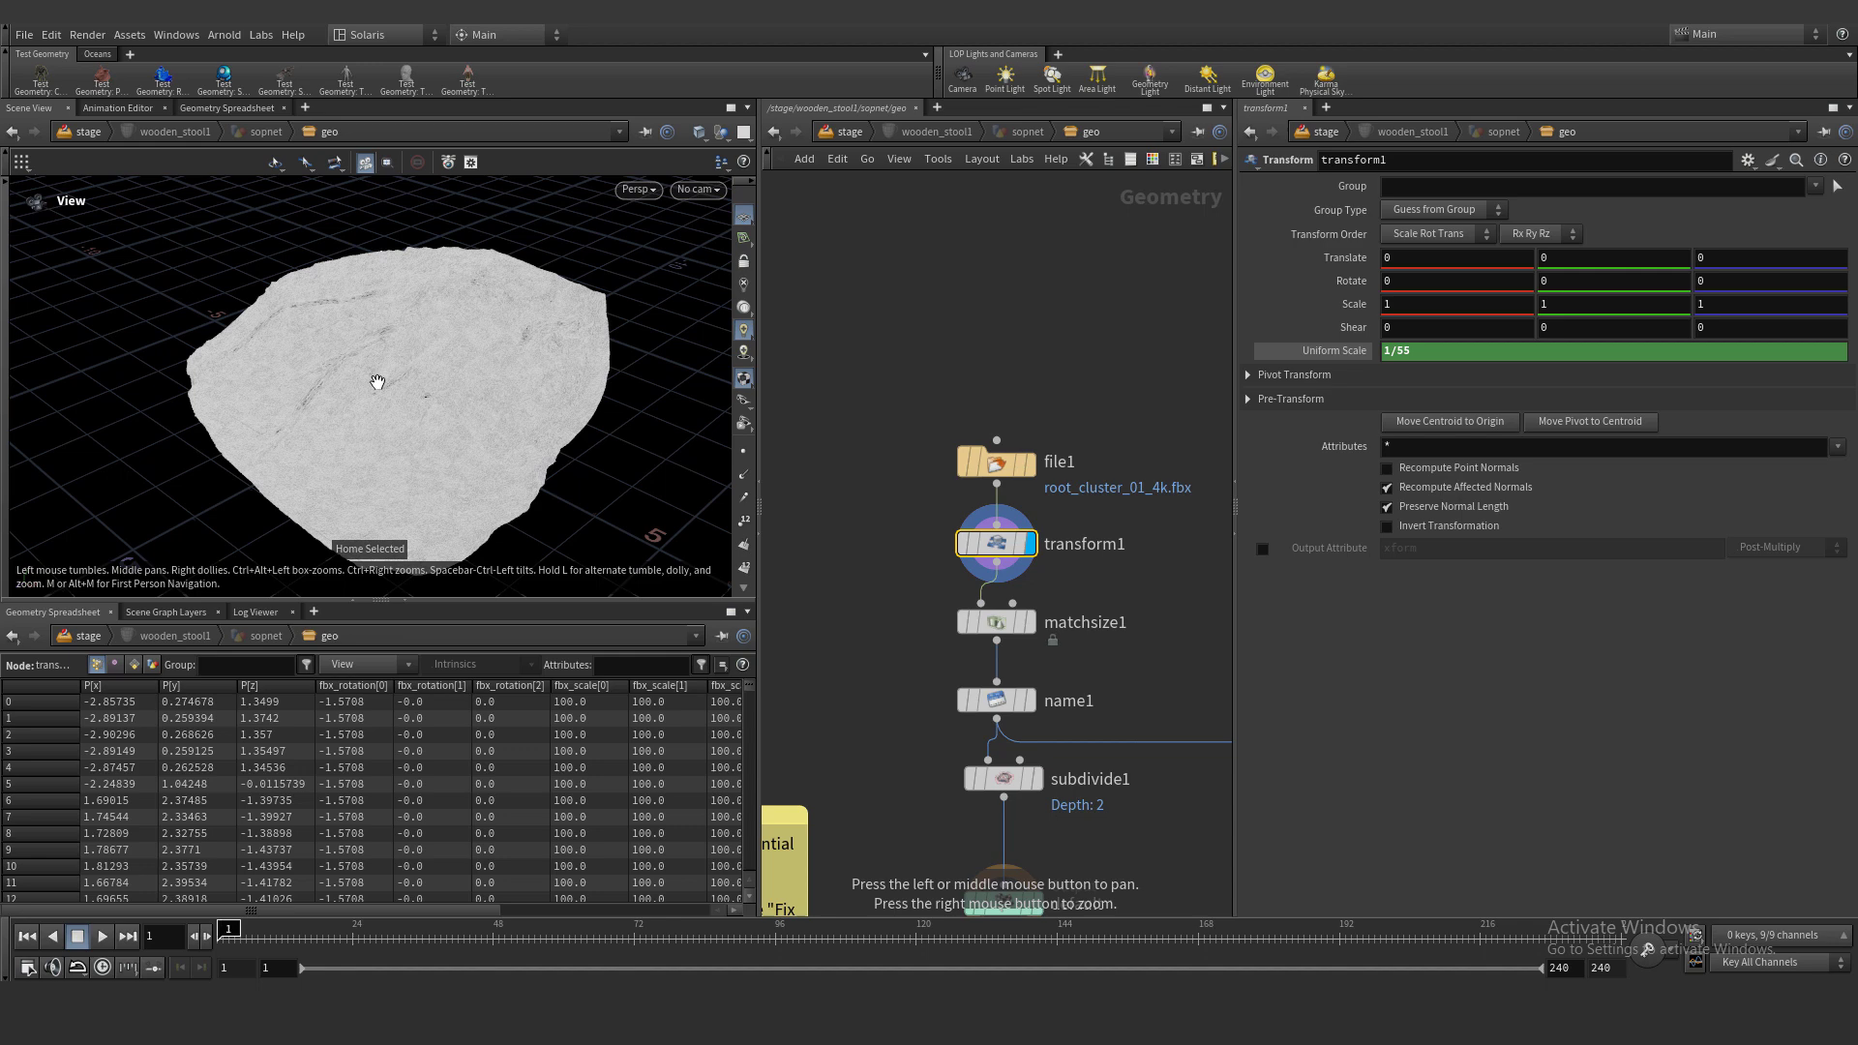
middle_click(993, 544)
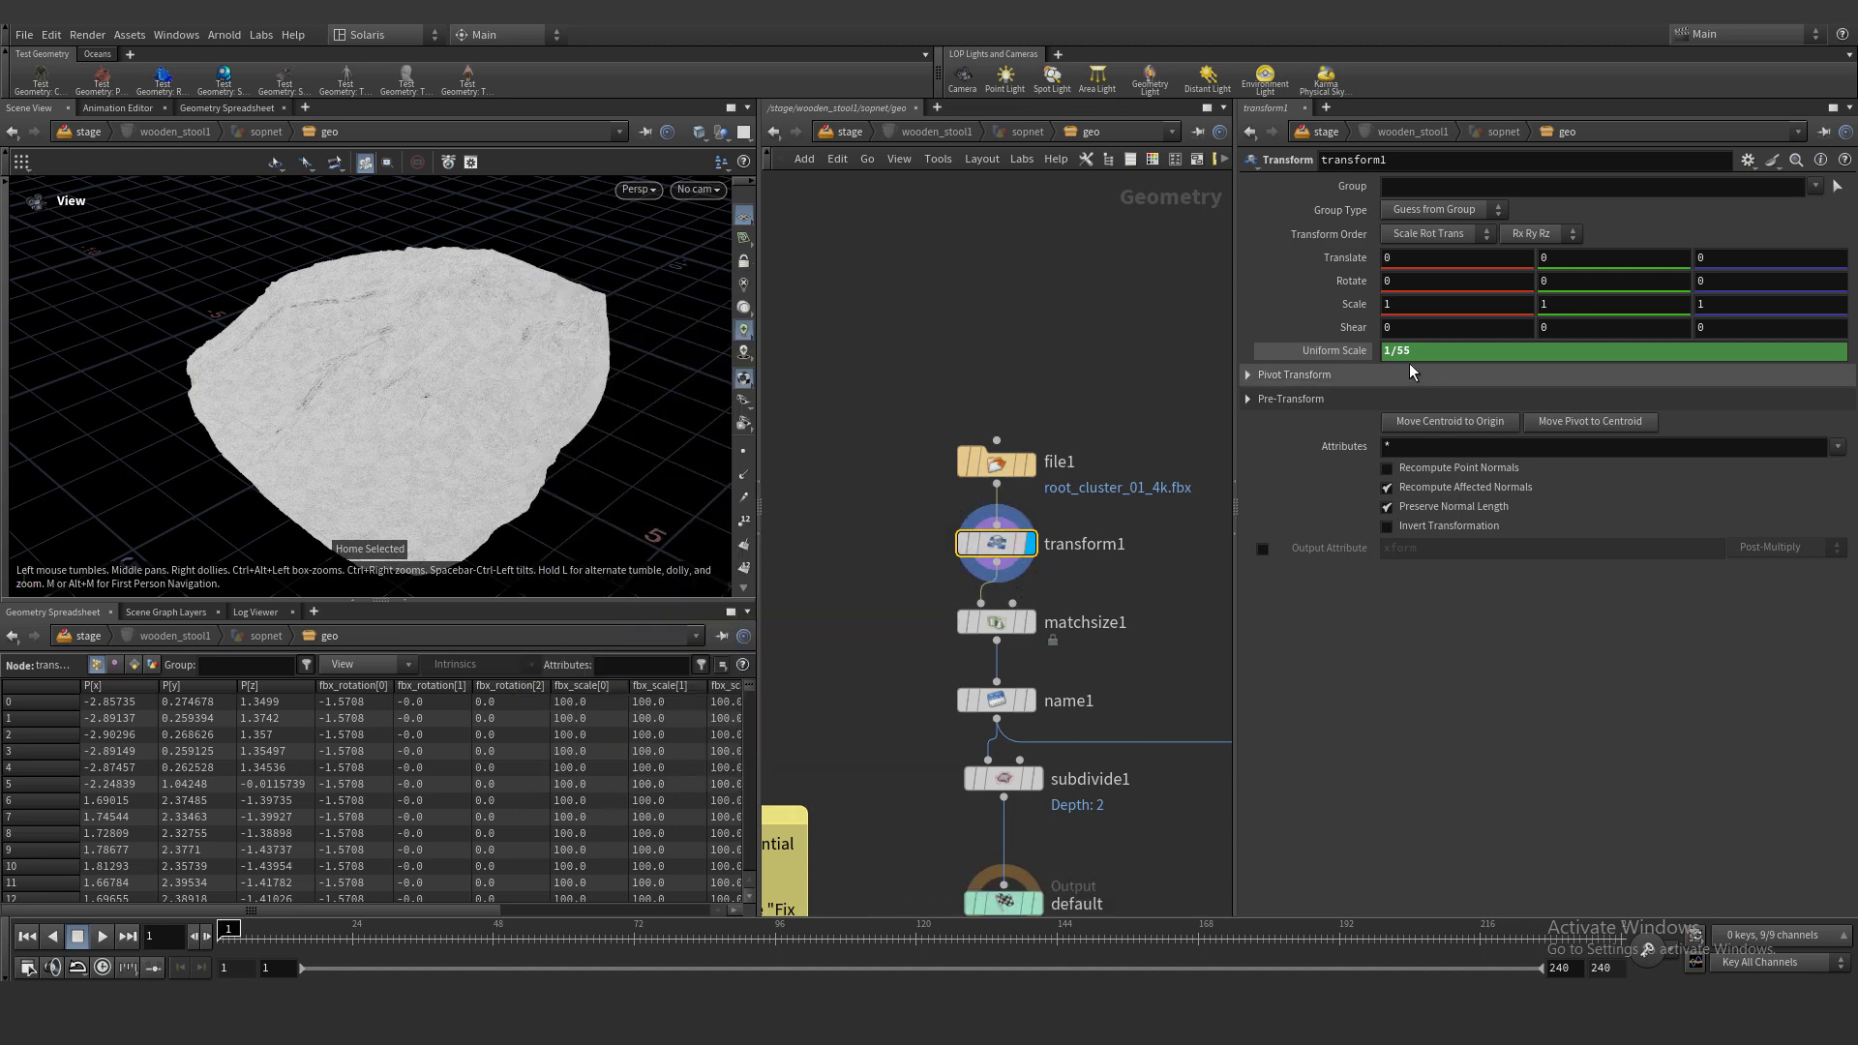
left_click_drag(1404, 352, 1497, 385)
key("BackSpace")
type("35")
key("Return")
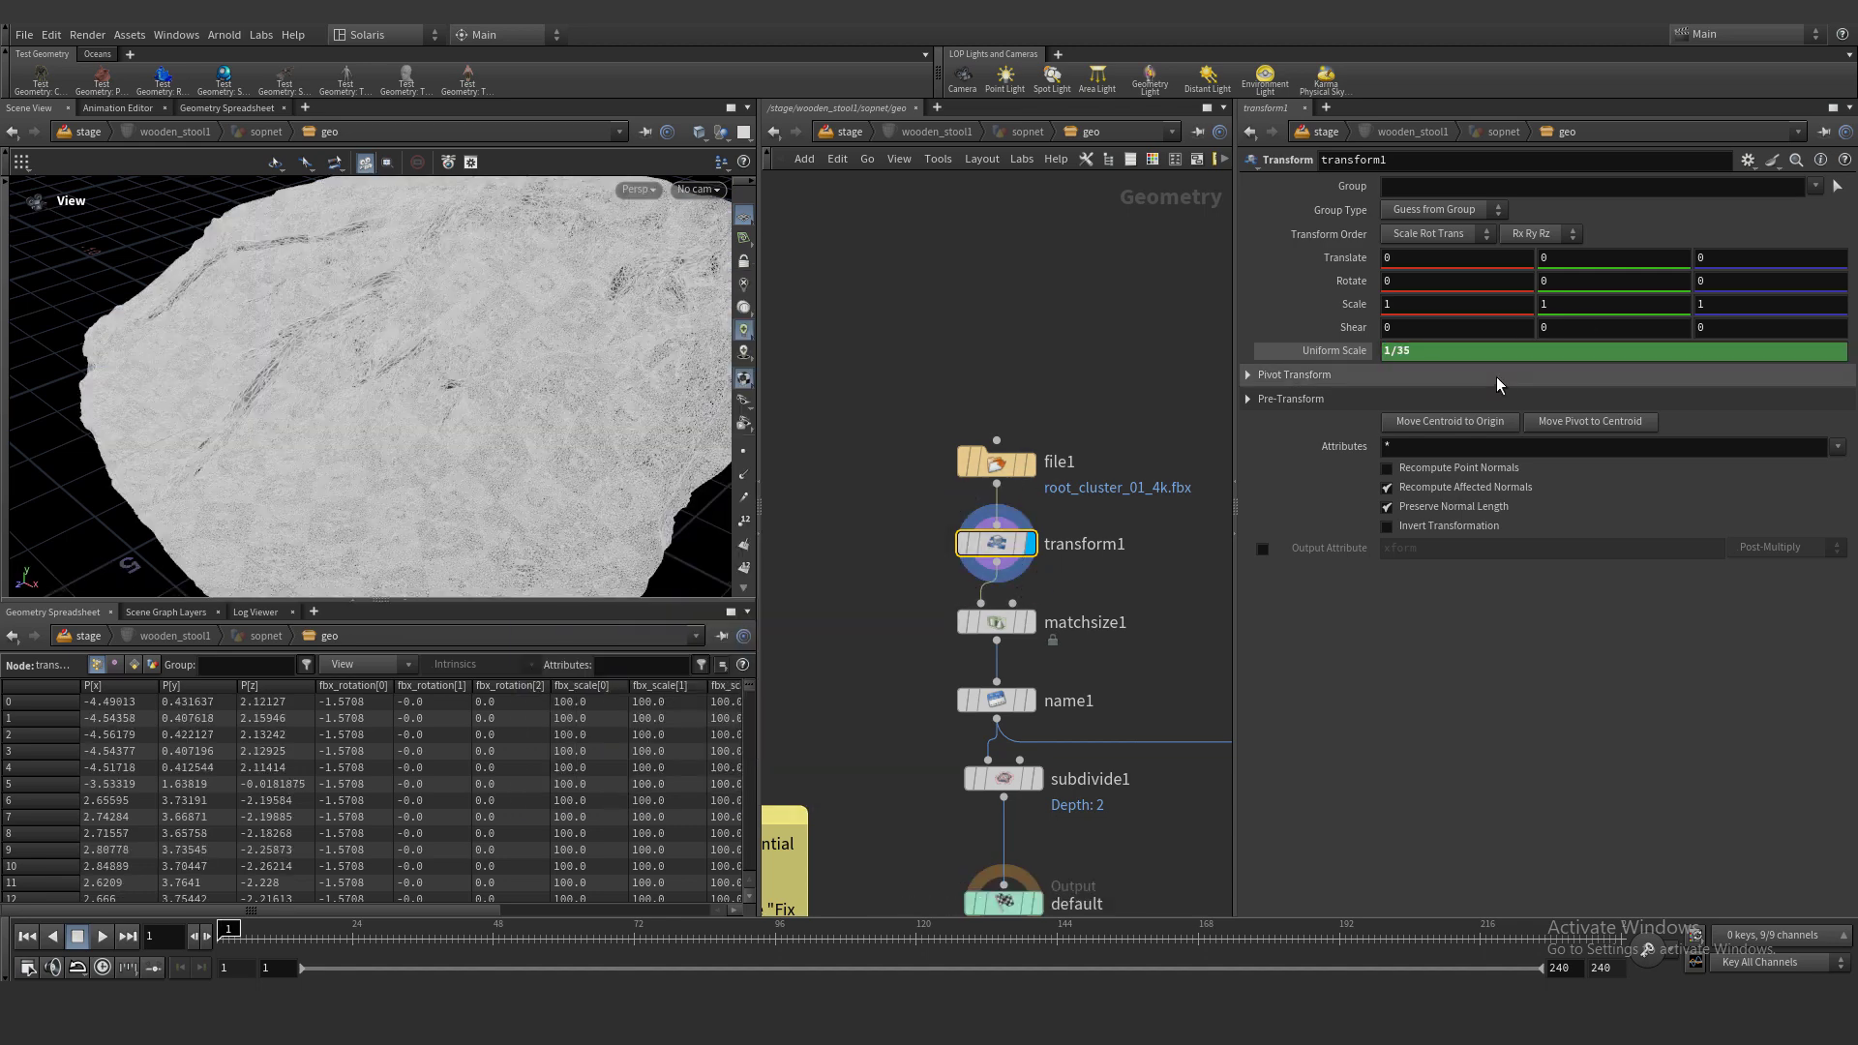
Check the scaled root cluster's dimensions and delete the Subdivide node before the default output
middle_click(980, 549)
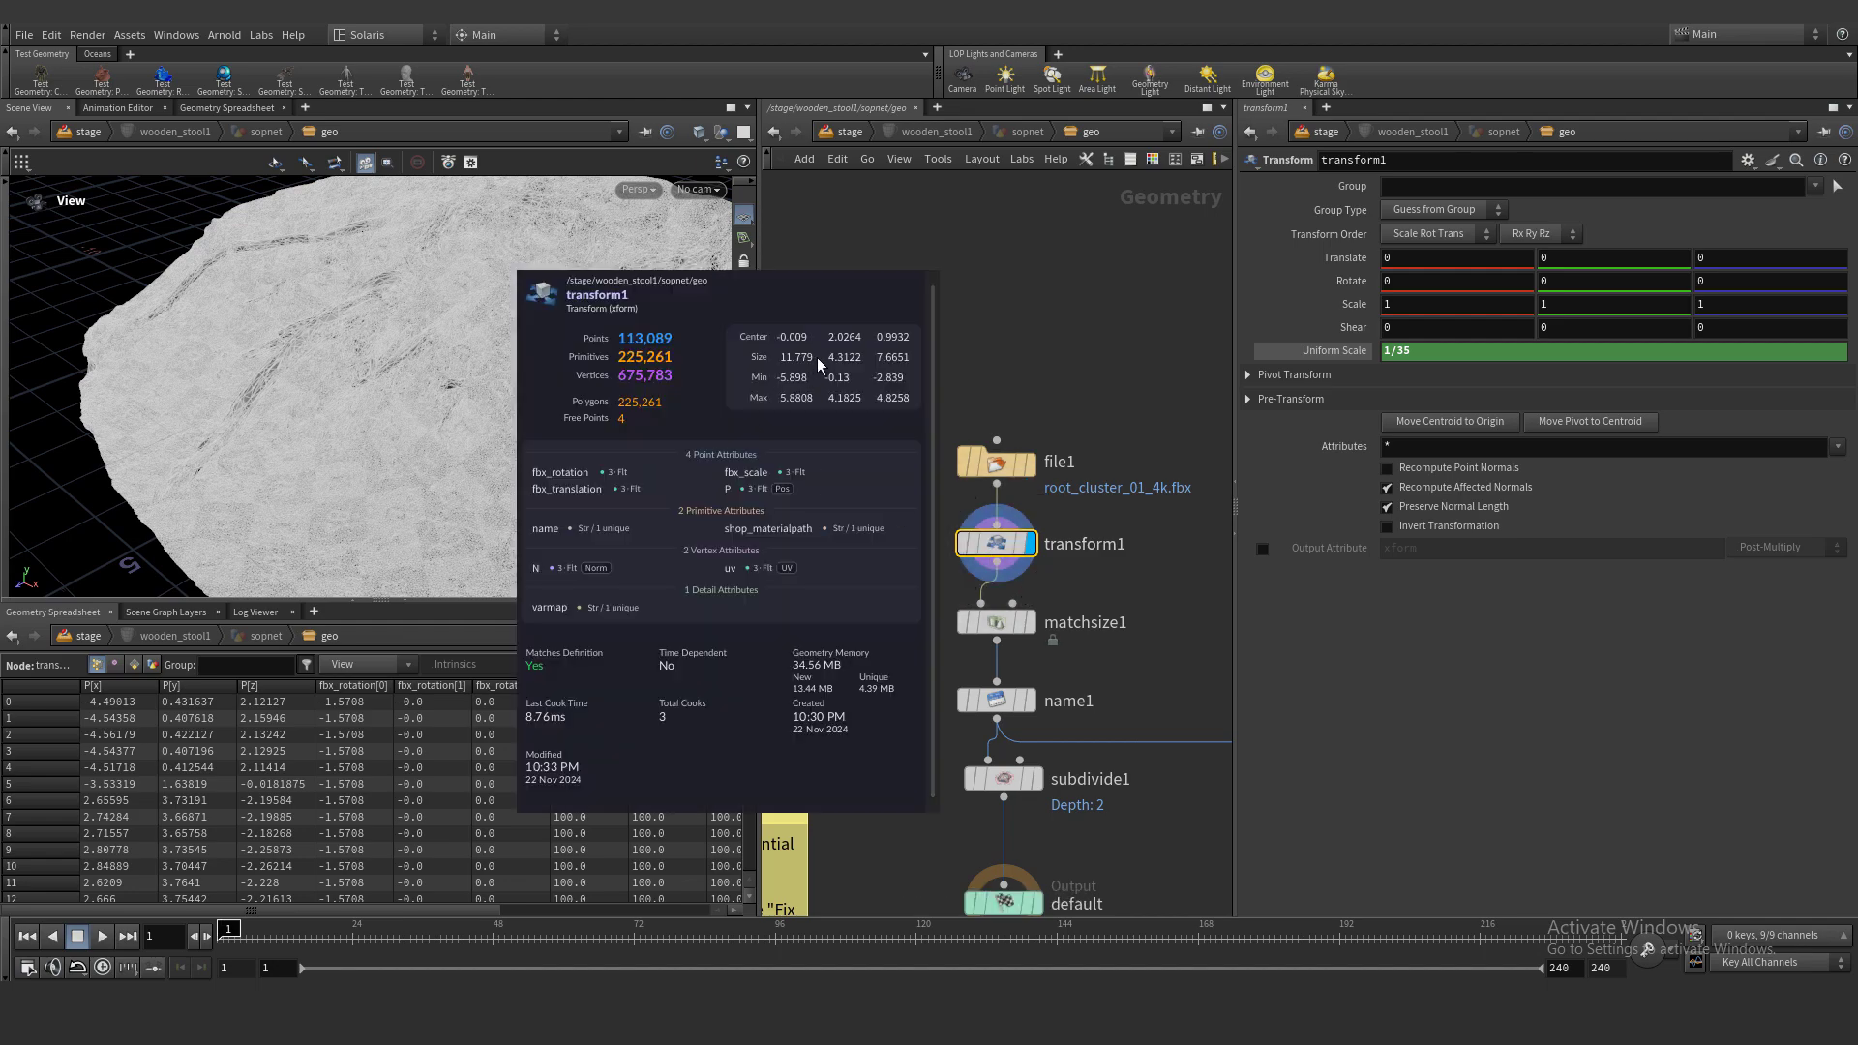
key("Down")
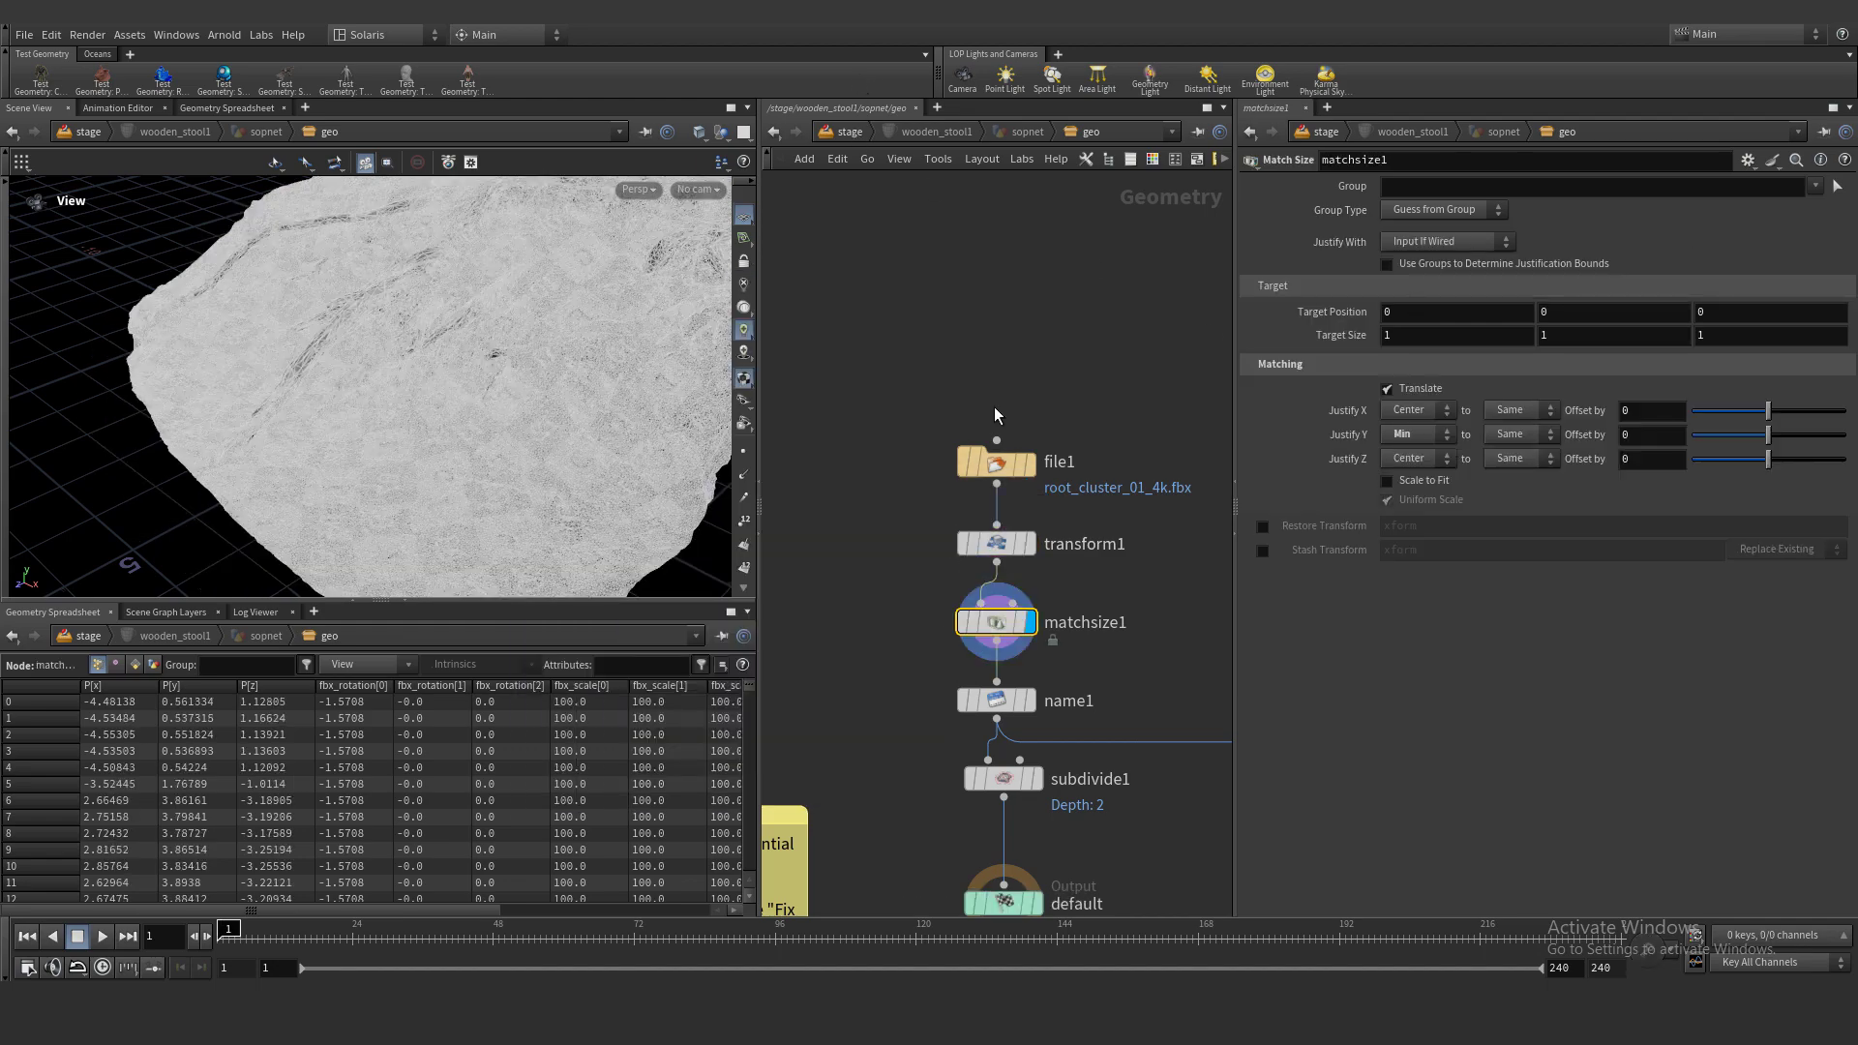
left_click(999, 465)
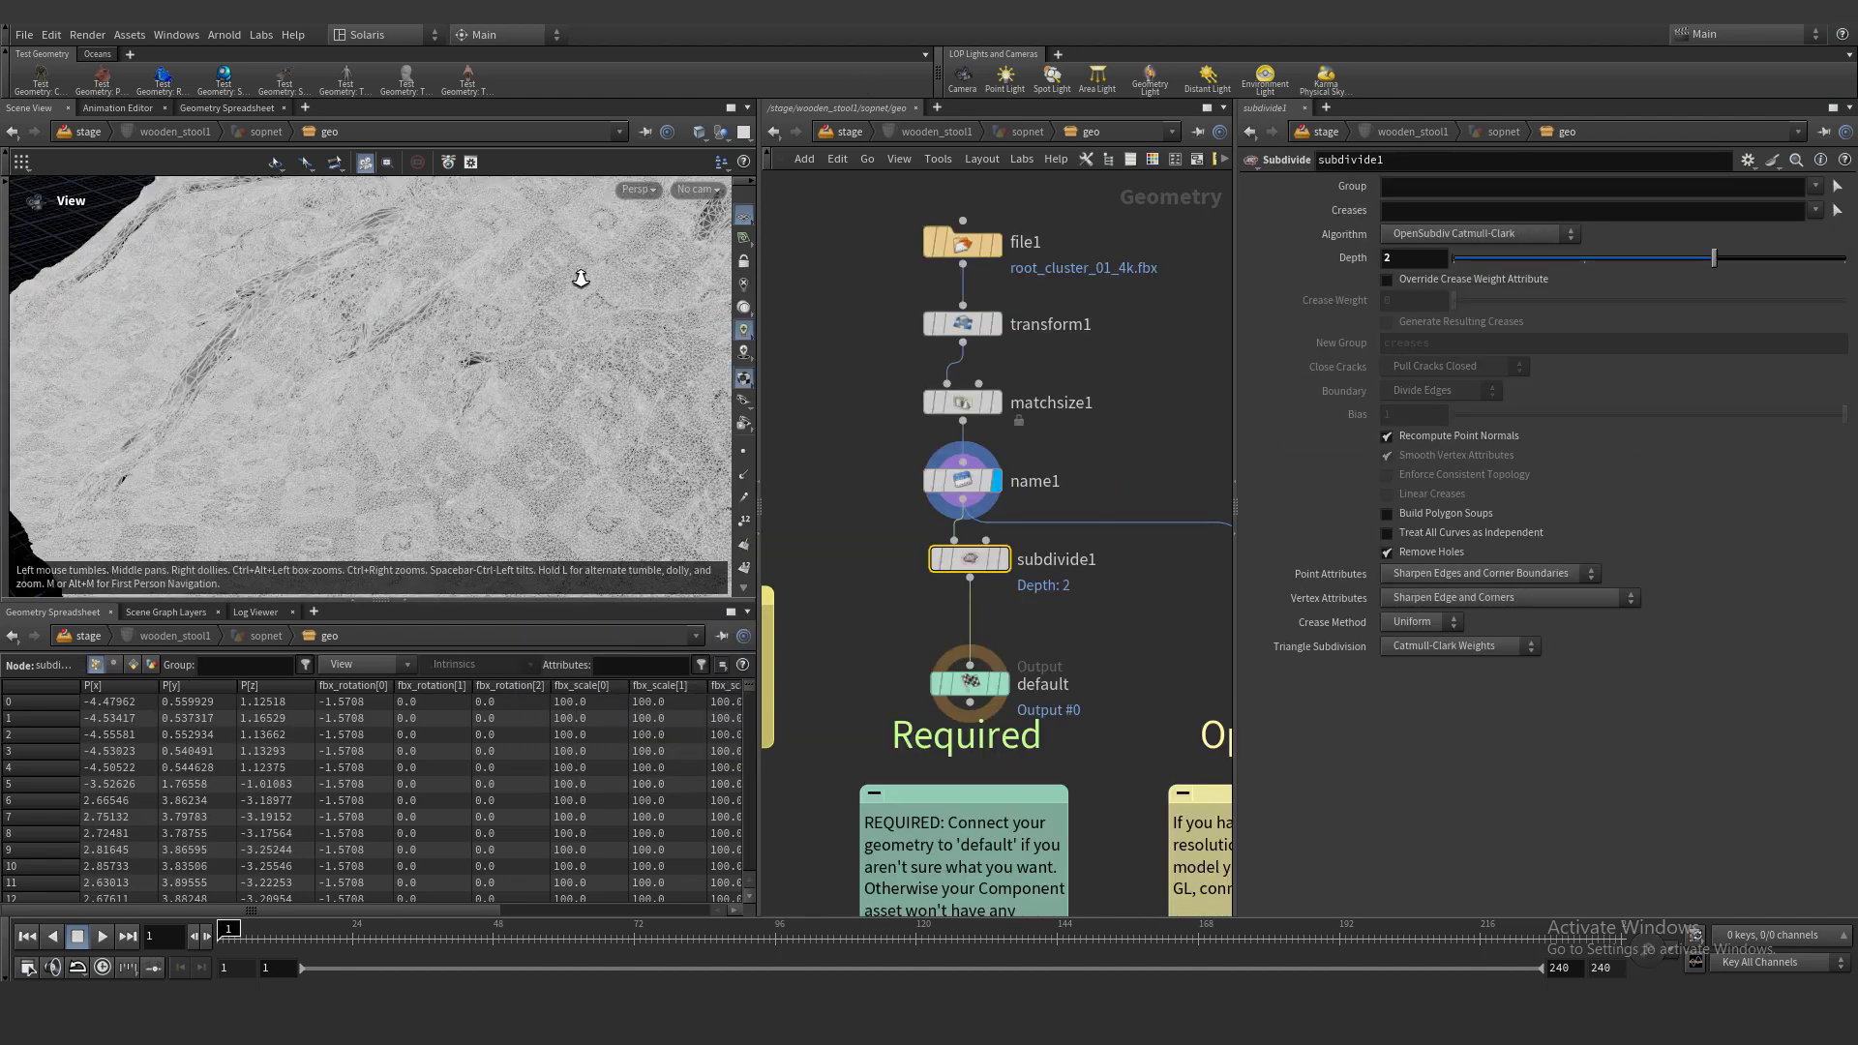
right_click_drag(581, 282, 583, 406)
left_click_drag(583, 407, 547, 350)
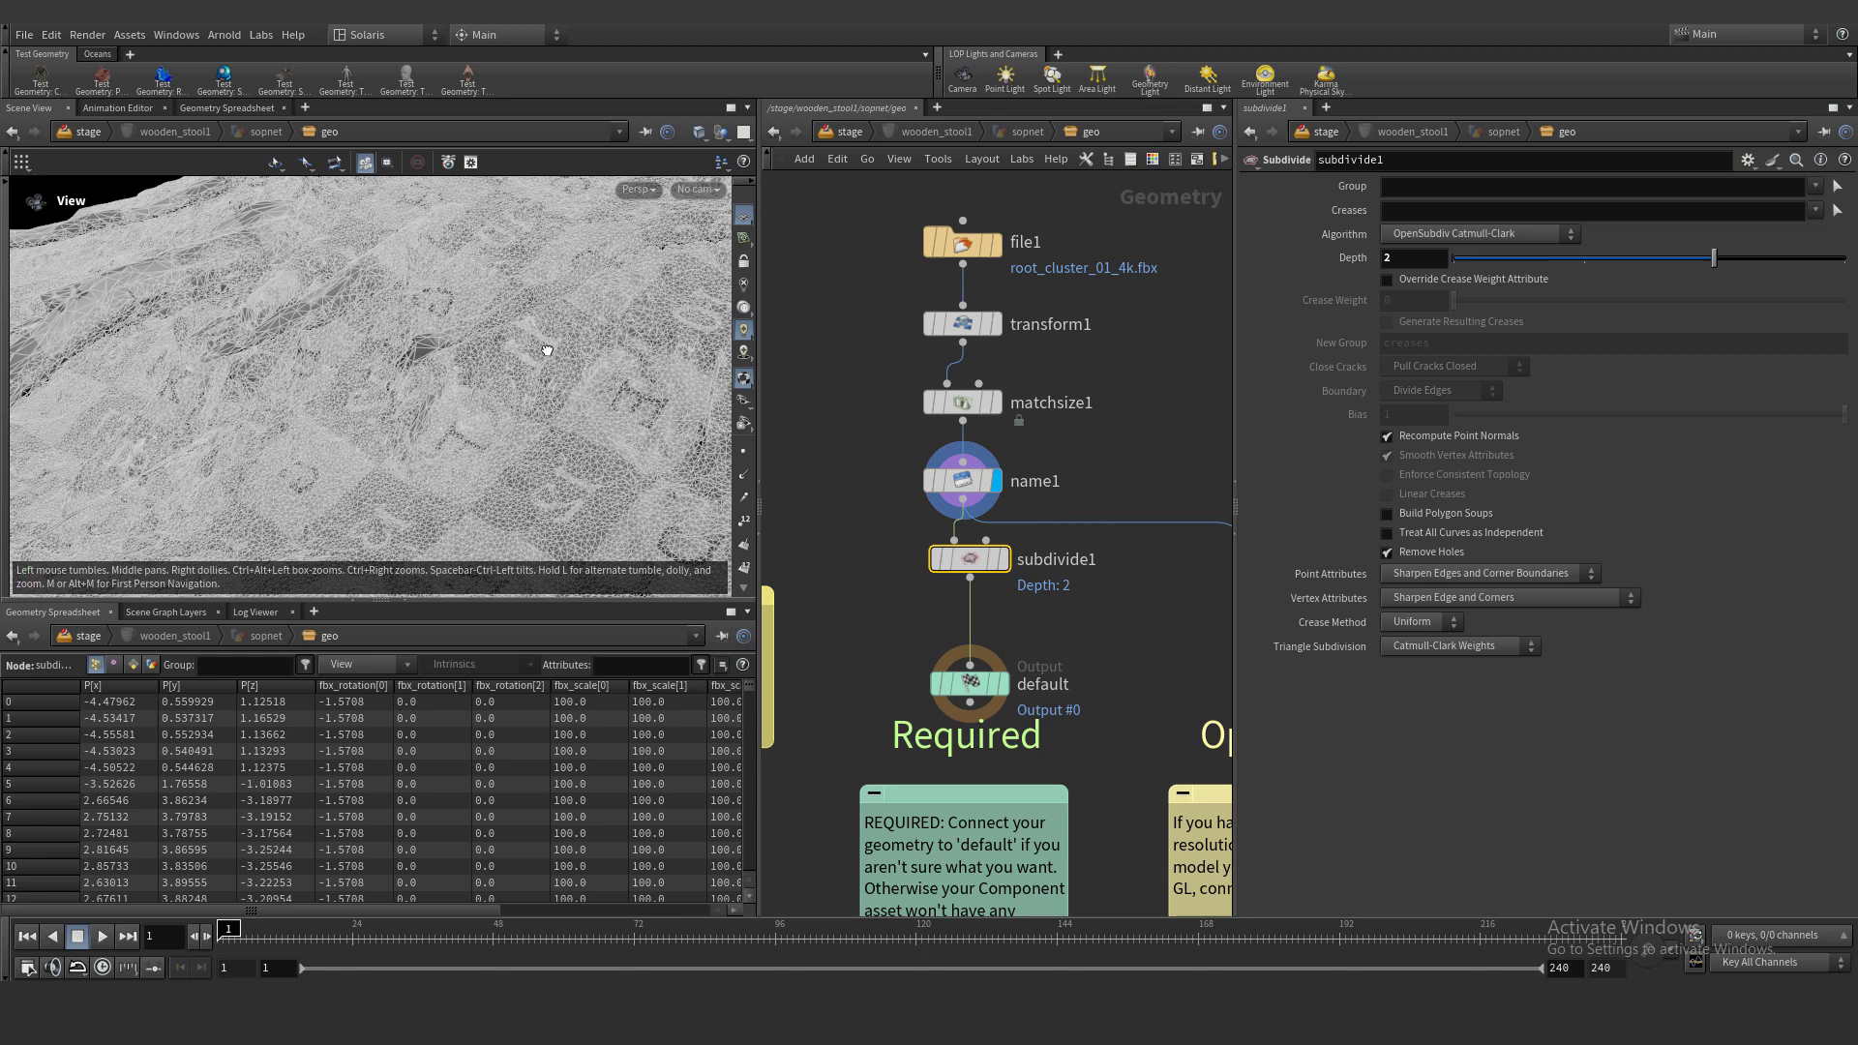
key("Delete")
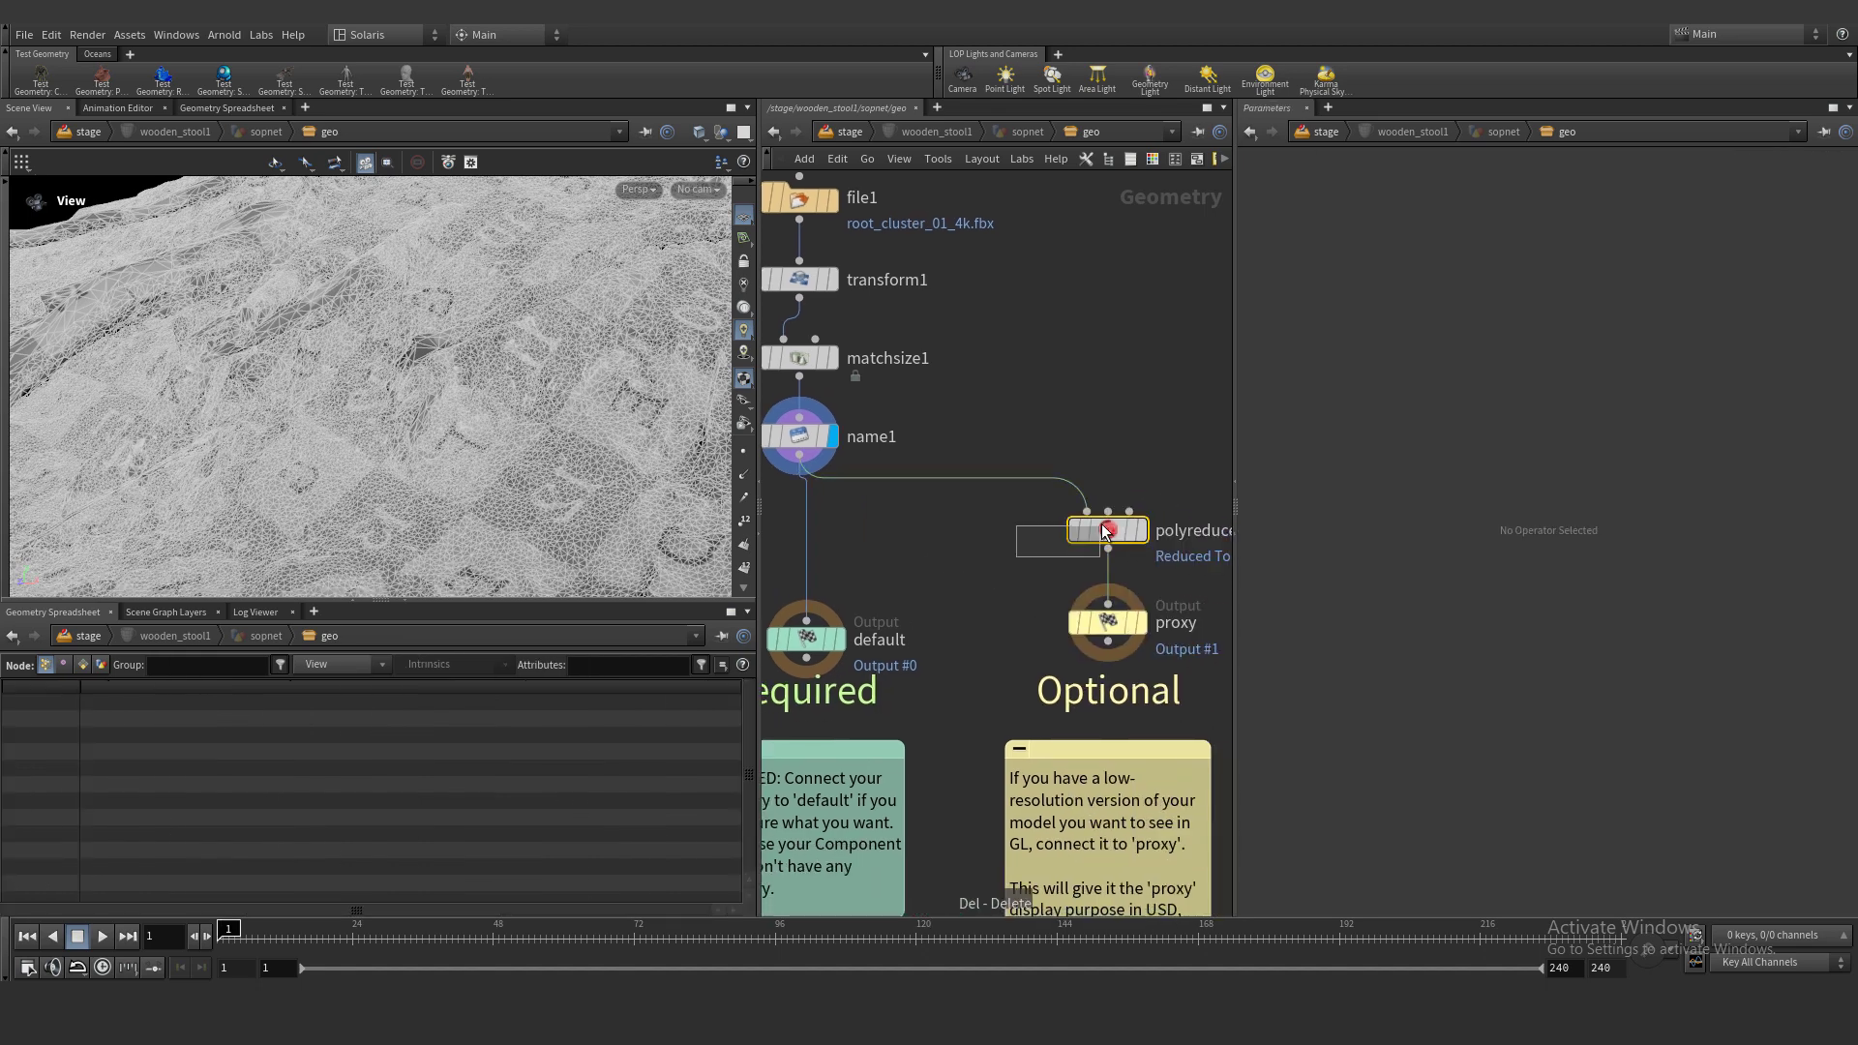
Display the root cluster's PolyReduce result for inspection and set the display to the default output
left_click_drag(1016, 556, 1099, 527)
key("r")
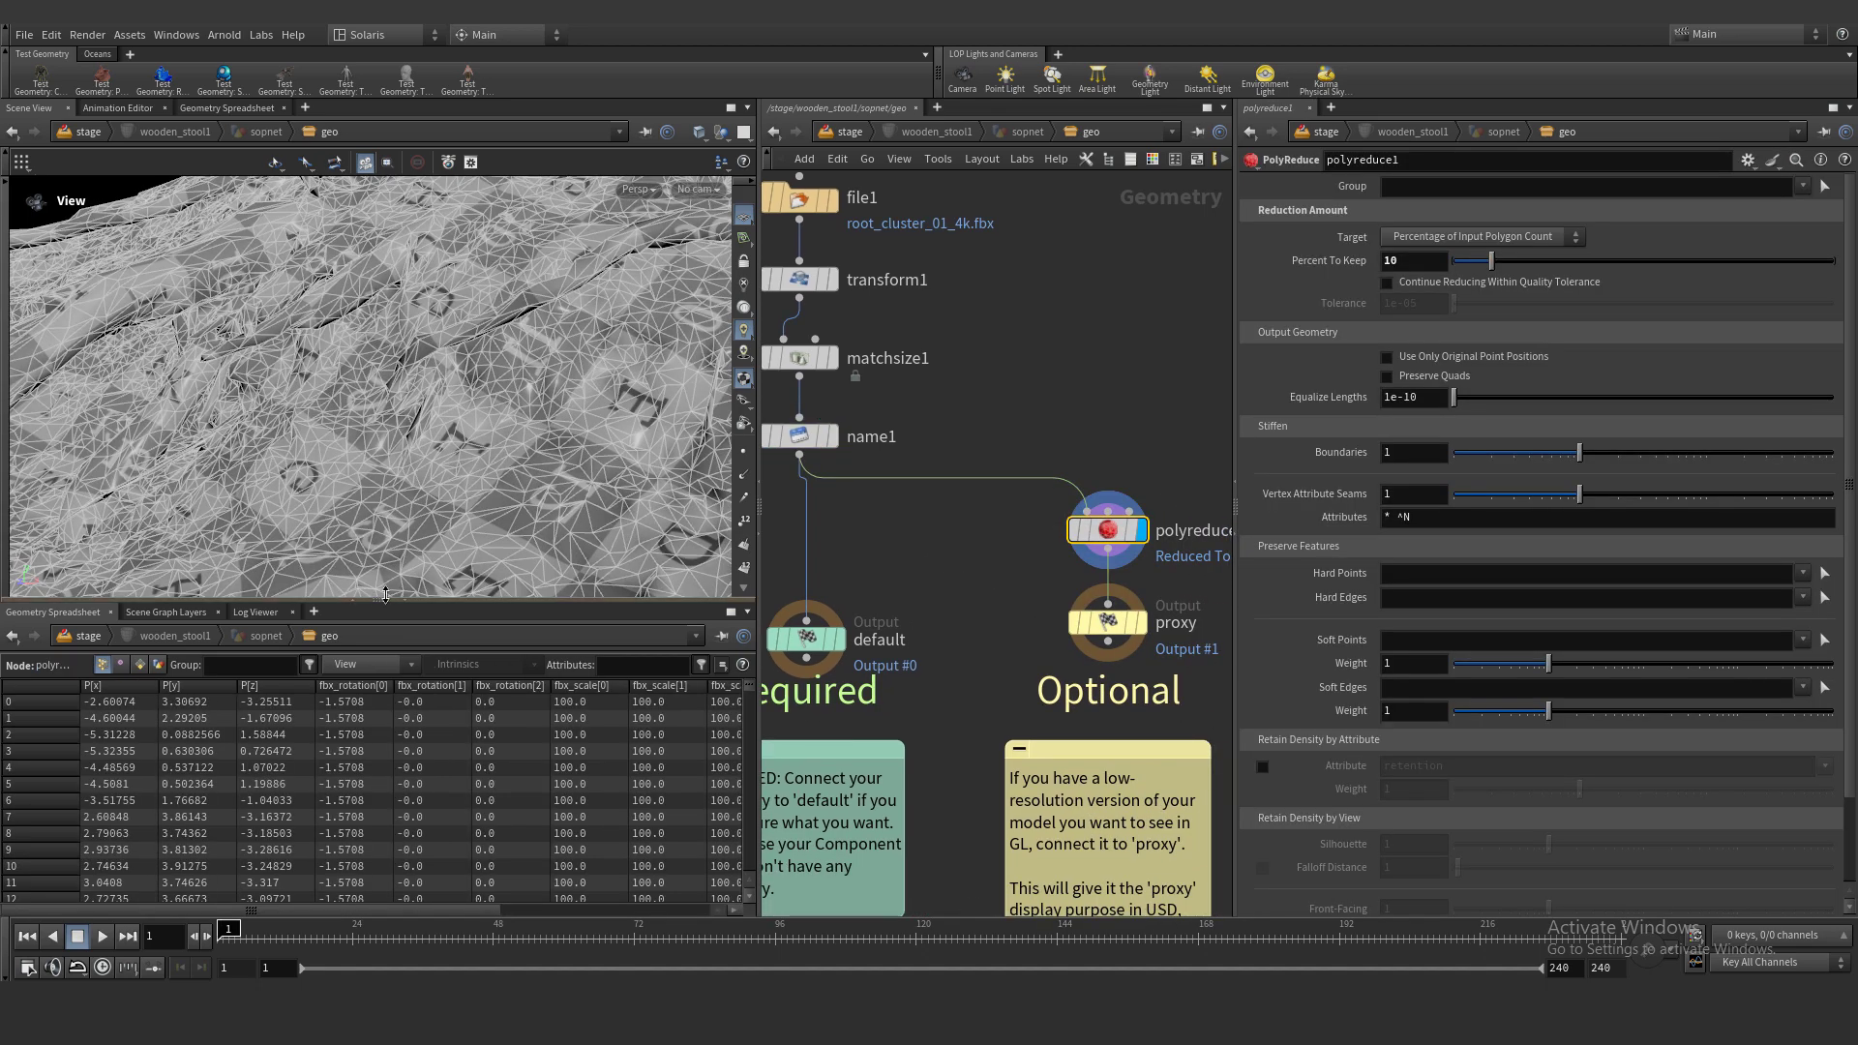
left_click_drag(450, 453, 504, 407)
left_click_drag(907, 600, 805, 671)
key("r")
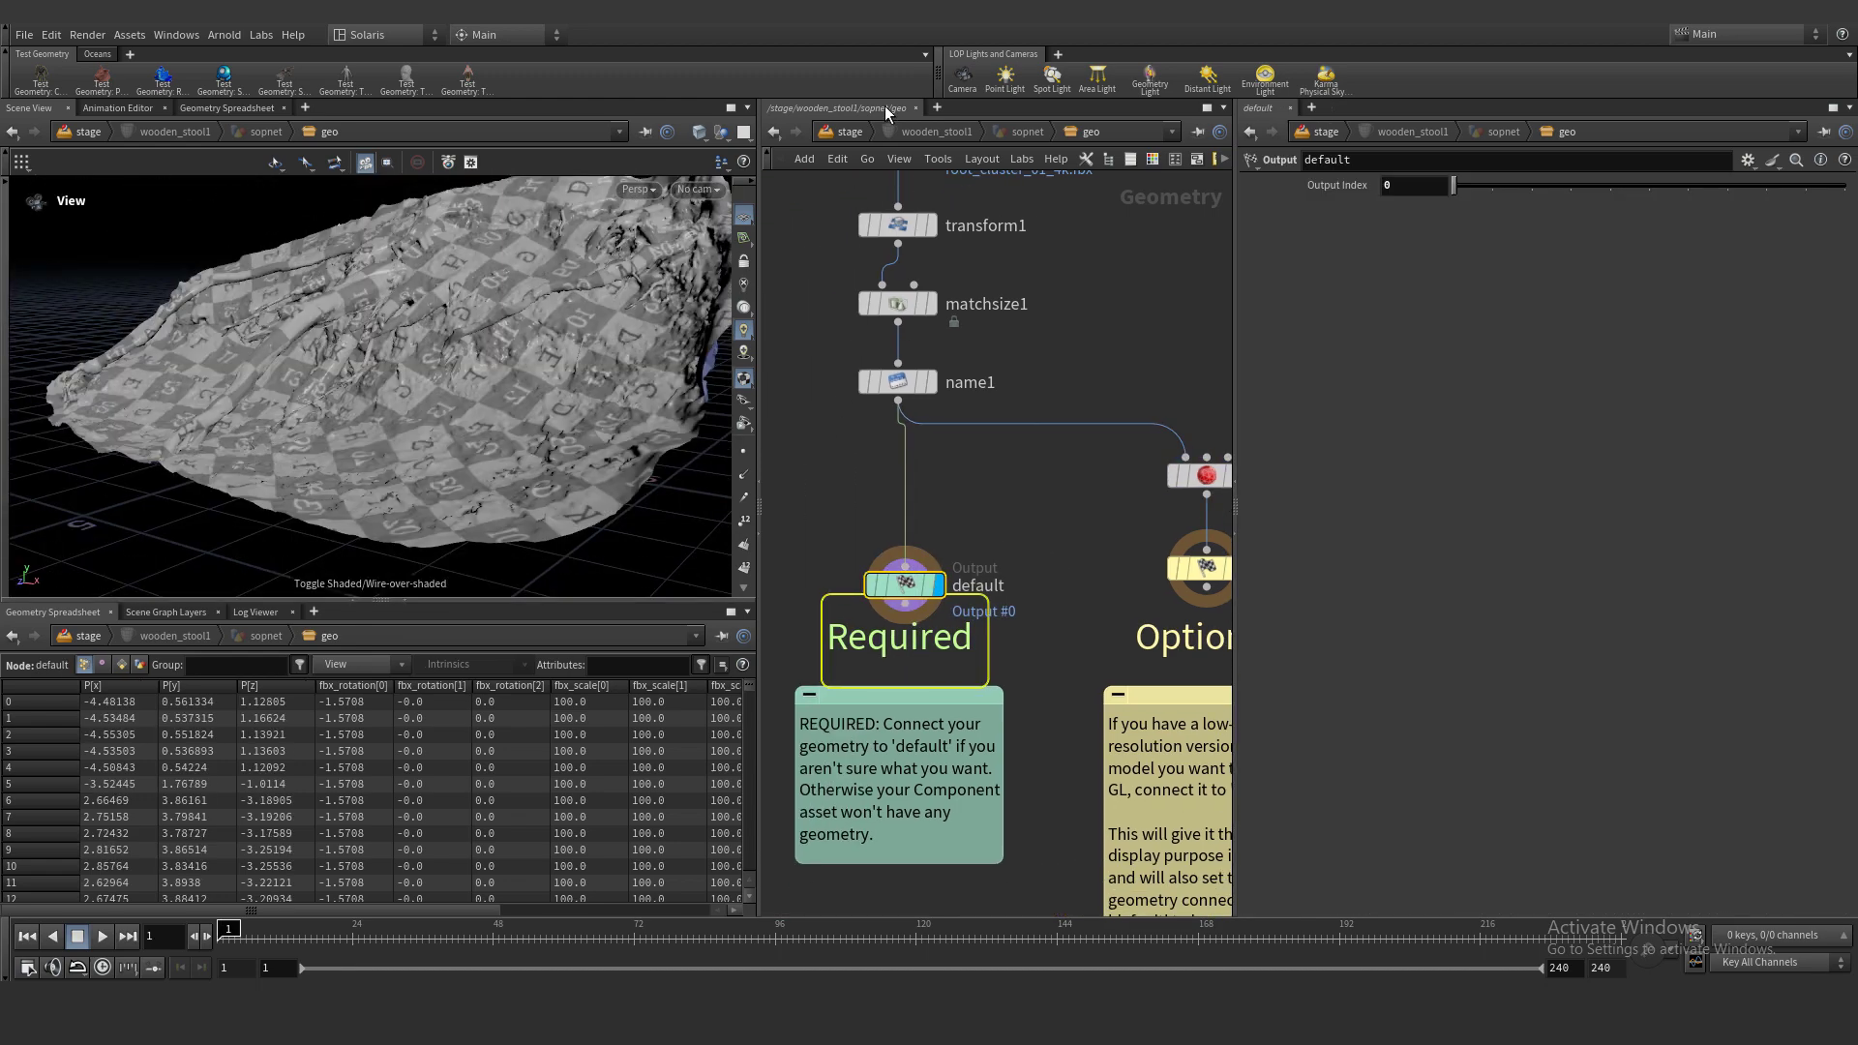
Rename the root cluster's Component Geometry node and the primitive name in its Name node root_Cluster
left_click(850, 132)
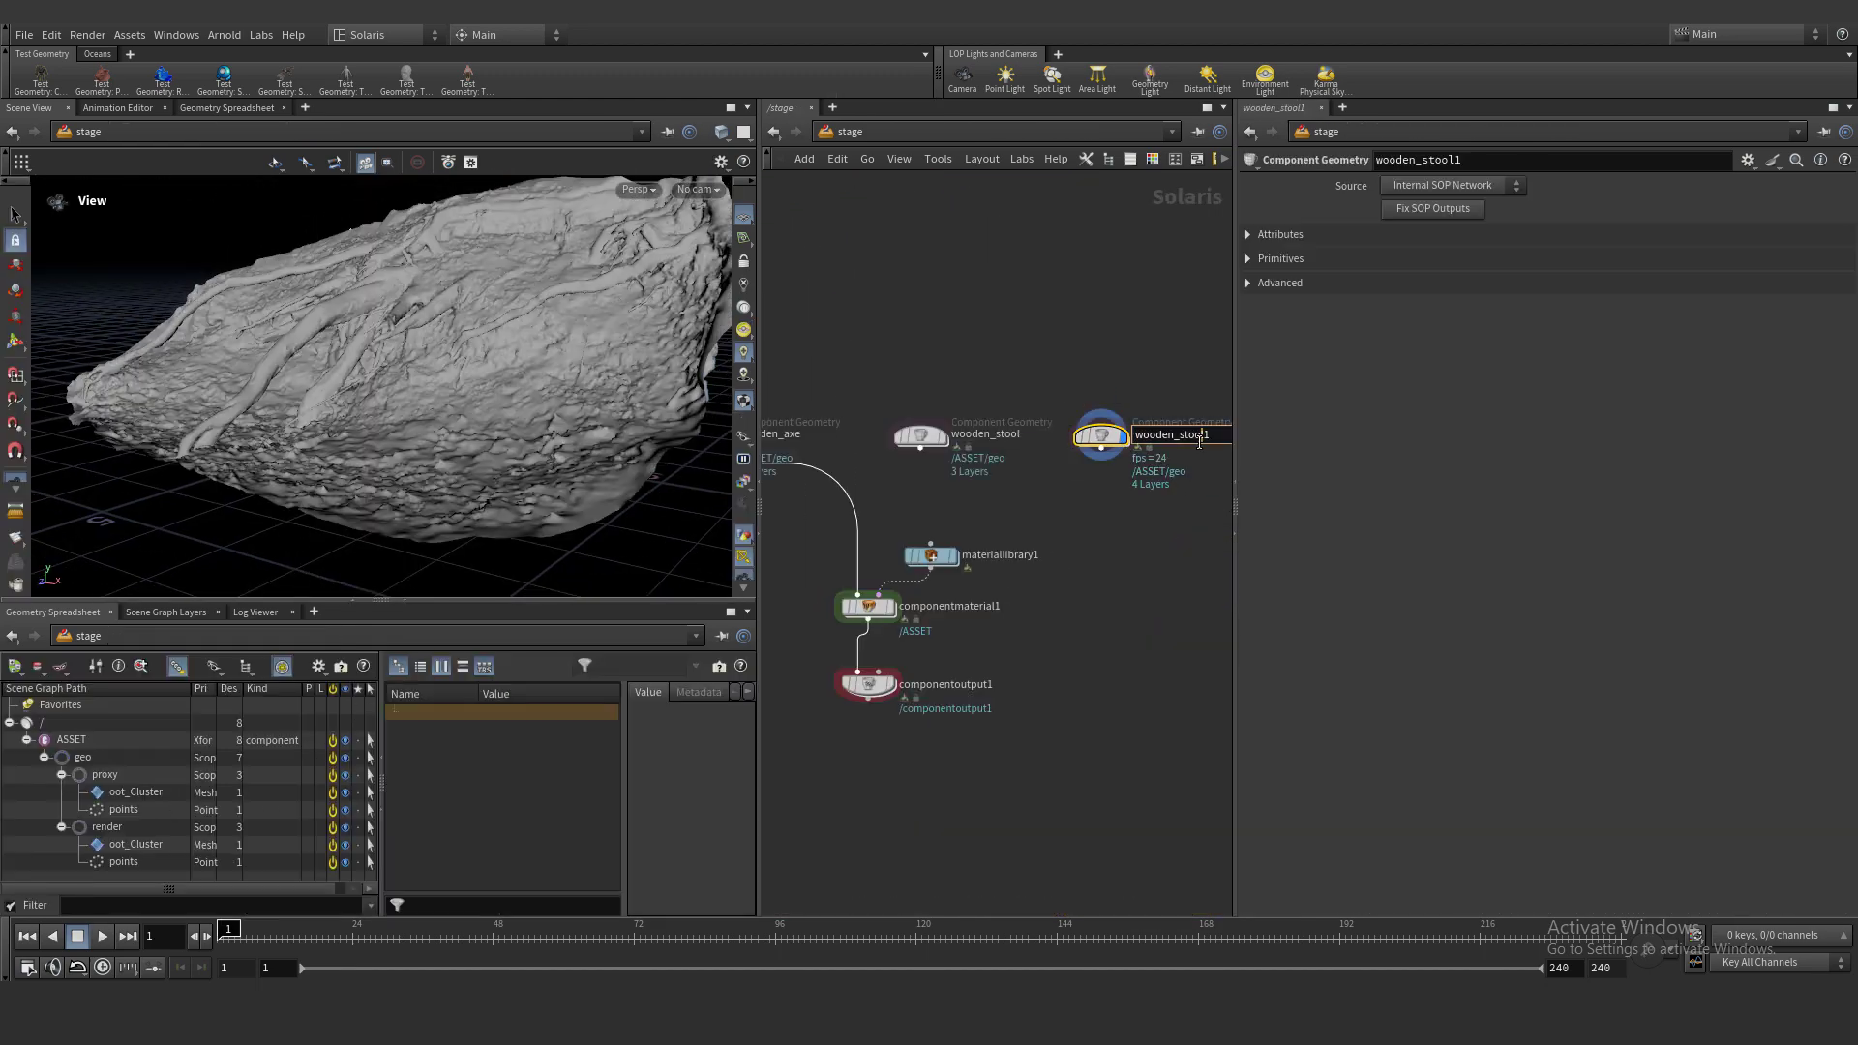
double_click(1108, 441)
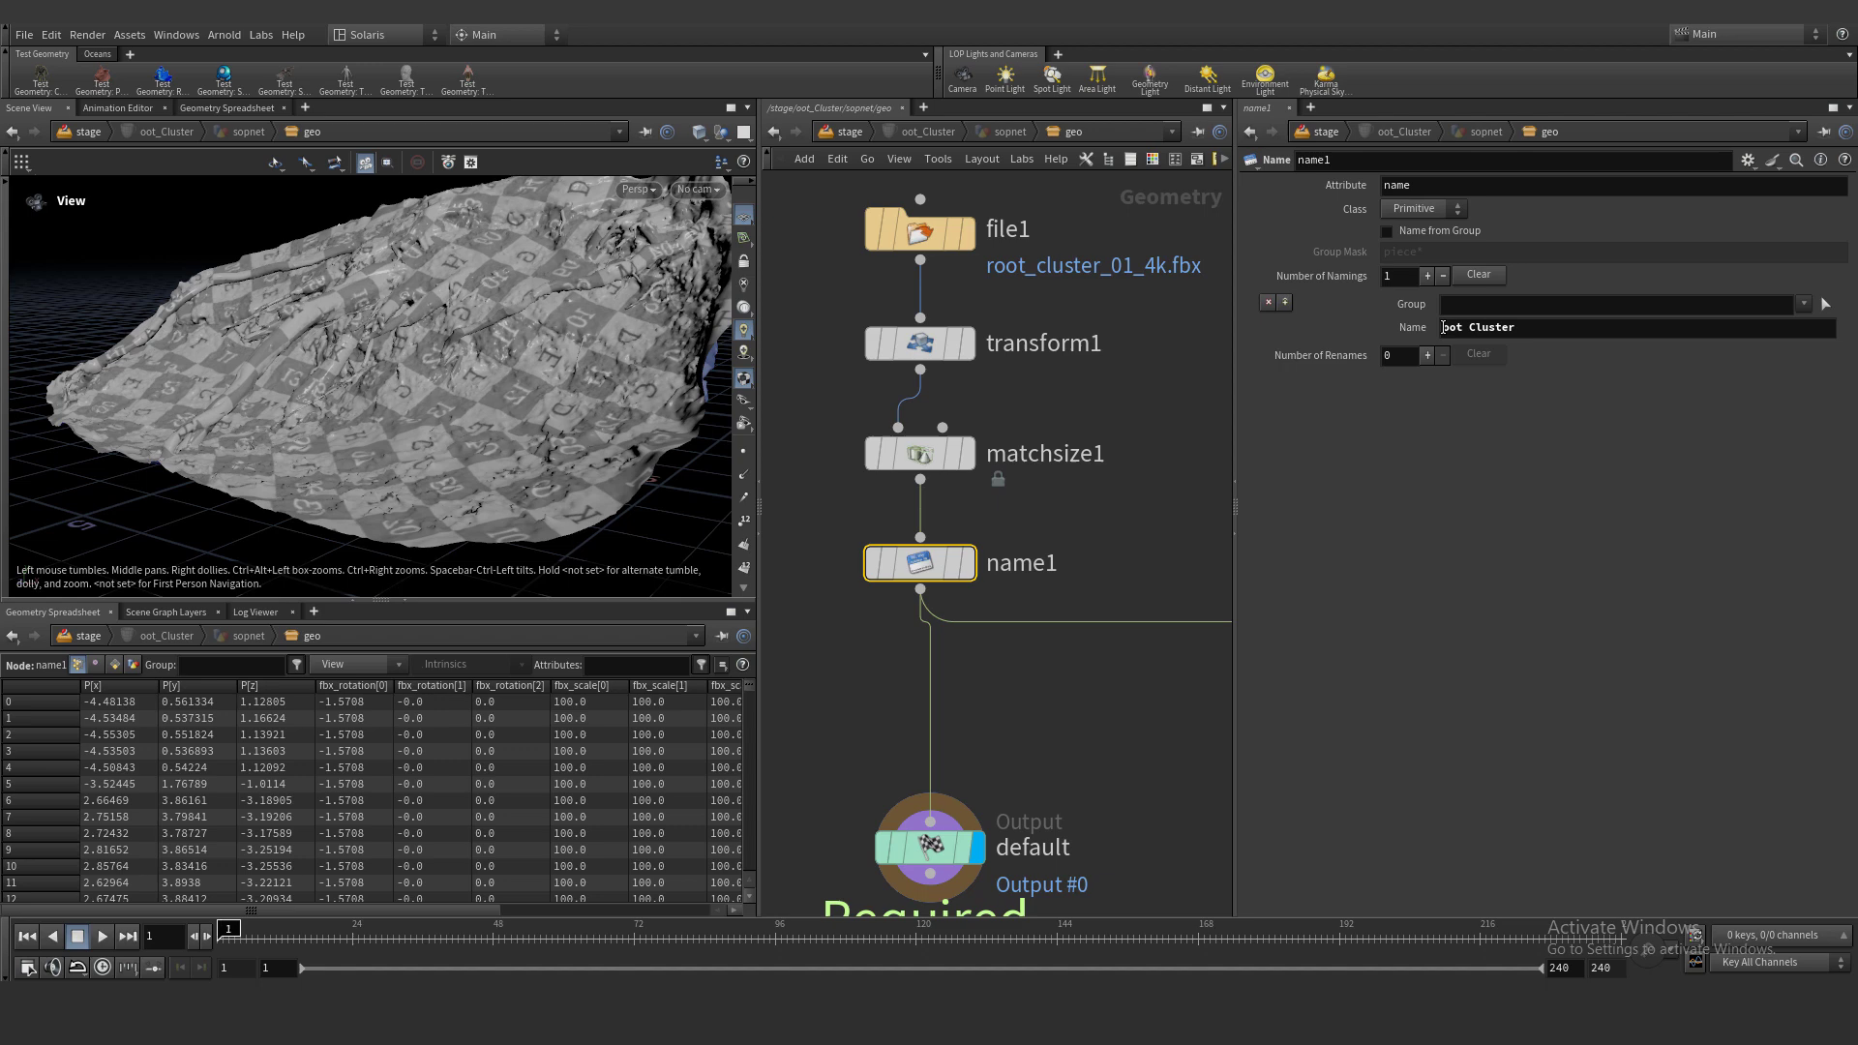
key("Return")
left_click(849, 131)
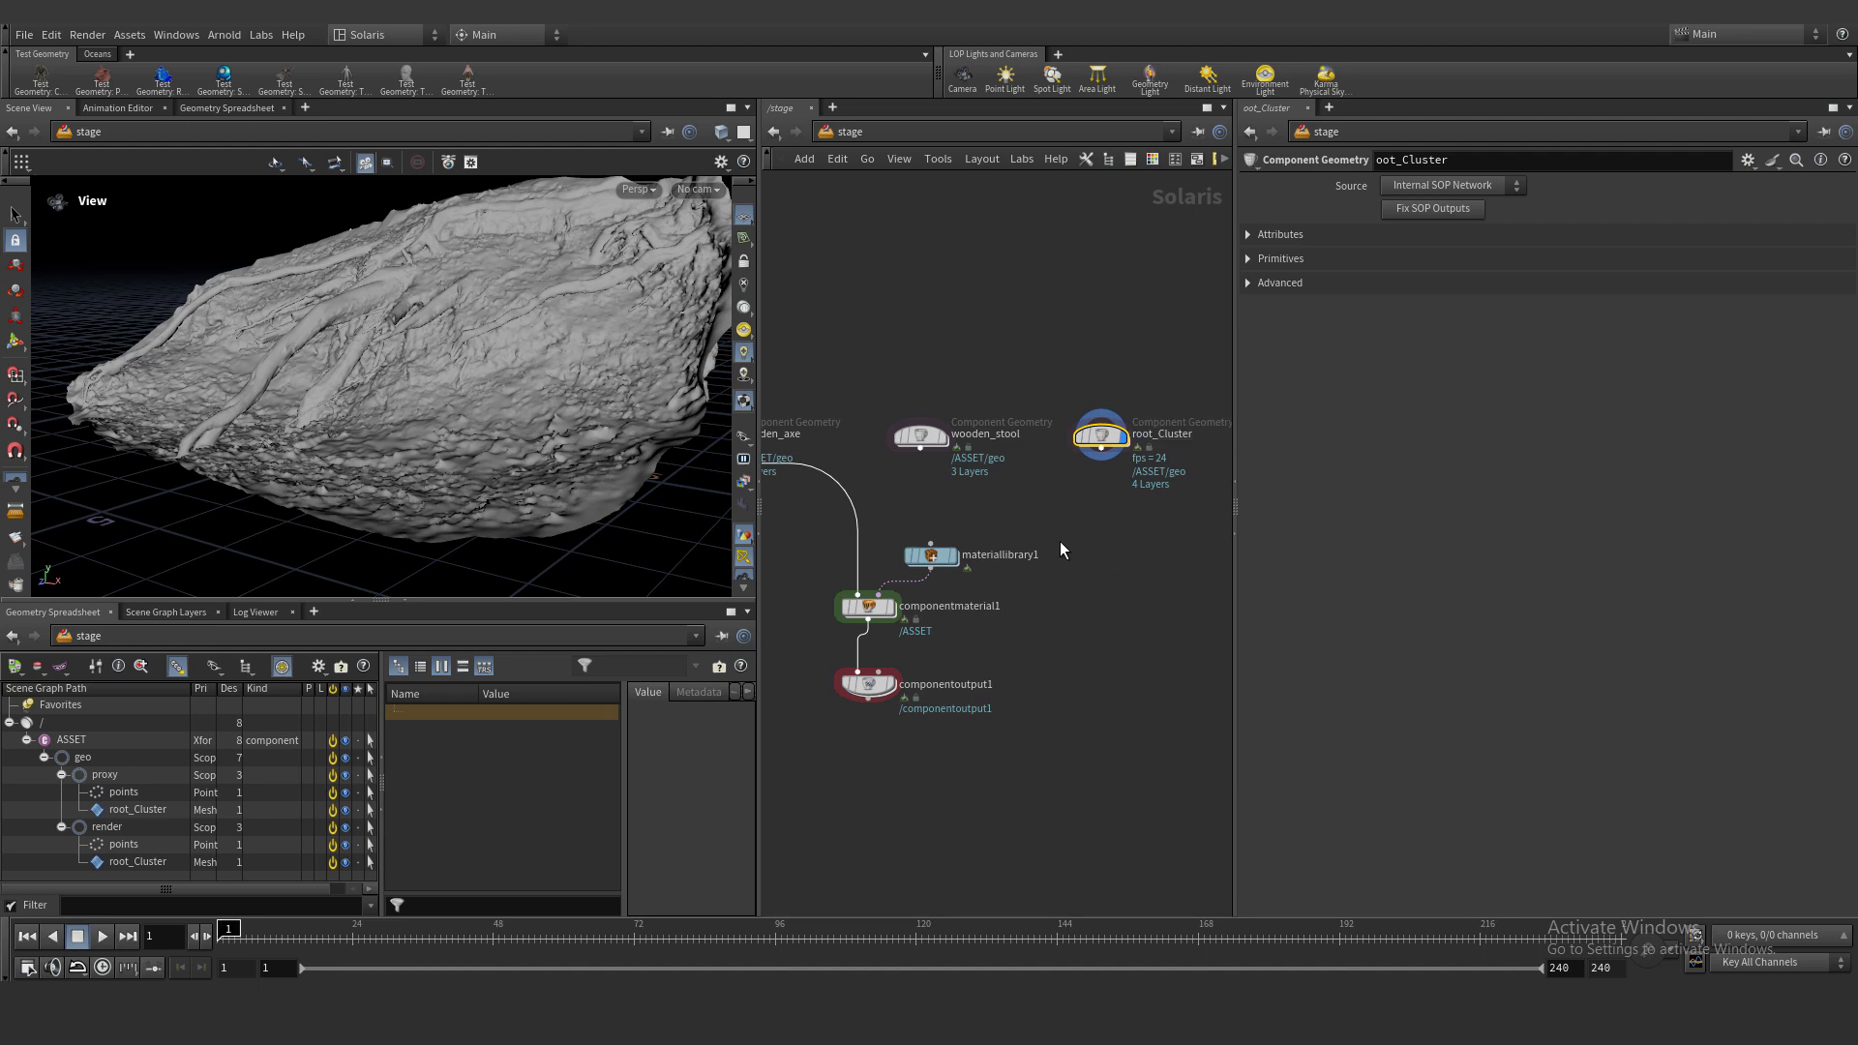
Add a Component Geometry Variants node between wooden_axe and componentmaterial1
key("Tab")
type("gevar")
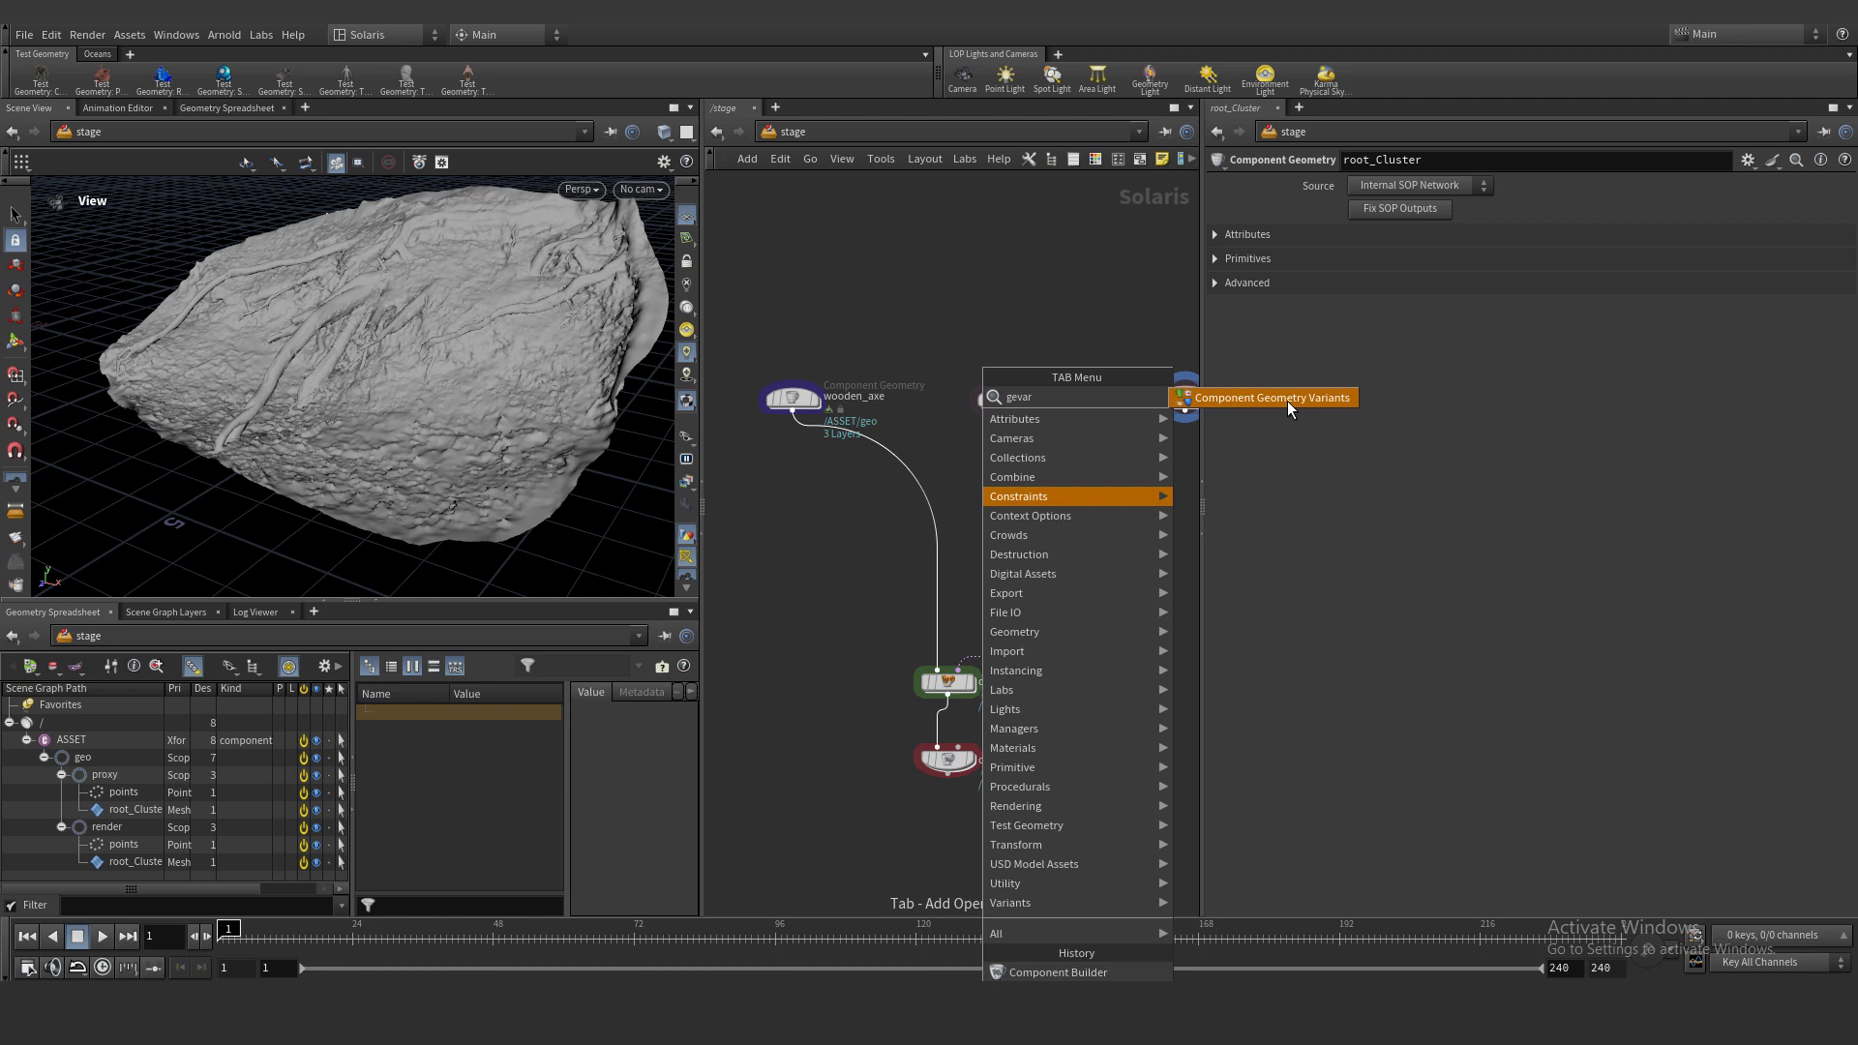
left_click(1287, 401)
left_click(805, 596)
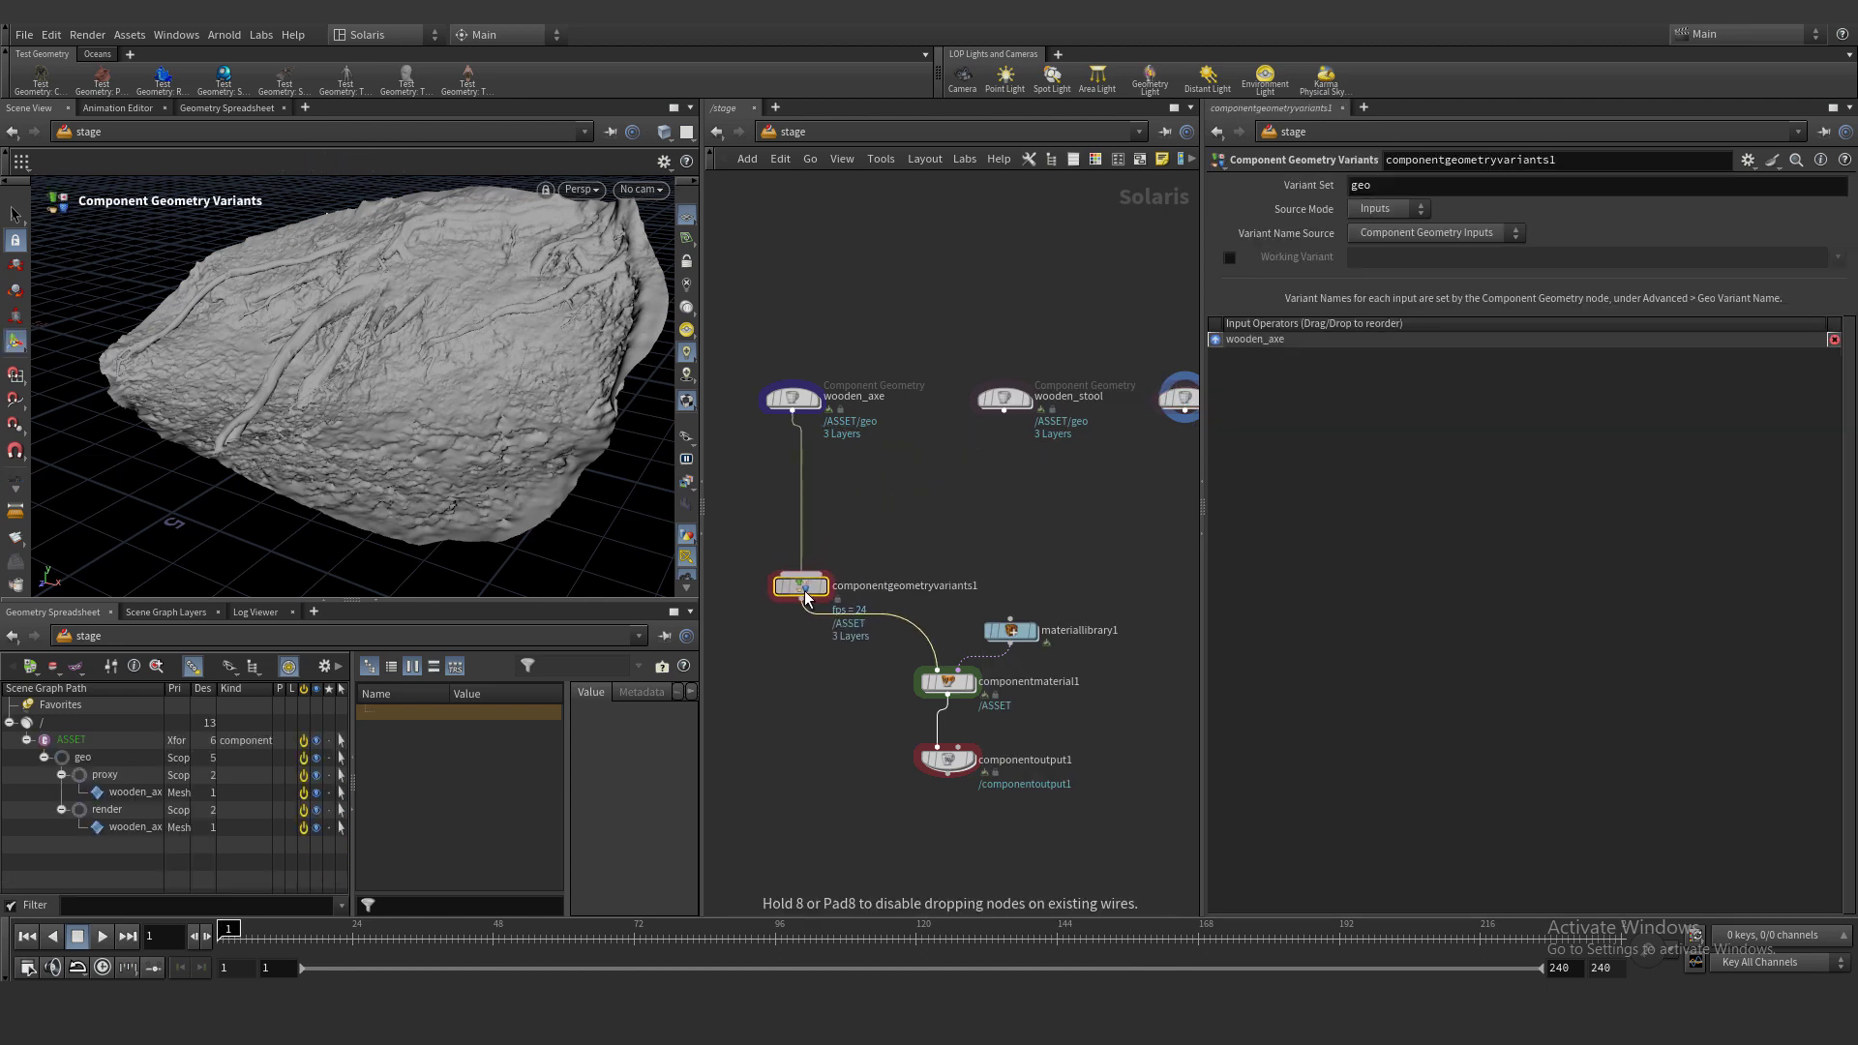
Wire wooden_stool and root_Cluster into the Component Geometry Variants node, routing both wires through network dots
left_click_drag(800, 574, 1003, 410)
left_click_drag(819, 487, 1006, 555, "alt")
left_click(1185, 412)
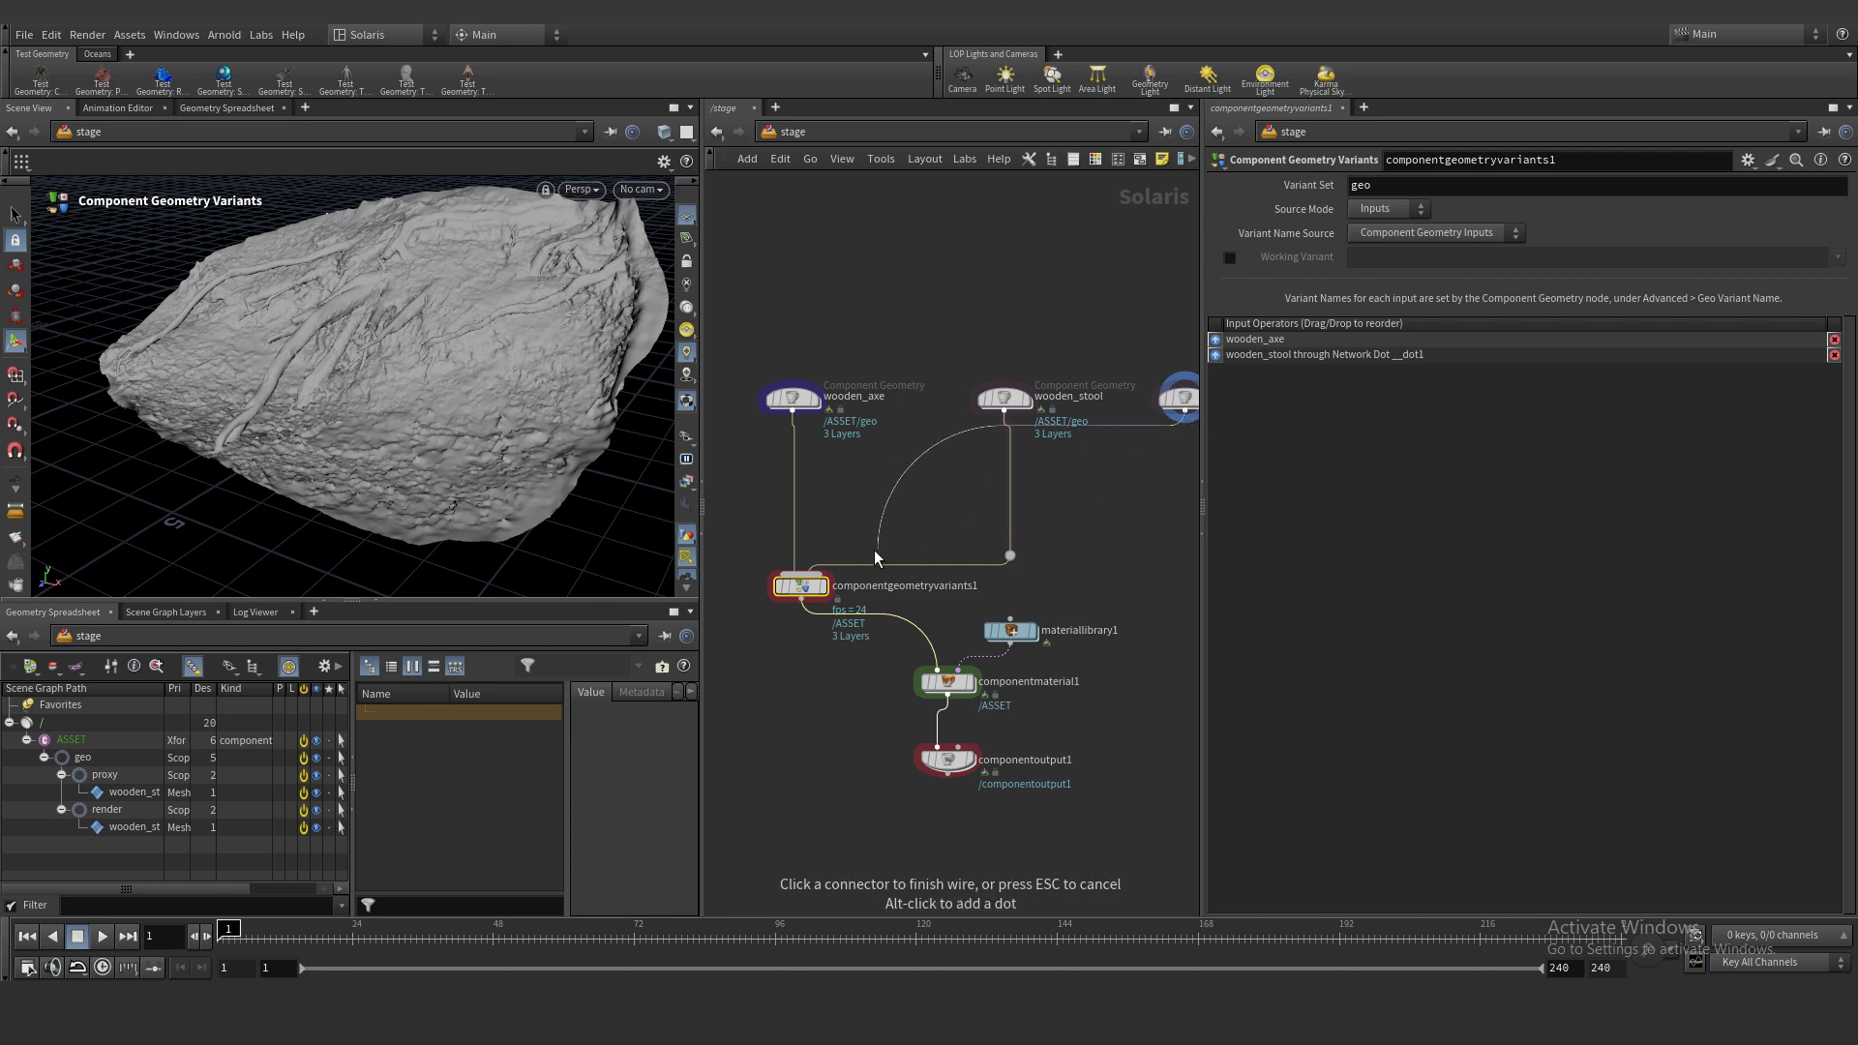
left_click(821, 563)
left_click_drag(834, 492, 1215, 633, "alt")
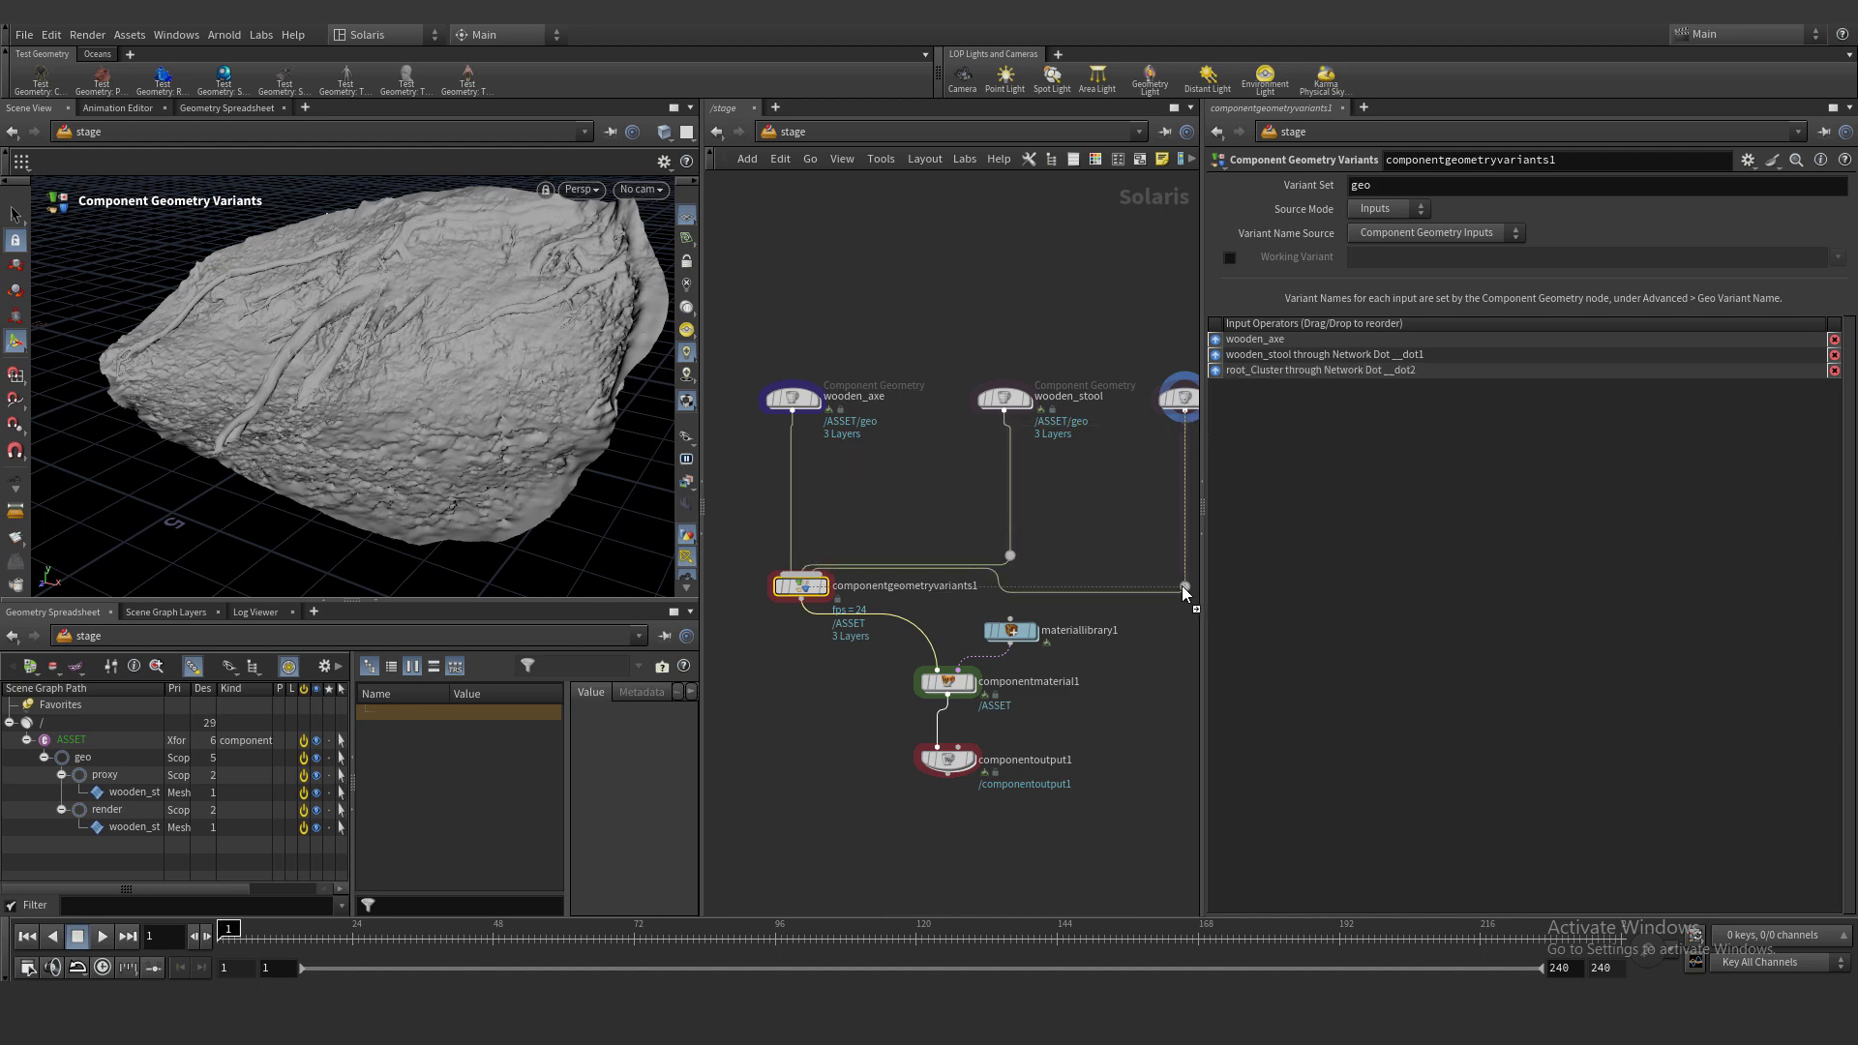
Move componentmaterial1 with its material library between wooden_axe and componentgeometryvariants1, leaving the component output below the variants node
scroll(1018, 617, "down", 1)
left_click_drag(874, 751, 1022, 618)
left_click_drag(1013, 628, 902, 671)
left_click_drag(435, 336, 463, 372, "alt")
scroll(958, 529, "up", 2)
middle_click_drag(839, 462, 877, 400)
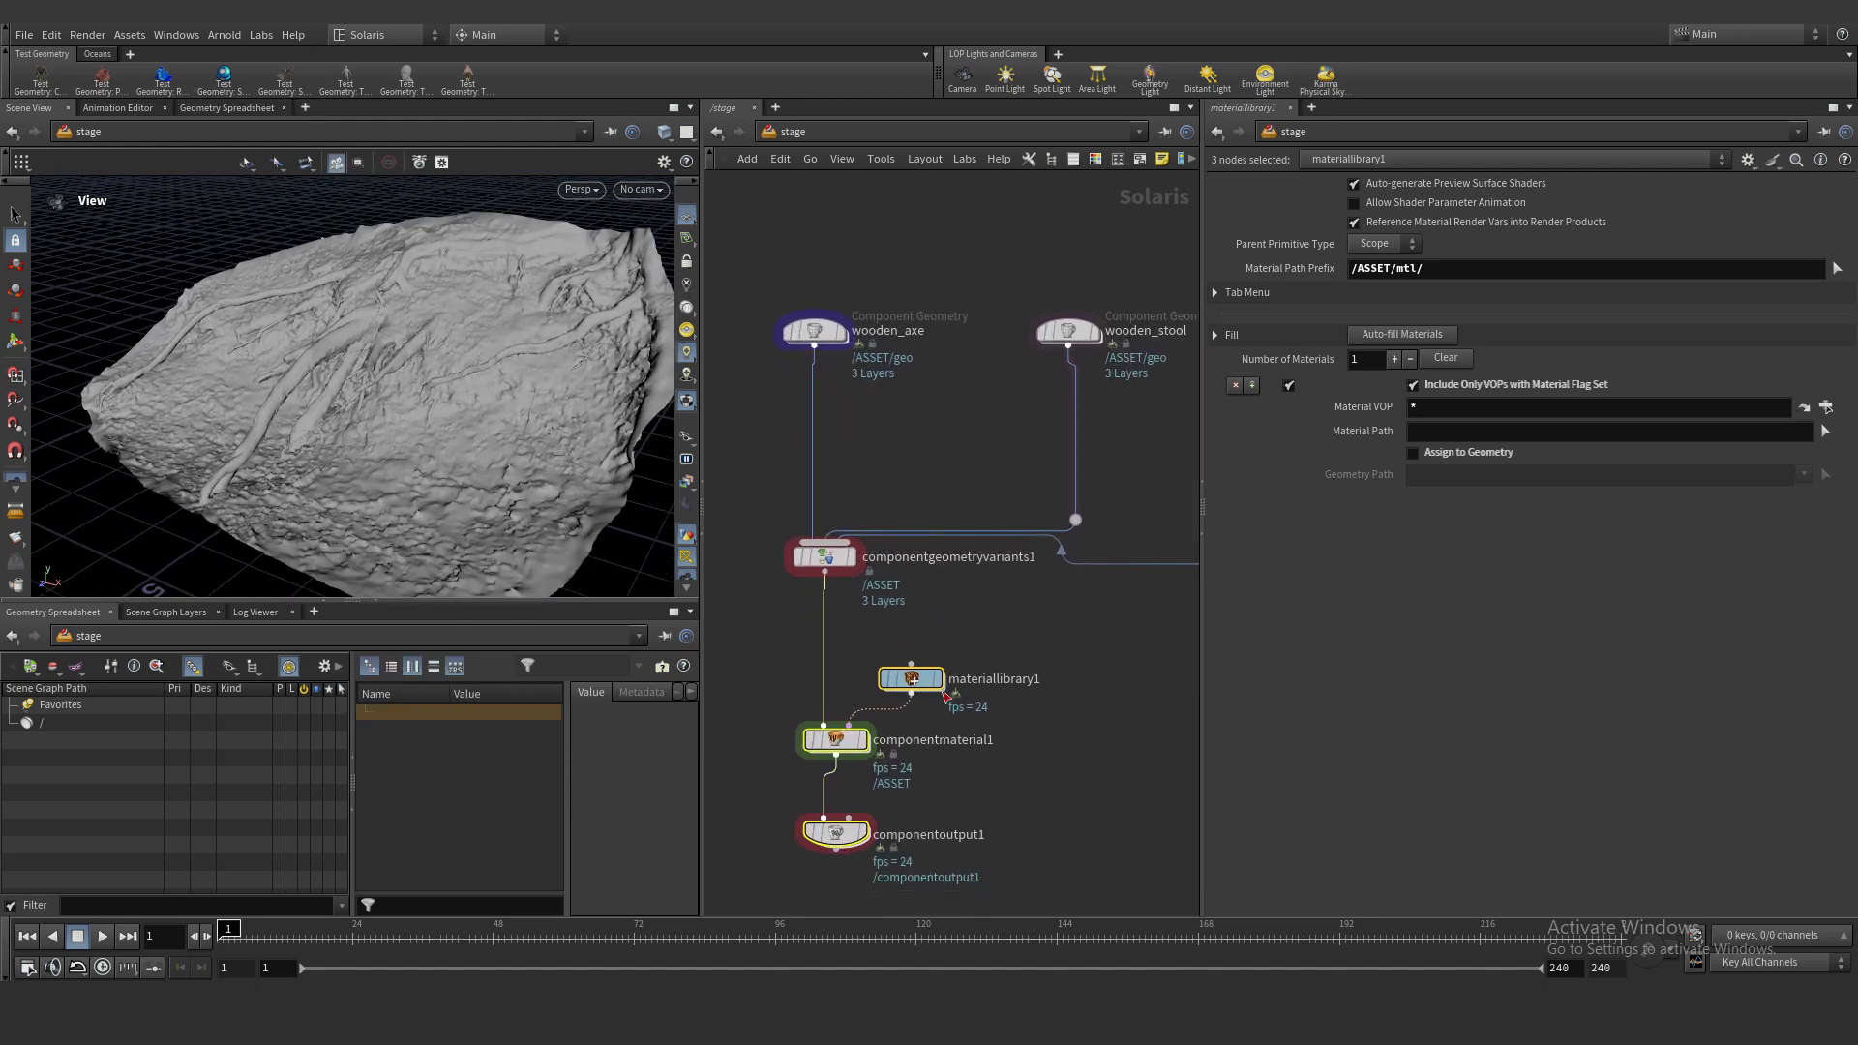
left_click_drag(994, 640, 779, 787)
left_click_drag(804, 735, 822, 497)
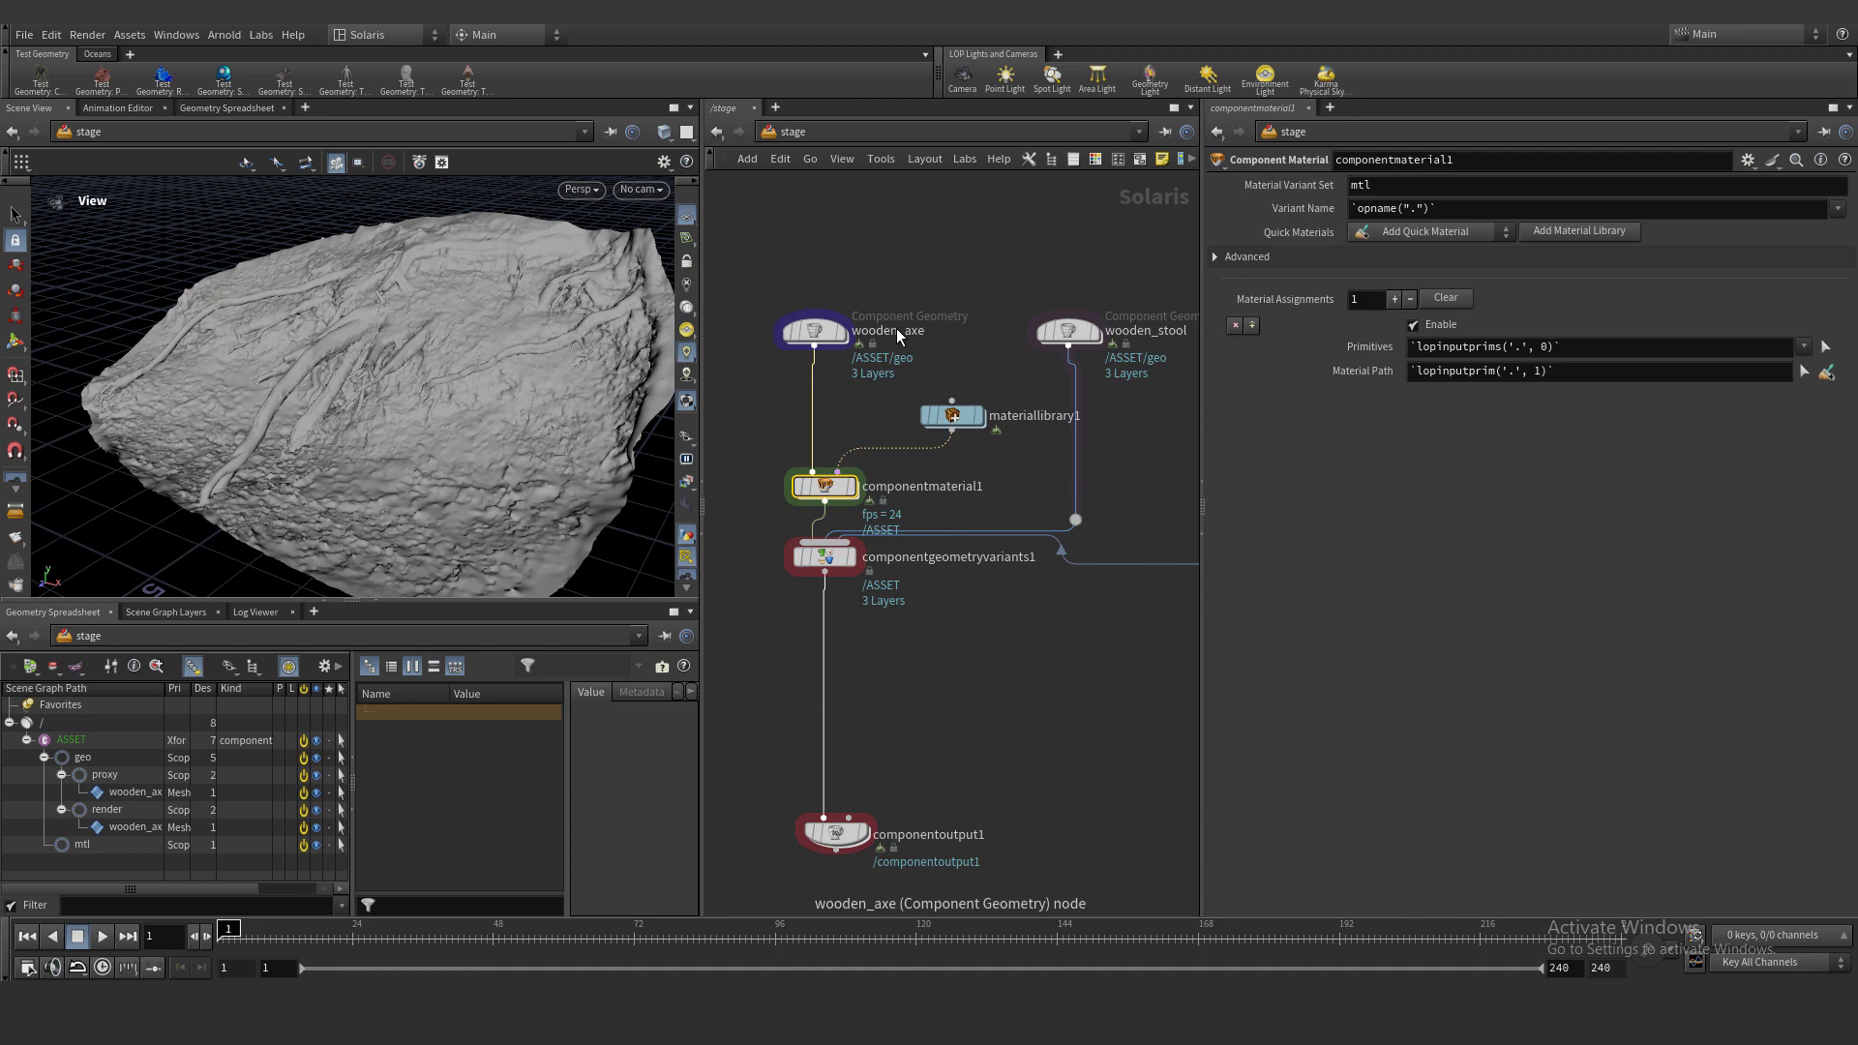
Rename the Material Library node wooden_axe_Mat
double_click(1036, 415)
type("wooden_axe_Mat")
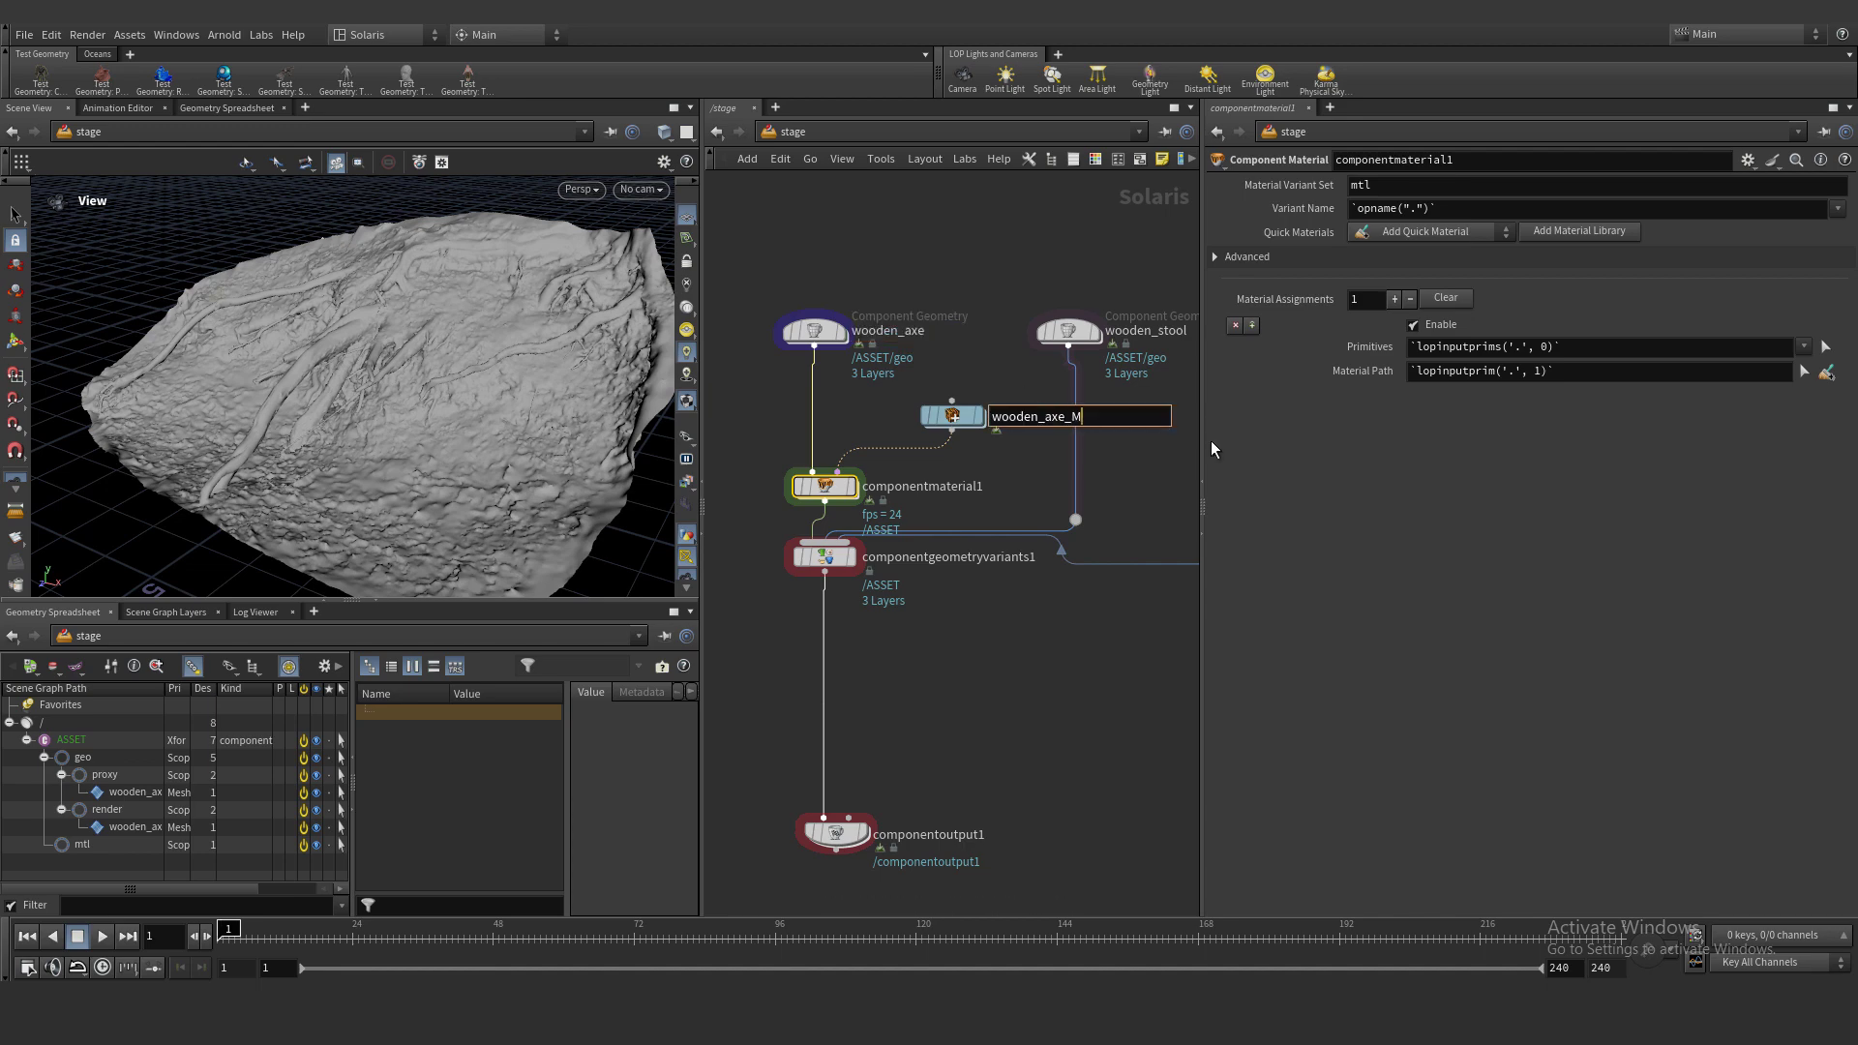
key("Return")
double_click(1016, 415)
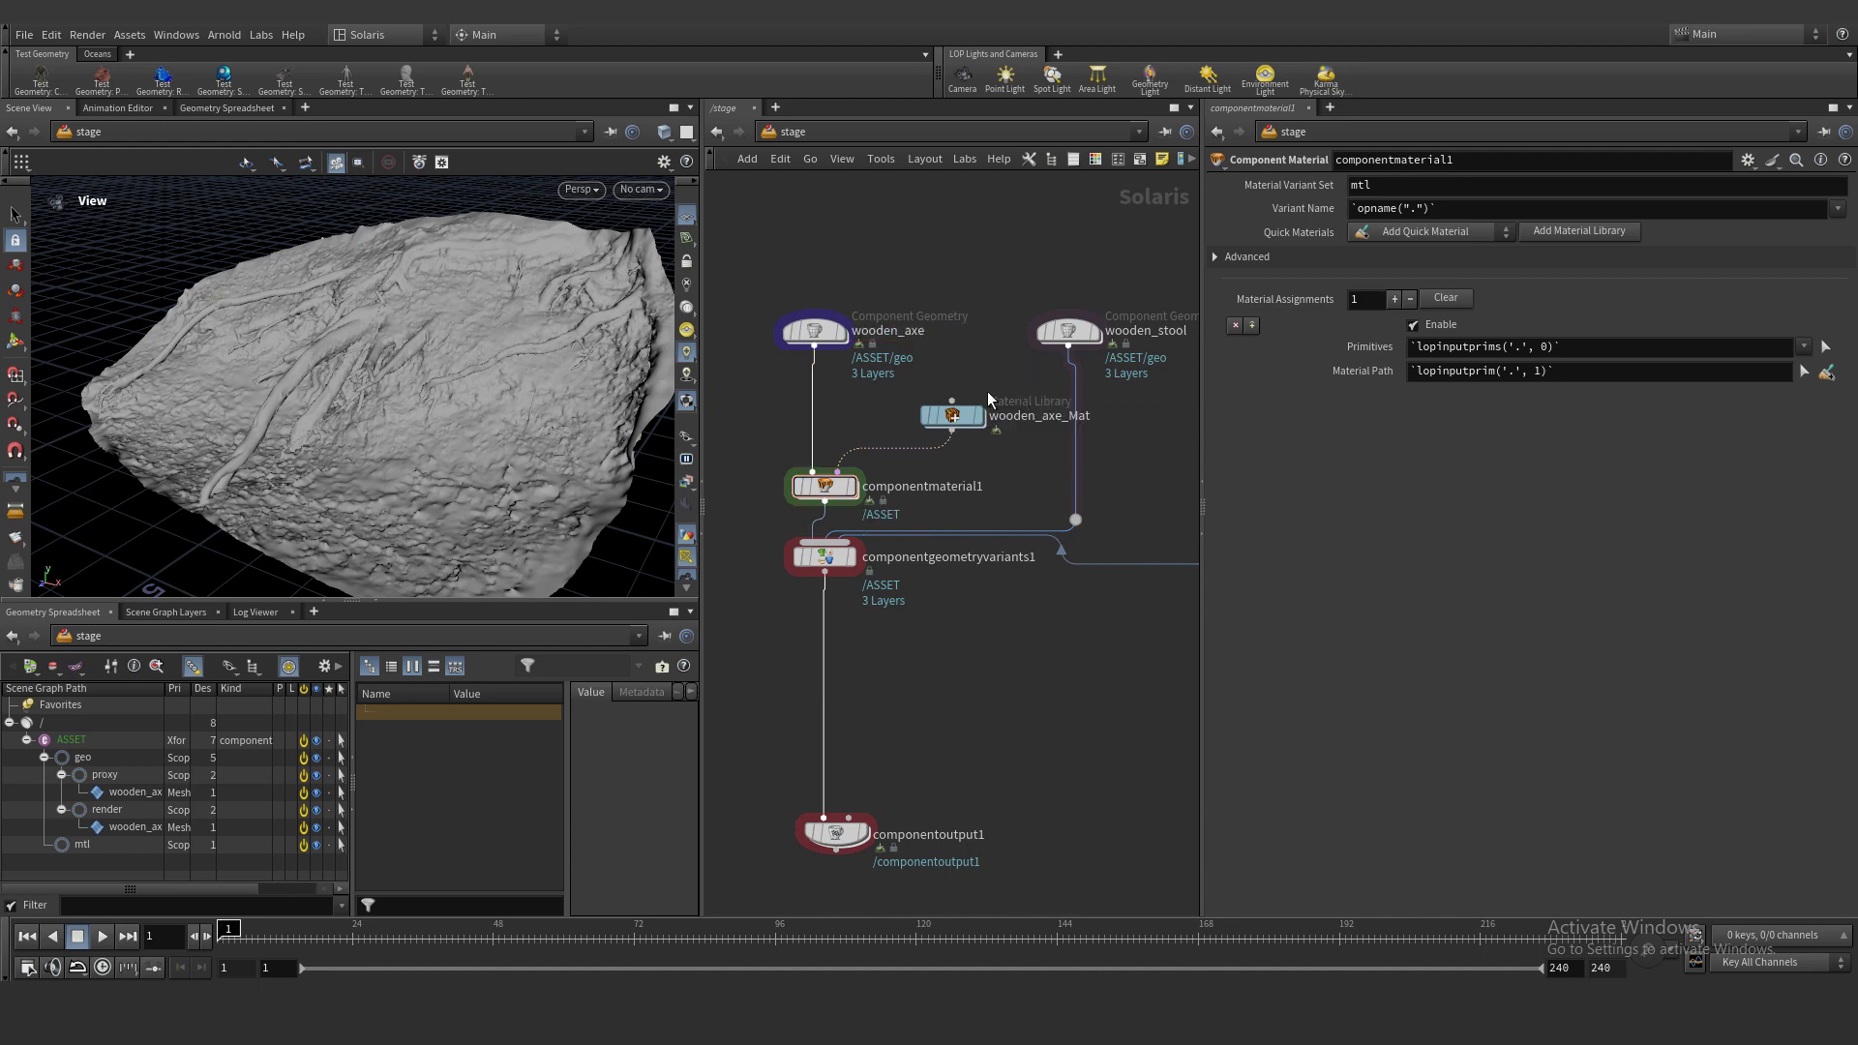
Go inside the wooden_axe_Mat library and add a USD MaterialX Builder
double_click(956, 416)
key("Tab")
key("Return")
left_click(937, 463)
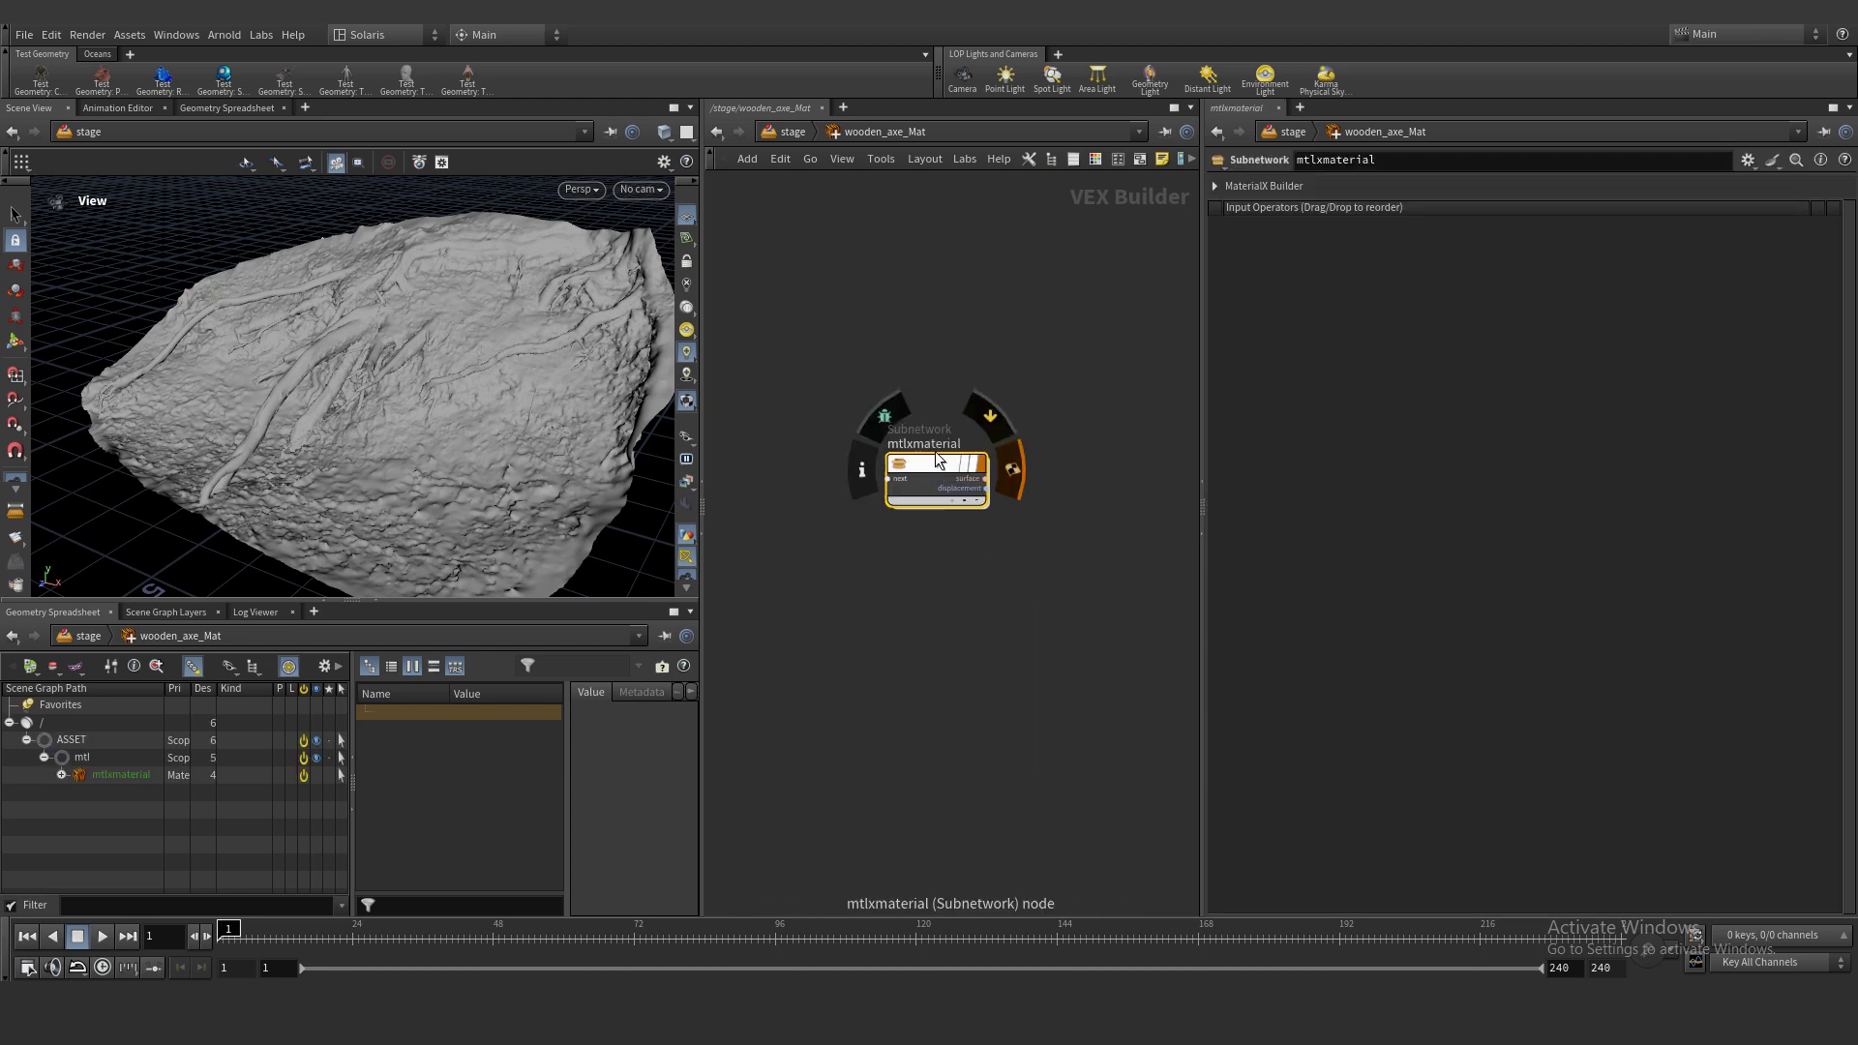
Rename the mtlxmaterial subnetwork wooden_axe_Mat
key("i")
key("u")
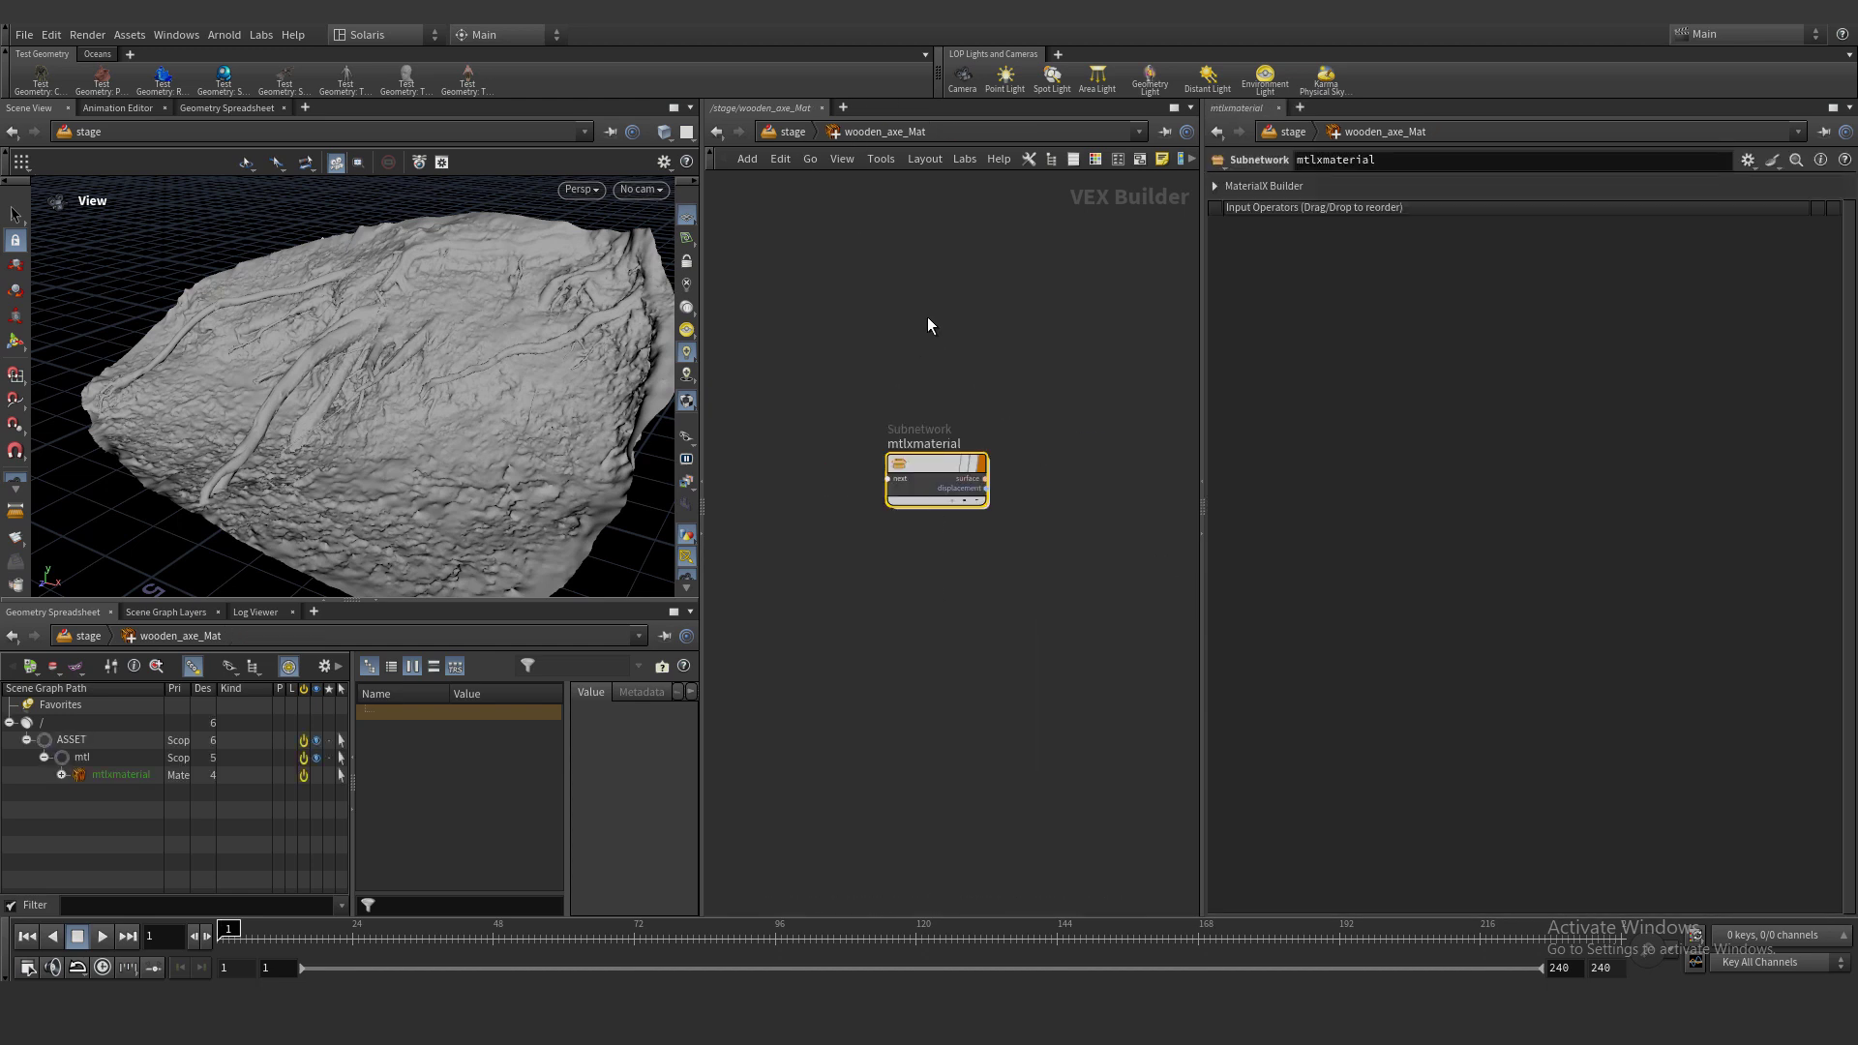
scroll(948, 399, "up", 3)
double_click(937, 471)
type("wooden_axe_Mat")
left_click(962, 392)
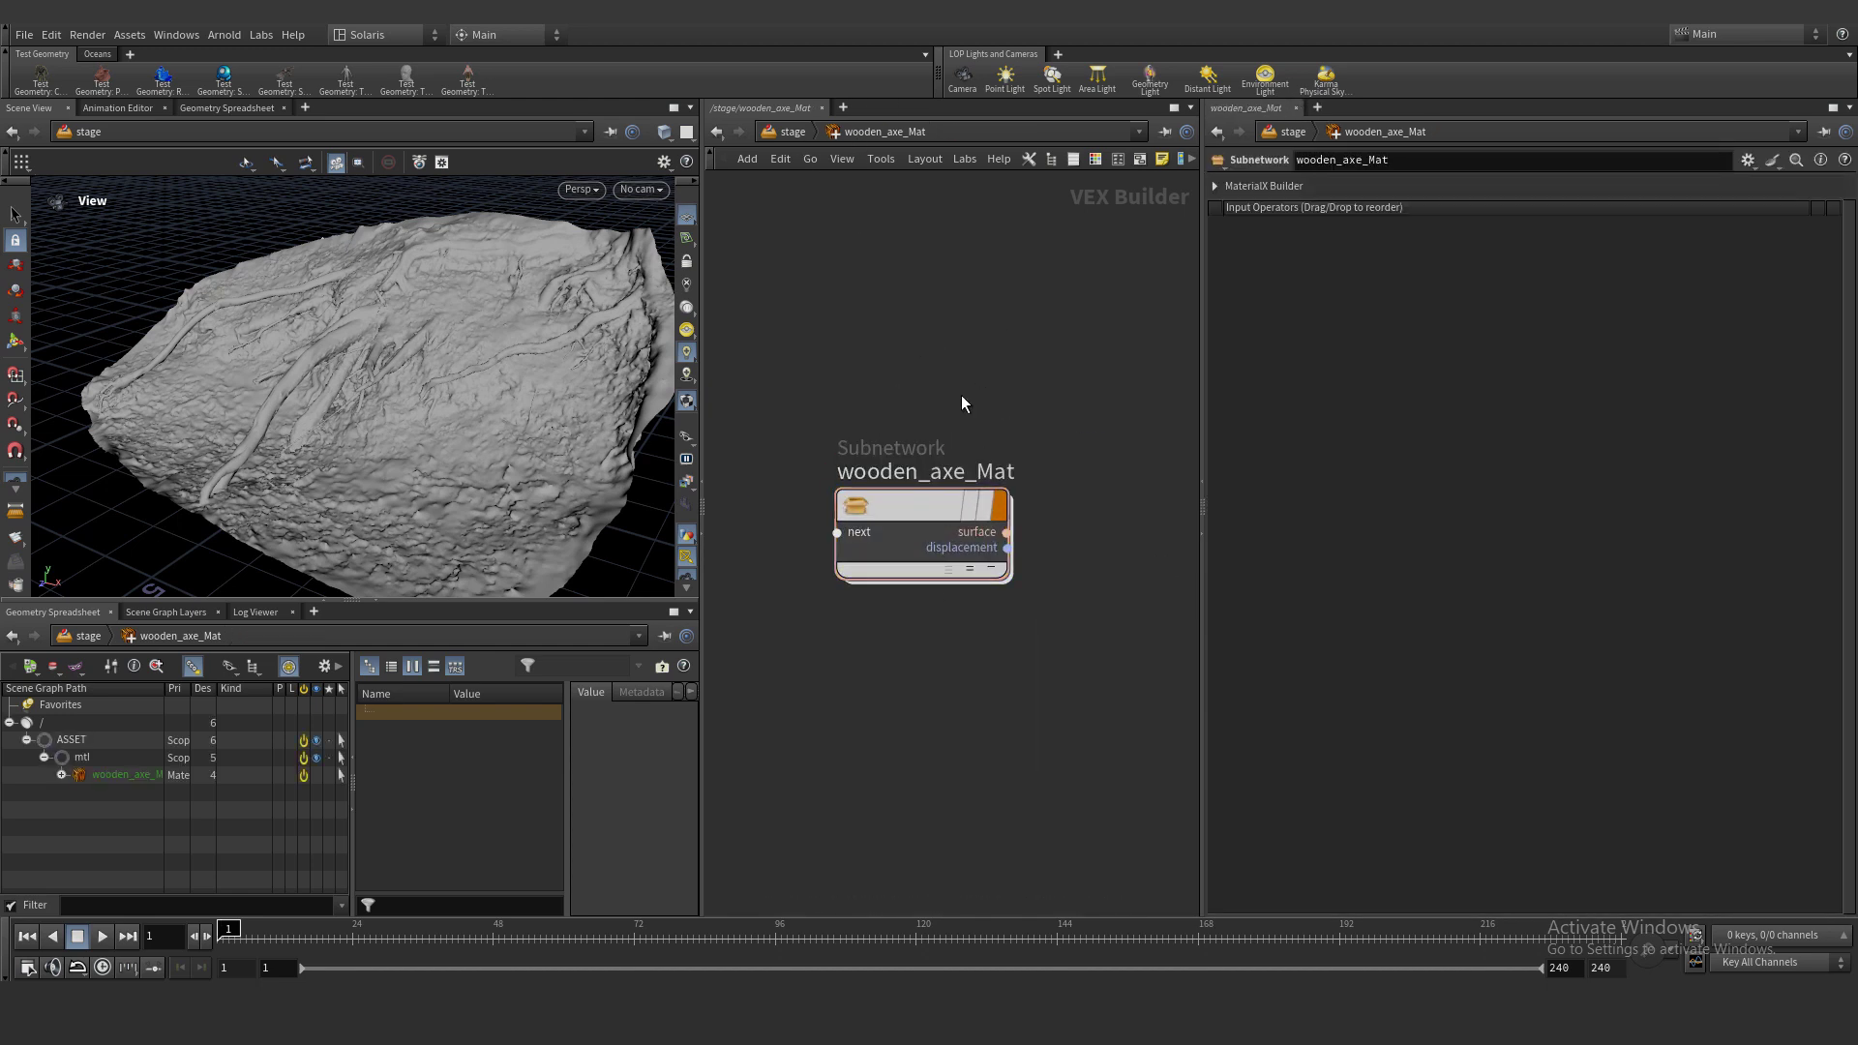
Return to the stage level and display the wooden_axe geometry
double_click(913, 512)
left_click(796, 128)
left_click(842, 332)
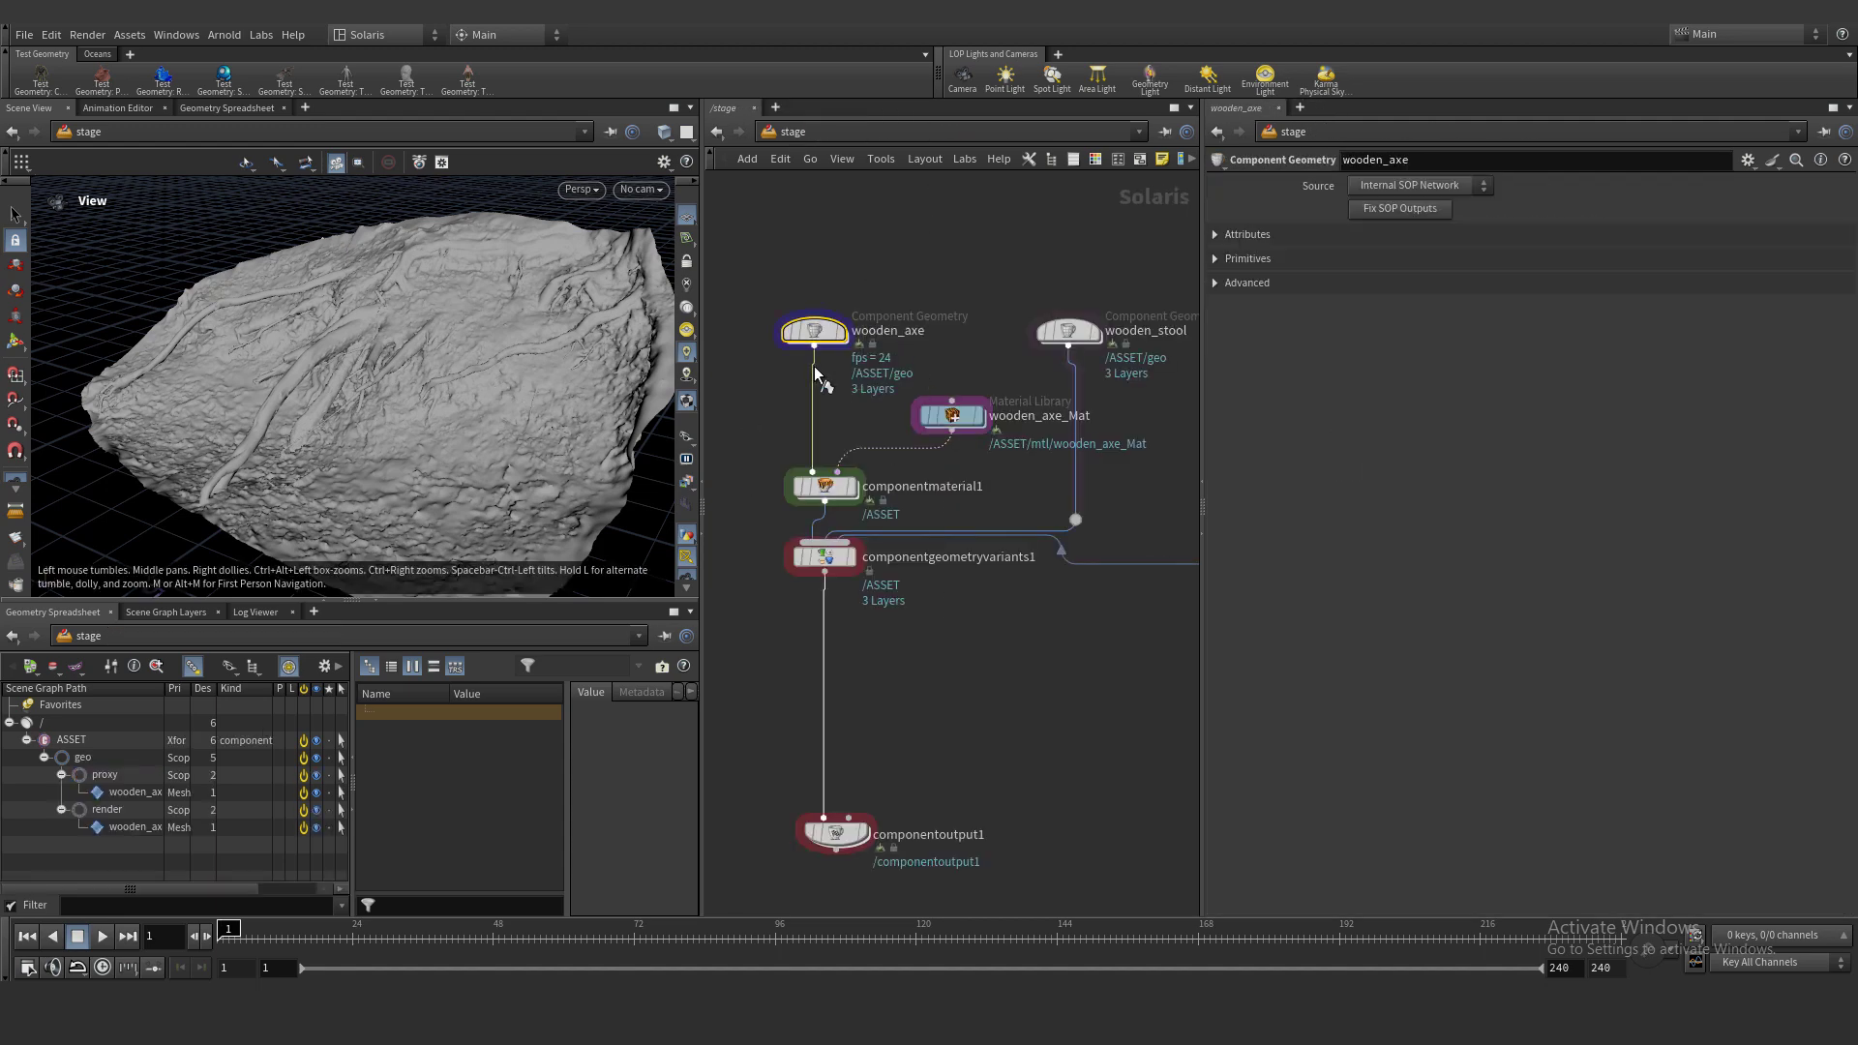
left_click_drag(484, 373, 807, 373)
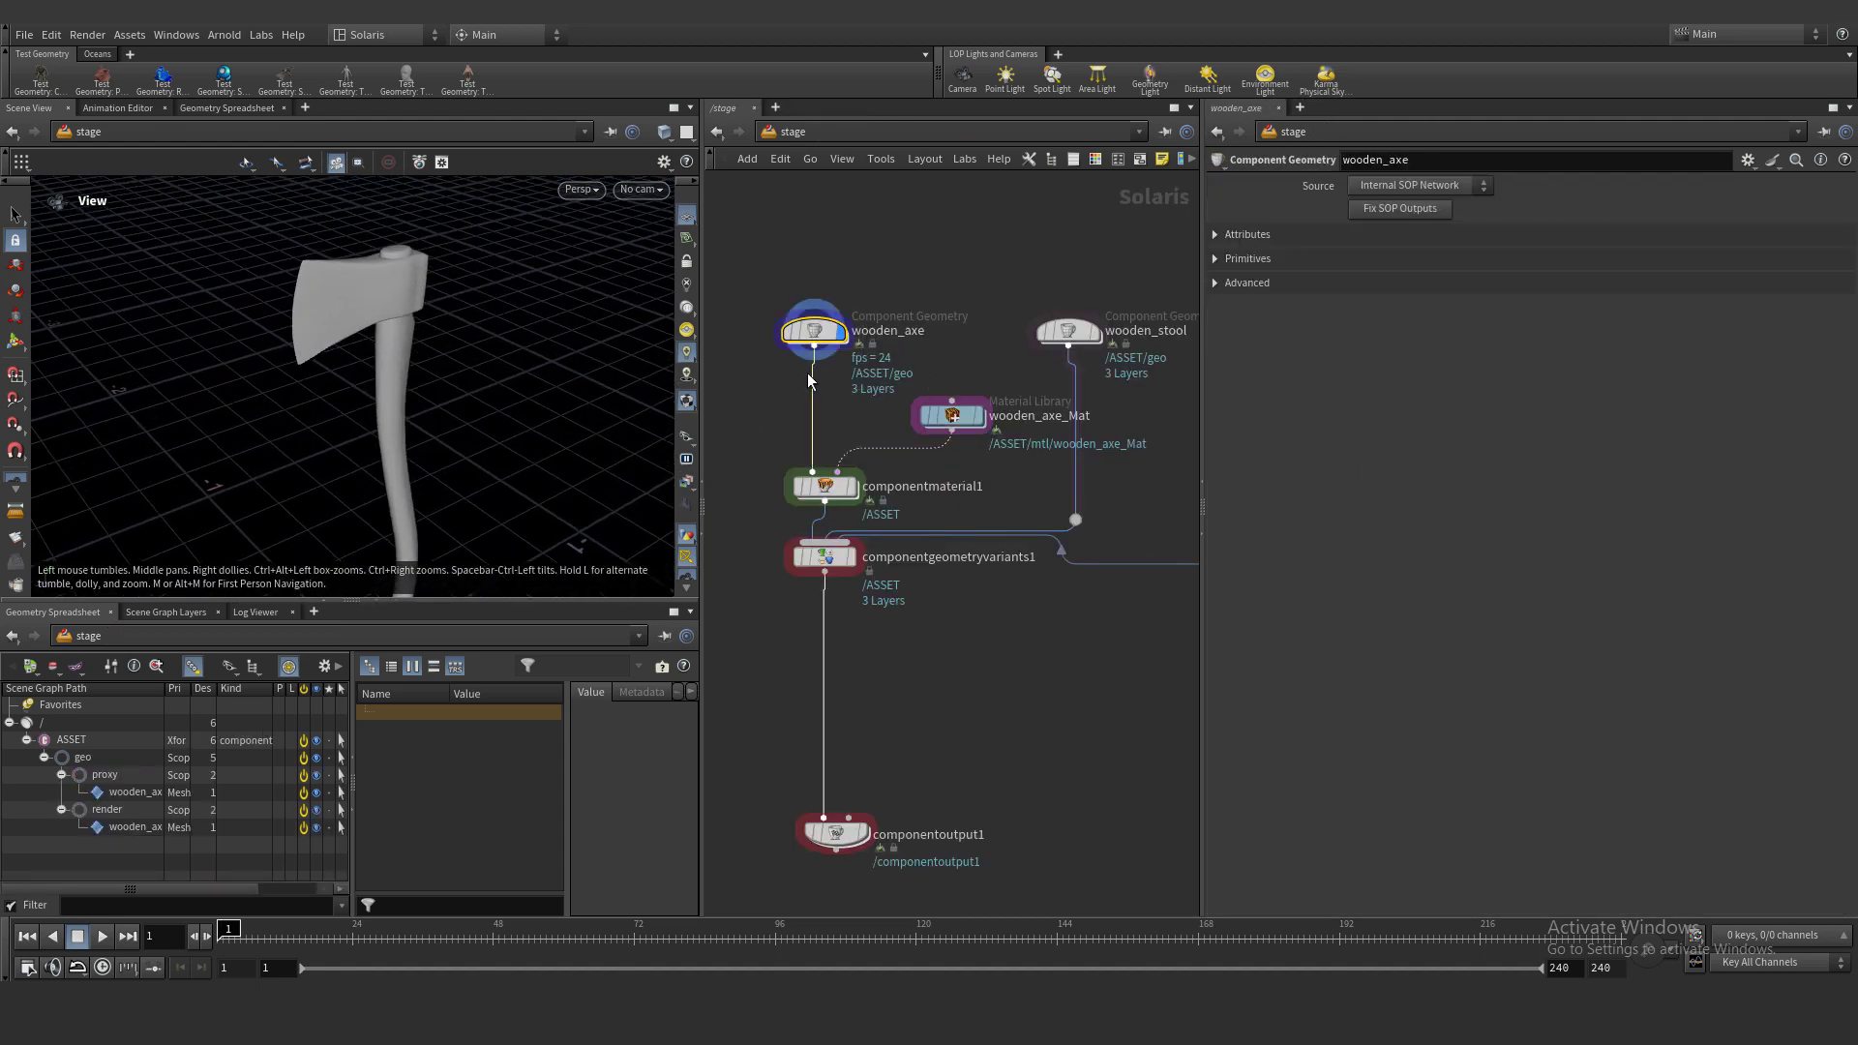
Go inside the wooden_axe_Mat material subnetwork and add a MtlX Image node
left_click(961, 416)
key("i")
key("i")
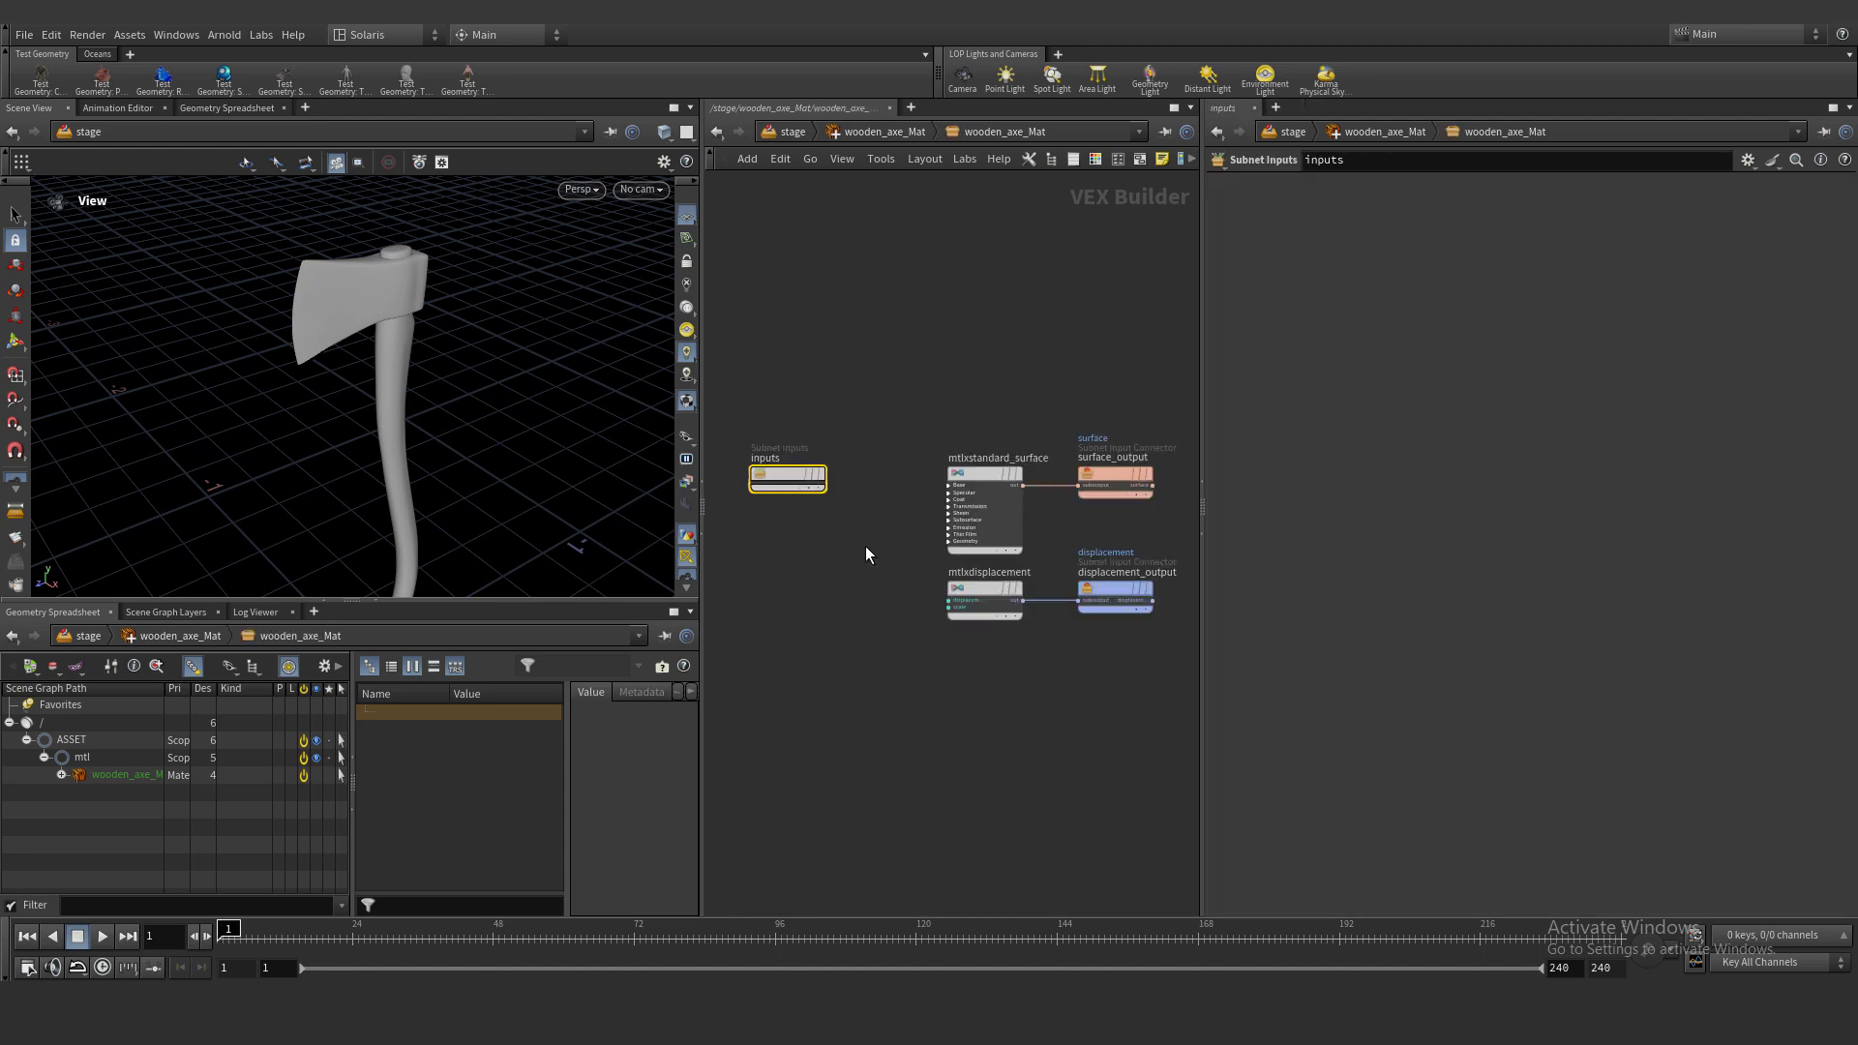
scroll(866, 553, "up", 3)
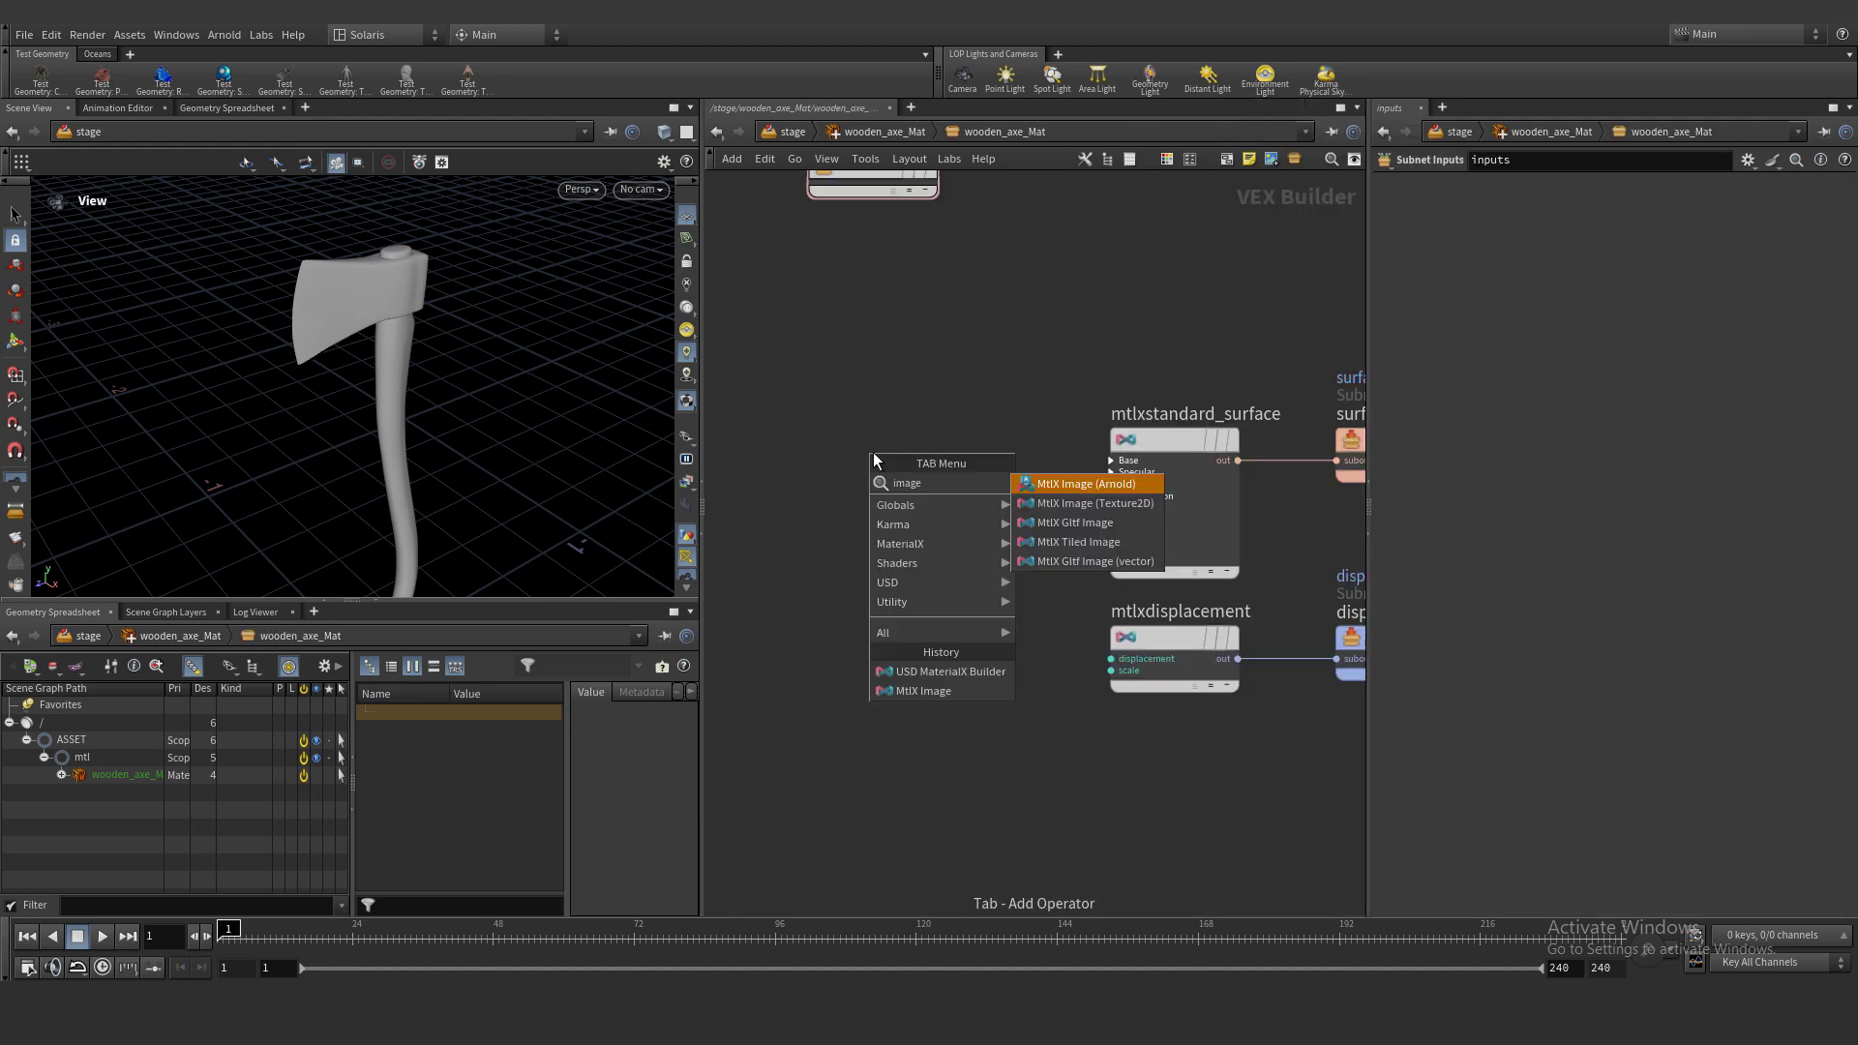
key("Down")
key("Return")
left_click(873, 453)
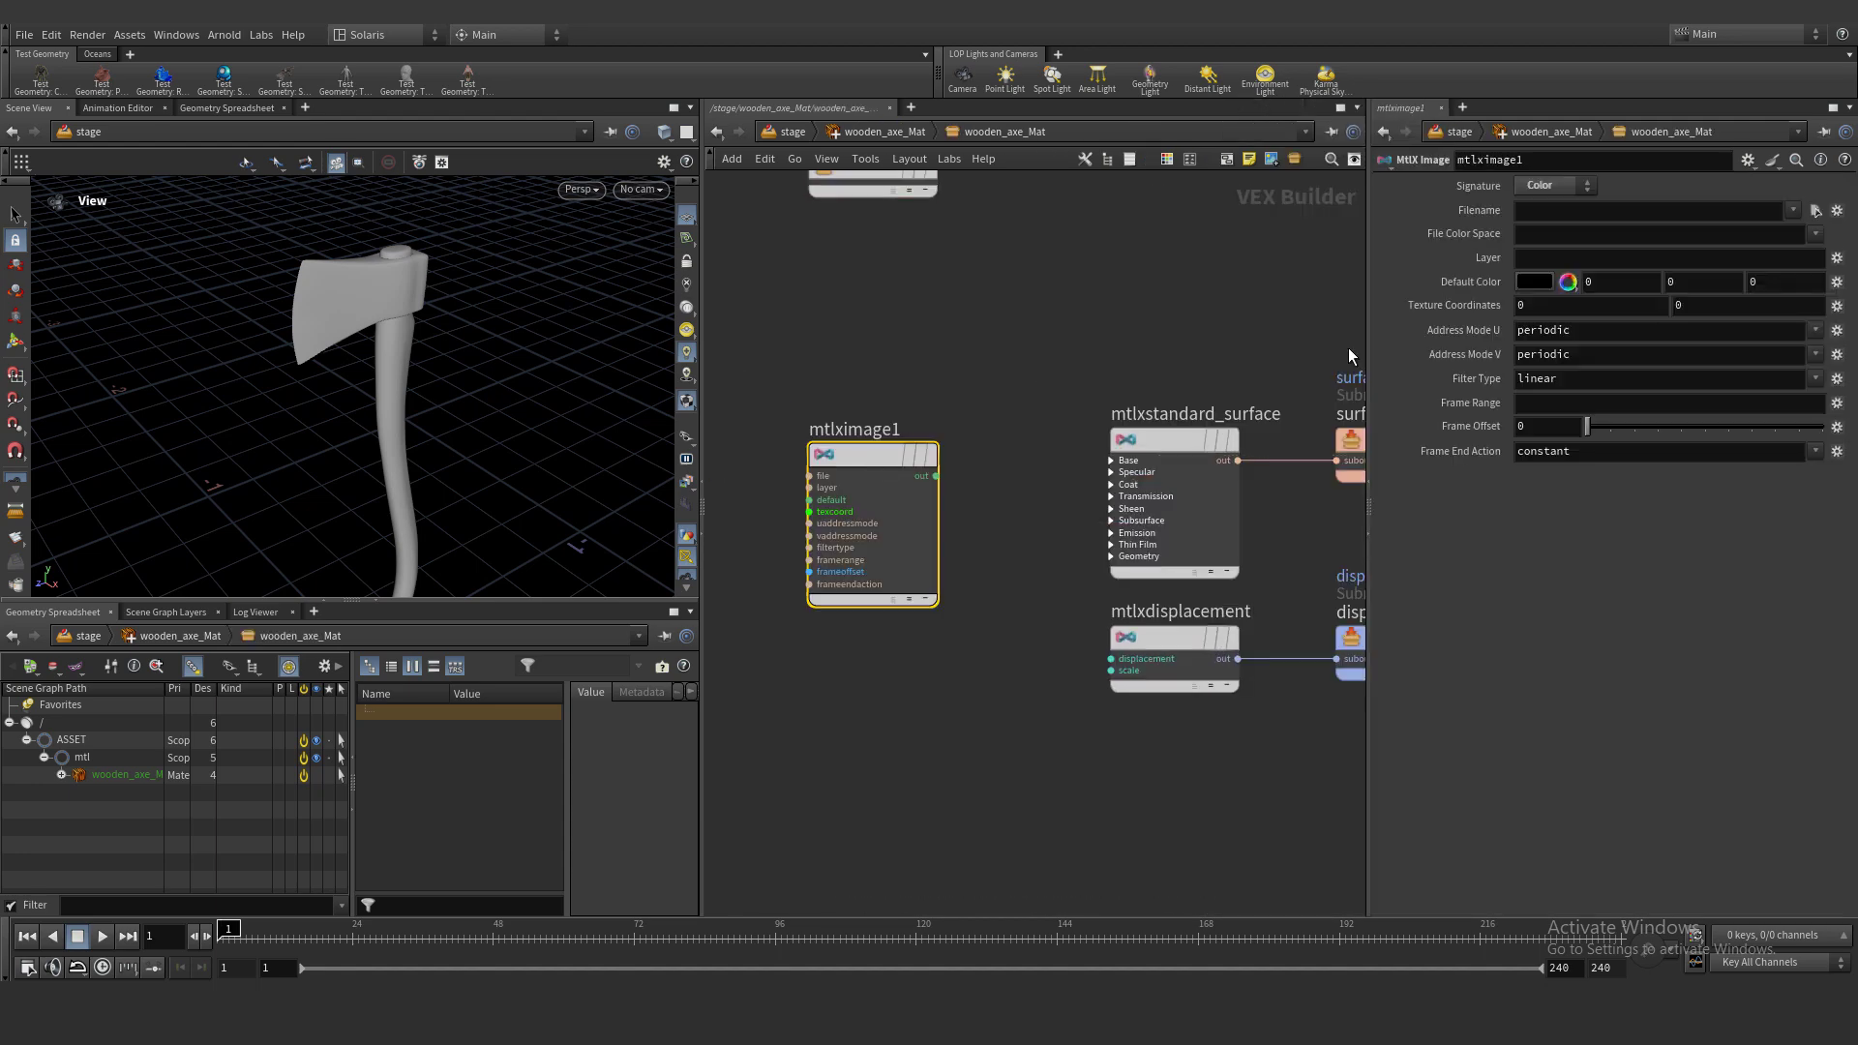
Load the wooden axe's diffuse texture into mtlximage1 and connect it to the standard surface's Base Color
left_click(1816, 210)
double_click(1117, 549)
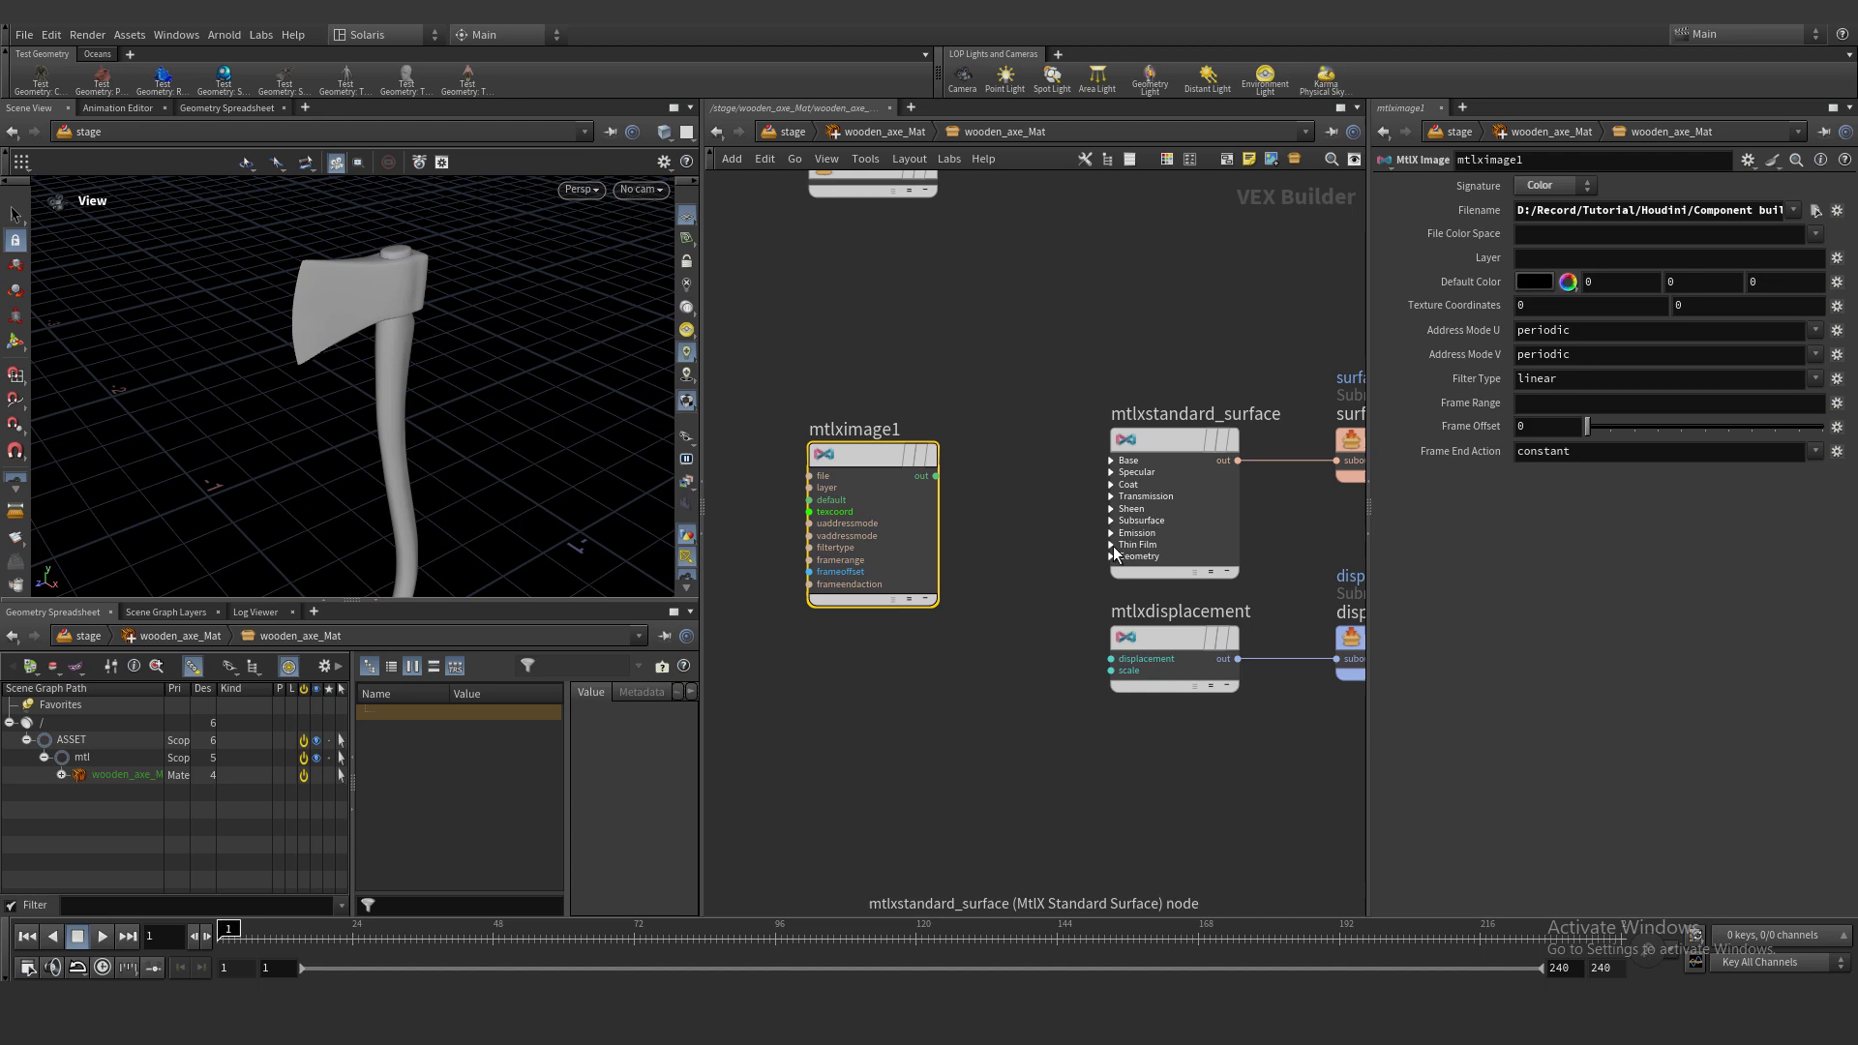
left_click(1111, 465)
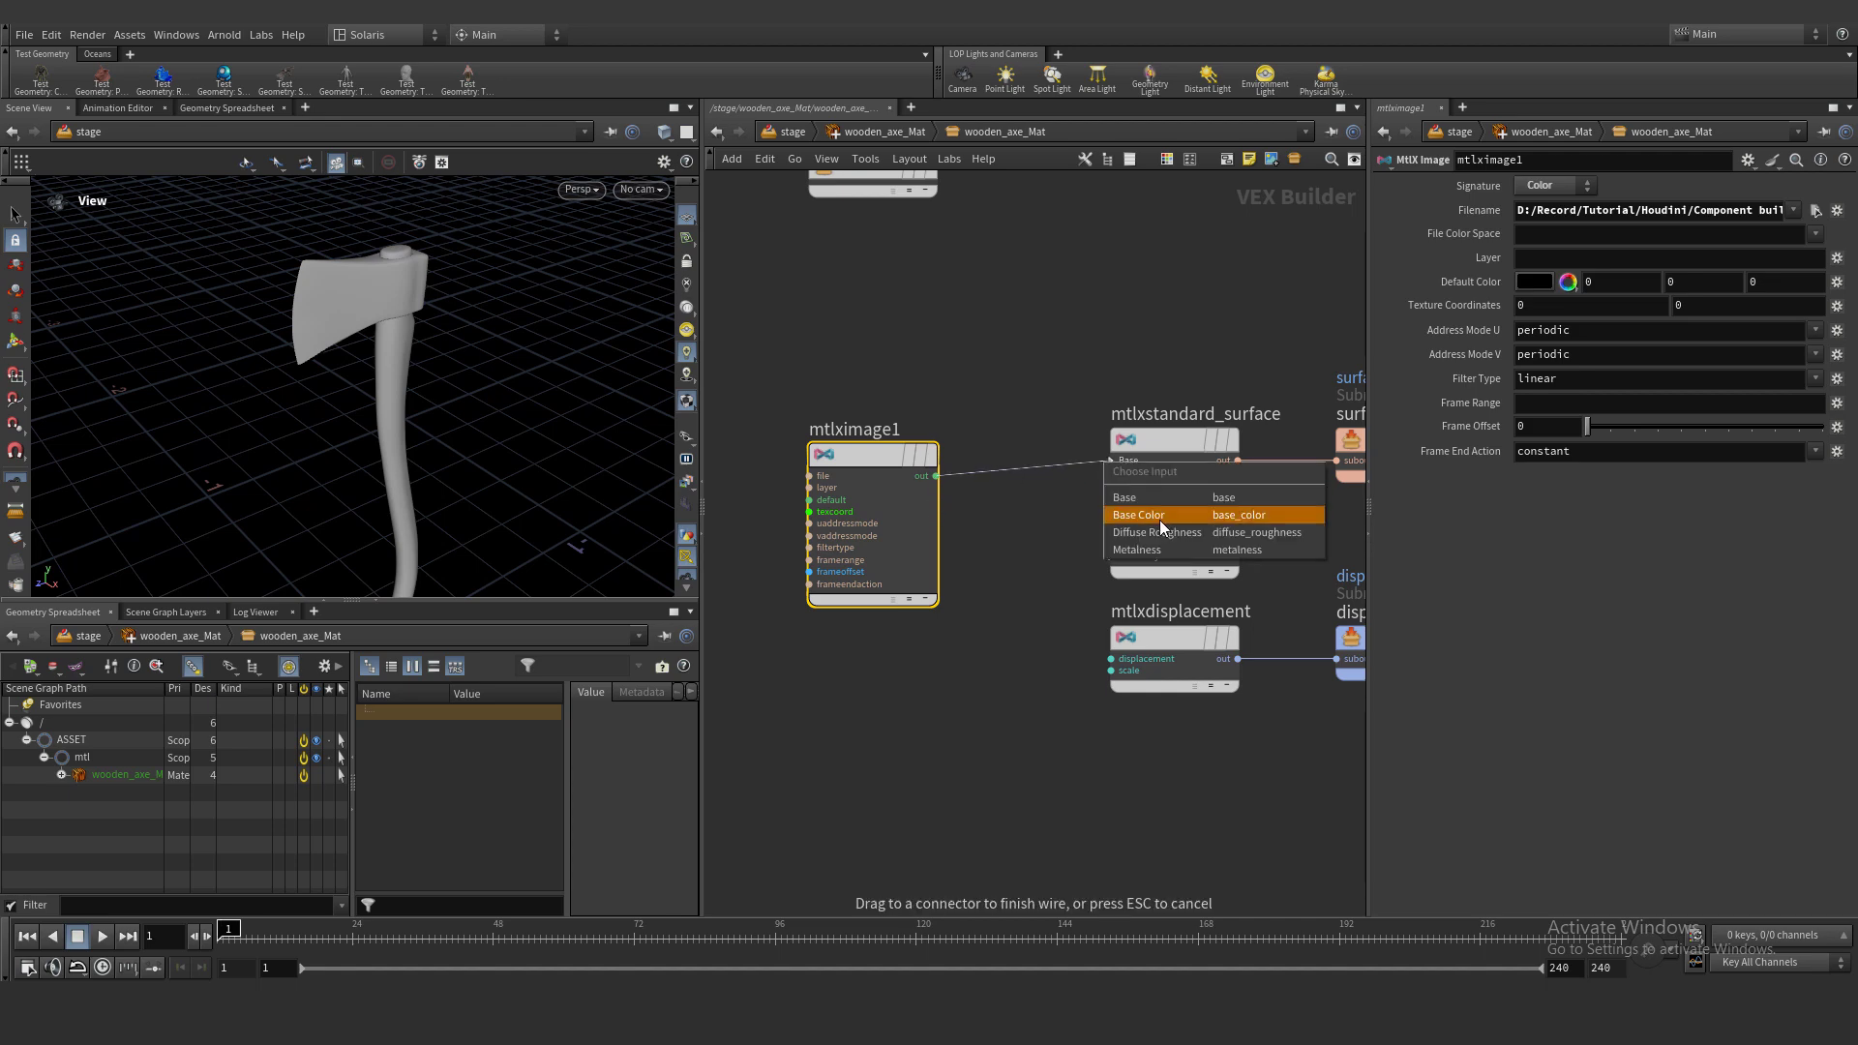
left_click(1124, 516)
Duplicate the diffuse image node below the original and load the wooden axe's metal texture into the copy
left_click_drag(880, 452, 827, 362)
left_click_drag(826, 361, 824, 589, "alt")
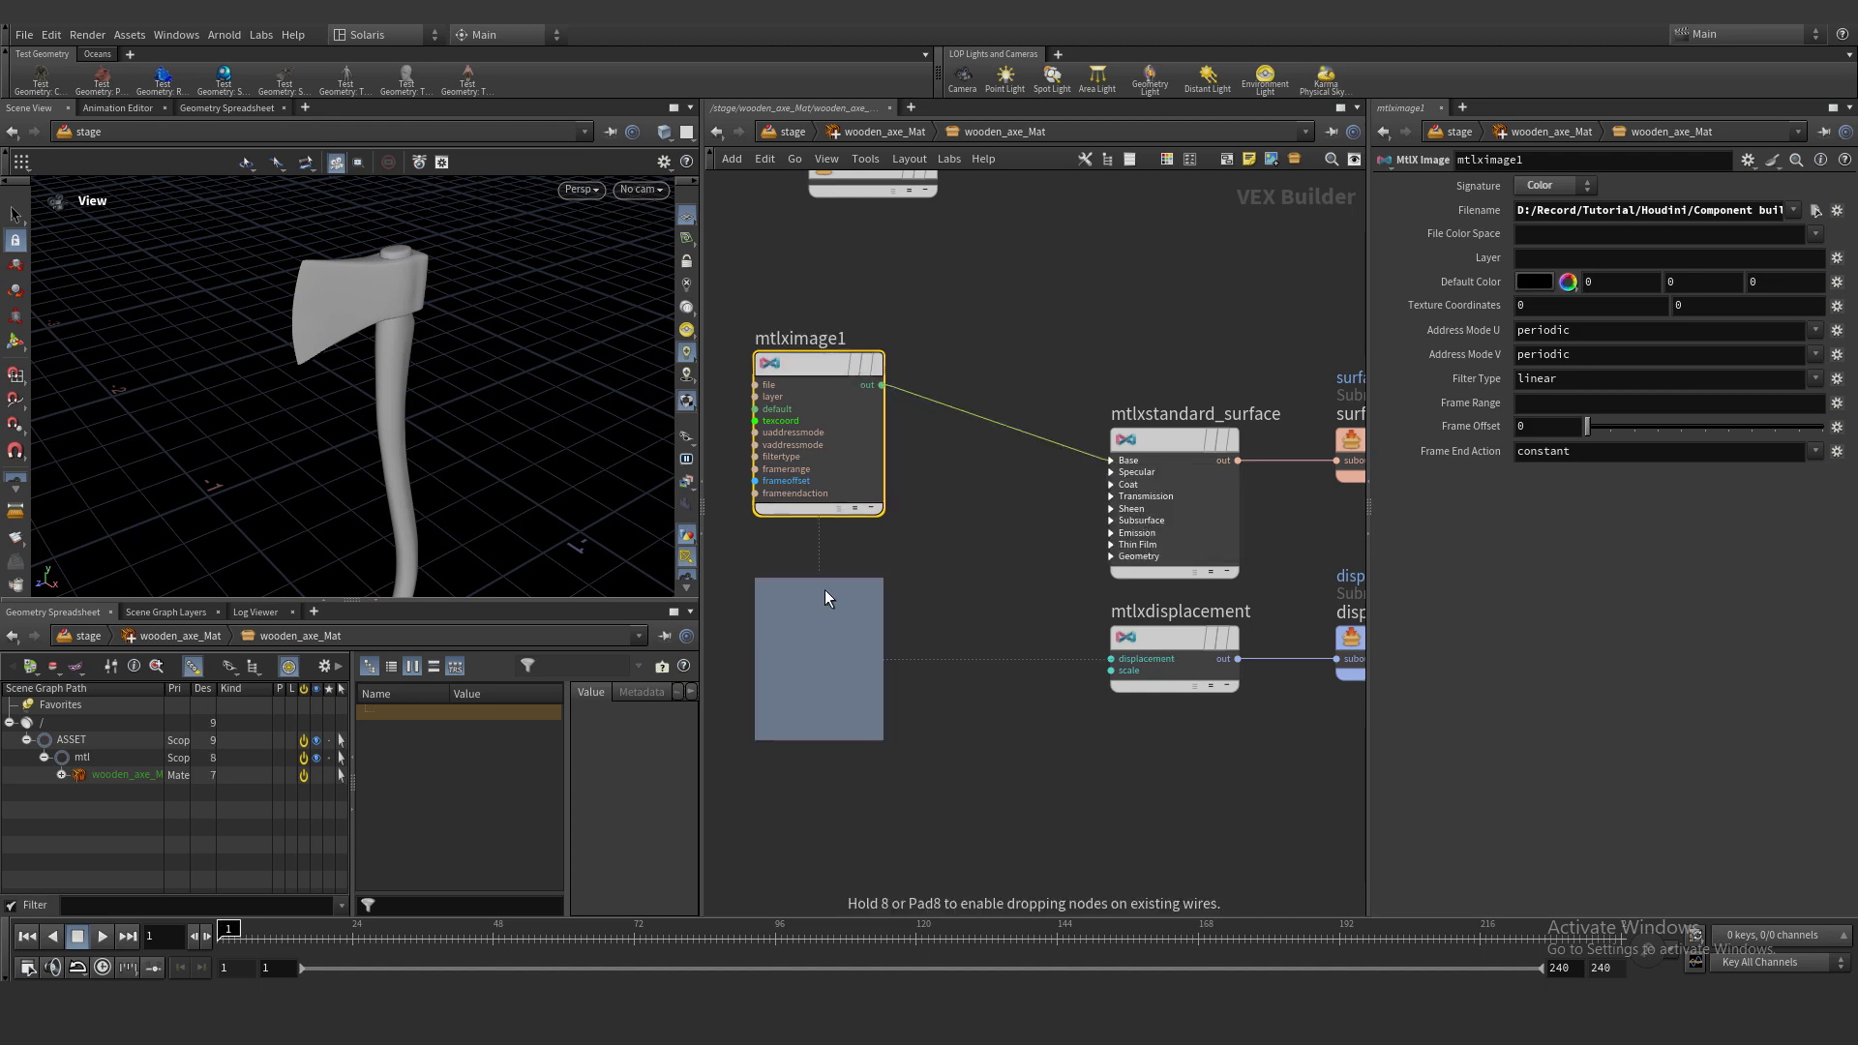
left_click(824, 589)
left_click(1814, 211)
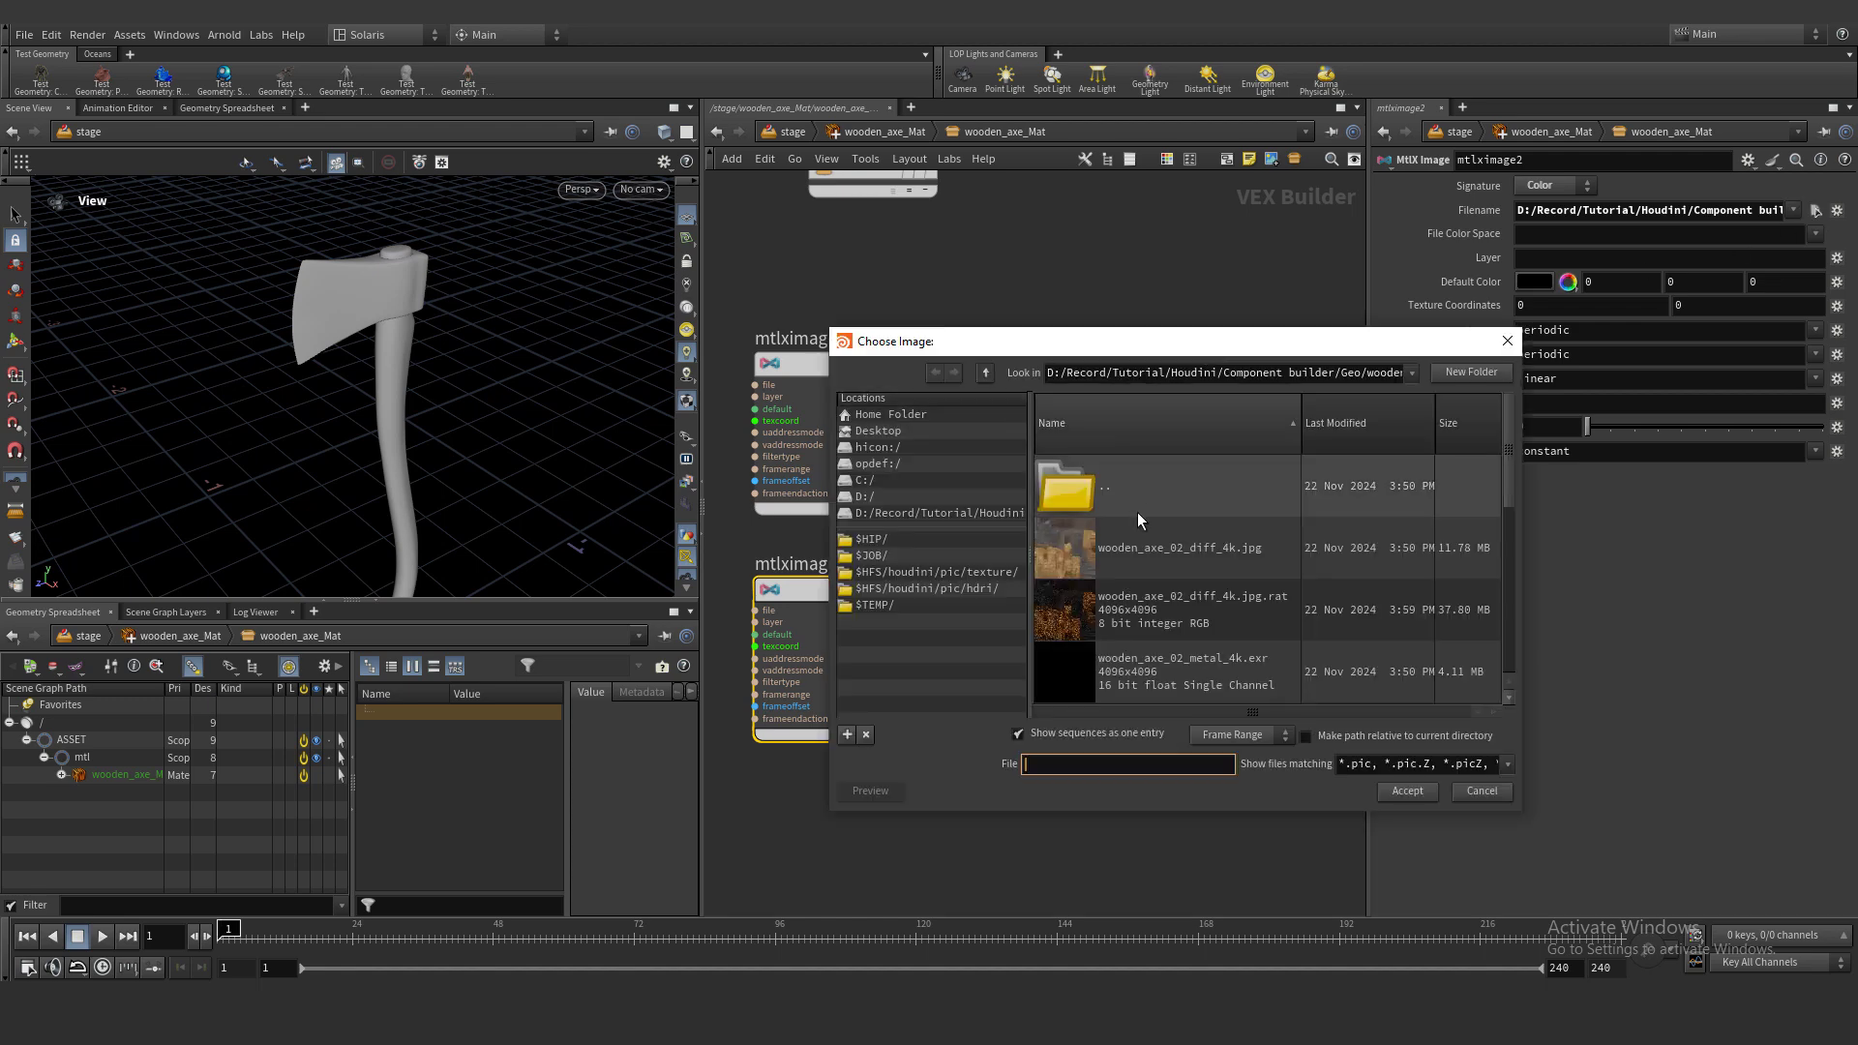
scroll(1140, 517, "down", 2)
left_click(1171, 620)
double_click(1168, 613)
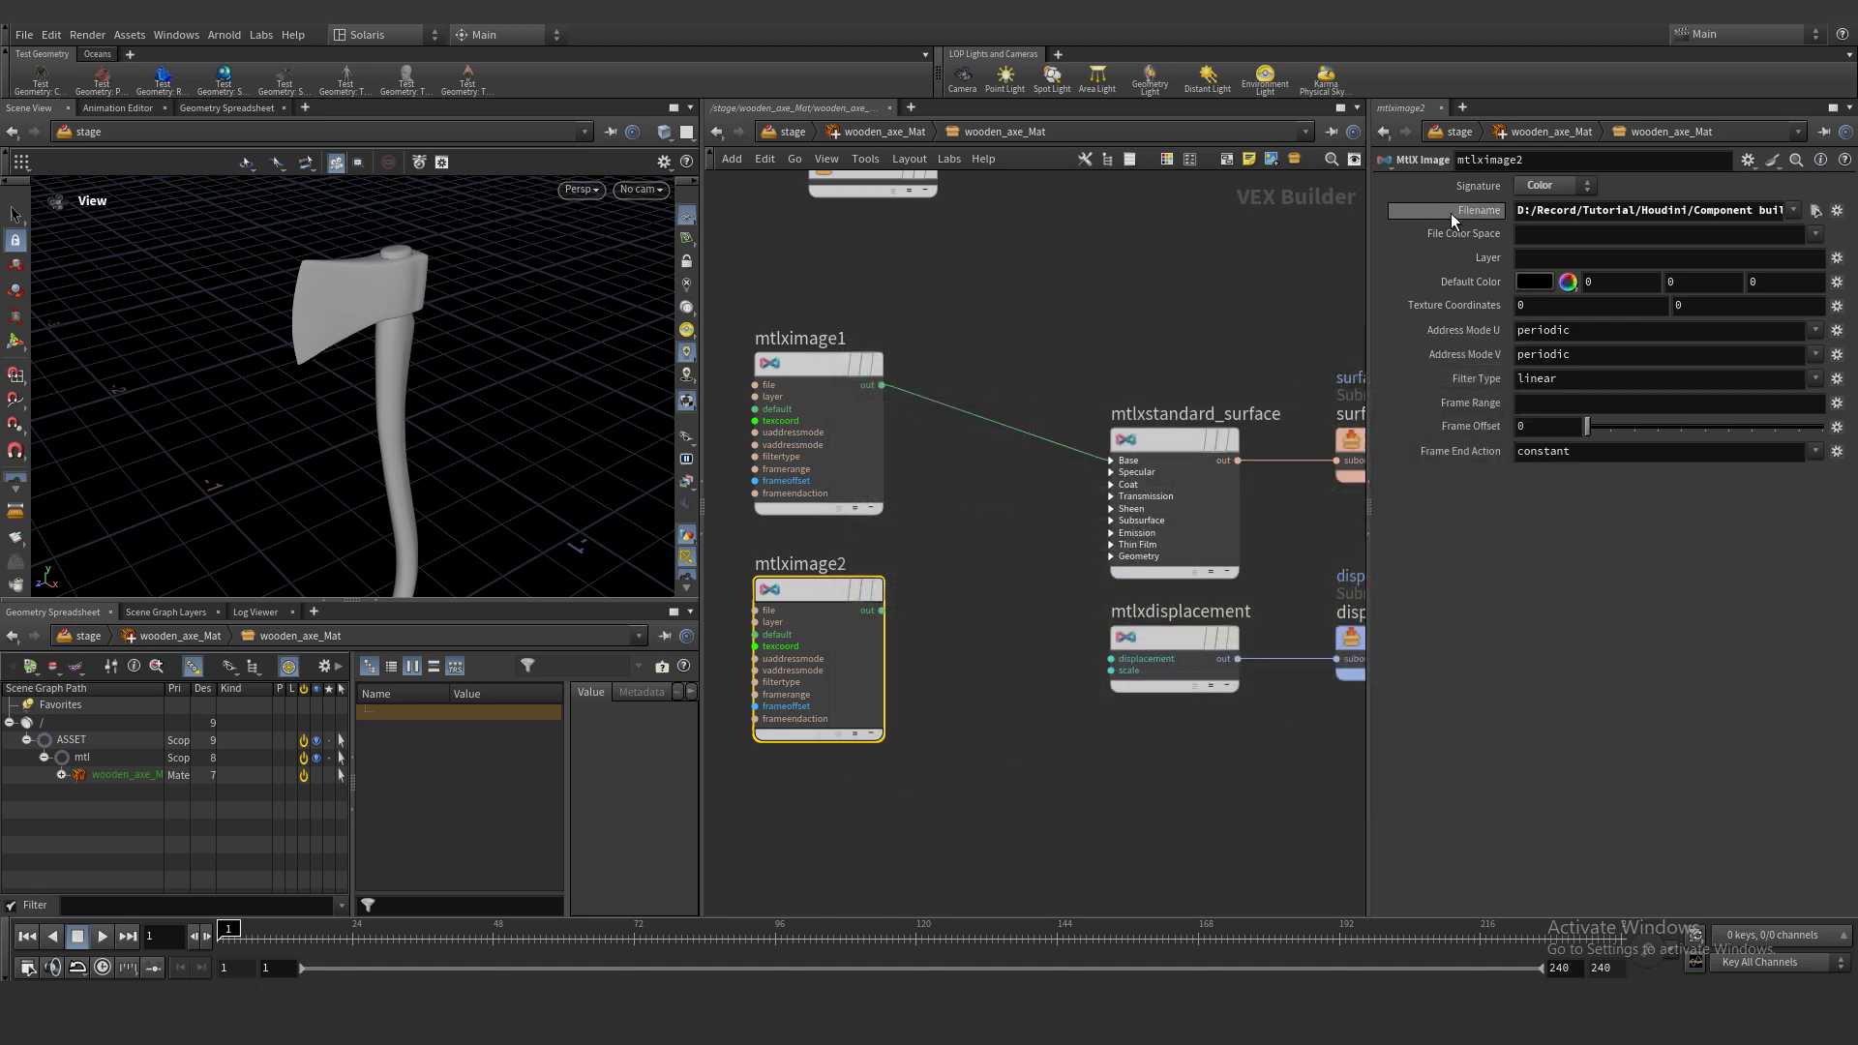
Set mtlximage2's signature to Float and connect its output to the standard surface's Metalness
left_click(1534, 204)
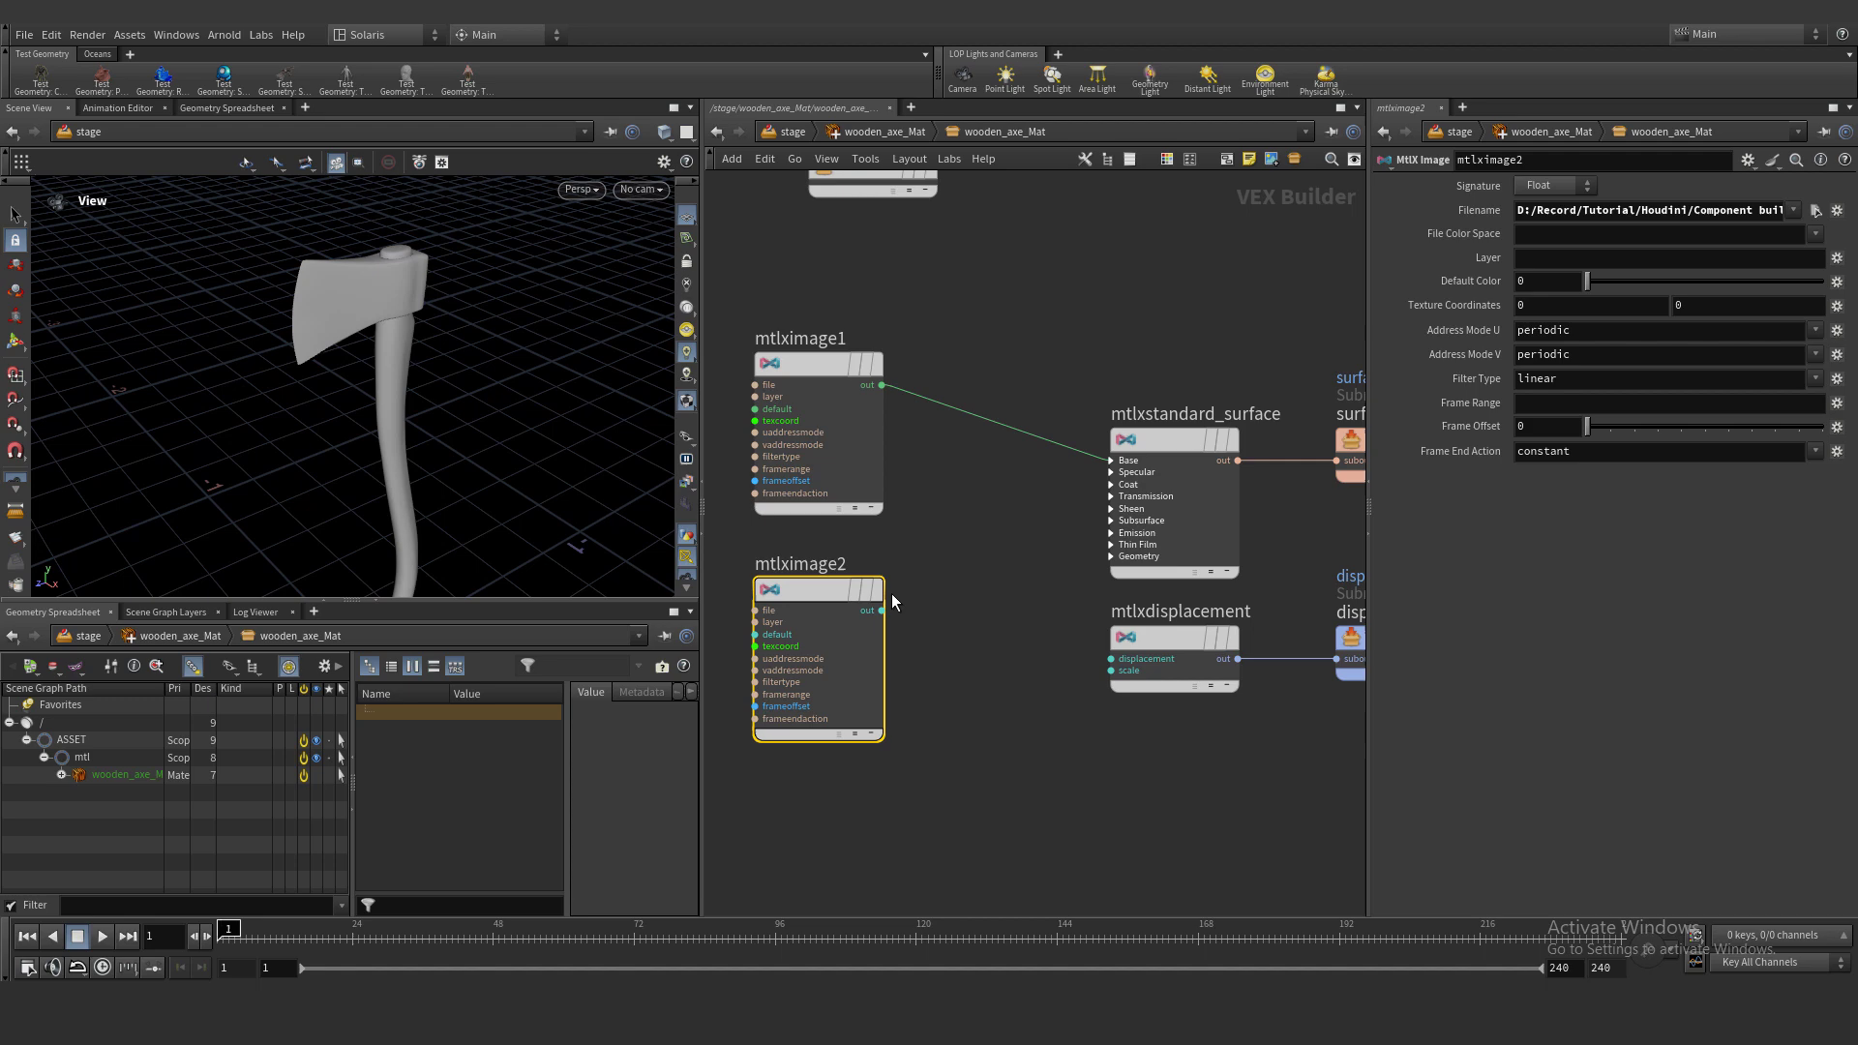
left_click(880, 613)
left_click(1115, 463)
left_click(1167, 547)
Duplicate mtlximage1 below mtlximage2 and load wooden_axe_02_rough_4k.exr.rat into the copy
middle_click_drag(938, 698, 1051, 614)
left_click_drag(932, 281, 923, 750, "alt")
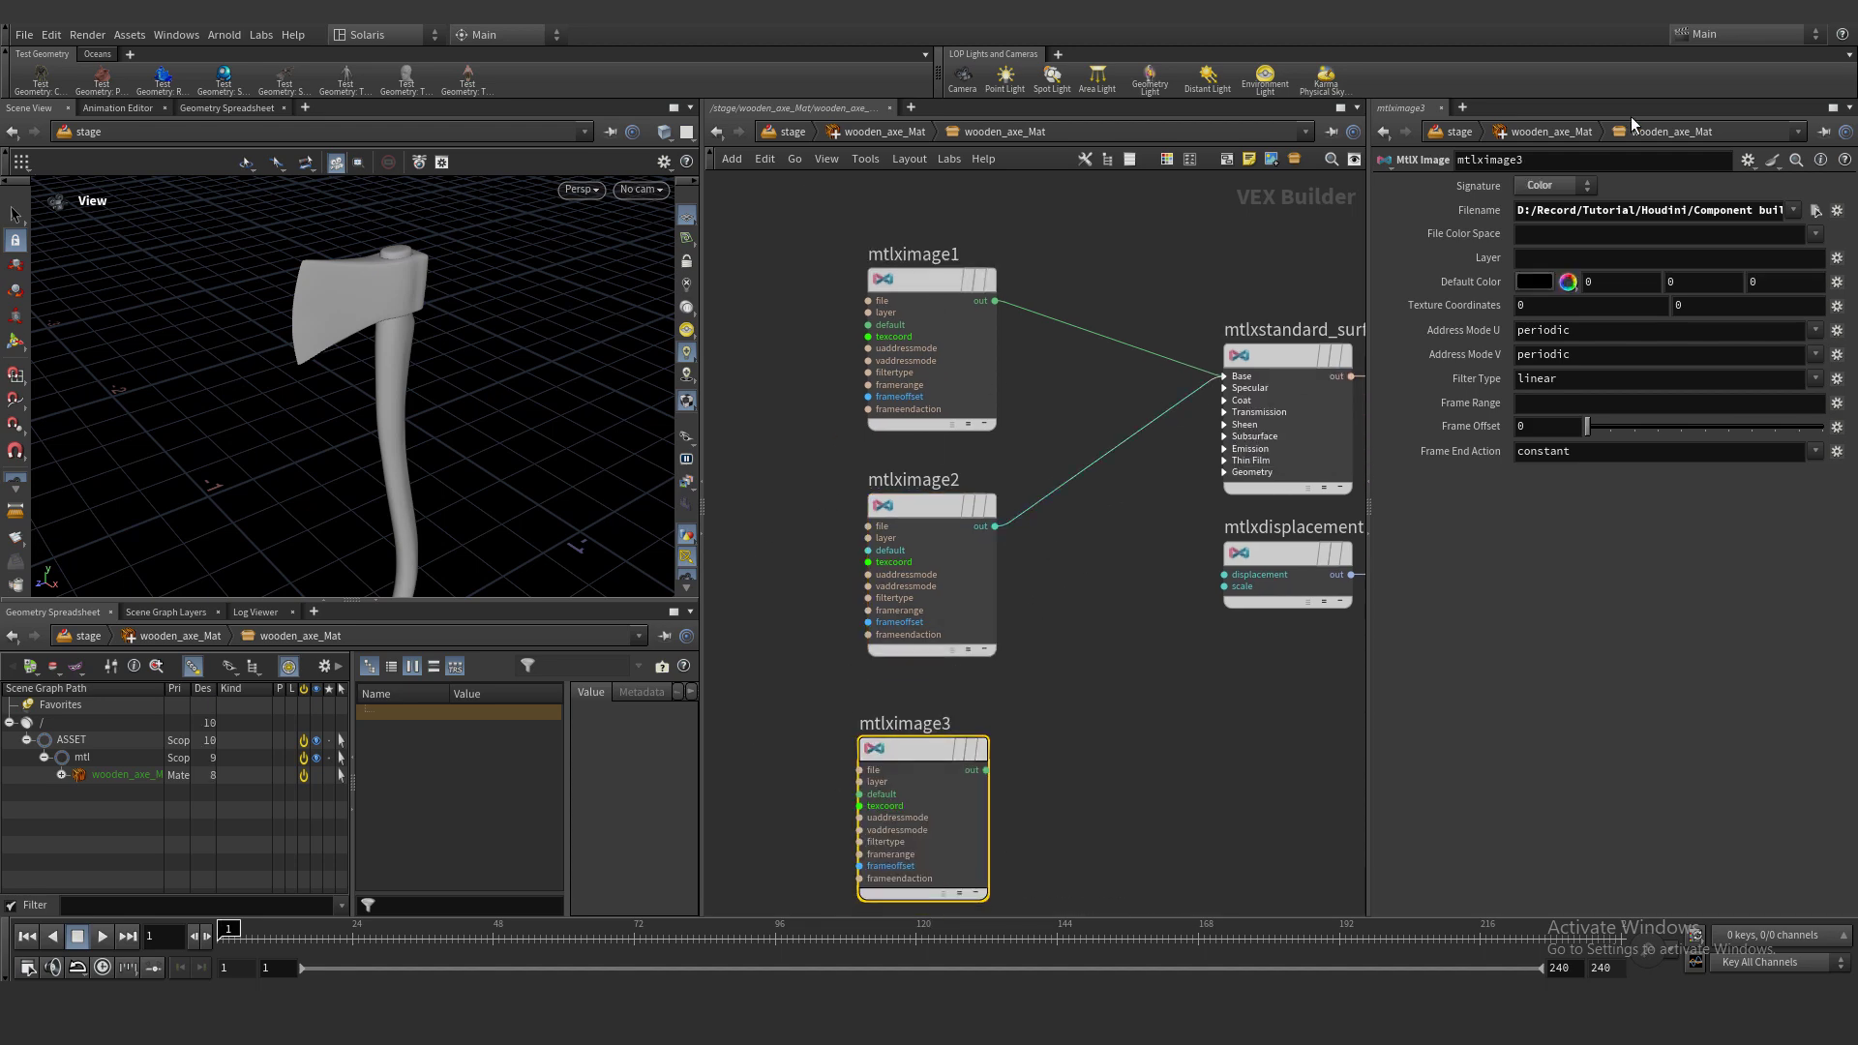
left_click(1816, 210)
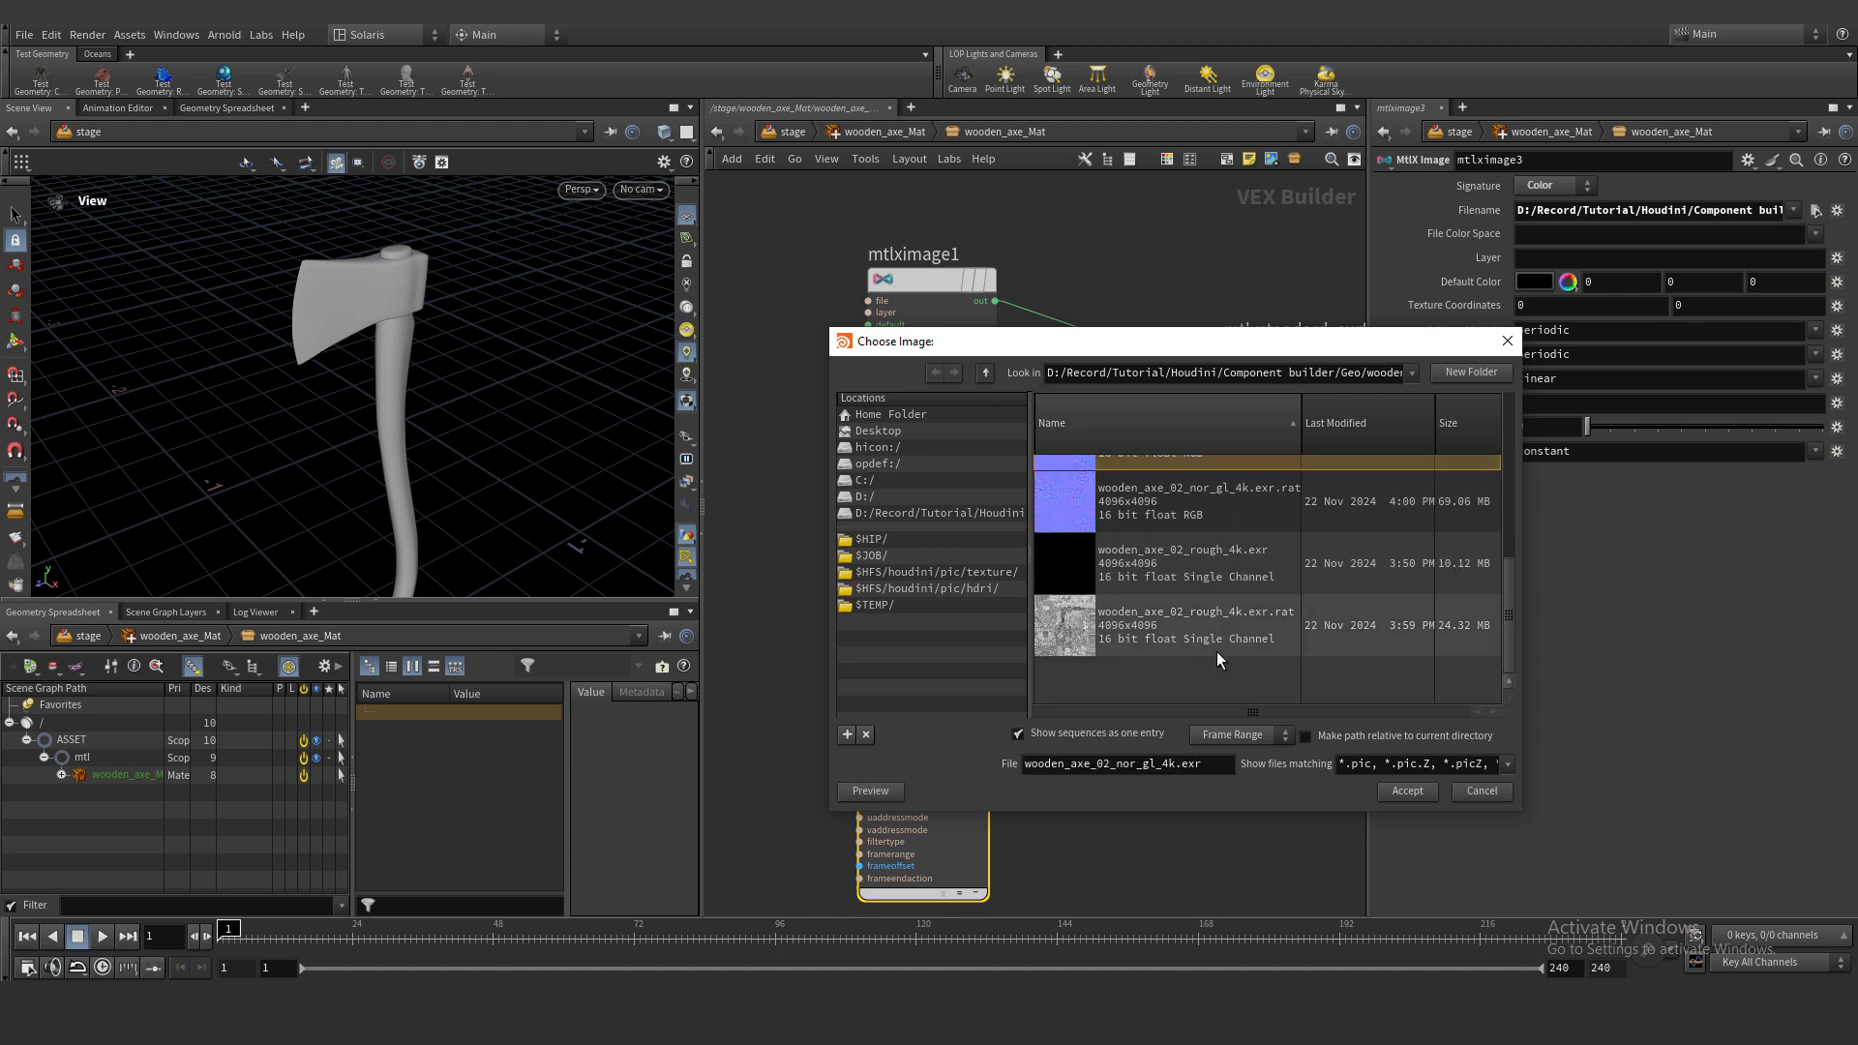
scroll(1217, 636, "down", 3)
double_click(1218, 635)
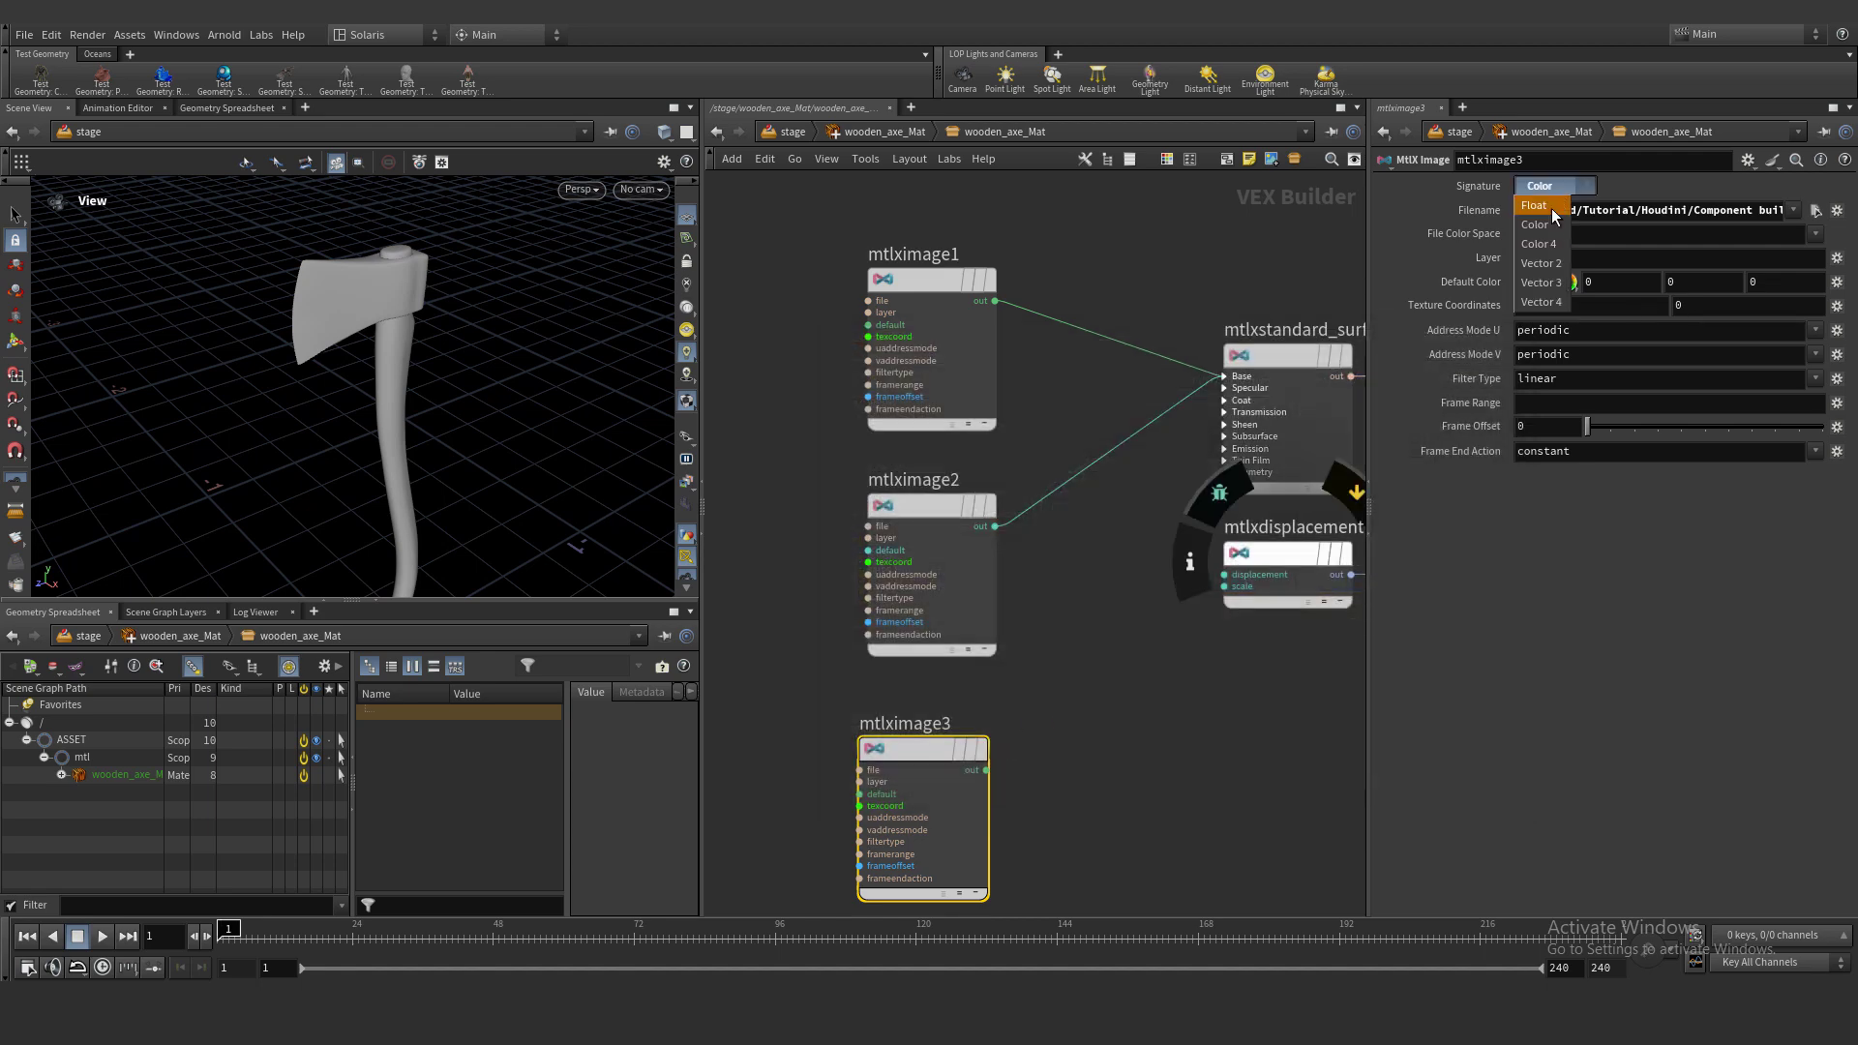
Set mtlximage3's signature to Float and connect its output to the standard surface's Specular Roughness
left_click(1552, 207)
left_click(986, 770)
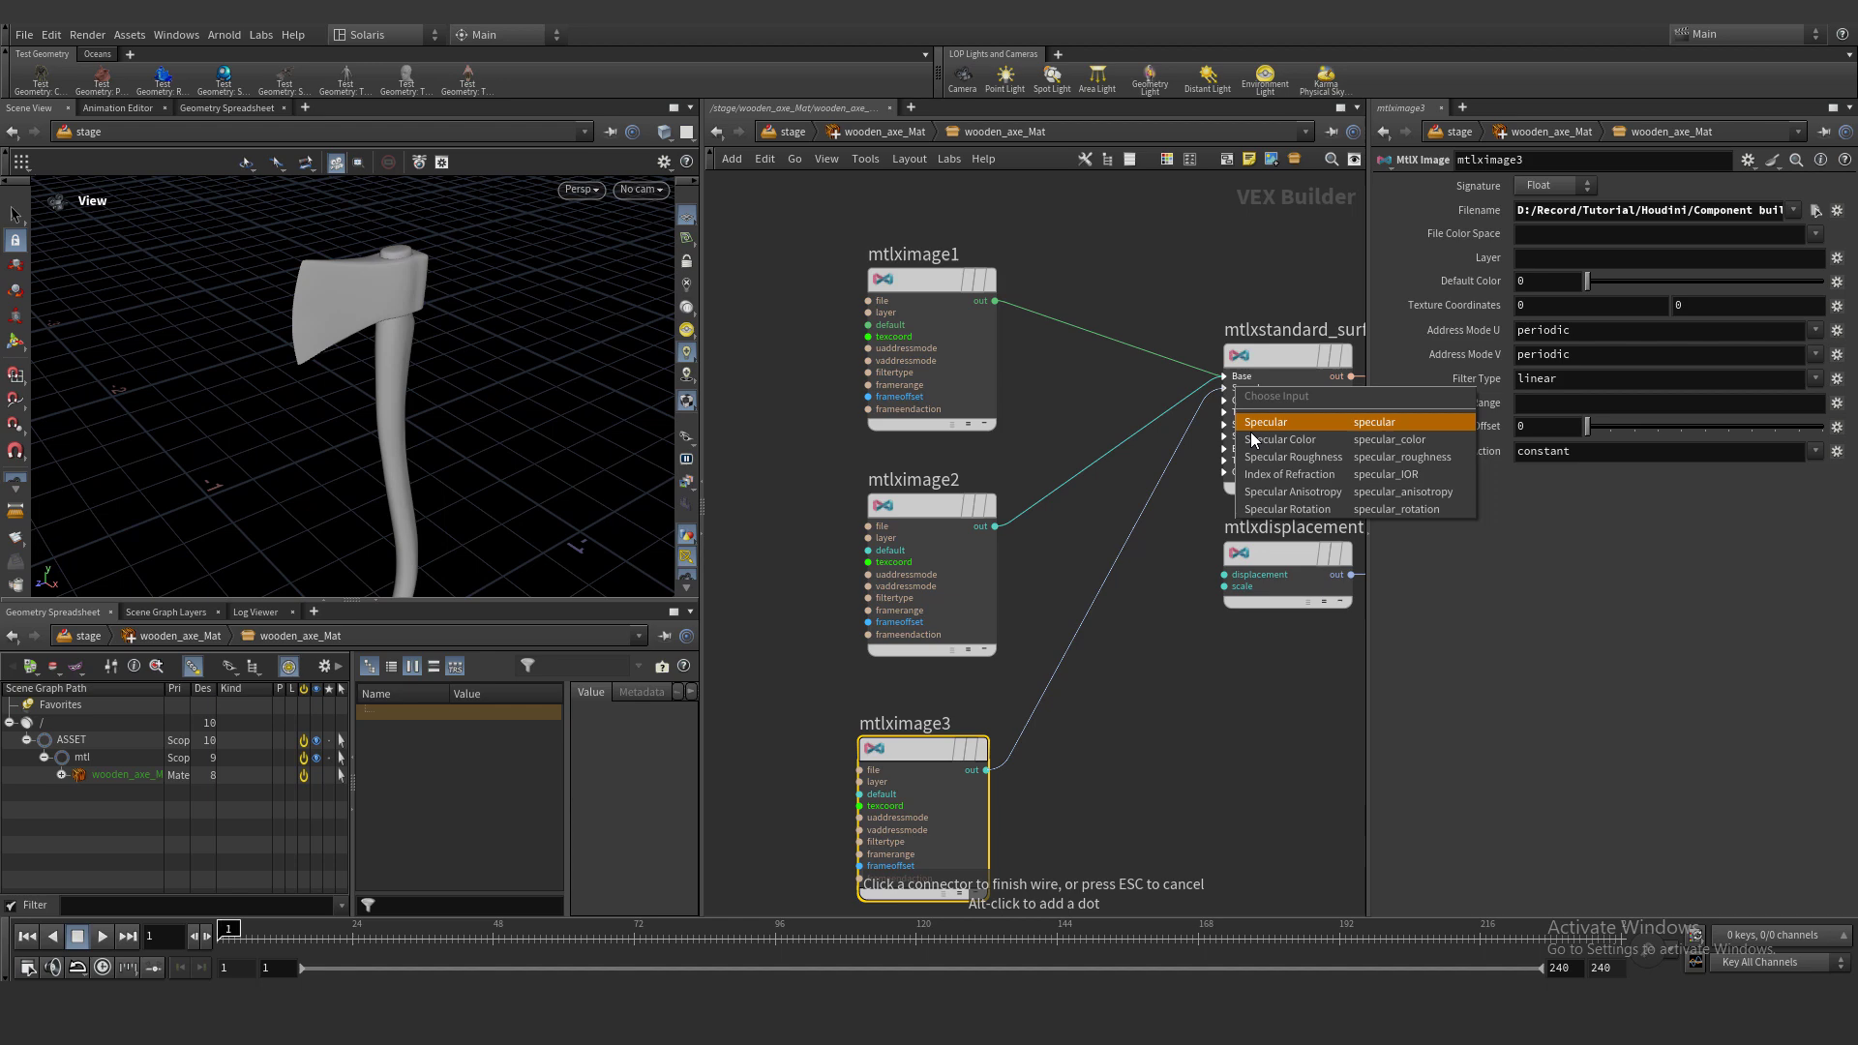
left_click(1288, 456)
Duplicate mtlximage1 below mtlximage3 and load the wooden axe's wooden_axe_02_nor_gl_4k normal texture into the copy
scroll(1049, 750, "down", 3)
middle_click_drag(1017, 571, 1042, 330)
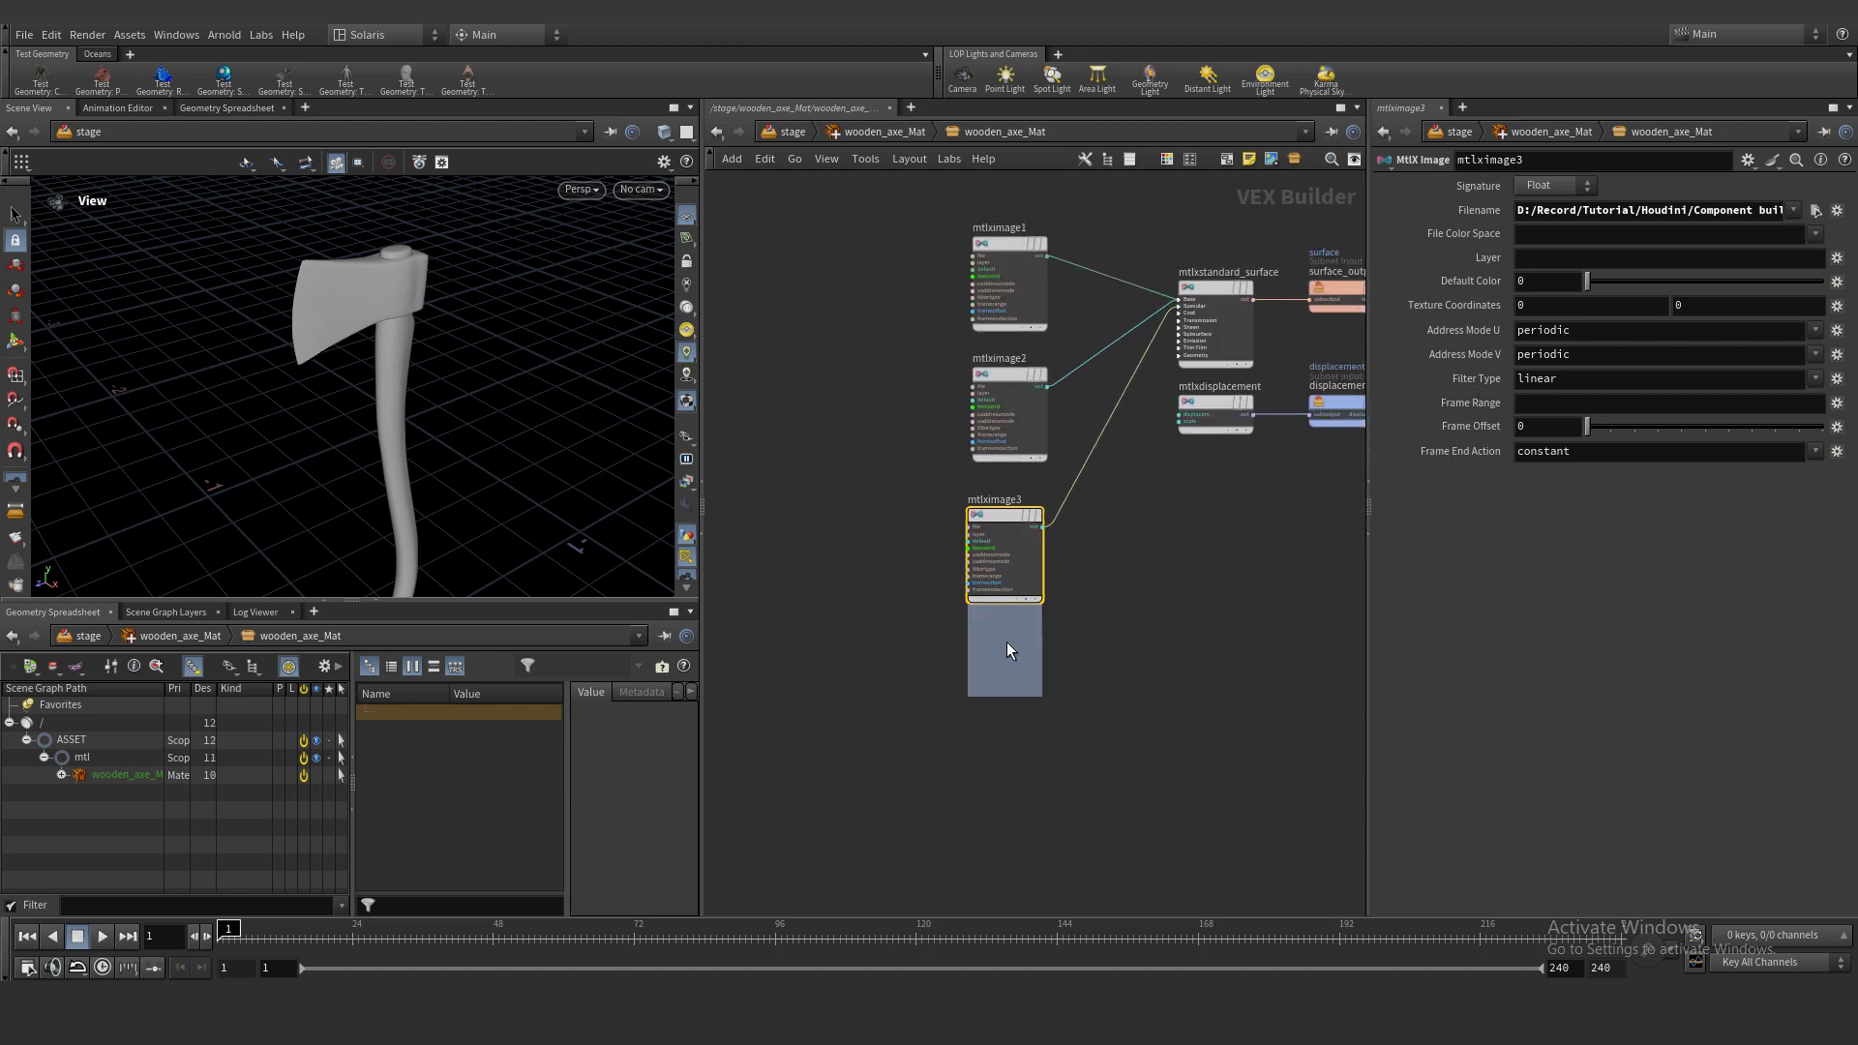
left_click(1008, 677)
left_click(1815, 210)
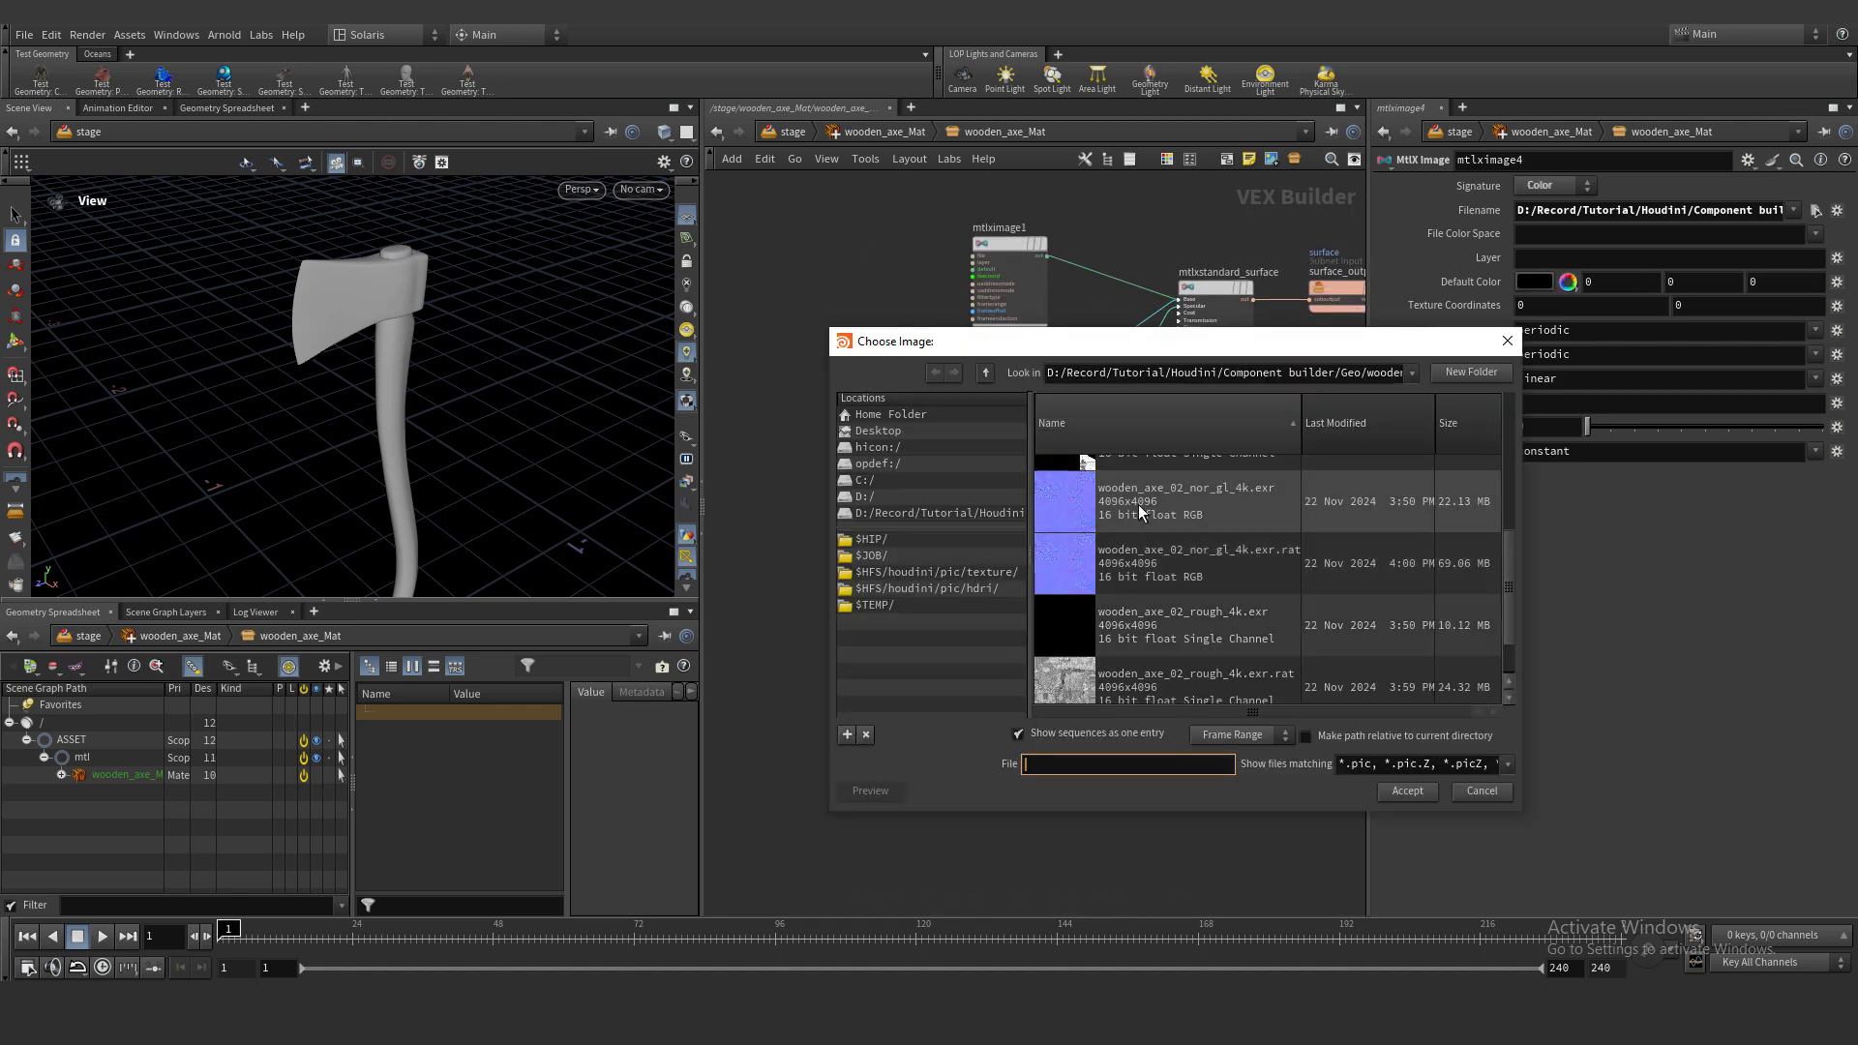
left_click(1188, 502)
left_click(1188, 502)
Add an MtlX Normalmap node beside mtlximage4 and feed the image's output into it
scroll(1064, 590, "up", 3)
key("Tab")
type("normalmap")
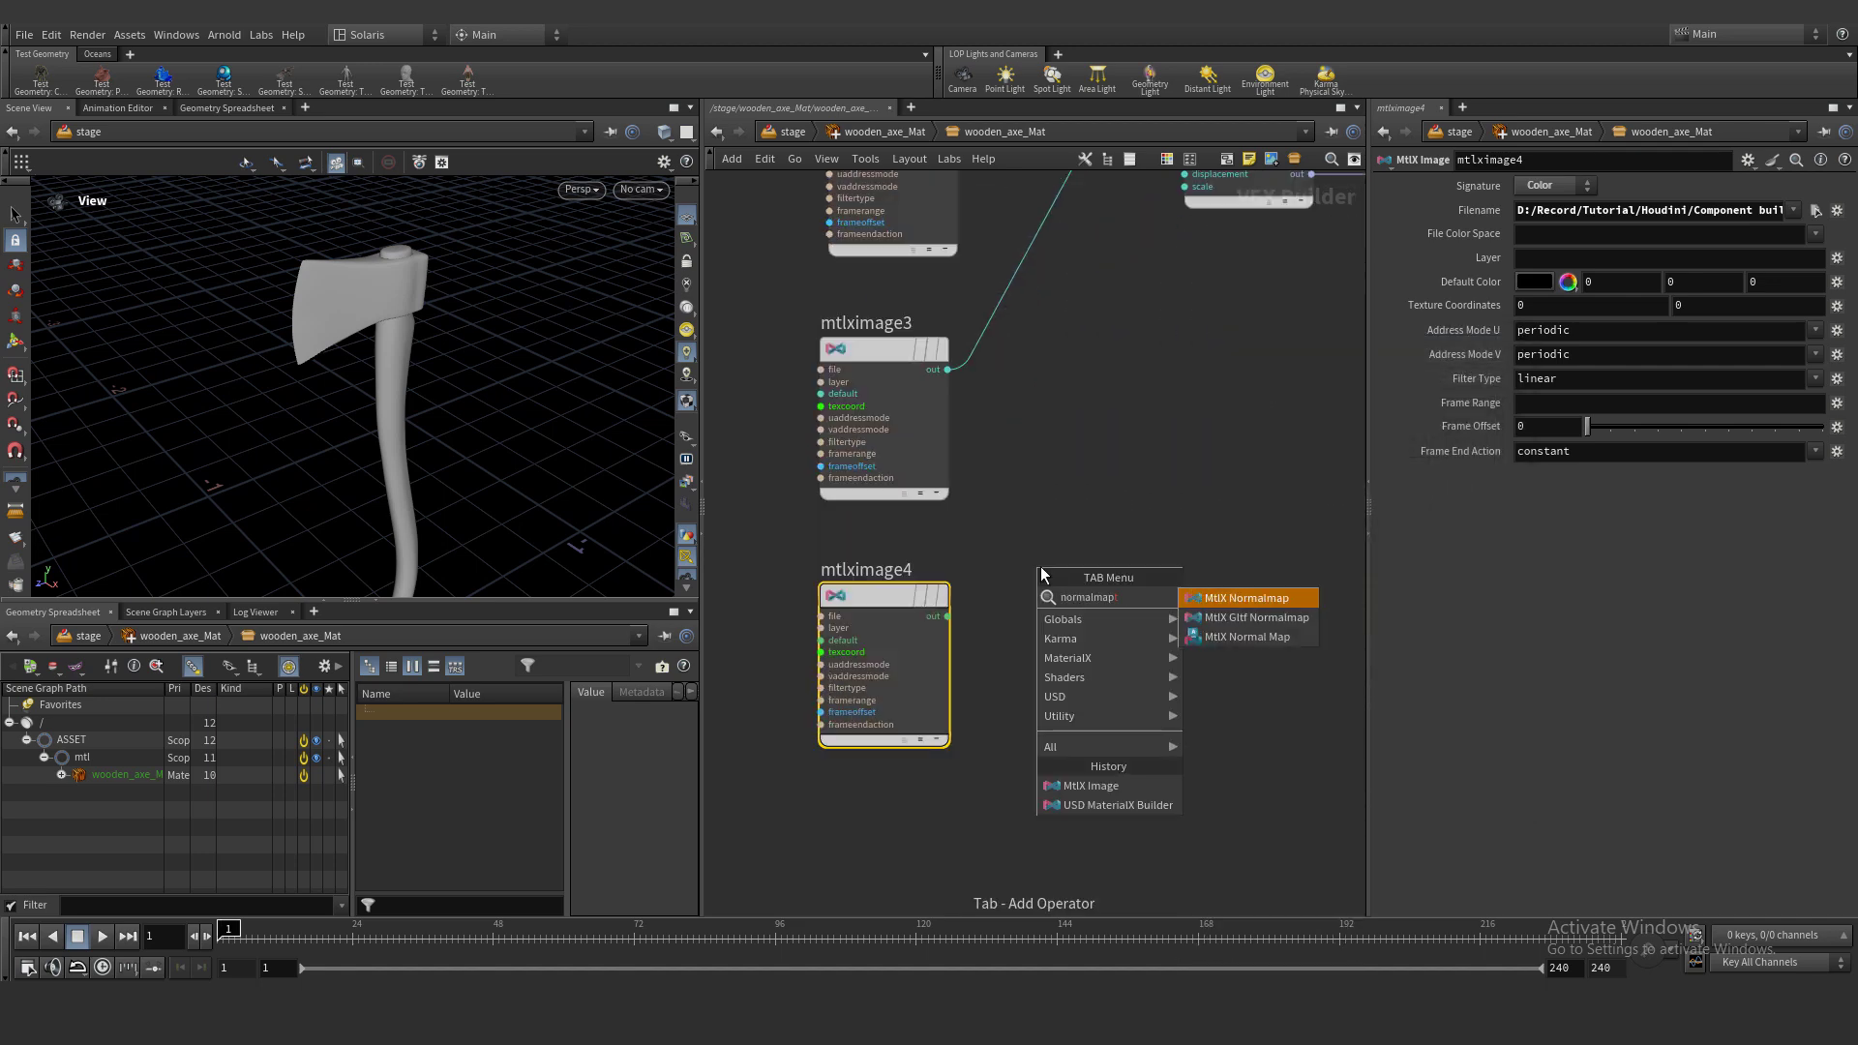
key("Return")
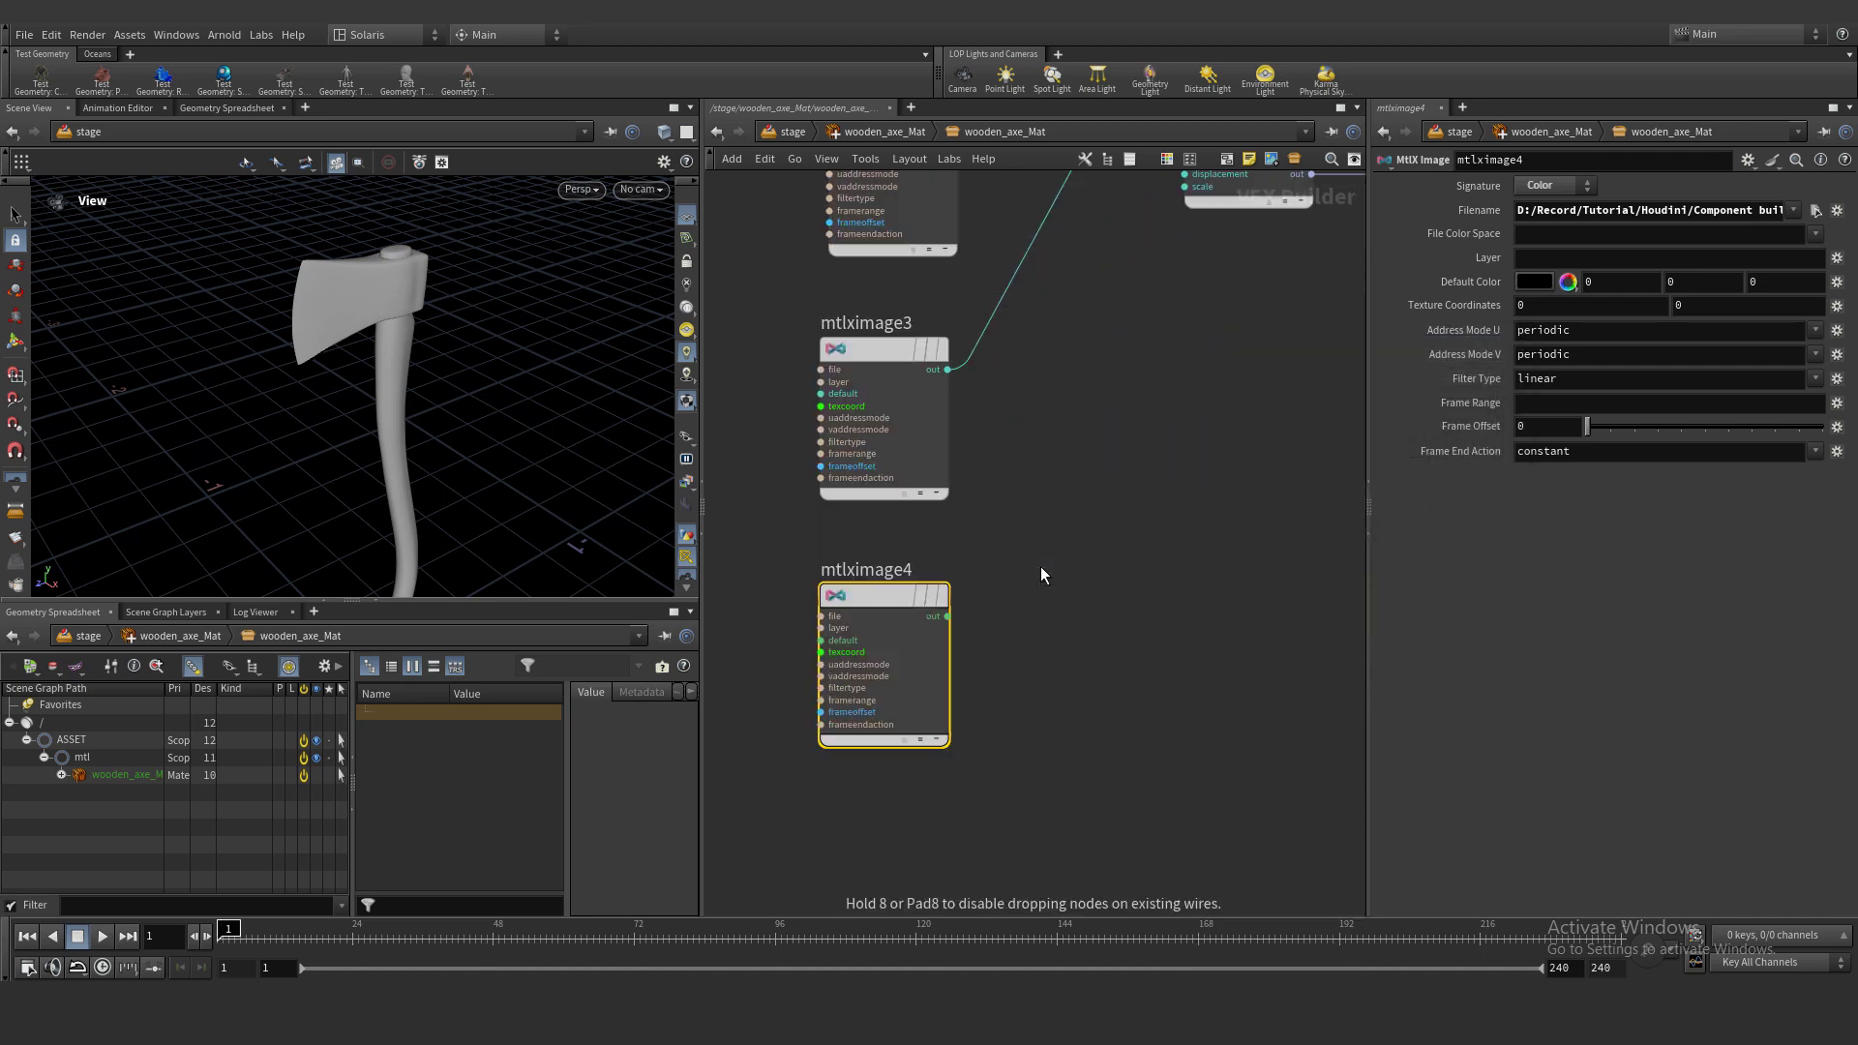
scroll(1041, 566, "up", 1)
left_click(1069, 587)
left_click_drag(985, 611, 1047, 600)
Connect mtlxnormalmap1's output to the Normal input in the standard surface's Geometry group
scroll(1240, 401, "down", 1)
middle_click_drag(1241, 400, 981, 621)
left_click(947, 823)
left_click(1003, 279)
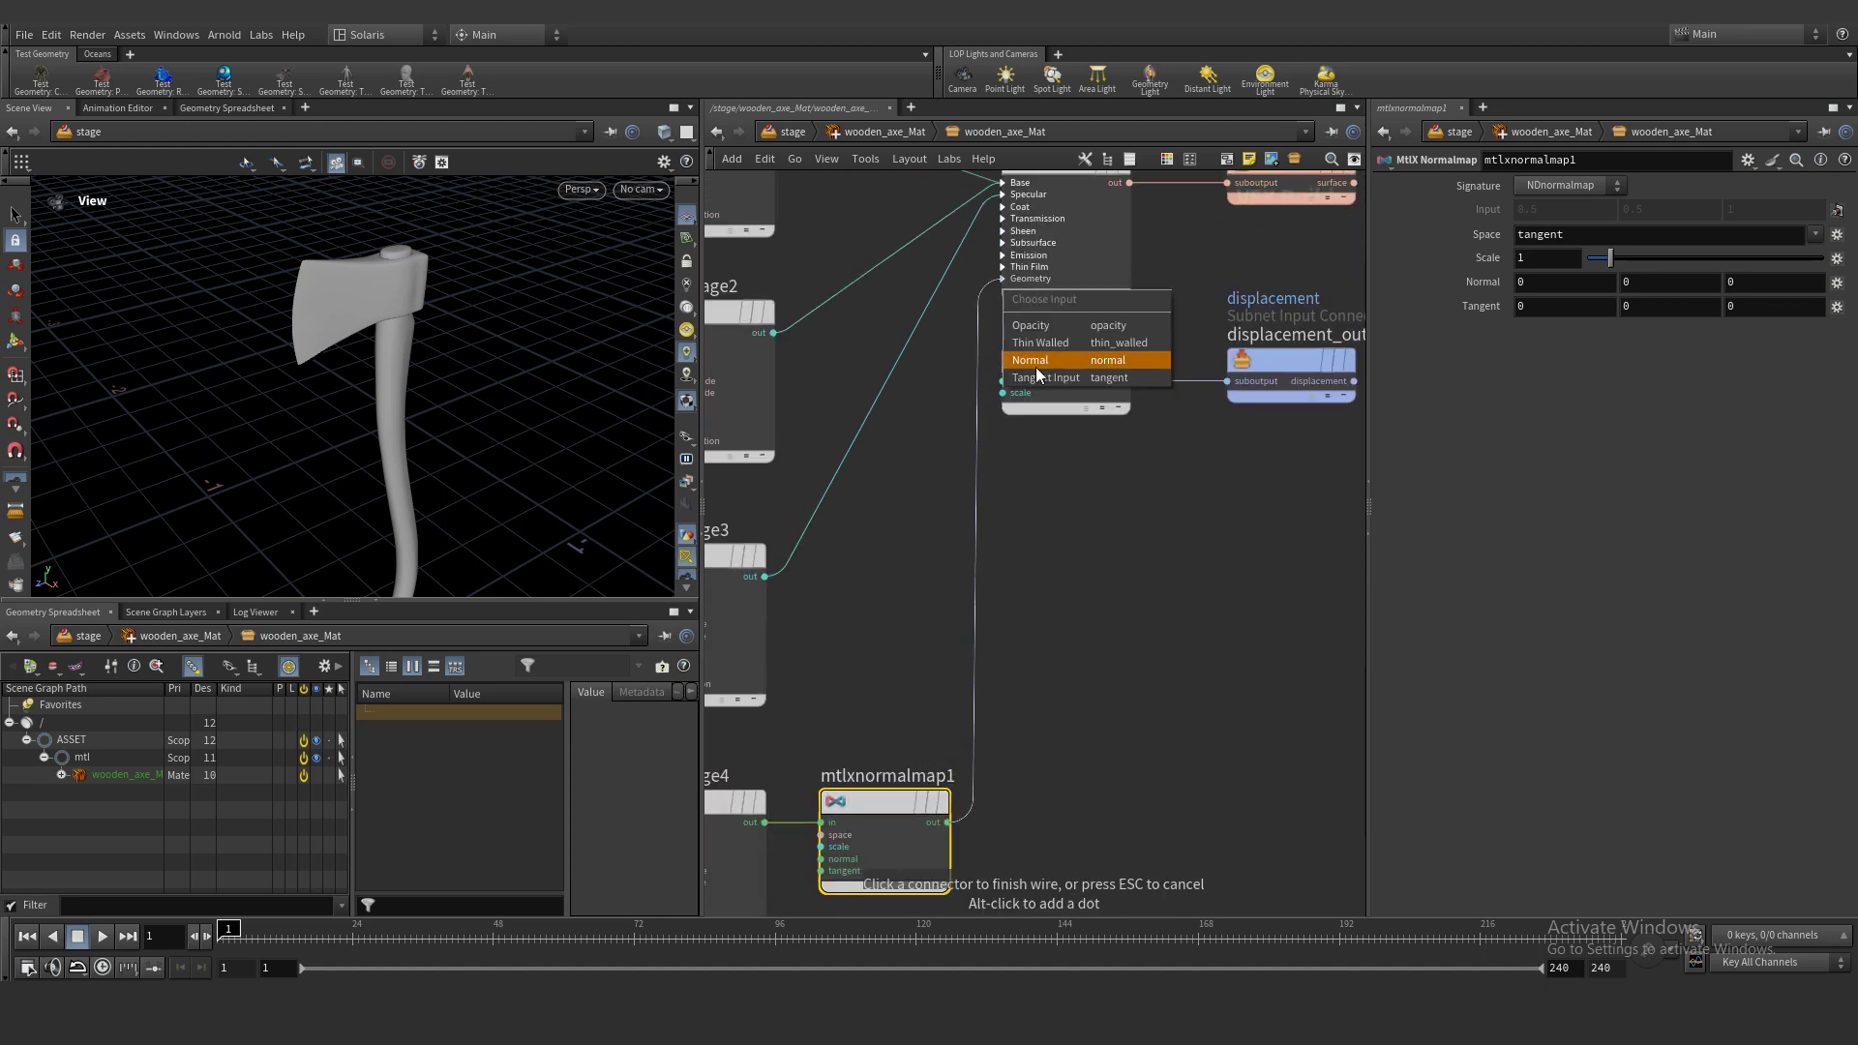
left_click(1032, 360)
Move the displacement node and displacement output together, away from the surface shading nodes
scroll(1054, 504, "down", 3)
left_click_drag(1205, 427, 1213, 422)
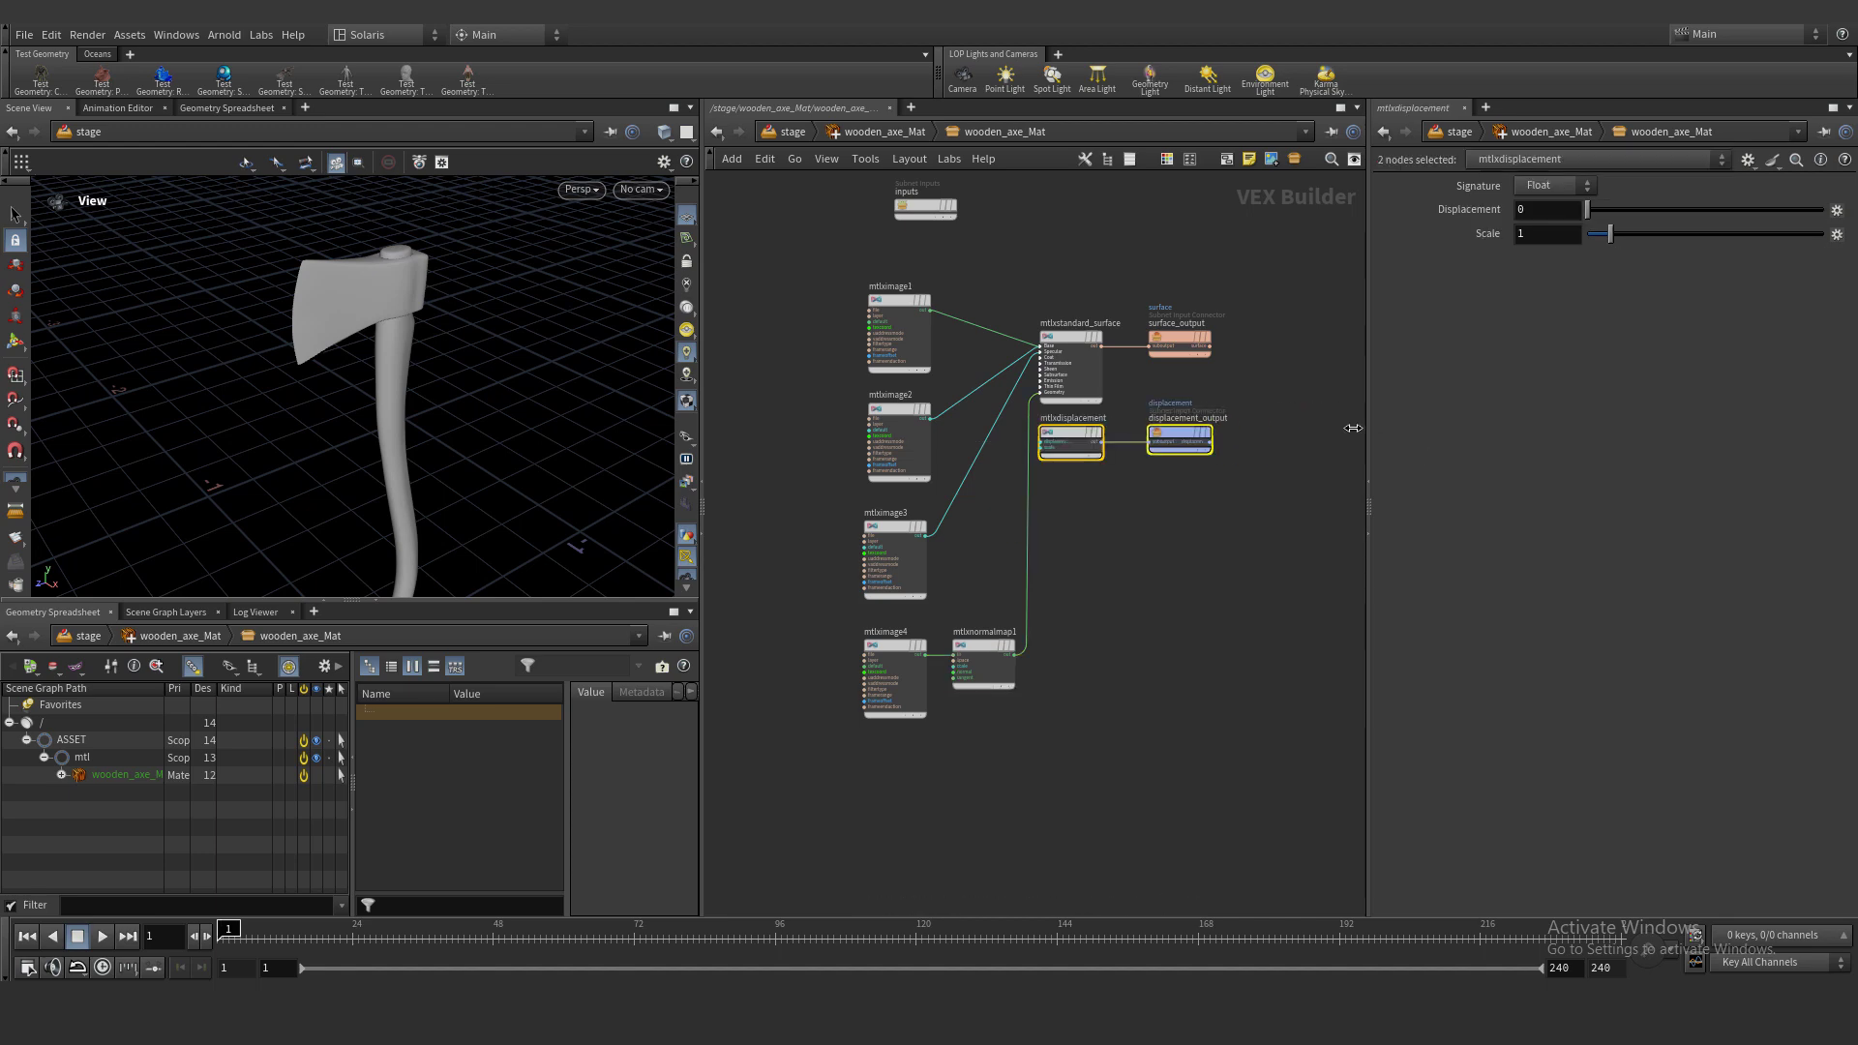
scroll(1205, 428, "down", 3)
middle_click_drag(1206, 429, 1070, 490)
left_click_drag(1057, 495, 1204, 456)
scroll(1018, 595, "up", 3)
middle_click_drag(1018, 594, 1078, 595)
scroll(1082, 486, "down", 2)
middle_click_drag(1074, 482, 1129, 515)
Return to the stage network, display componentmaterial1 and examine the textured axe up close with Karma XPU
left_click(790, 131)
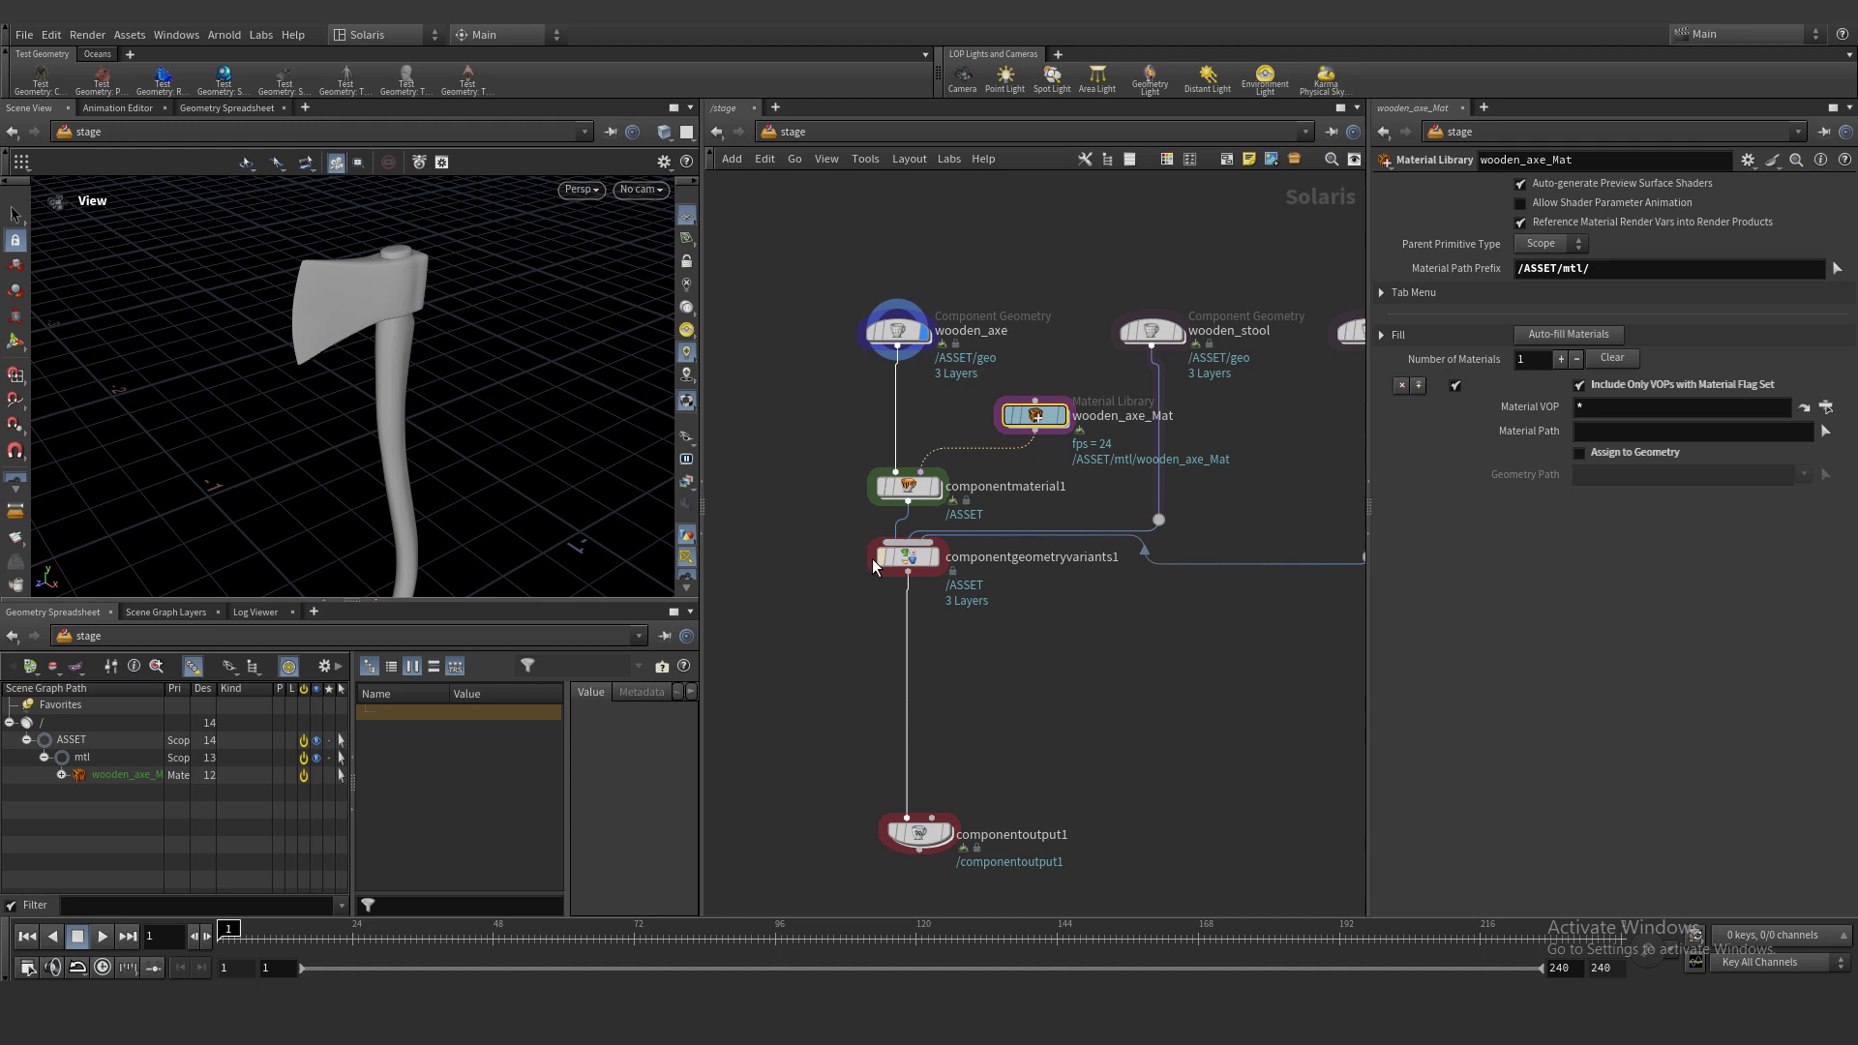
scroll(852, 494, "up", 2)
left_click(951, 473)
left_click_drag(378, 361, 403, 306)
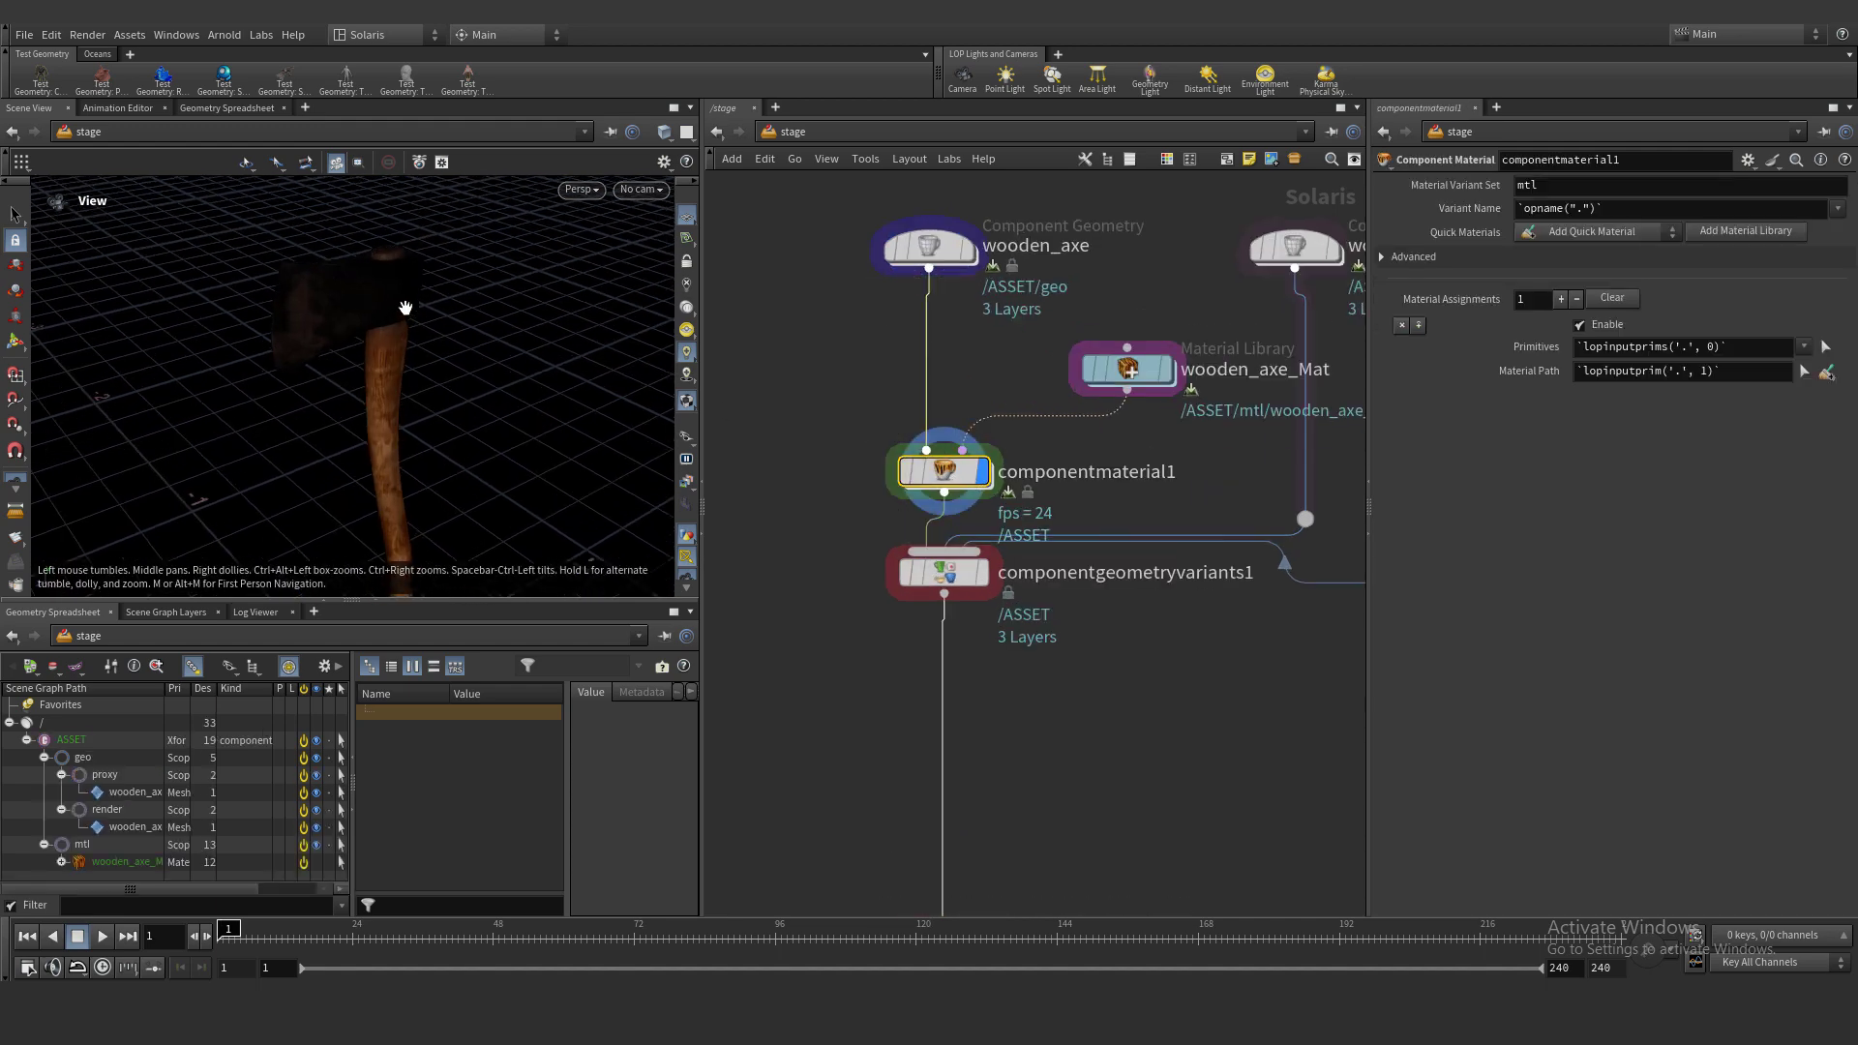
scroll(331, 358, "up", 3)
left_click_drag(332, 357, 581, 242)
left_click(581, 189)
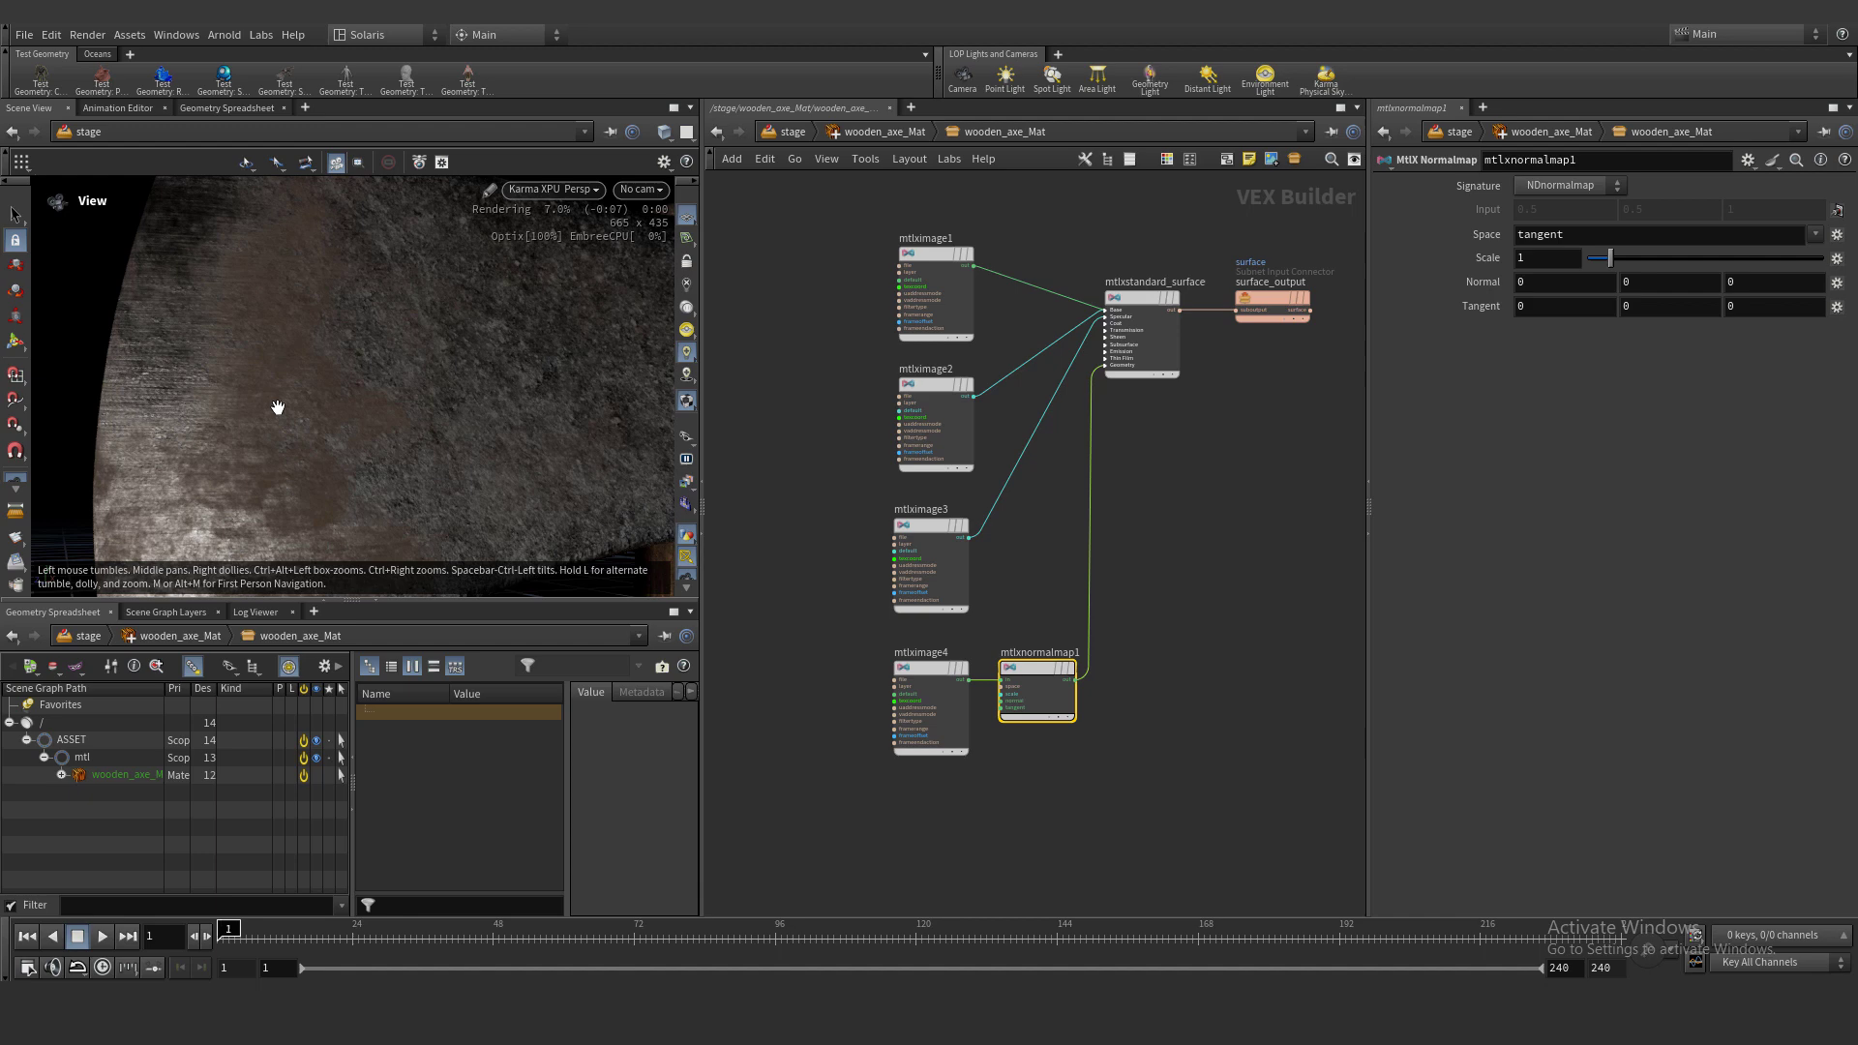
Compare the normal map's effect by setting mtlxnormalmap1's scale to 0 and back to 1
type("10")
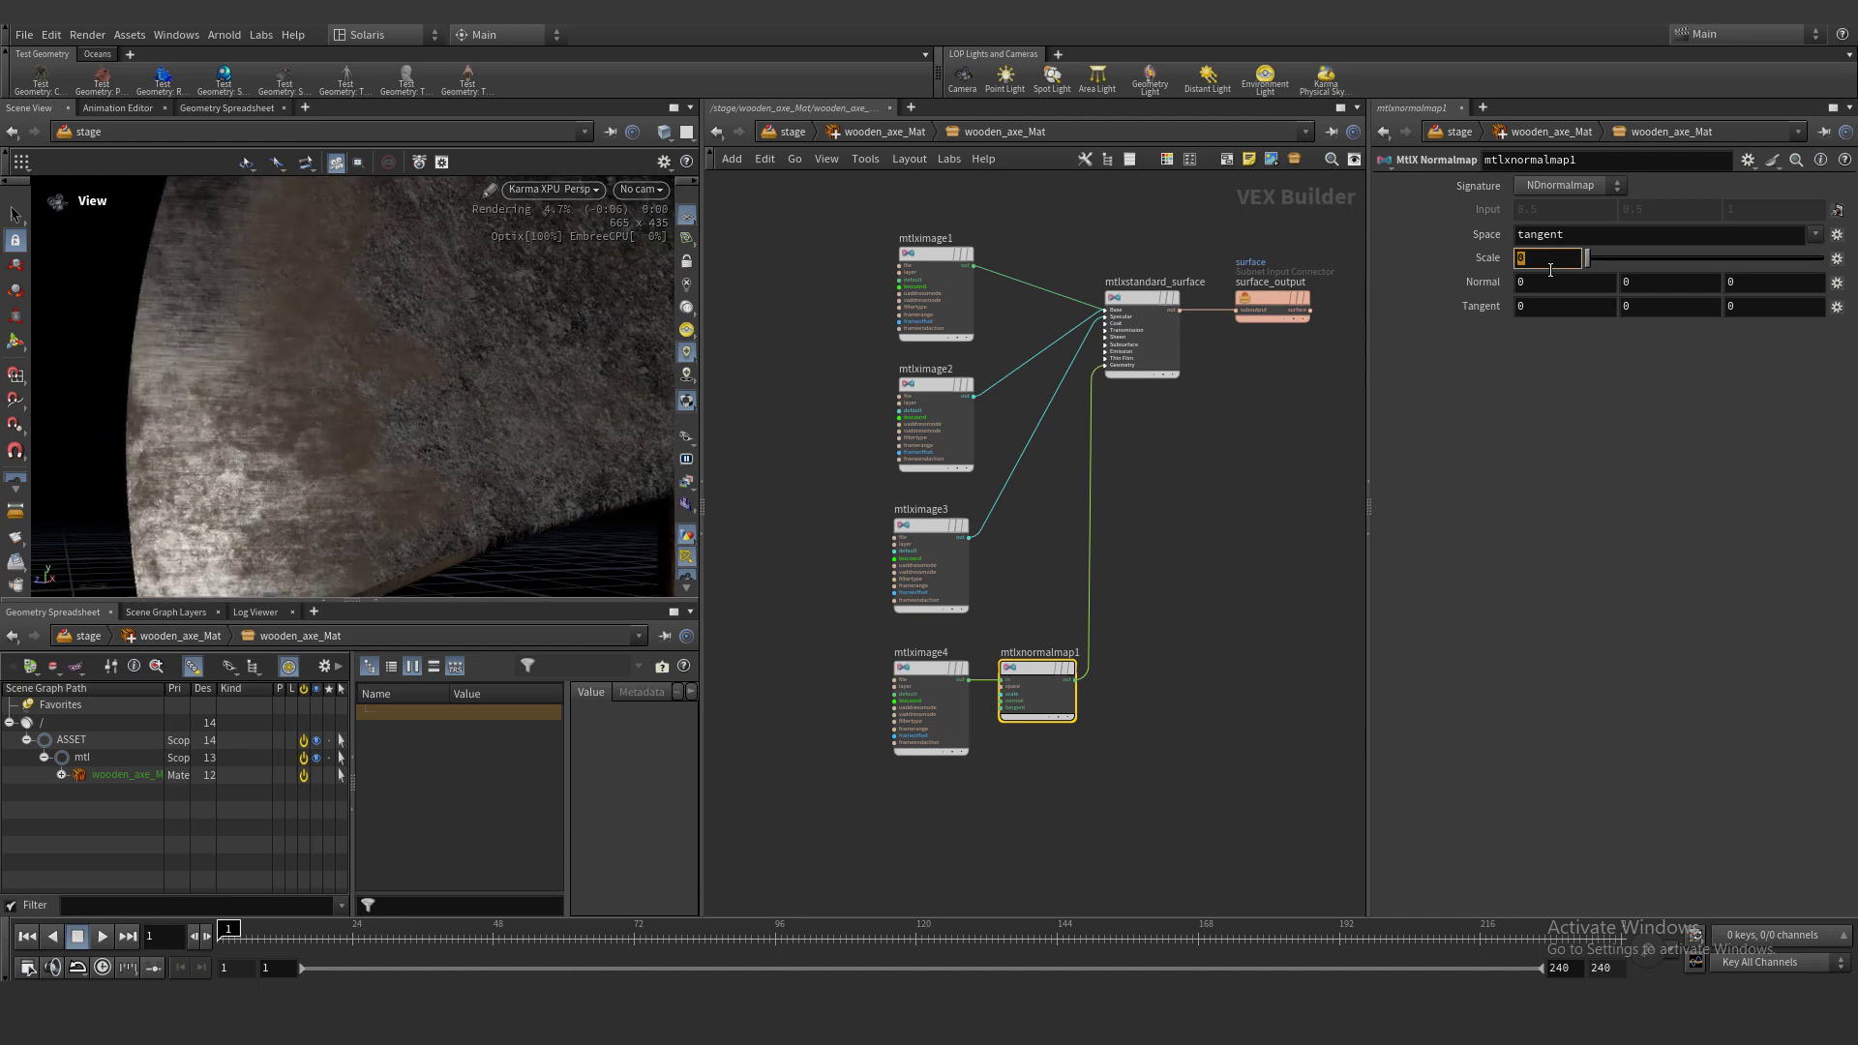
key("Return")
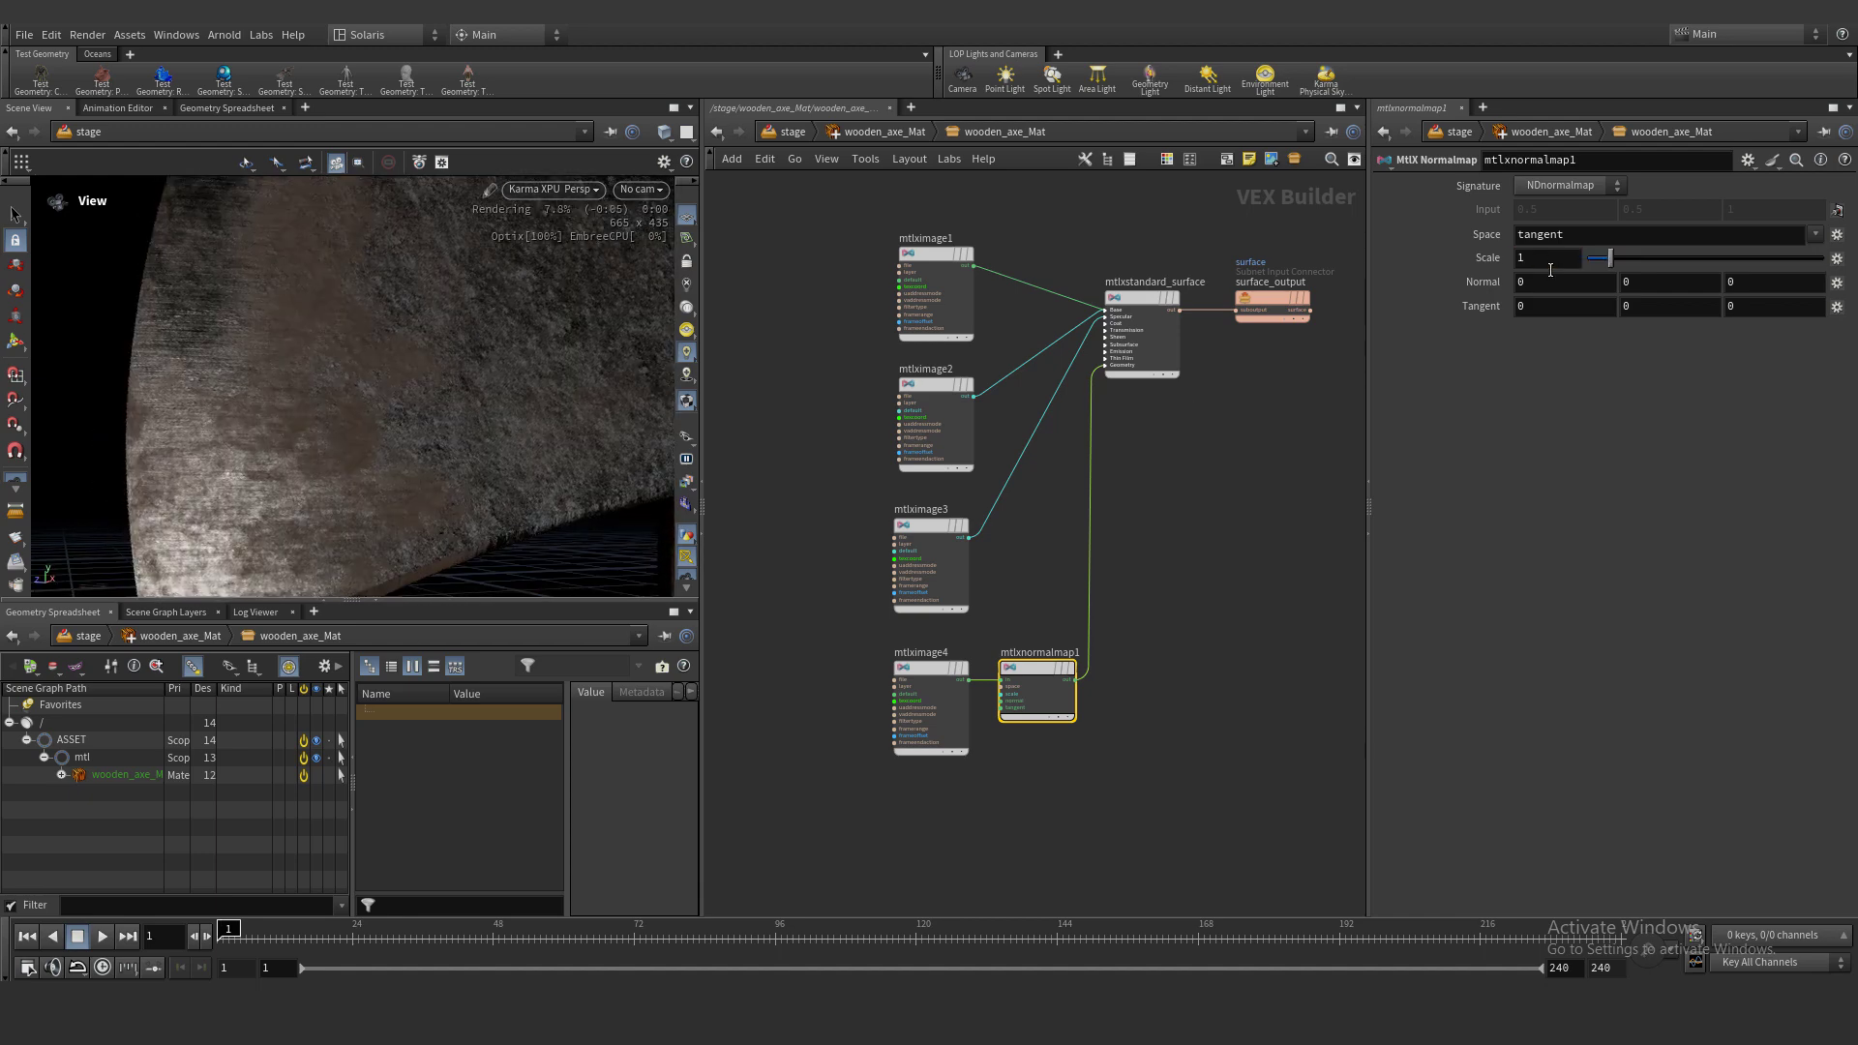
Switch the viewport back from Karma XPU, return to the stage network and reframe the whole axe
key("shift+t")
left_click(774, 132)
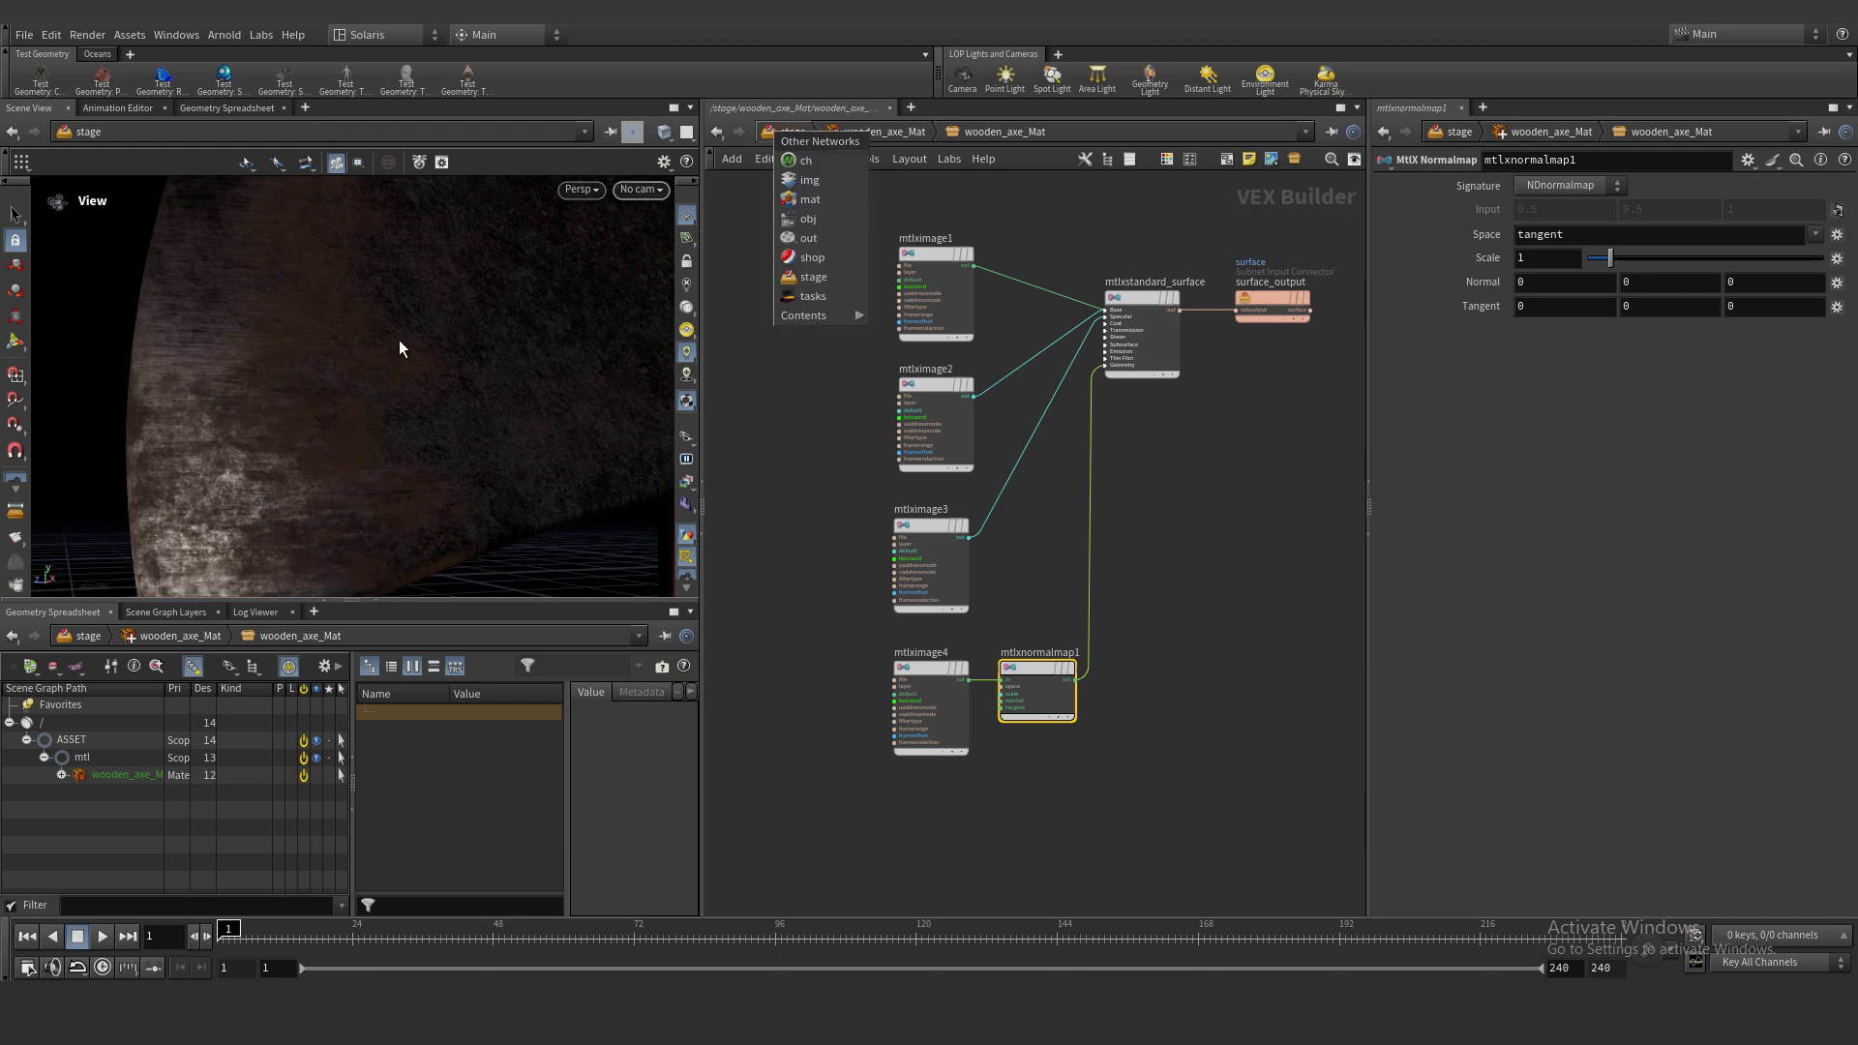
left_click(726, 126)
left_click(770, 132)
key("space+h")
left_click_drag(423, 382, 371, 313)
scroll(373, 293, "up", 5)
scroll(1039, 386, "down", 3)
Move the wooden_axe, wooden_axe_Mat and componentmaterial1 nodes together, away from the wooden_stool geometry
middle_click_drag(1050, 392, 877, 452)
middle_click_drag(916, 329, 988, 353)
left_click_drag(788, 317, 997, 529)
left_click_drag(985, 460, 889, 395)
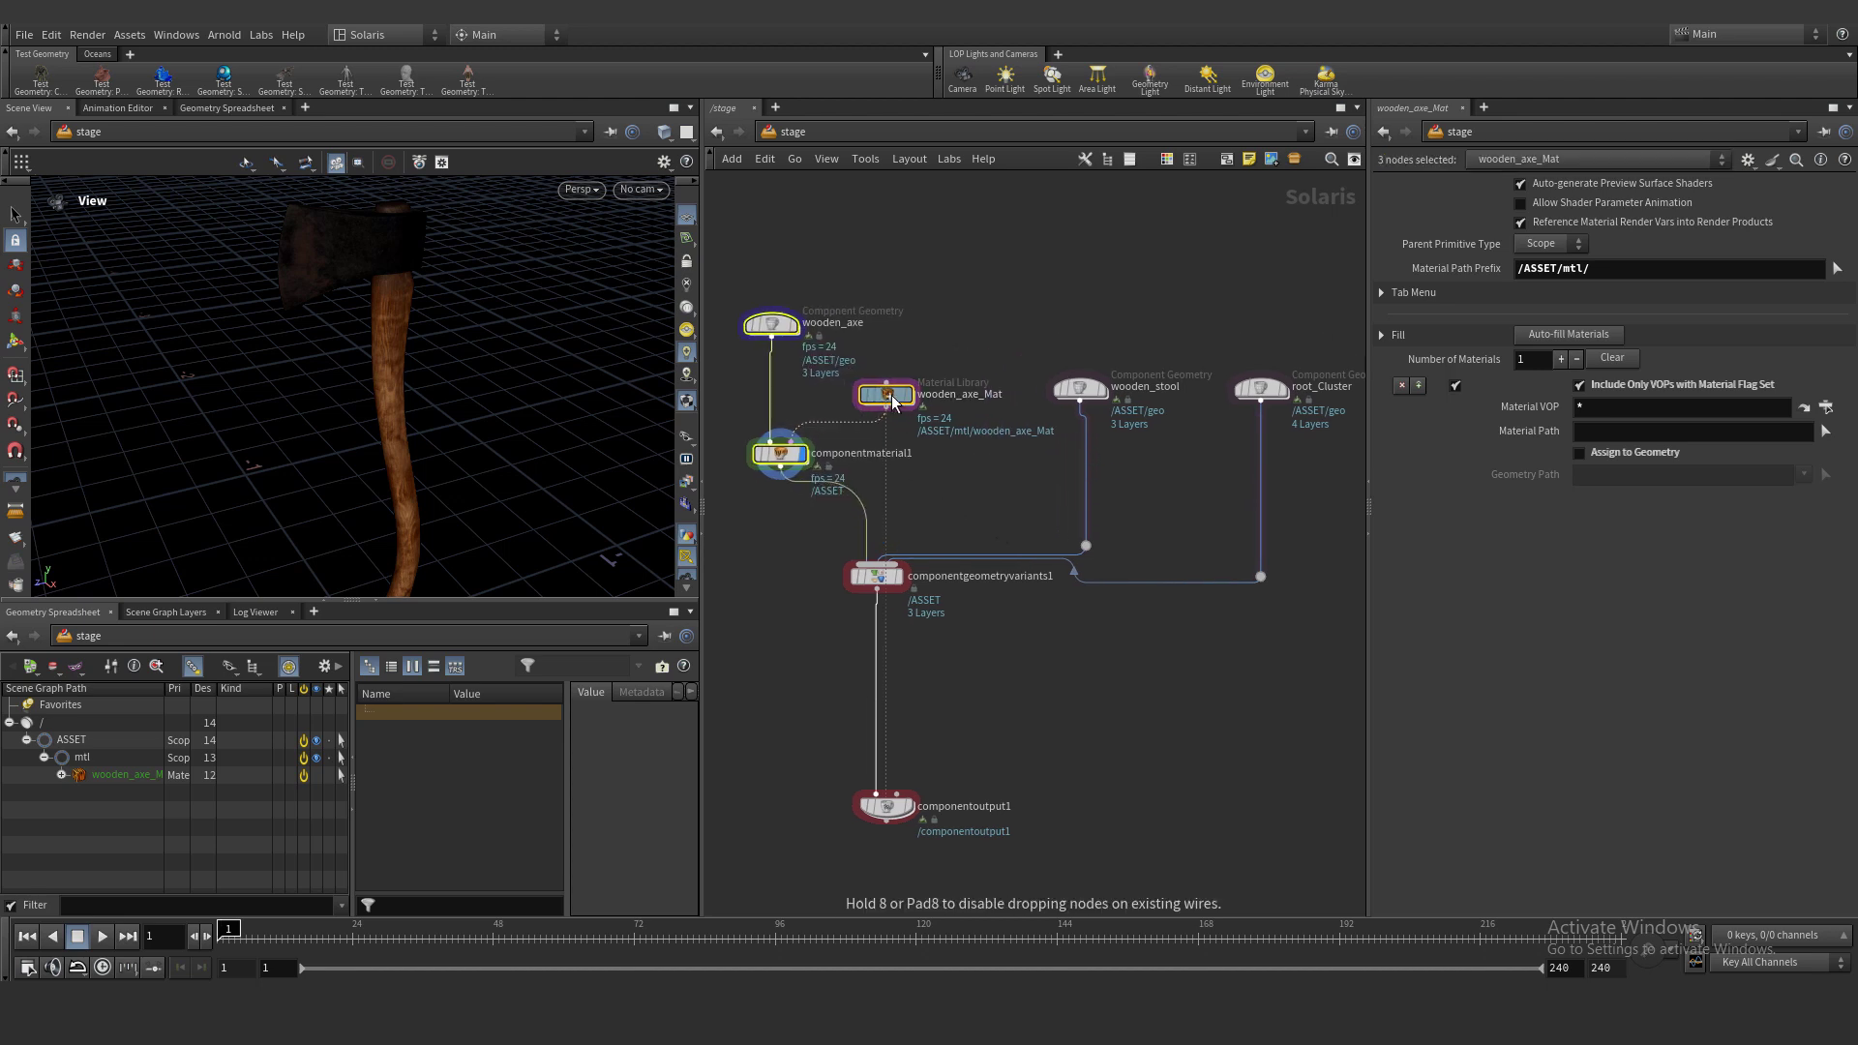
left_click(1042, 431)
Duplicate wooden_axe_Mat with componentmaterial1 and insert the copied component material into the wooden_stool output wire
middle_click_drag(866, 497, 958, 487)
left_click_drag(975, 398, 1005, 377)
middle_click_drag(1000, 382, 909, 408)
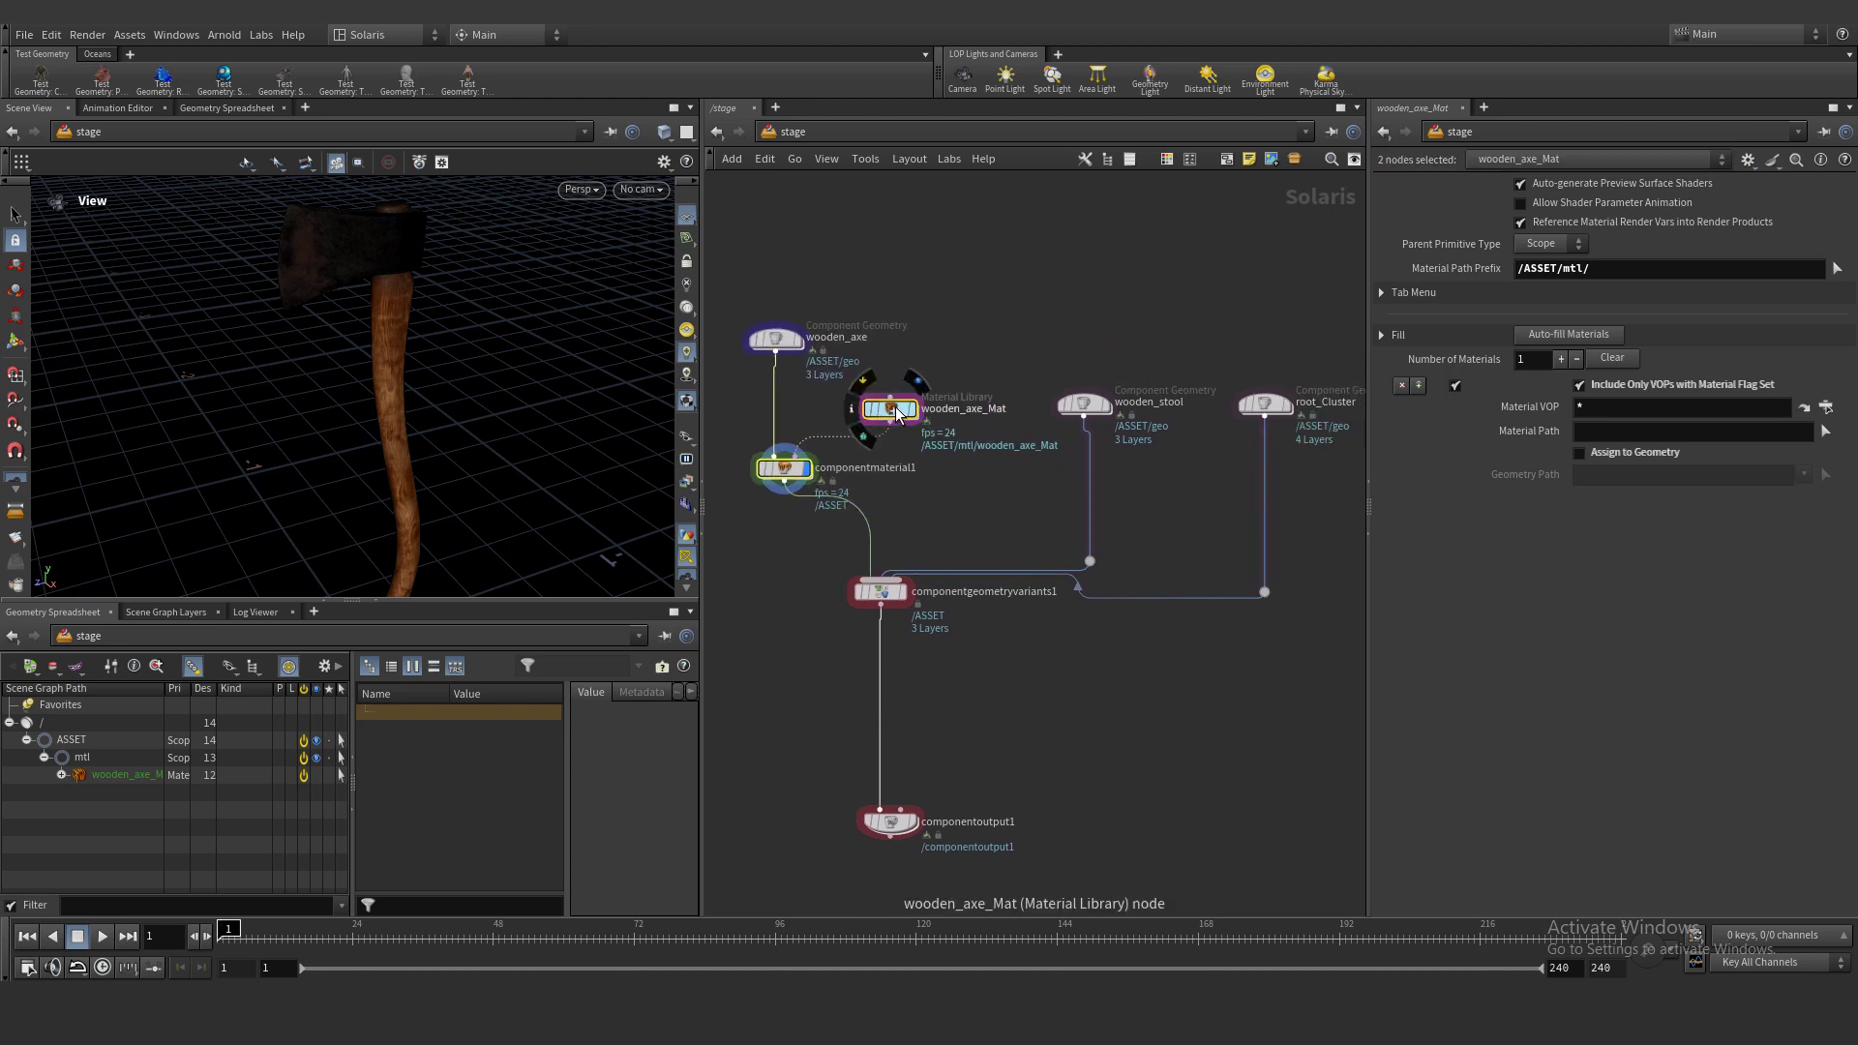
left_click_drag(892, 407, 1198, 474, "alt")
left_click(1149, 481)
left_click_drag(1101, 520, 1100, 529)
left_click(1125, 407)
Move root_Cluster and its wire dot farther from the stool nodes to make room
middle_click_drag(1151, 418, 1075, 458)
left_click_drag(1211, 352, 1154, 631)
left_click_drag(1174, 607, 1288, 607)
middle_click_drag(1181, 467, 1094, 449)
Rename the duplicated material library as wooden_stool_mat
scroll(1094, 449, "up", 1)
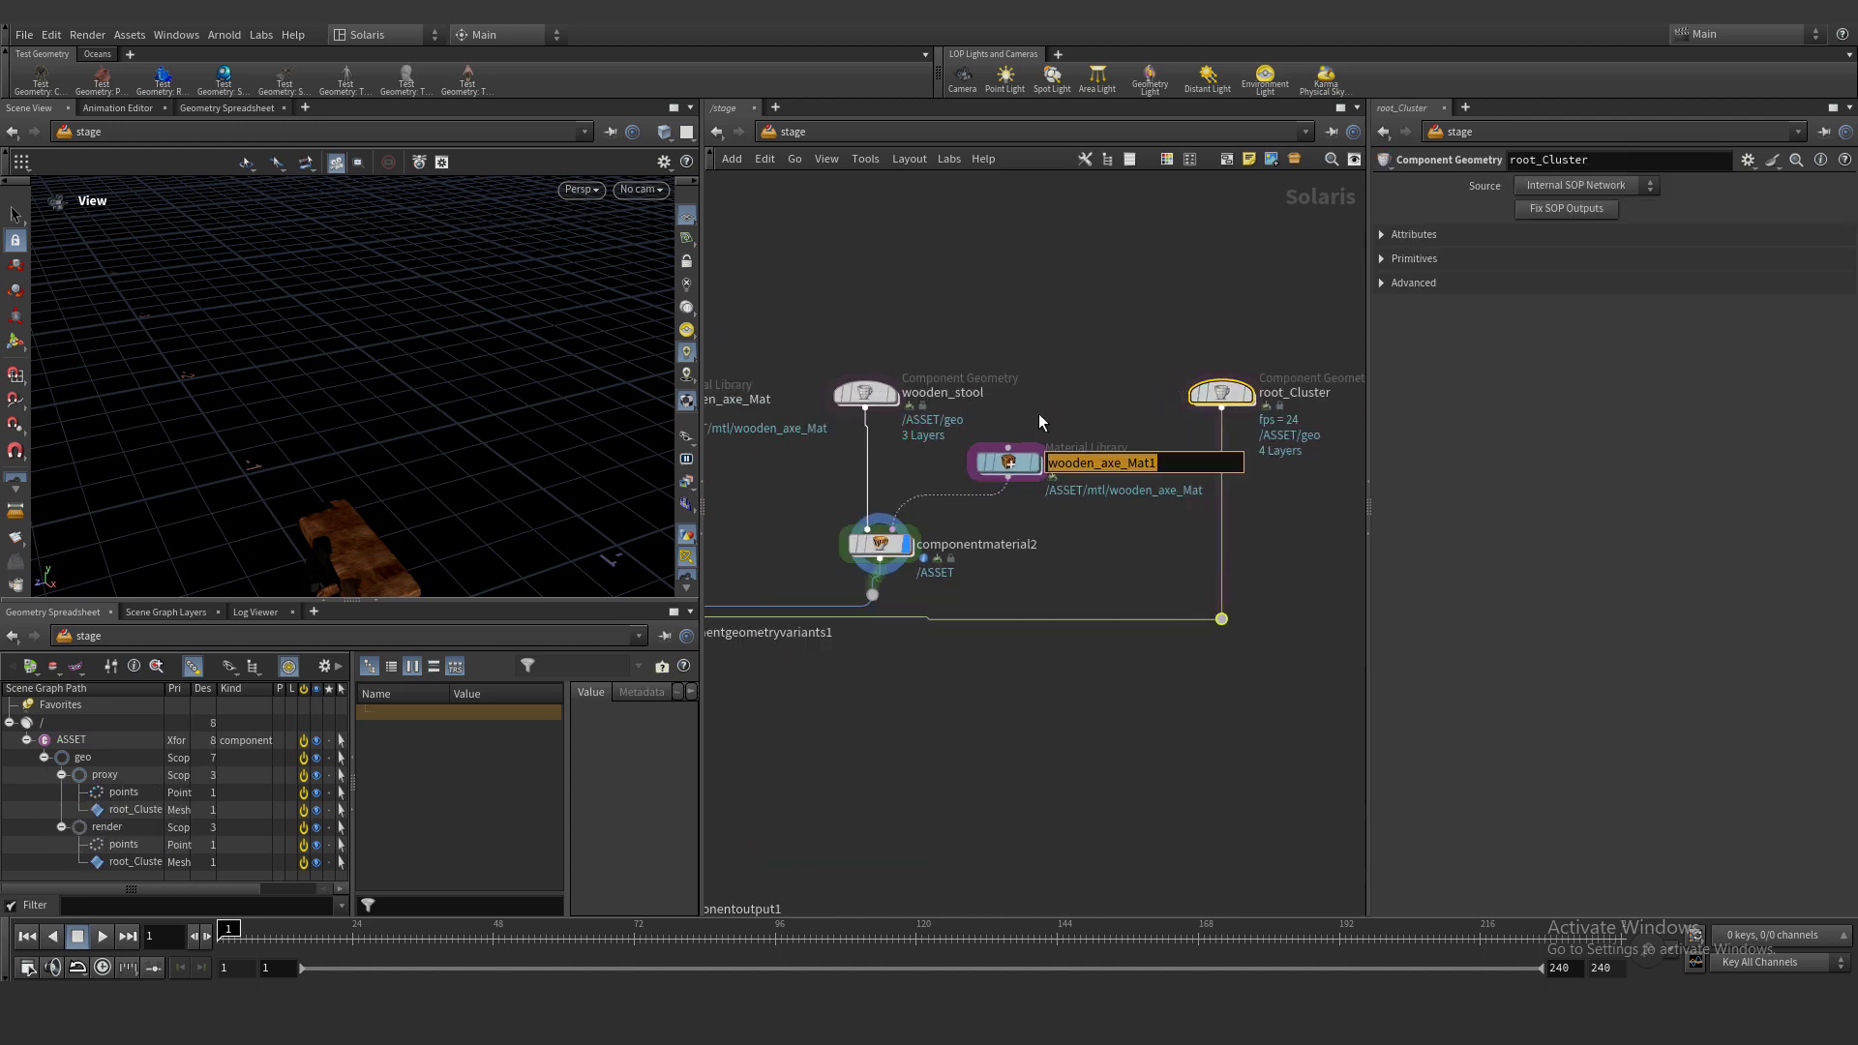
left_click(1106, 461)
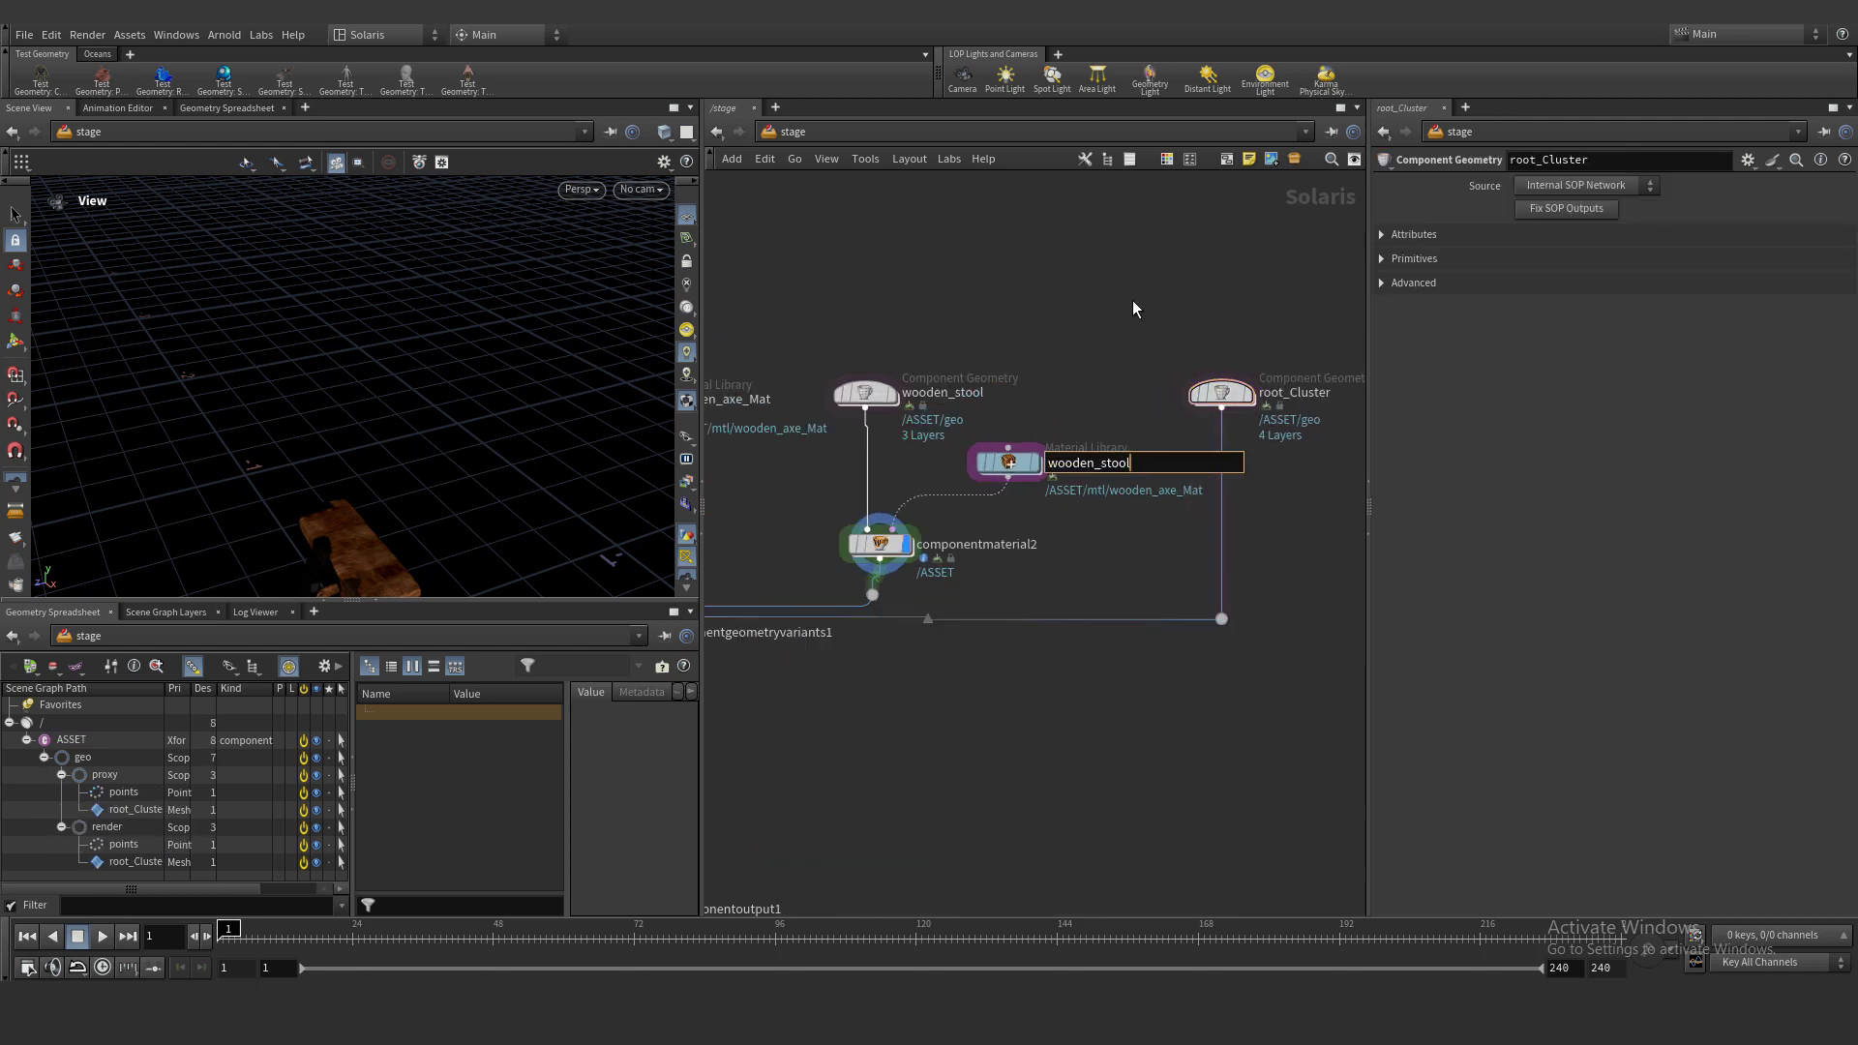
type("_mat")
key("Return")
Display the wooden_stool geometry and frame it in the viewport
middle_click_drag(816, 453, 871, 428)
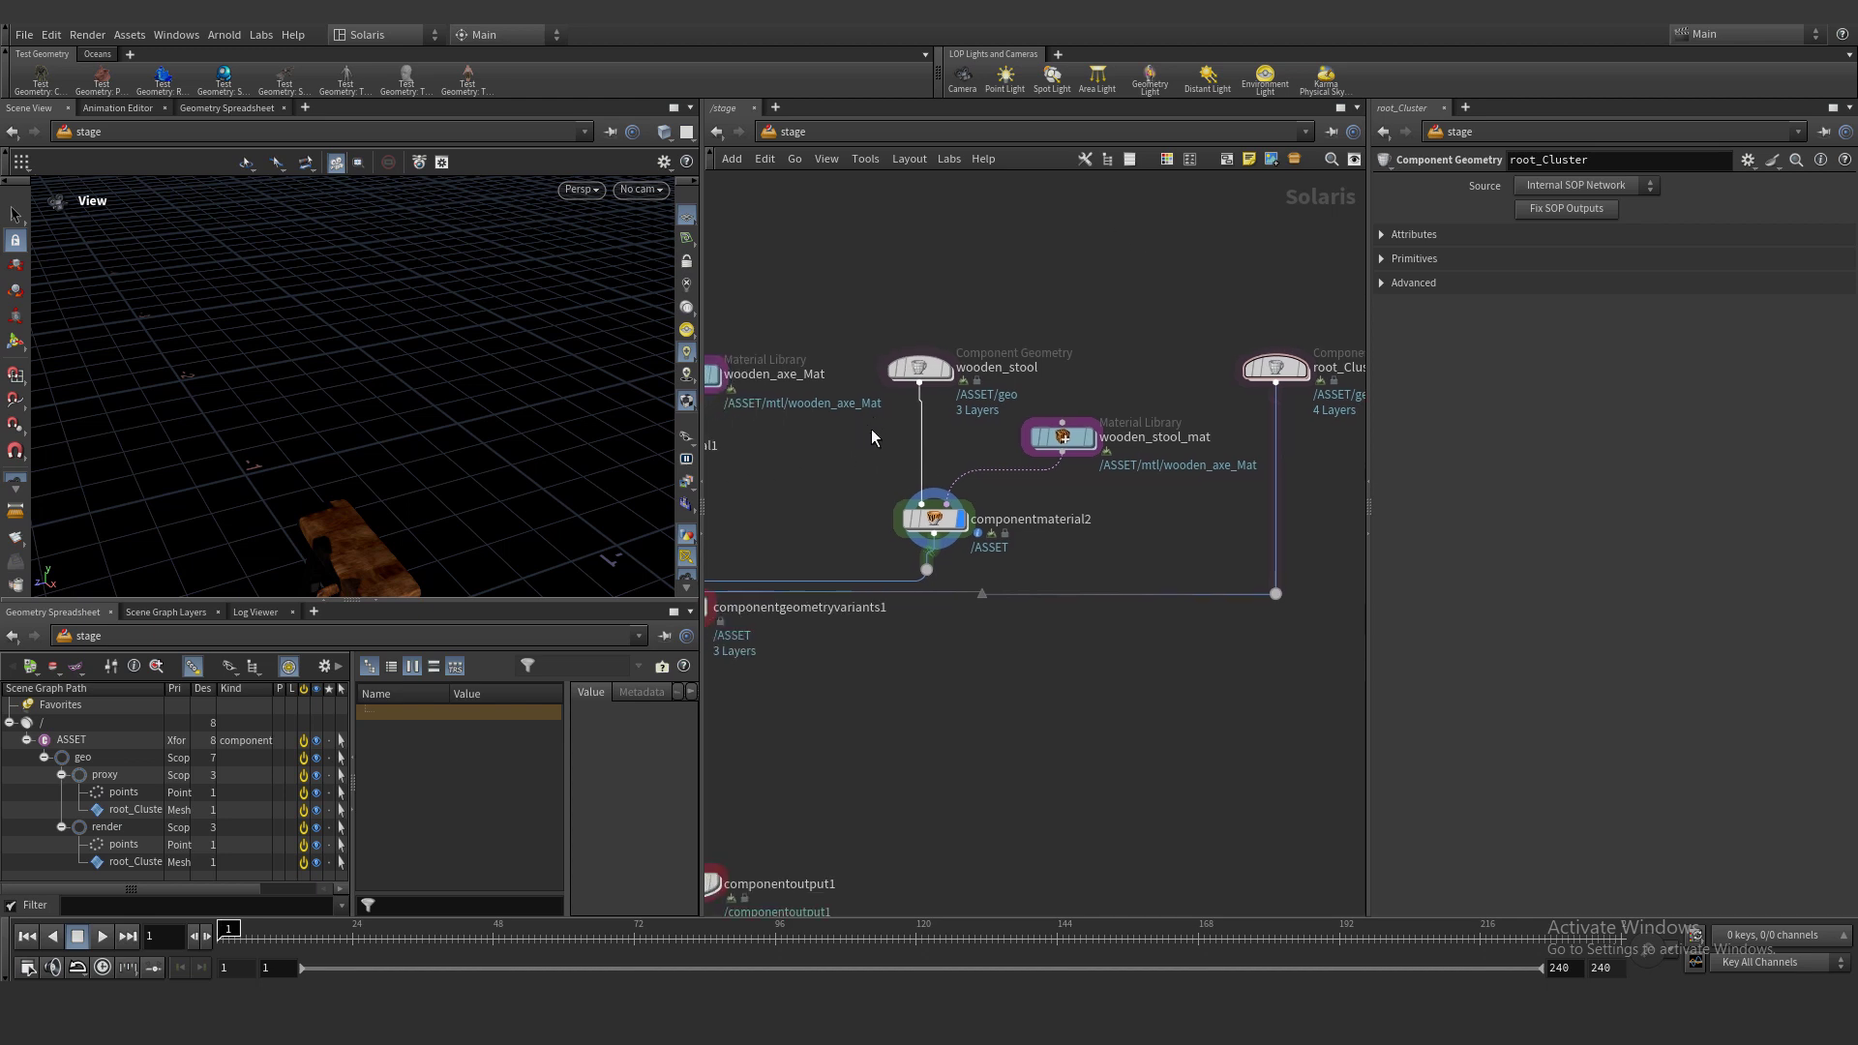
left_click_drag(851, 498, 941, 554)
key("space+f")
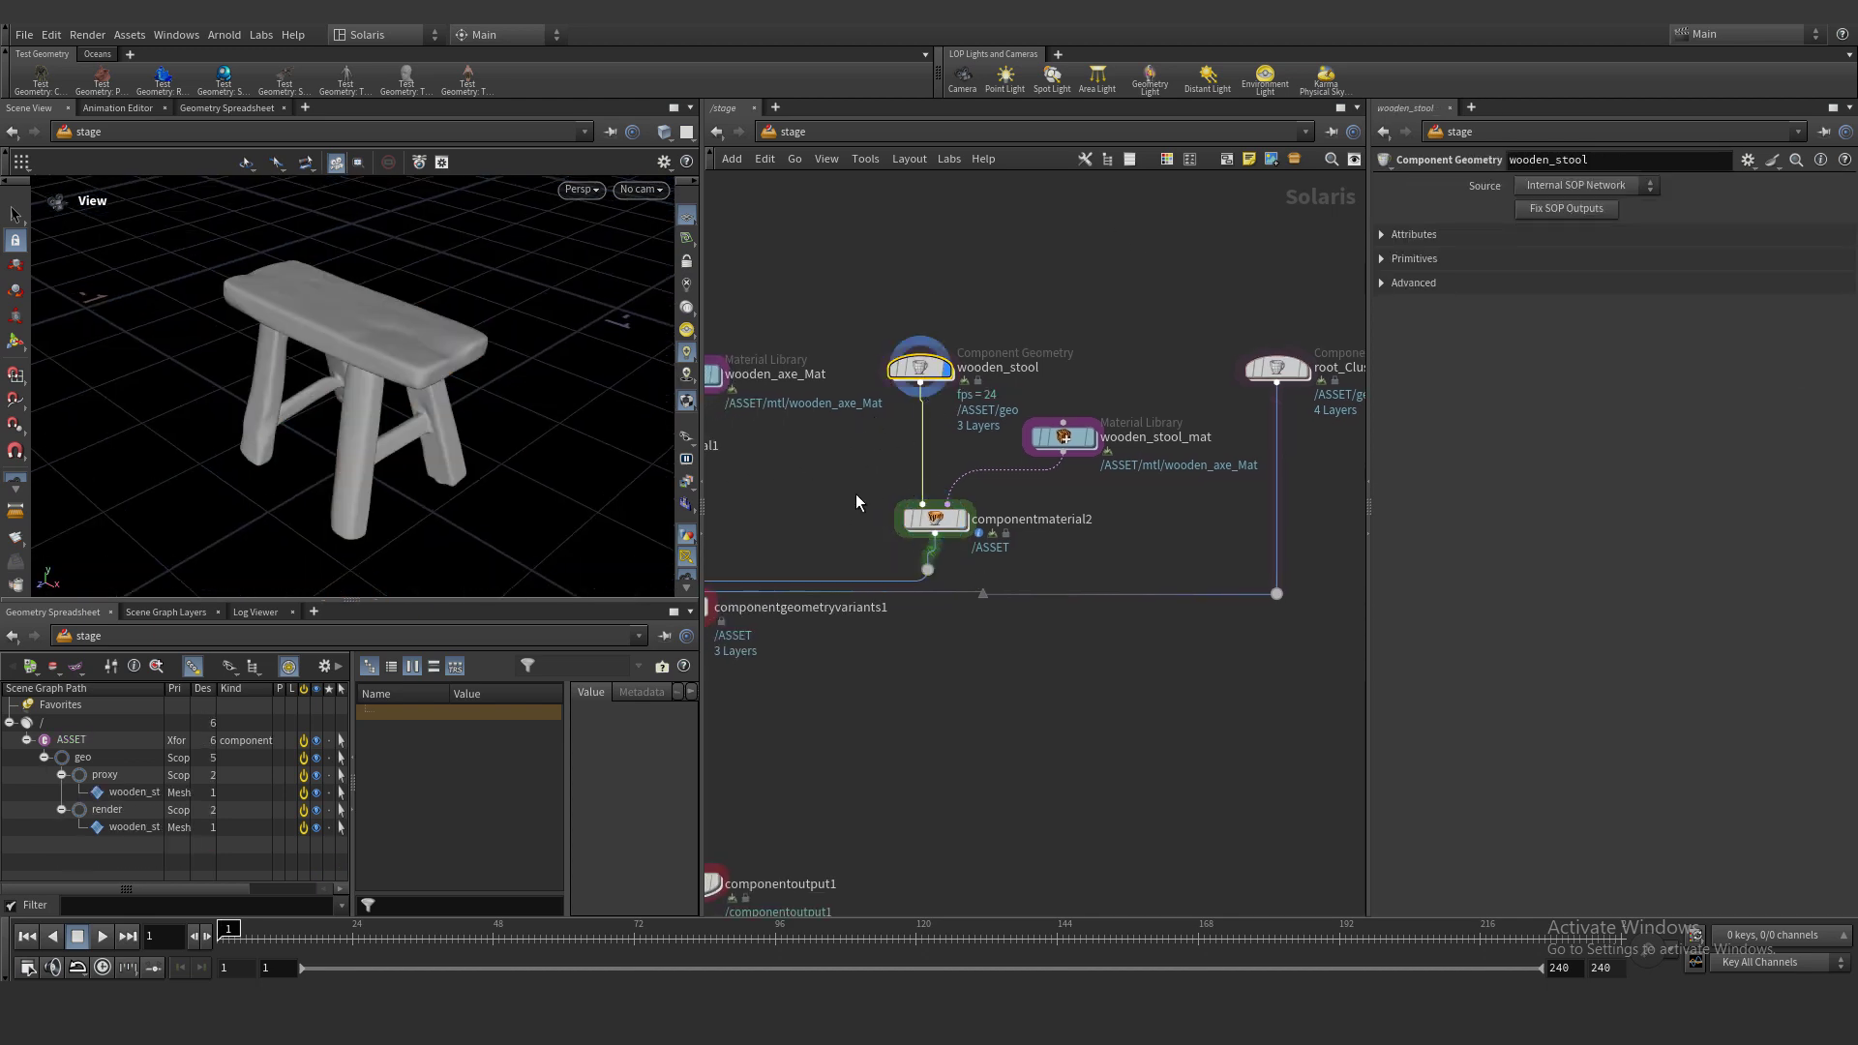
Rename the stool's material library as wooden_stool_Mat
type("wooden_stool")
key("Return")
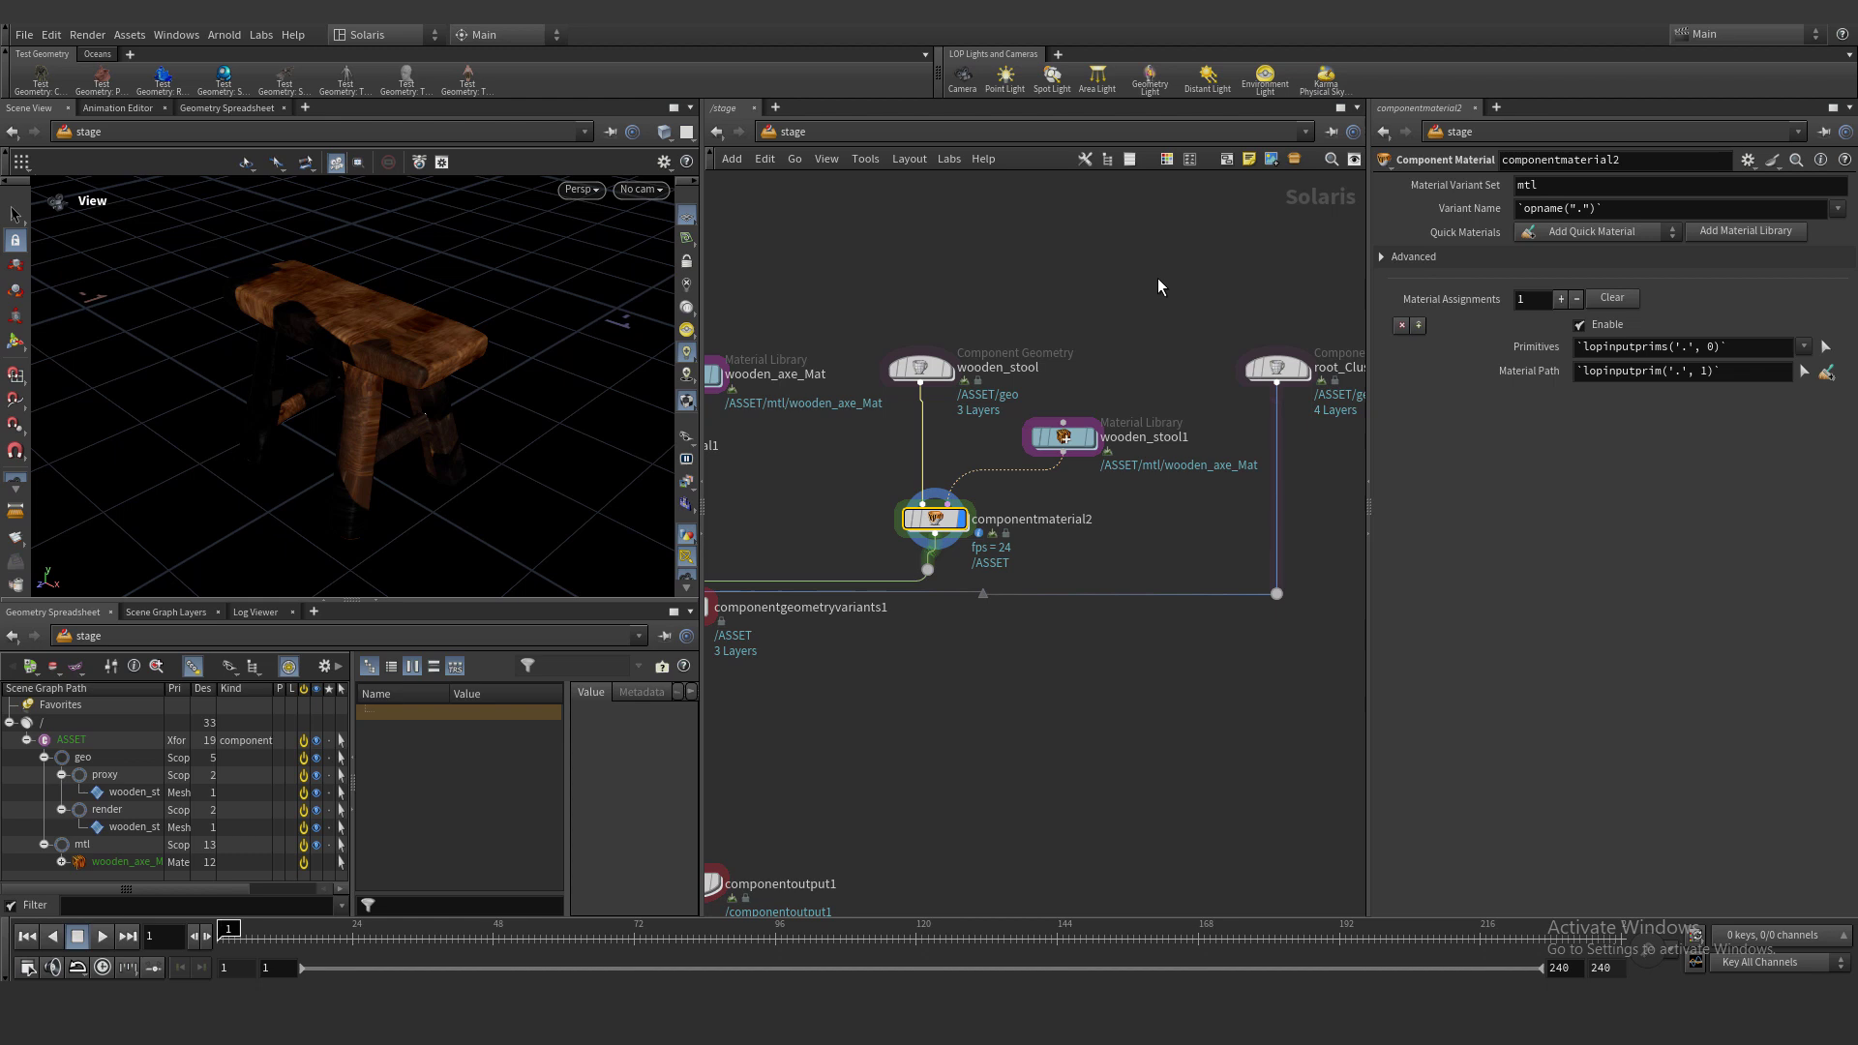
left_click(1157, 279)
left_click(1128, 445)
type("wooden_stool_")
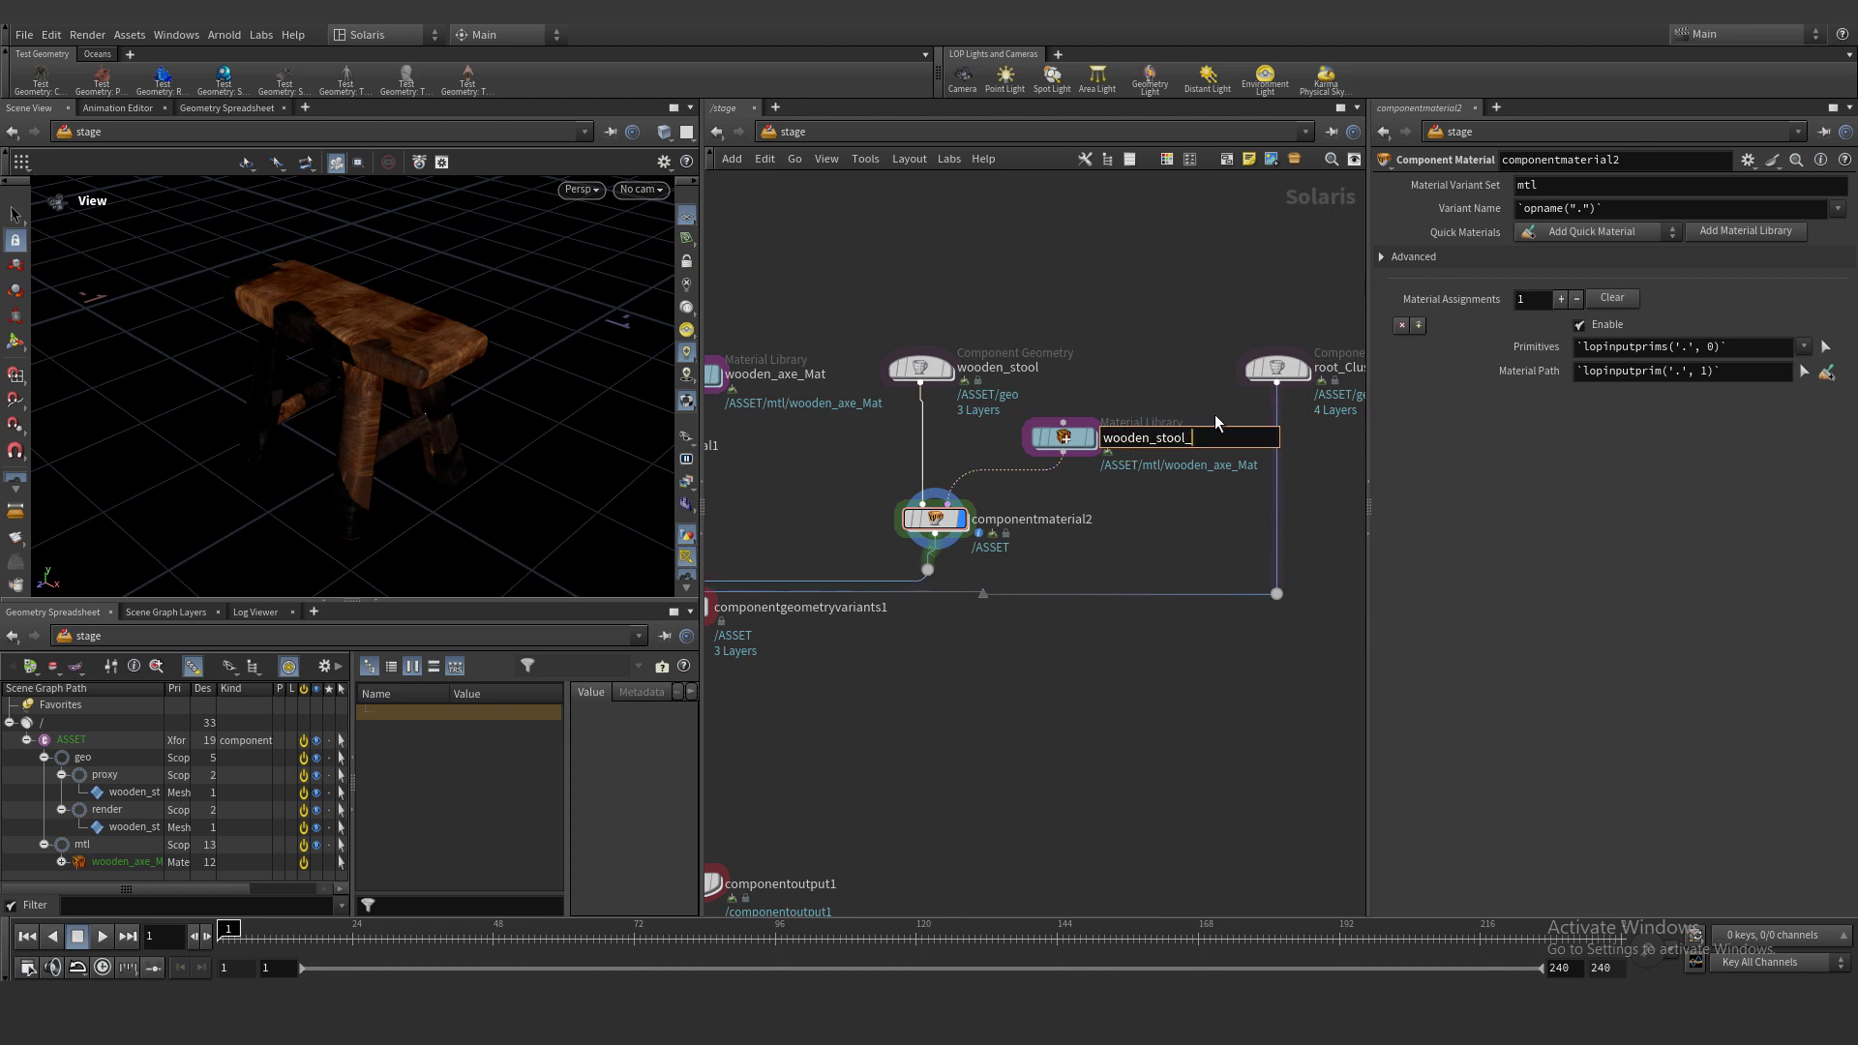
type("Mat")
key("Return")
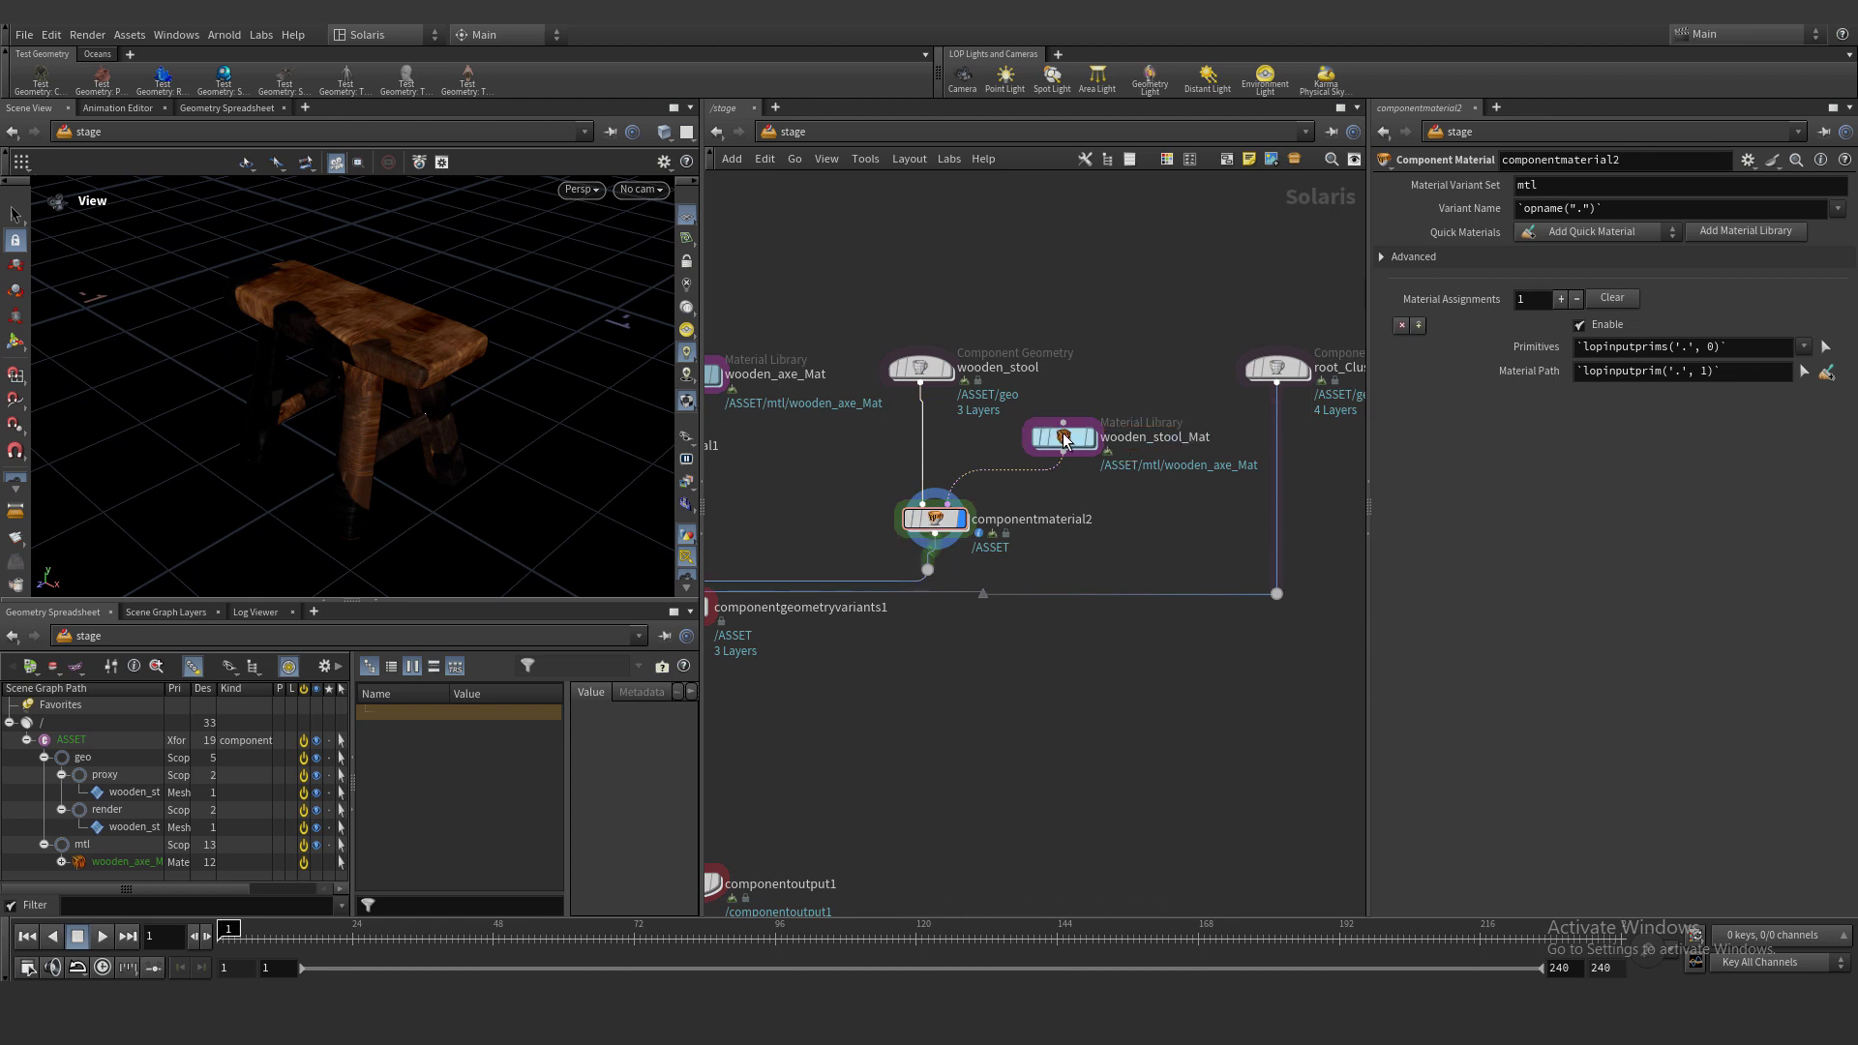
Open the stool's material library and rename its MaterialX subnetwork as wooden_stool_Mat
double_click(1062, 437)
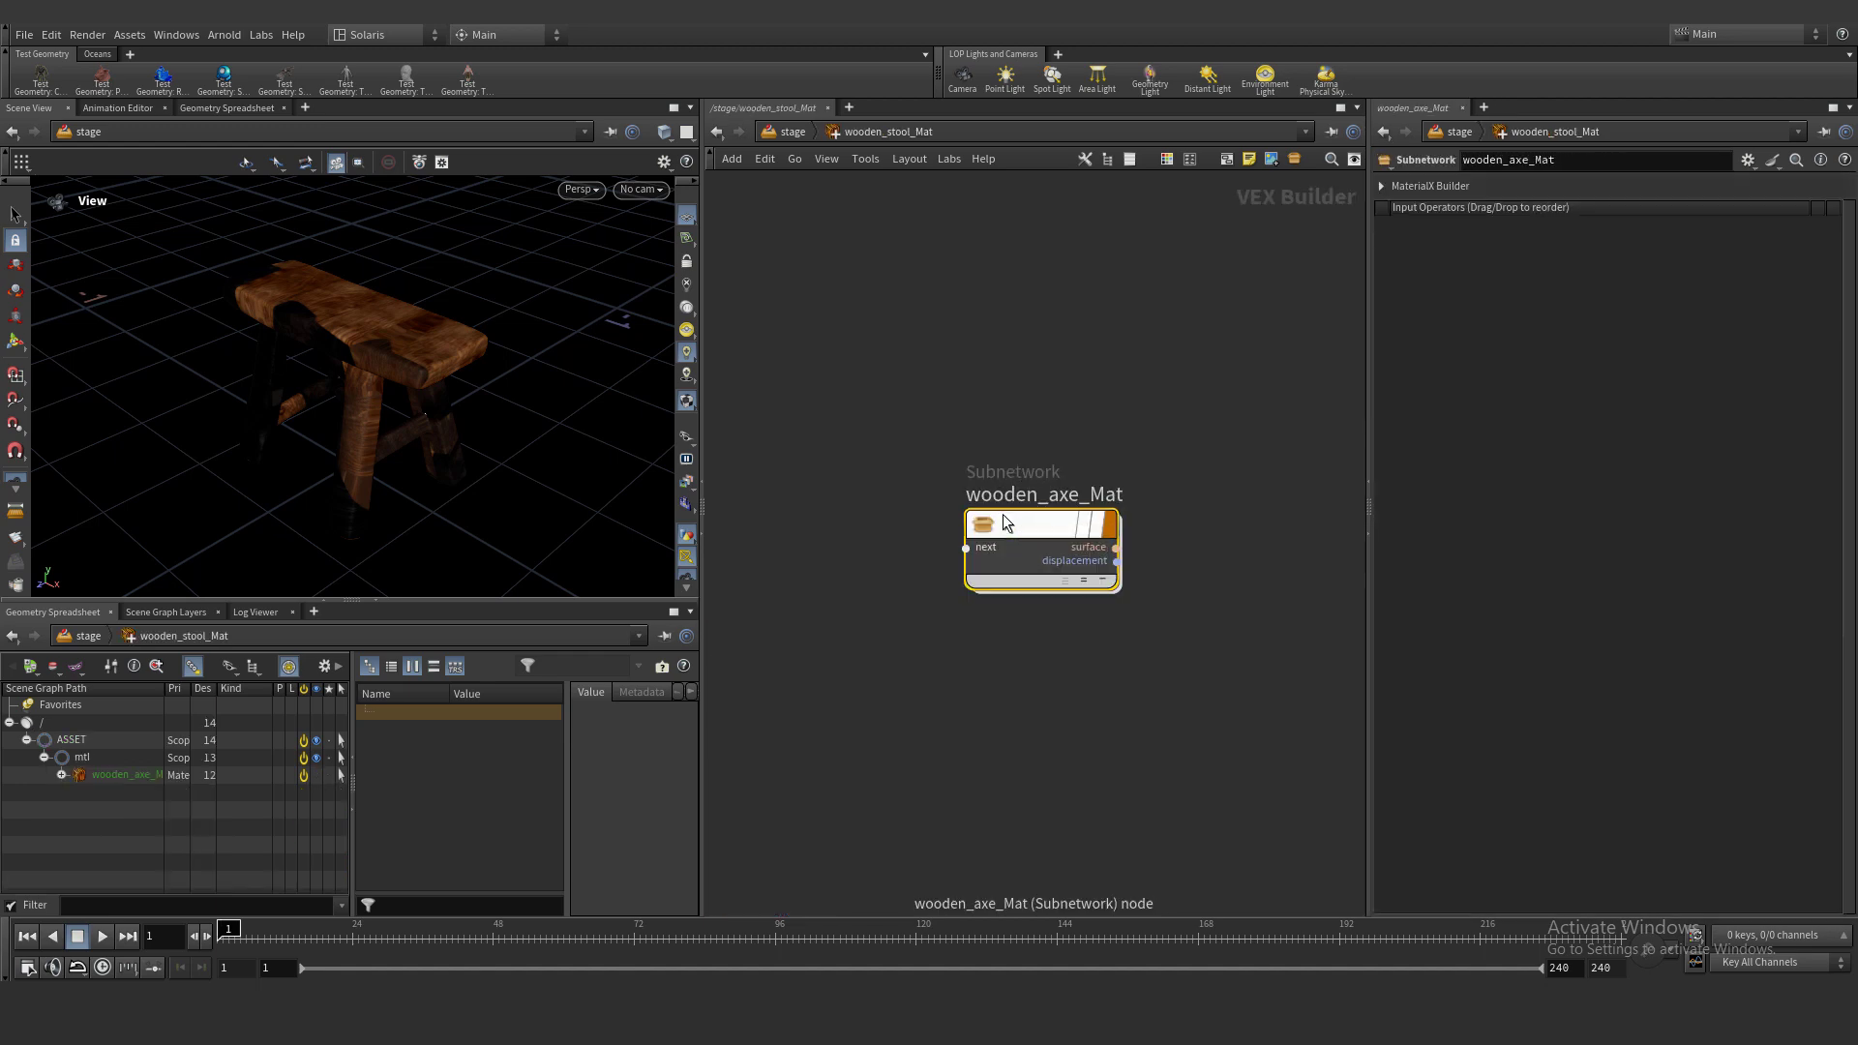
scroll(1002, 514, "up", 3)
left_click(1028, 482)
key("ctrl+a")
type("wooden_stool_Mat")
key("Return")
Enter the wooden_stool_Mat subnetwork and load the wooden stool's diffuse texture into mtlximage1
scroll(1041, 532, "down", 3)
double_click(1041, 532)
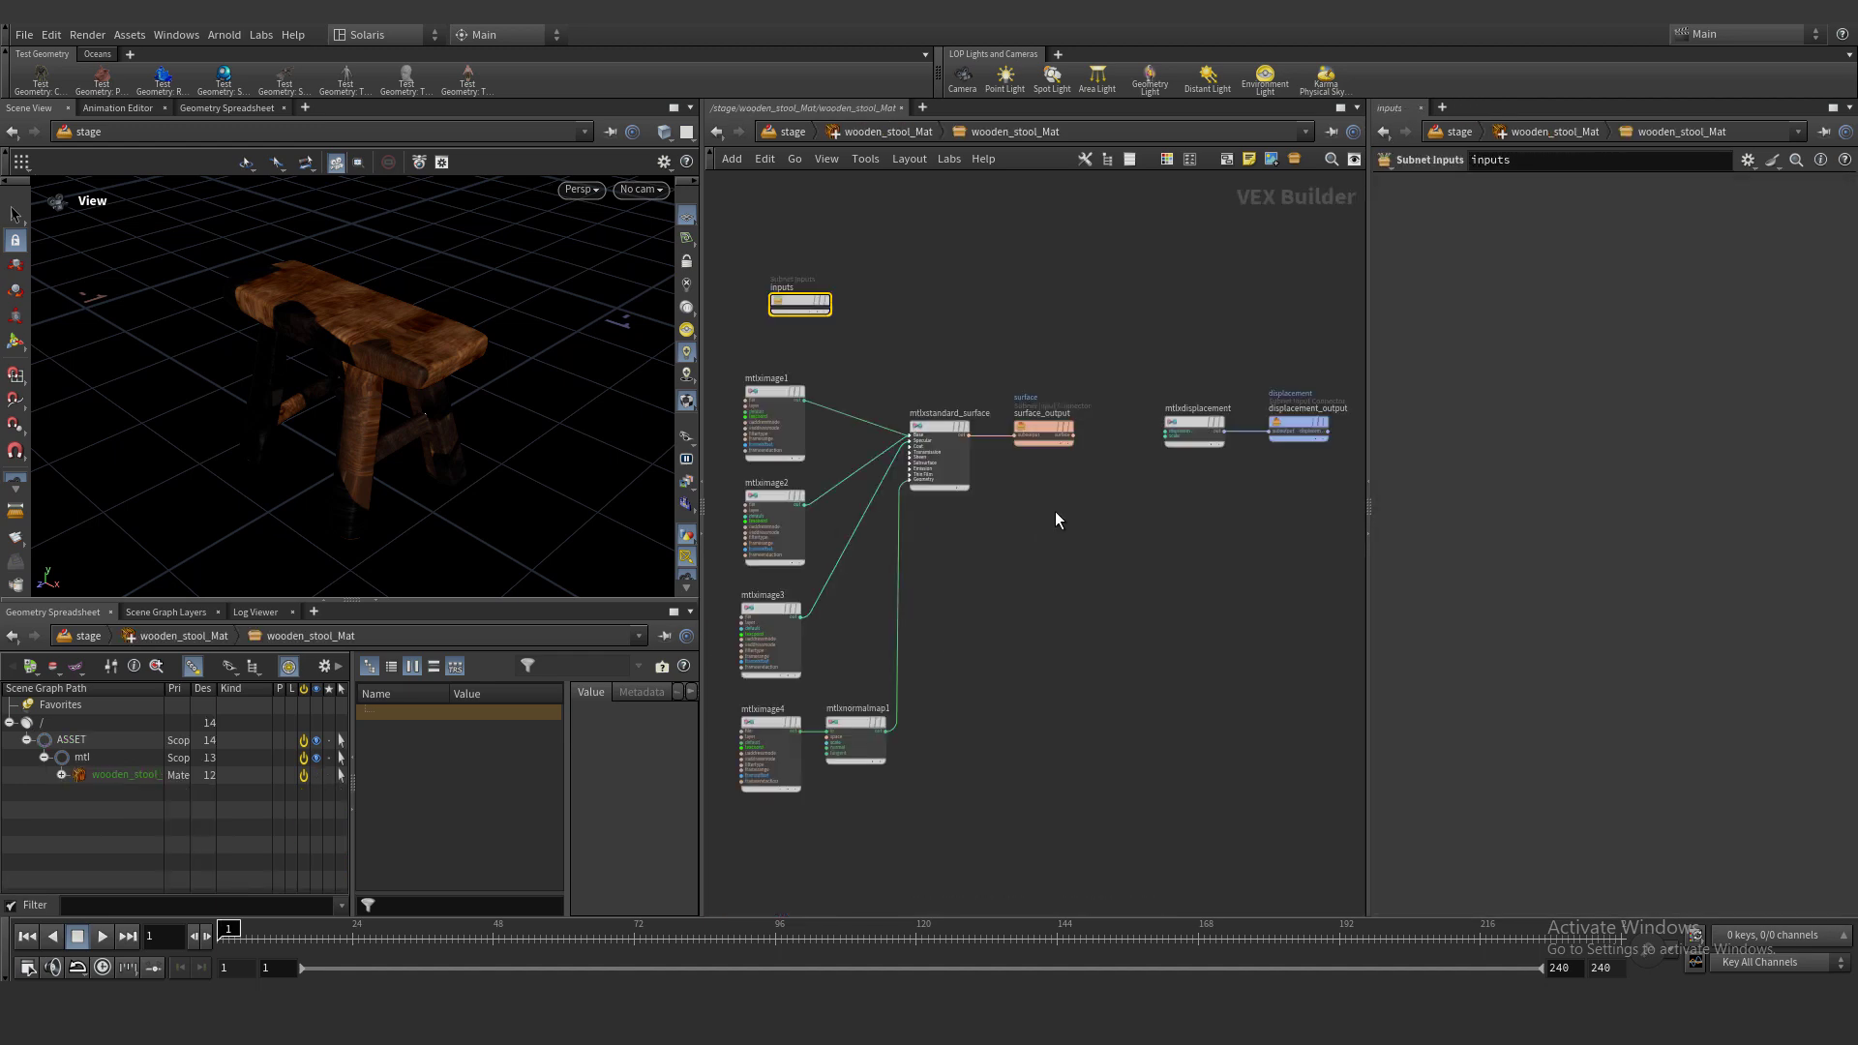
middle_click_drag(1055, 520, 1345, 576)
left_click(1064, 464)
left_click(1816, 210)
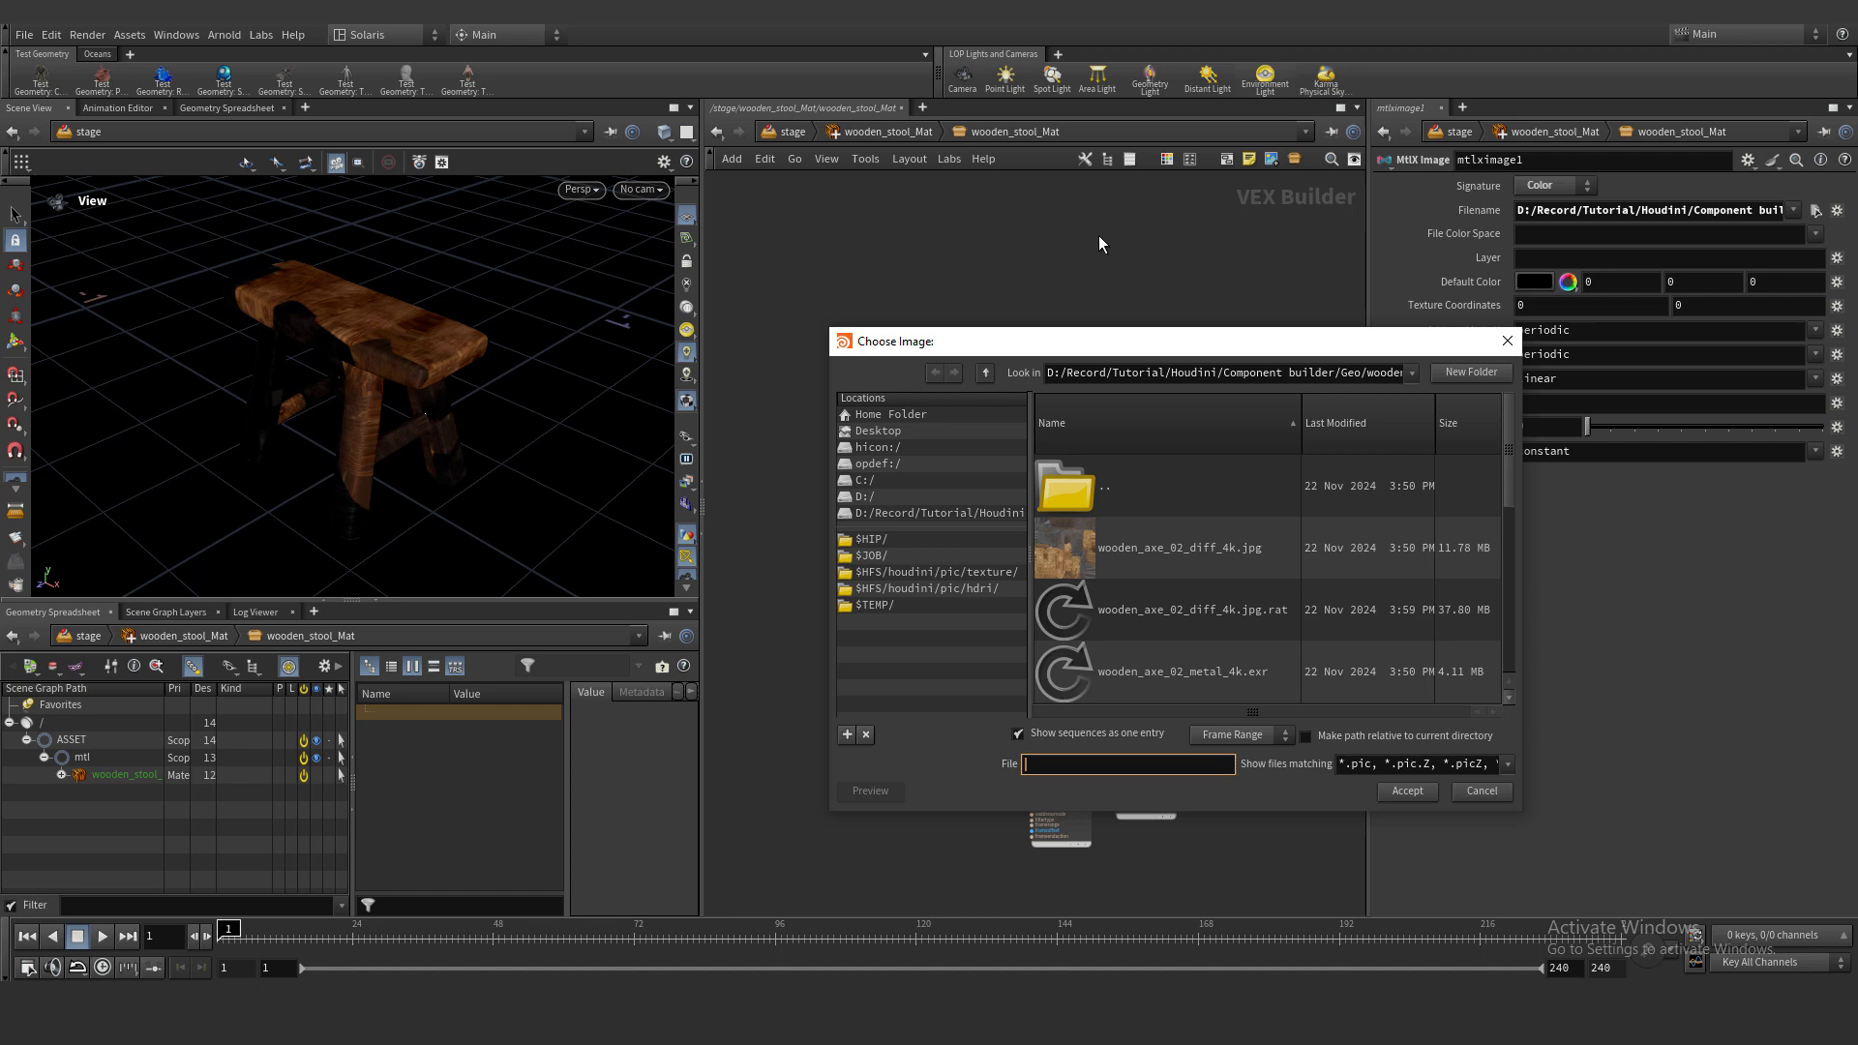
left_click(981, 487)
double_click(981, 484)
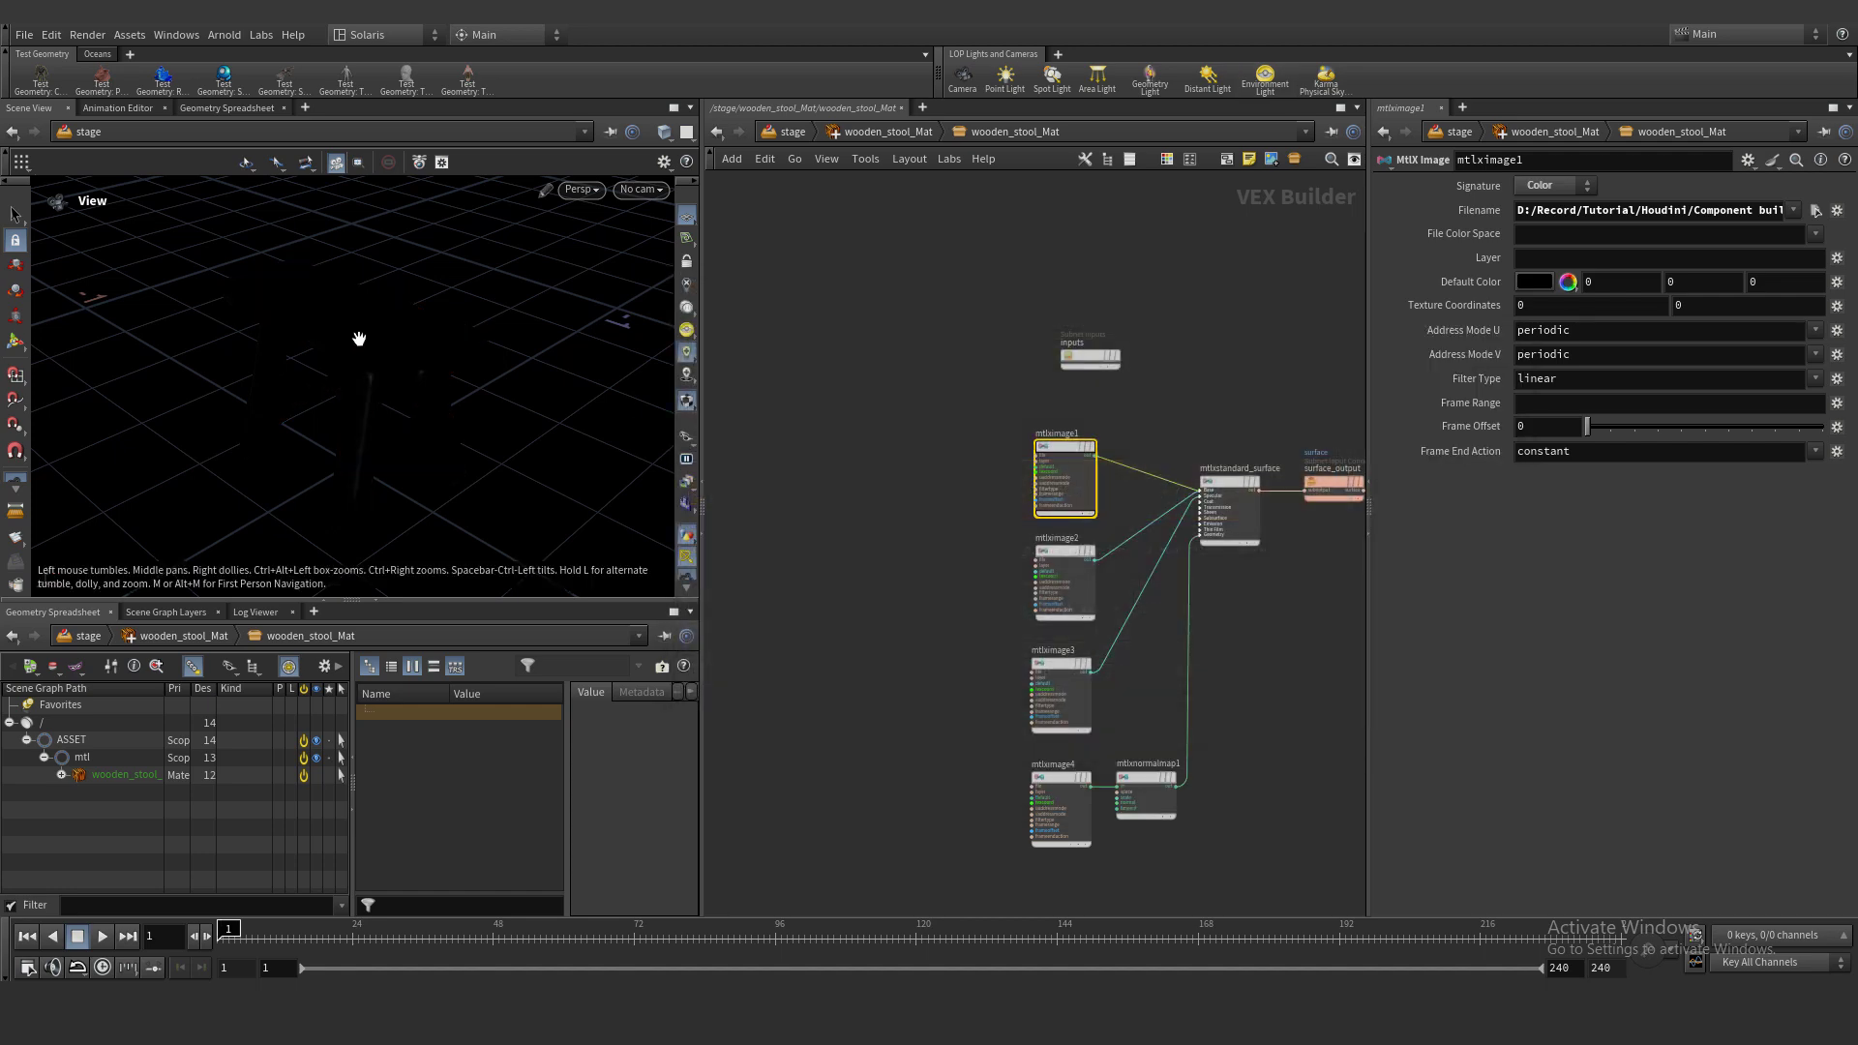
Bypass the metalness image node mtlximage2 and move it aside in the stool material
scroll(362, 340, "up", 3)
left_click_drag(365, 340, 418, 392, "alt")
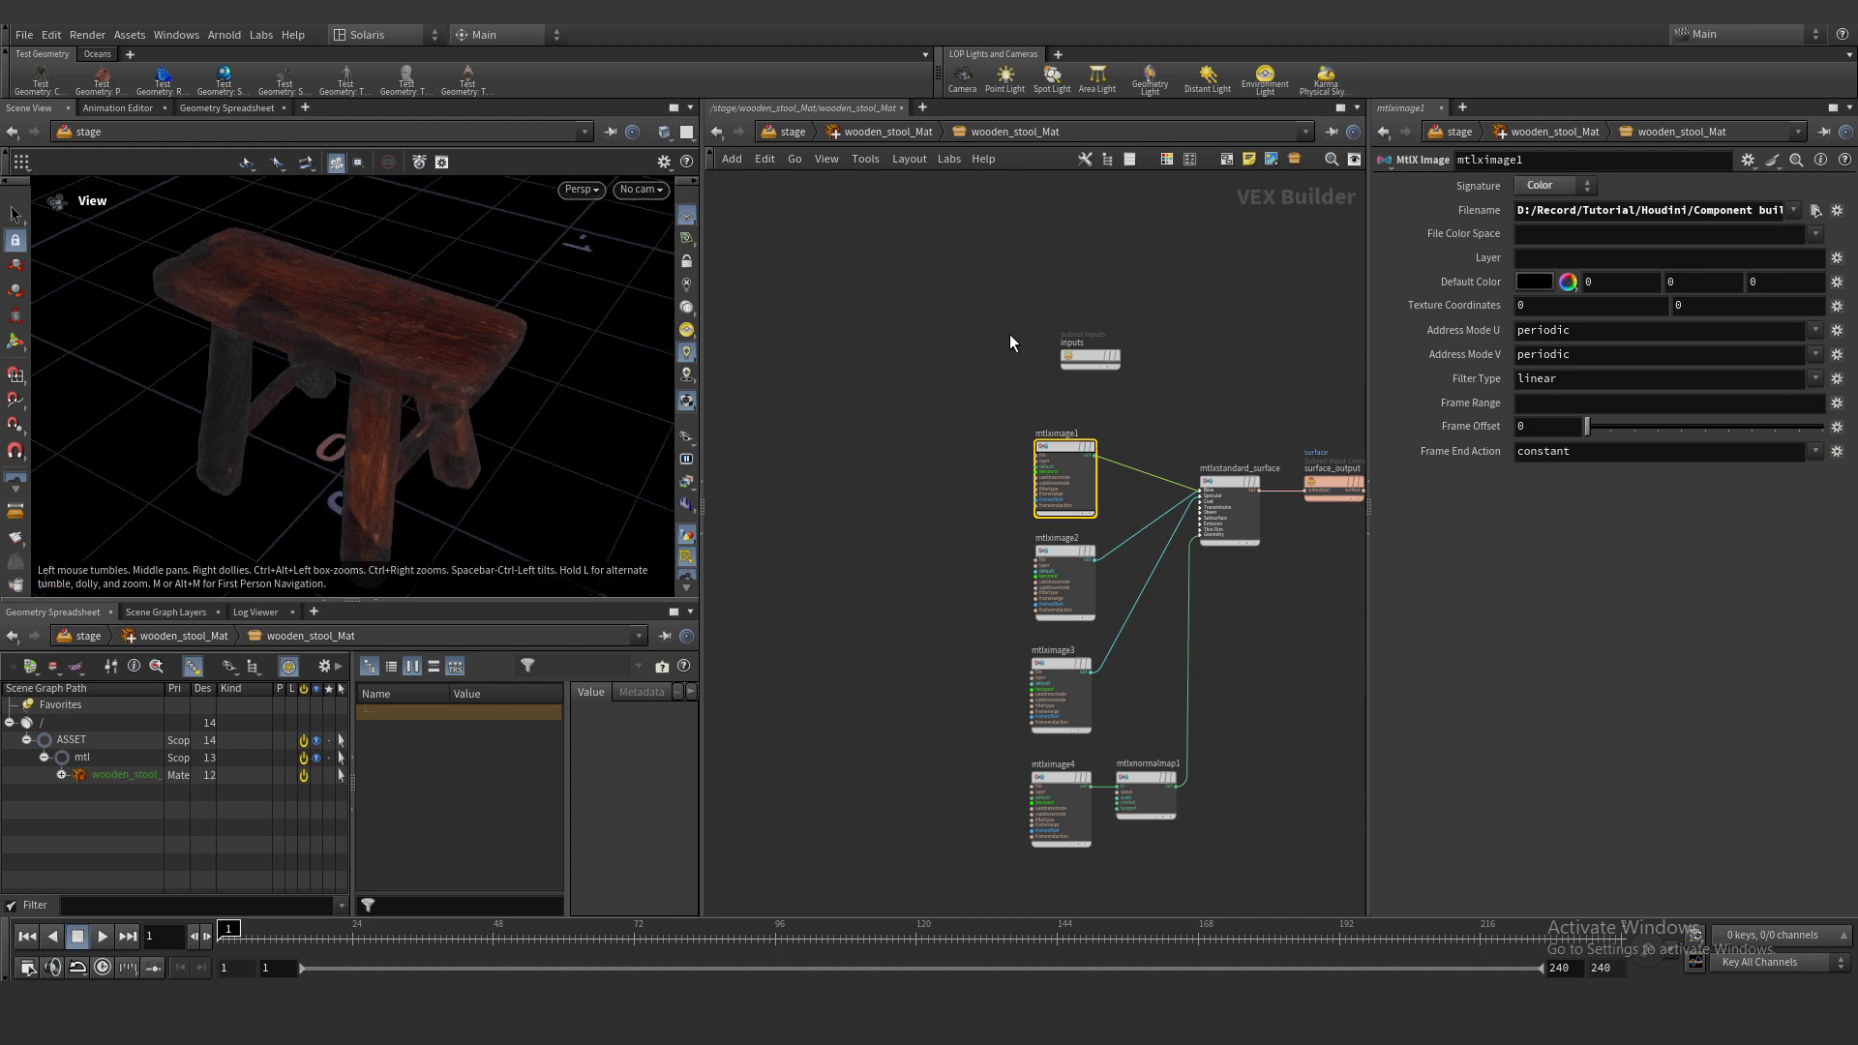
middle_click_drag(916, 287, 882, 261)
left_click(1815, 210)
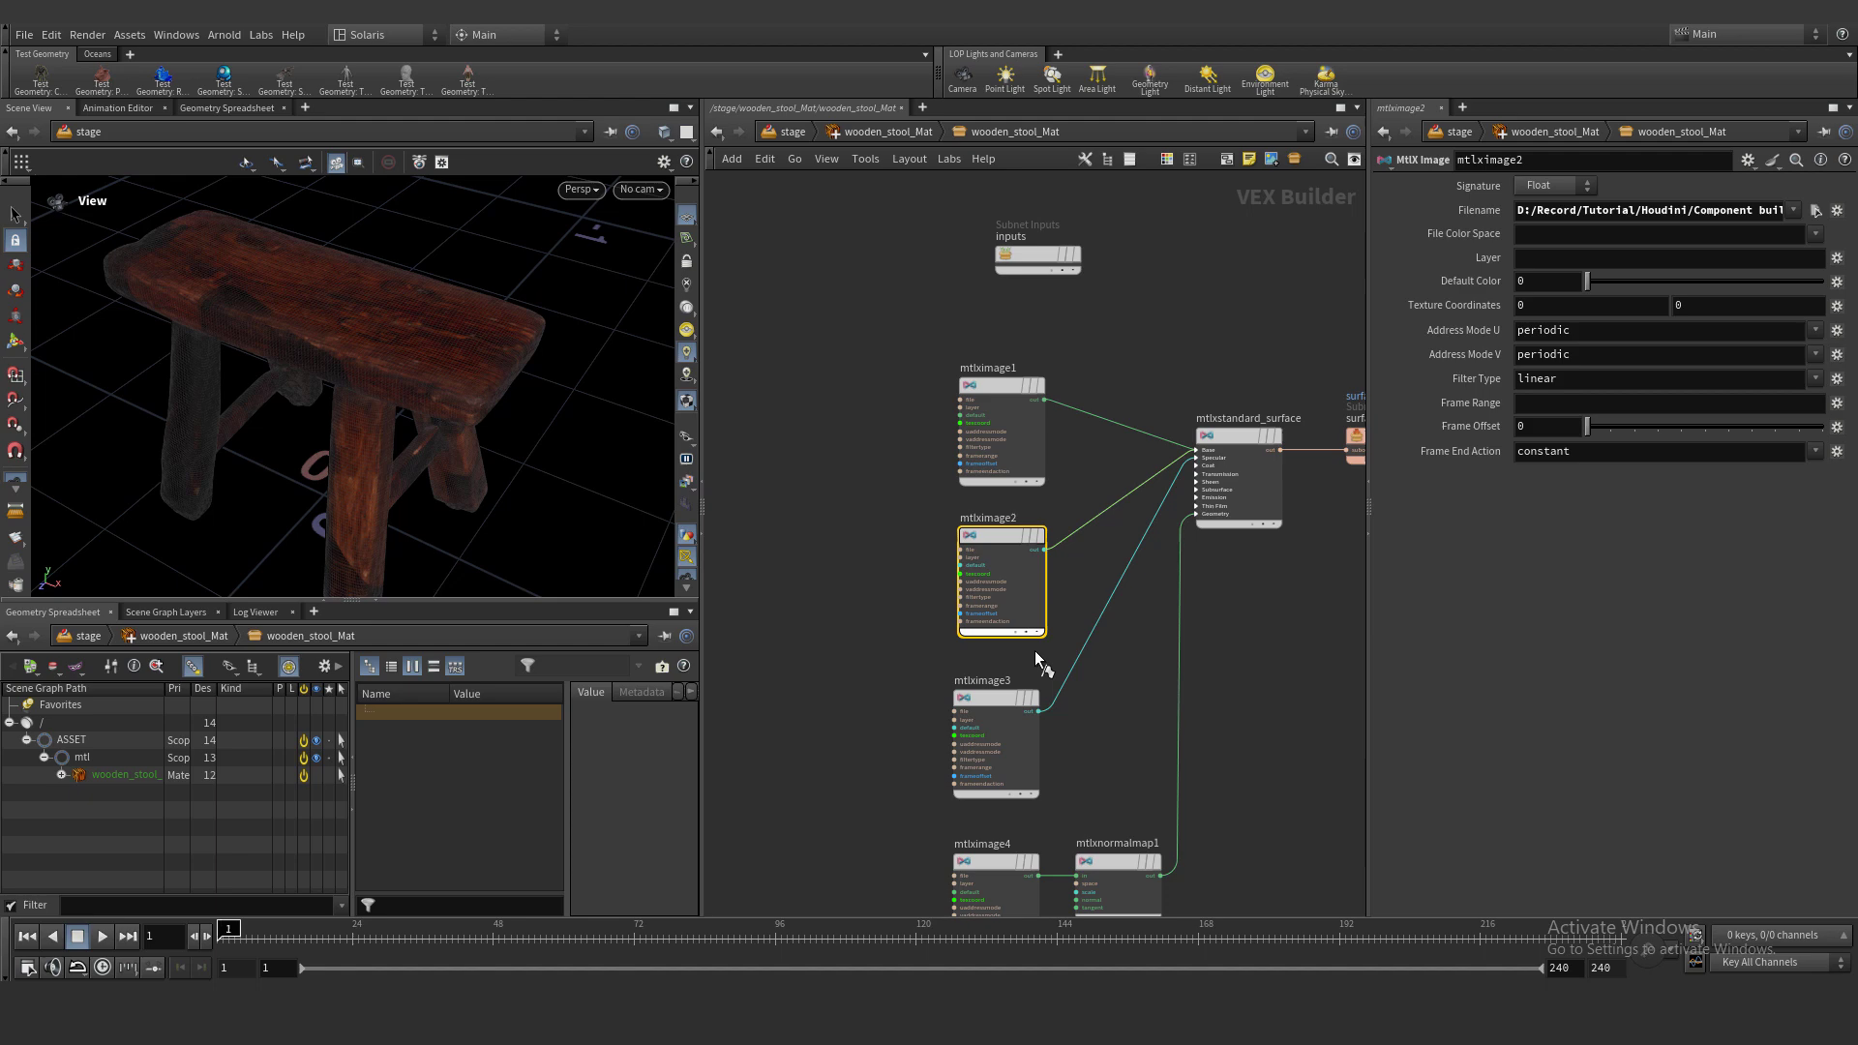
left_click_drag(1008, 559, 932, 541)
left_click_drag(320, 396, 350, 304)
Load the wooden stool's roughness texture into mtlximage3
middle_click_drag(848, 661, 851, 589)
left_click_drag(985, 643, 980, 619)
left_click(1816, 212)
double_click(1029, 582)
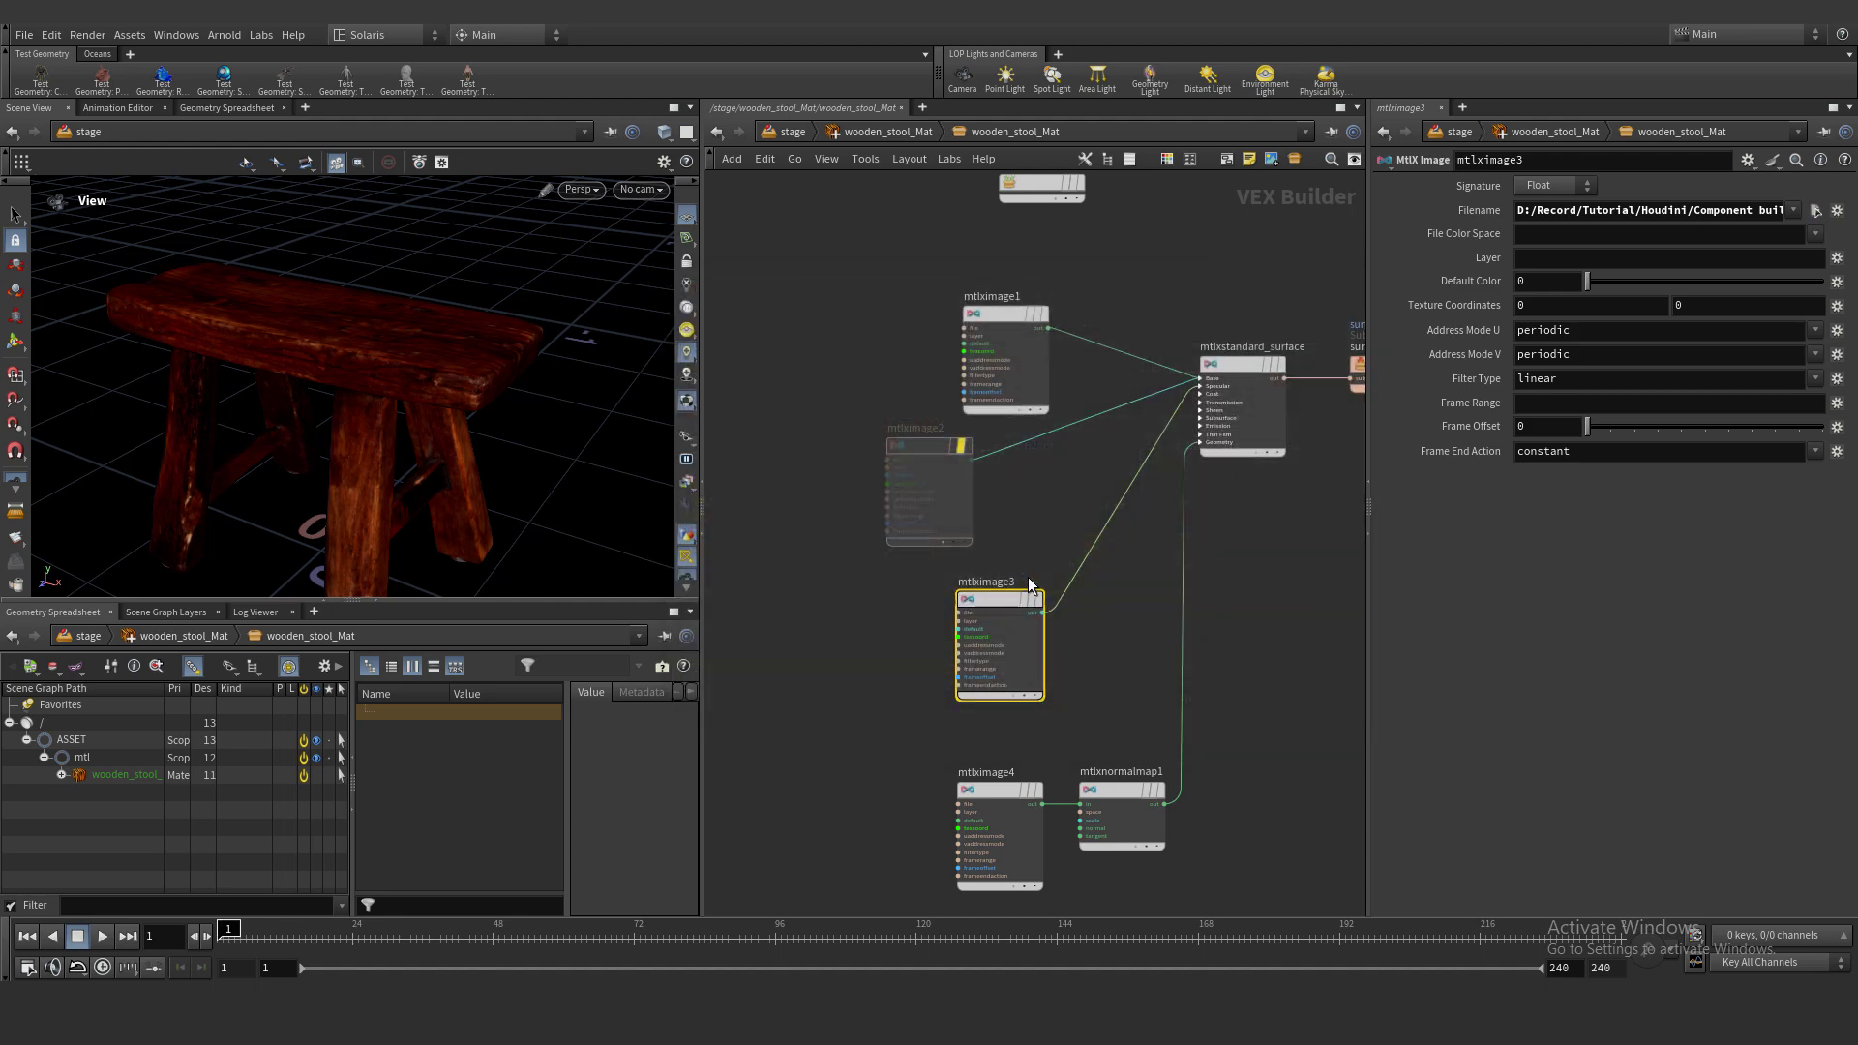
Load the wooden stool's normal texture into mtlximage4
middle_click_drag(1051, 747, 1051, 570)
left_click(992, 652)
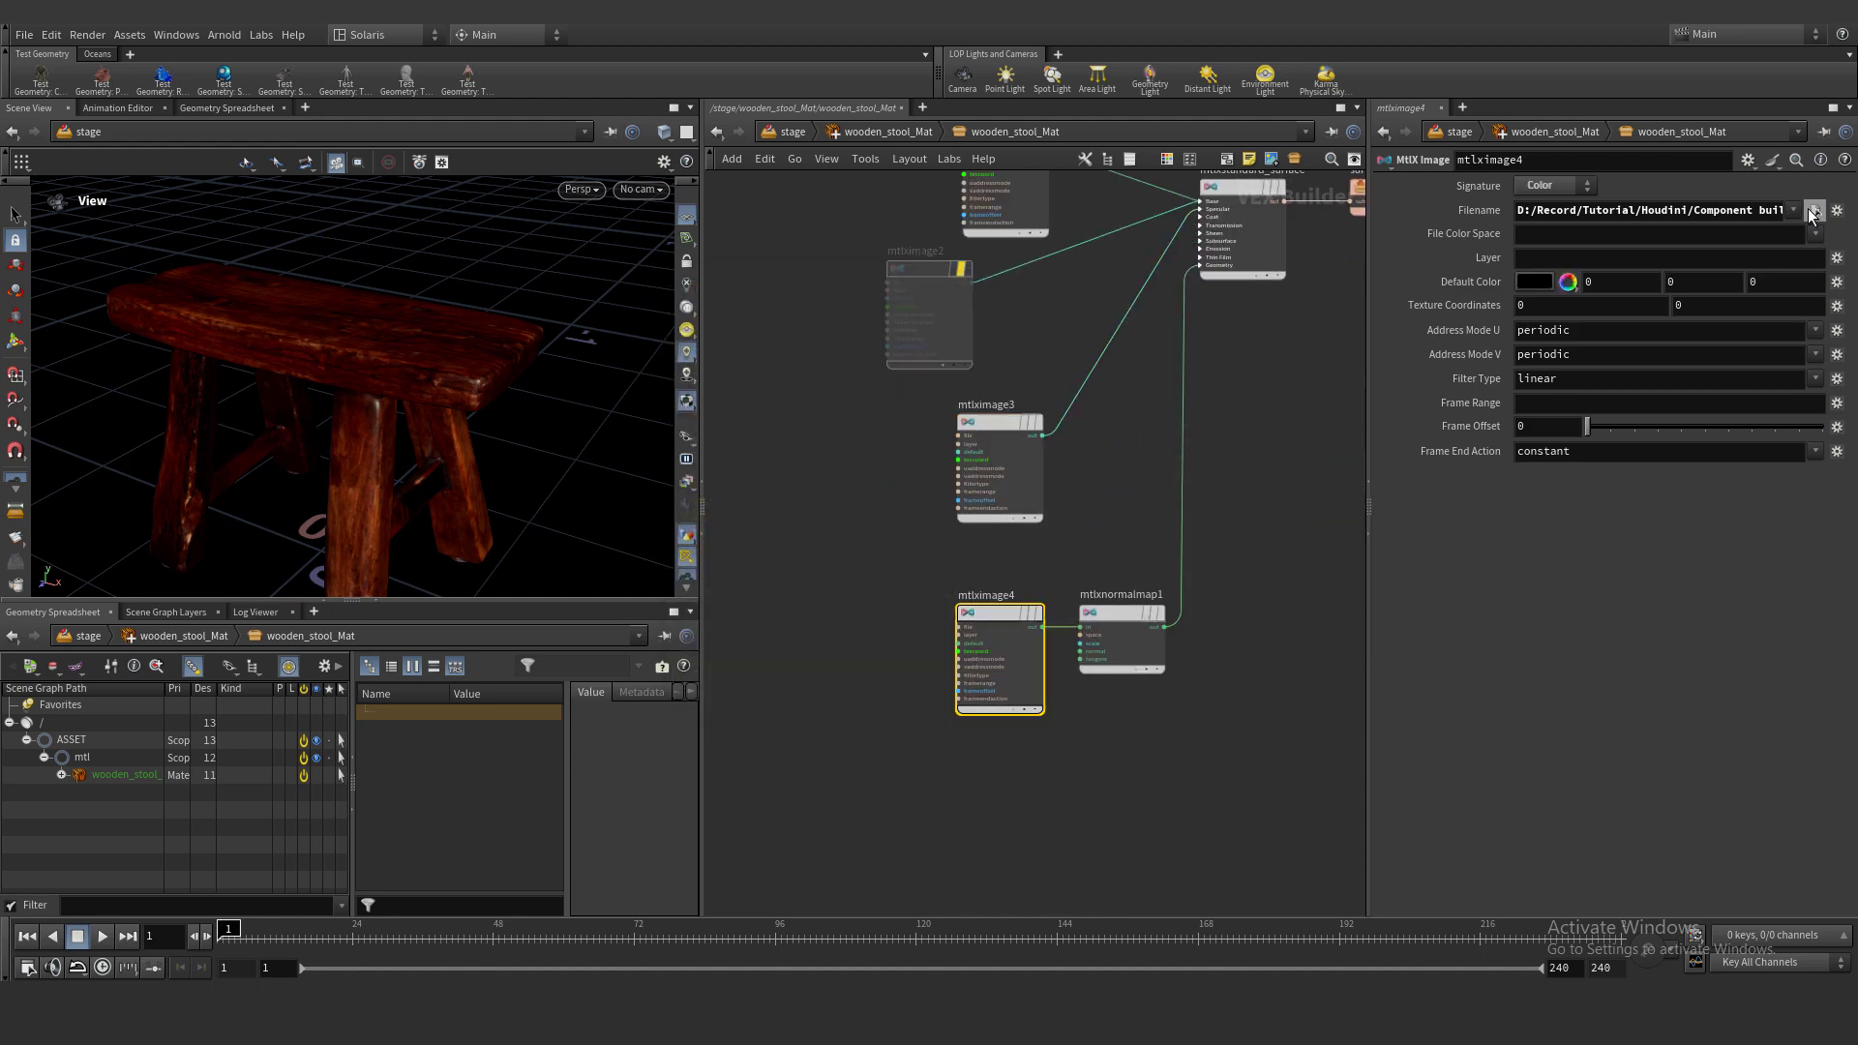
left_click(1816, 211)
double_click(955, 513)
scroll(469, 369, "up", 3)
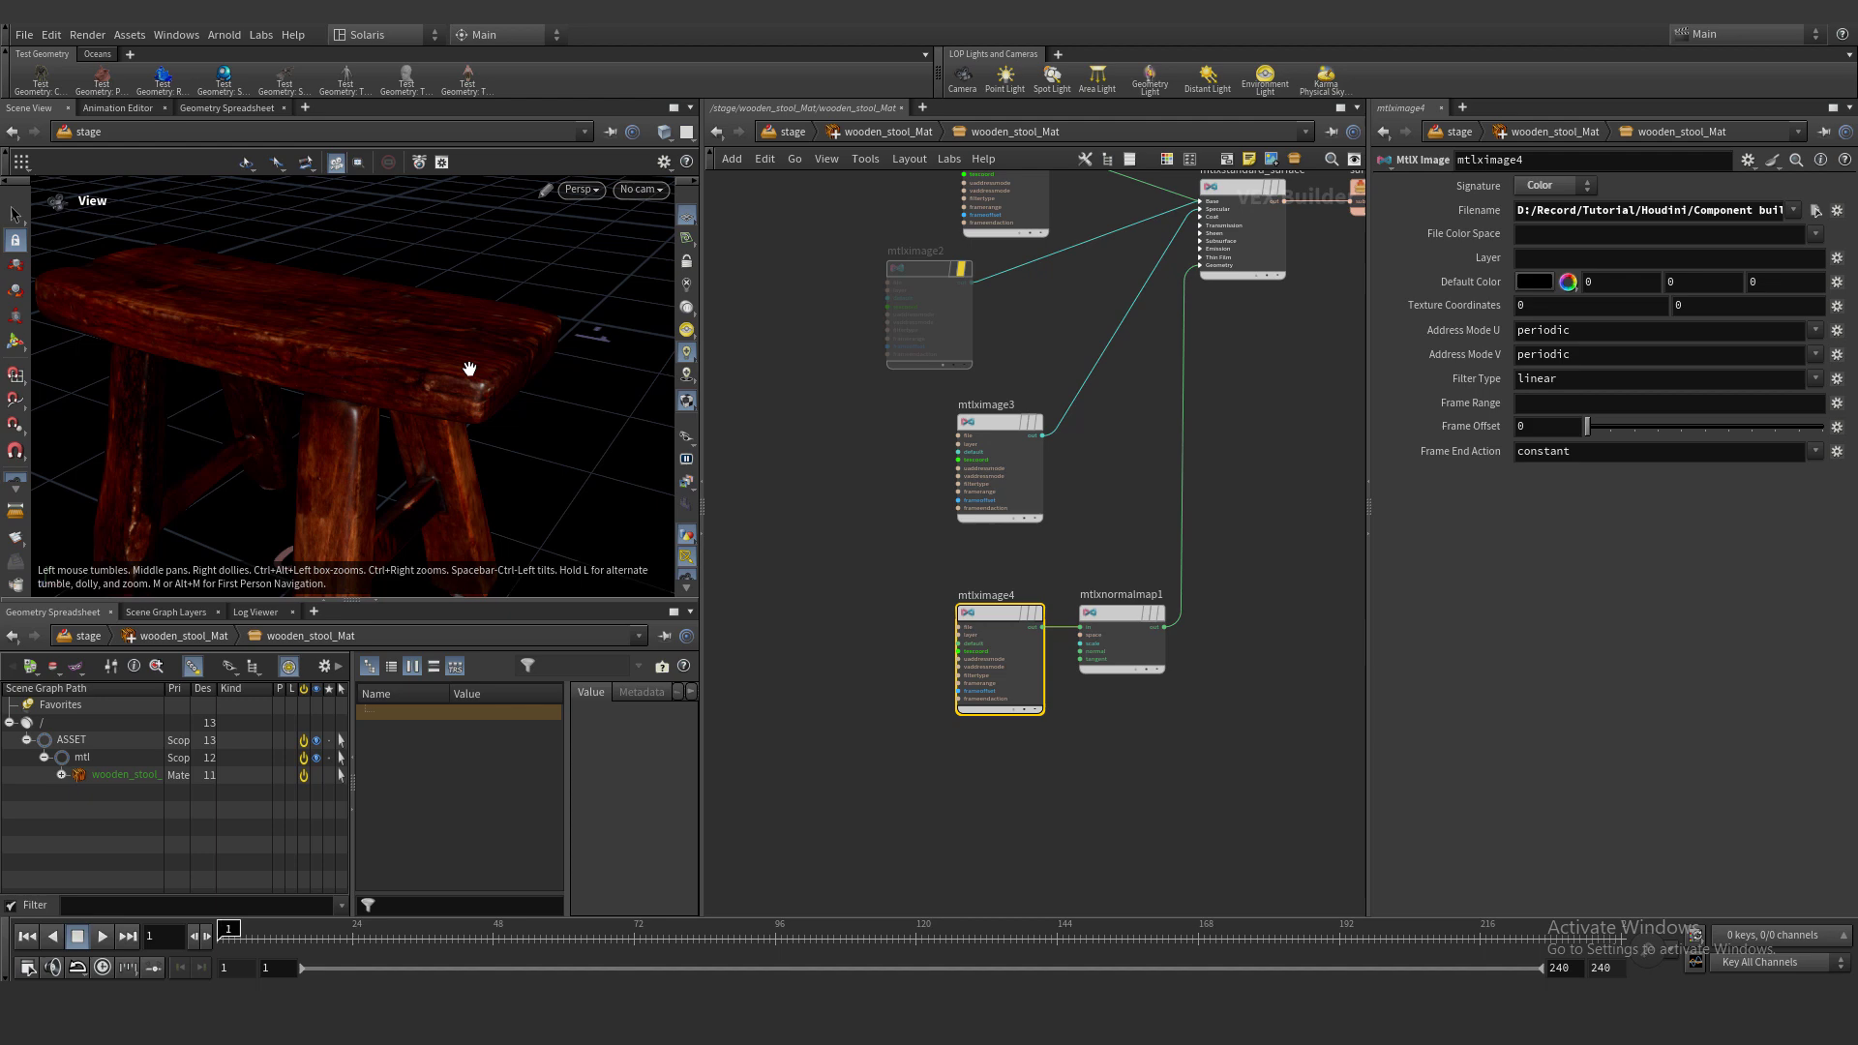
Delete the mtlximage2 node from the stool material
key("h")
left_click(971, 455)
key("Delete")
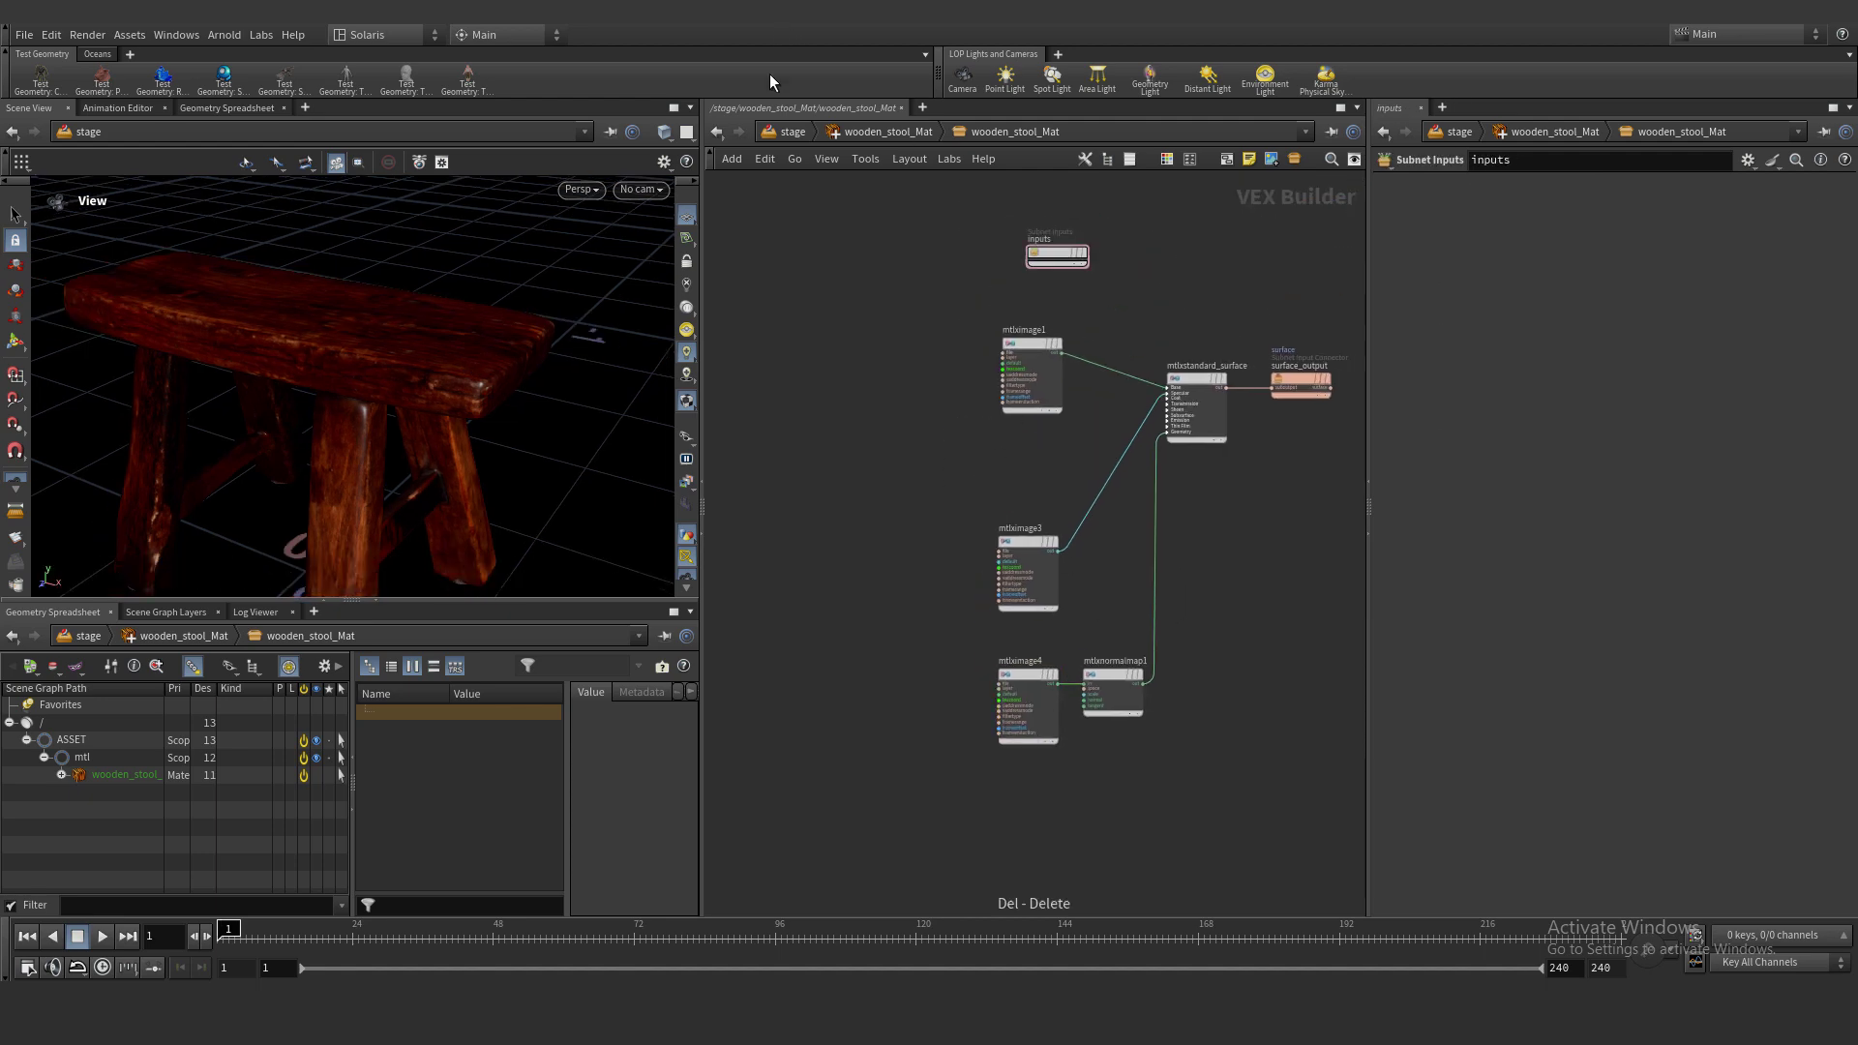
Return to the stage network, display componentmaterial2 and examine the textured stool with Karma XPU
left_click(788, 131)
left_click(1069, 498)
left_click_drag(465, 332, 448, 332)
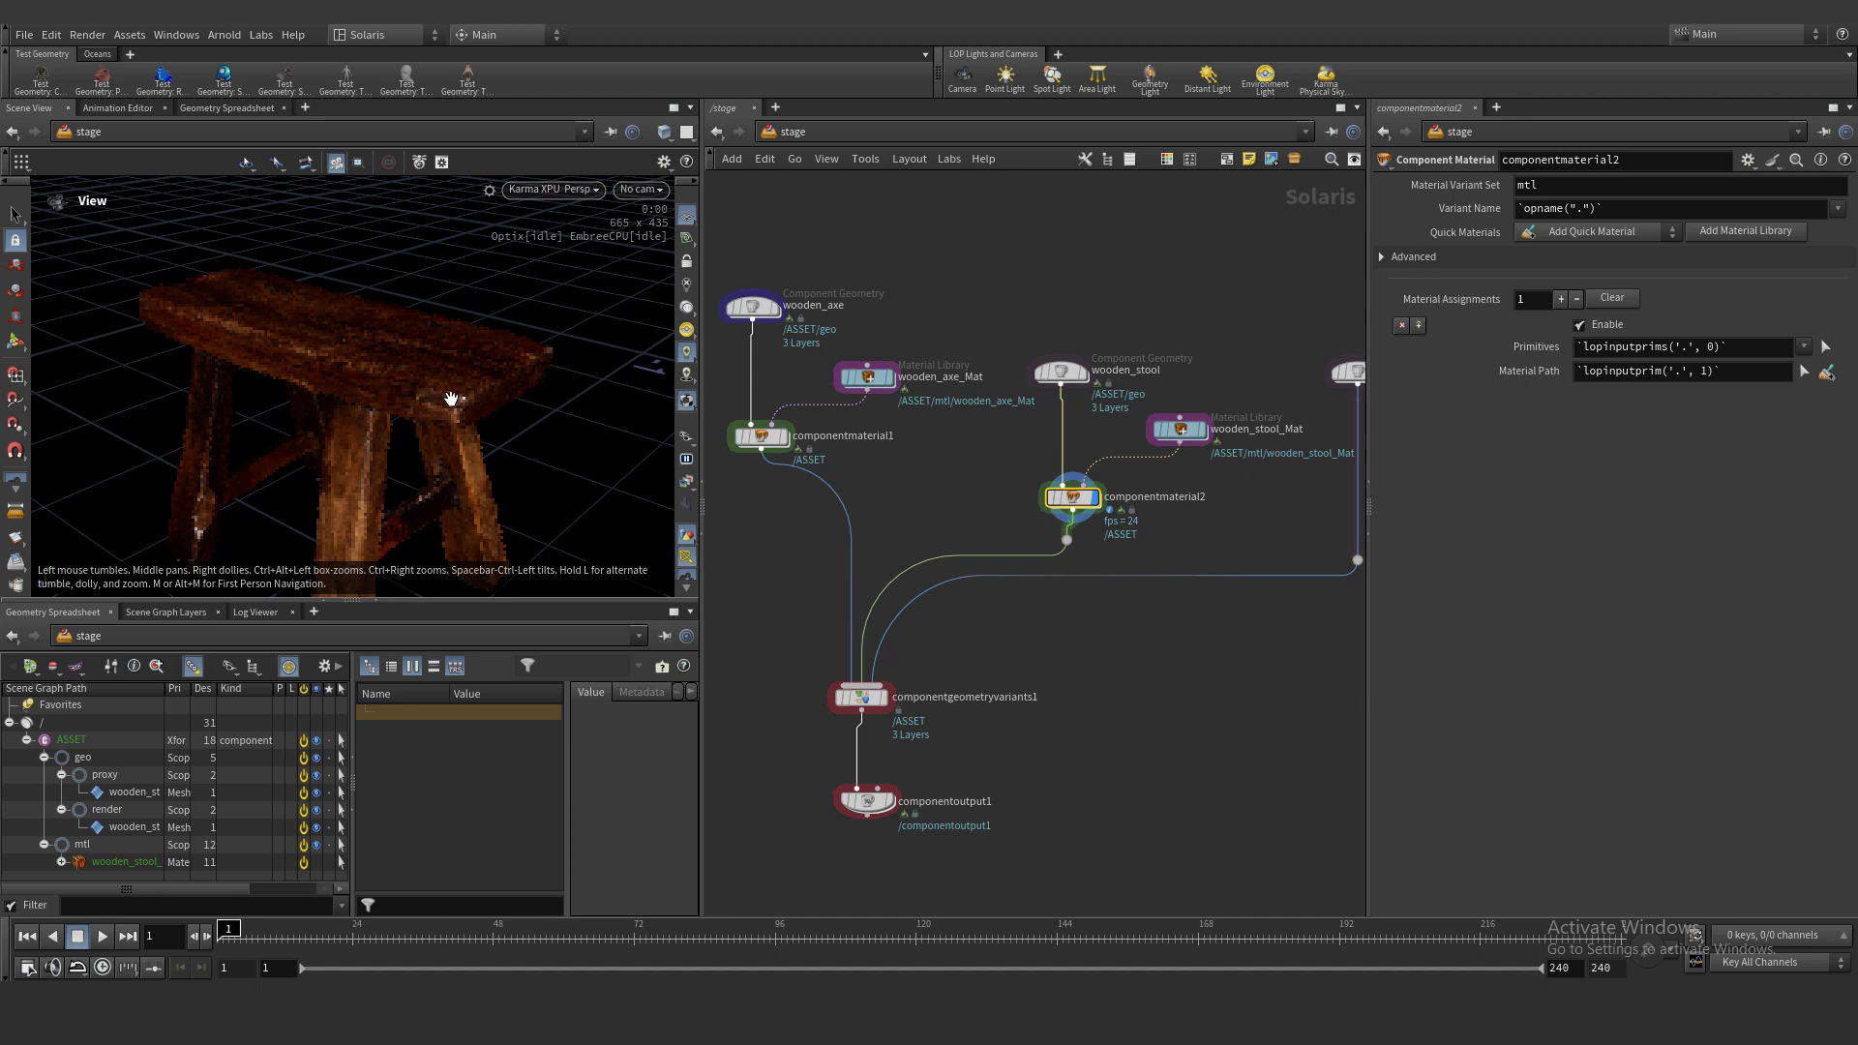
mouse_move(451, 398)
left_mouse_down()
mouse_move(448, 331)
mouse_move(568, 271)
mouse_move(440, 395)
mouse_move(460, 328)
mouse_move(377, 386)
mouse_move(414, 354)
mouse_move(468, 381)
mouse_move(448, 366)
mouse_move(433, 382)
mouse_move(447, 366)
left_mouse_up()
scroll(1239, 350, "down", 1)
middle_click_drag(1239, 349, 978, 399)
left_click(1079, 417)
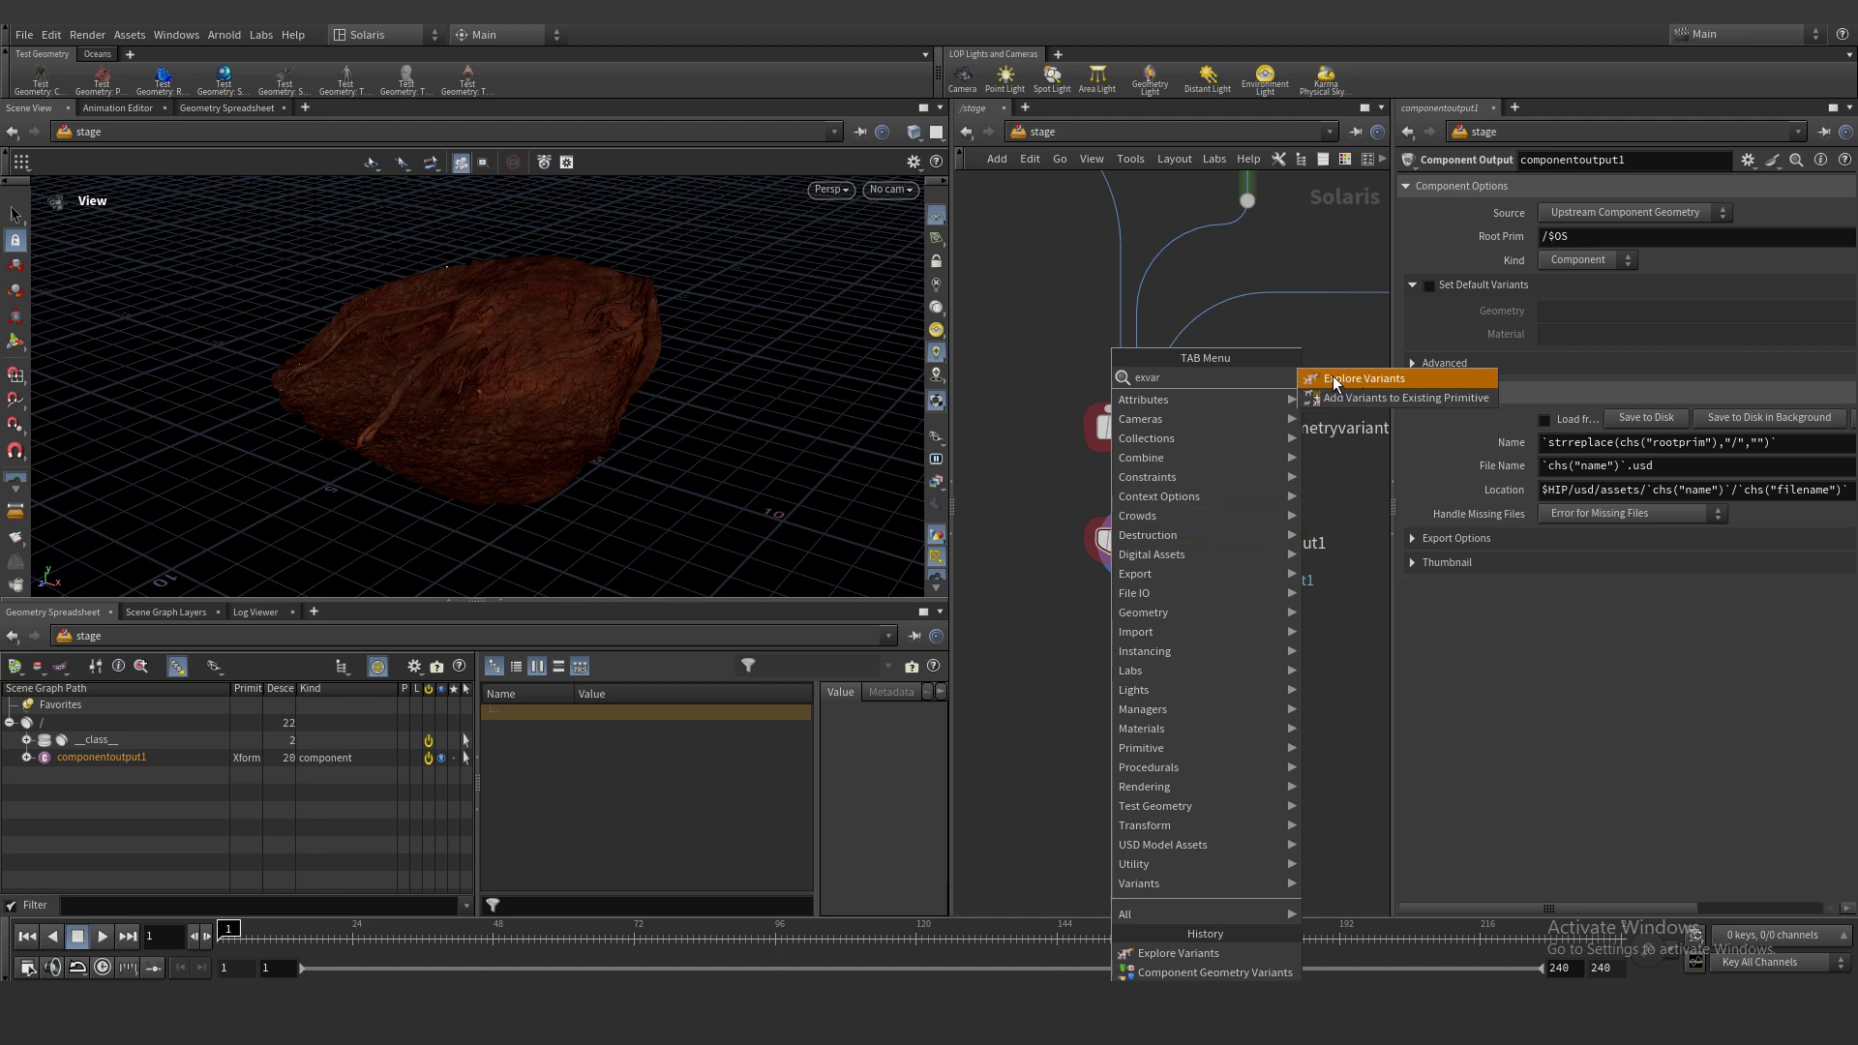
Add an Explore Variants node, connect it after componentoutput1 and display its result
left_click(1347, 375)
left_click(1130, 664)
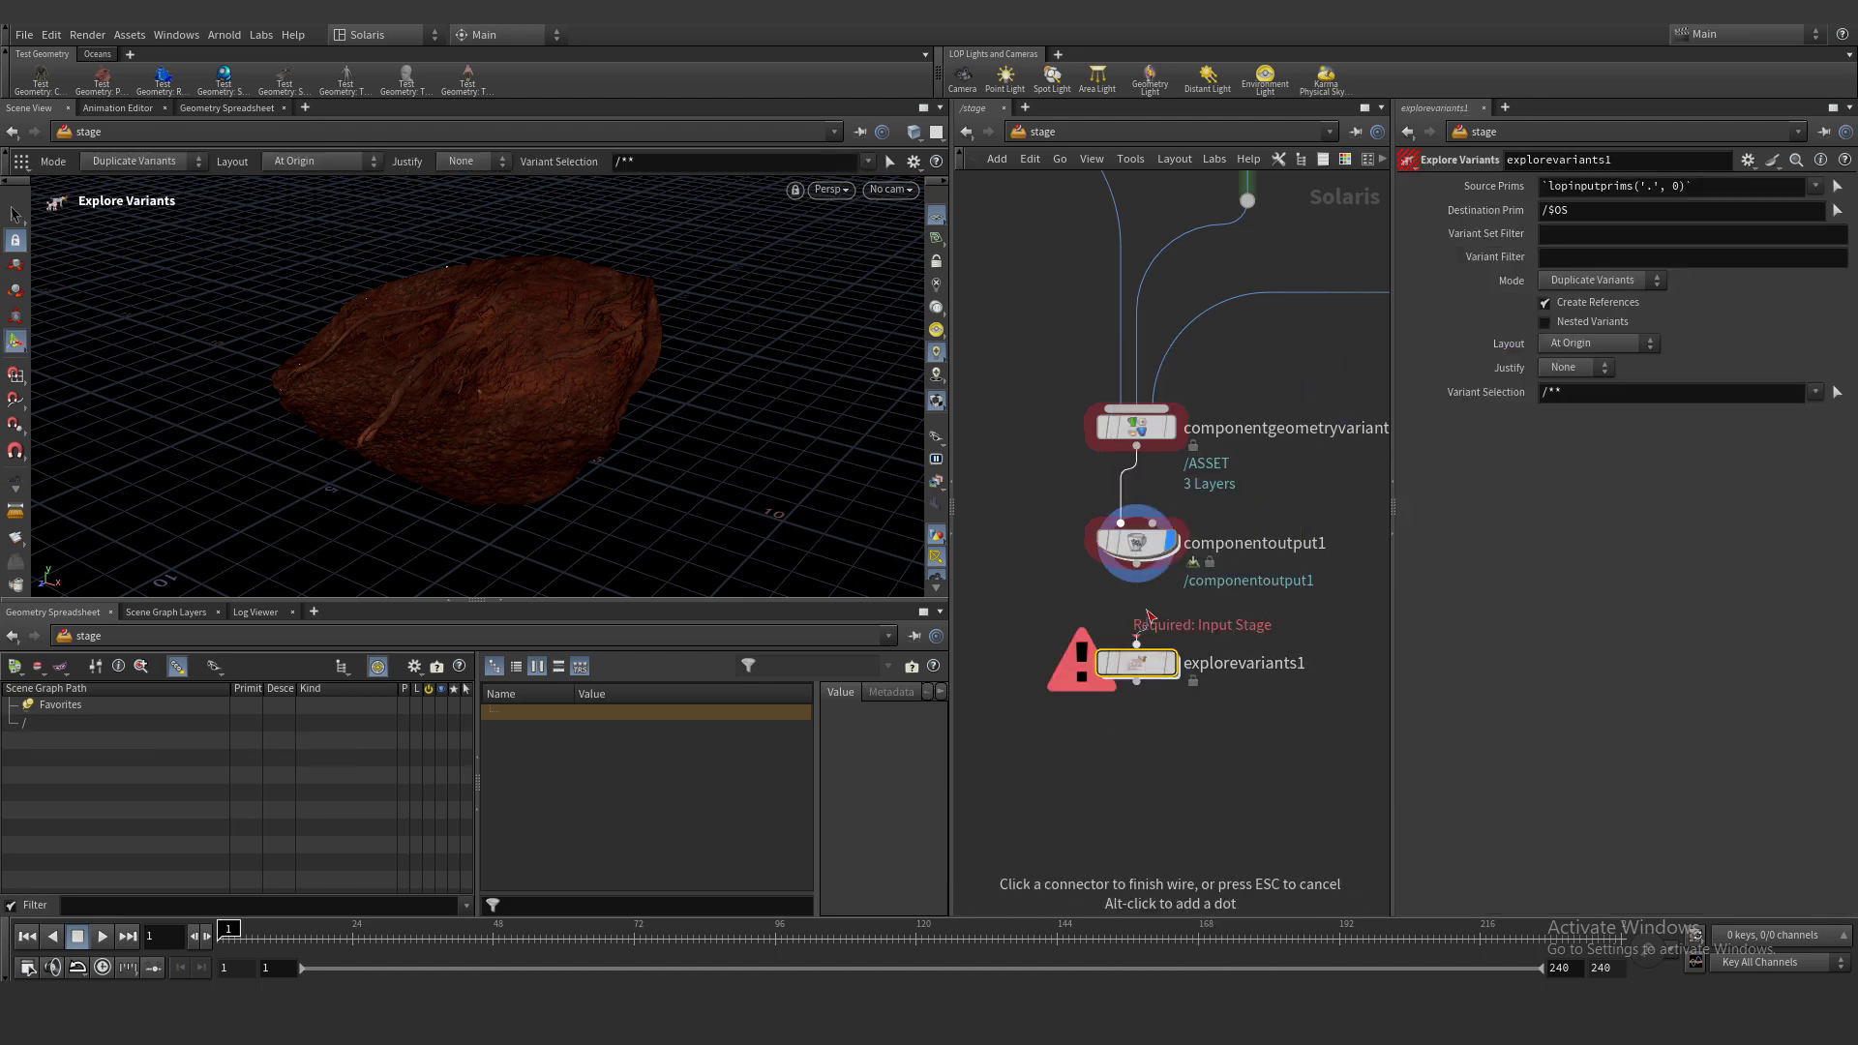
left_click(1170, 664)
left_click_drag(1142, 666, 1133, 658)
left_click_drag(474, 407, 561, 411, "alt")
Set explorevariants1 to Explore Variants mode with Nested Variants and Use Bounds enabled, spacing 0.1 and justification Y Min
left_click(1574, 281)
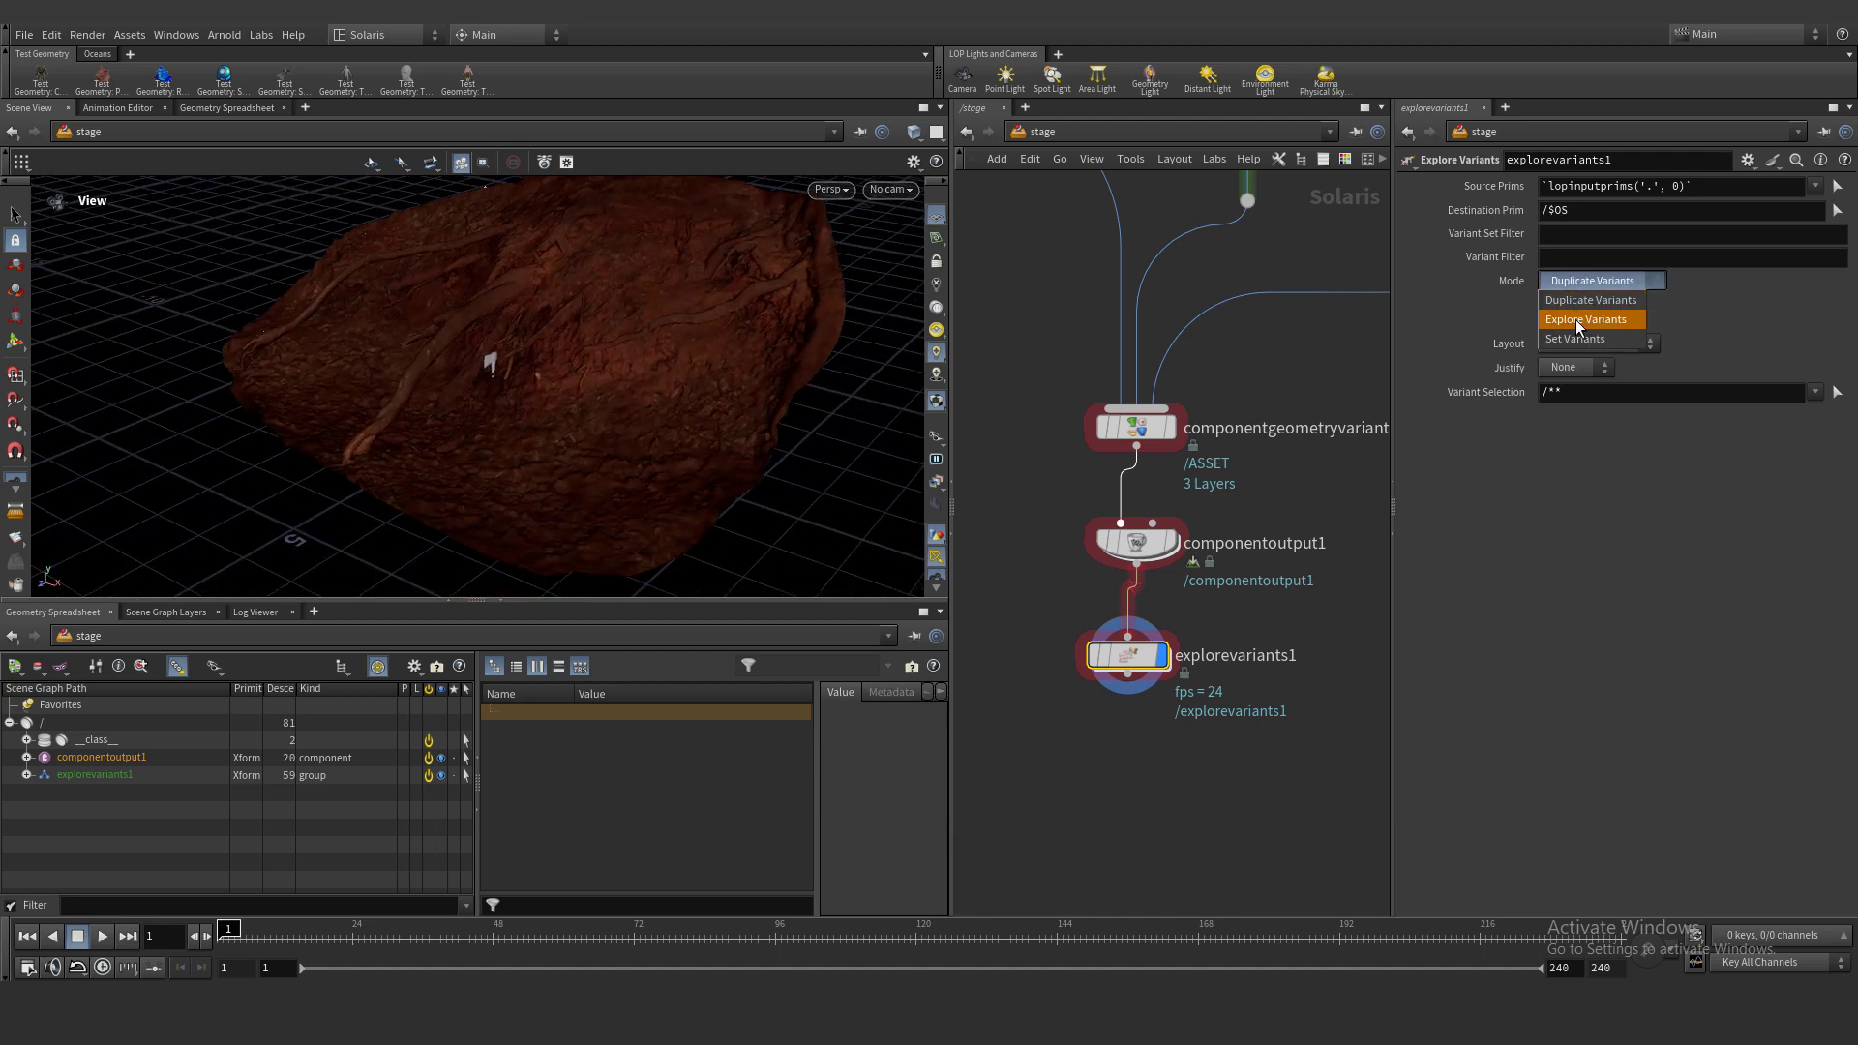
left_click(1575, 321)
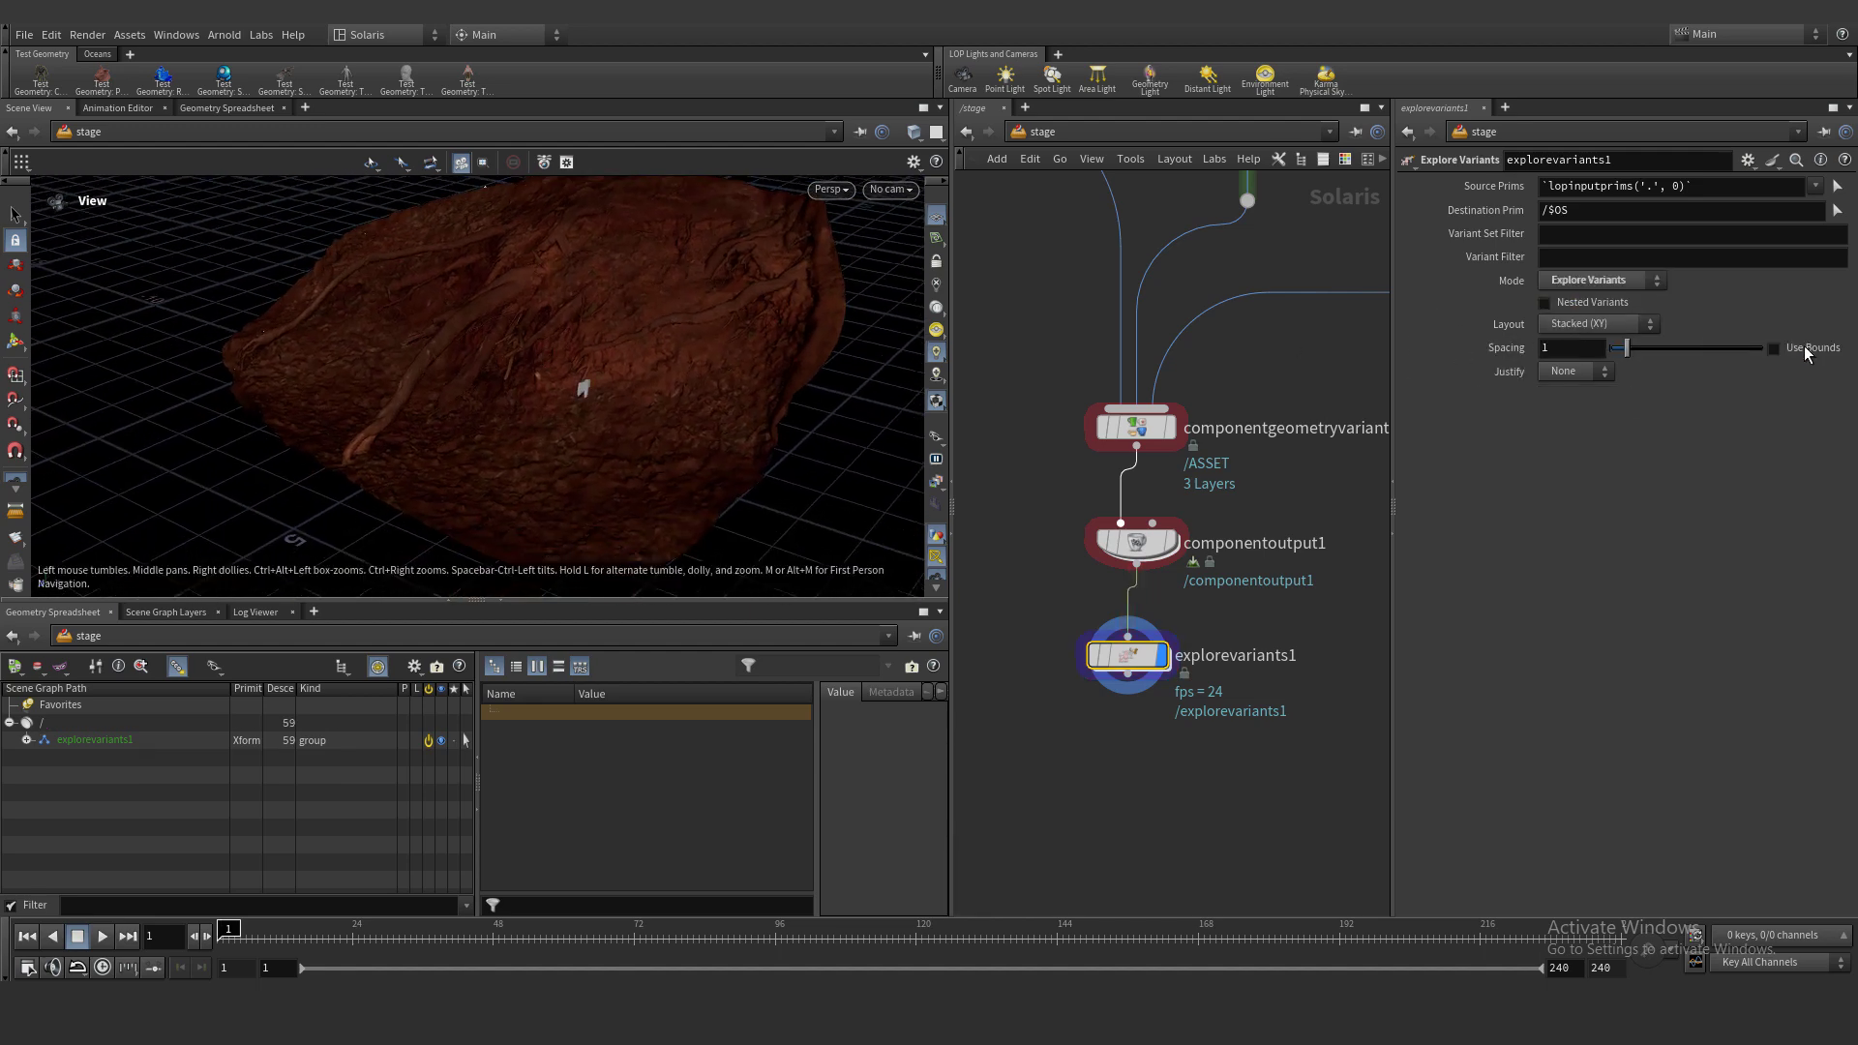
left_click(1804, 348)
scroll(814, 513, "up", 4)
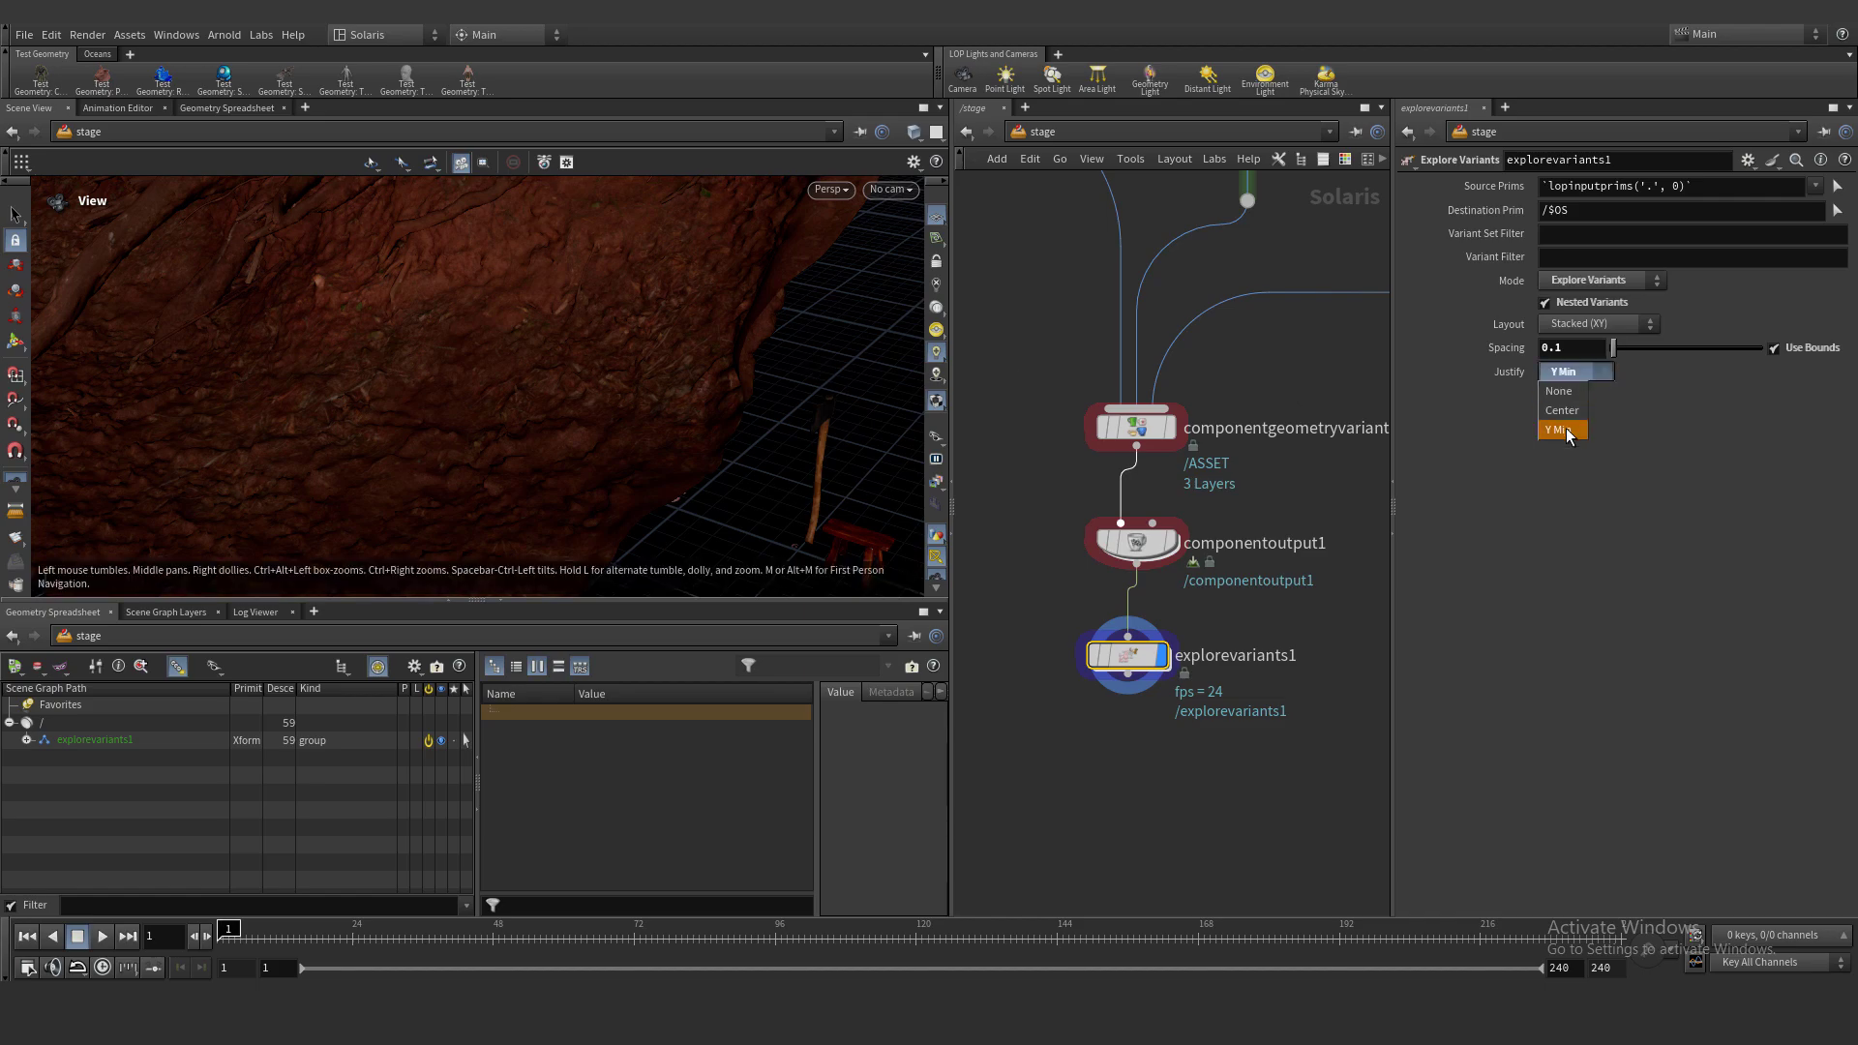
Examine the root cluster, axe and stool variants laid out together in an enlarged viewport
scroll(643, 436, "down", 3)
scroll(760, 447, "down", 2)
key("ctrl+b")
left_click_drag(784, 456, 1100, 584)
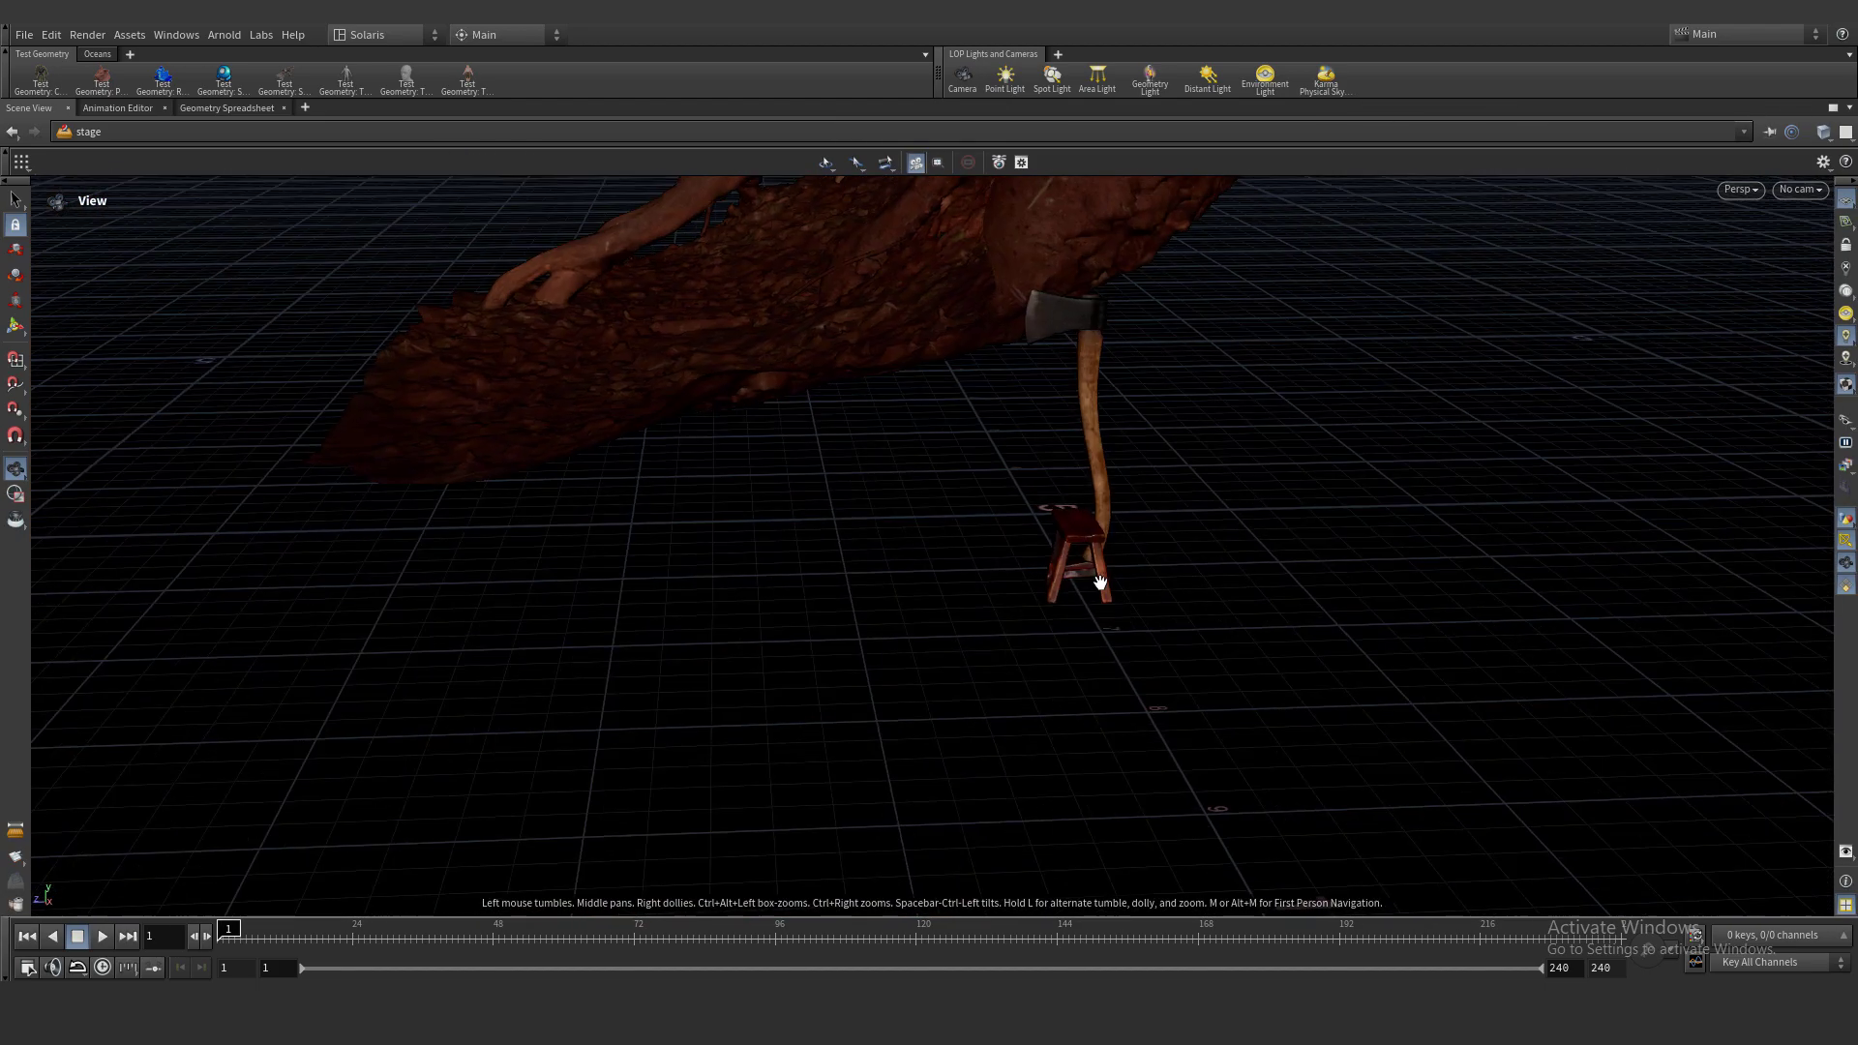
scroll(1099, 584, "up", 4)
left_click_drag(1078, 519, 995, 531)
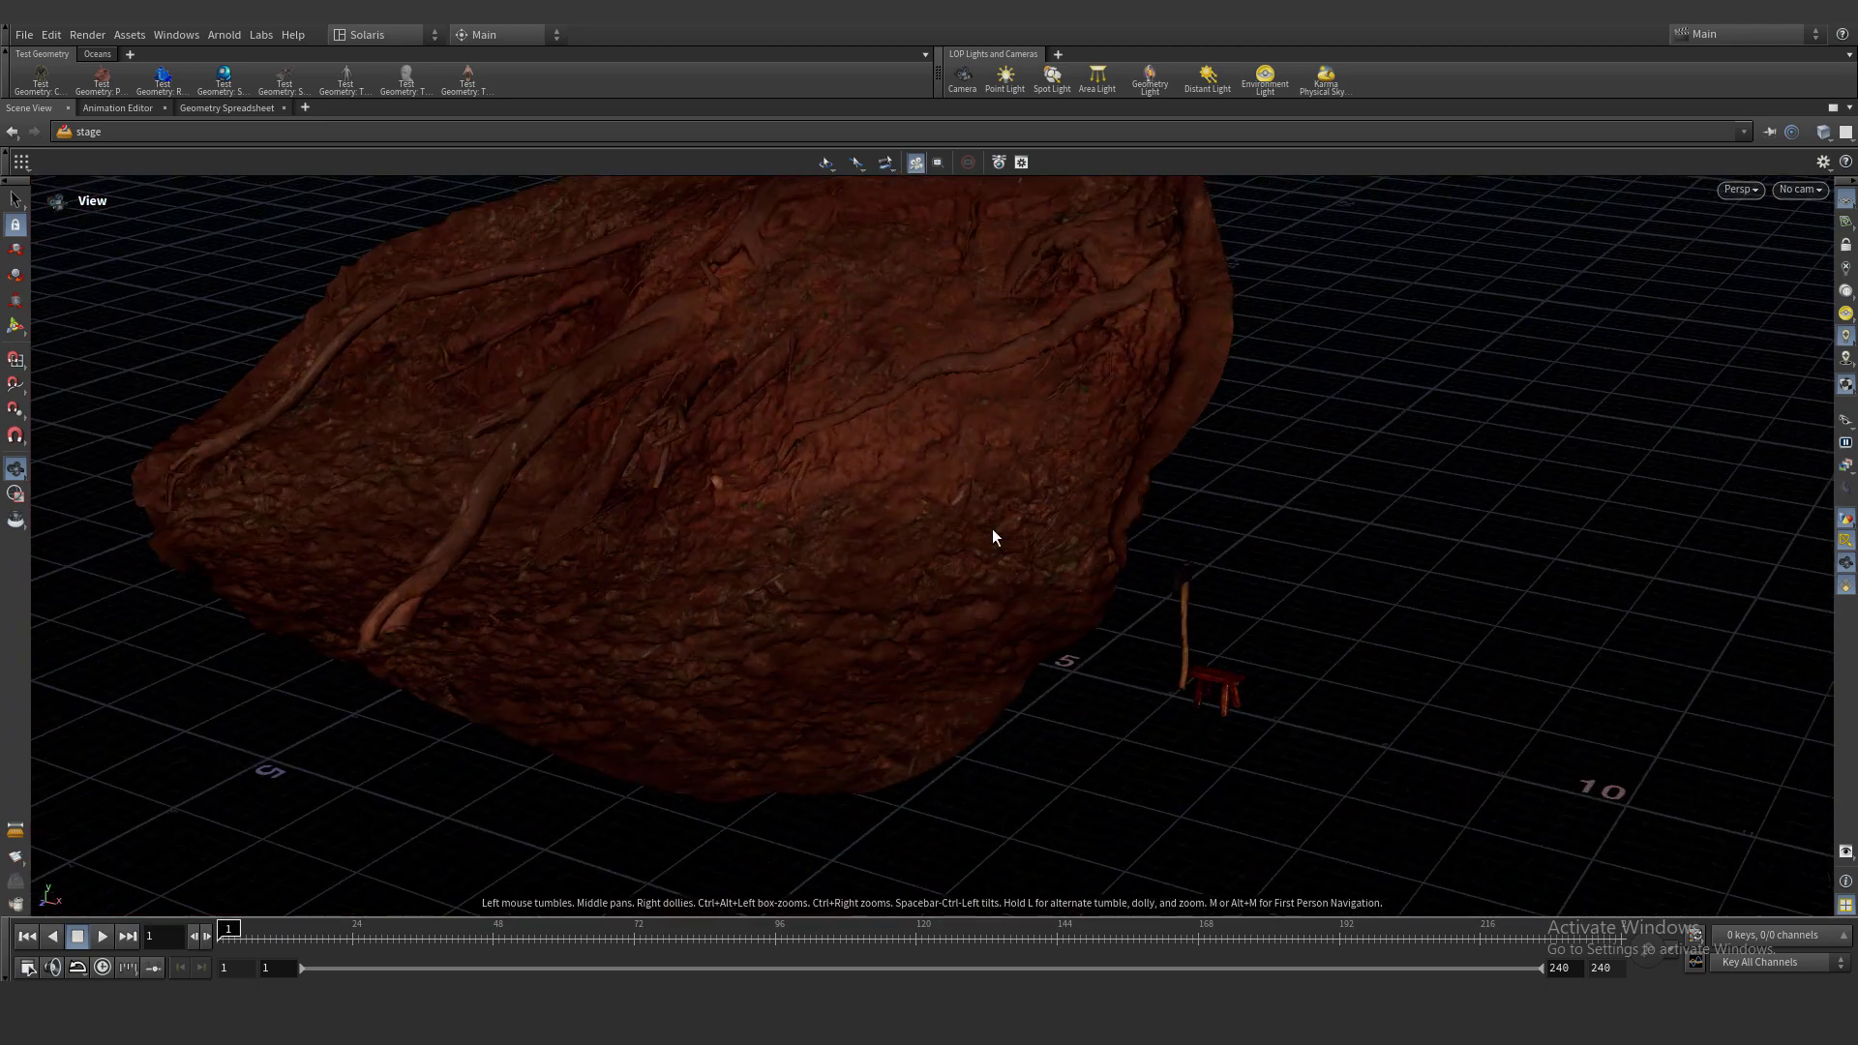
key("ctrl+b")
left_click_drag(629, 475, 703, 403)
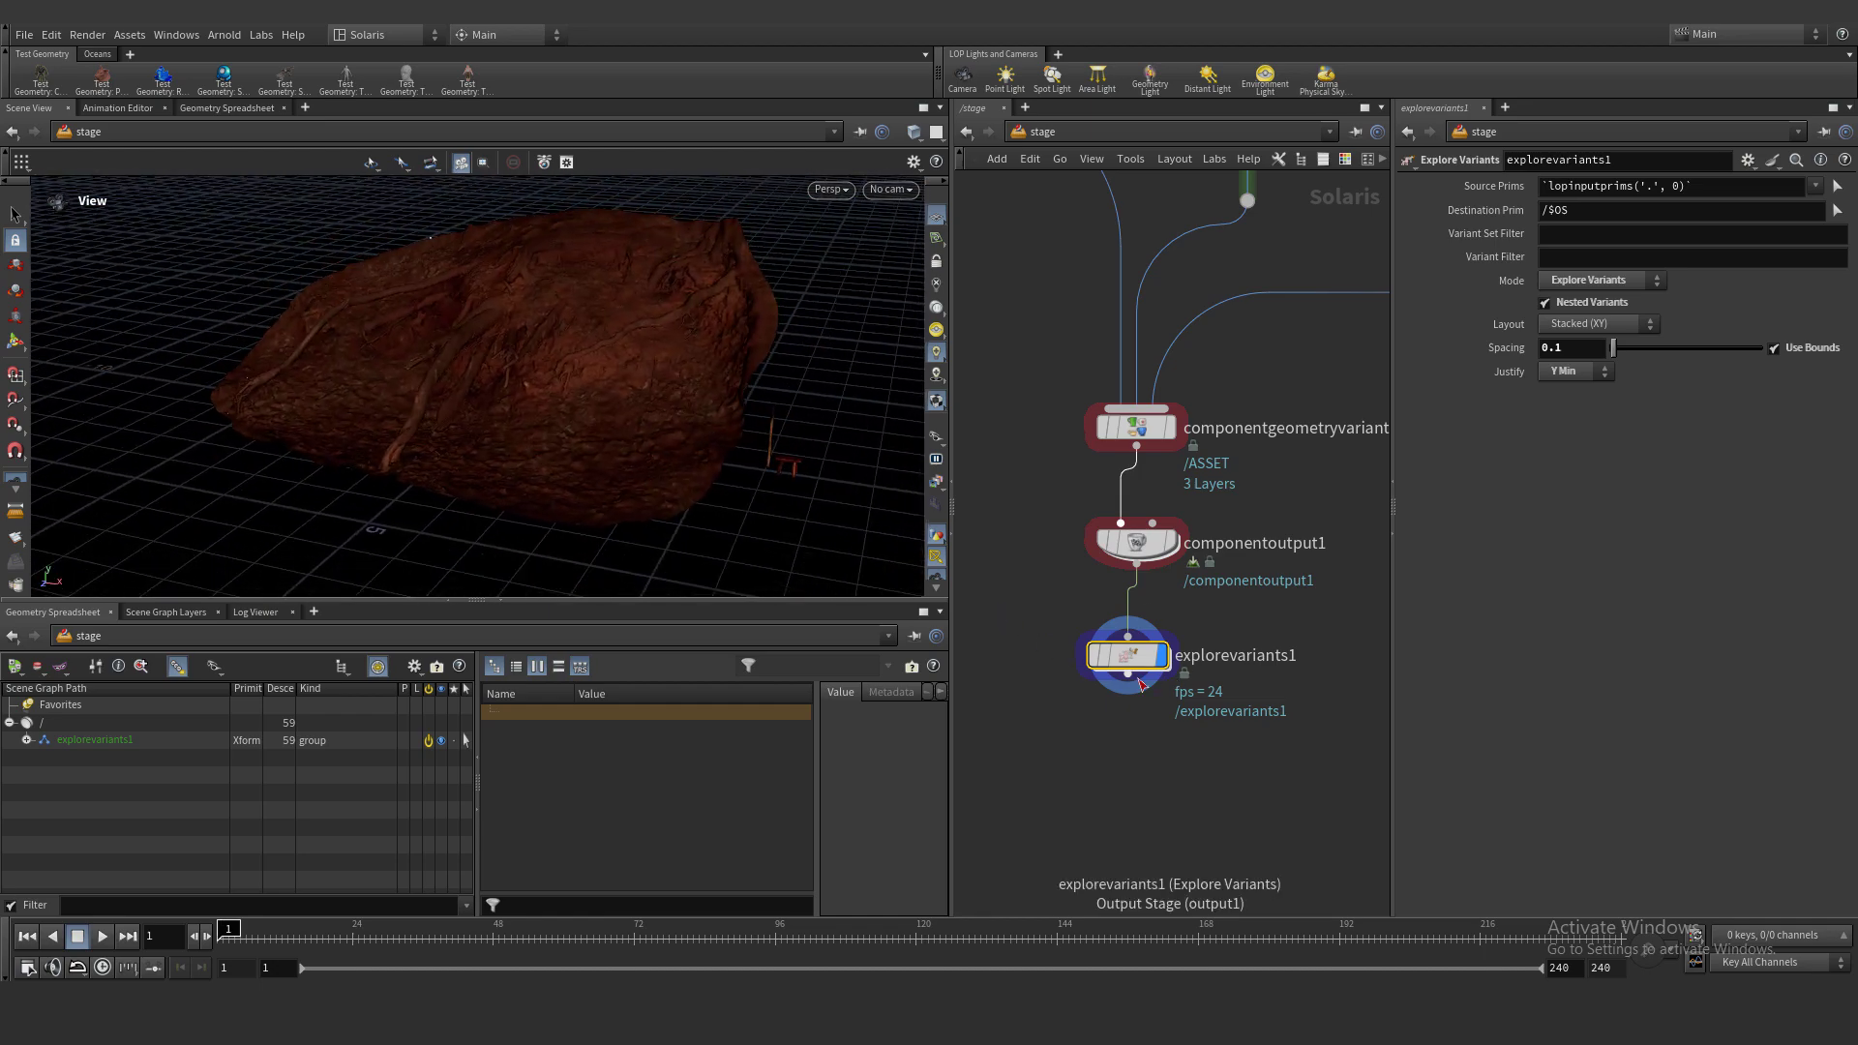
Delete the Explore Variants node and add a Set Variant node after componentoutput1
key("Delete")
left_click(1137, 564)
key("Tab")
type("setv")
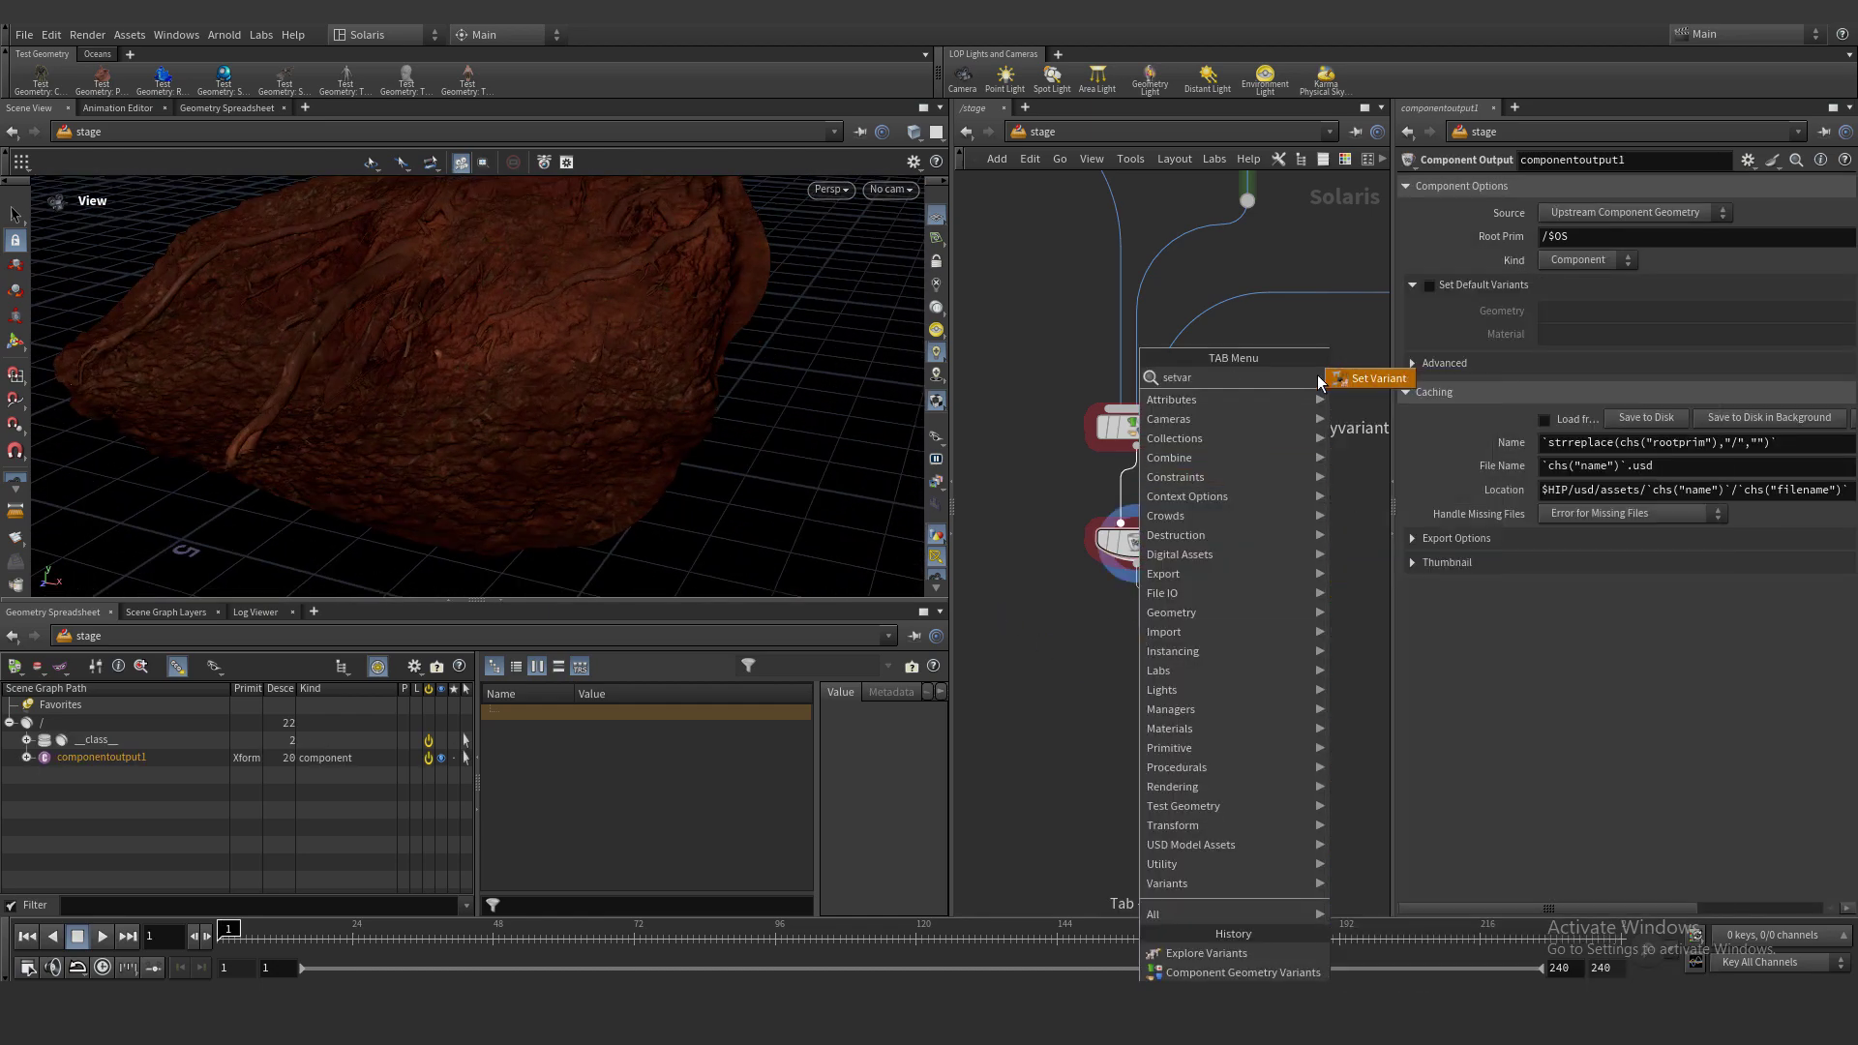
left_click(1361, 377)
left_click(1185, 642)
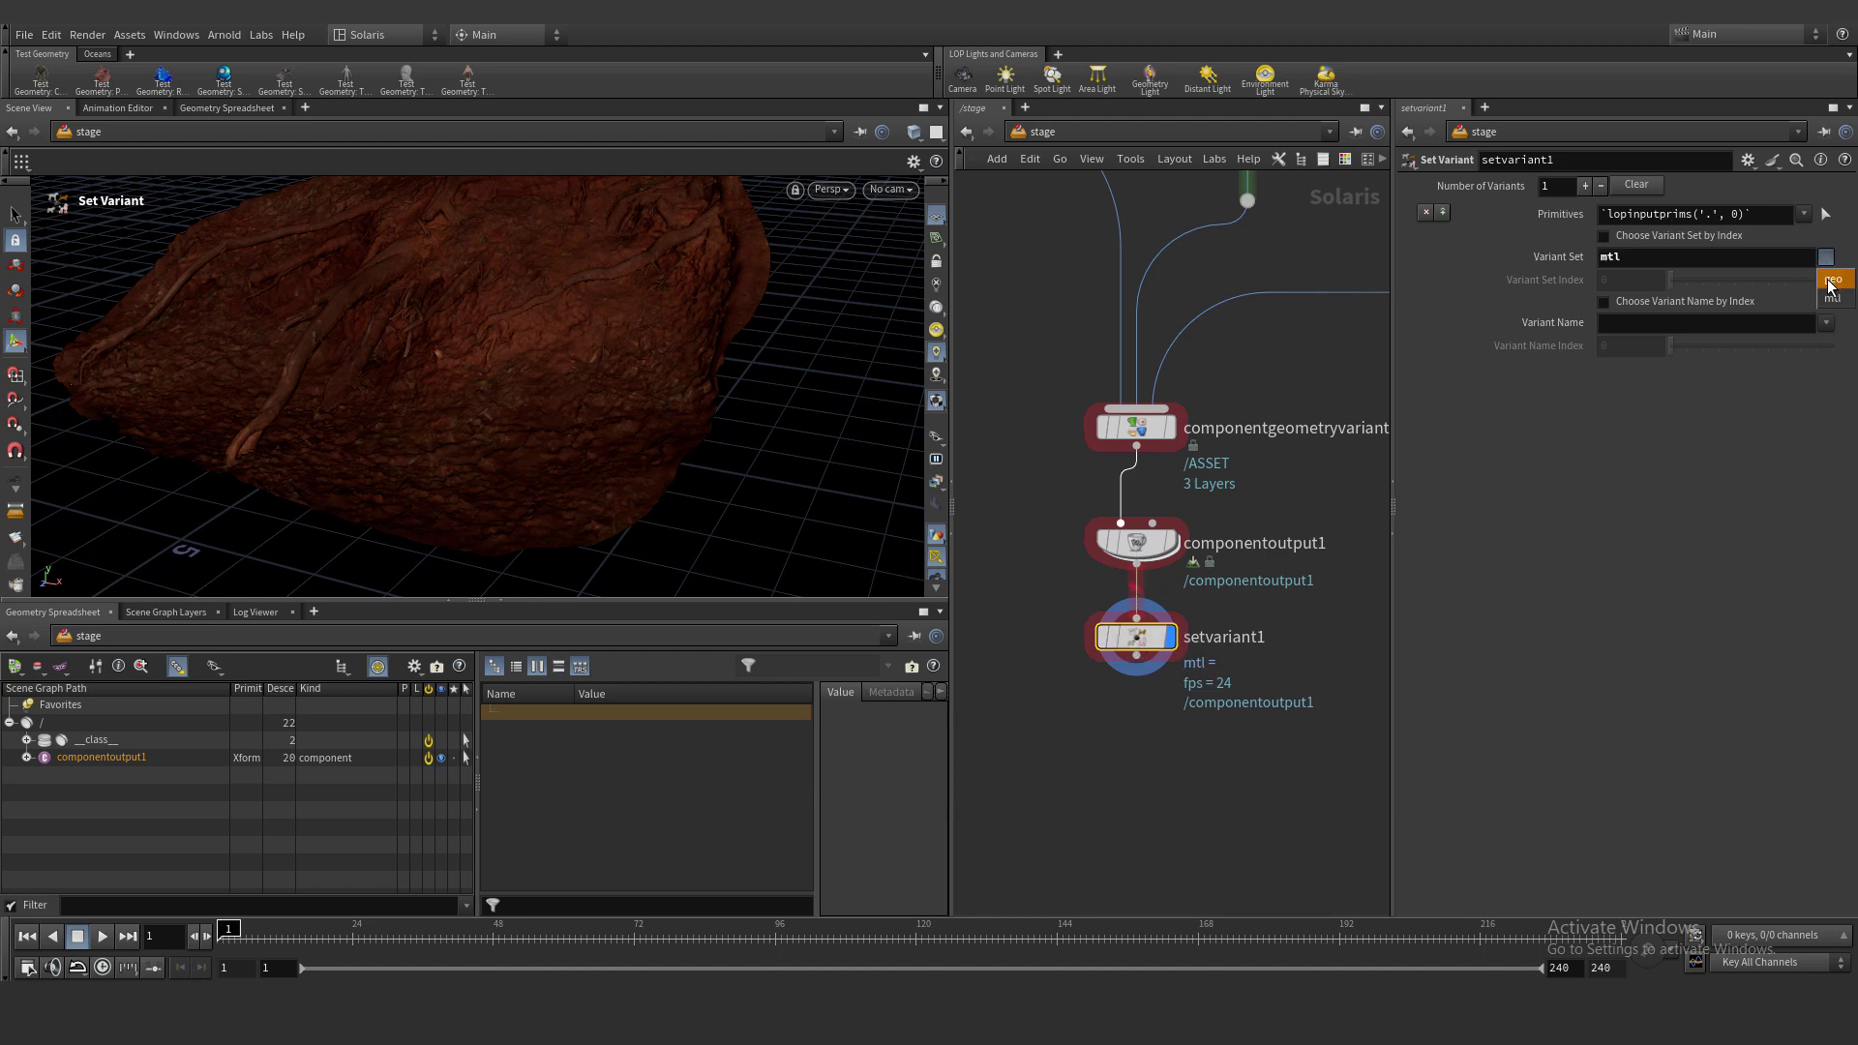
Set setvariant1's variant set to geo and its variant name to wooden_axe, and inspect the axe
left_click(1826, 324)
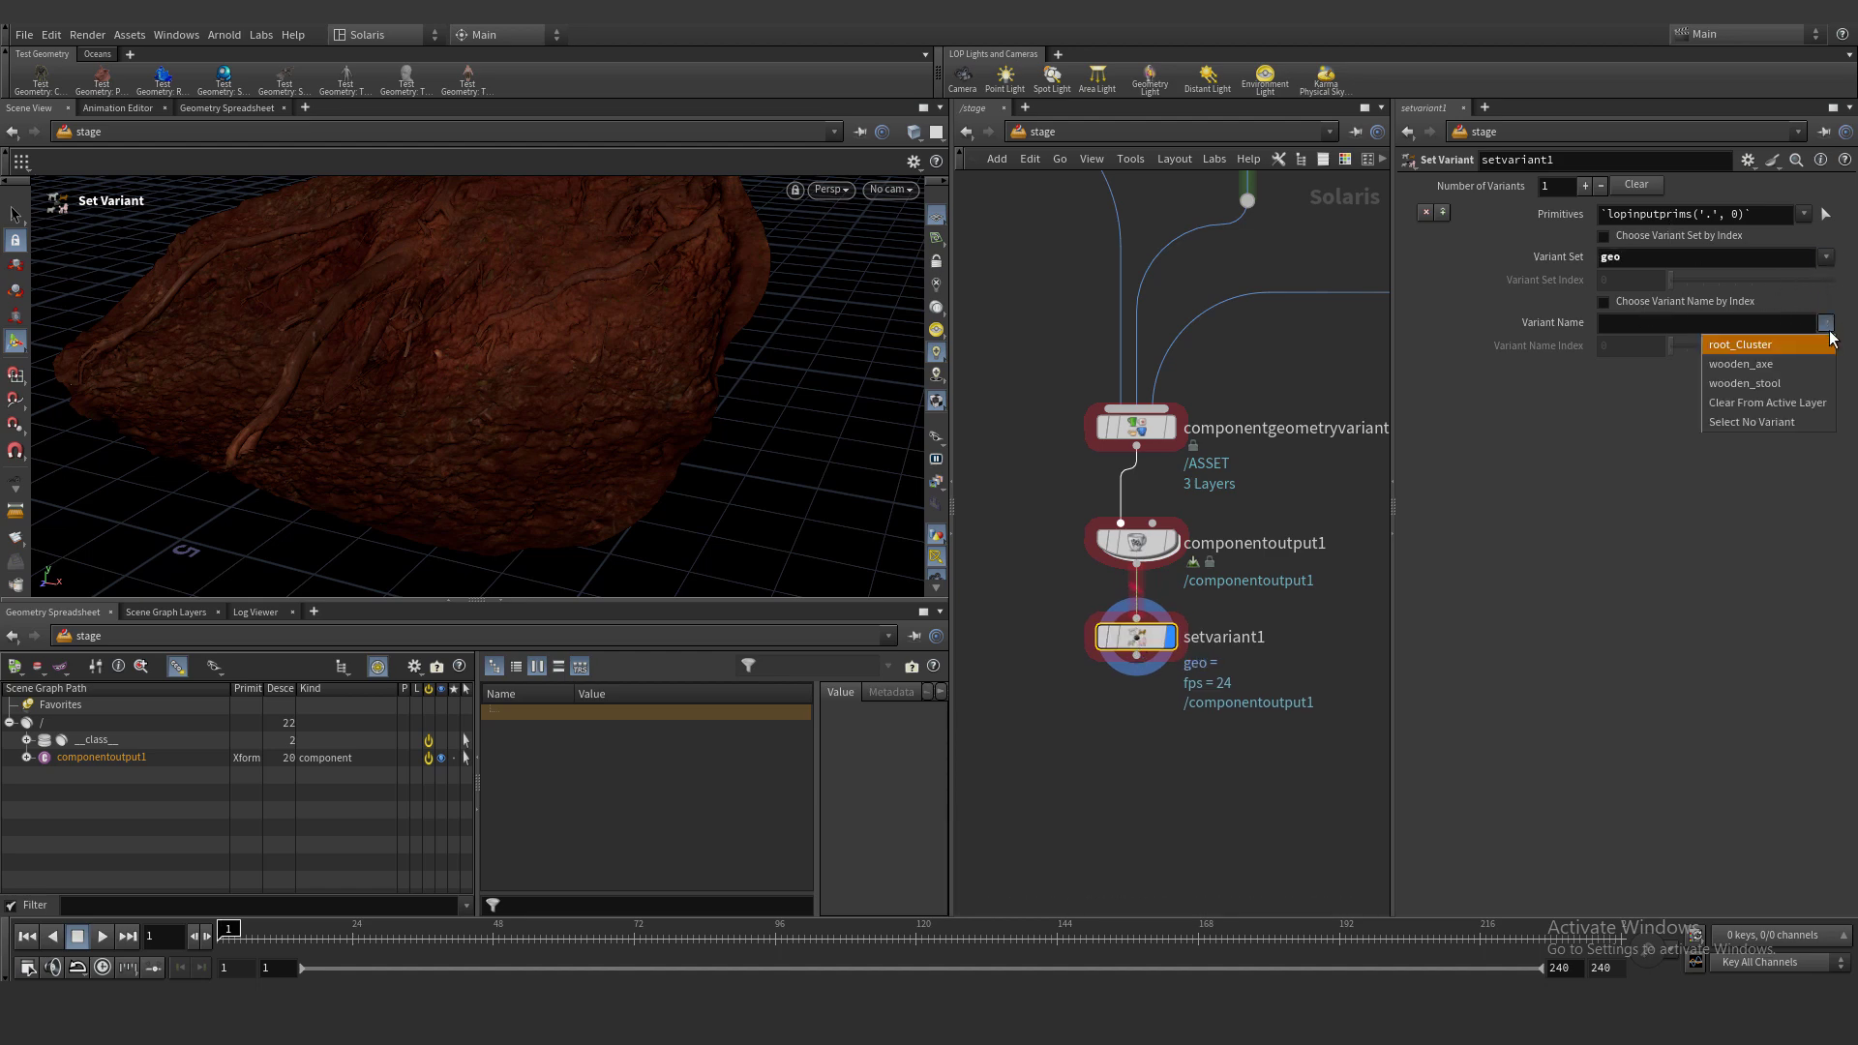
left_click(1700, 585)
scroll(1150, 358, "down", 5)
middle_click_drag(1149, 358, 1180, 534)
scroll(1064, 283, "up", 4)
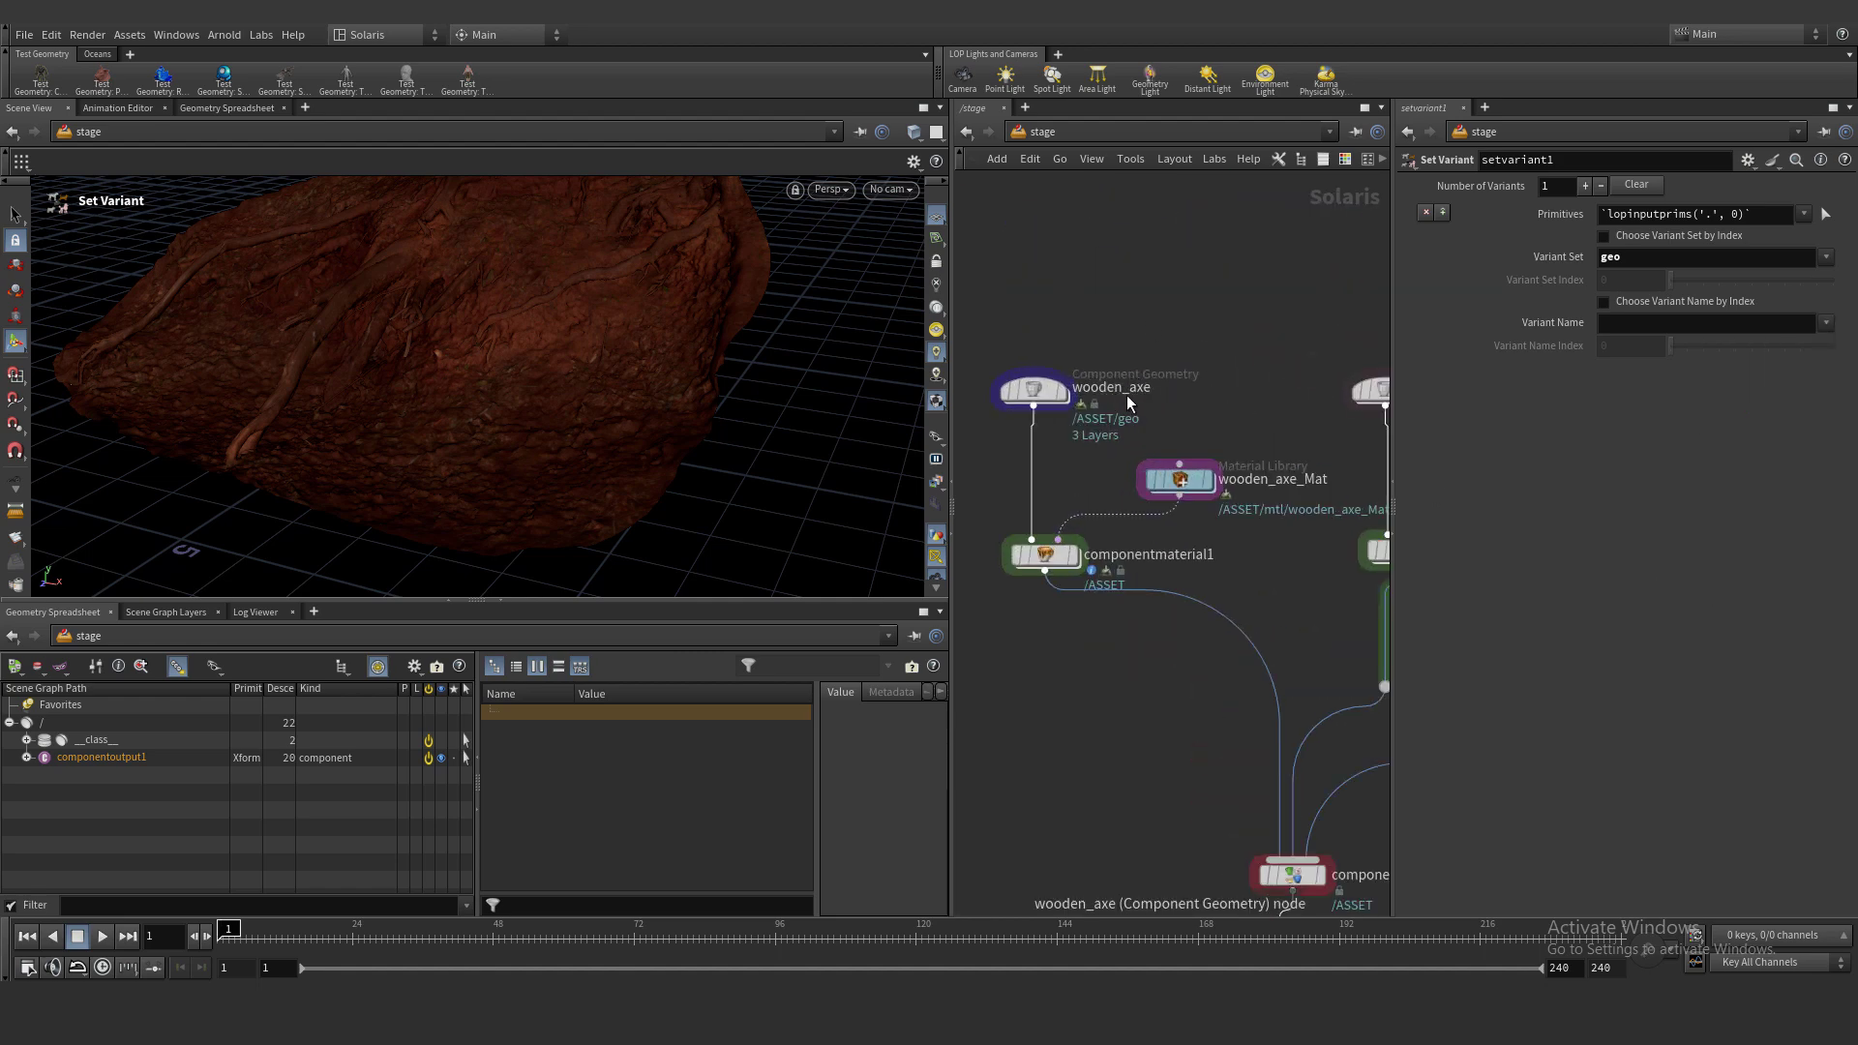
left_click(1826, 322)
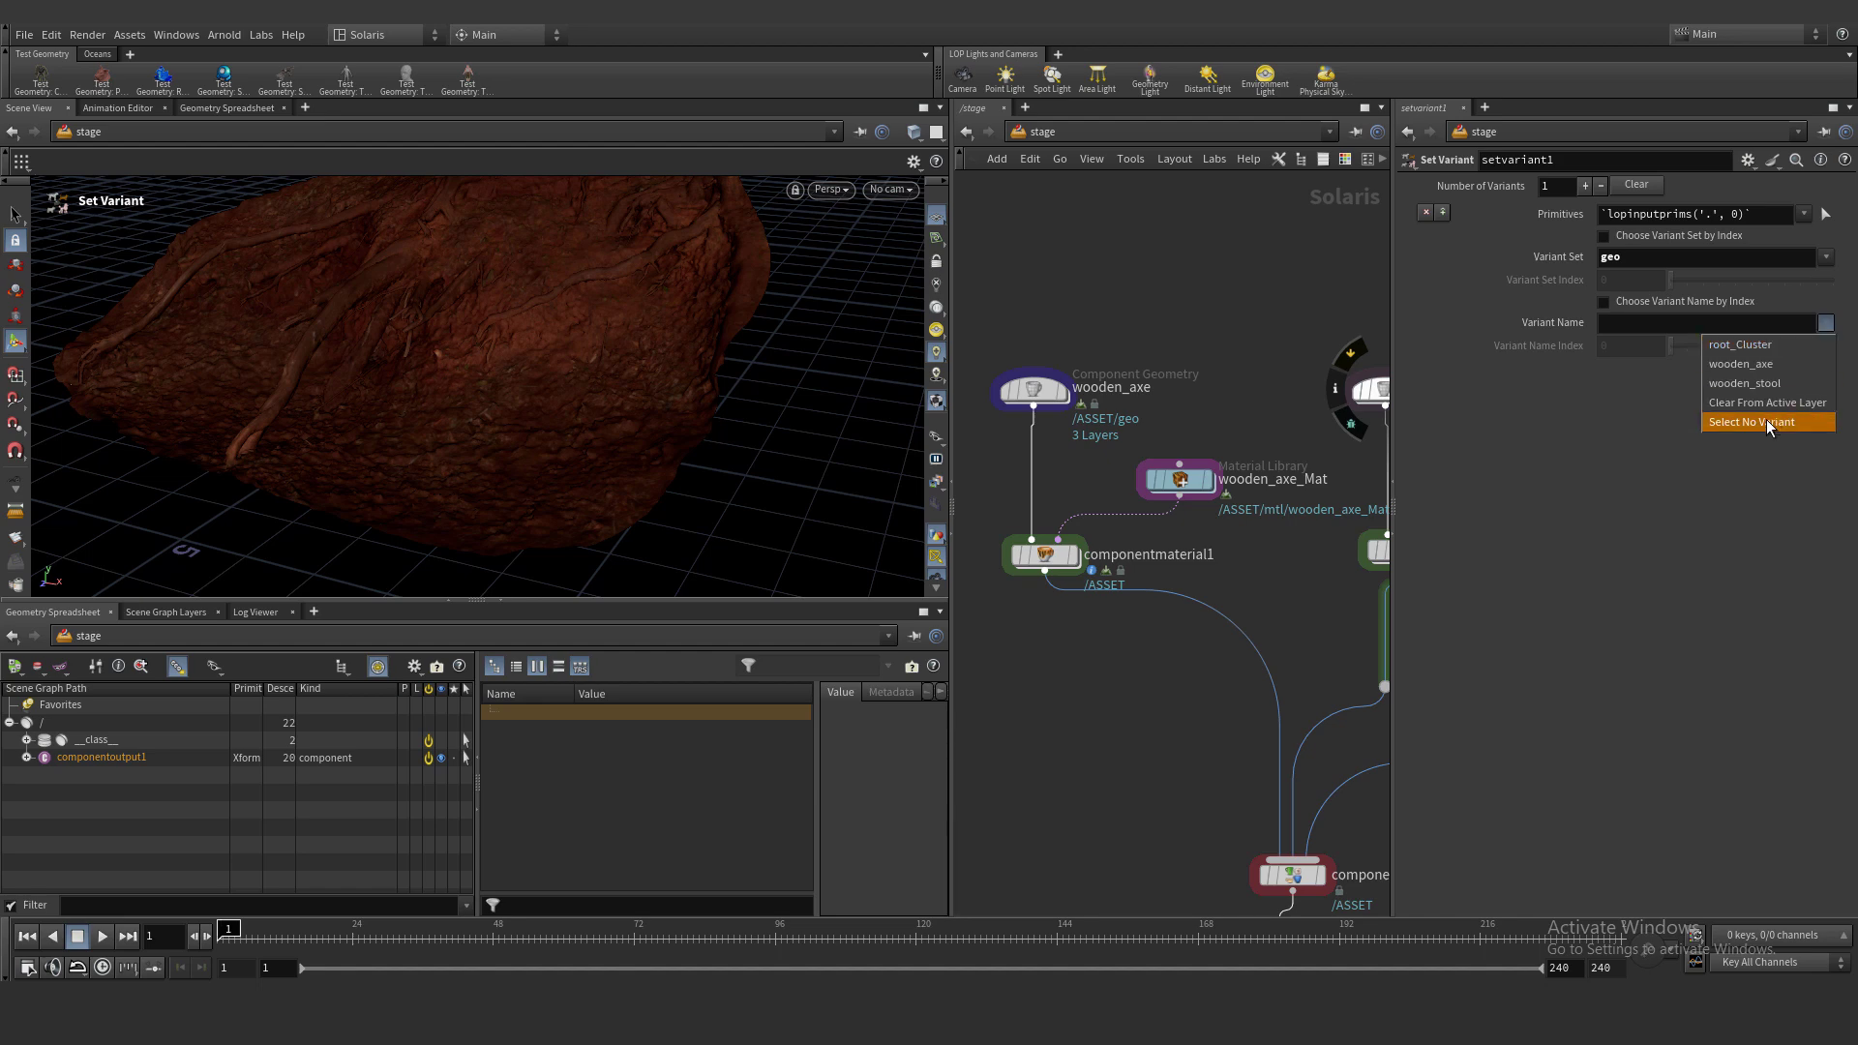
left_click(1747, 366)
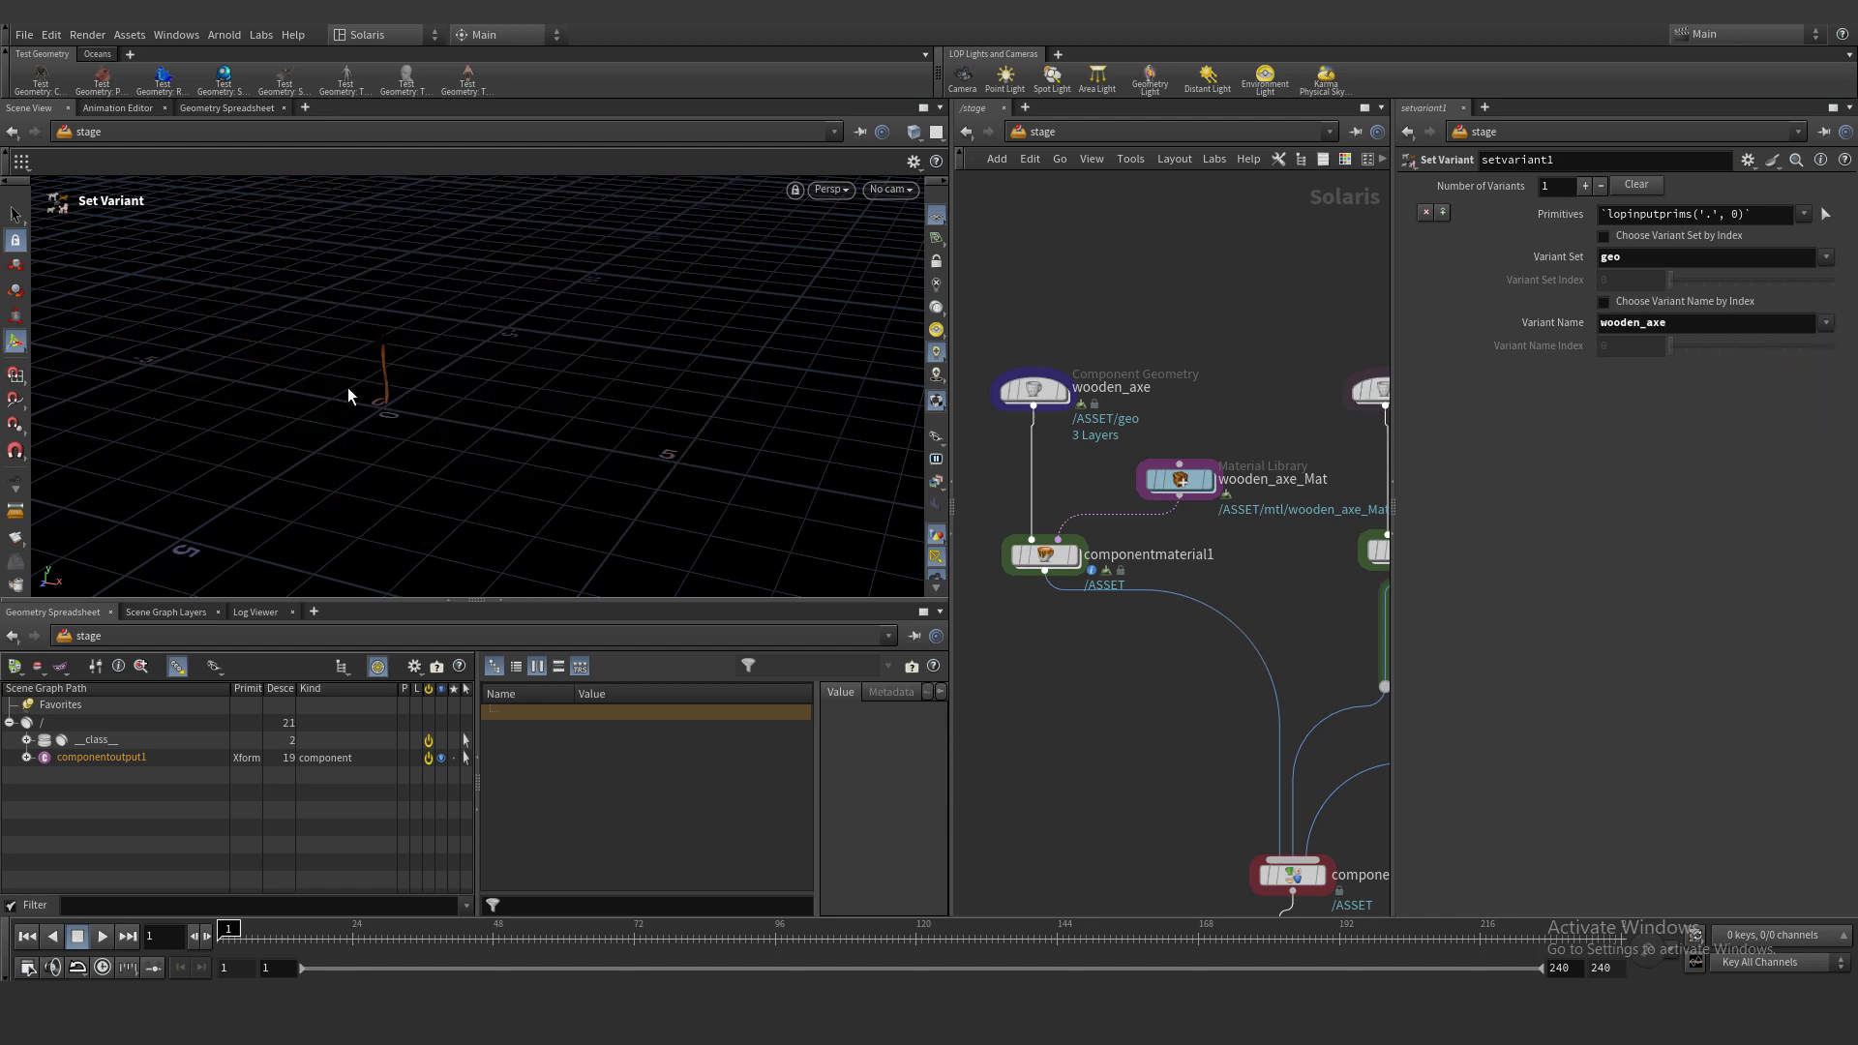
right_click_drag(348, 385, 394, 365, "alt")
right_click_drag(470, 248, 494, 252, "alt")
left_click_drag(493, 253, 459, 255, "alt")
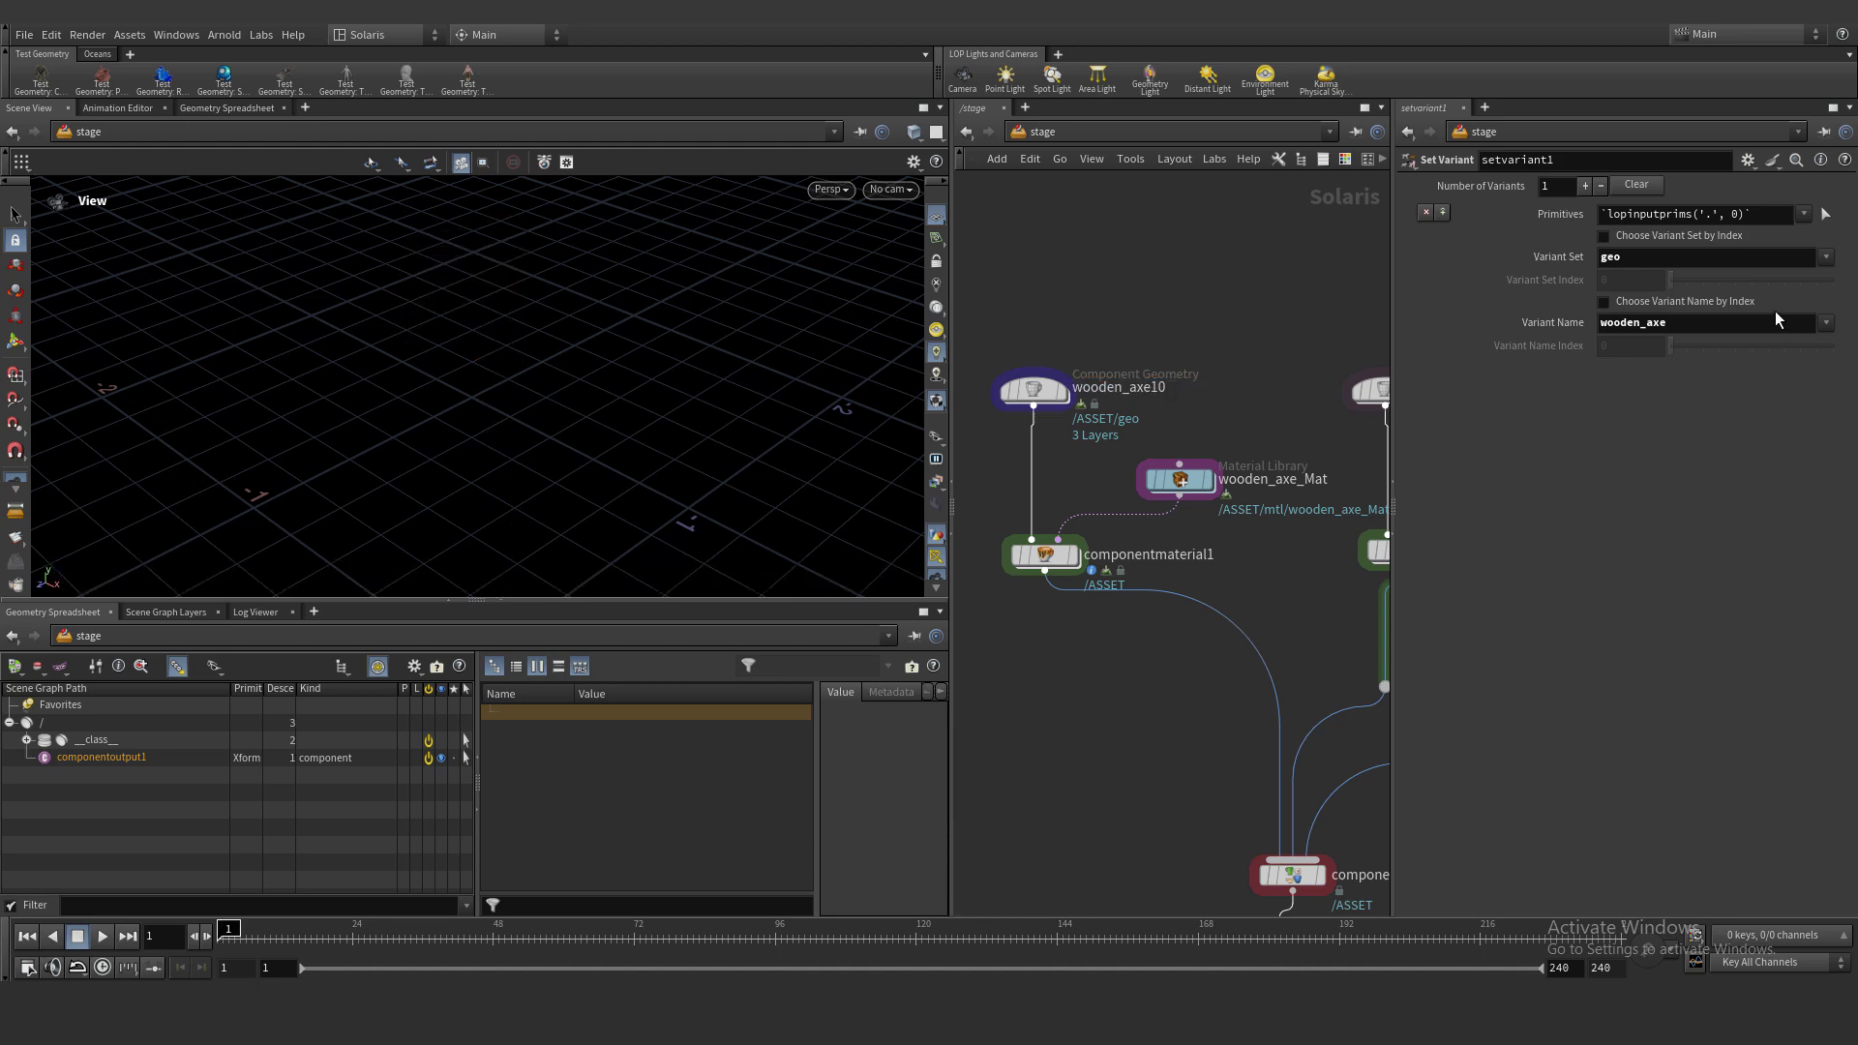
Rename the wooden_axe geometry node wooden_axe10 and select wooden_axe10 as setvariant1's variant name
key("BackSpace")
left_click(1826, 322)
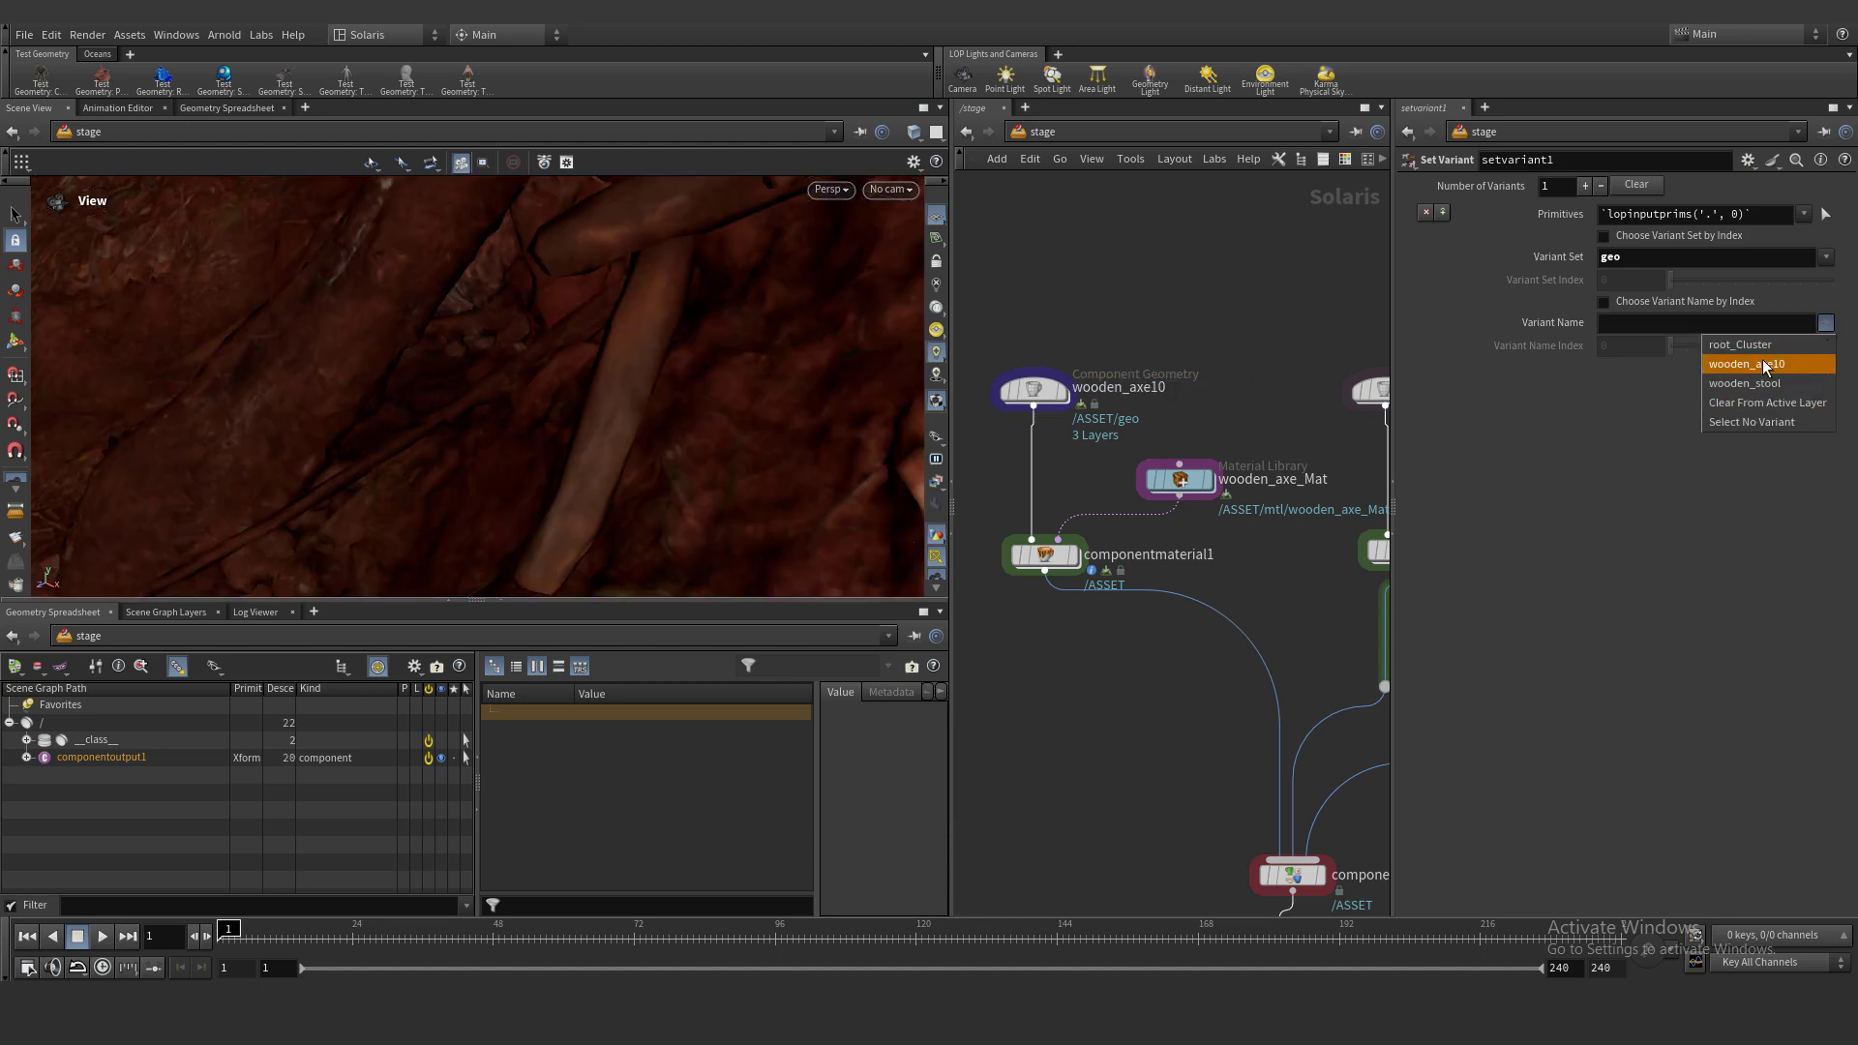
left_click(1779, 364)
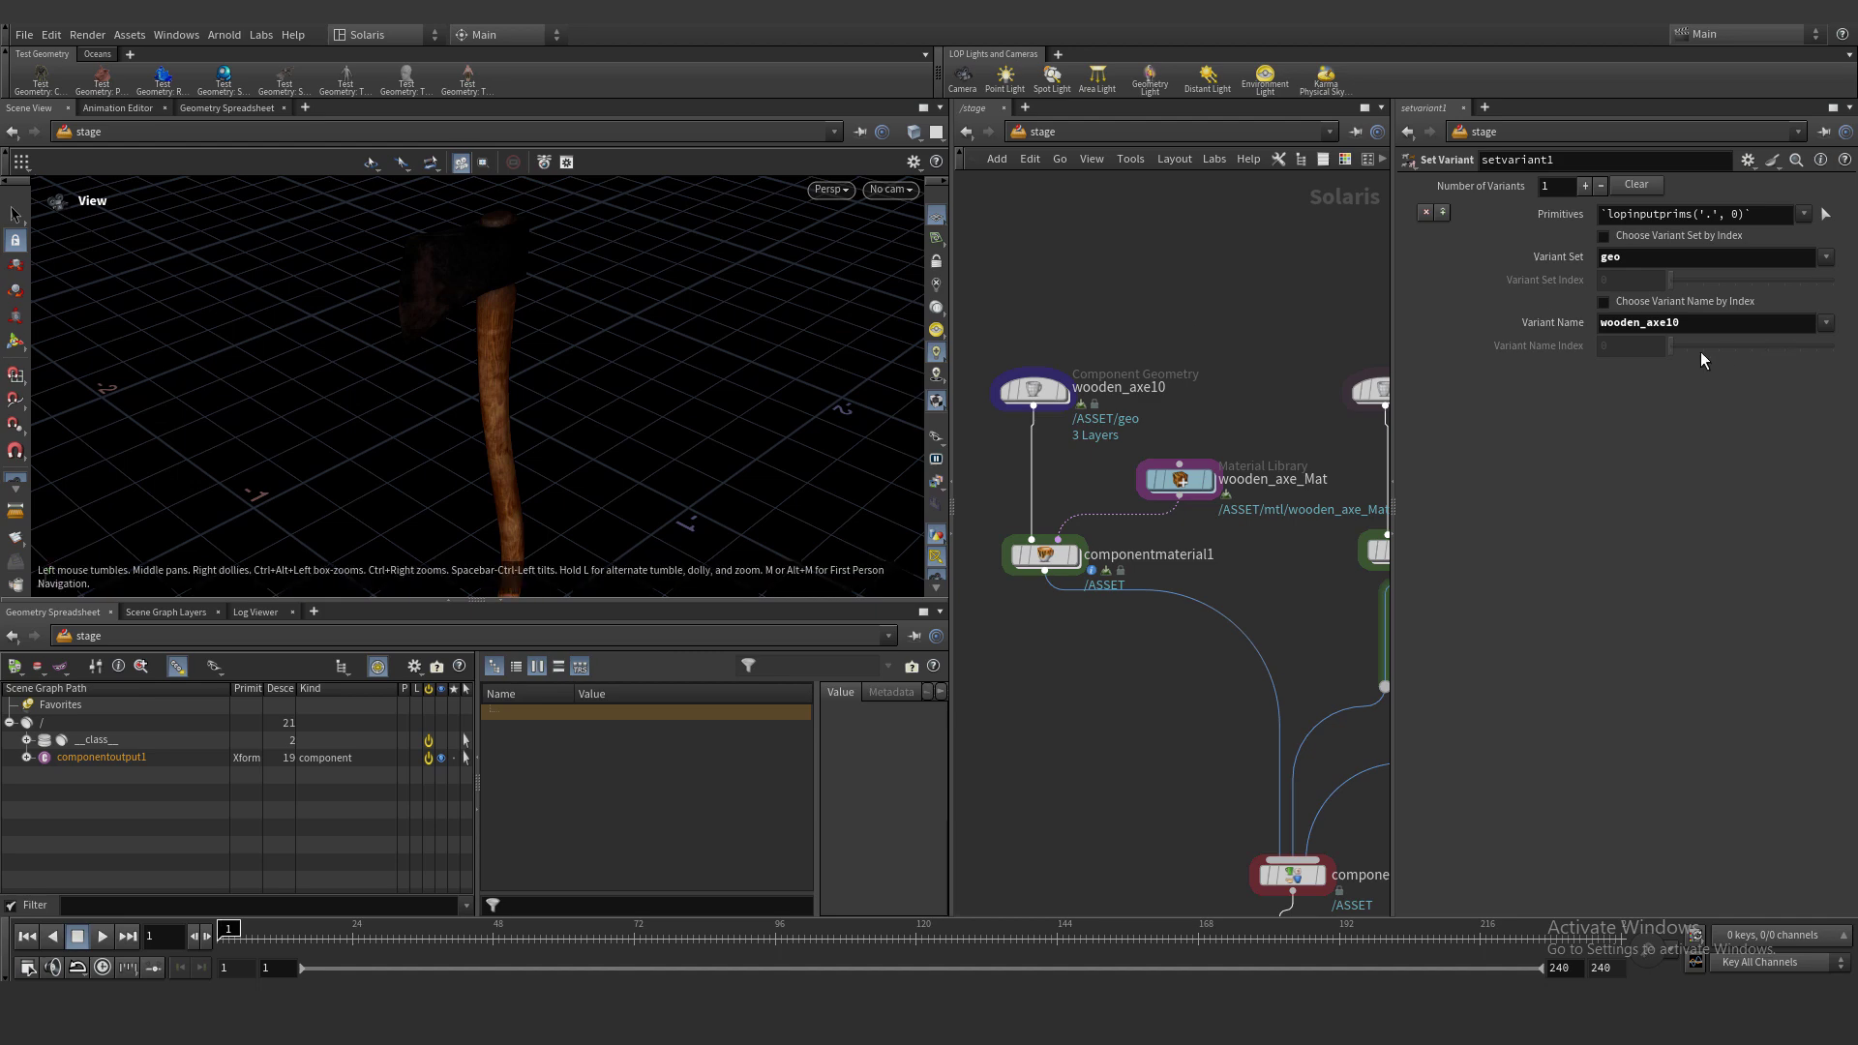
Clear setvariant1's variant name and rename the axe geometry node back to wooden_axe
key("ctrl+a")
key("BackSpace")
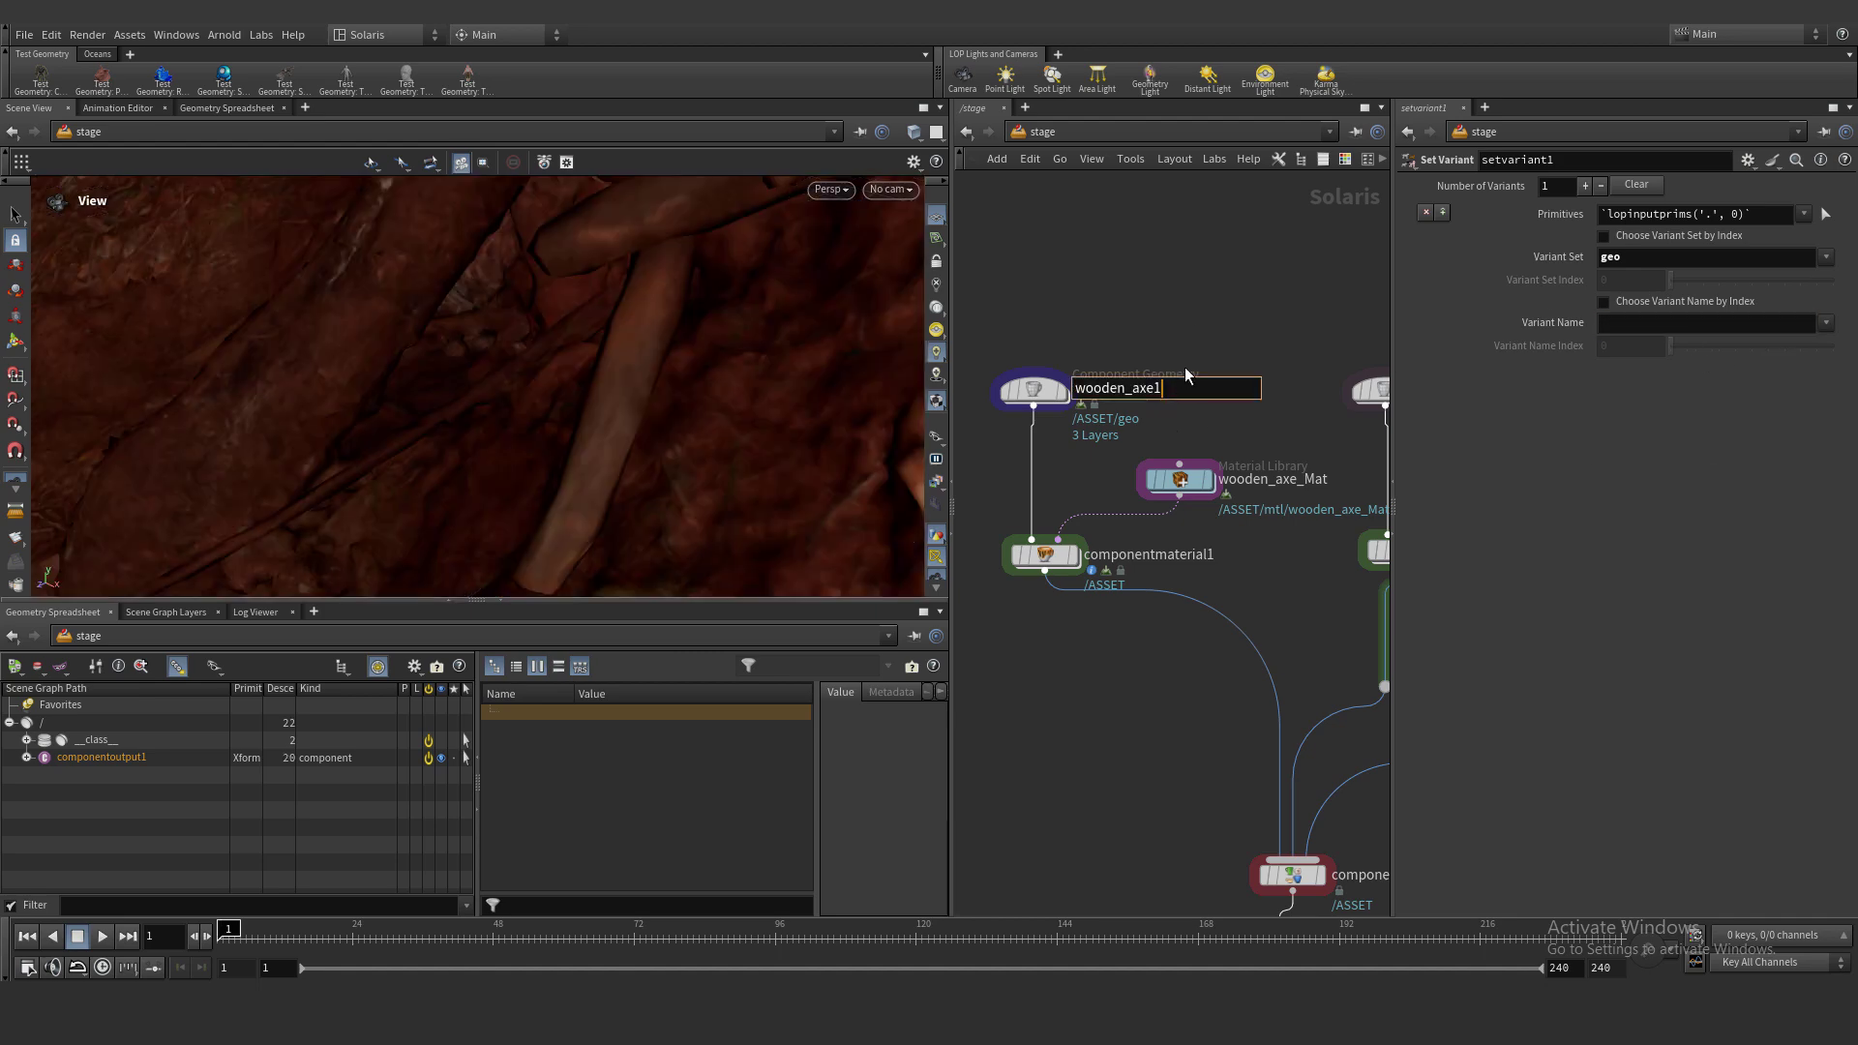
left_click(1108, 397)
Check the Geo Variant Name in the wooden_axe node's Advanced settings
left_click(1461, 287)
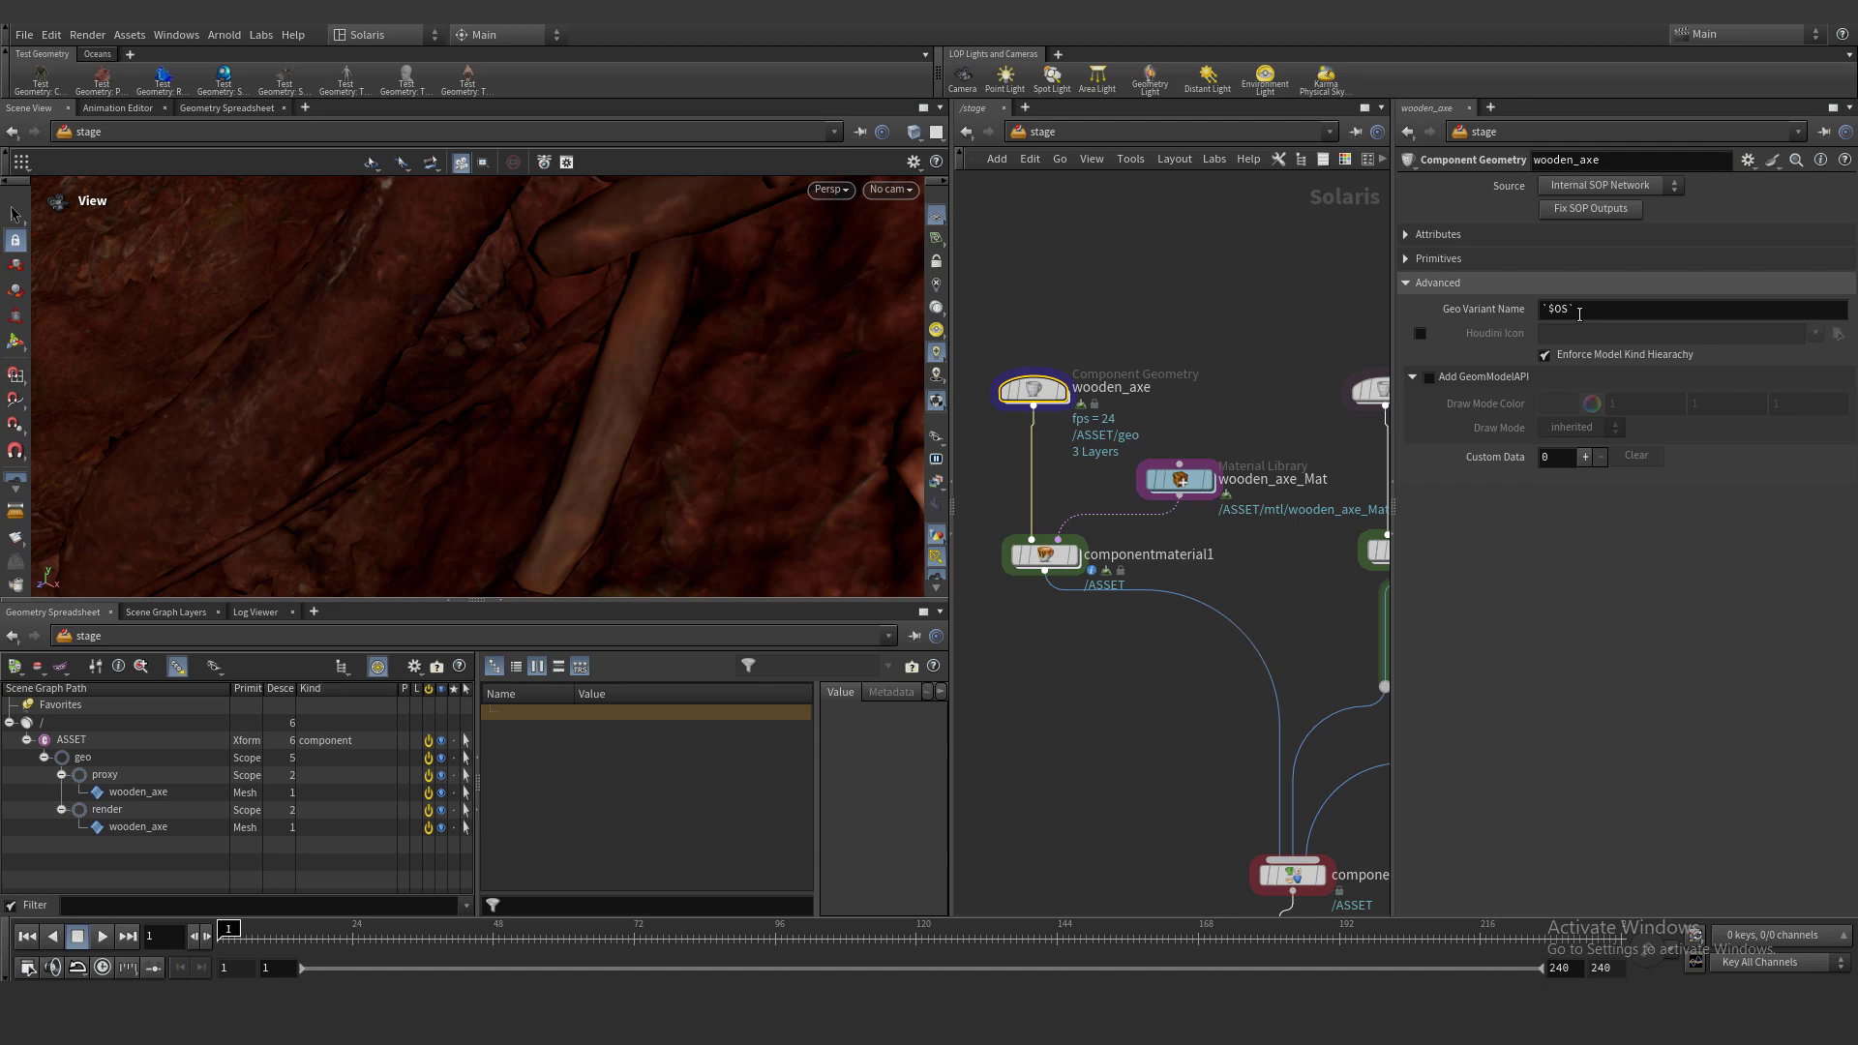
scroll(1213, 305, "down", 5)
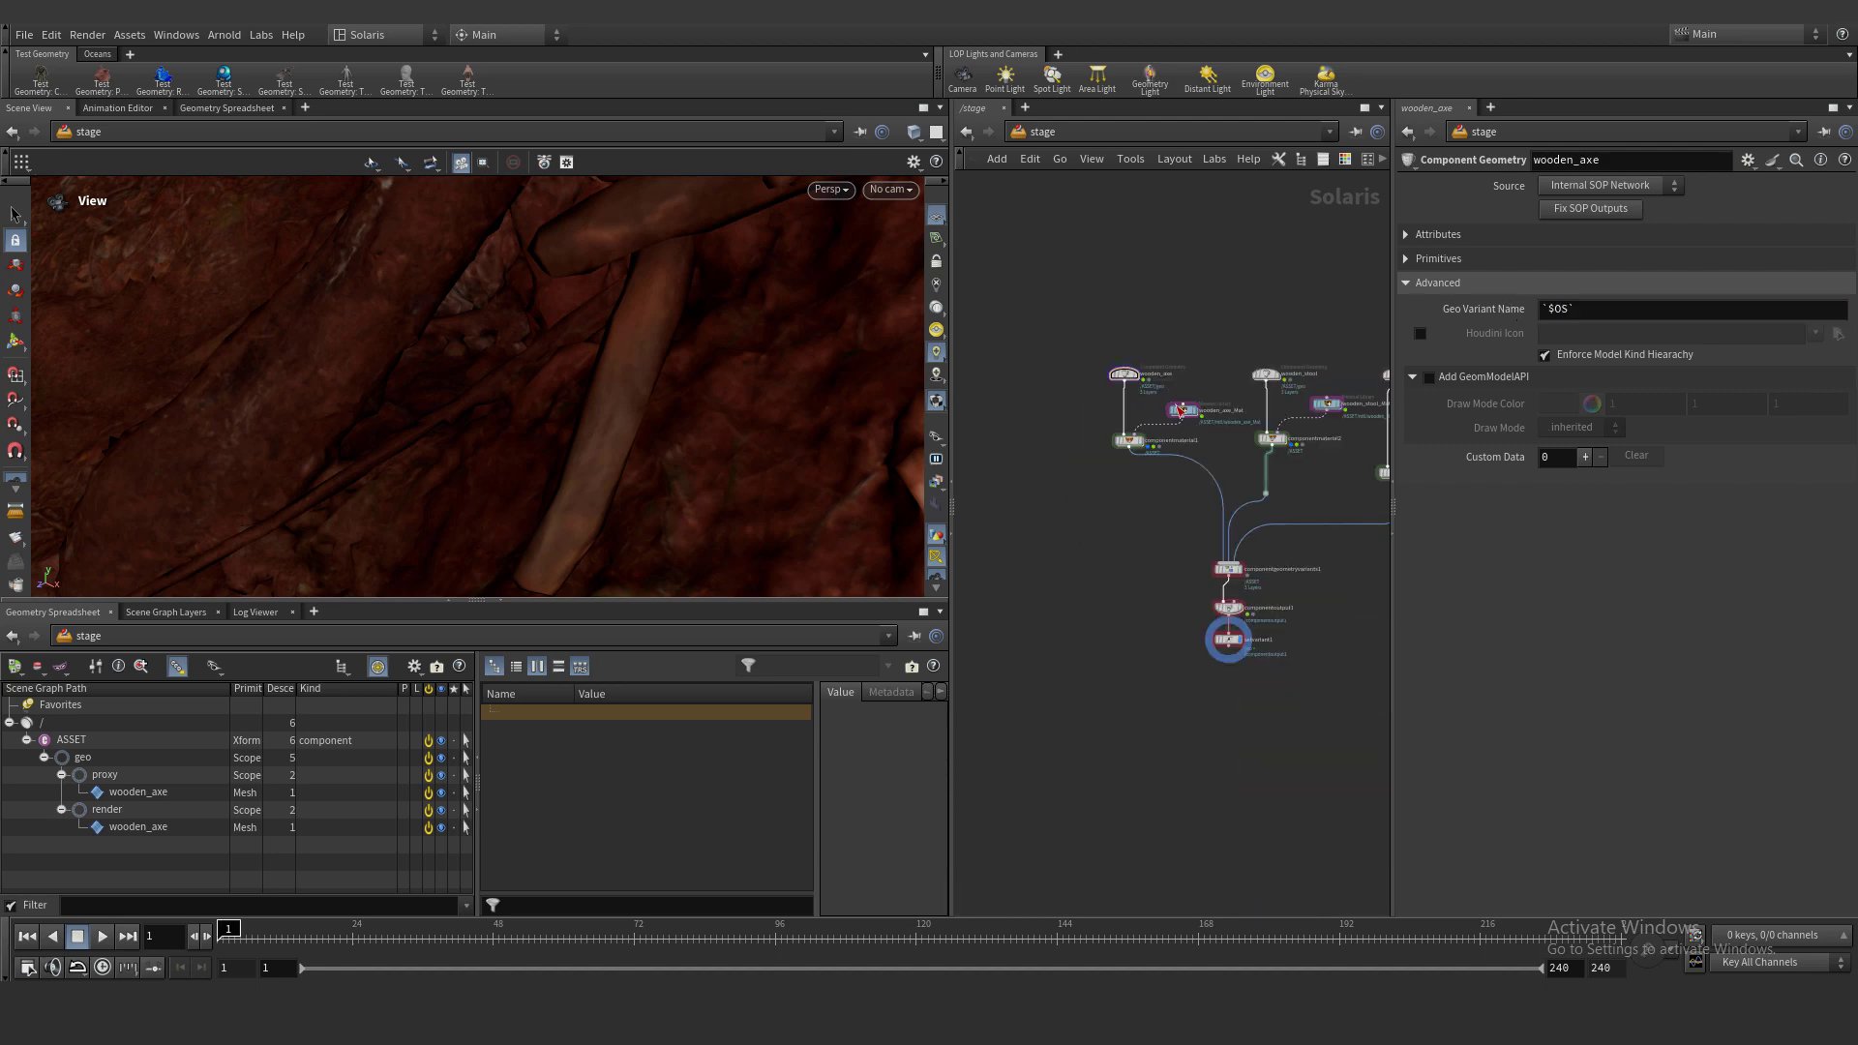
middle_click_drag(1180, 378, 1106, 384)
scroll(590, 405, "down", 2)
scroll(1190, 368, "up", 3)
Make setvariant1 choose the variant name by index, set the index to 1 and inspect the variant
left_click(1103, 857)
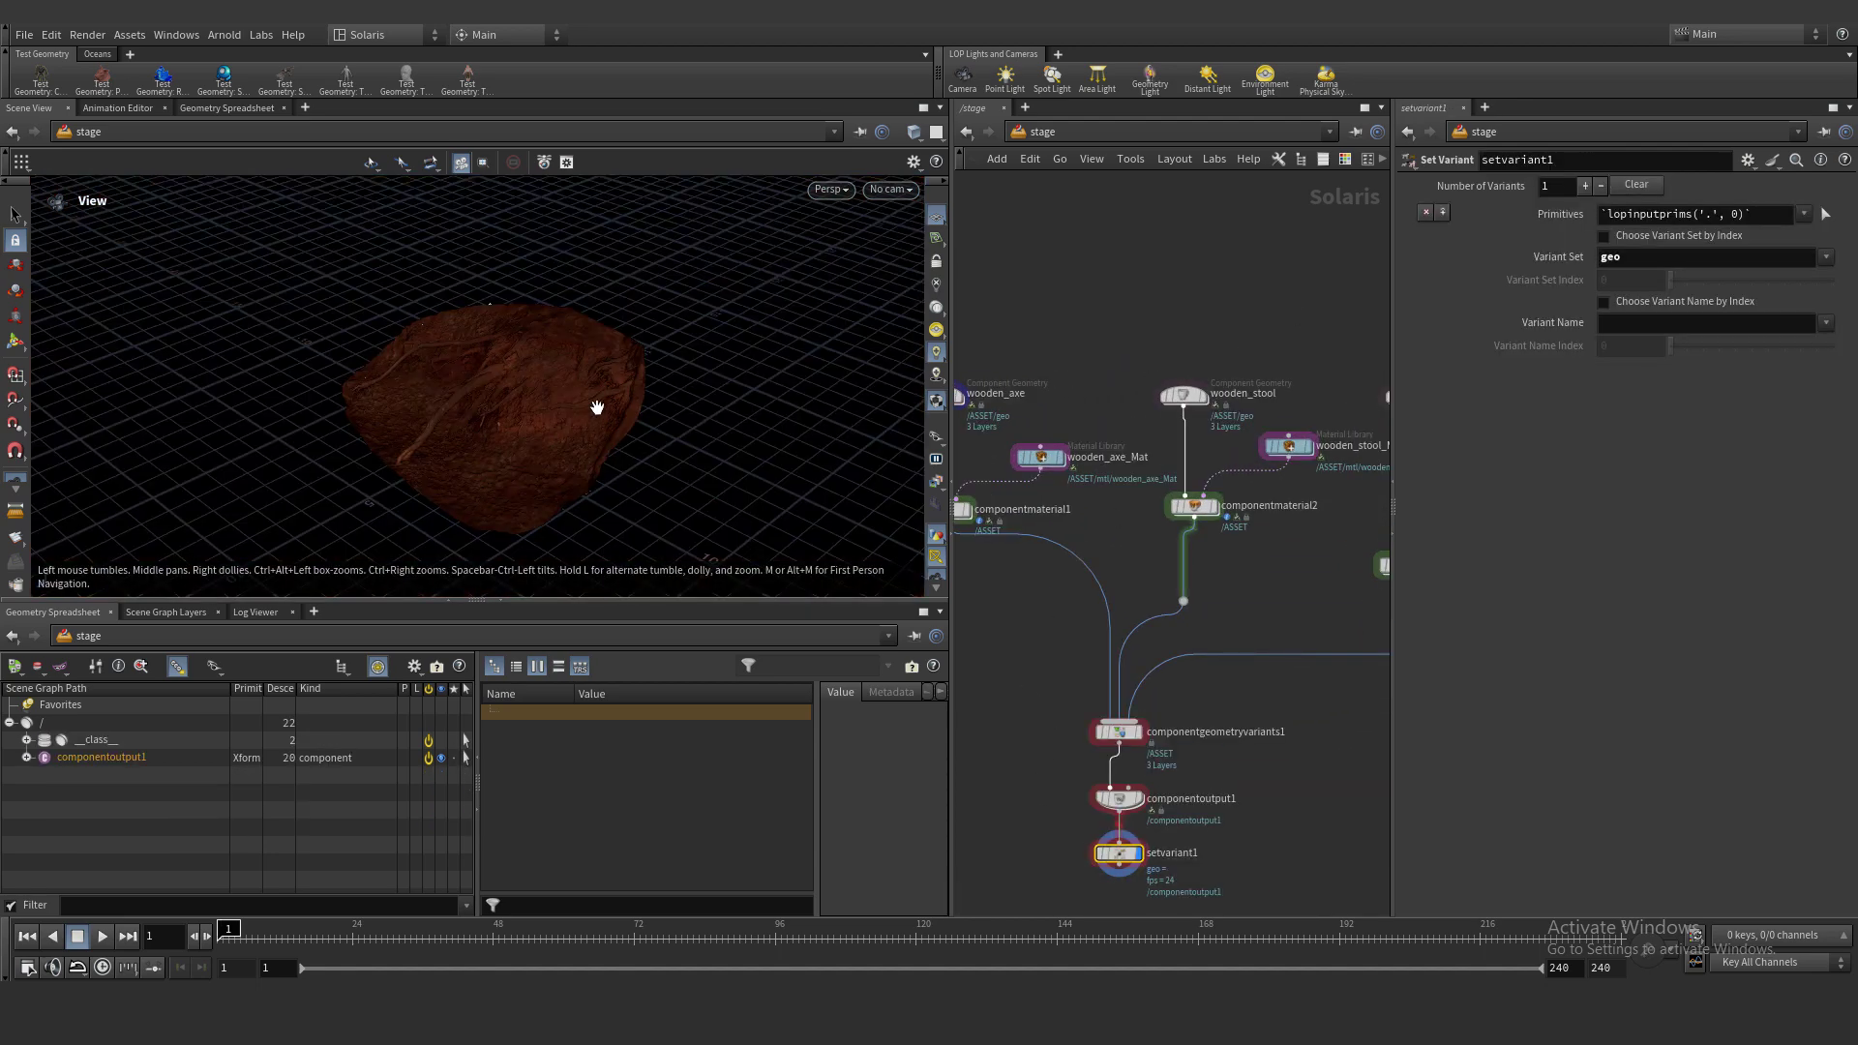
left_click(1656, 303)
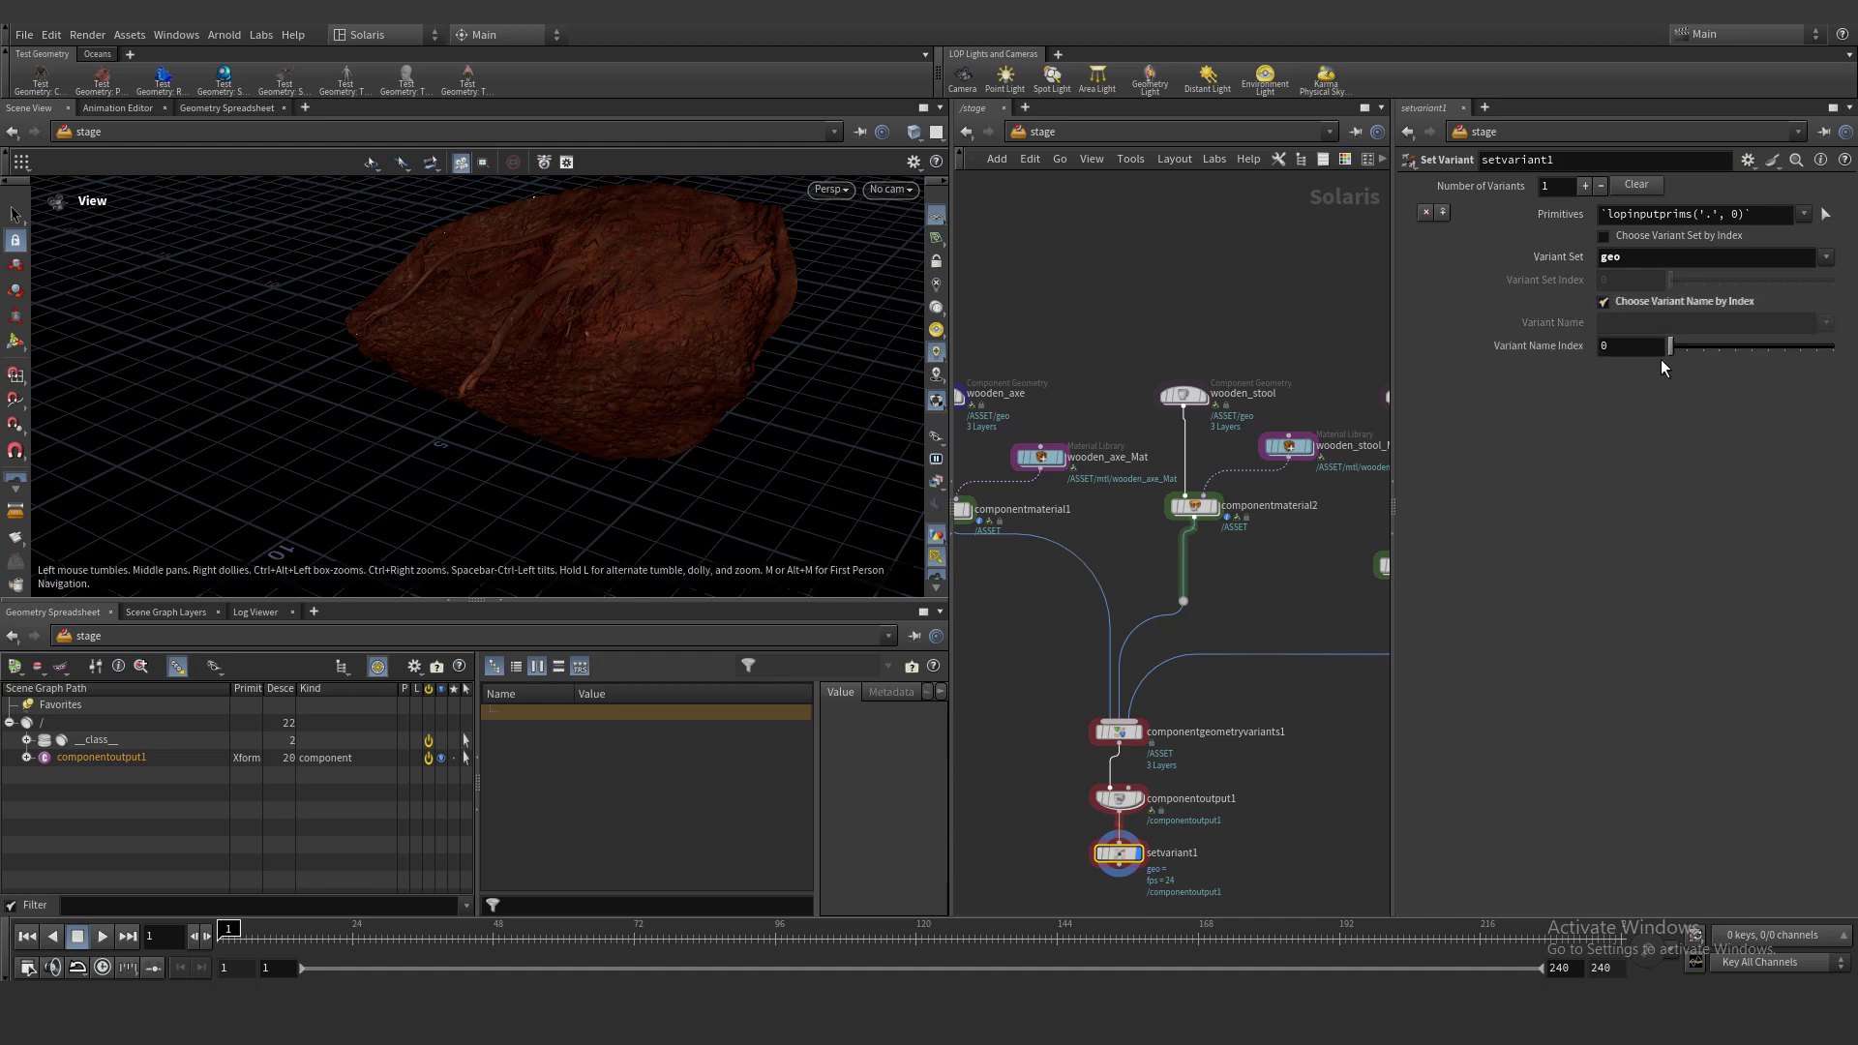
left_click(1658, 347)
scroll(1658, 348, "up", 1)
type("g")
left_click(639, 349)
key("space+g")
left_click_drag(634, 347, 678, 339)
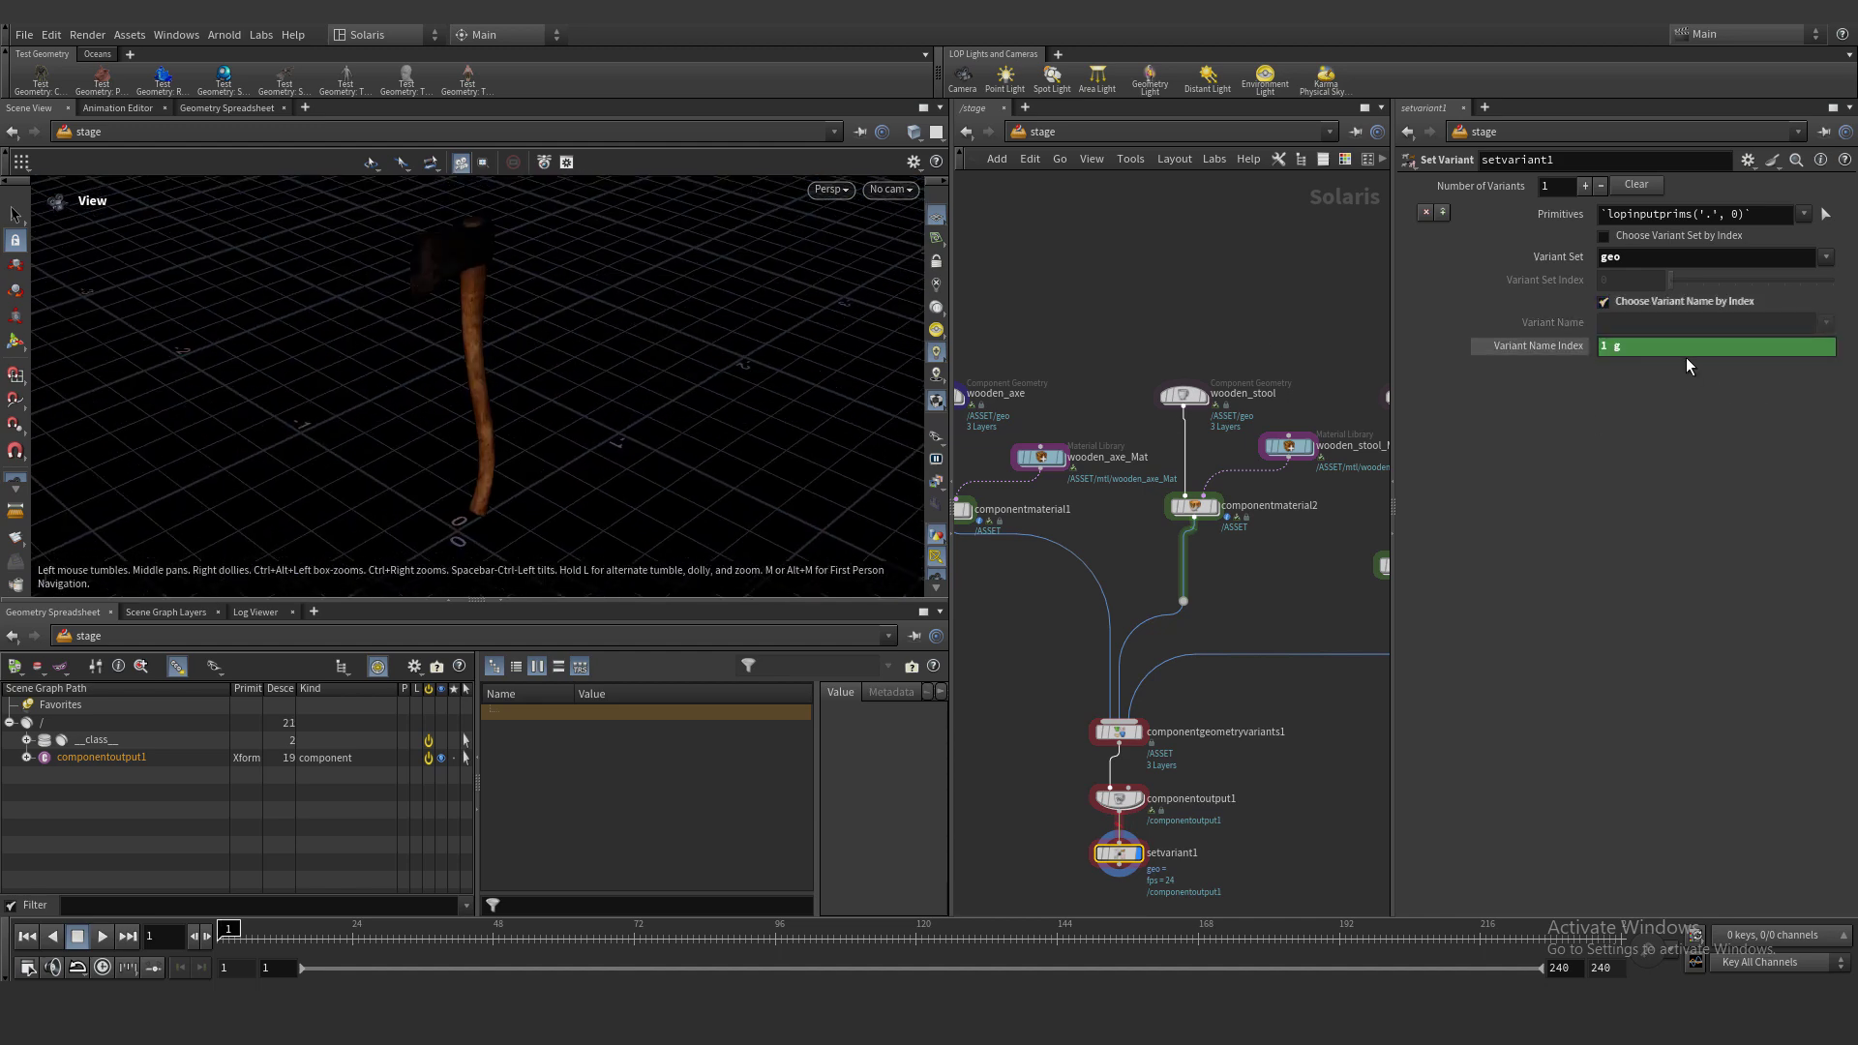
left_click(1670, 345)
left_click(1493, 352)
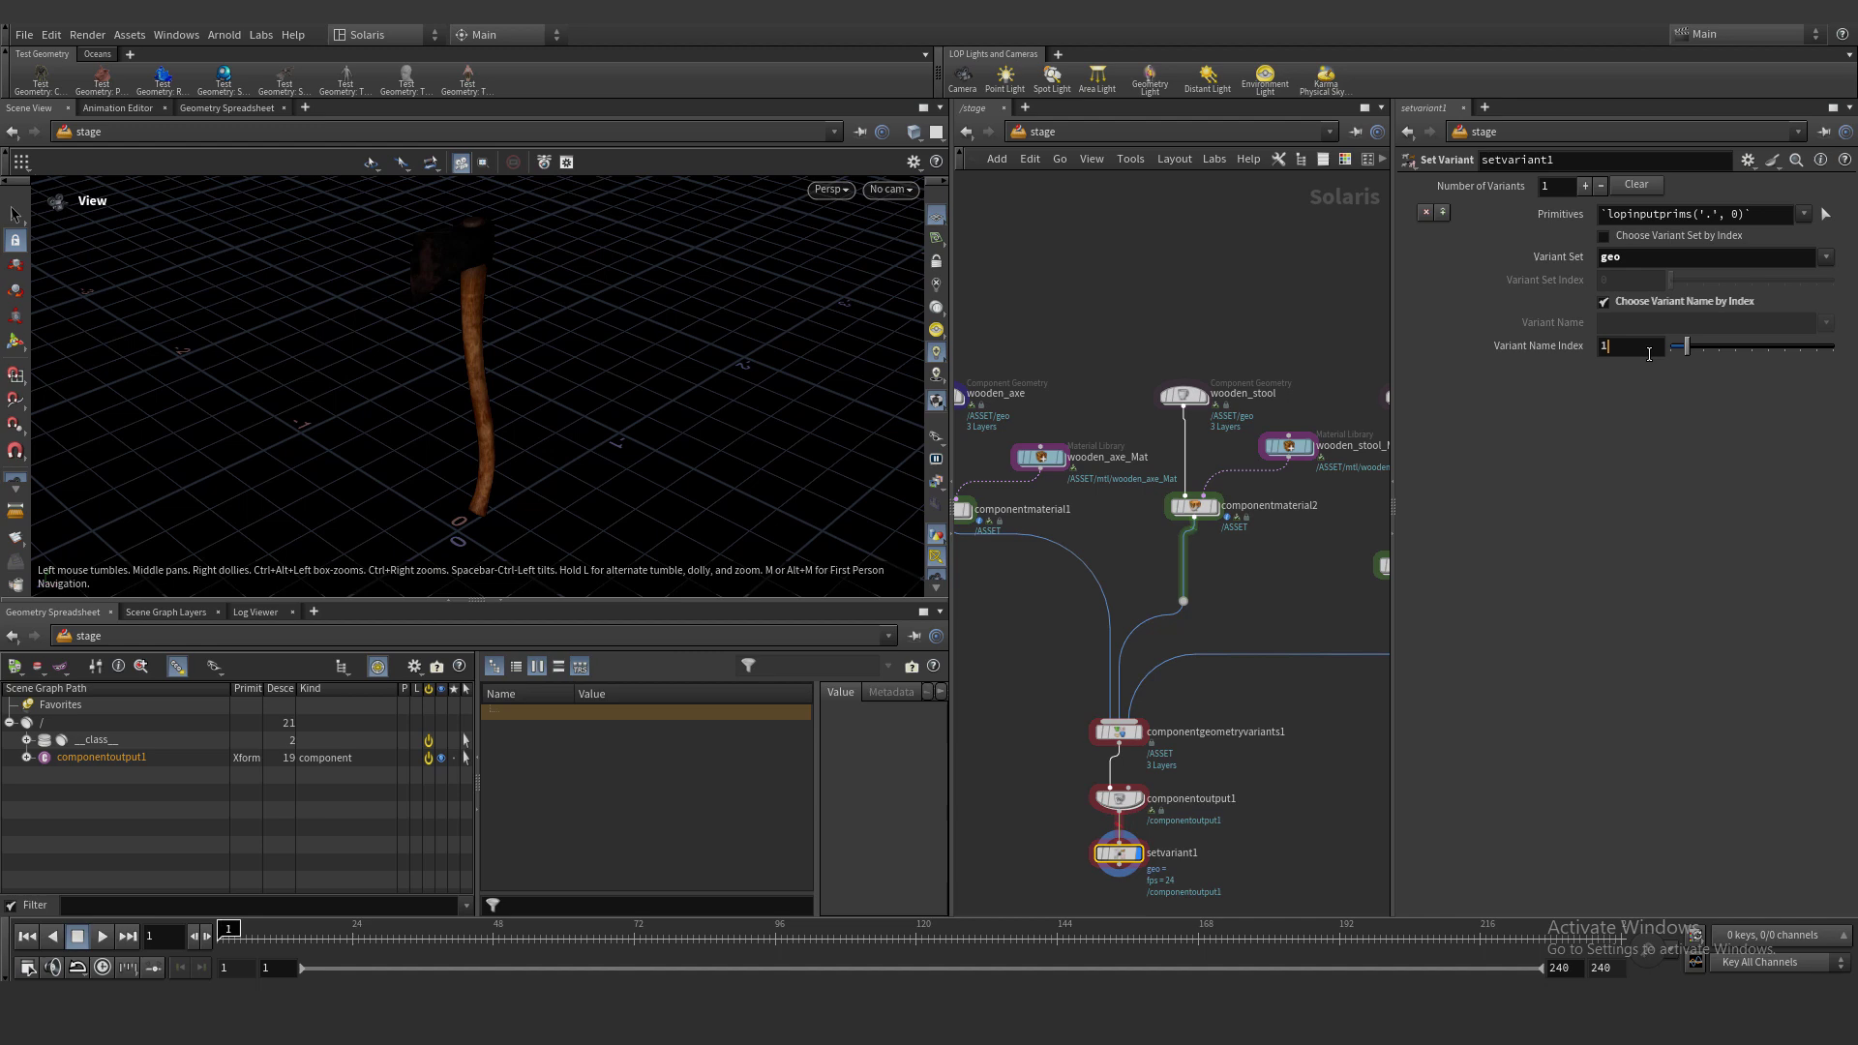
Step the Variant Name Index through other values to -1 and examine the selected variant
left_click(1649, 354)
scroll(1649, 354, "up", 1)
scroll(1648, 354, "down", 1)
scroll(1649, 354, "up", 1)
scroll(1649, 354, "down", 3)
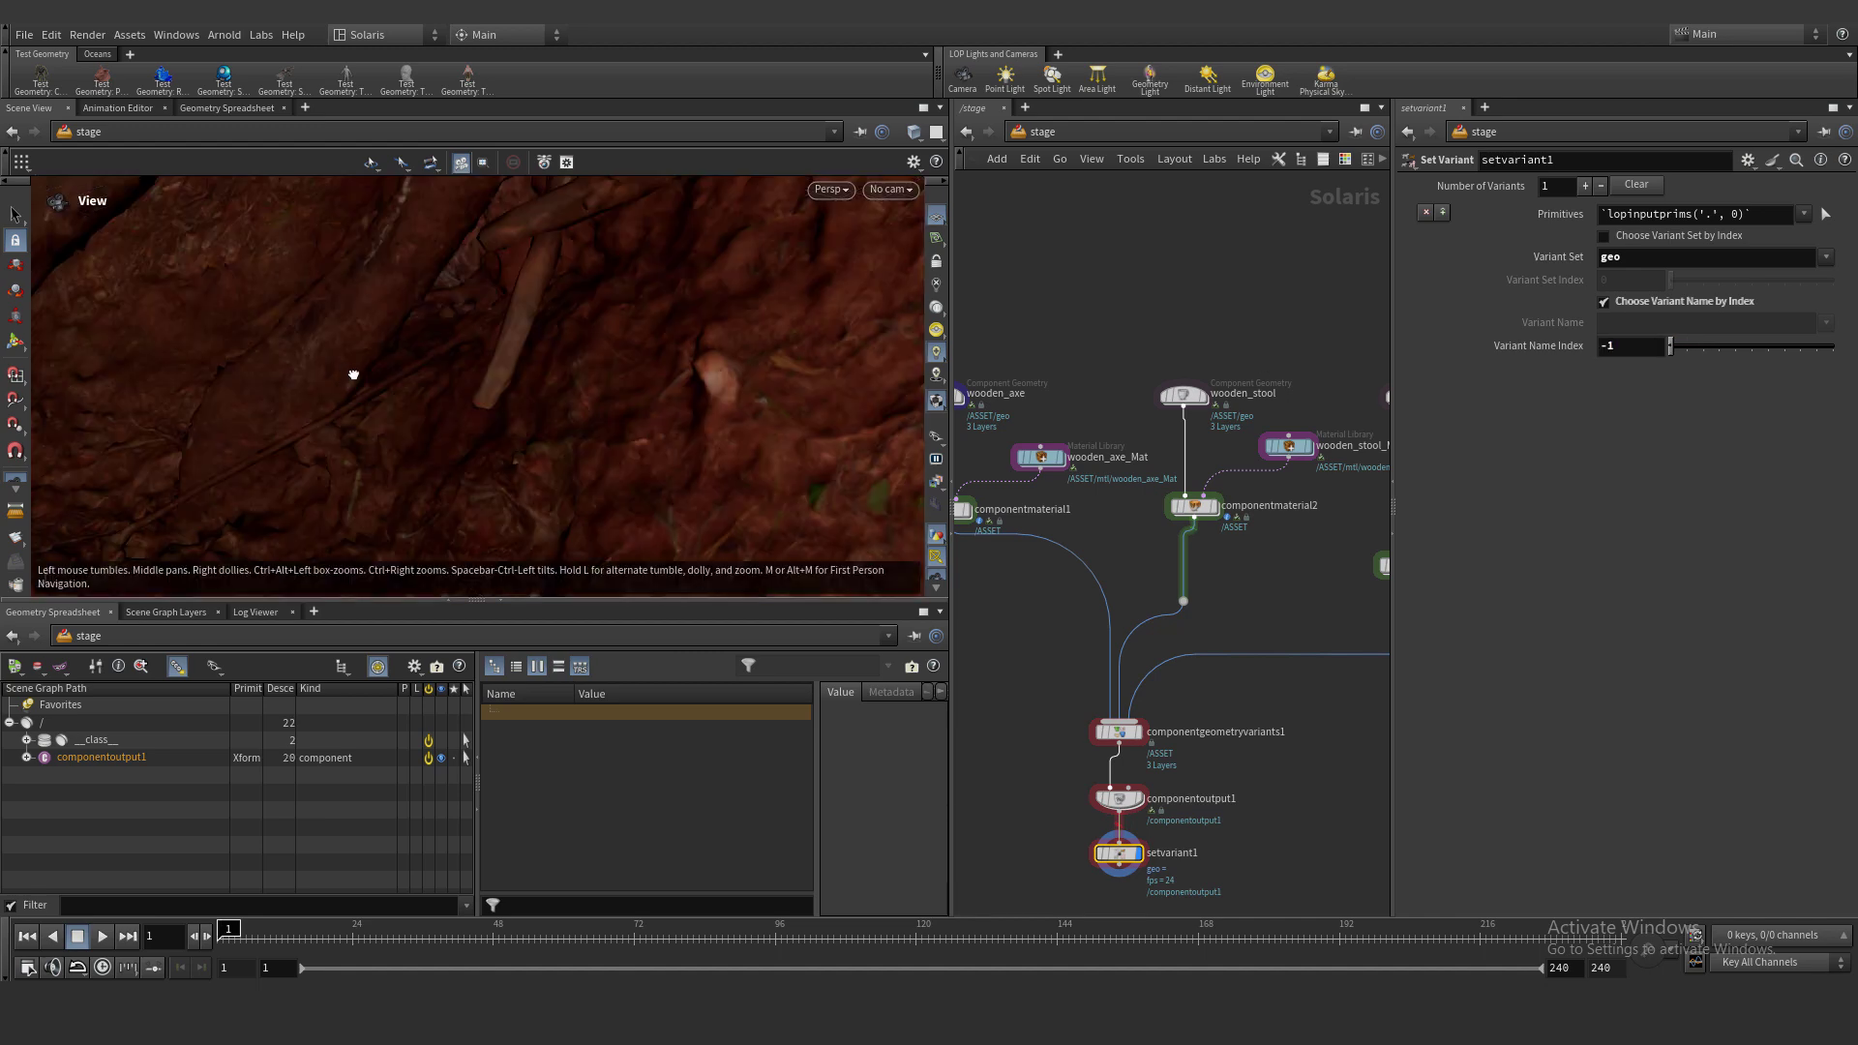
key("space+g")
left_click_drag(518, 340, 632, 391)
middle_click_drag(632, 391, 654, 378)
Delete the Set Variant node after componentoutput1
key("Delete")
left_click_drag(668, 334, 581, 426)
scroll(1161, 774, "up", 3)
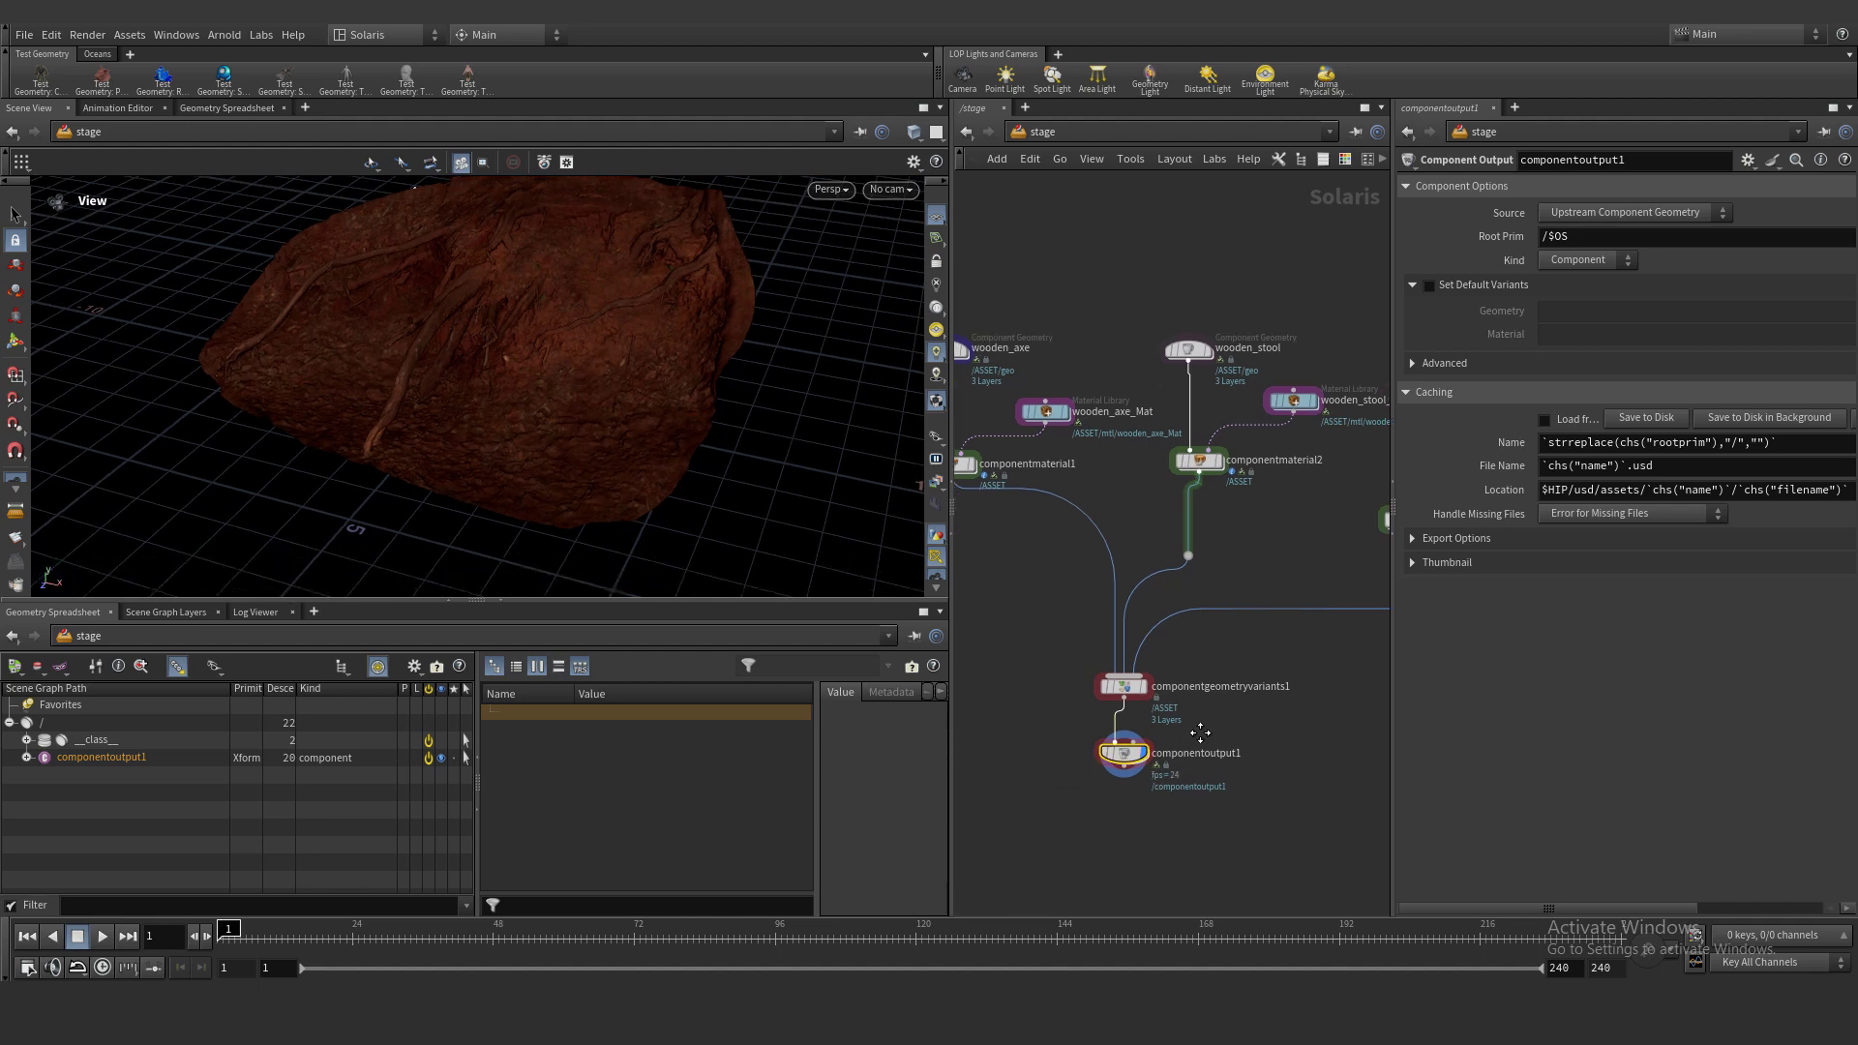
Enable Set Default Variants on the component output with wooden_axe as the default geometry
left_click(1100, 619)
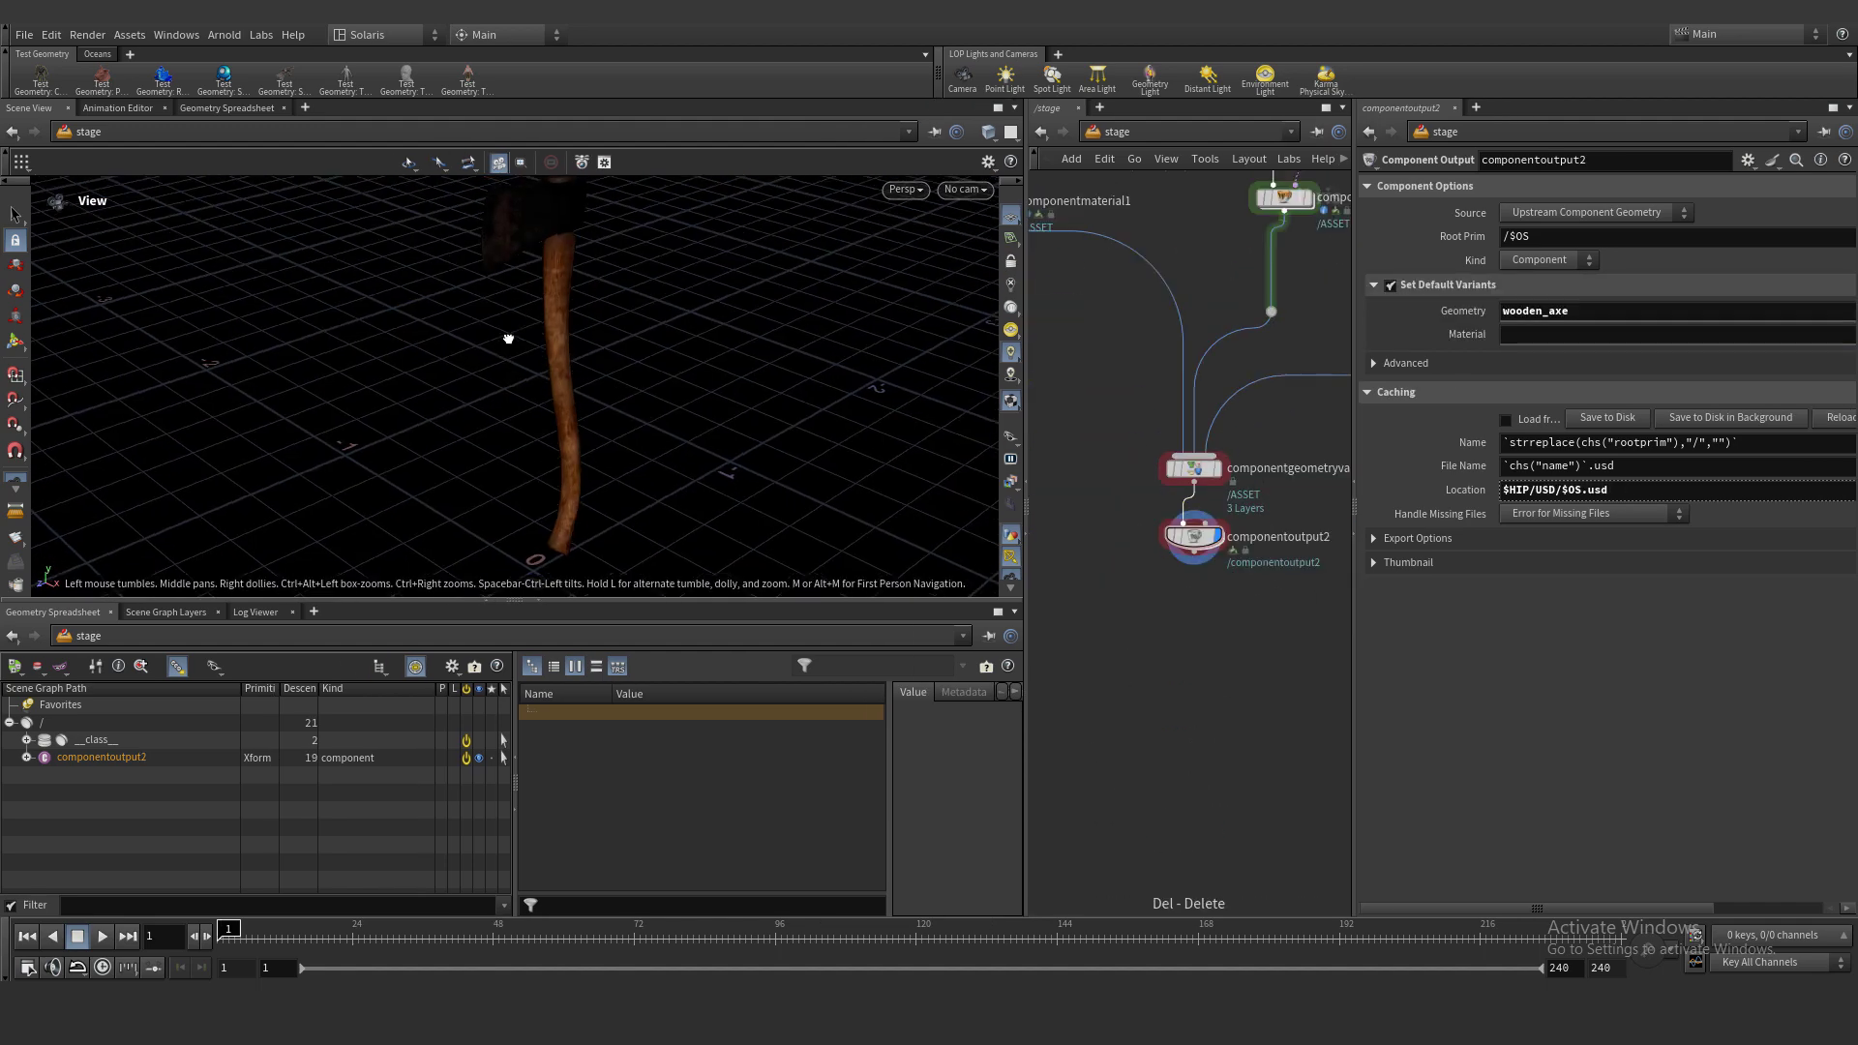
left_click_drag(526, 339, 542, 377)
scroll(1239, 609, "up", 2)
Rename the componentoutput2 node as Extra_Asset
double_click(1234, 592)
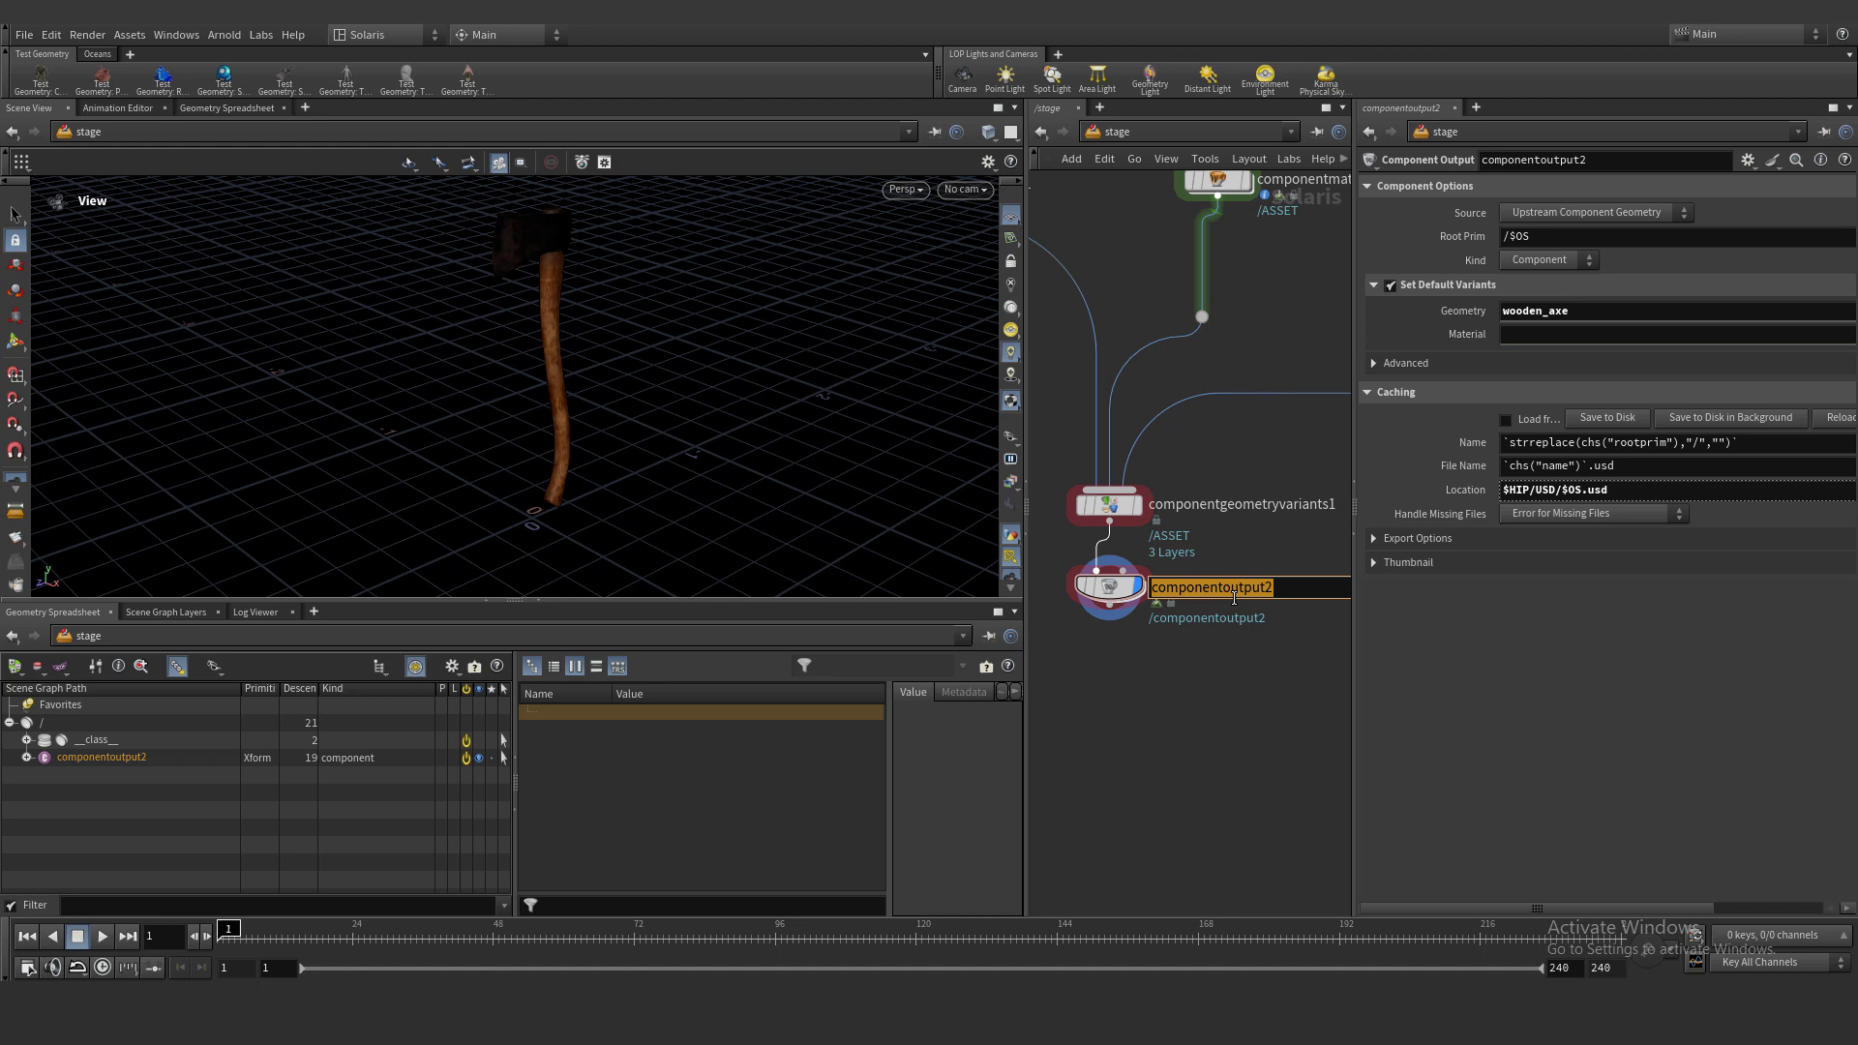
type("Extra_Asset")
key("Return")
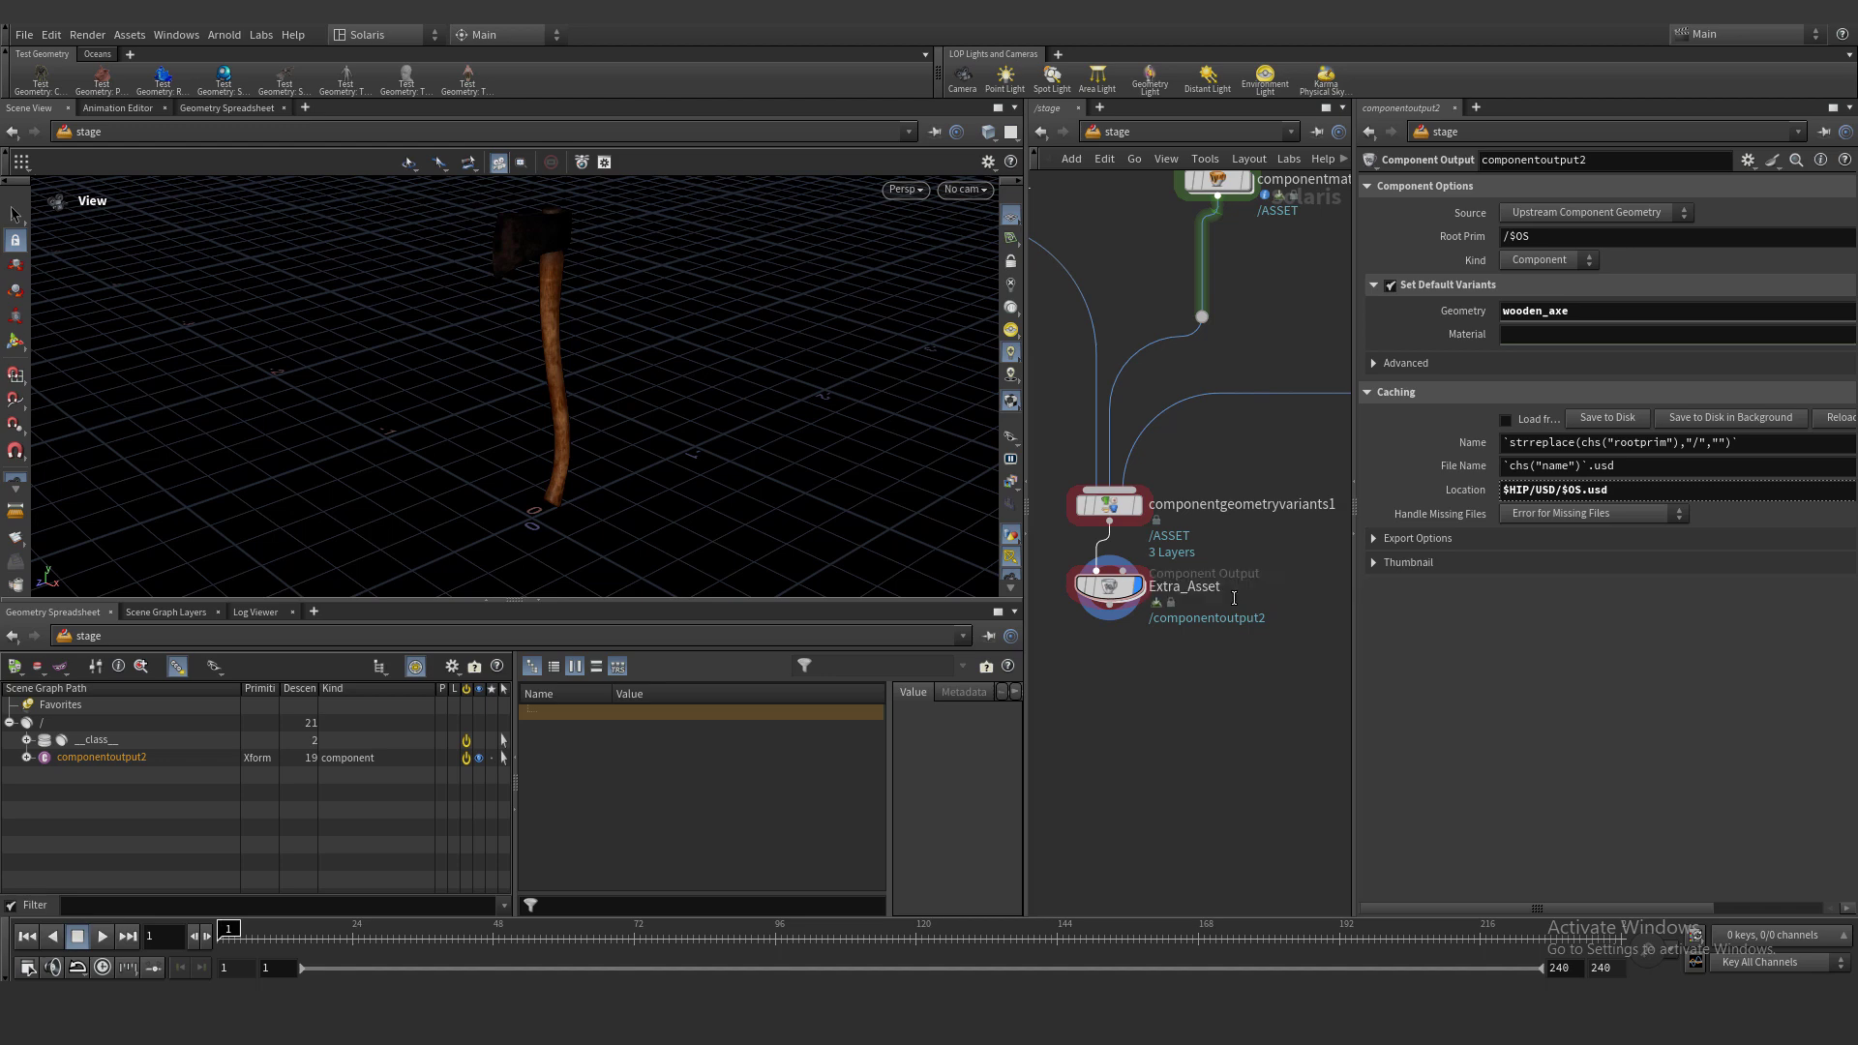
scroll(1174, 607, "down", 2)
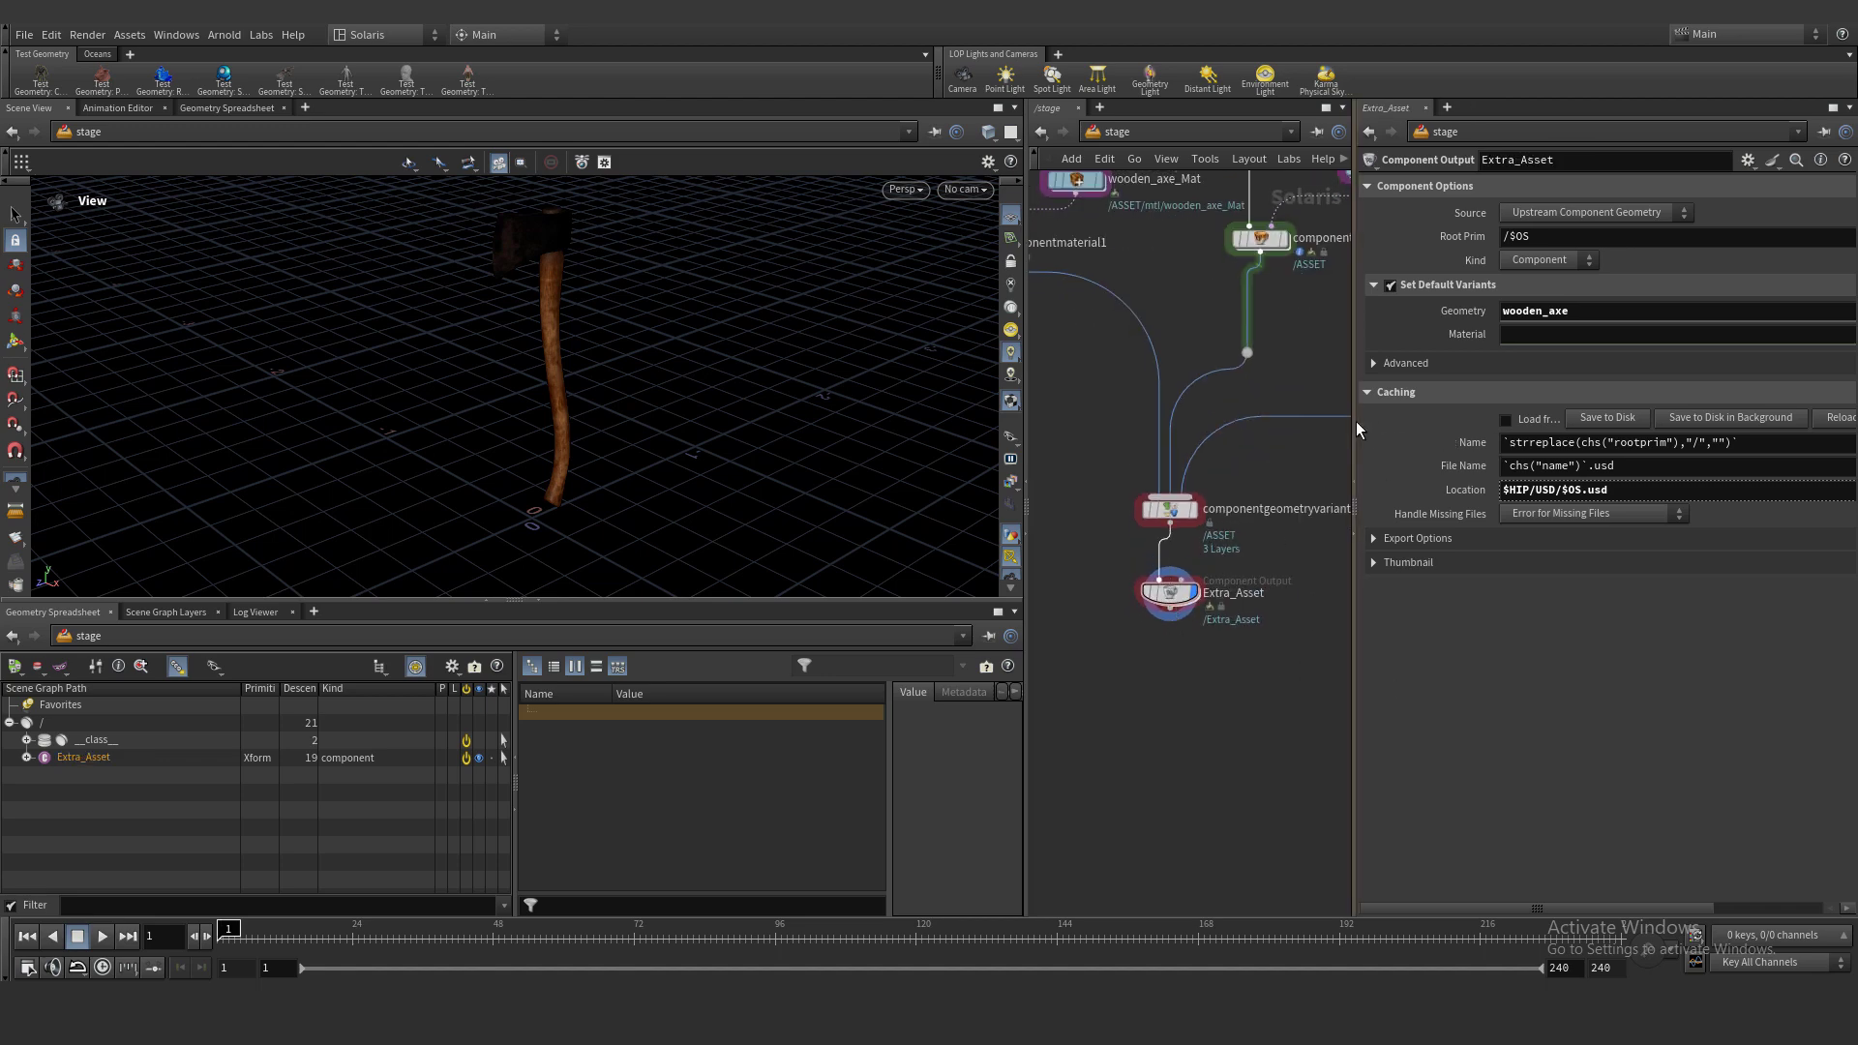
Set Extra_Asset's save location to Extra_Asset.usd in a new USD folder inside the Geo directory
left_click_drag(1357, 423, 1126, 430)
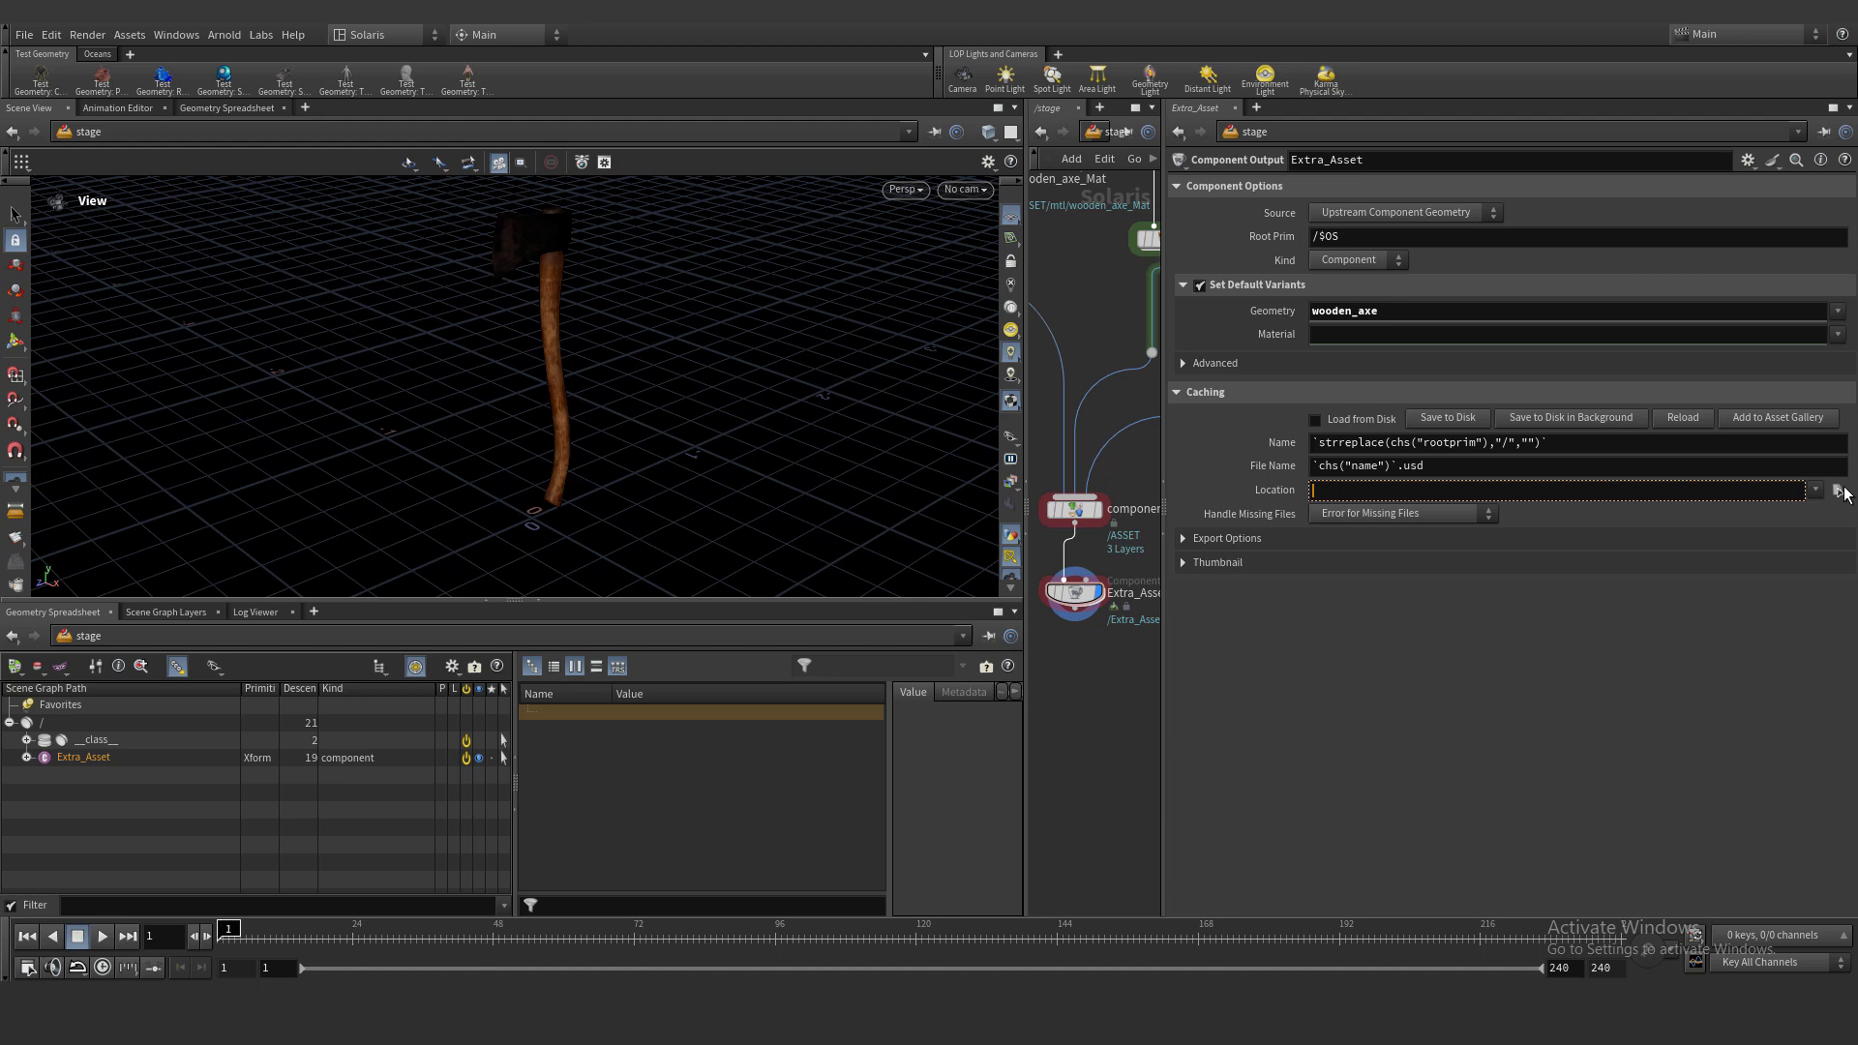
left_click(1840, 487)
left_click(1297, 316)
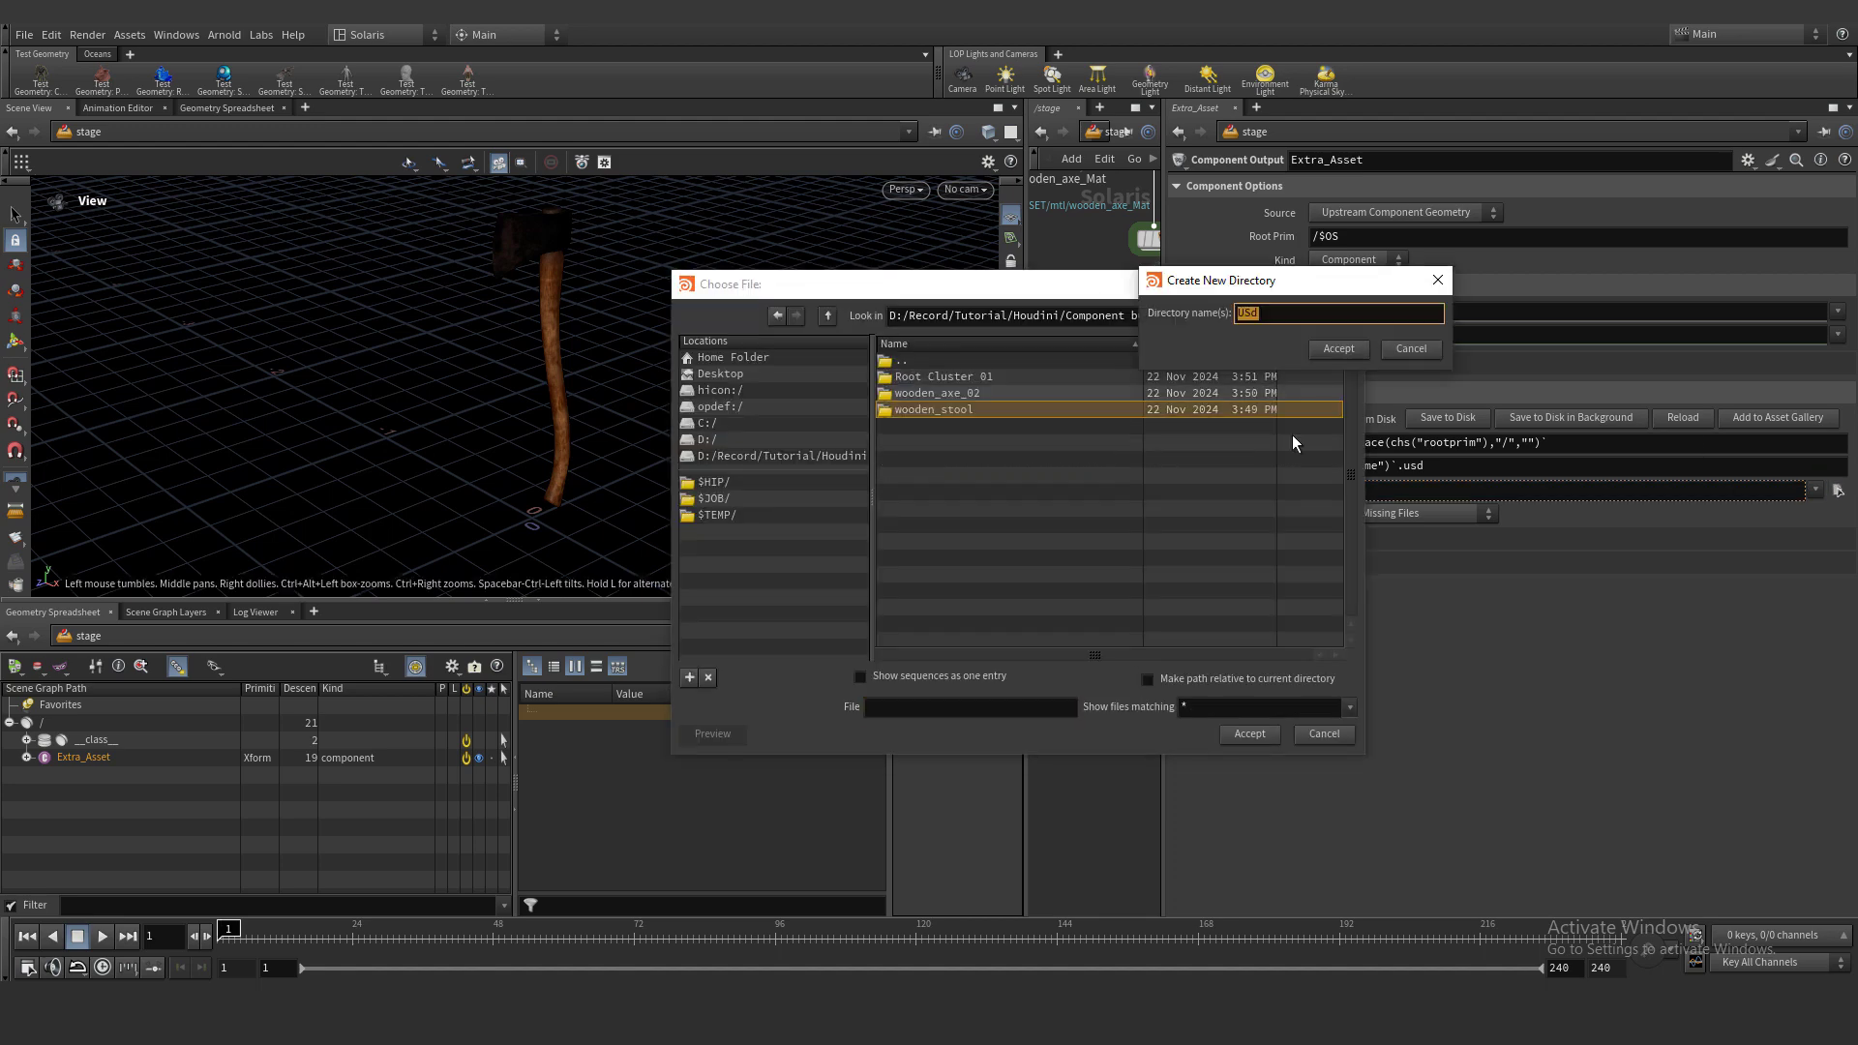
type("USD")
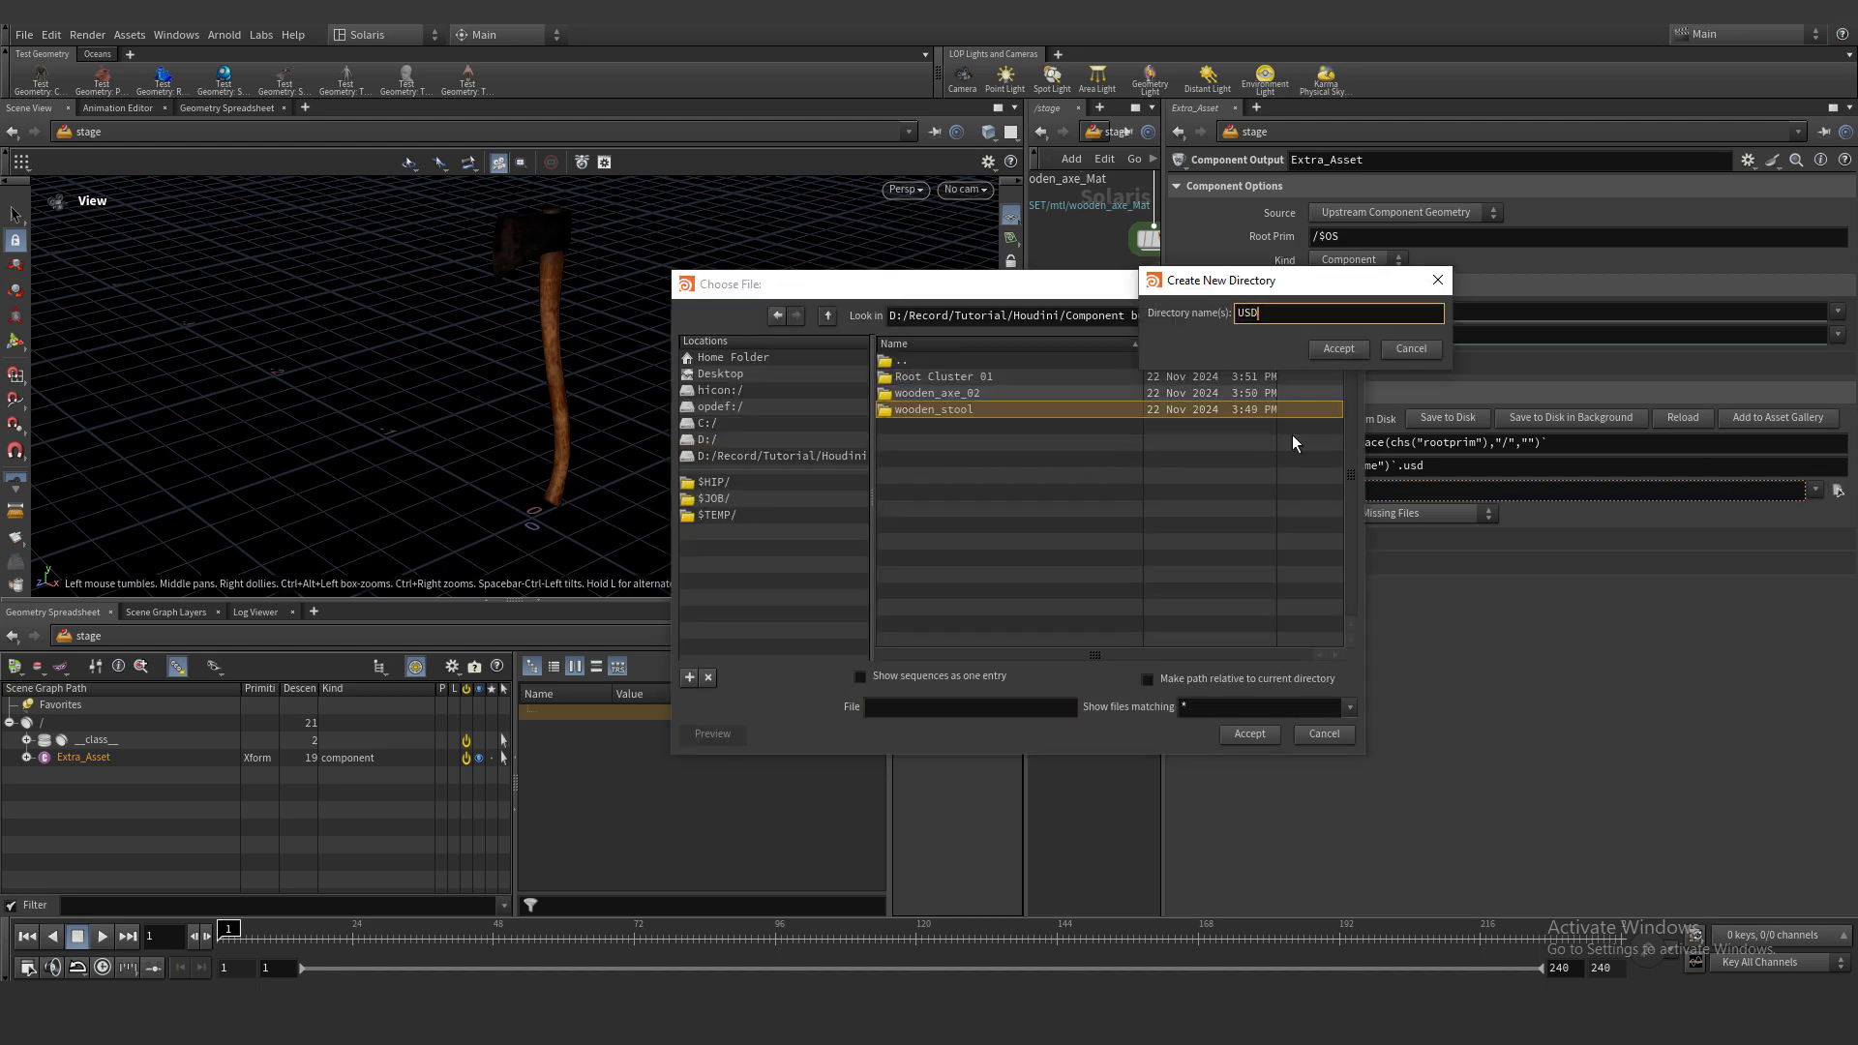
key("Return")
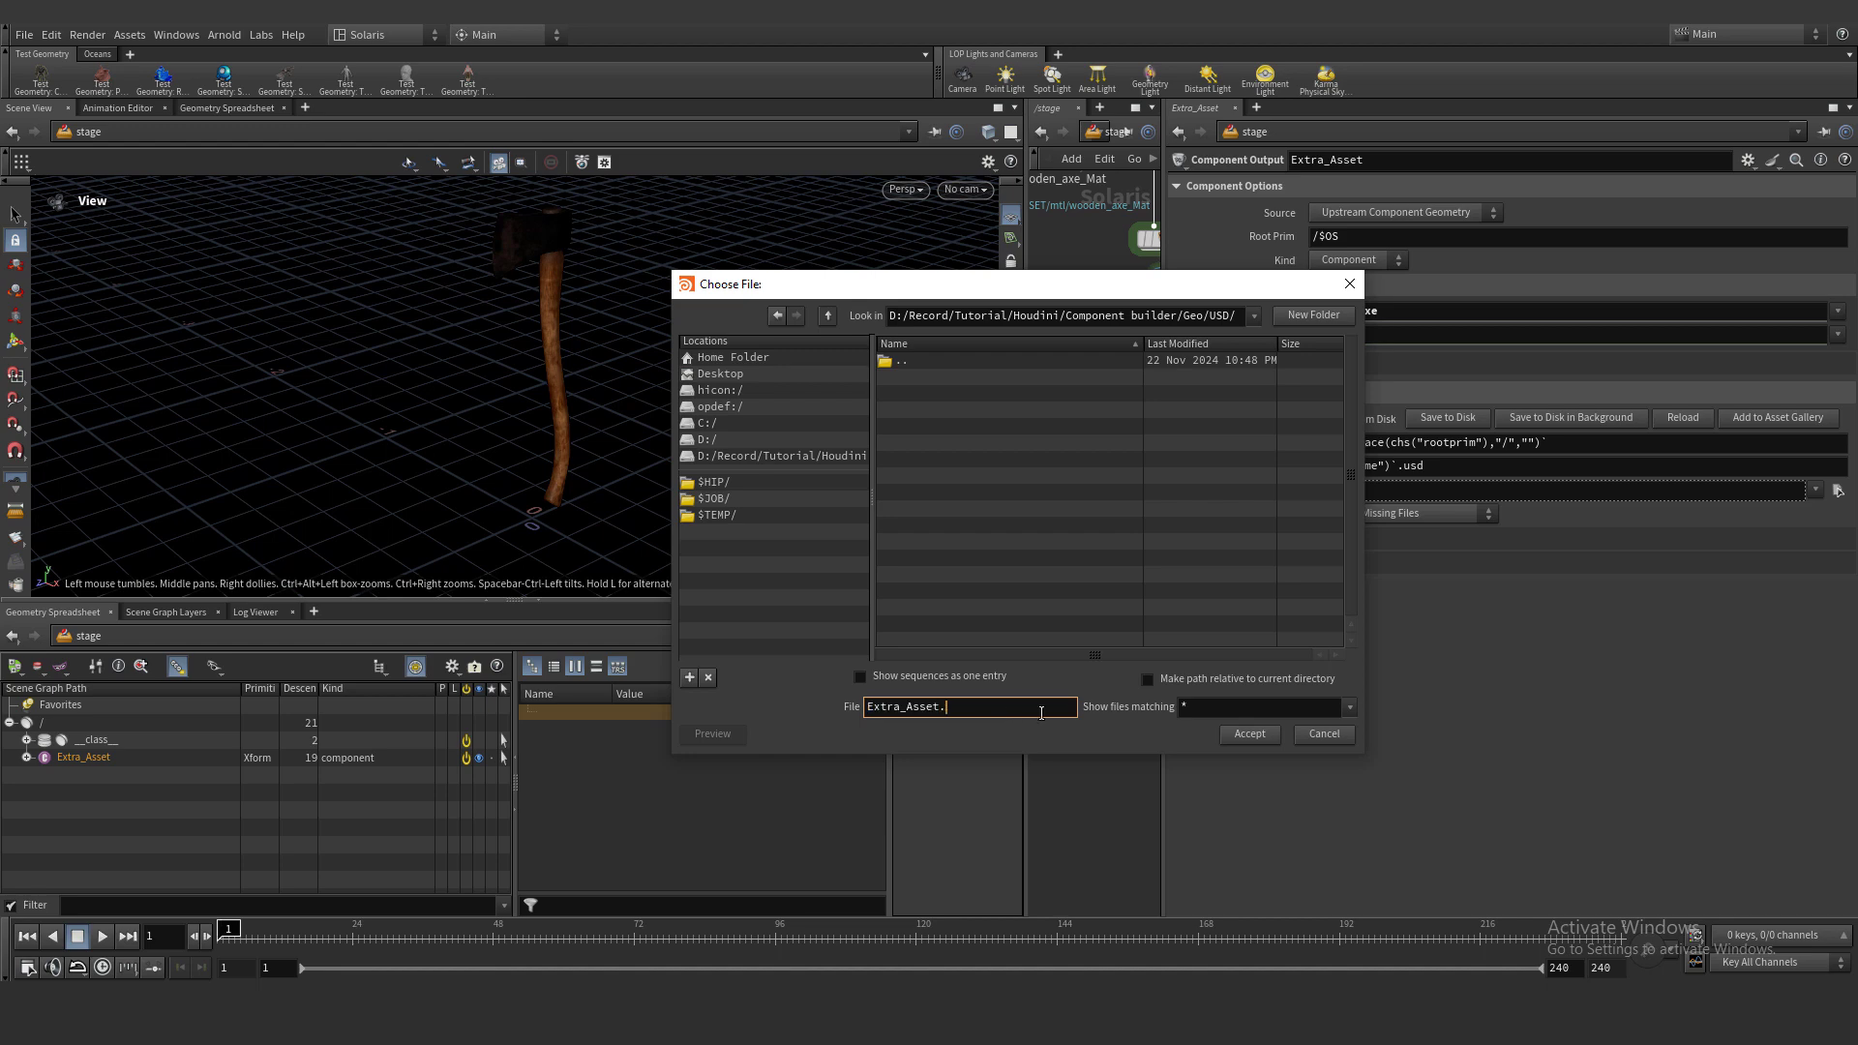
type("usd")
key("Return")
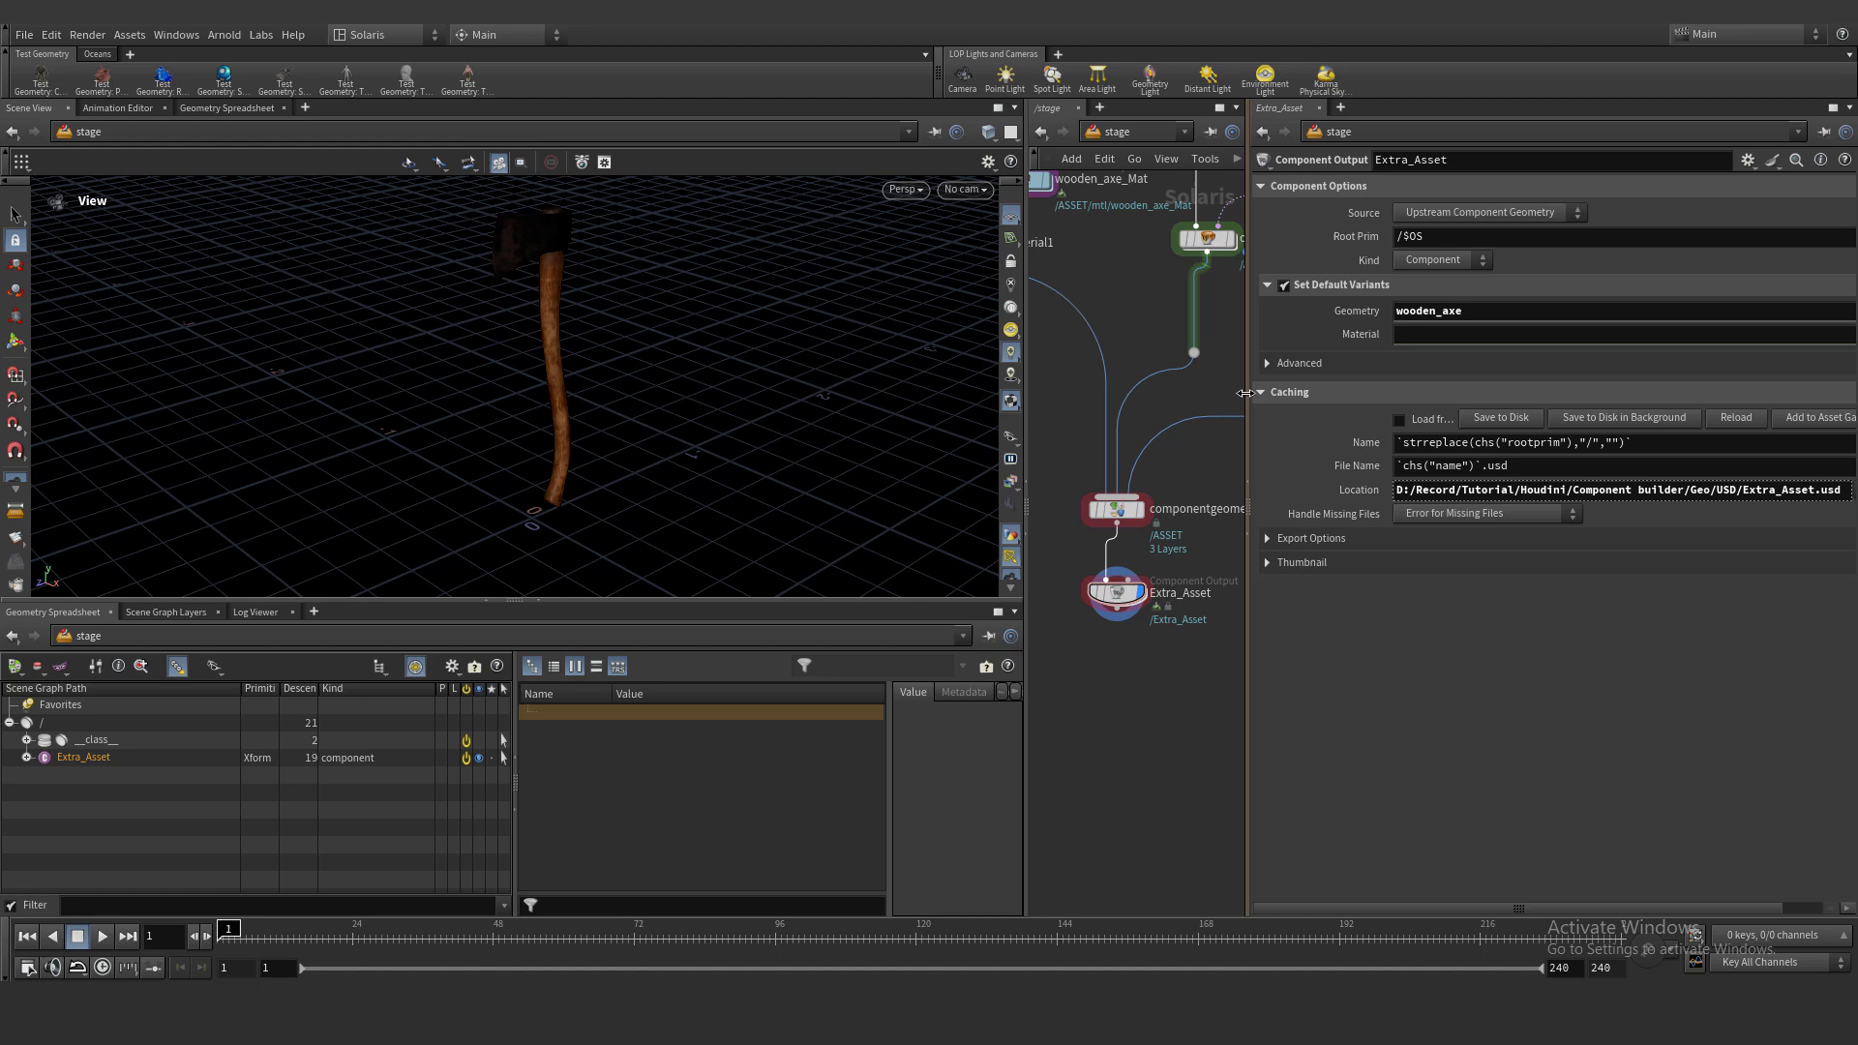
Set Extra_Asset's save location to $HIP/USD/$OS.usd
left_click_drag(1244, 393, 1232, 392)
left_click_drag(1028, 301, 836, 301)
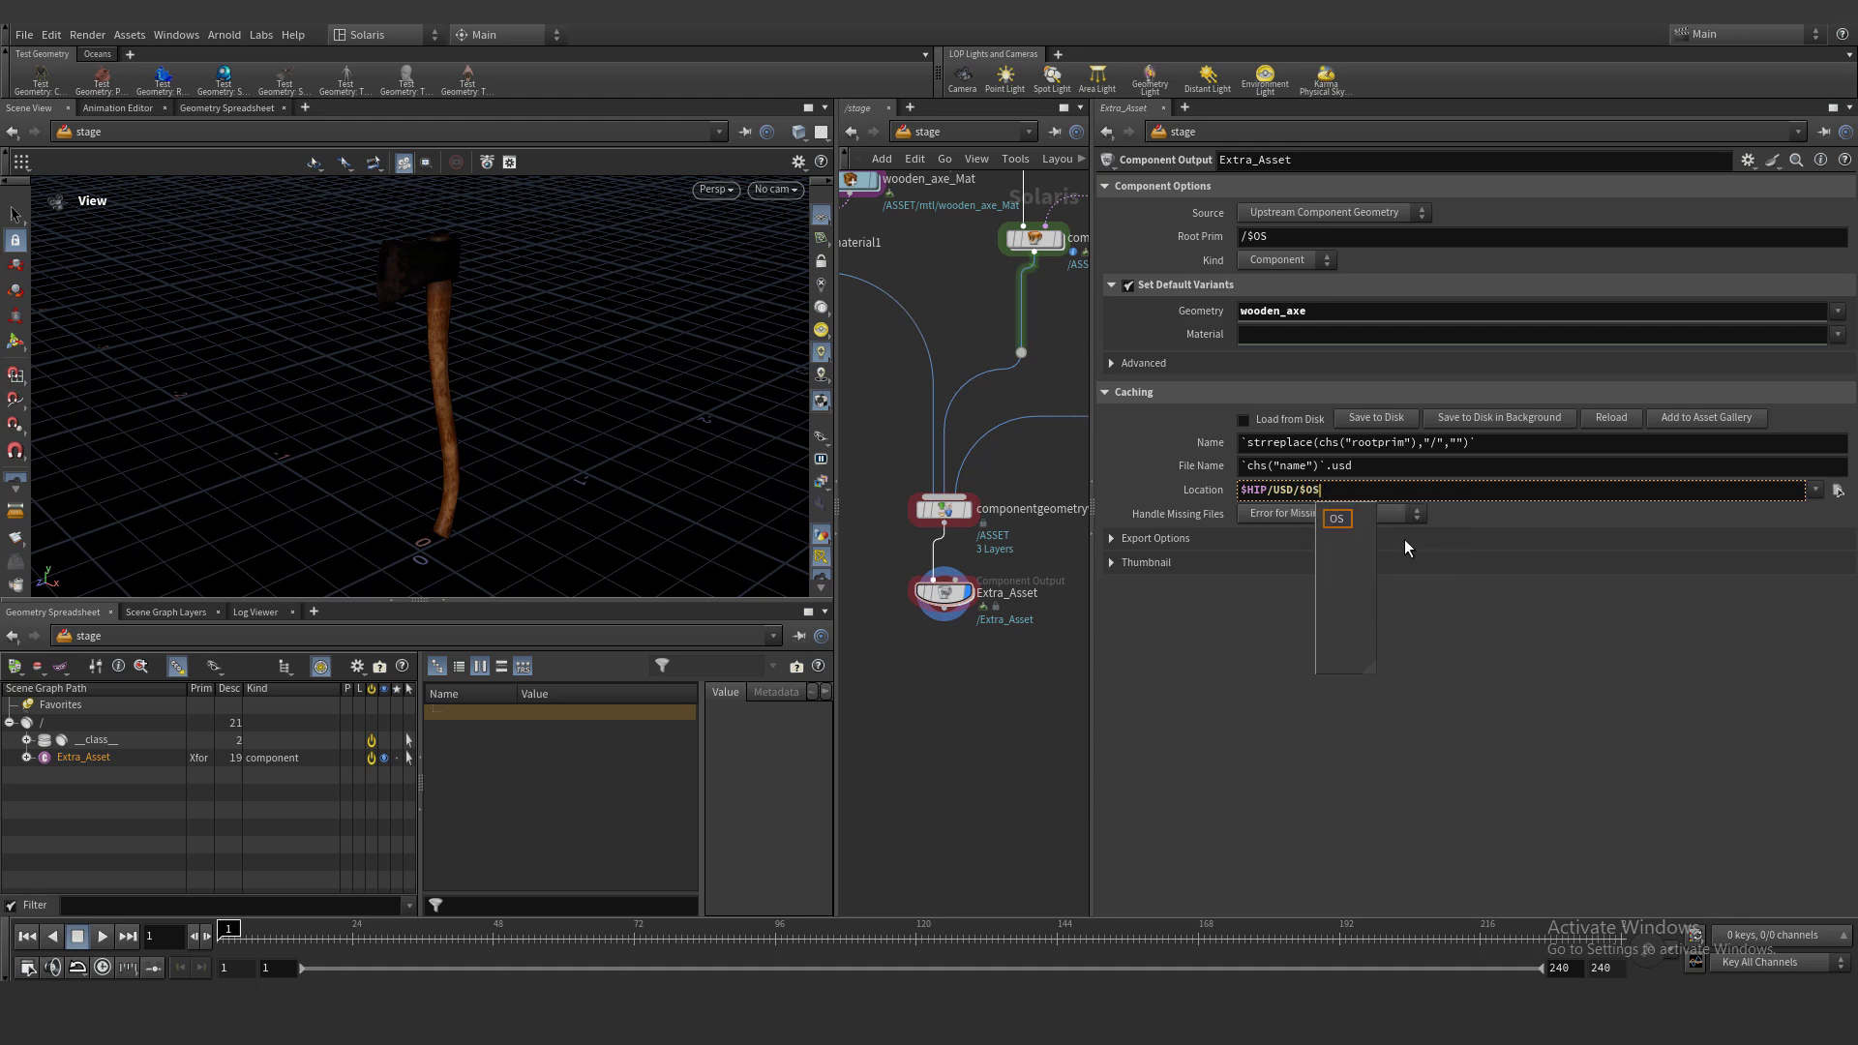
type(".usd")
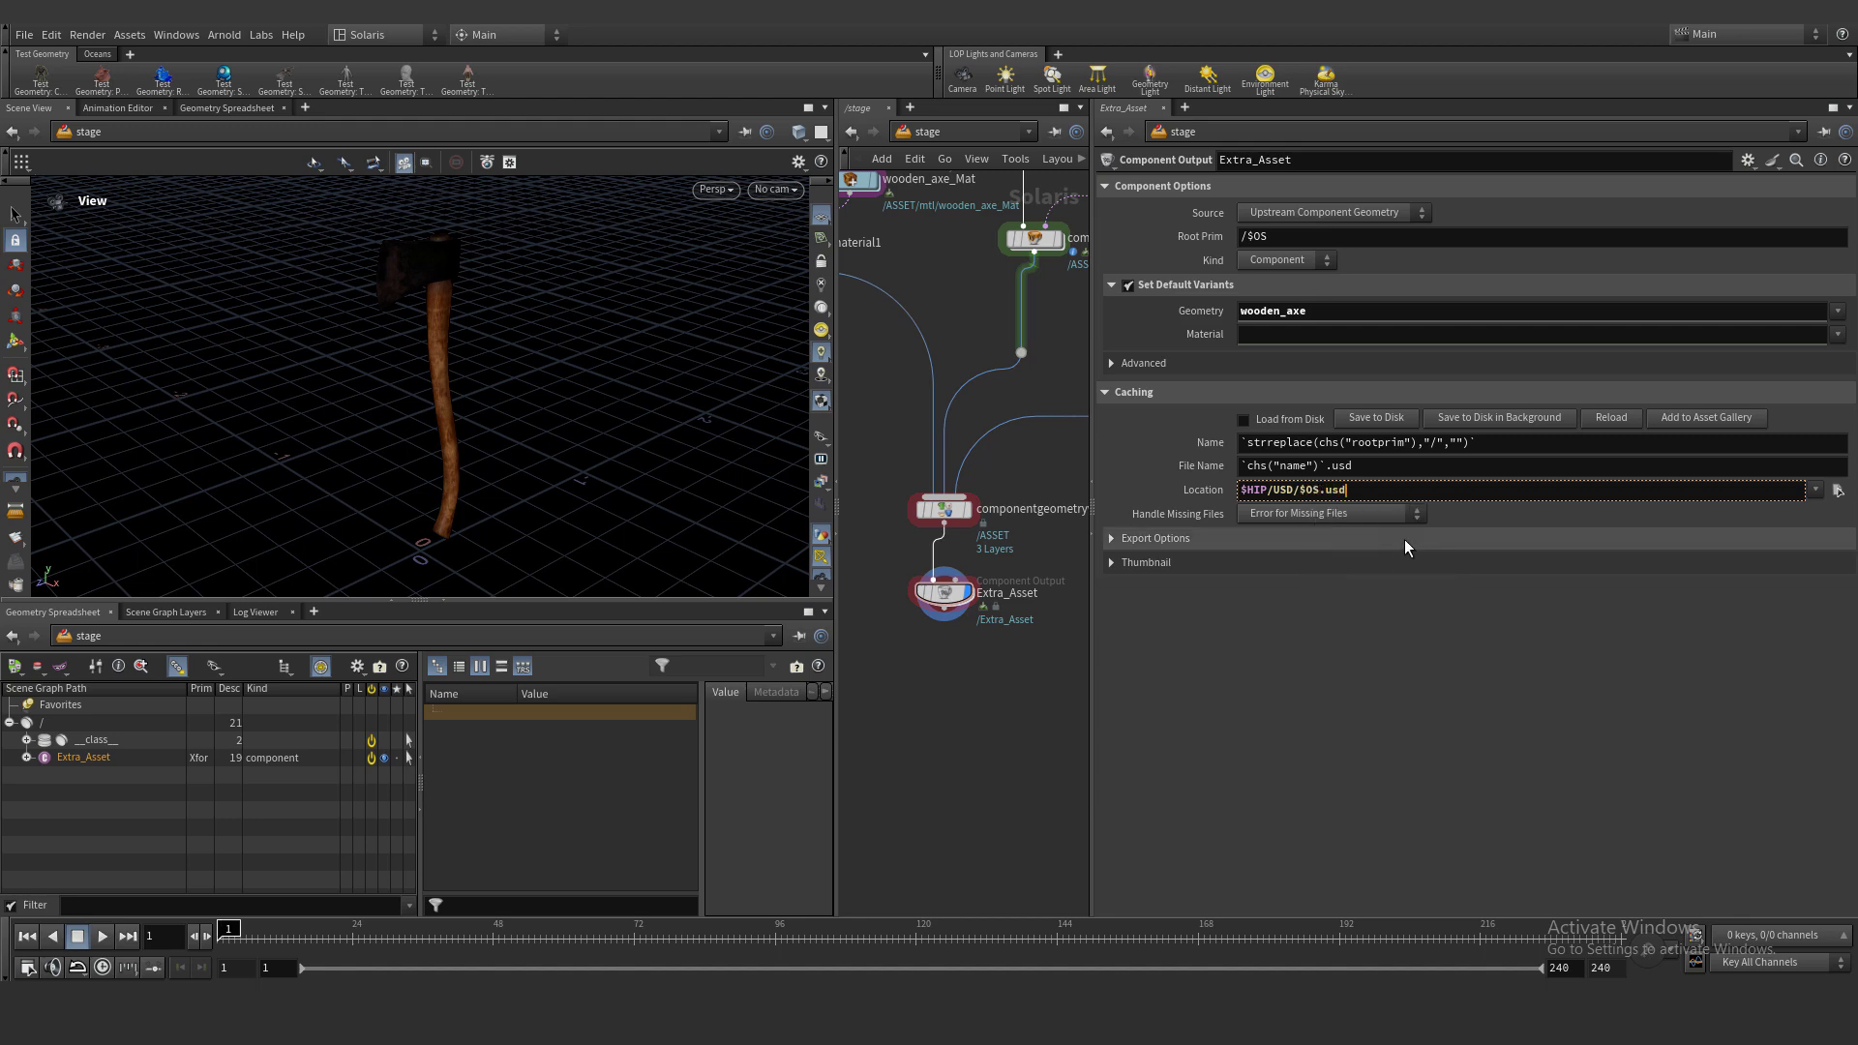
key("Return")
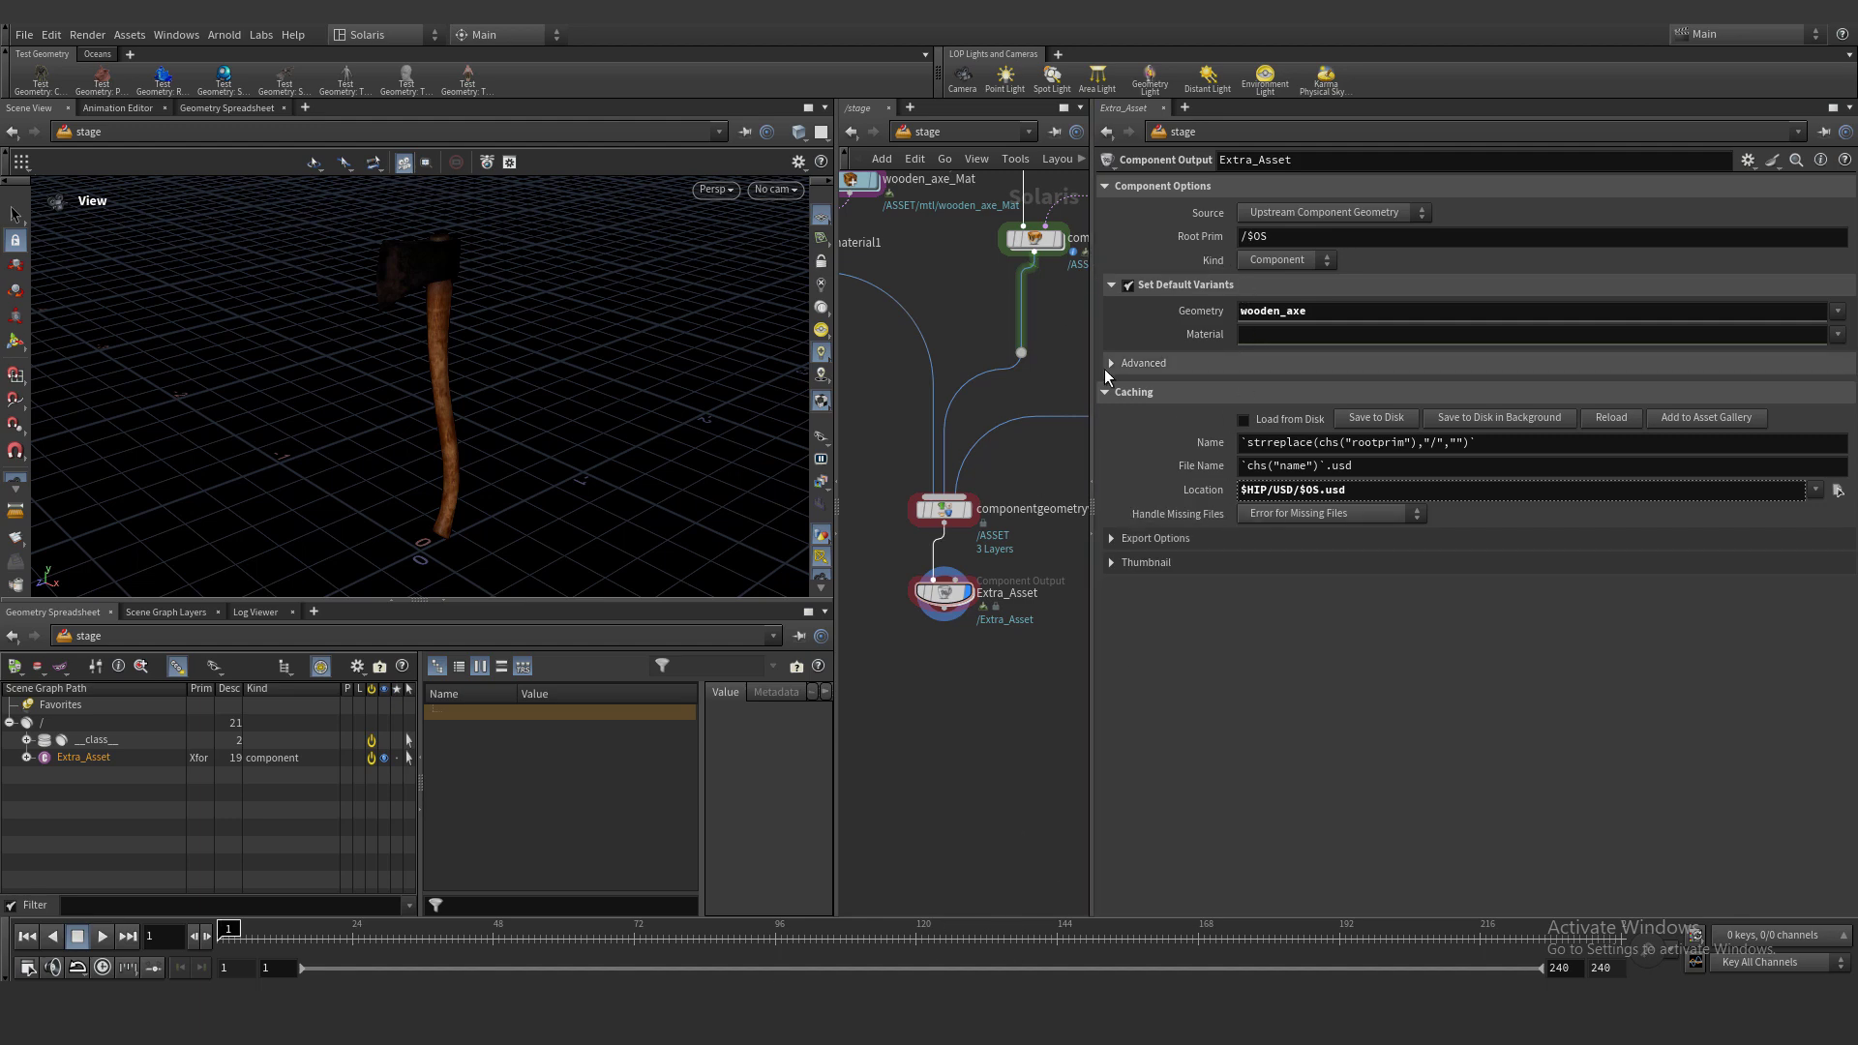
Save Extra_Asset to disk, and open the exported USD folder inside Work File in File Explorer to copy its path
left_click(1143, 540)
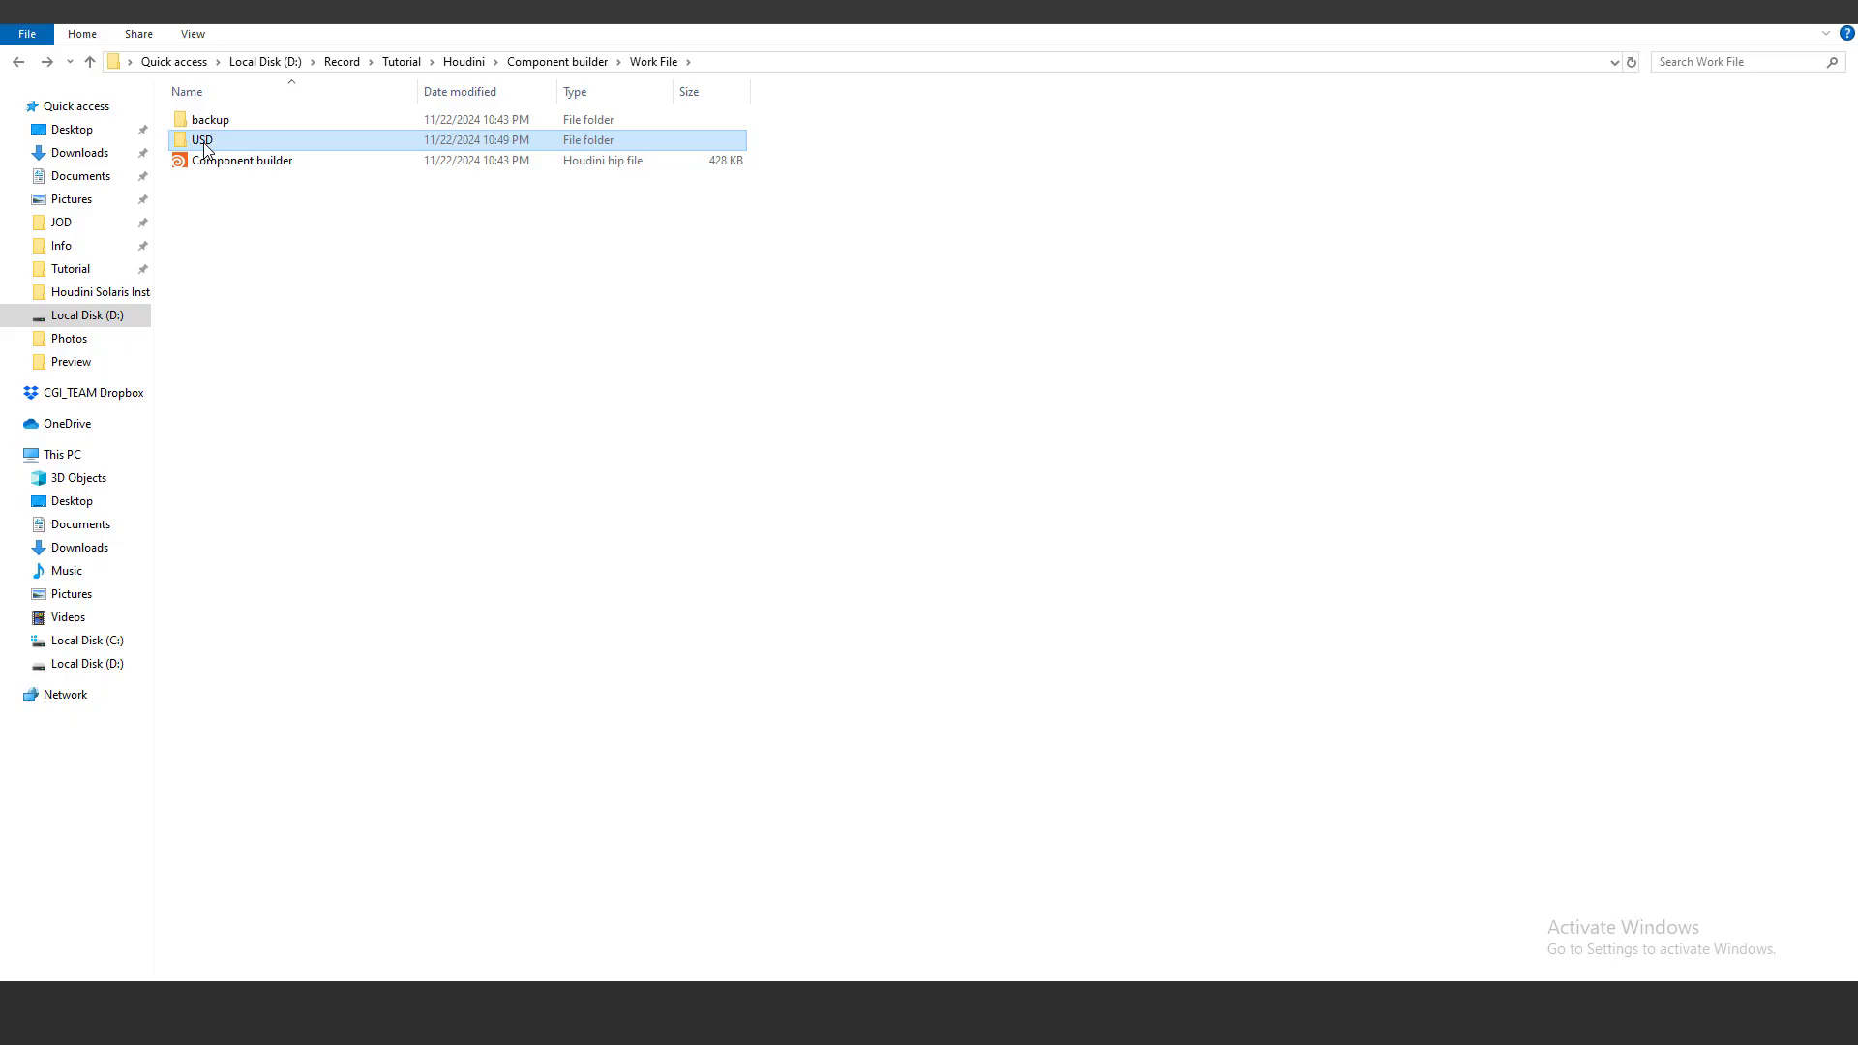
double_click(211, 137)
mouse_move(242, 271)
left_mouse_down()
mouse_move(266, 134)
mouse_move(270, 339)
mouse_move(277, 130)
mouse_move(275, 284)
left_mouse_up()
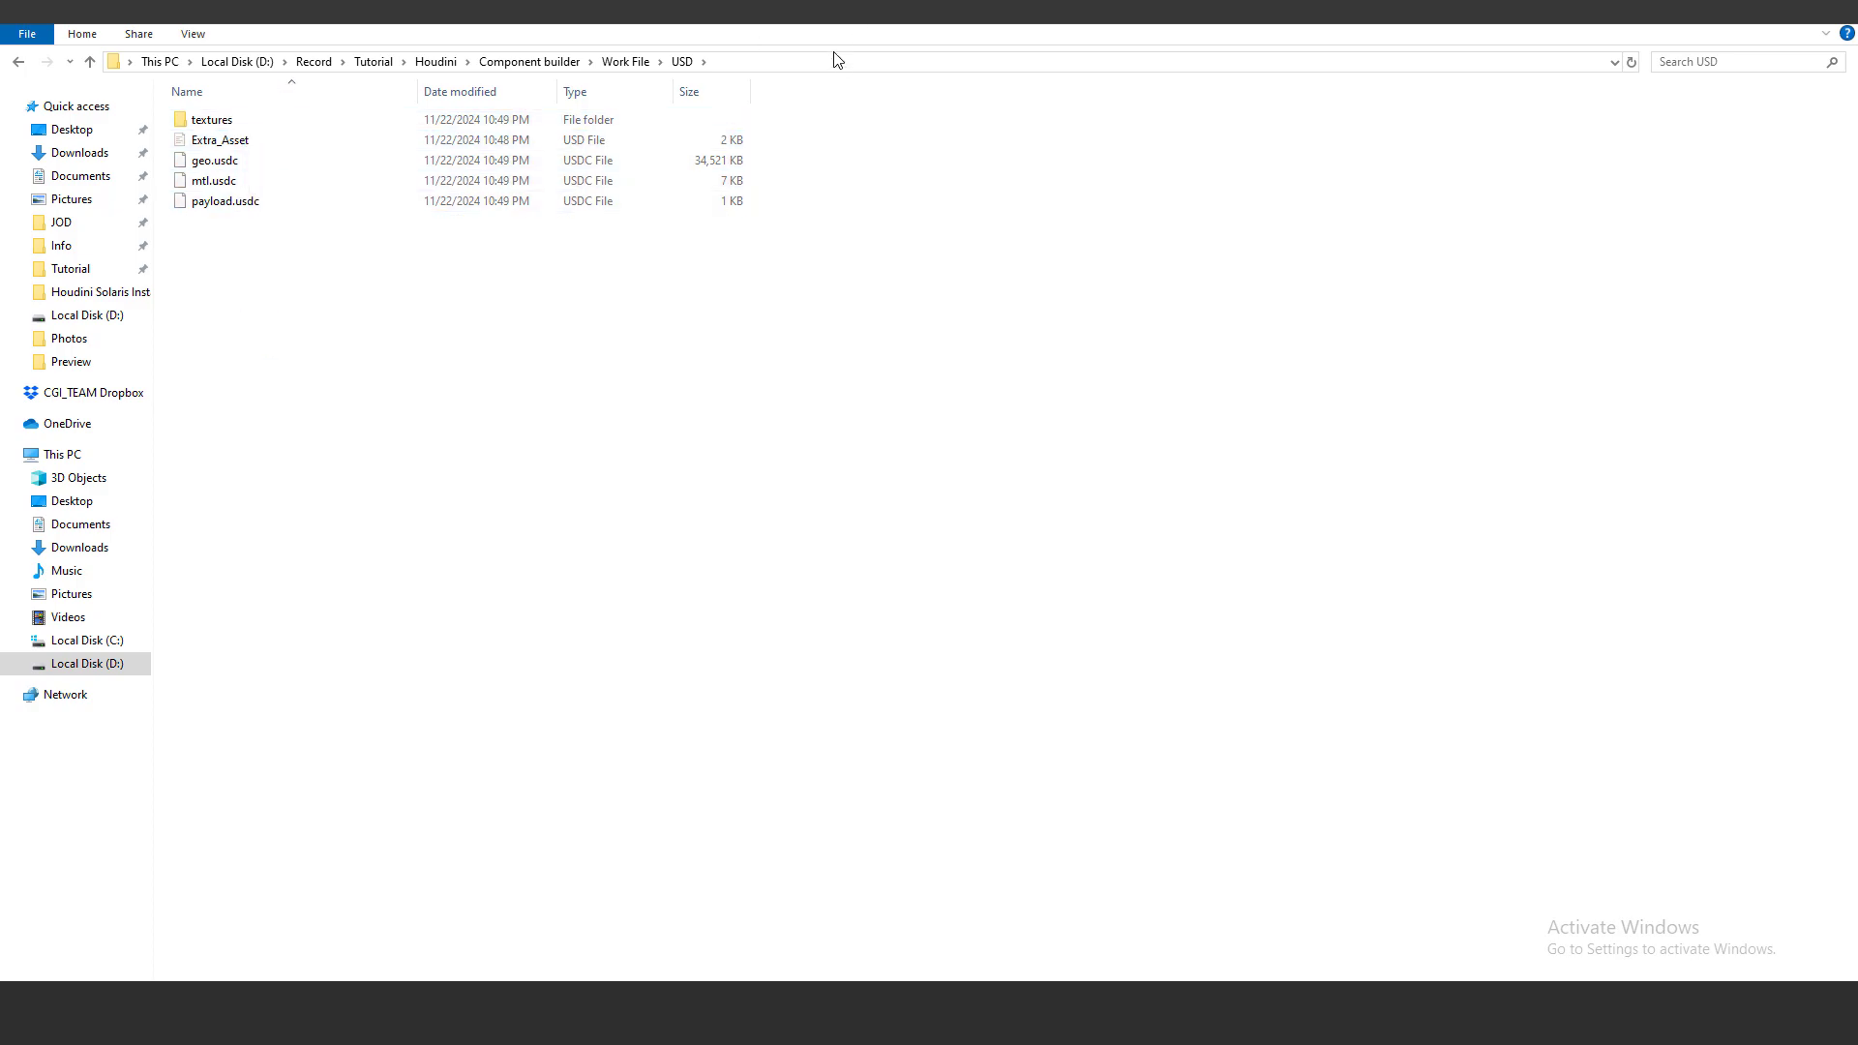
left_click(833, 61)
Expand Extra_Asset's Thumbnail options in Houdini and enable View Thumbnail Camera
scroll(1179, 668, "down", 3)
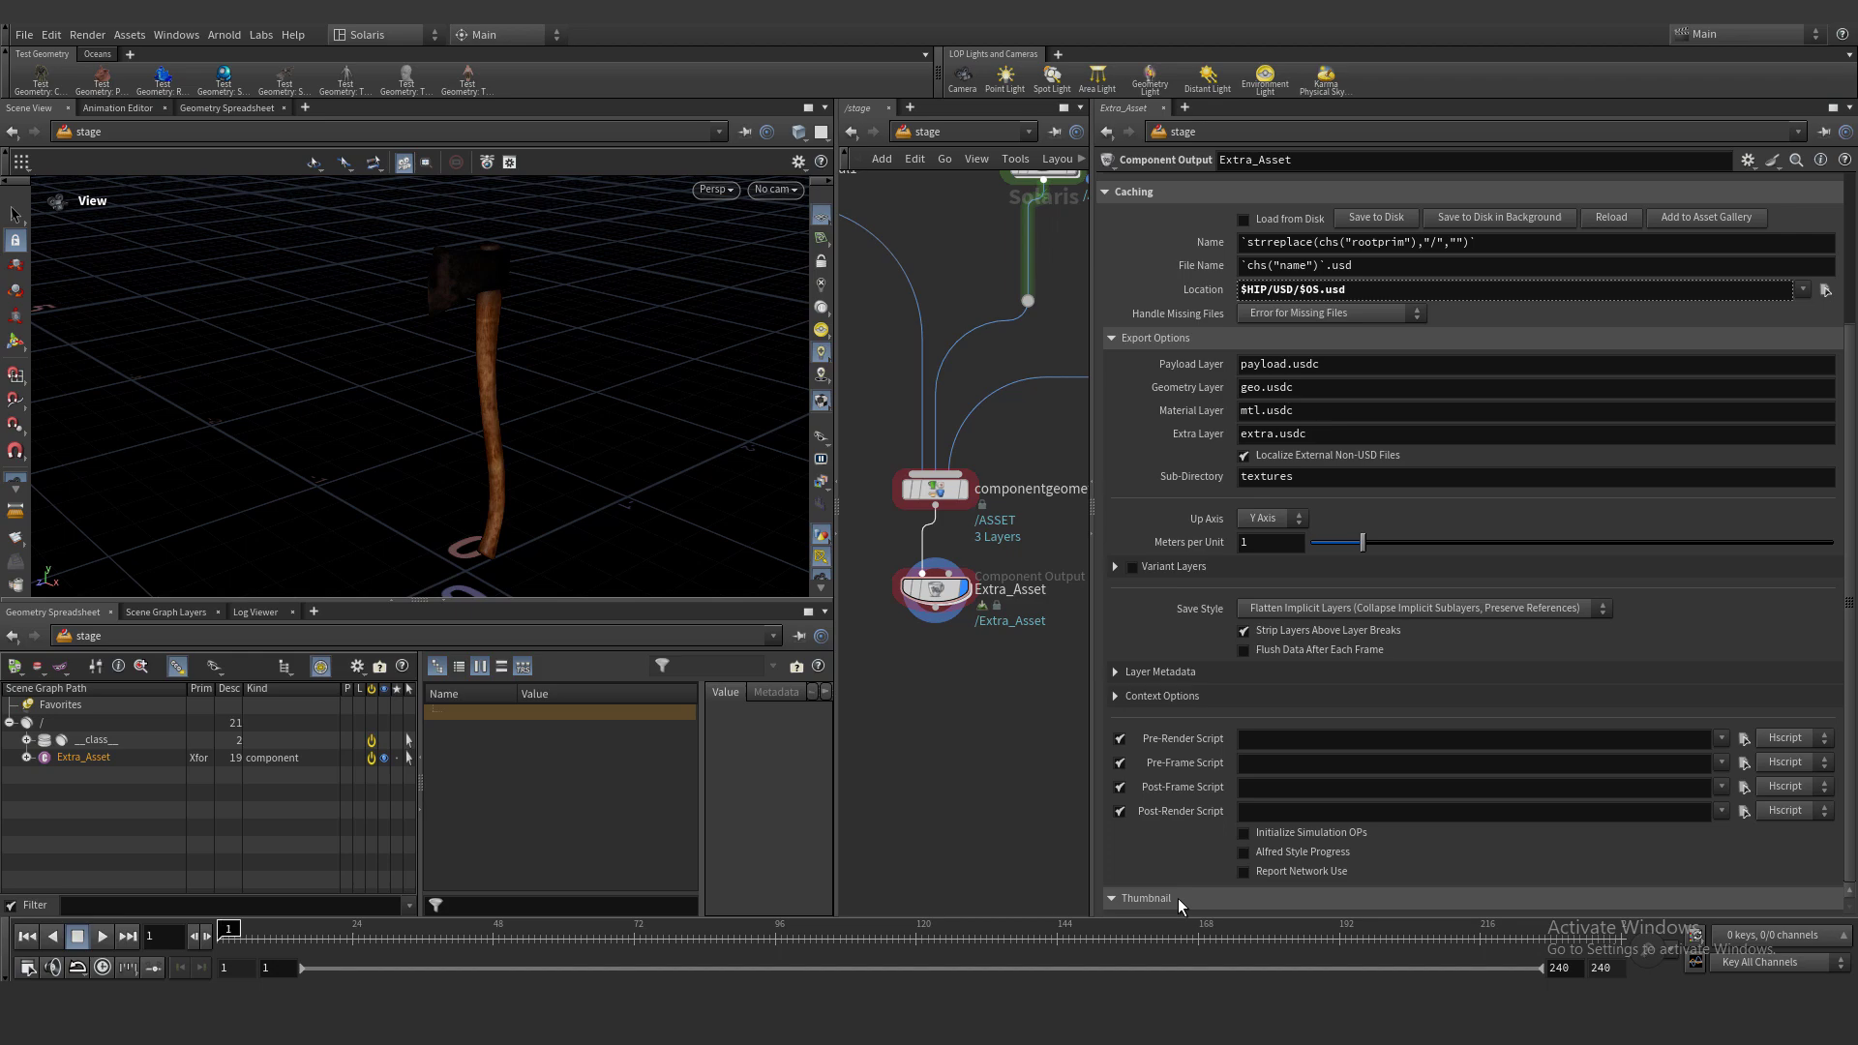
left_click(1177, 898)
scroll(1296, 810, "down", 6)
left_click(1272, 824)
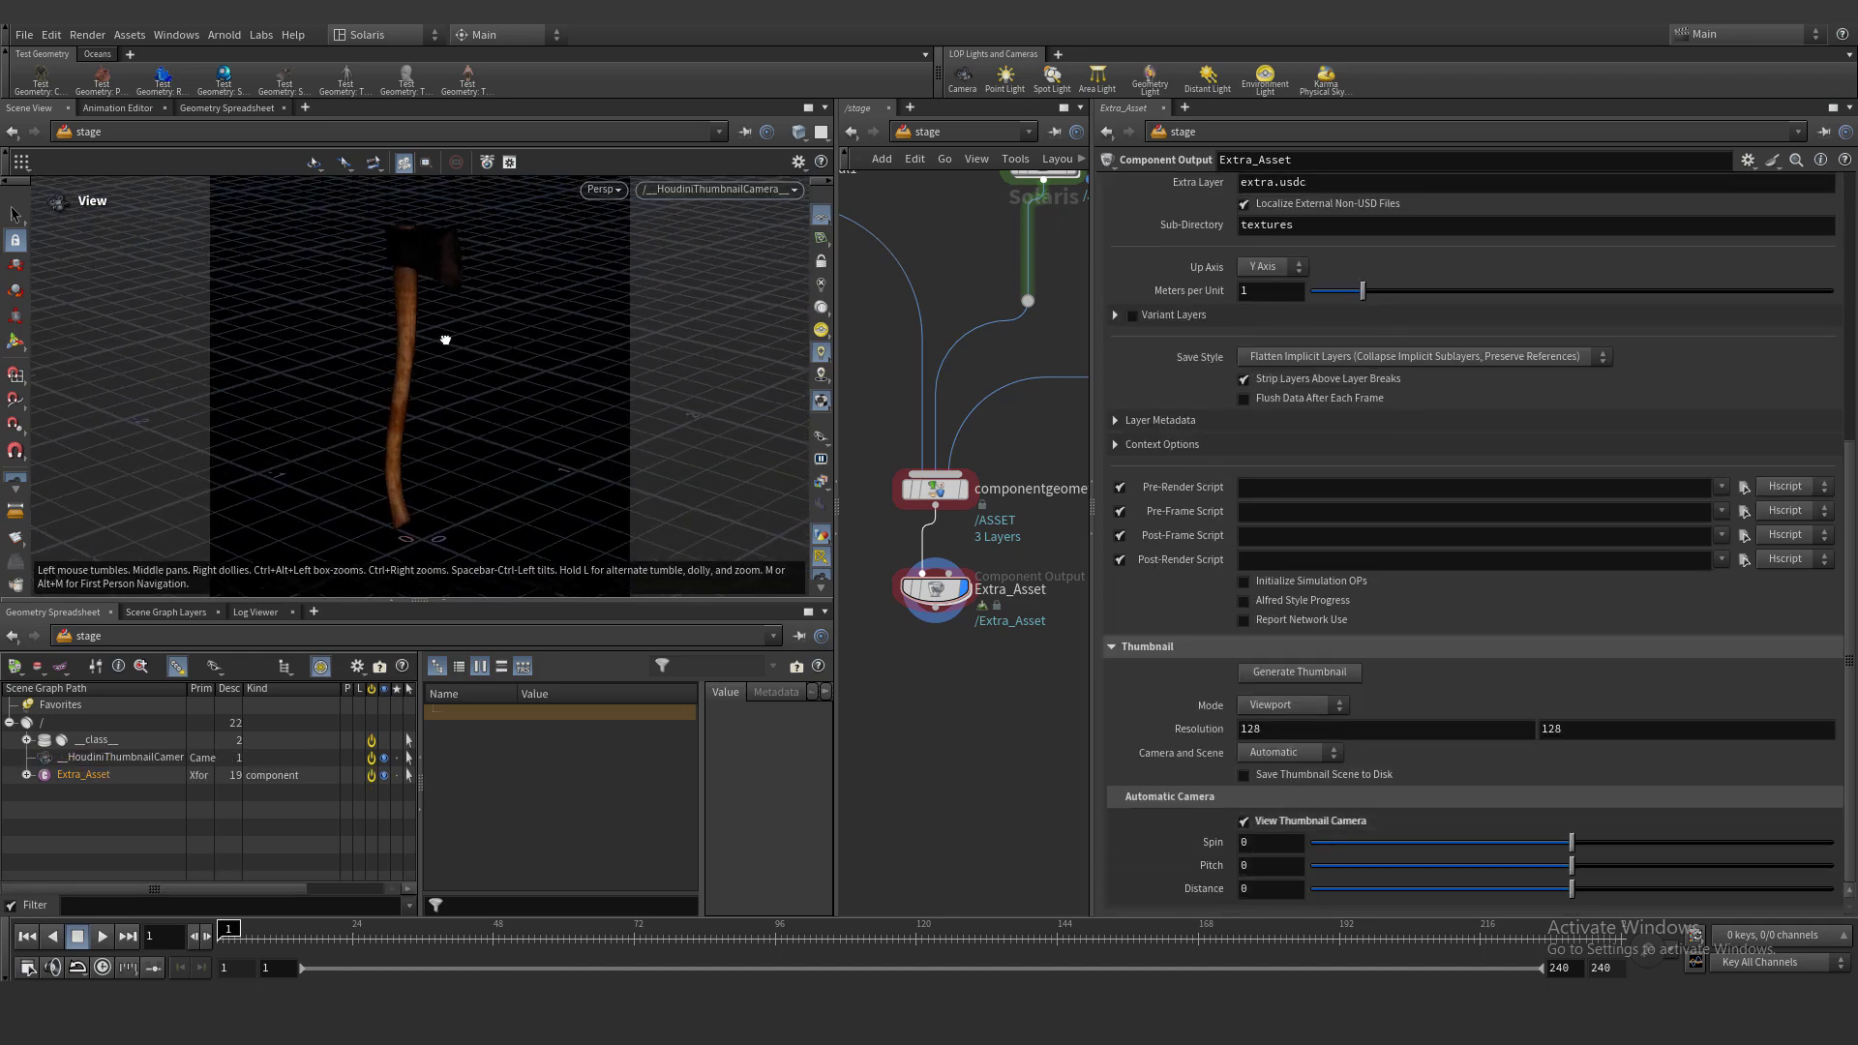
Look through the Houdini thumbnail camera with the camera locked to the view and frame the whole axe from its blade side
right_click_drag(427, 333, 336, 410)
middle_click_drag(424, 318, 498, 366)
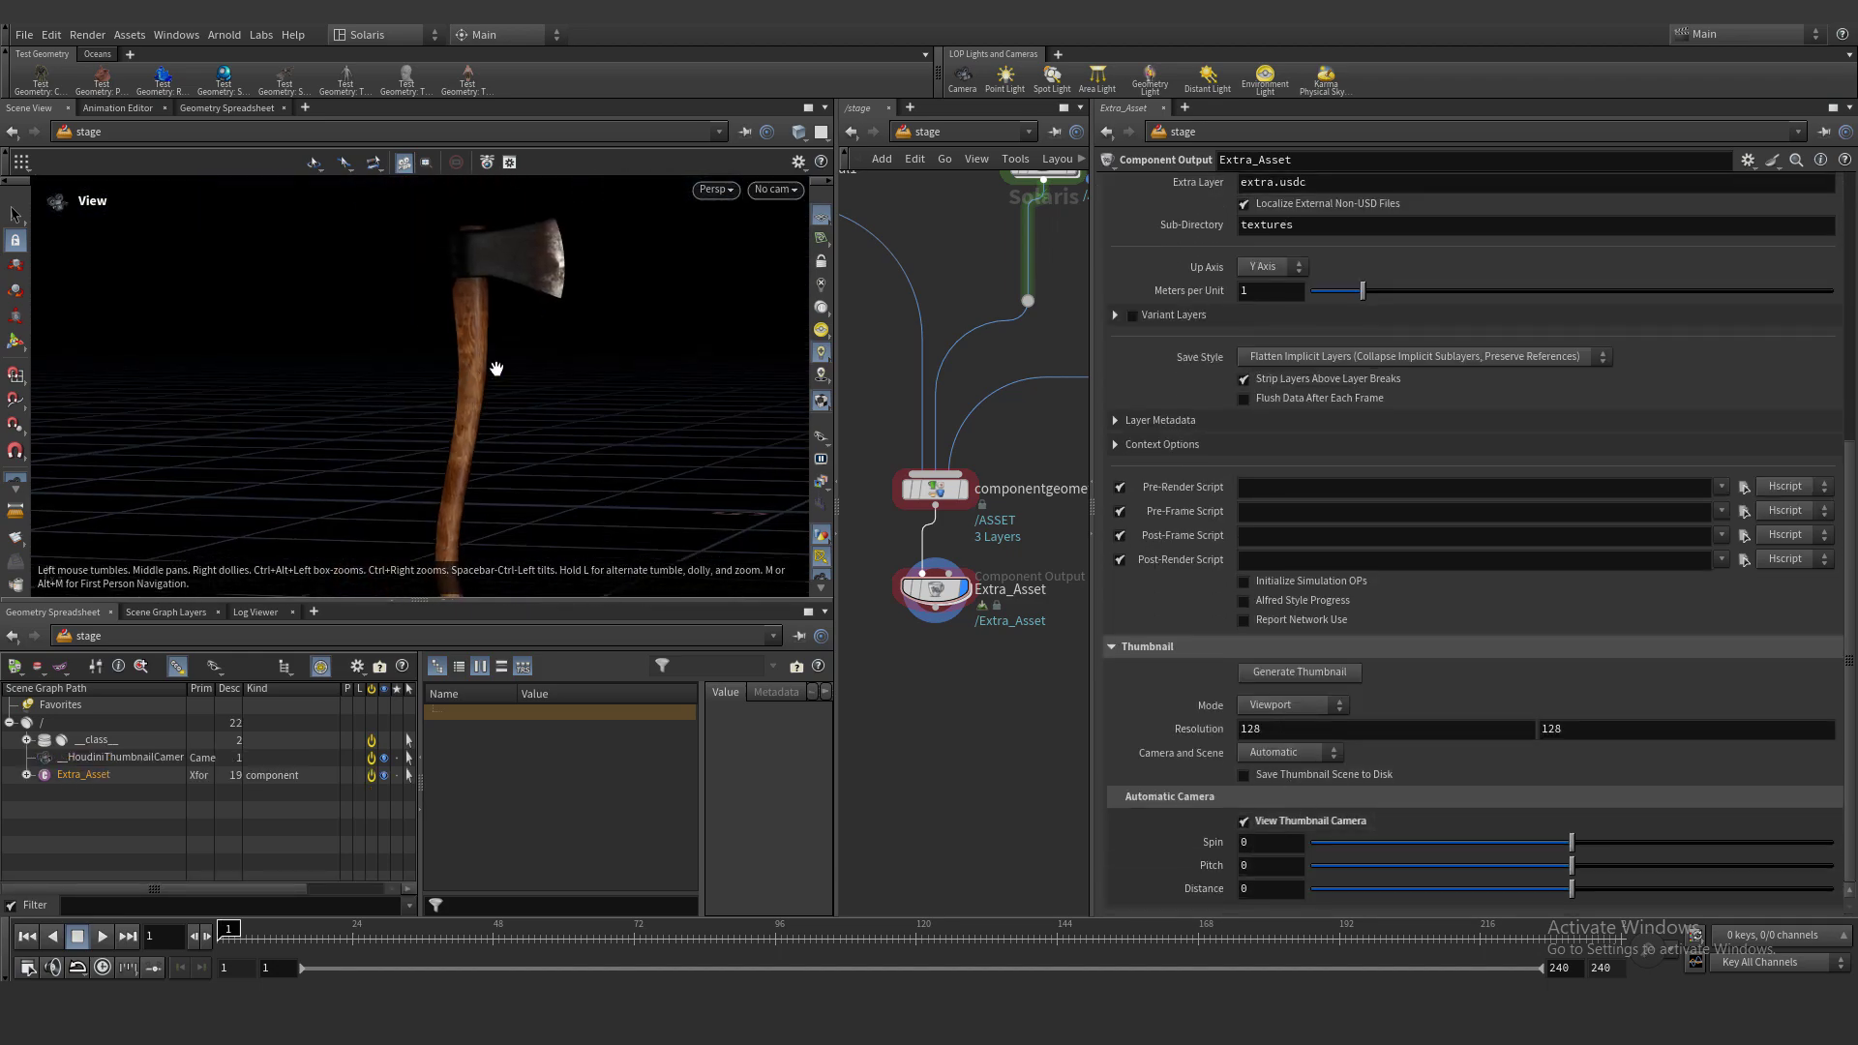
left_click(776, 189)
left_click(794, 215)
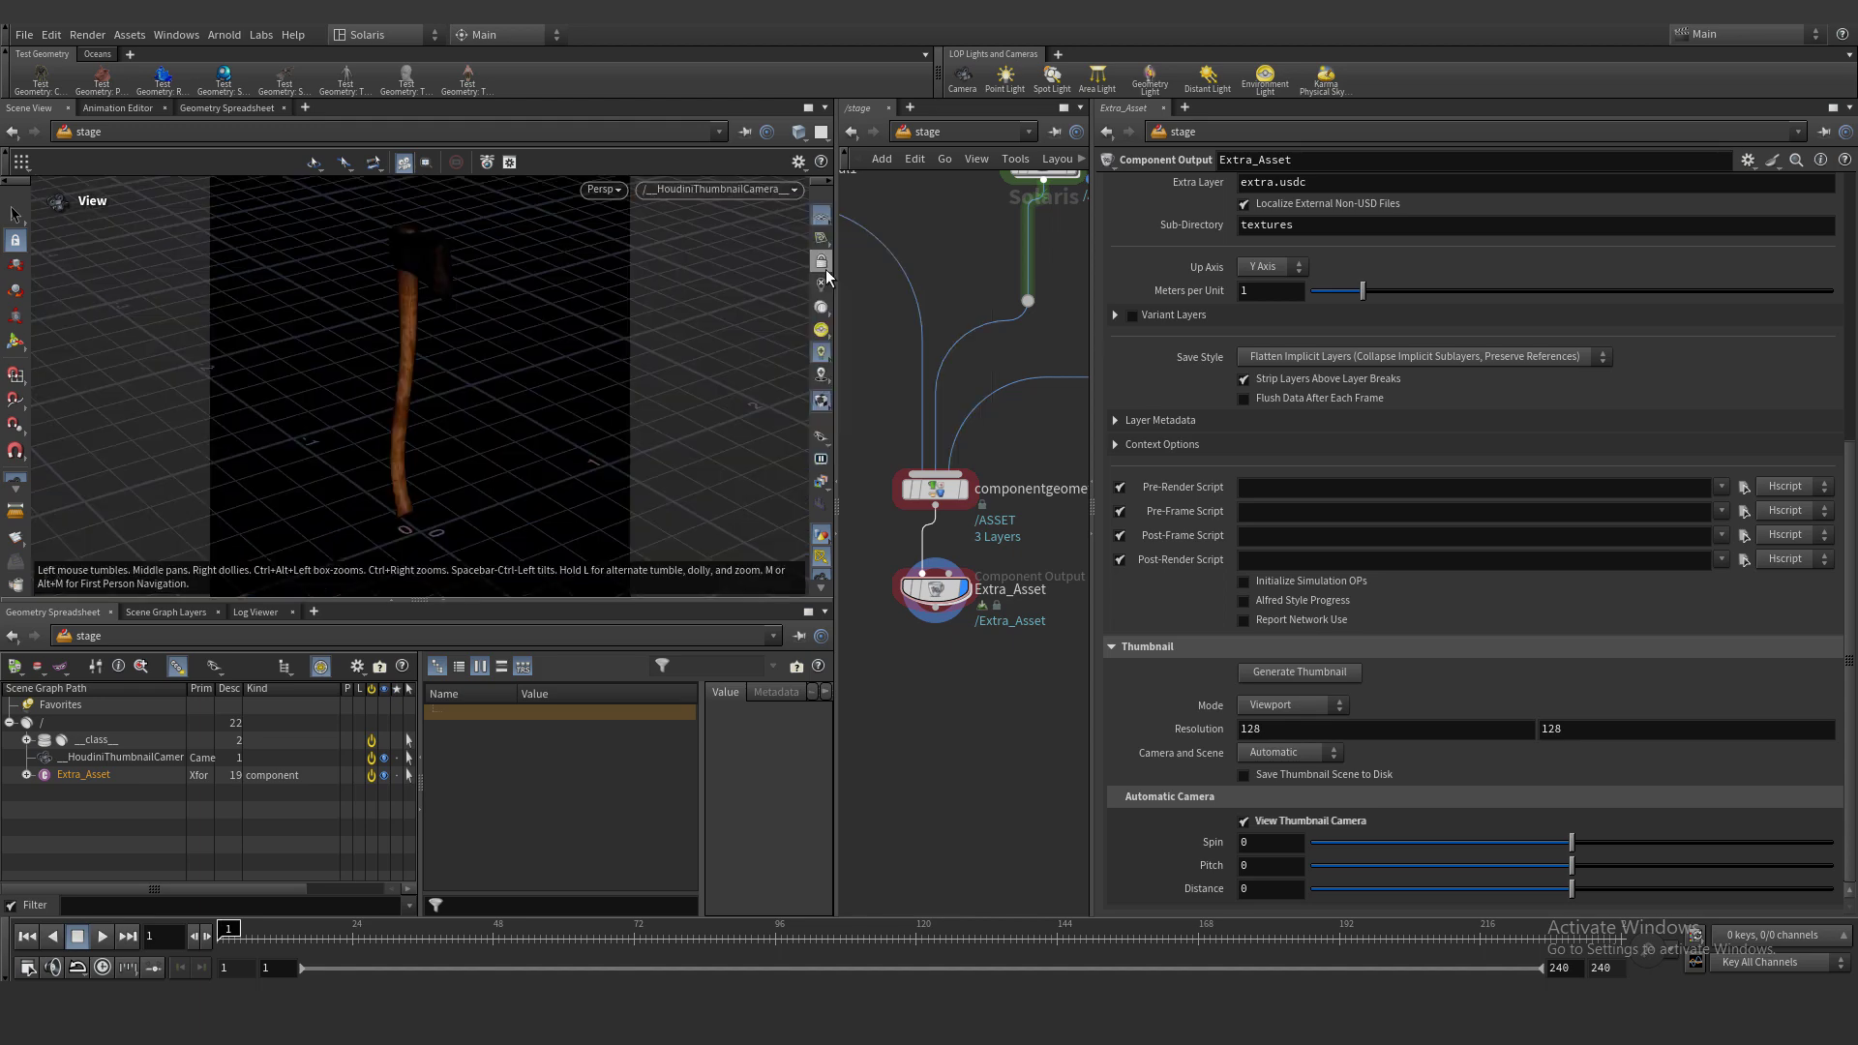
left_click_drag(510, 315, 454, 419)
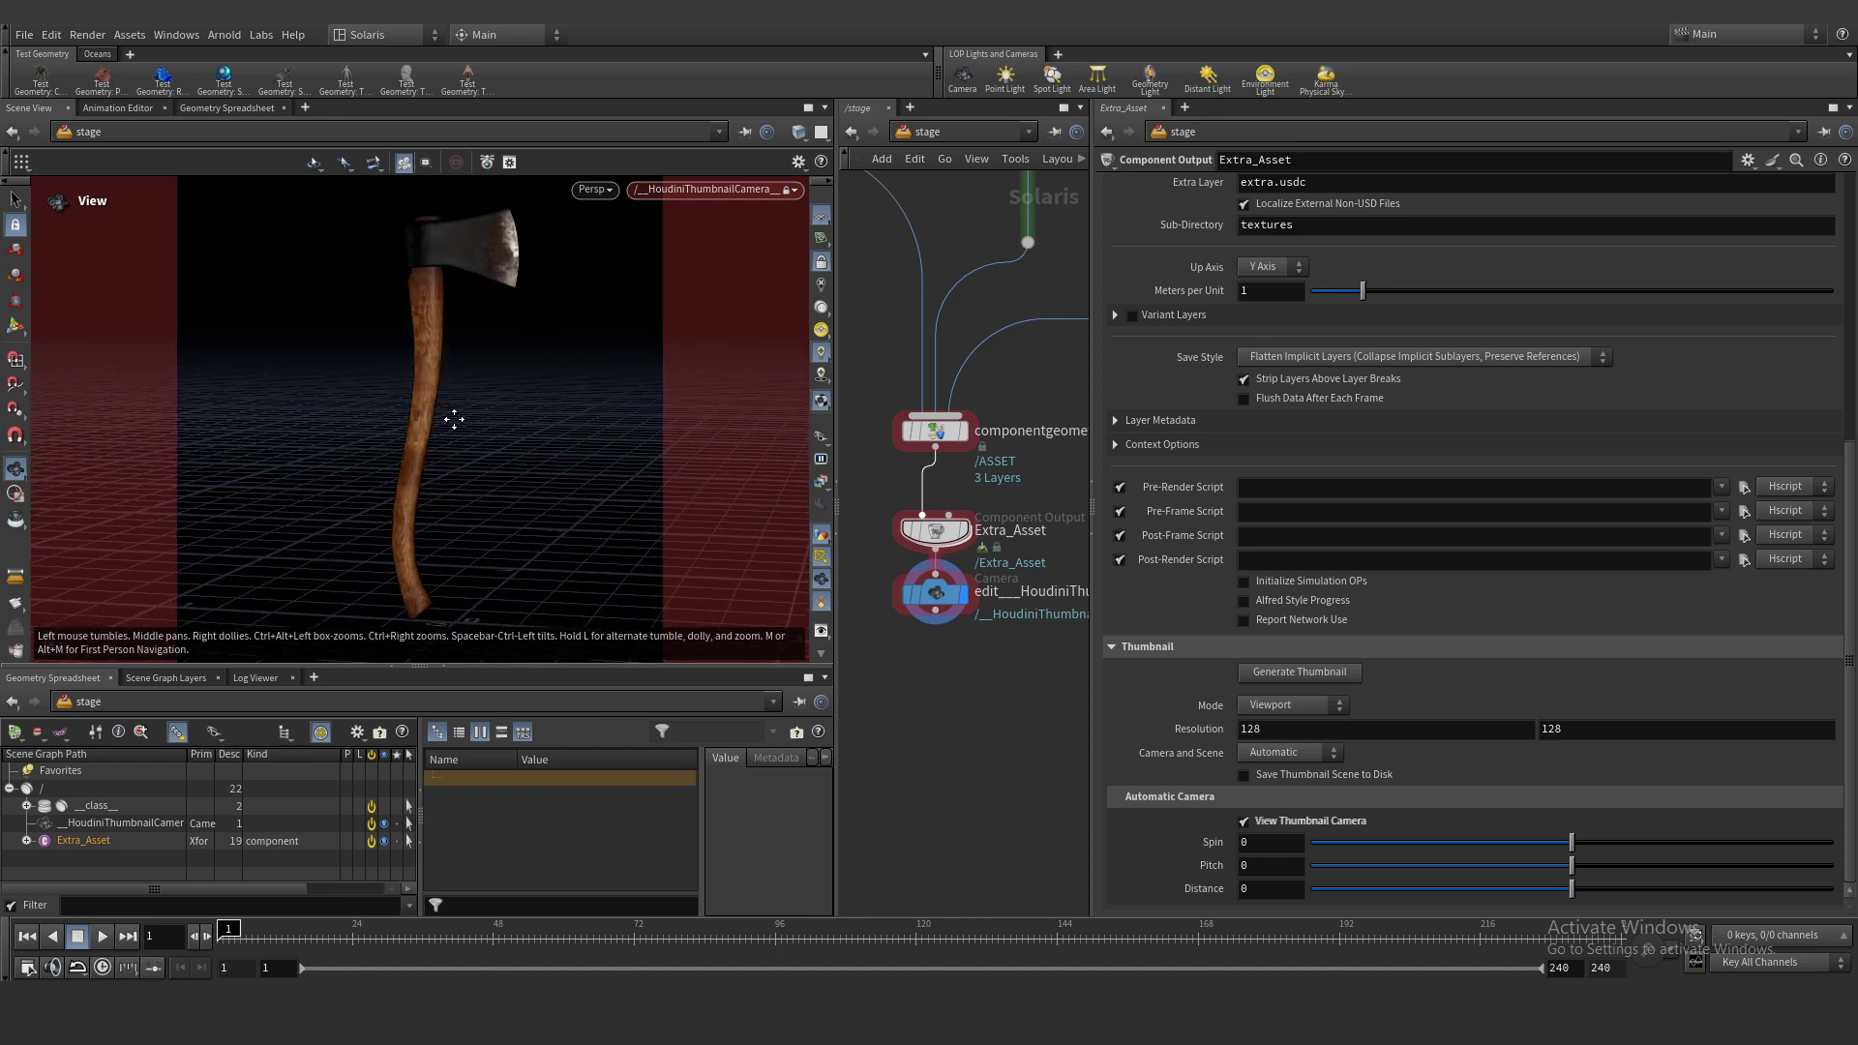
Generate Extra_Asset's thumbnail in Viewport mode and check the thumbnail PNG in the exported USD folder
left_click(1301, 704)
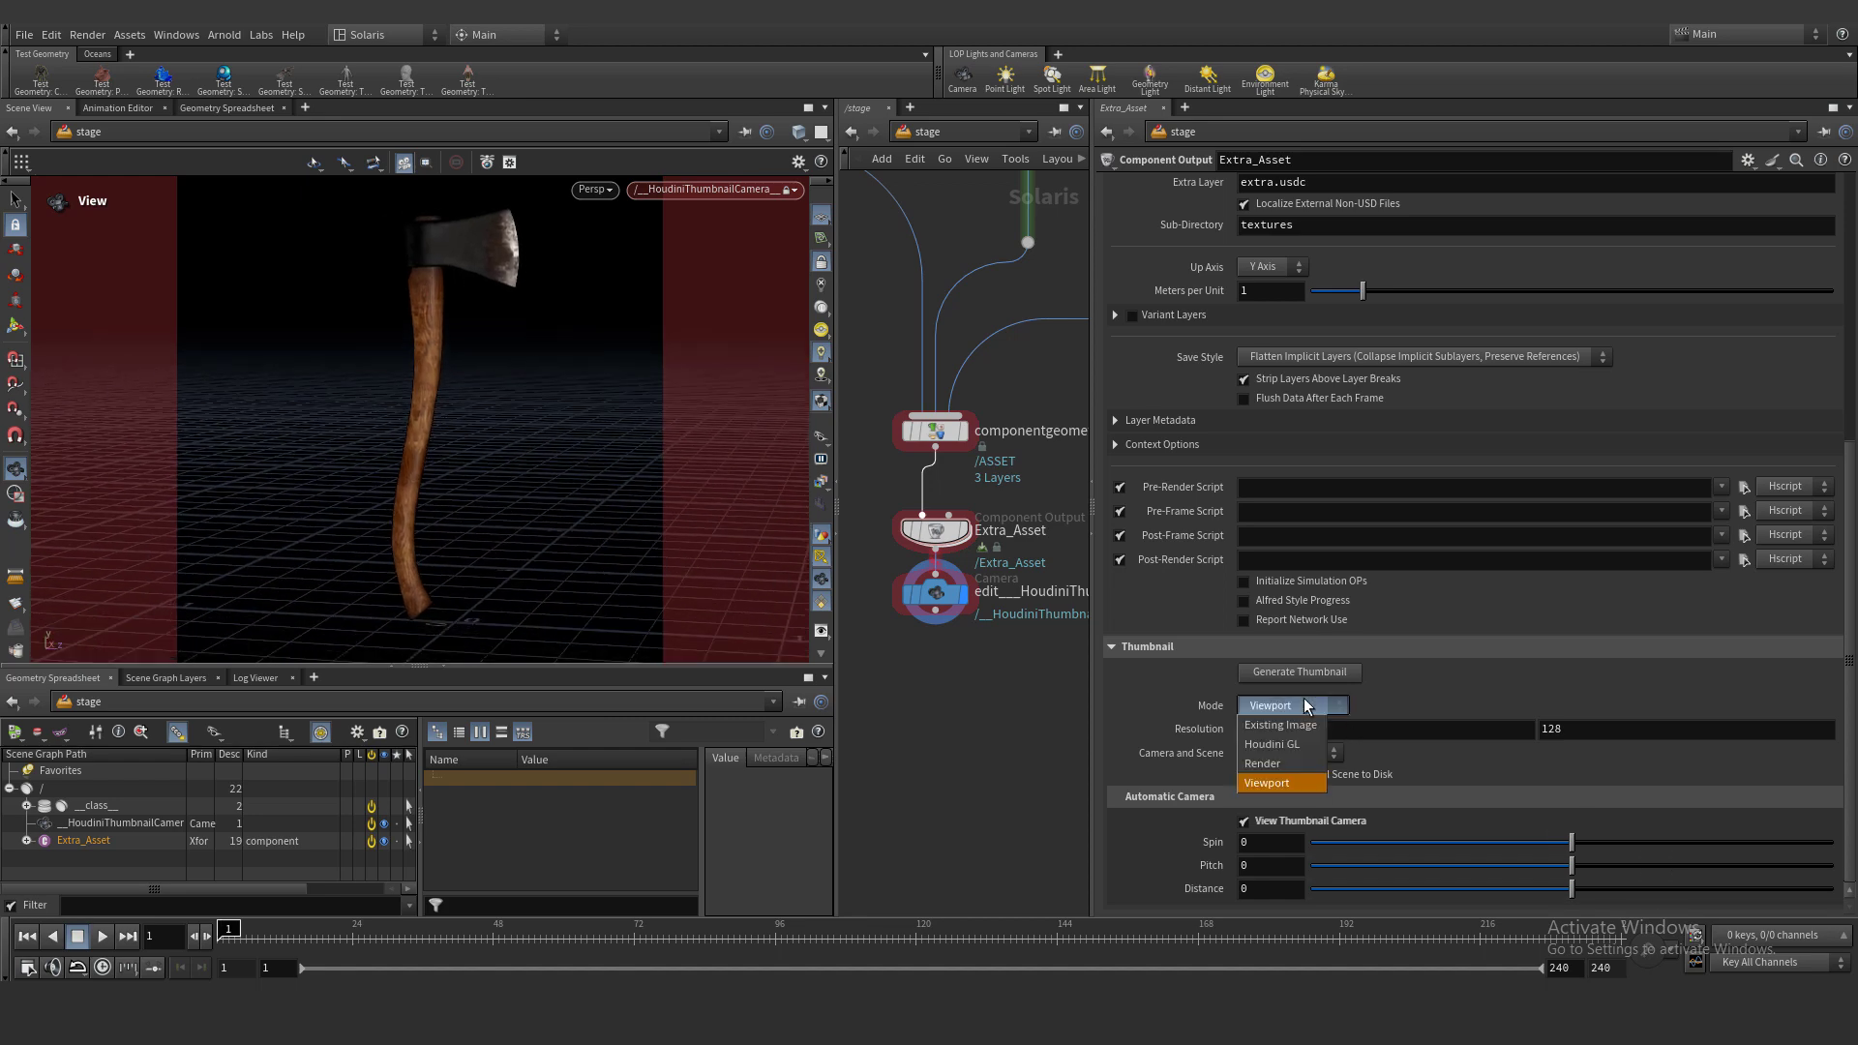
left_click(1274, 783)
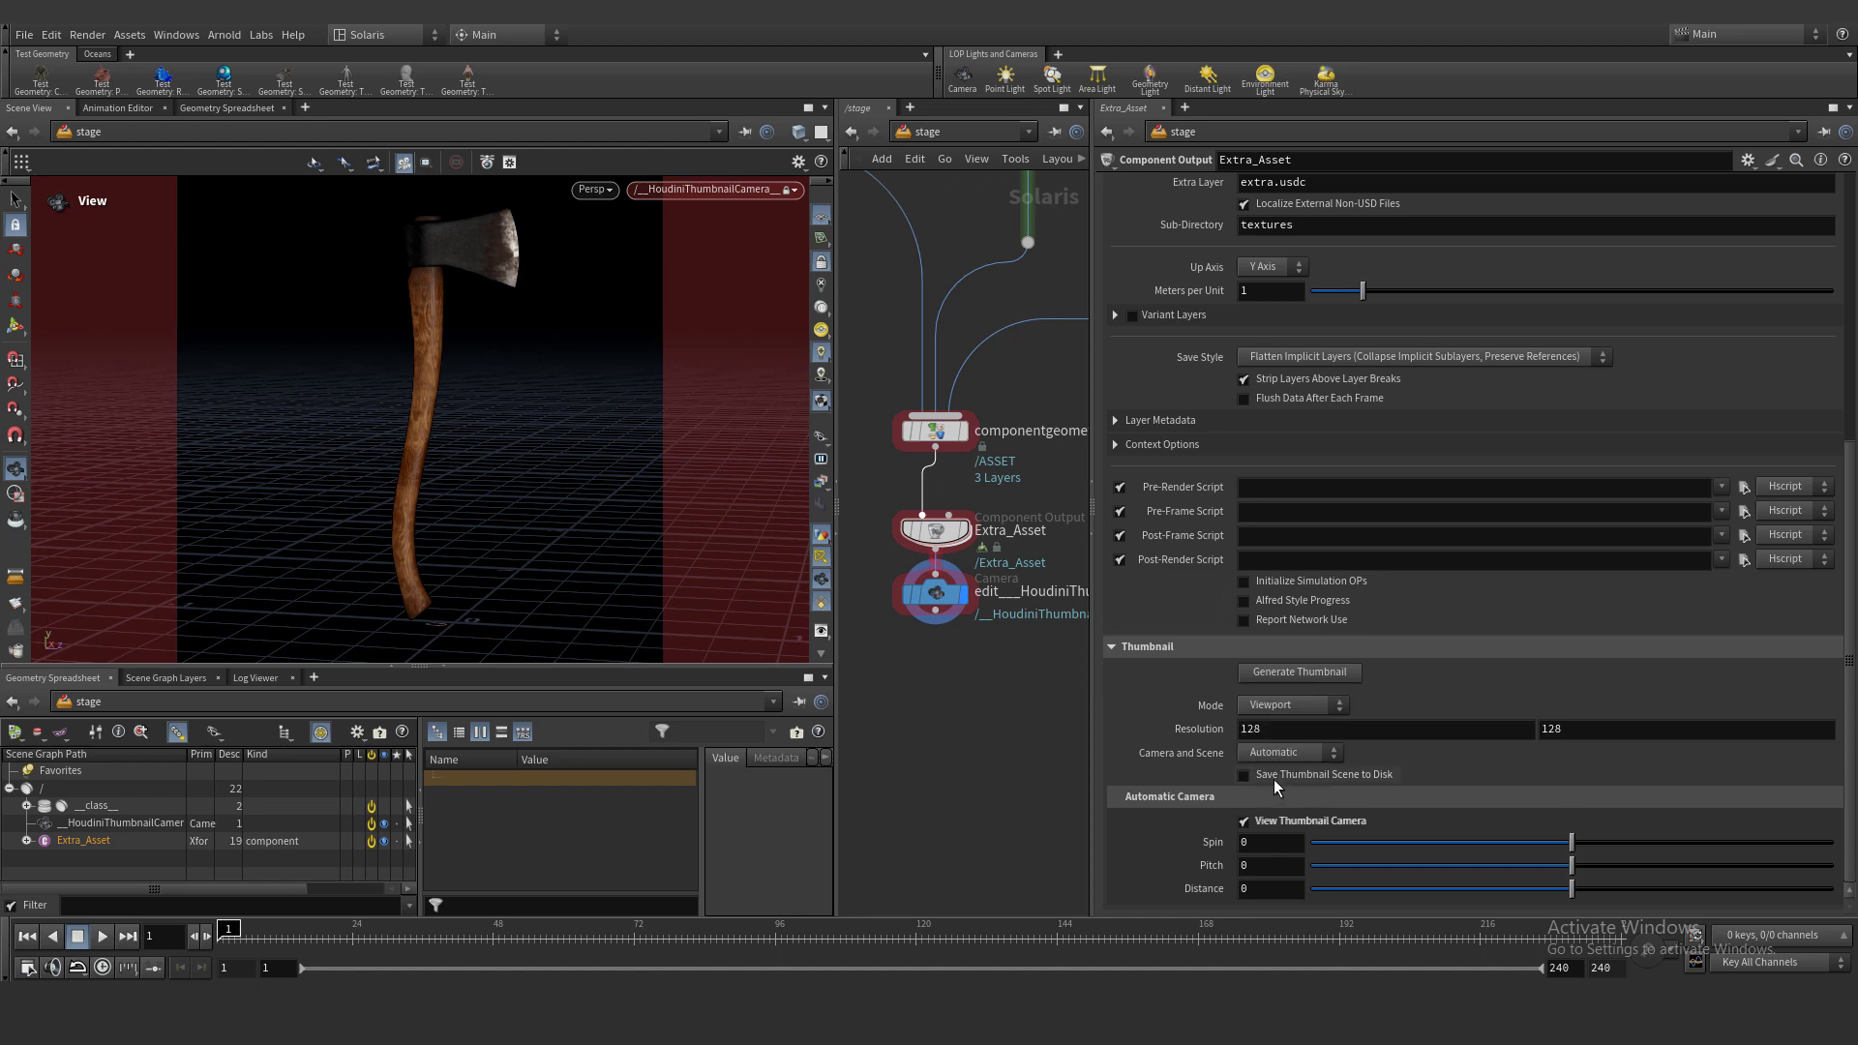
left_click(1306, 670)
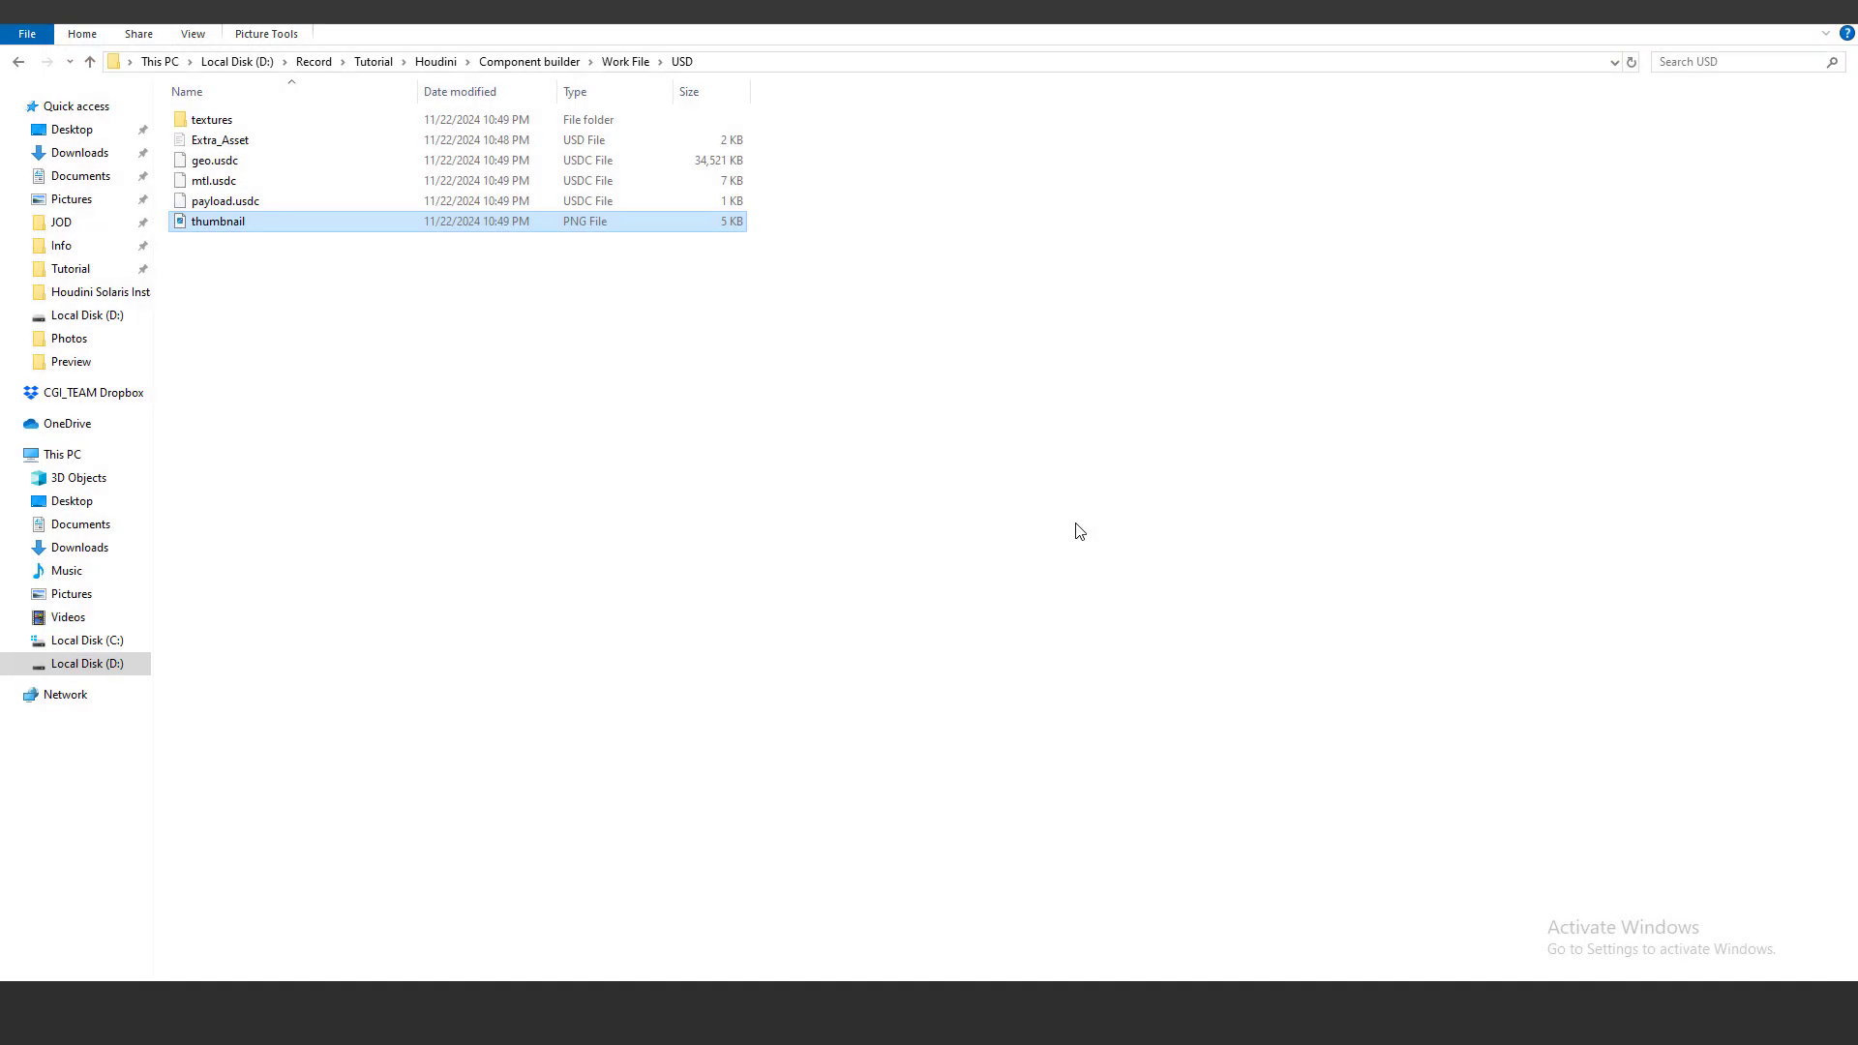
left_click(1746, 14)
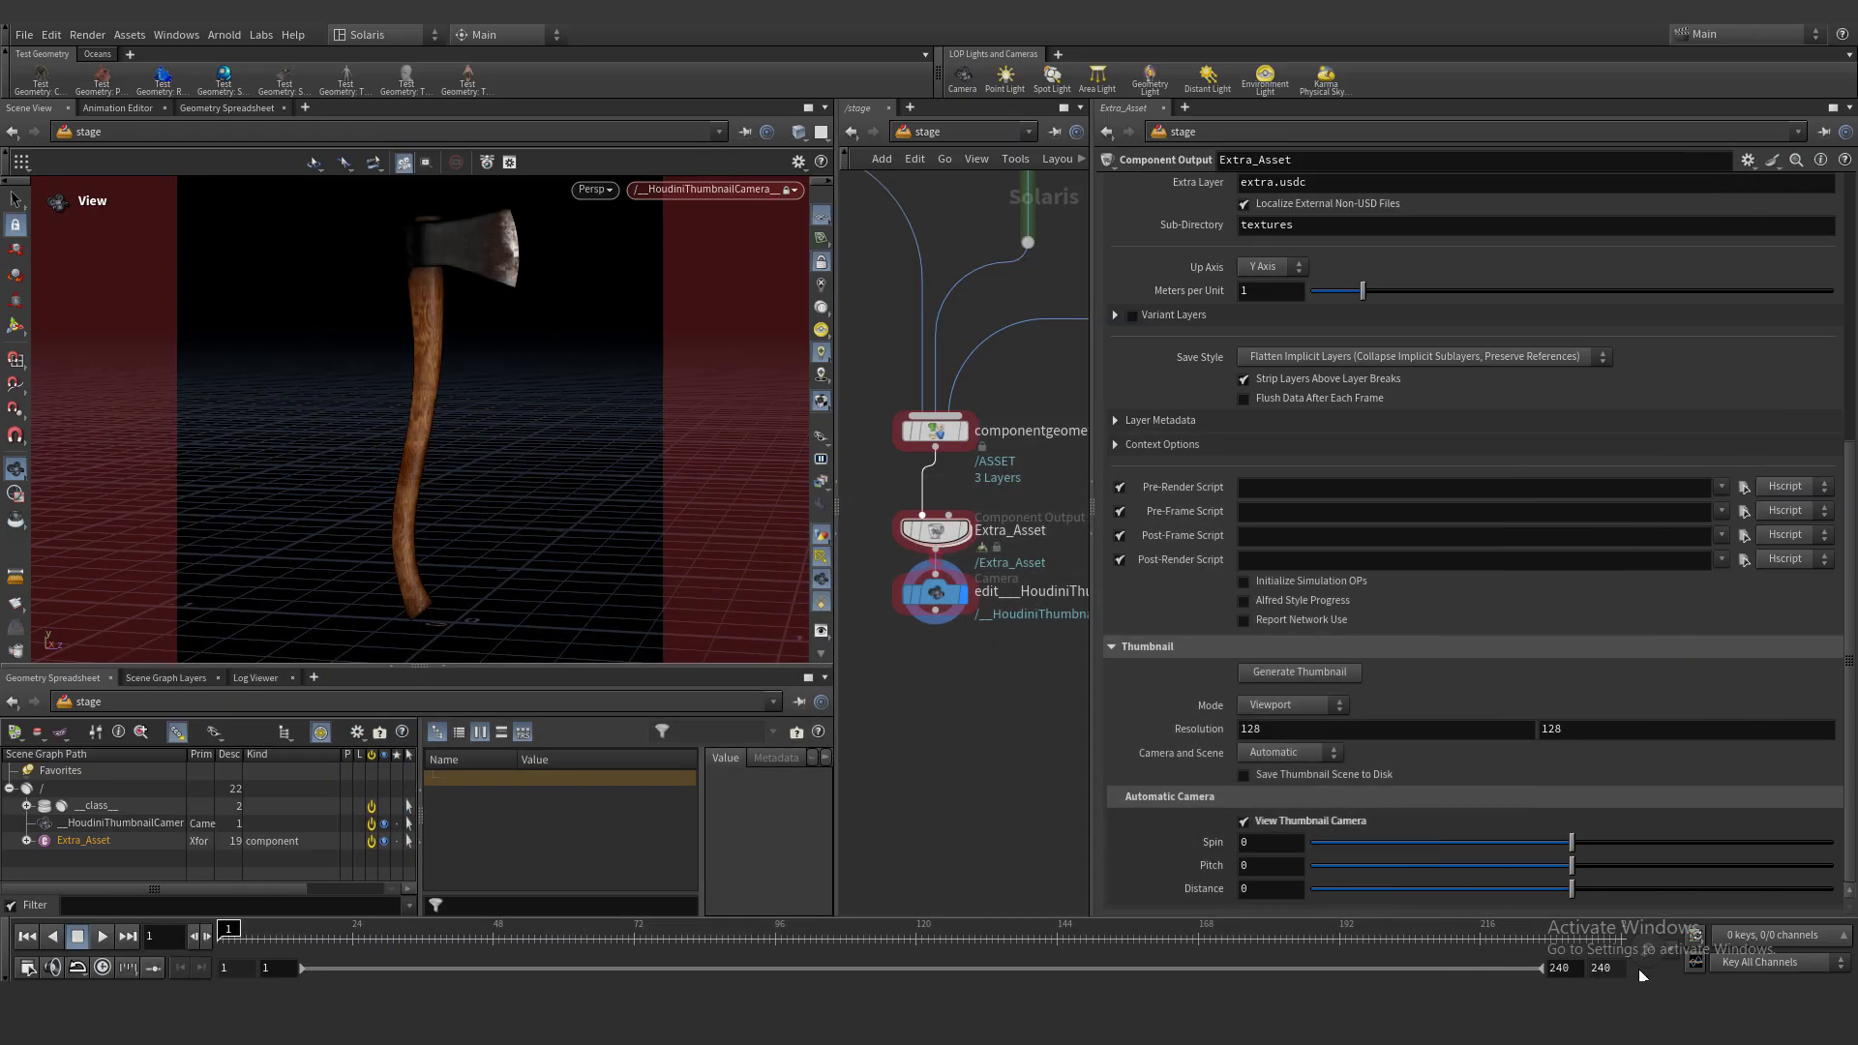
Unlock the camera from the view and delete the thumbnail camera edit node below Extra_Asset
left_click_drag(1090, 452, 1346, 452)
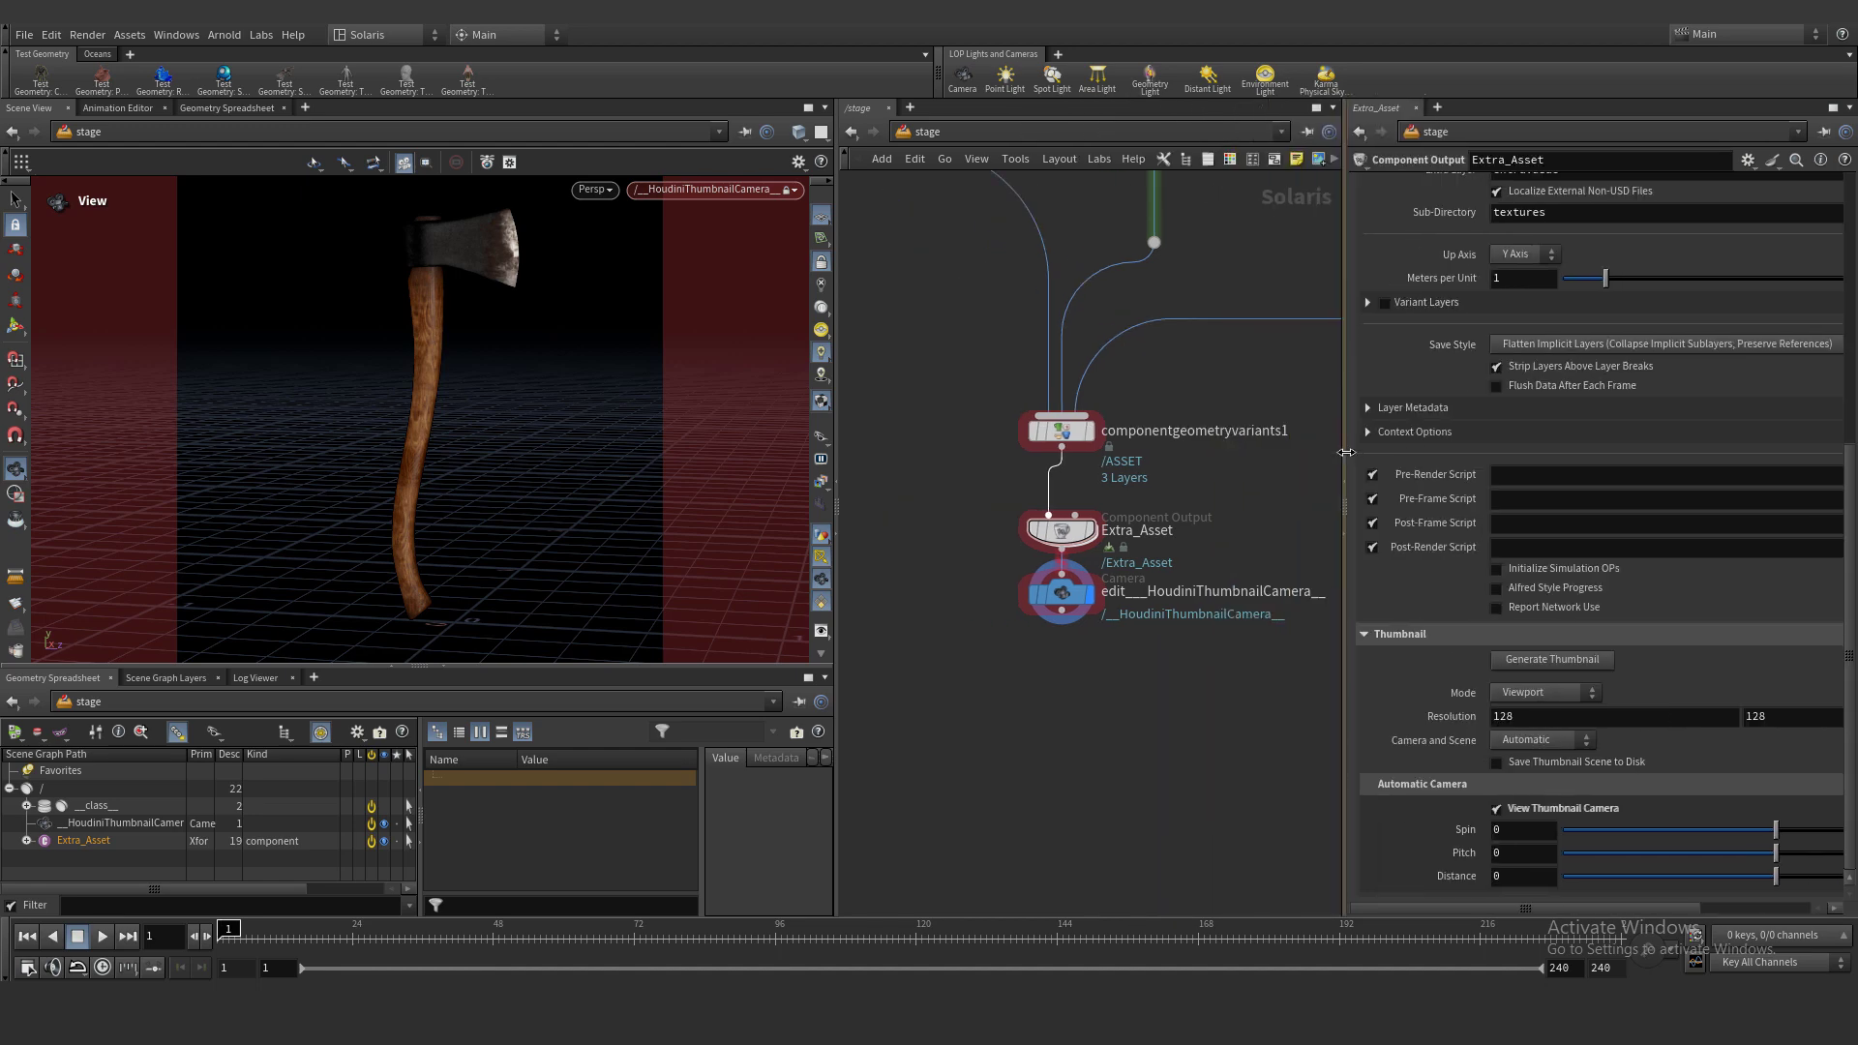
left_click(824, 263)
left_click_drag(568, 307, 595, 387)
left_click_drag(984, 568, 1115, 649)
key("Delete")
Add a Sublayer node in the empty space below Extra_Asset and make it the displayed node
middle_click_drag(492, 280, 484, 427)
scroll(1142, 698, "down", 2)
middle_click_drag(1142, 699, 1034, 553)
scroll(1034, 553, "down", 3)
scroll(985, 551, "up", 3)
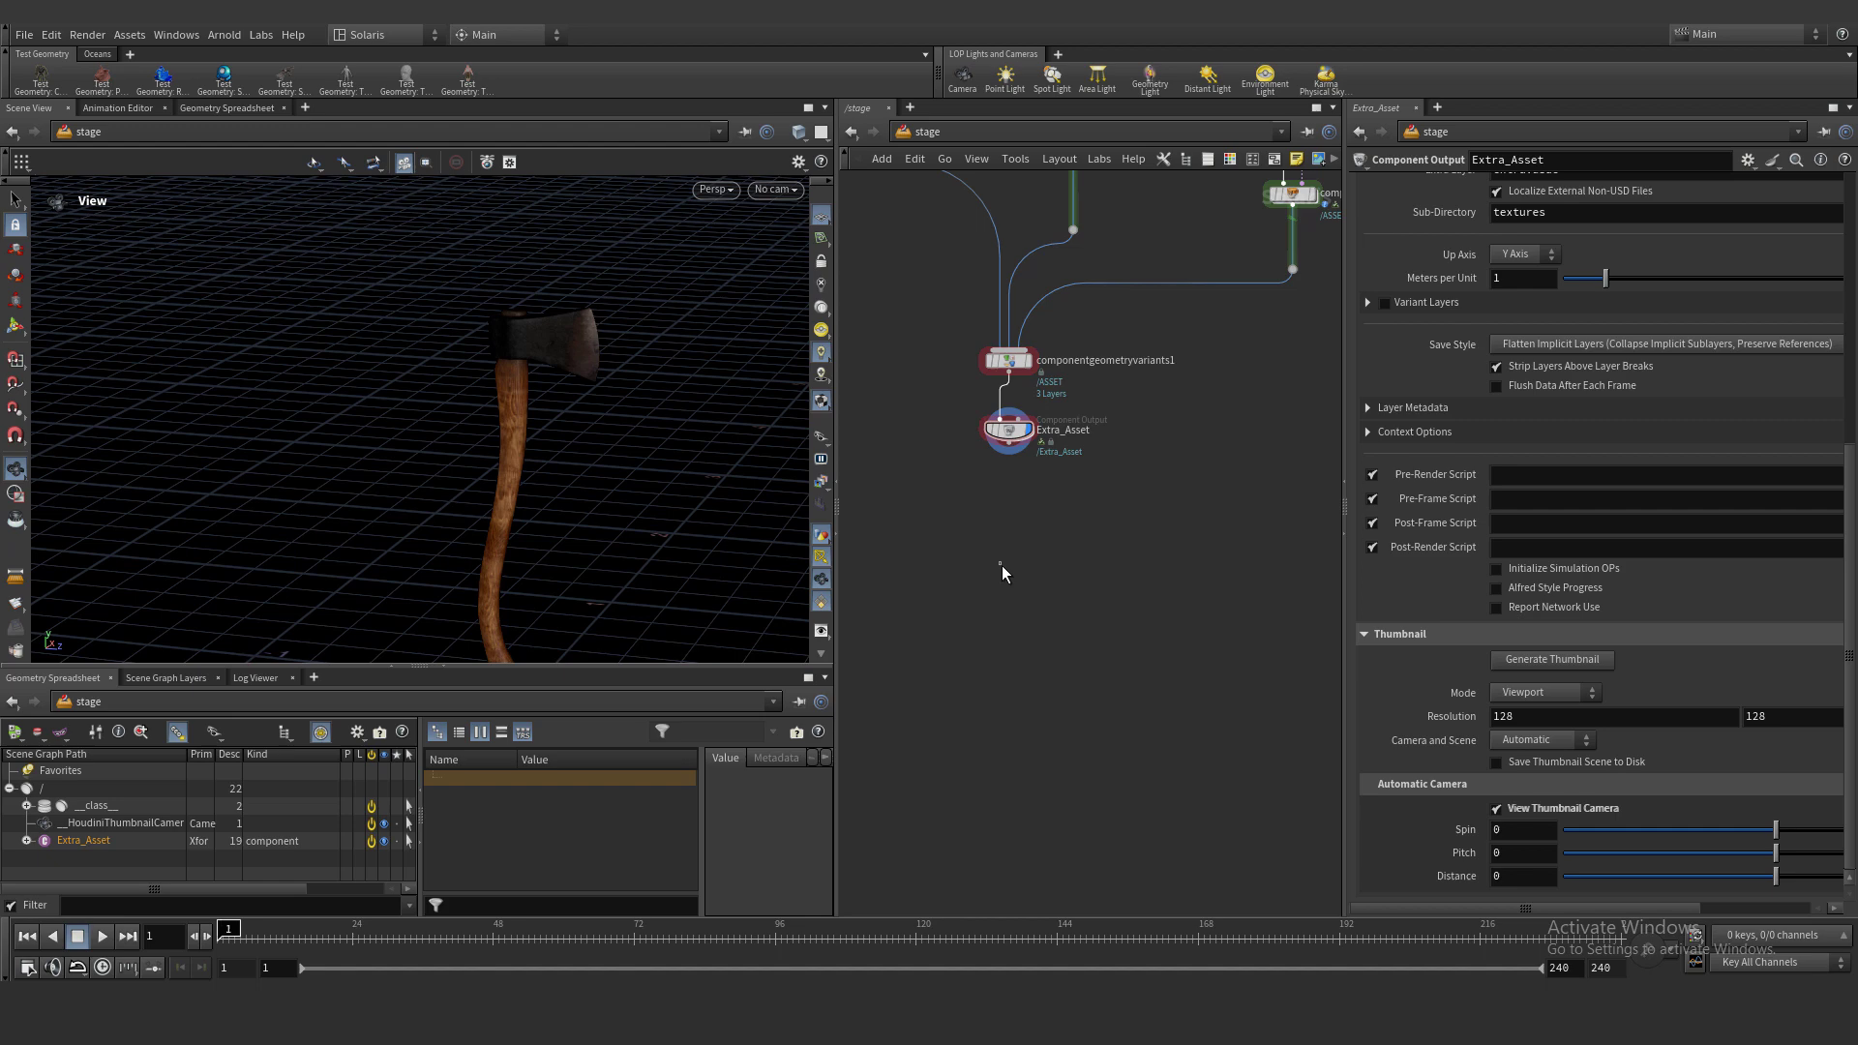
key("Tab")
type("subl")
key("Return")
key("Return")
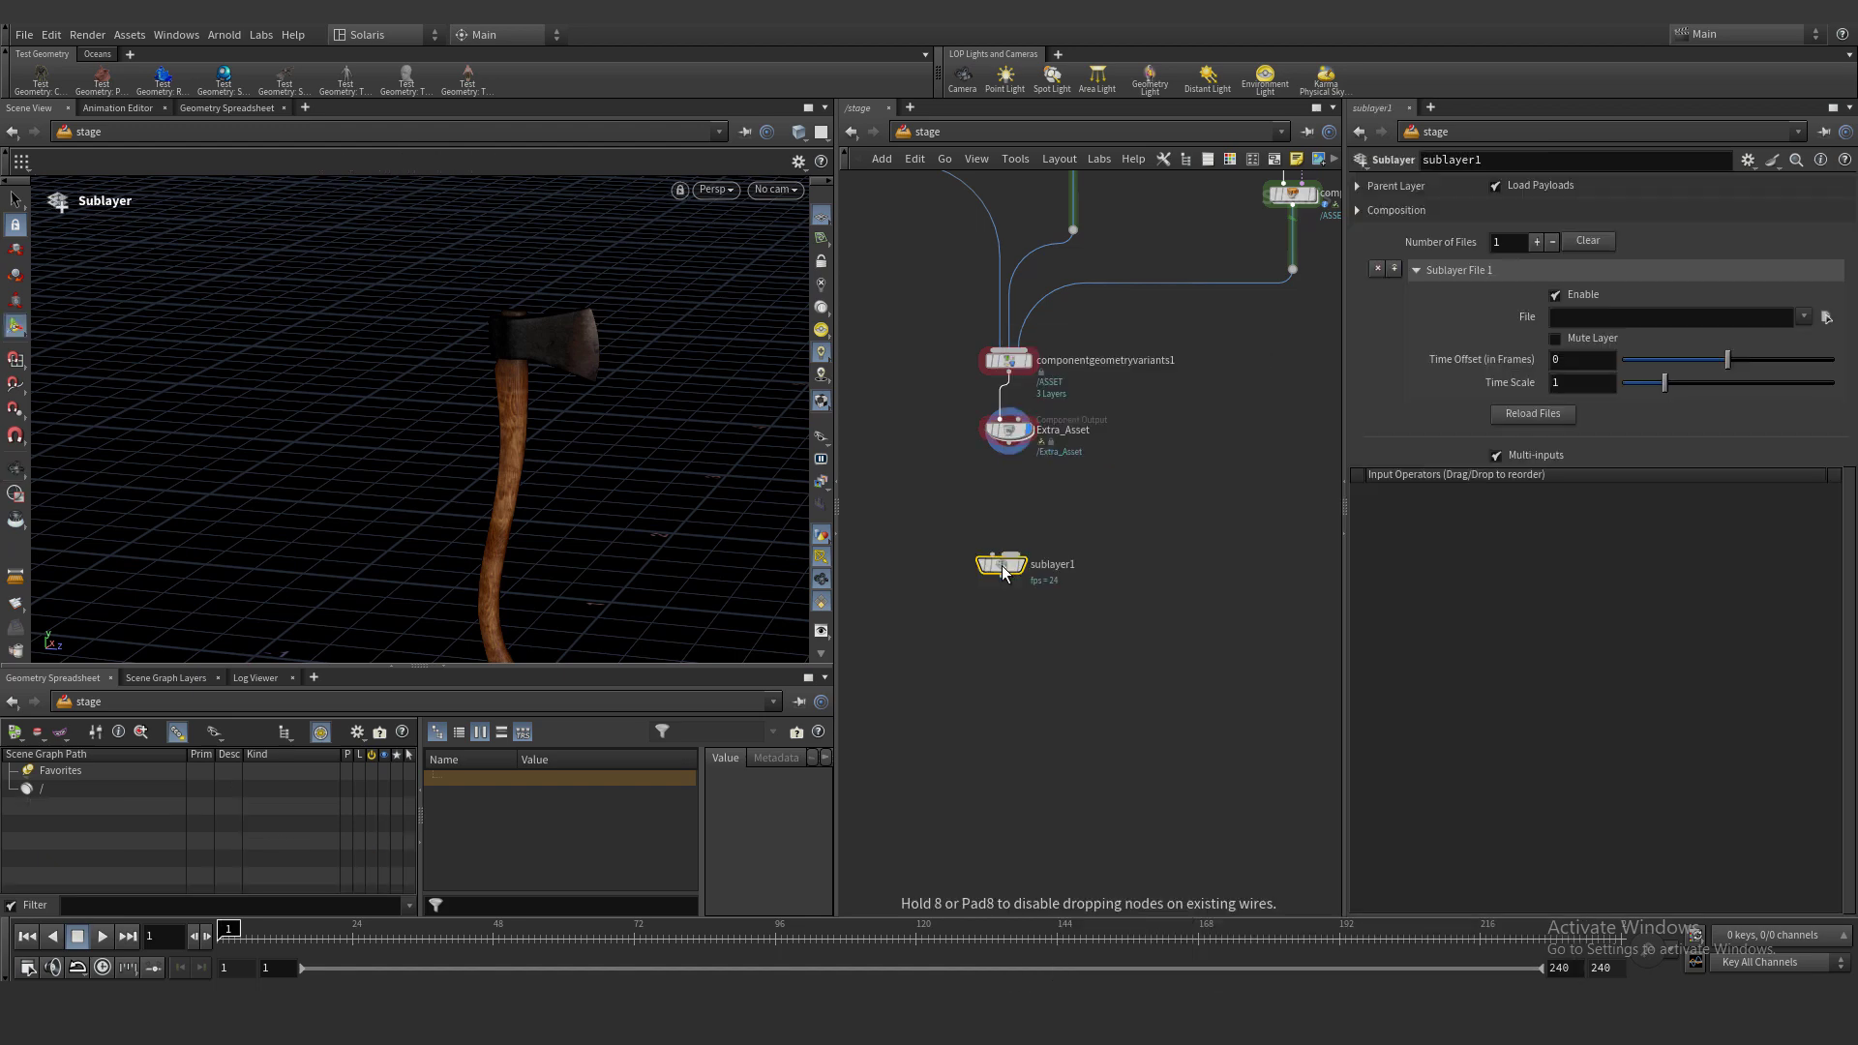
scroll(1002, 565, "up", 3)
left_click_drag(1018, 569, 1017, 517)
key("r")
Load Extra_Asset.usd from the Work File's USD folder as the sublayer file
left_click(1825, 318)
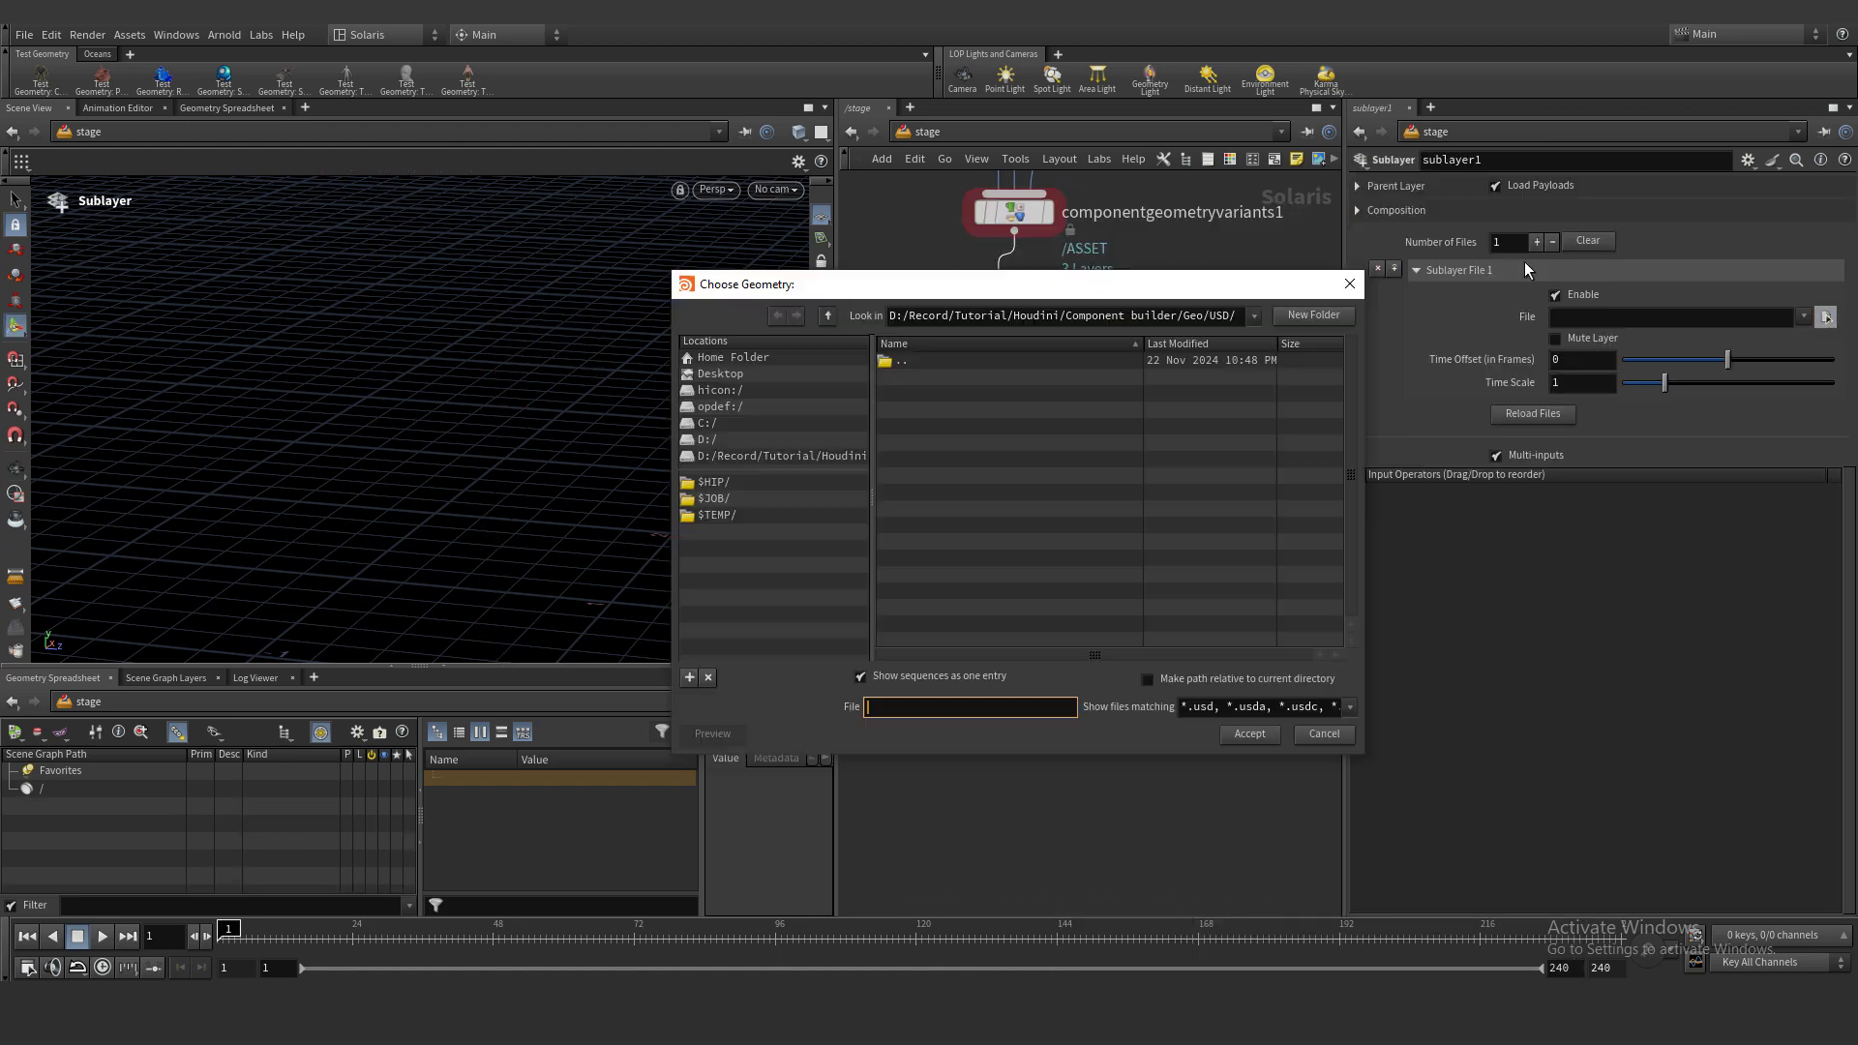
key("ctrl+a")
key("ctrl+v")
key("Return")
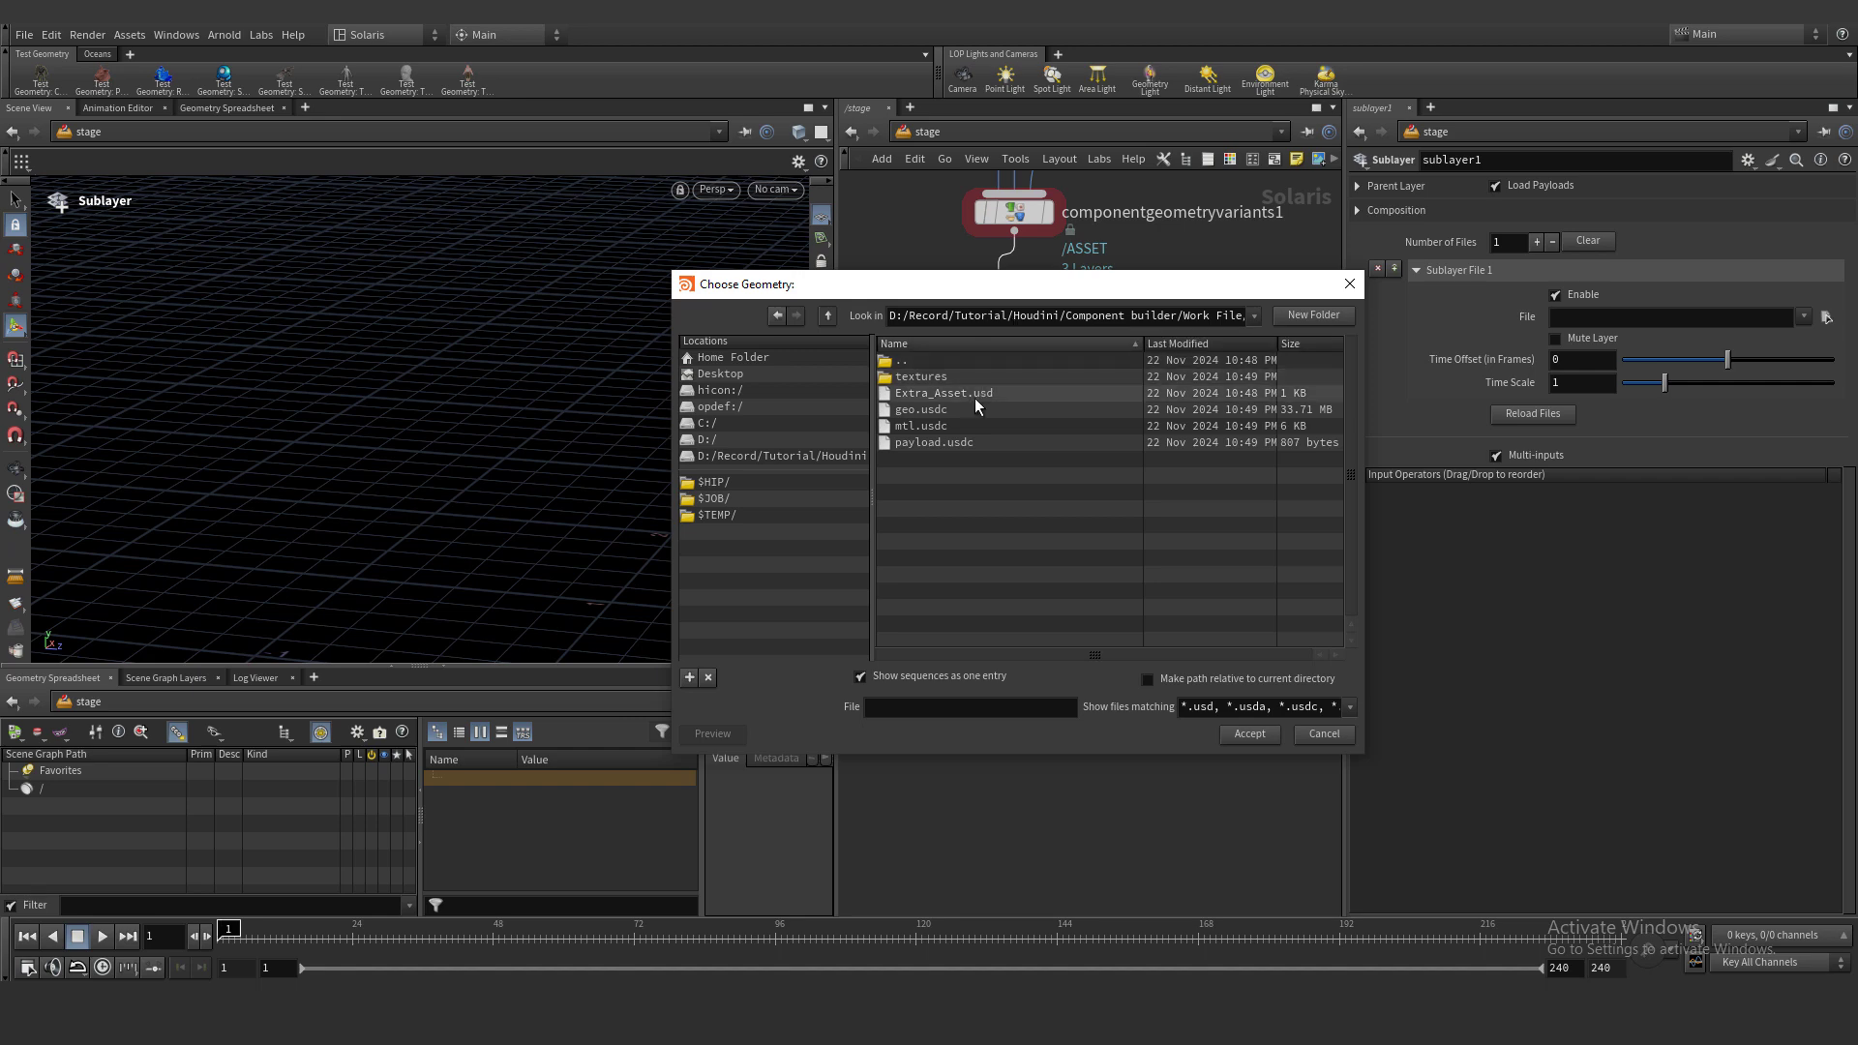
left_click(948, 396)
left_click(919, 410)
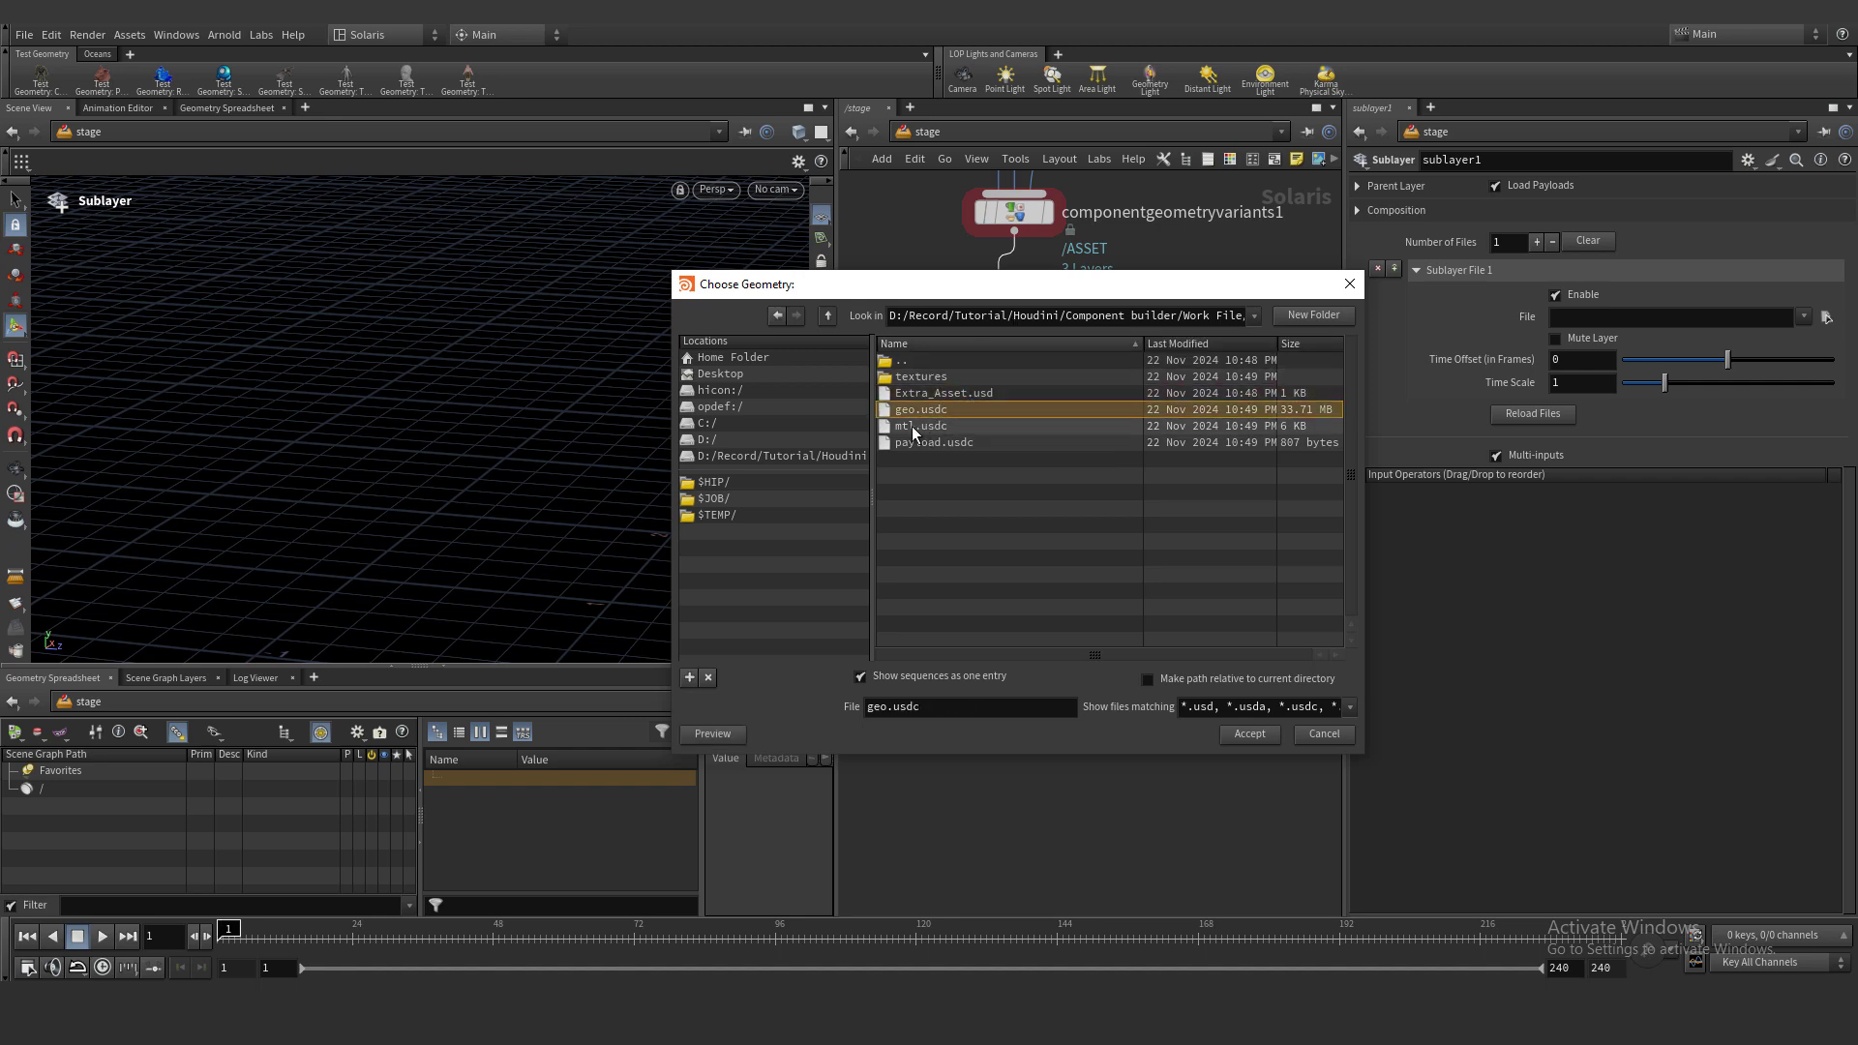
left_click(943, 426)
left_click(925, 445)
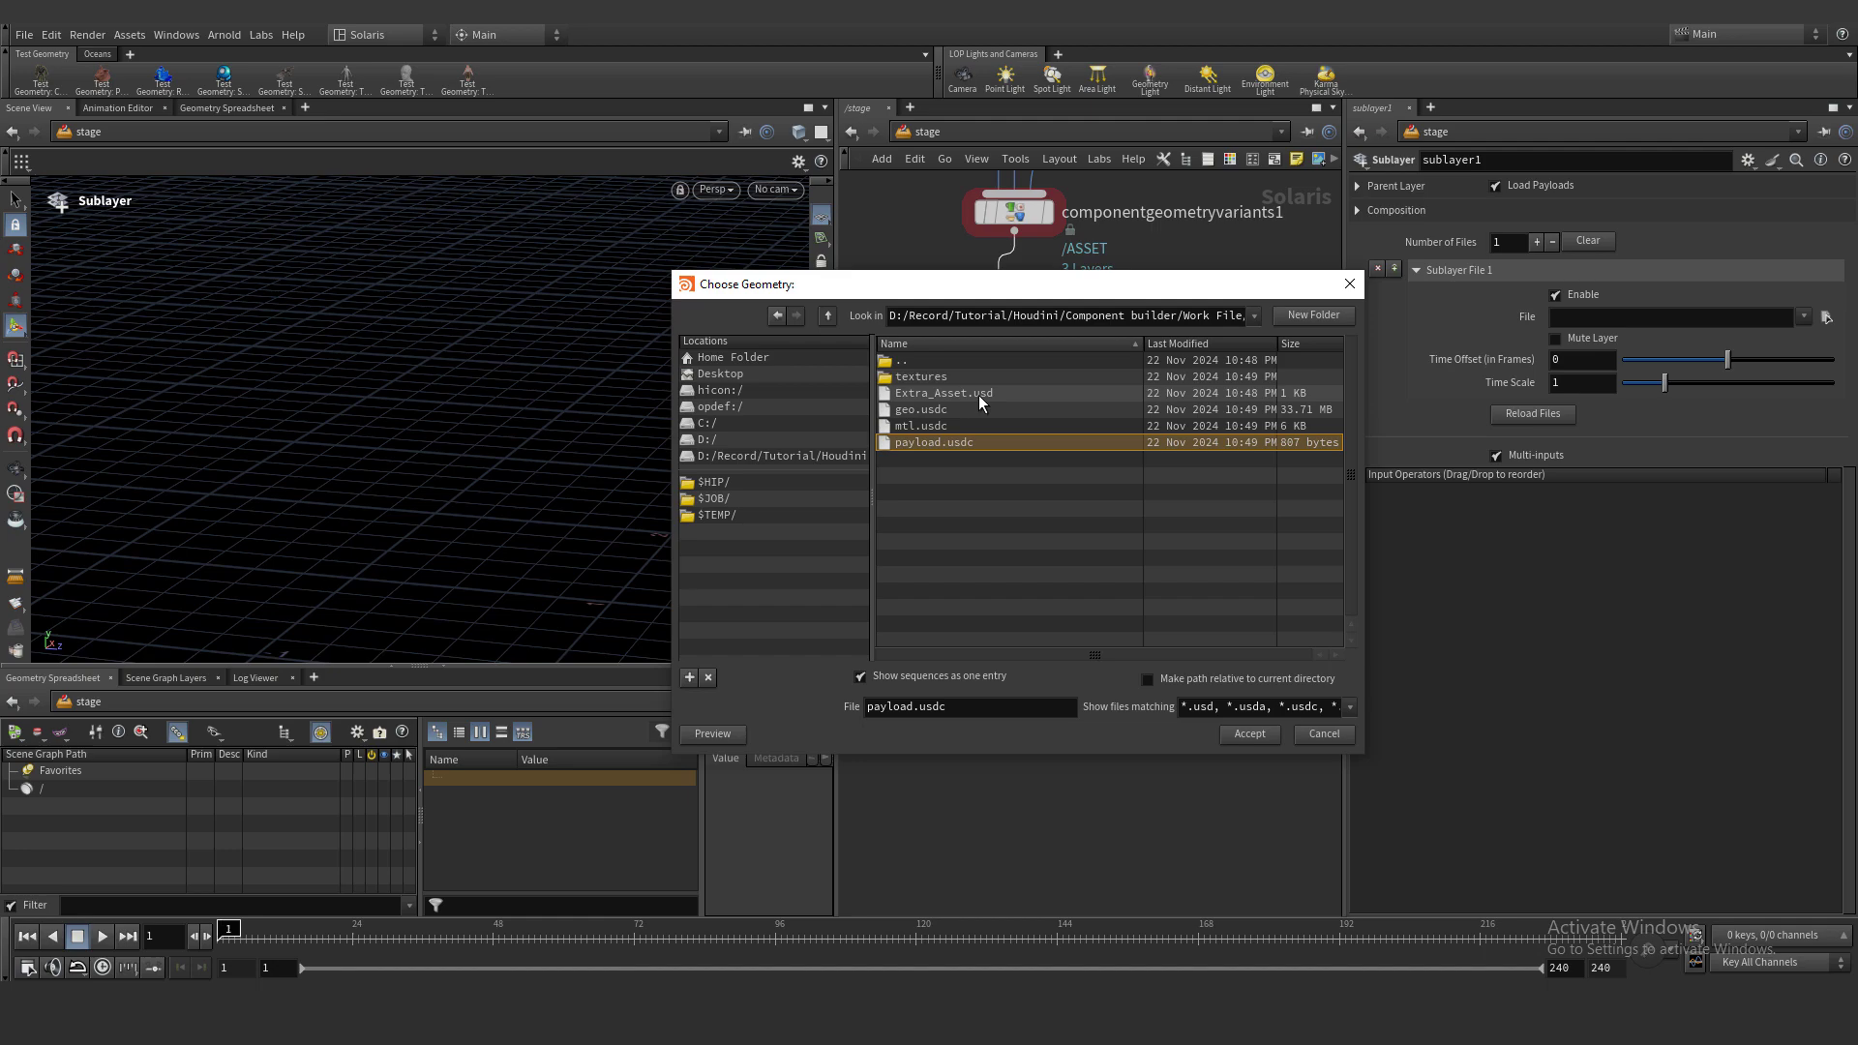
left_click(978, 395)
double_click(912, 396)
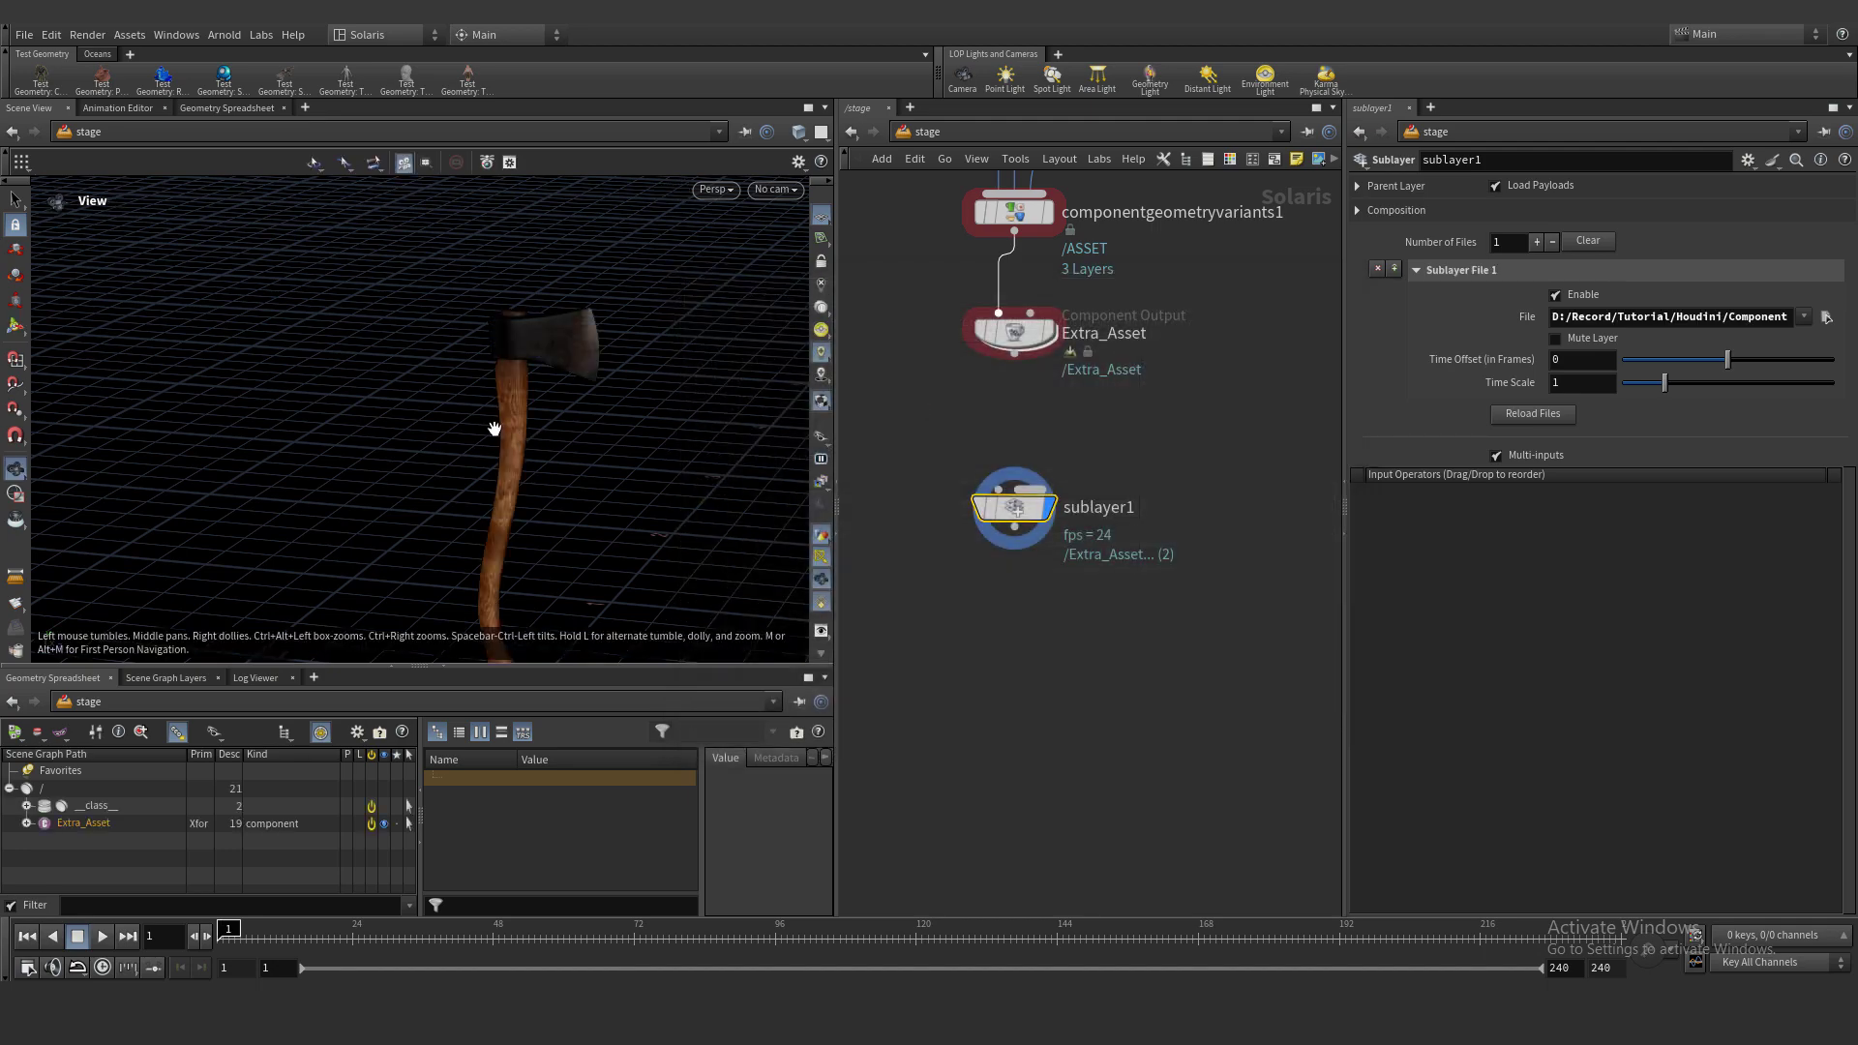
Inspect the loaded axe and attach a displayed Explore Variants node after sublayer1
left_click_drag(490, 427, 555, 318, "alt")
middle_click_drag(555, 317, 502, 281, "alt")
left_click_drag(502, 282, 497, 348, "alt")
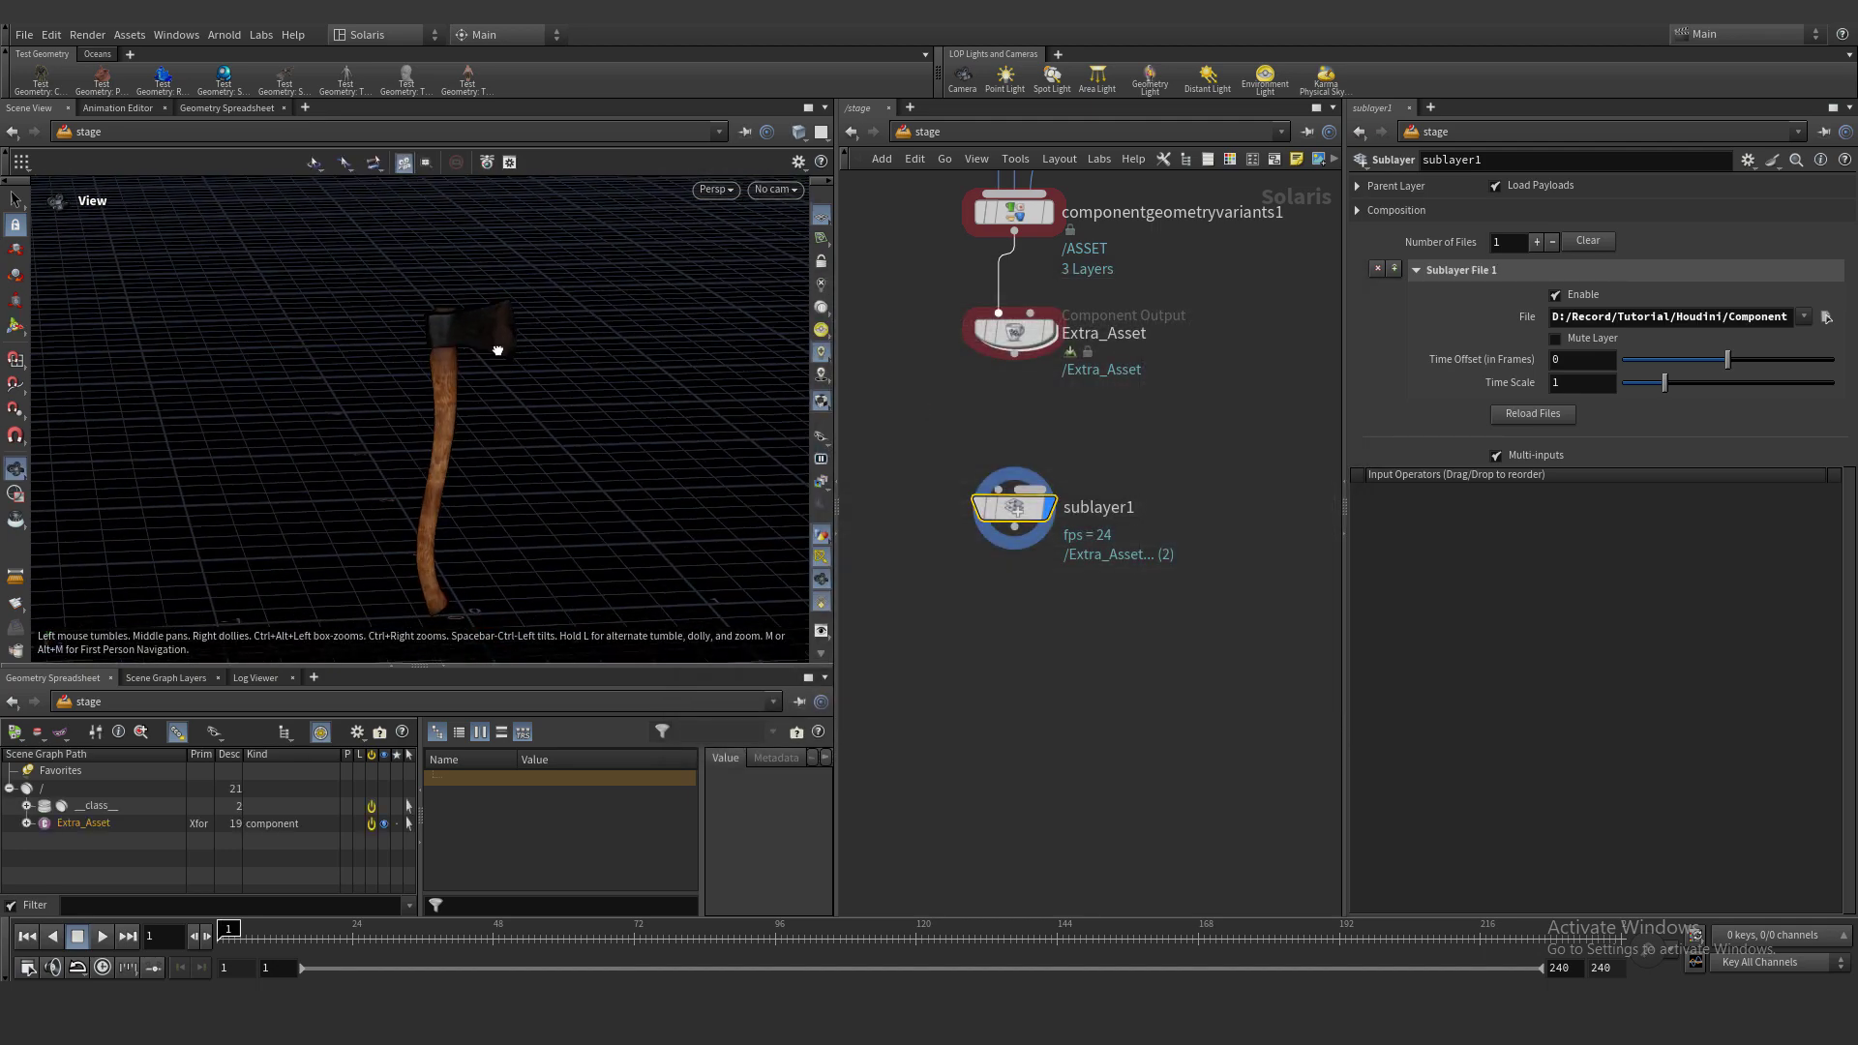
middle_click_drag(498, 348, 520, 346, "alt")
left_click_drag(519, 346, 747, 319)
left_click(1020, 581)
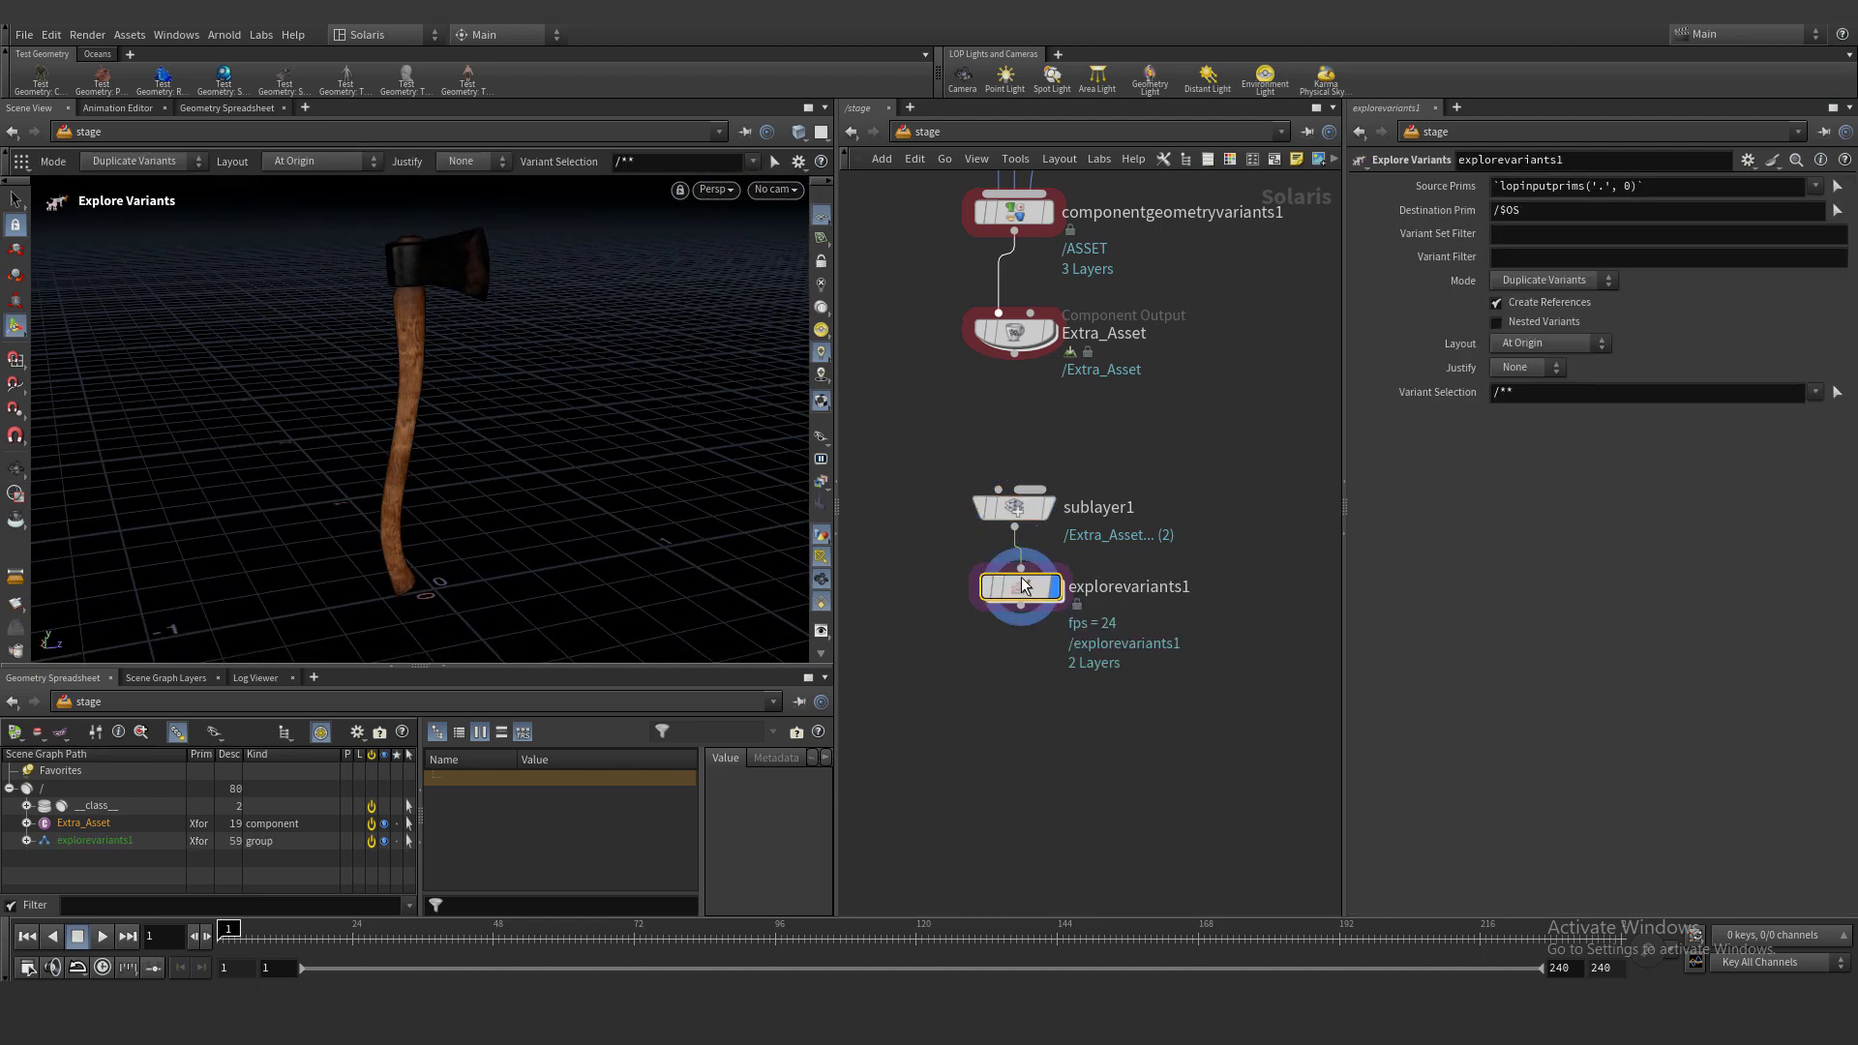
Set the node to Explore Variants mode with Nested Variants, 0.1 spacing using bounds, and Y Min justification
left_click(1537, 321)
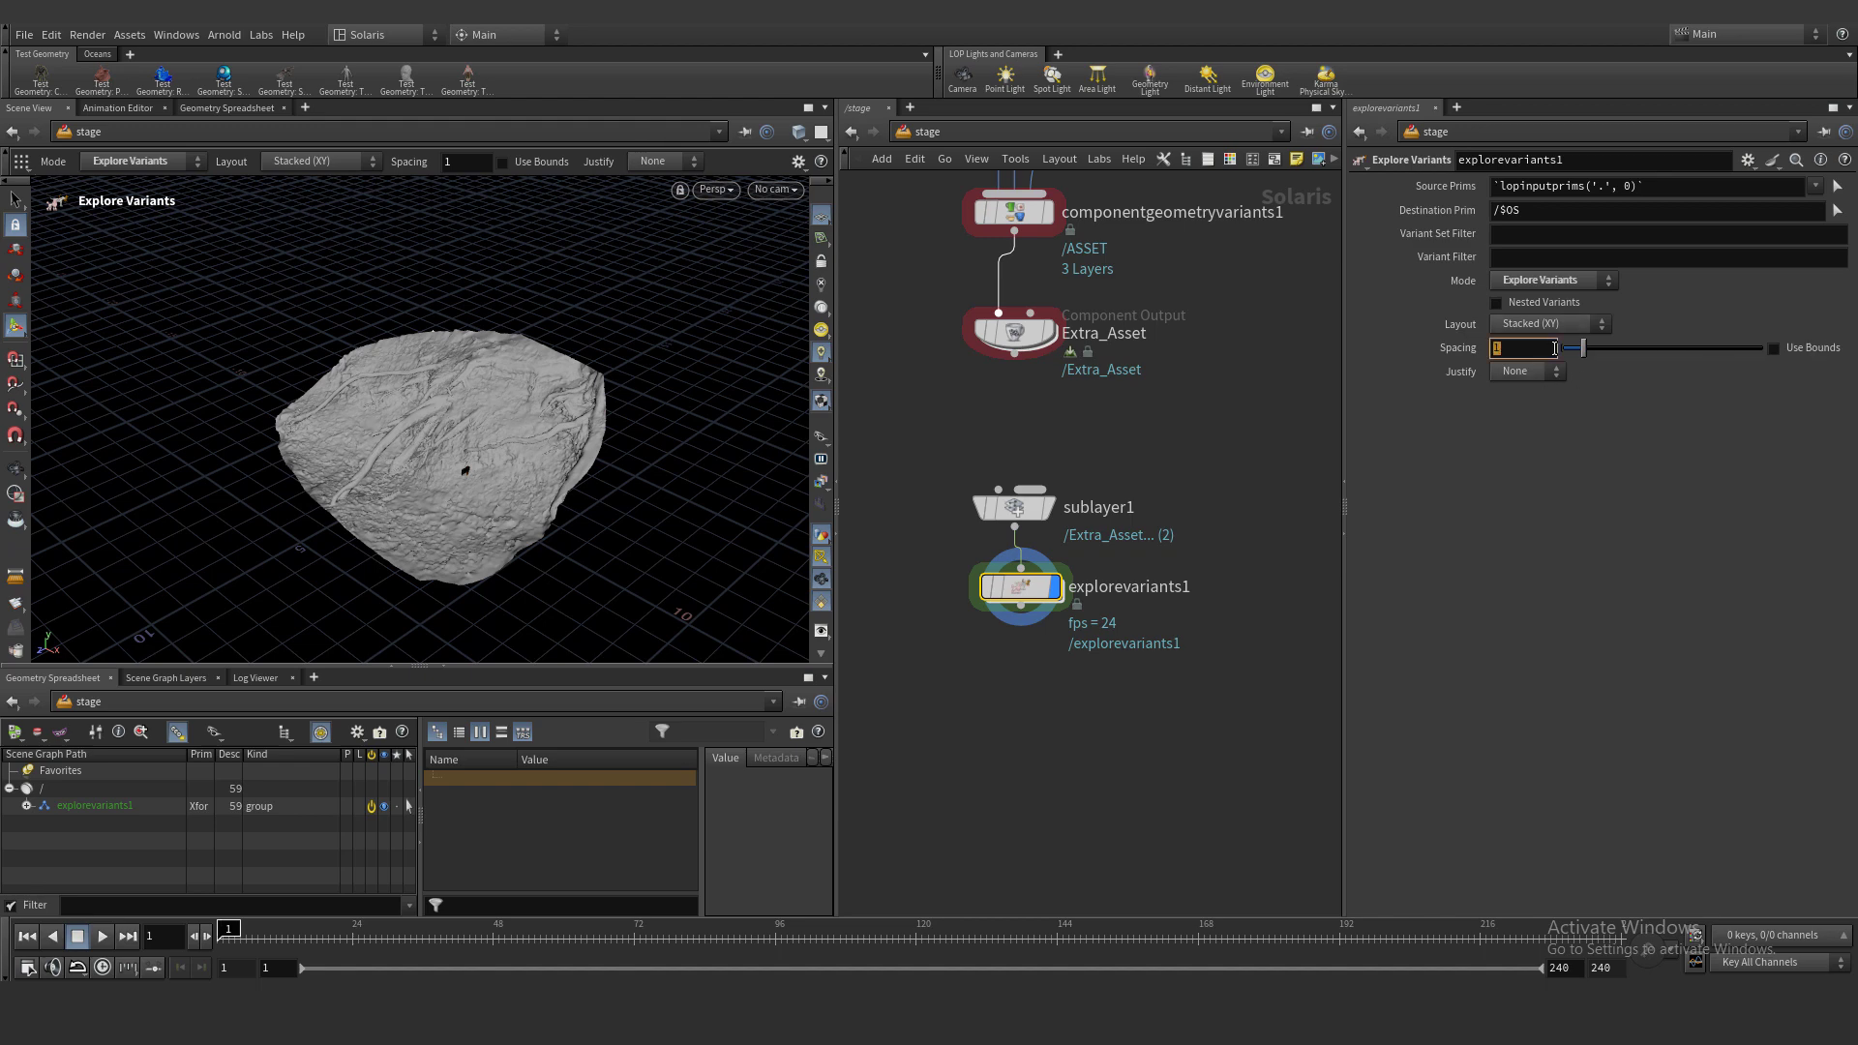
key("Escape")
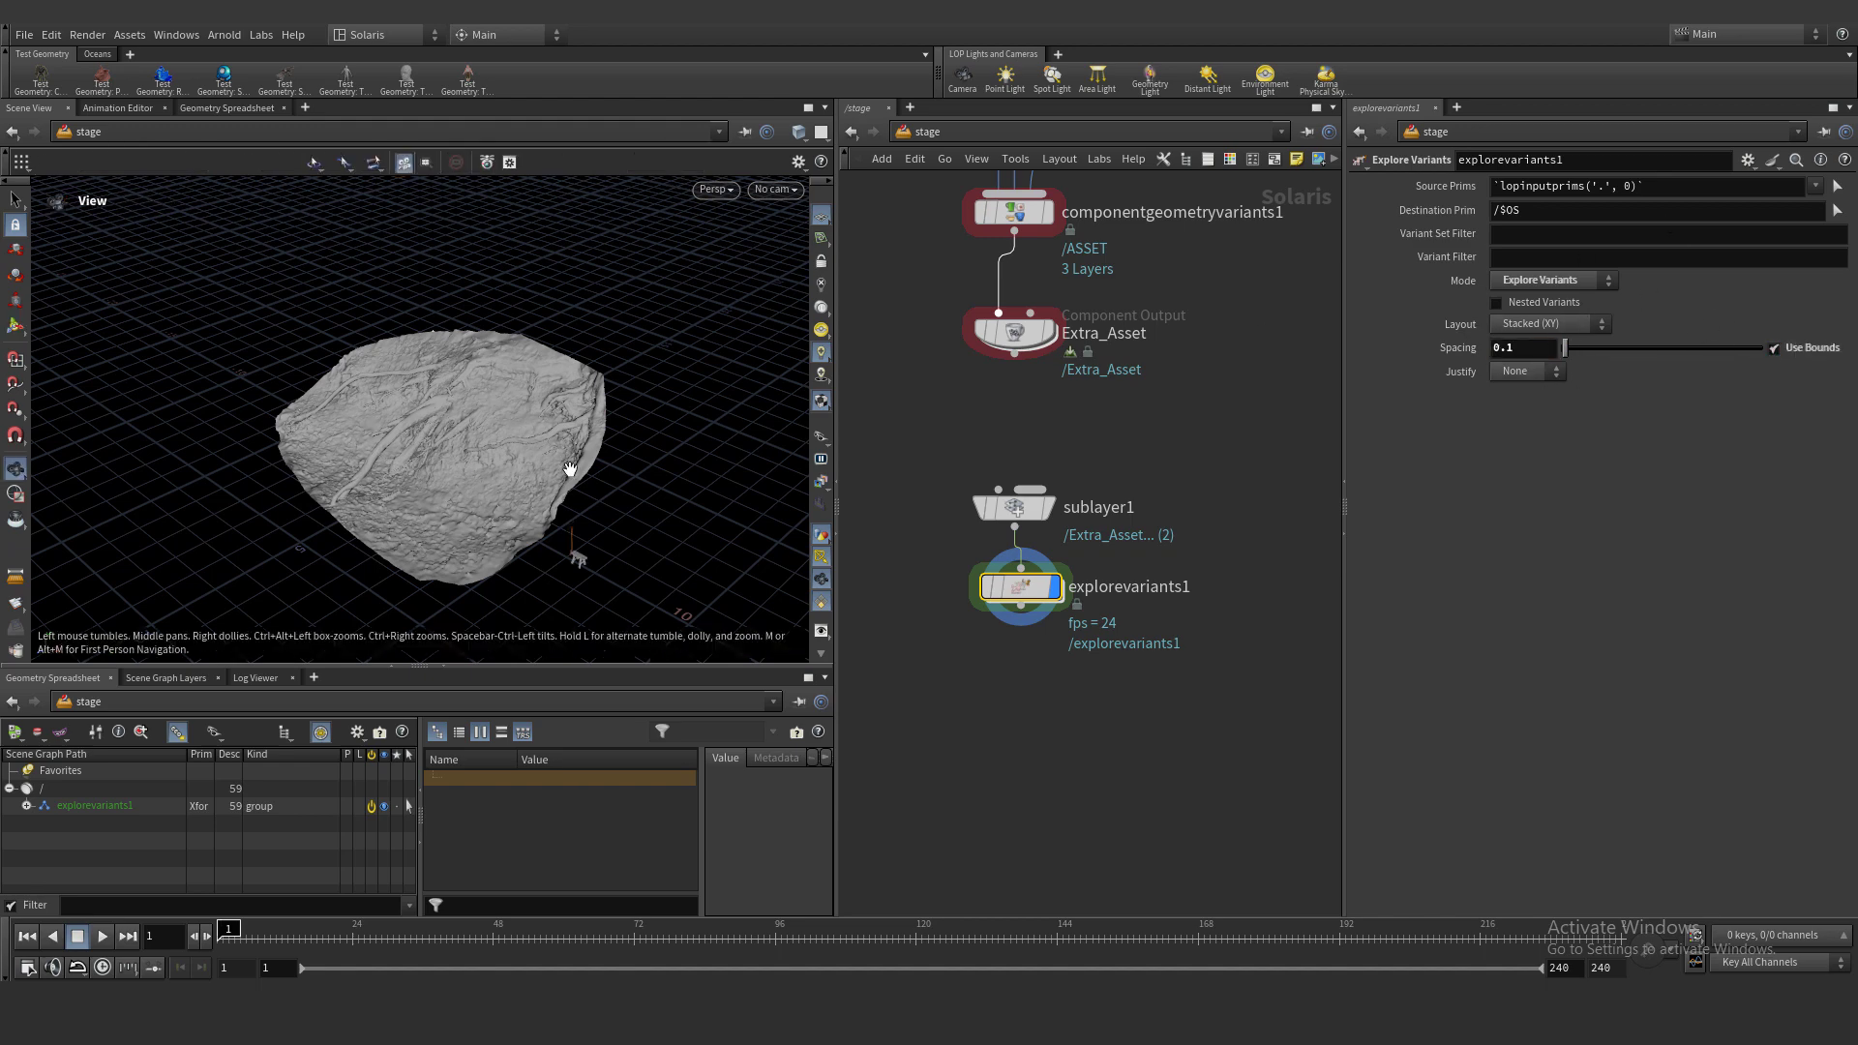
left_click(1525, 306)
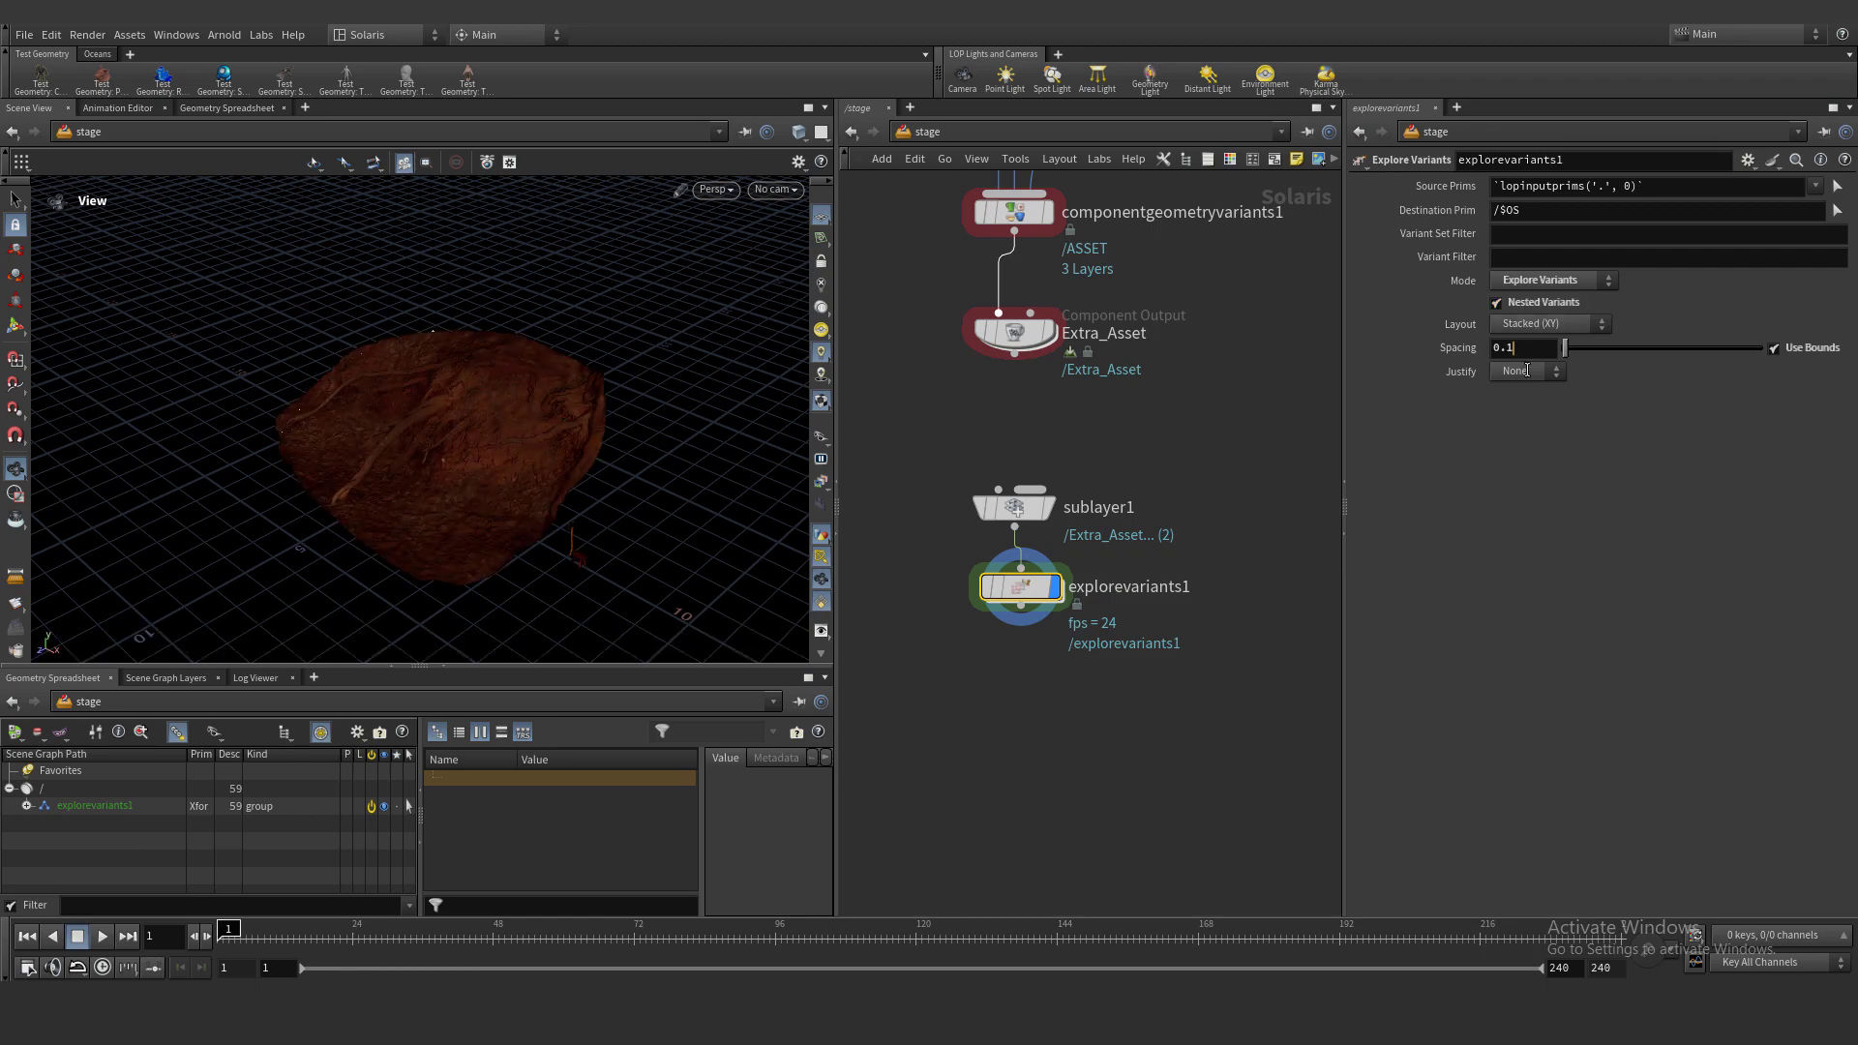
left_click(1515, 430)
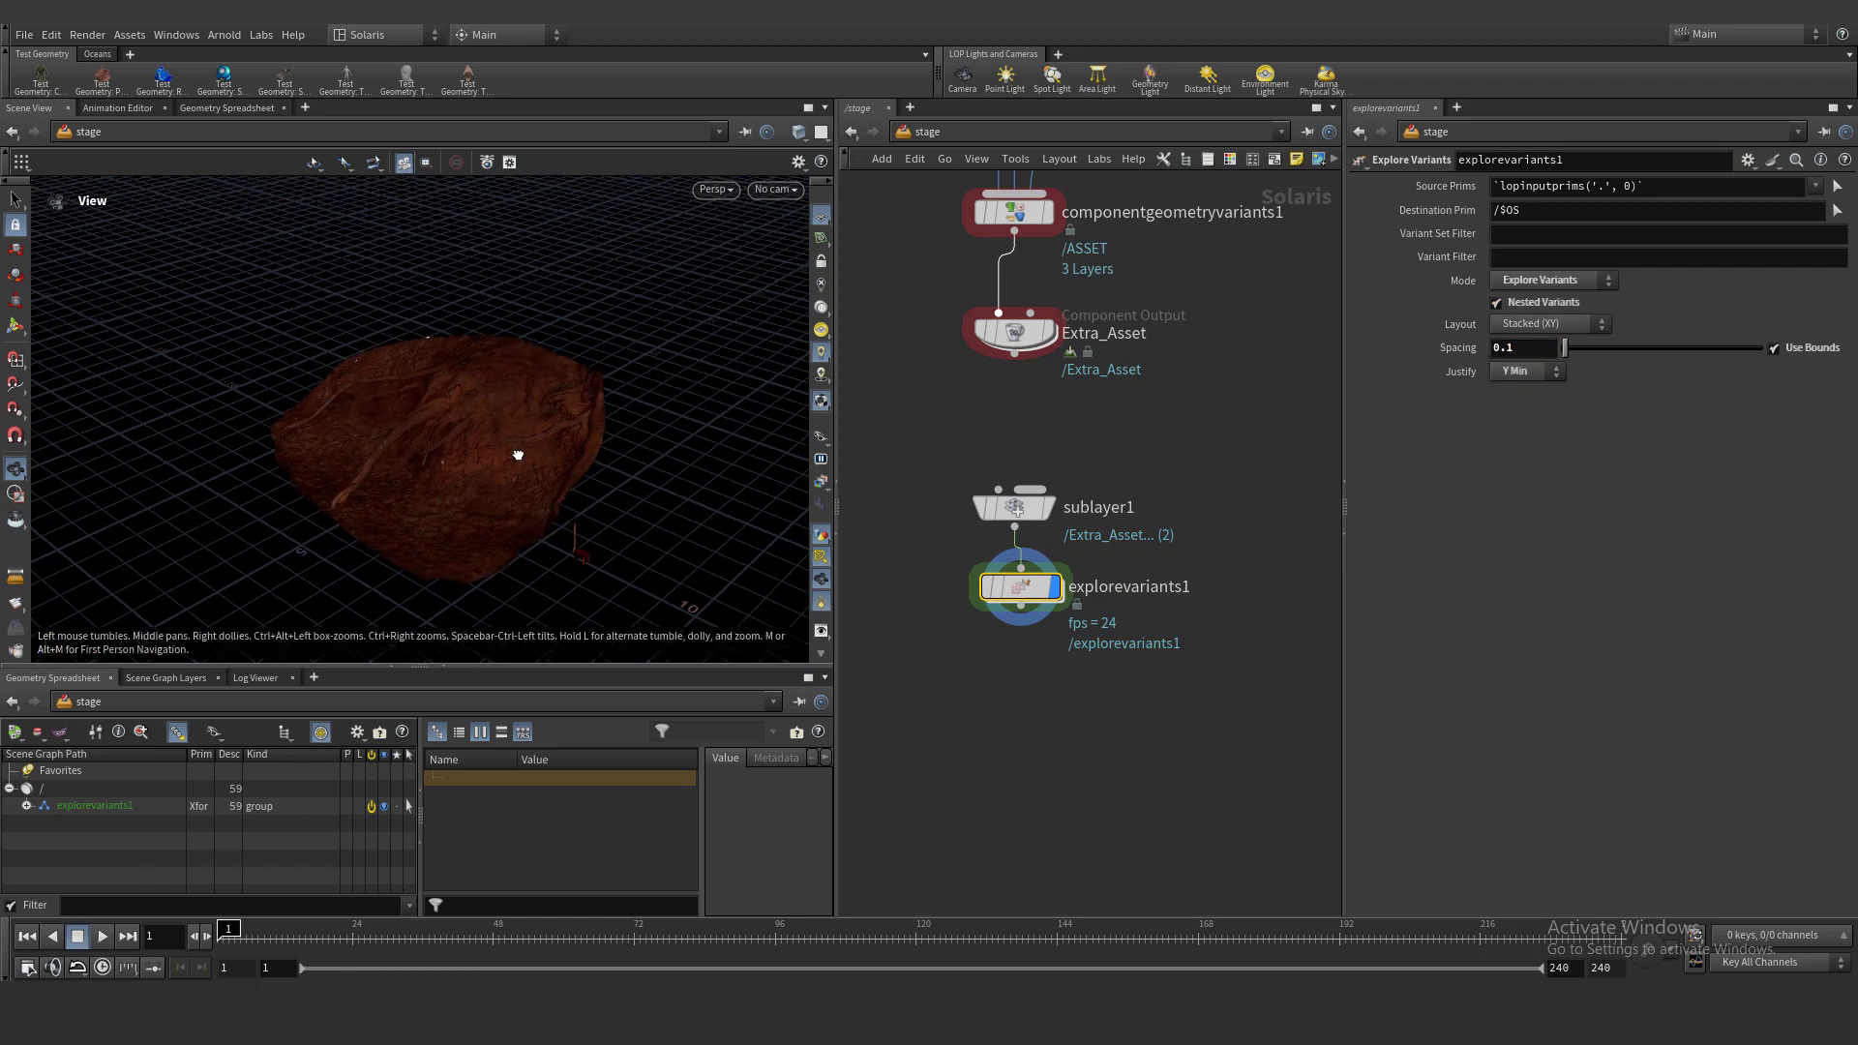
Examine the laid-out variants up close and delete the Explore Variants node
scroll(579, 505, "up", 8)
key("ctrl+b")
left_click_drag(697, 402, 417, 534)
right_click_drag(417, 534, 126, 489)
key("ctrl+b")
left_click_drag(547, 473, 667, 489)
key("Delete")
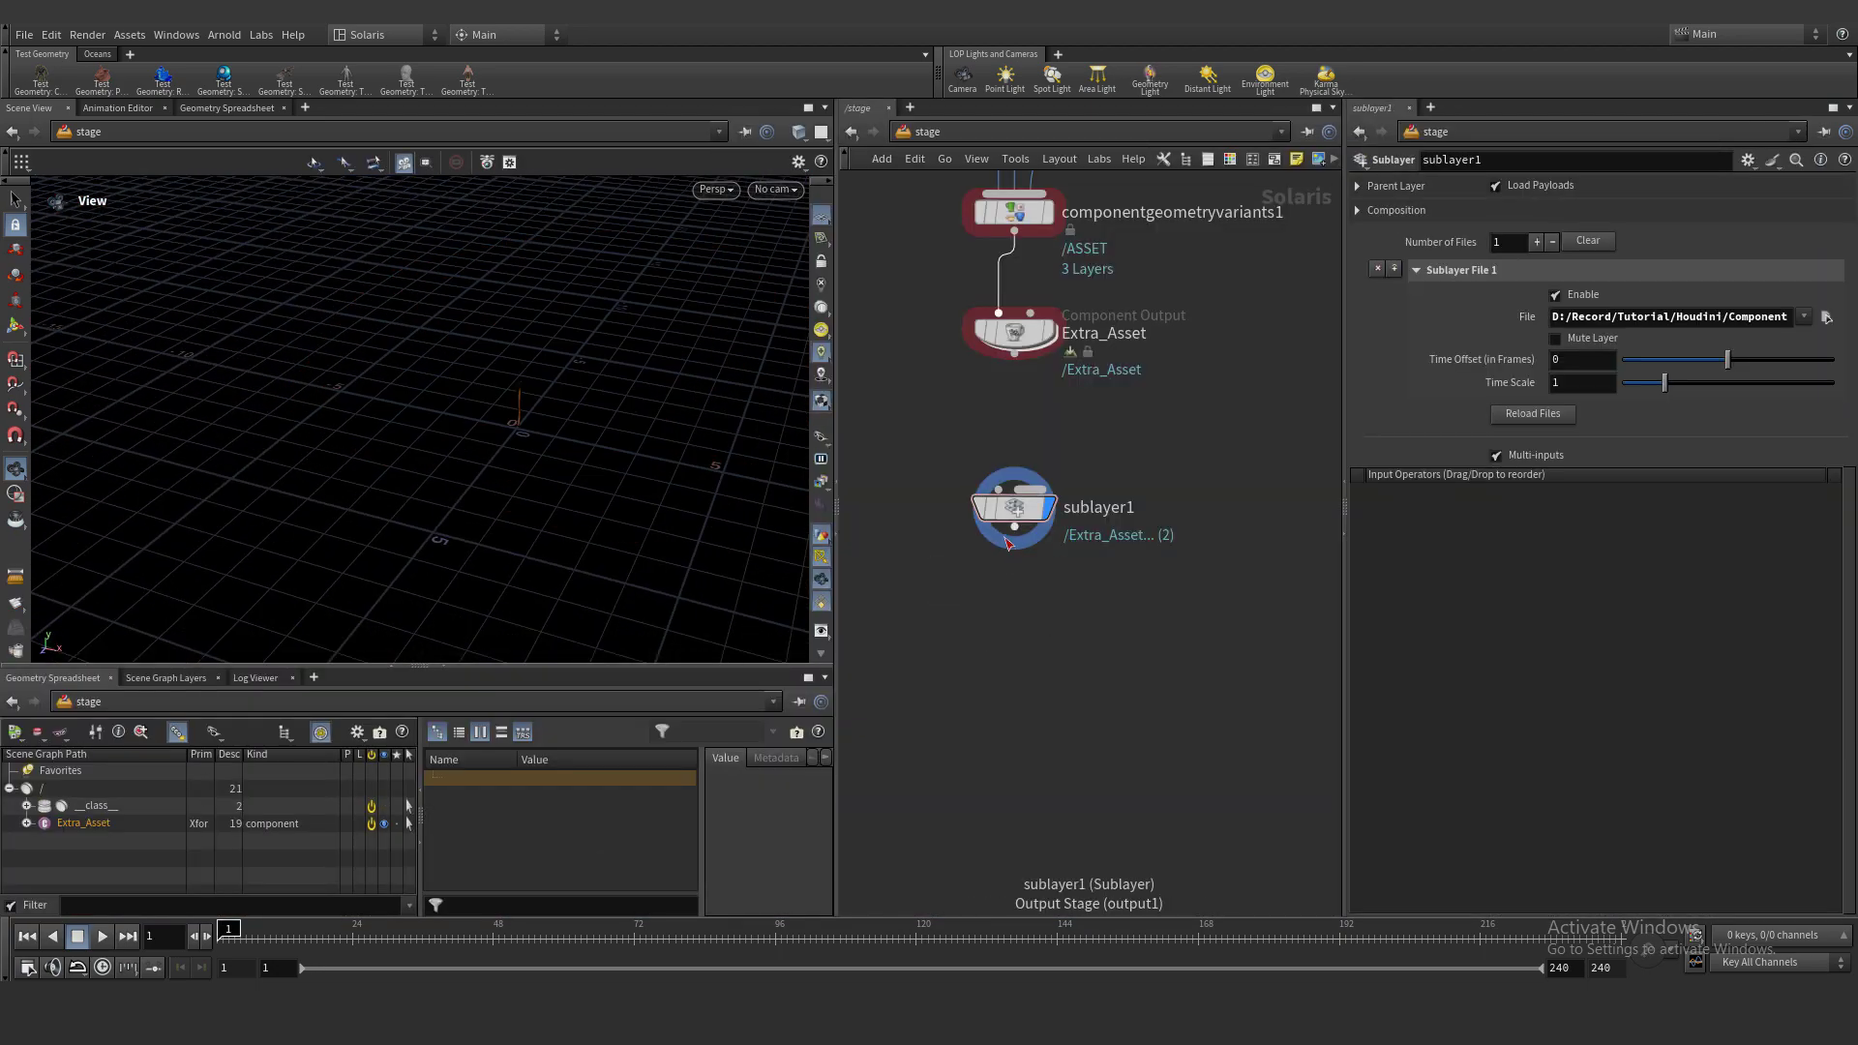
Add a Set Variant node after sublayer1 and set its variant set to geo
scroll(1022, 607, "up", 2)
key("Tab")
type("set")
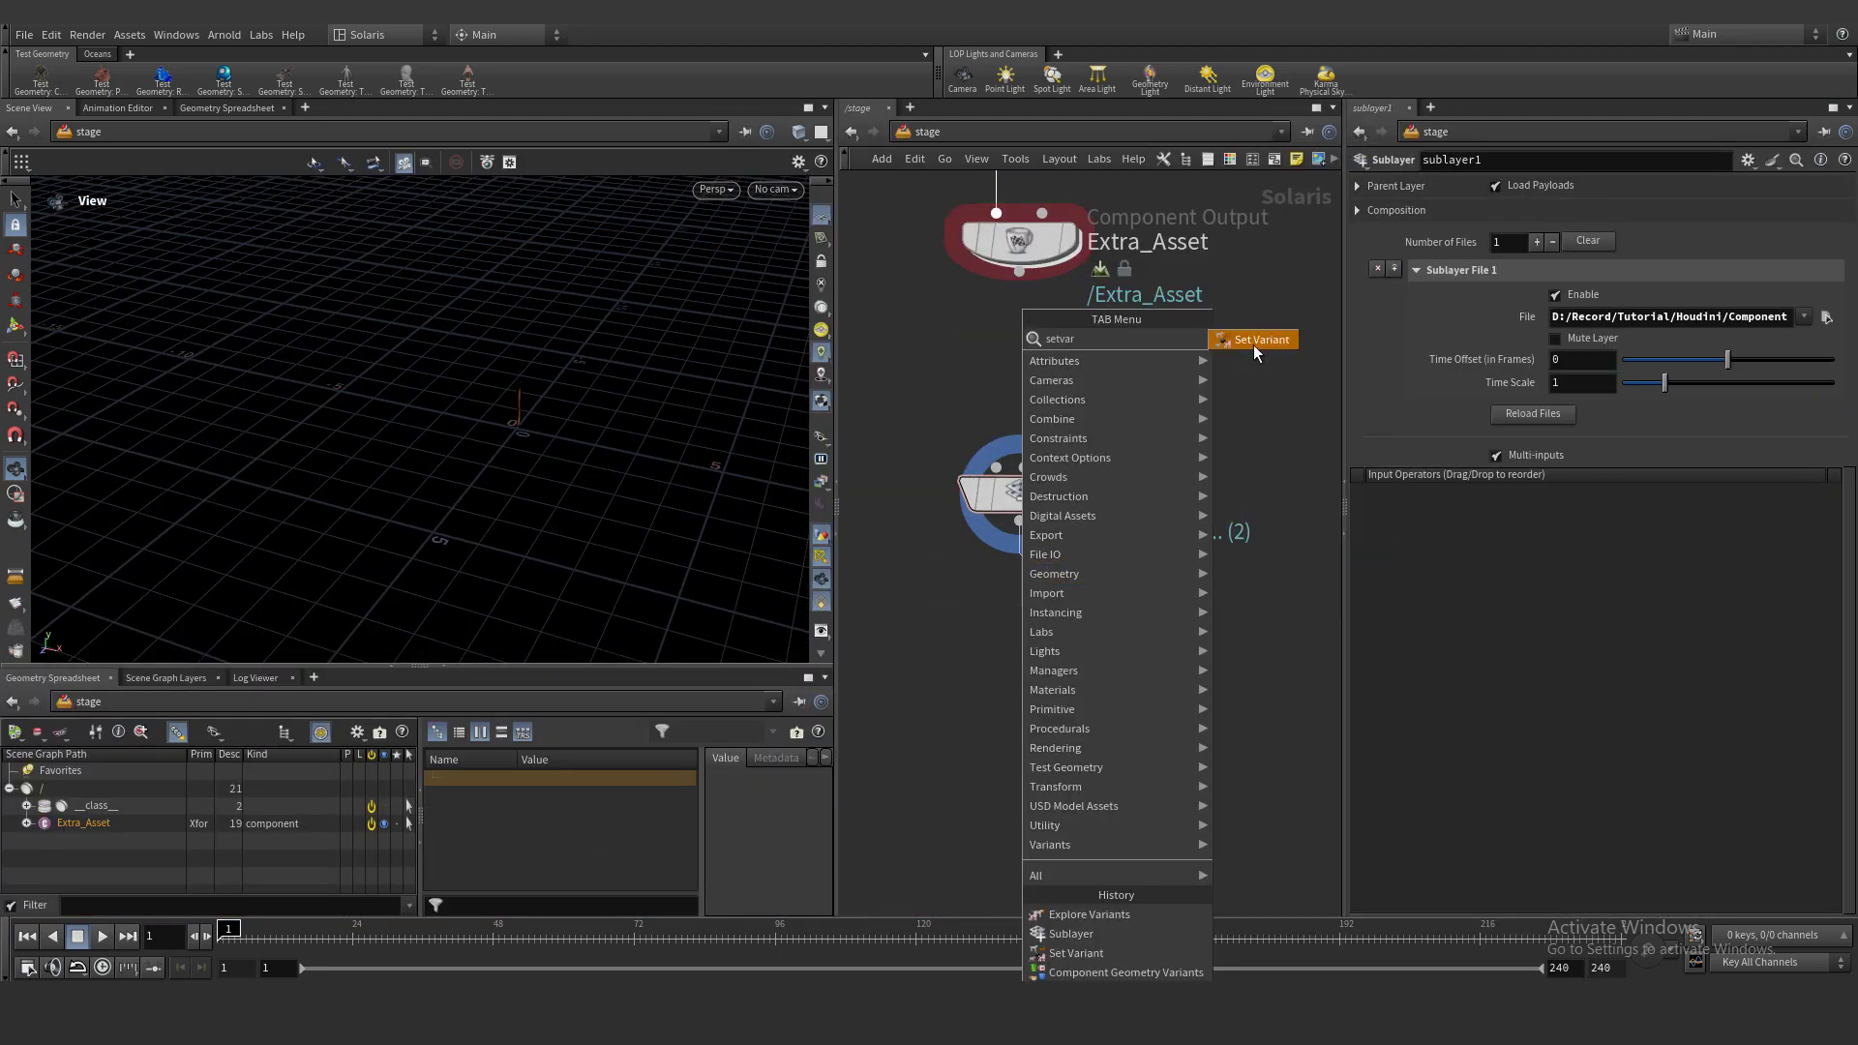
left_click(1254, 339)
key("g")
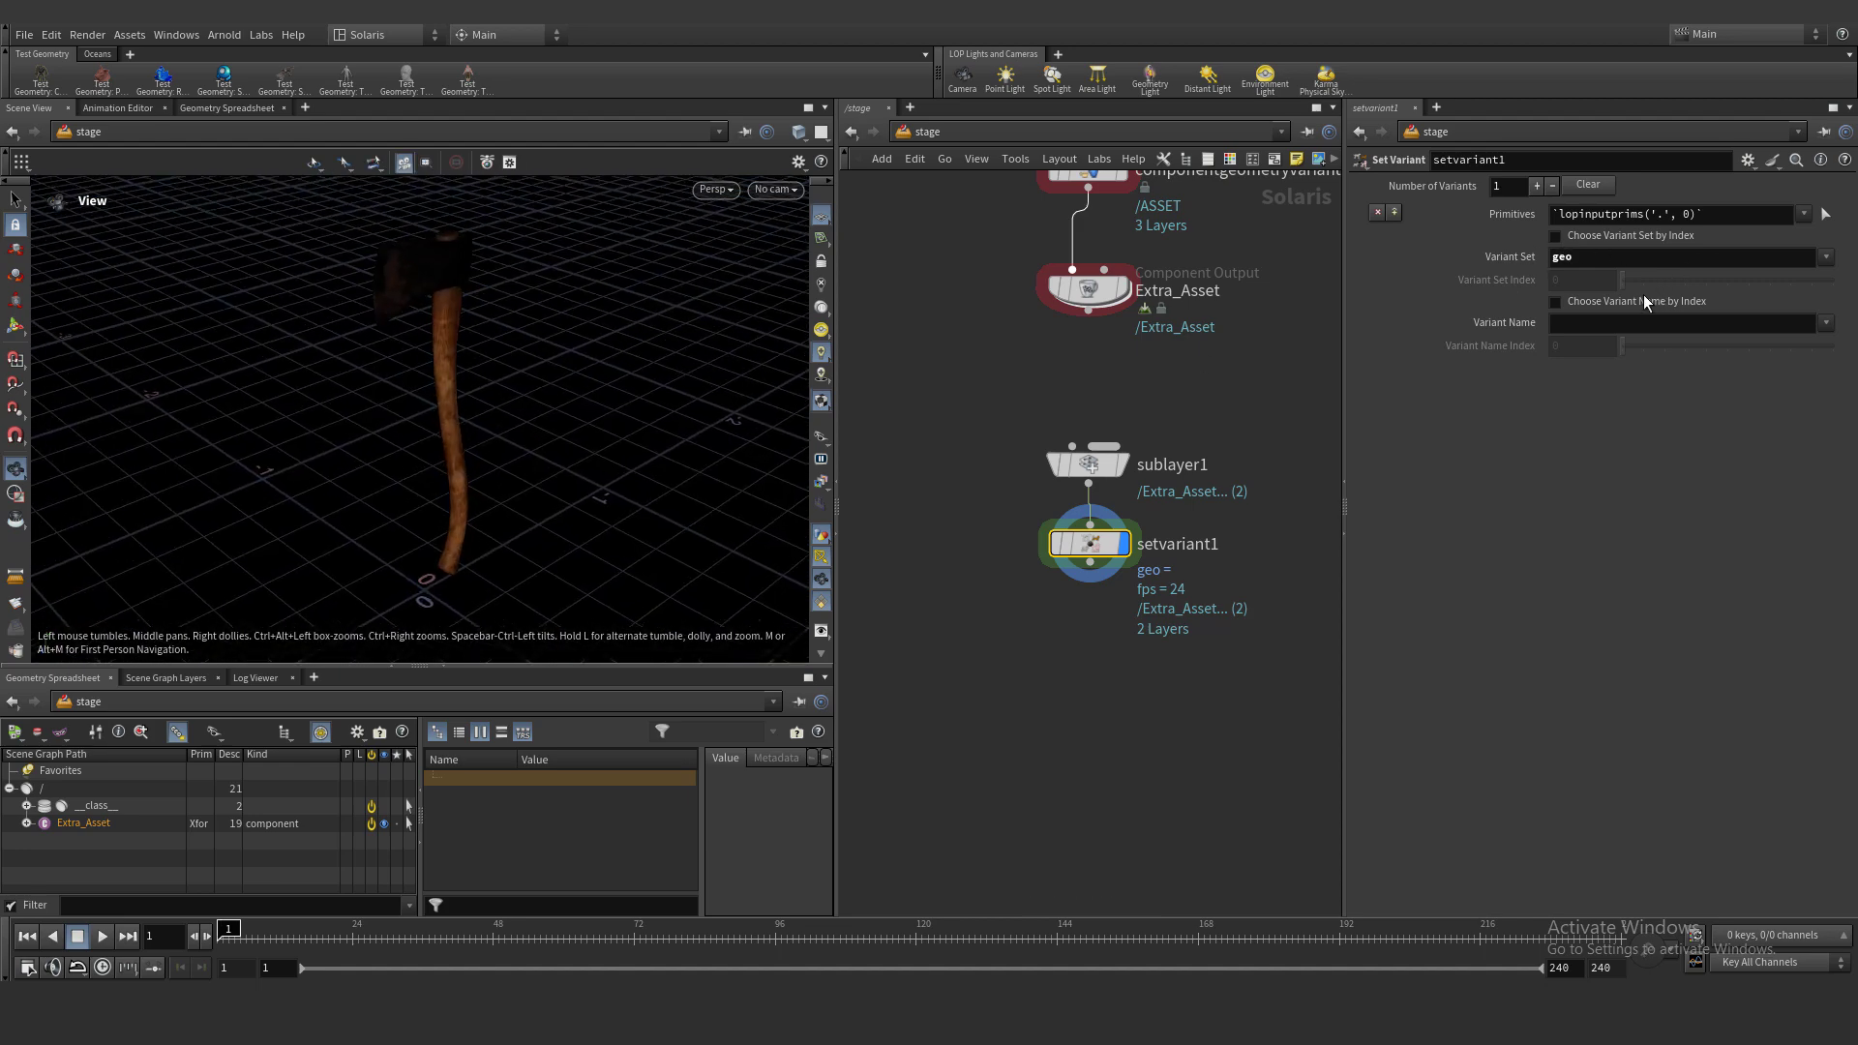
Enable Choose Variant Name by Index, preview the variant at index 0, and set the Variant Name Index to 1
left_click(1825, 323)
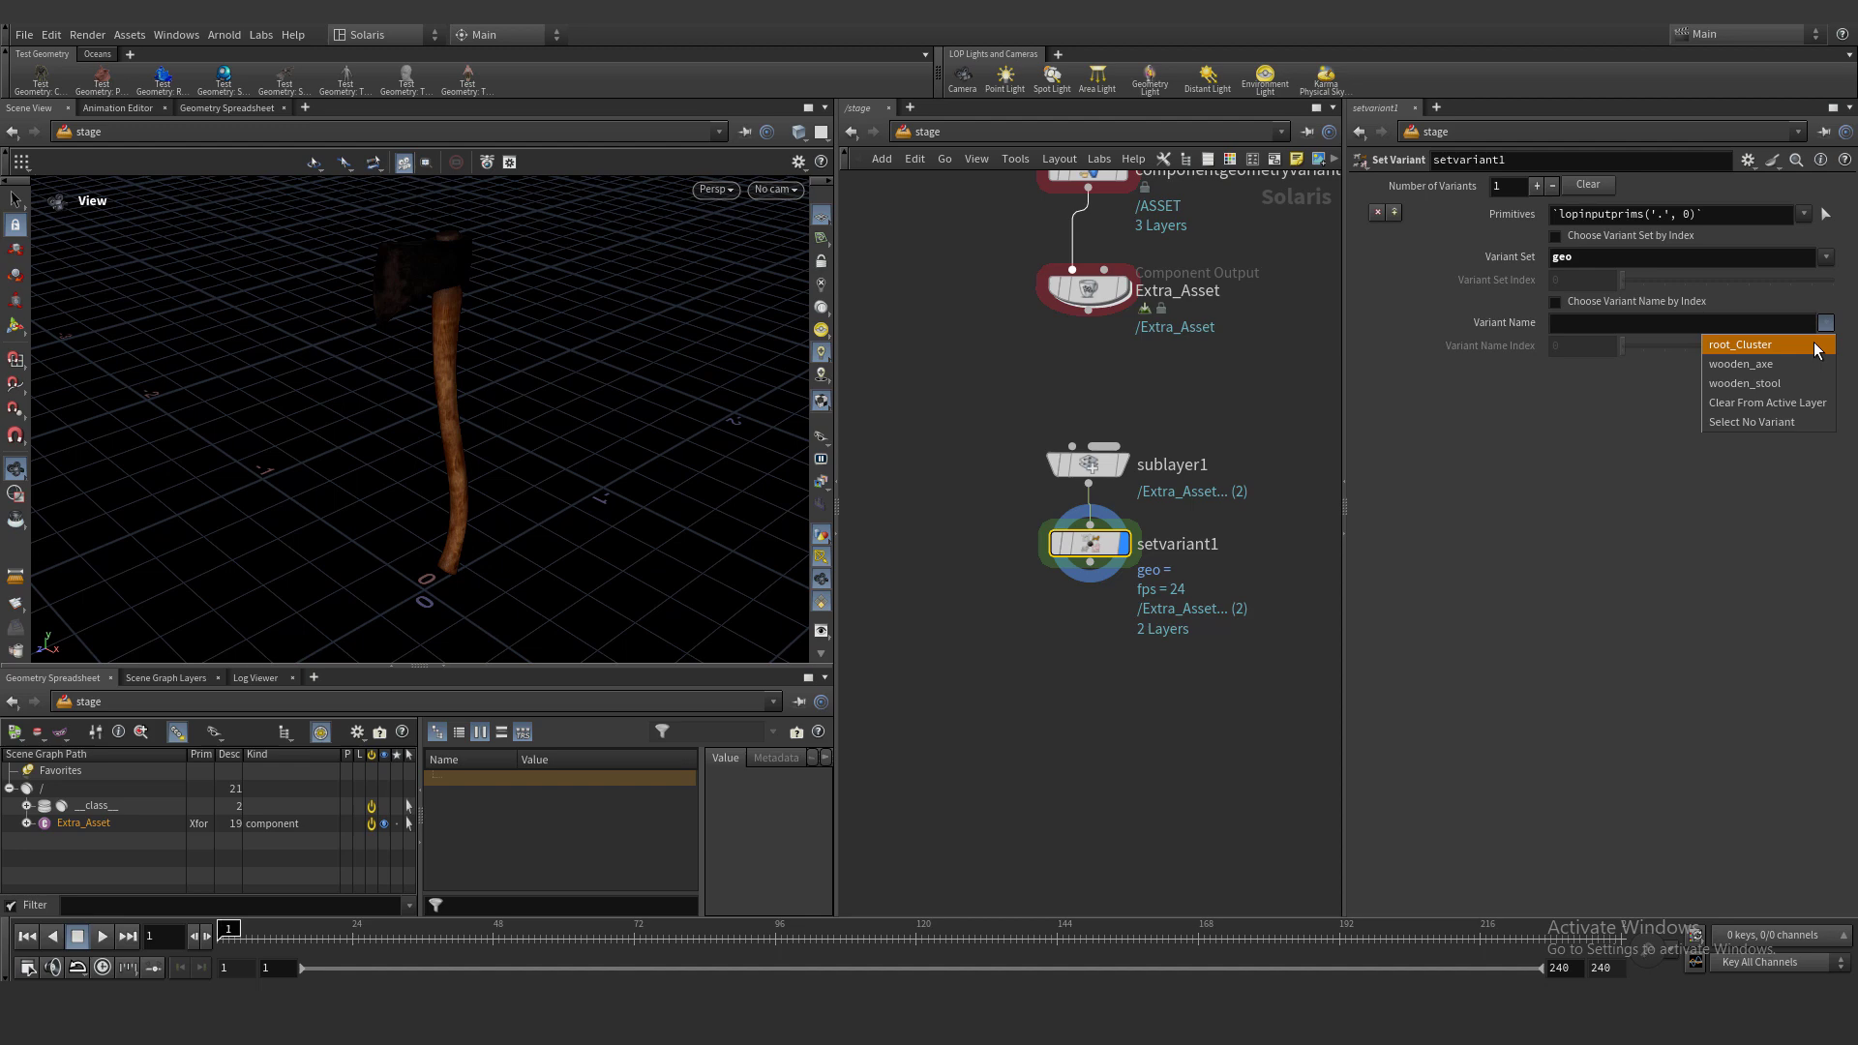
left_click(1582, 301)
left_click_drag(579, 360, 216, 456)
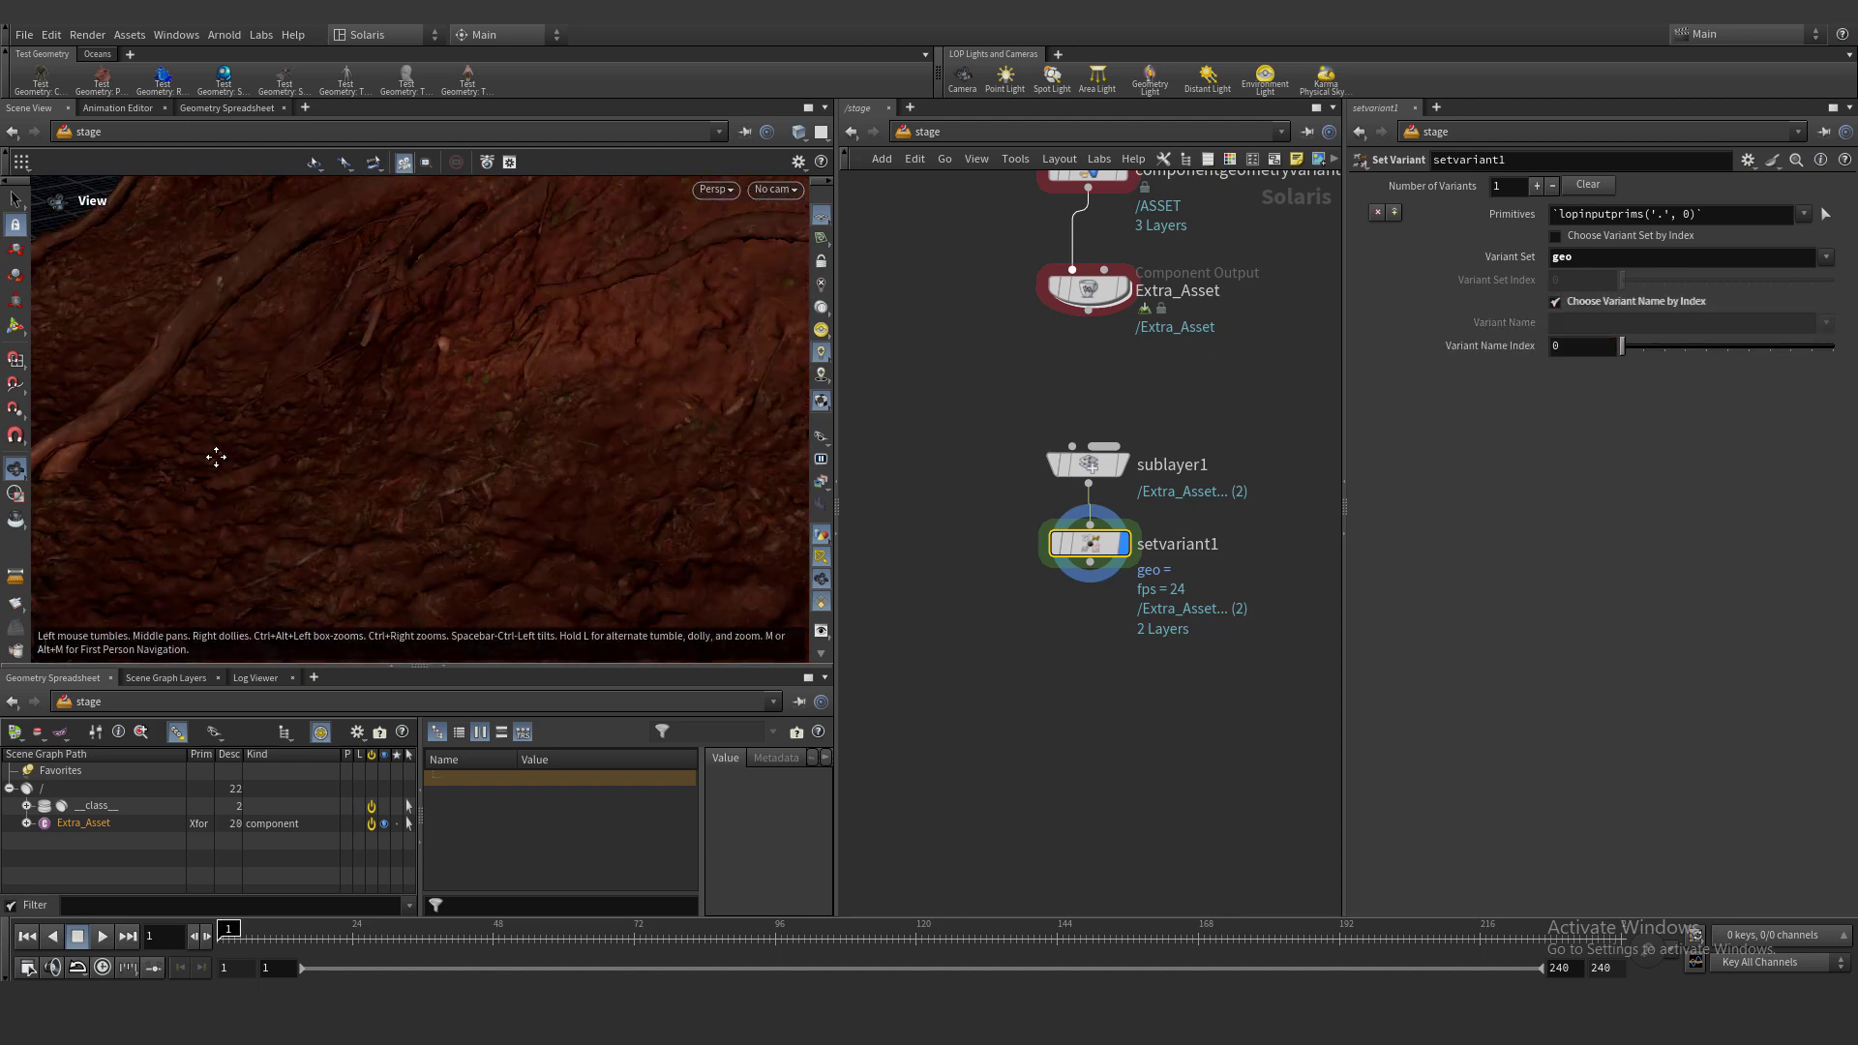
scroll(493, 422, "down", 5)
left_click_drag(661, 413, 502, 408)
scroll(502, 408, "up", 5)
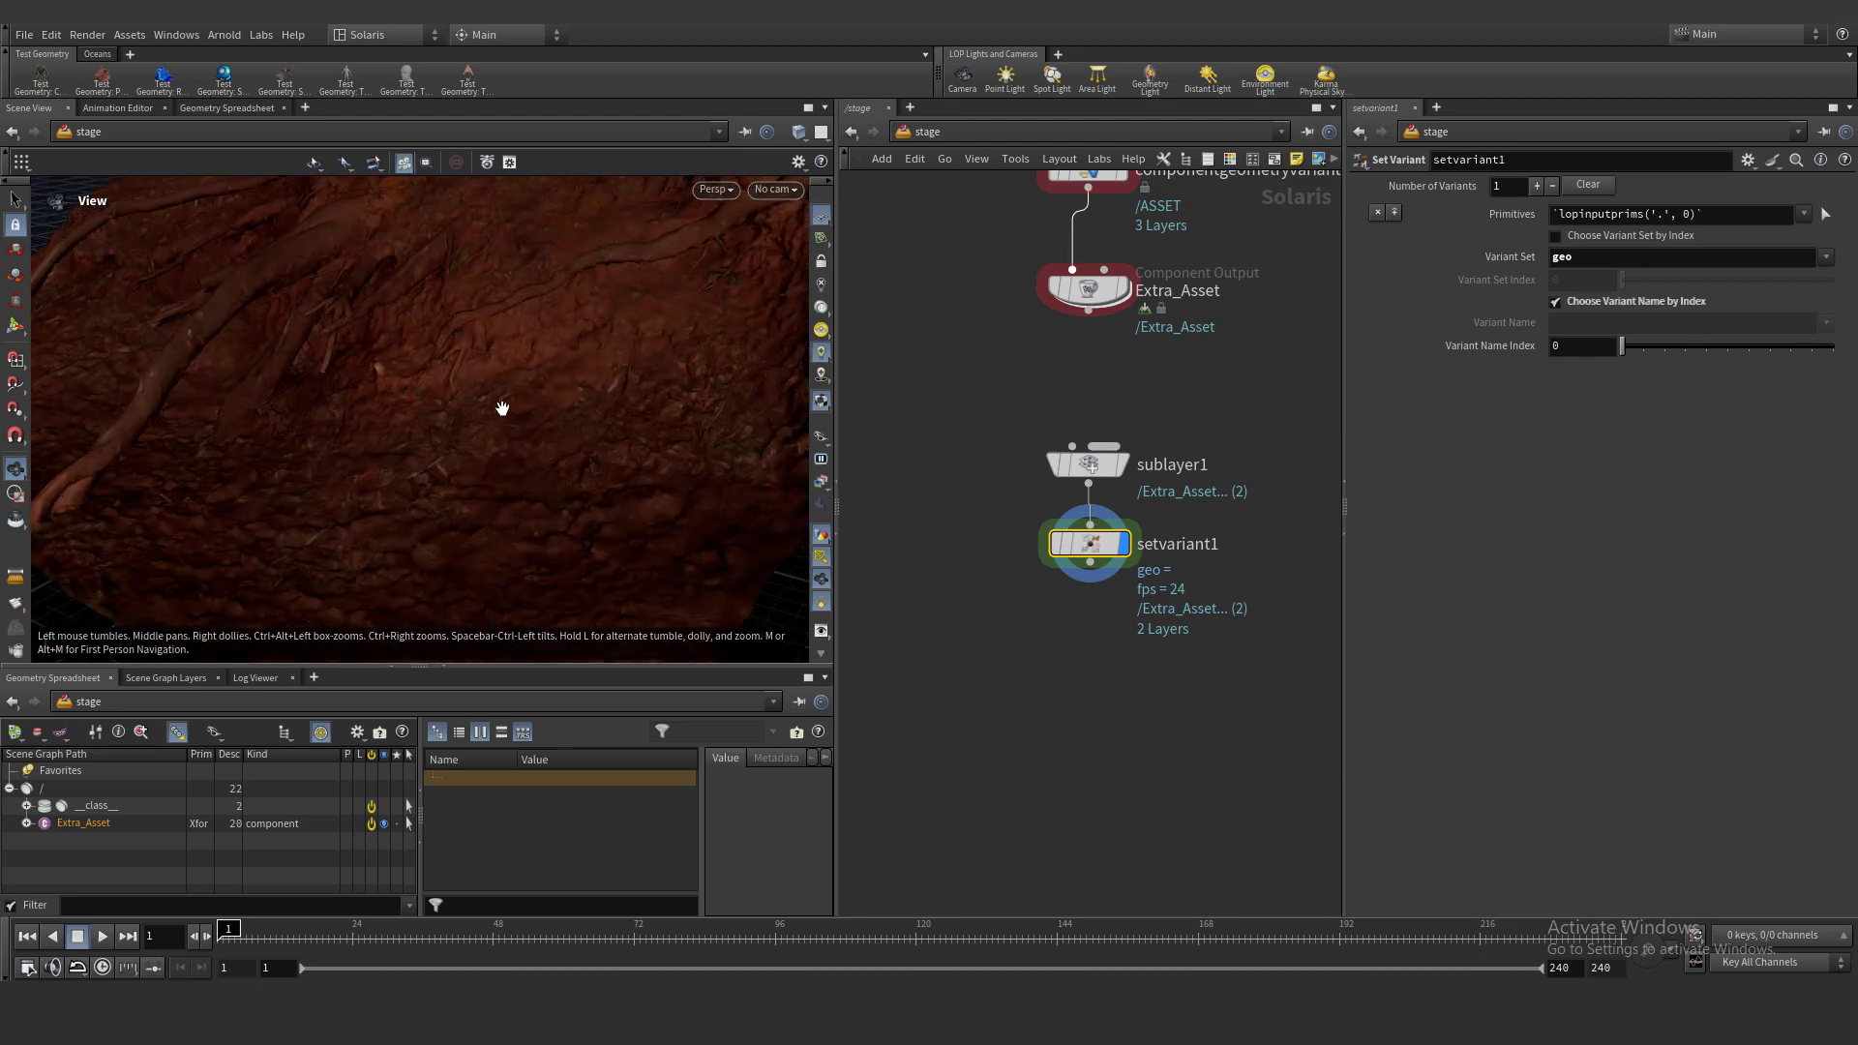
left_click(1641, 347)
scroll(357, 484, "up", 5)
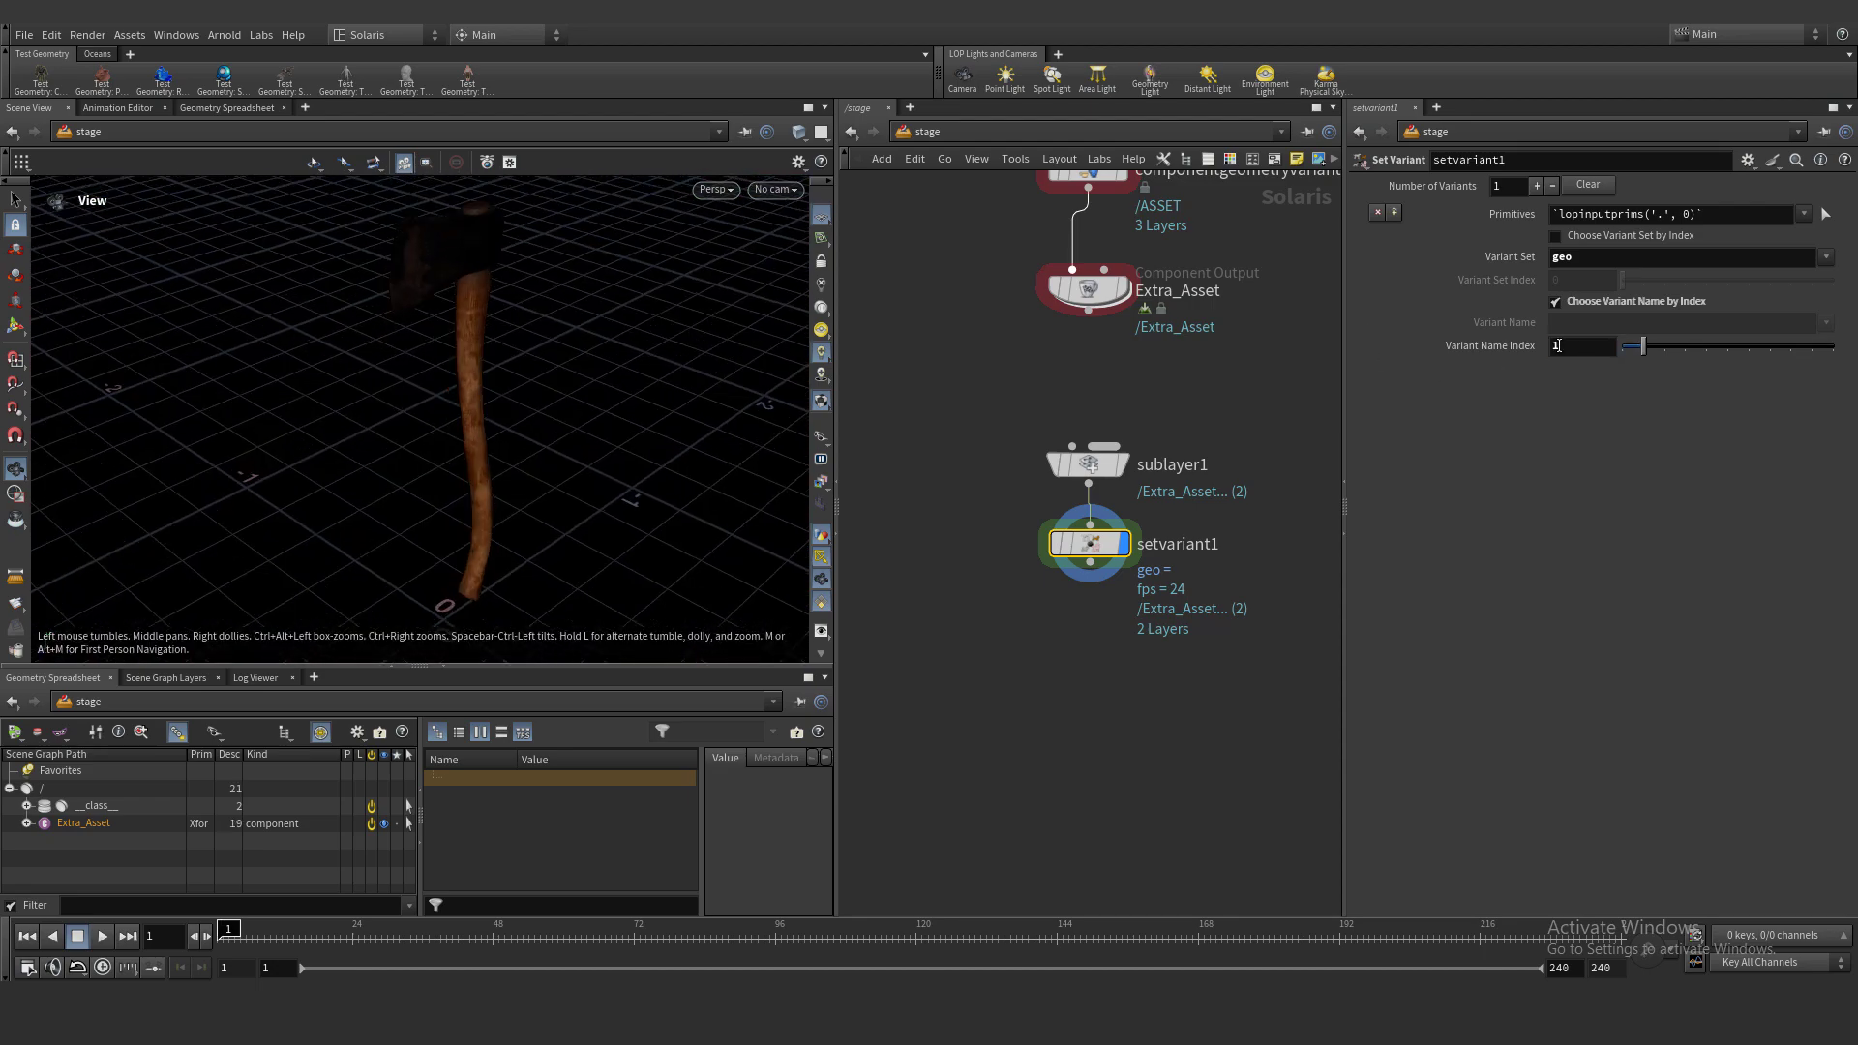
Preview the variant at index 2 and set the Variant Name Index to 0, viewing the root cluster up close
scroll(1558, 345, "up", 1)
scroll(1559, 346, "down", 1)
scroll(1559, 346, "up", 1)
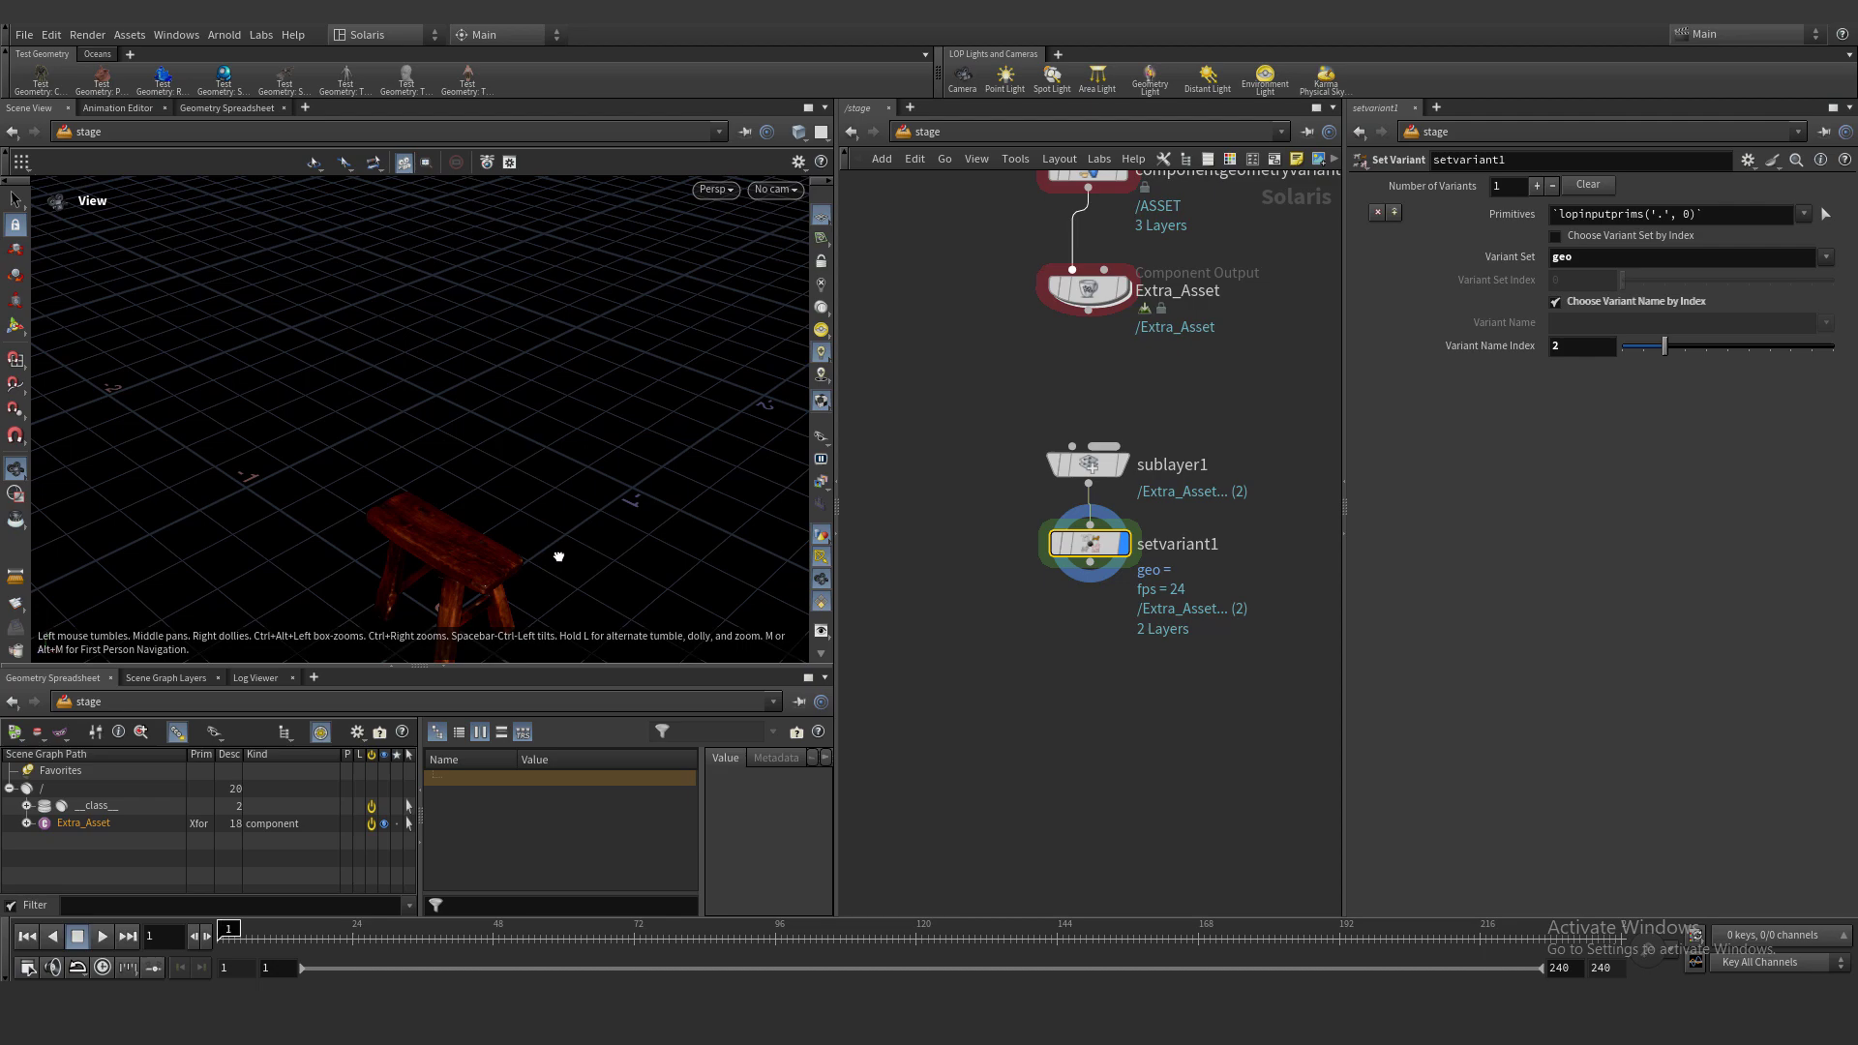
left_click_drag(558, 556, 583, 499)
left_click(1598, 350)
scroll(1597, 351, "down", 2)
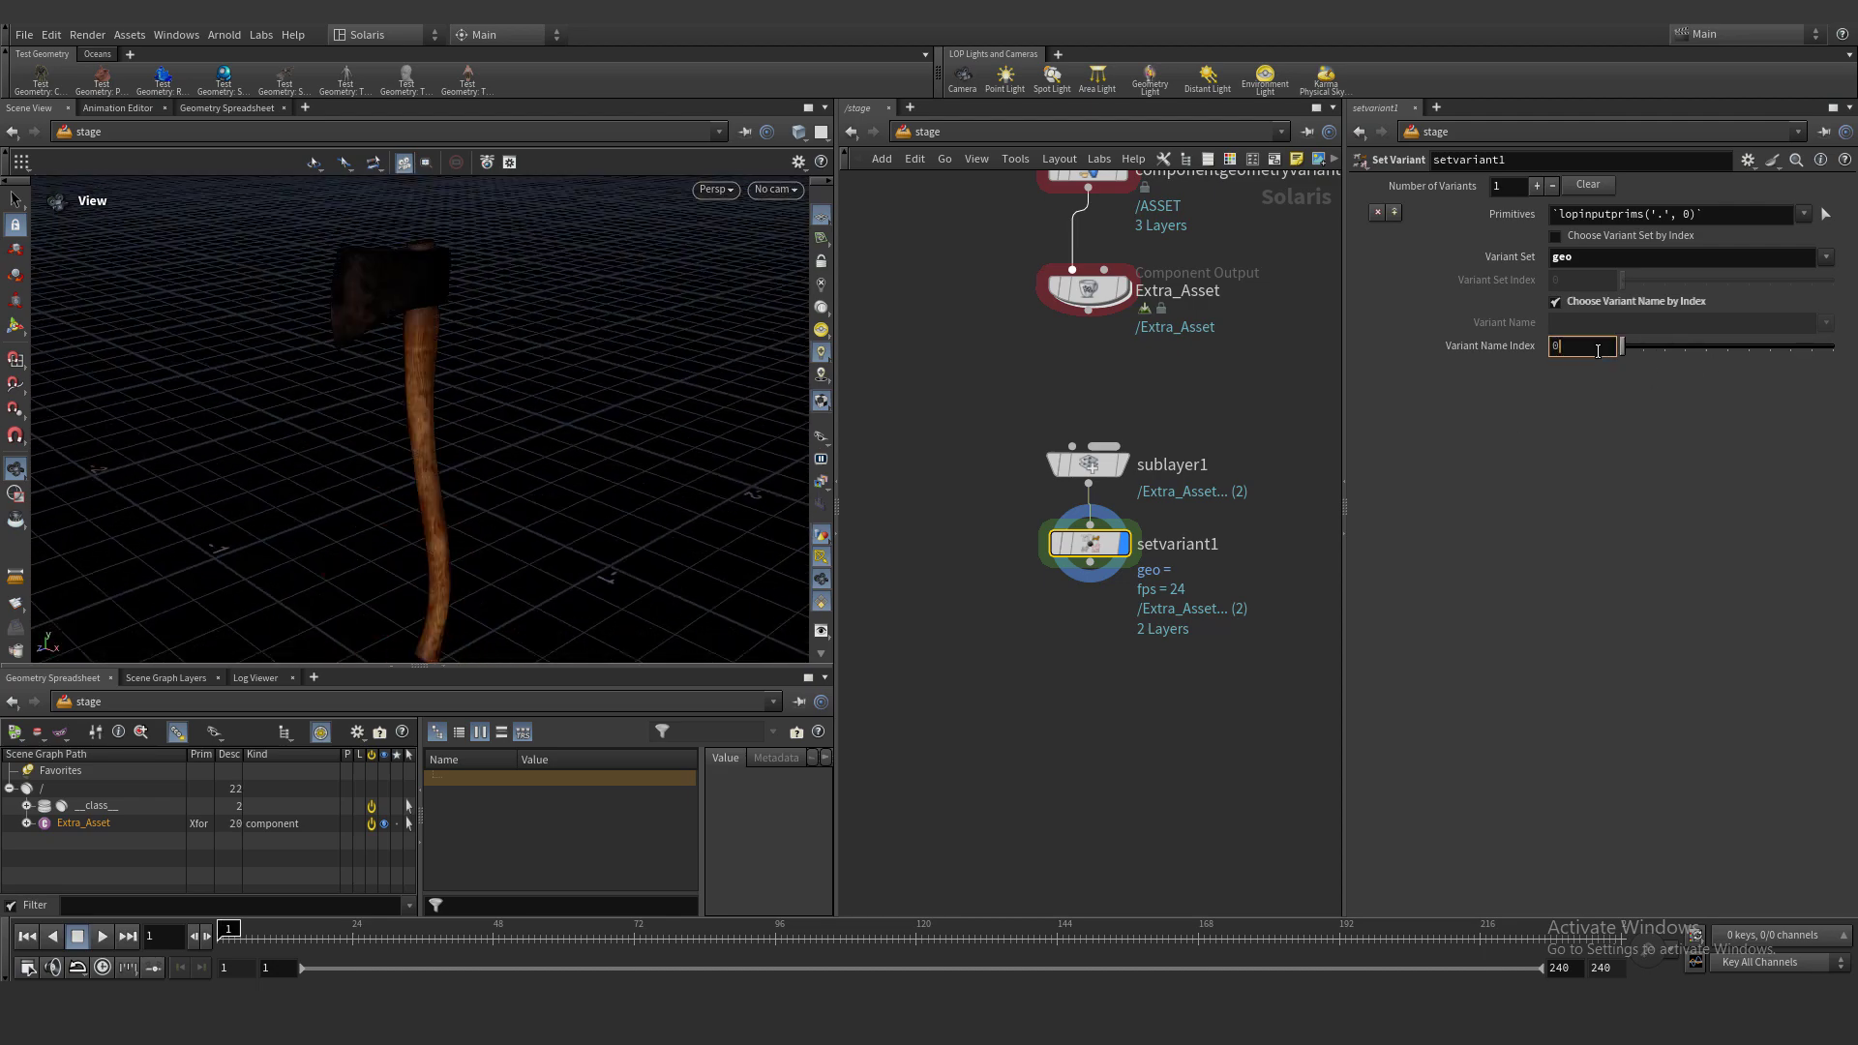
right_click_drag(482, 263, 311, 461)
left_click_drag(310, 460, 527, 425)
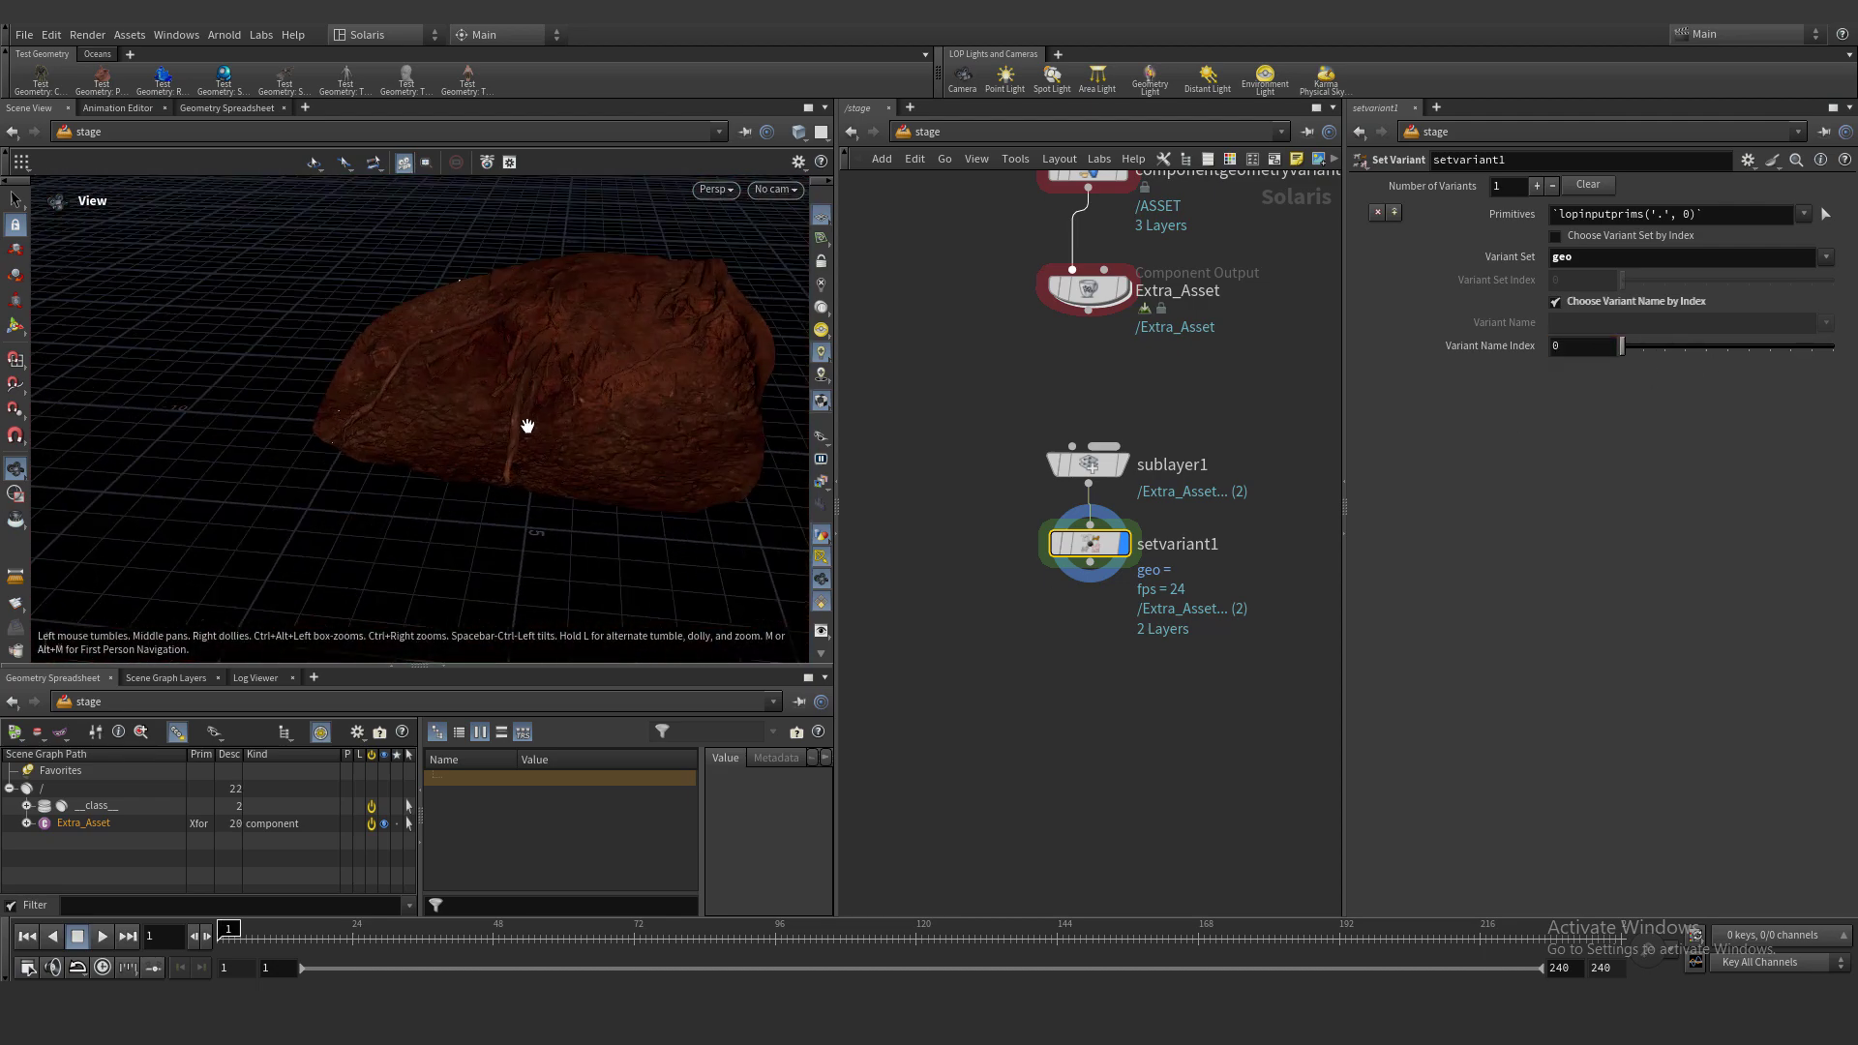
scroll(503, 430, "up", 3)
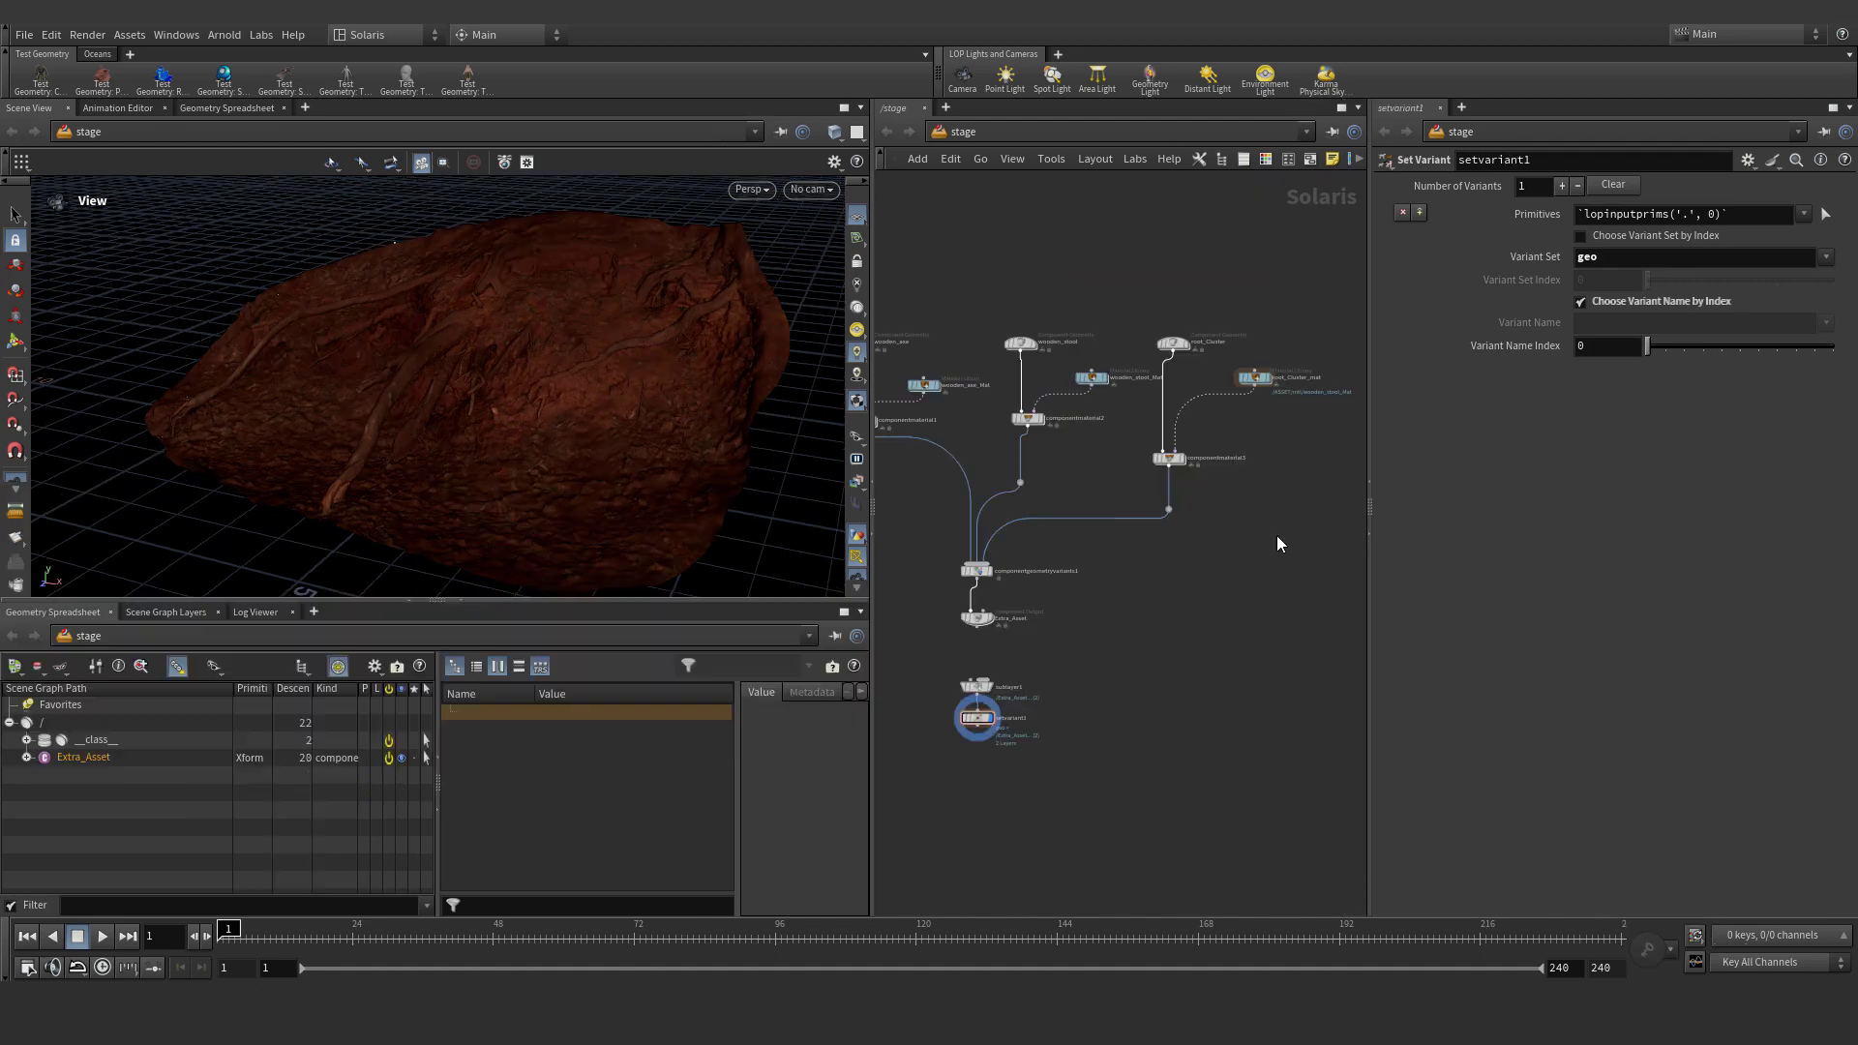
Duplicate the root_Cluster geometry, root_Cluster_mat and componentmaterial3 nodes together and place the copies beside the originals
scroll(1275, 536, "up", 2)
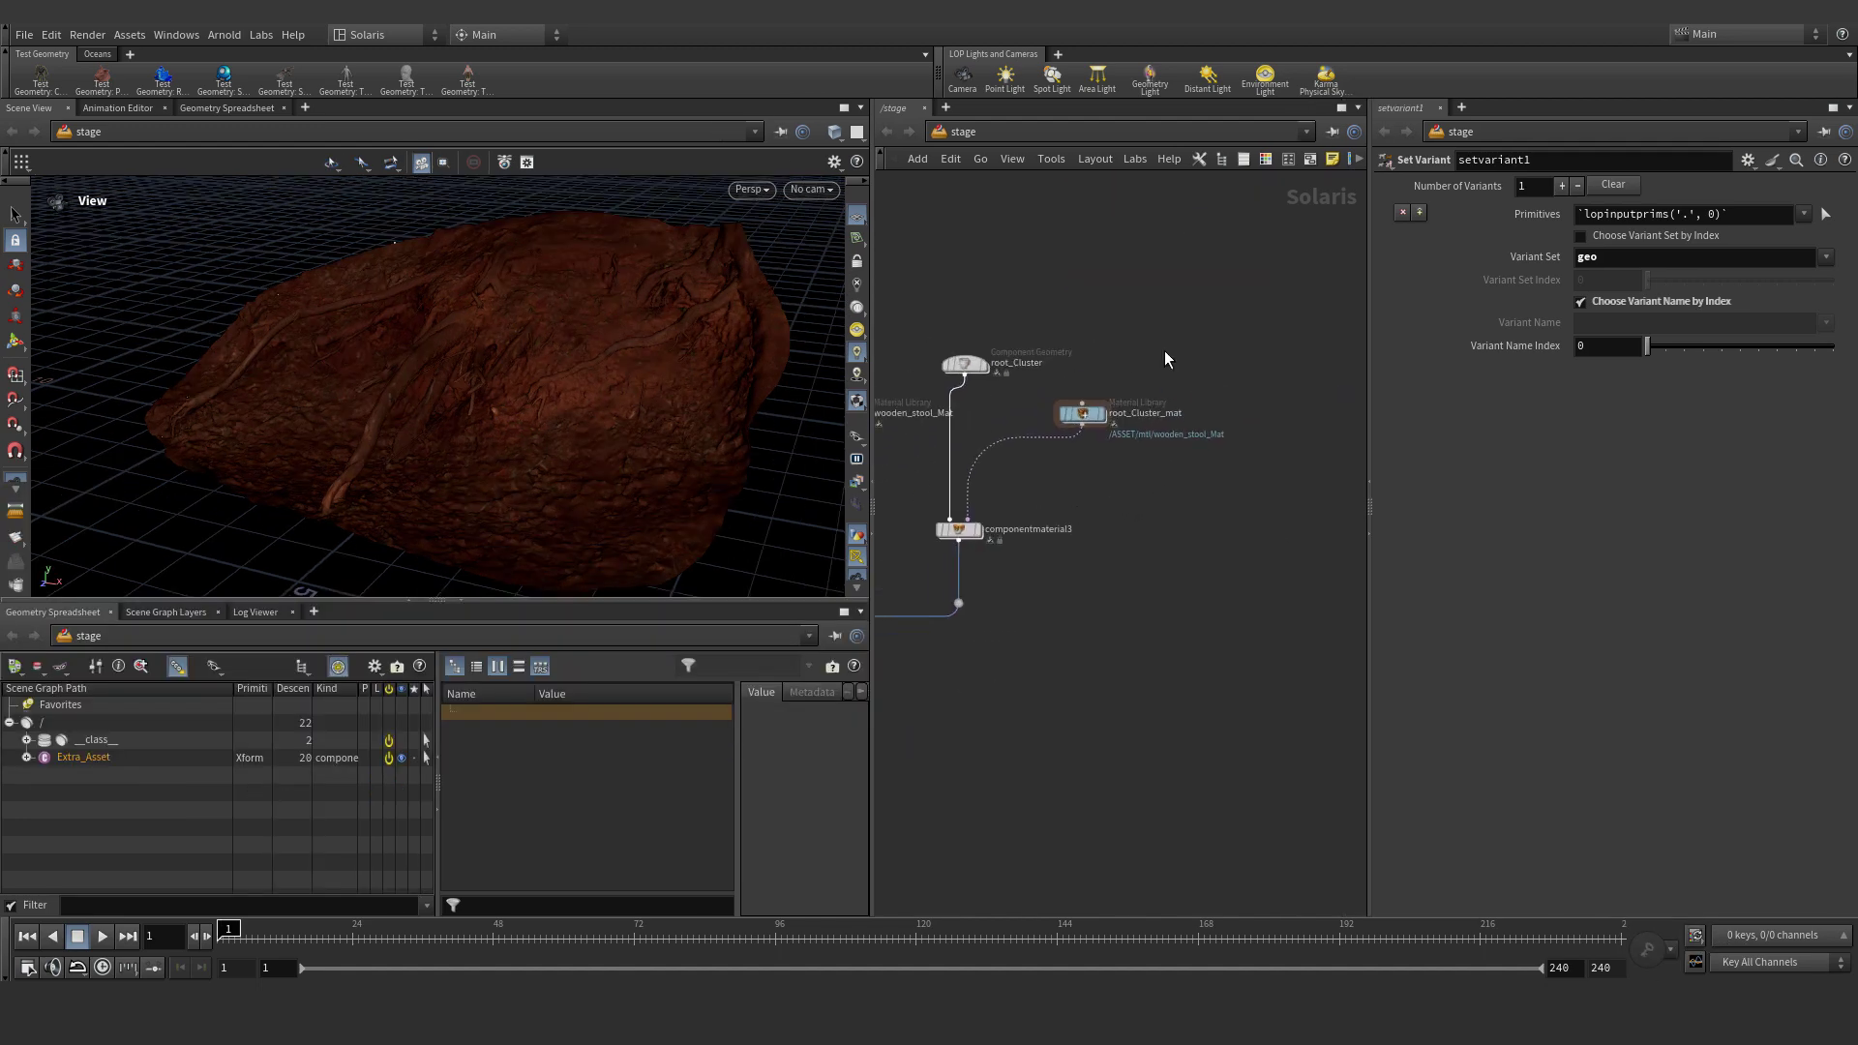
left_click_drag(1015, 492, 971, 561)
scroll(1048, 533, "down", 3)
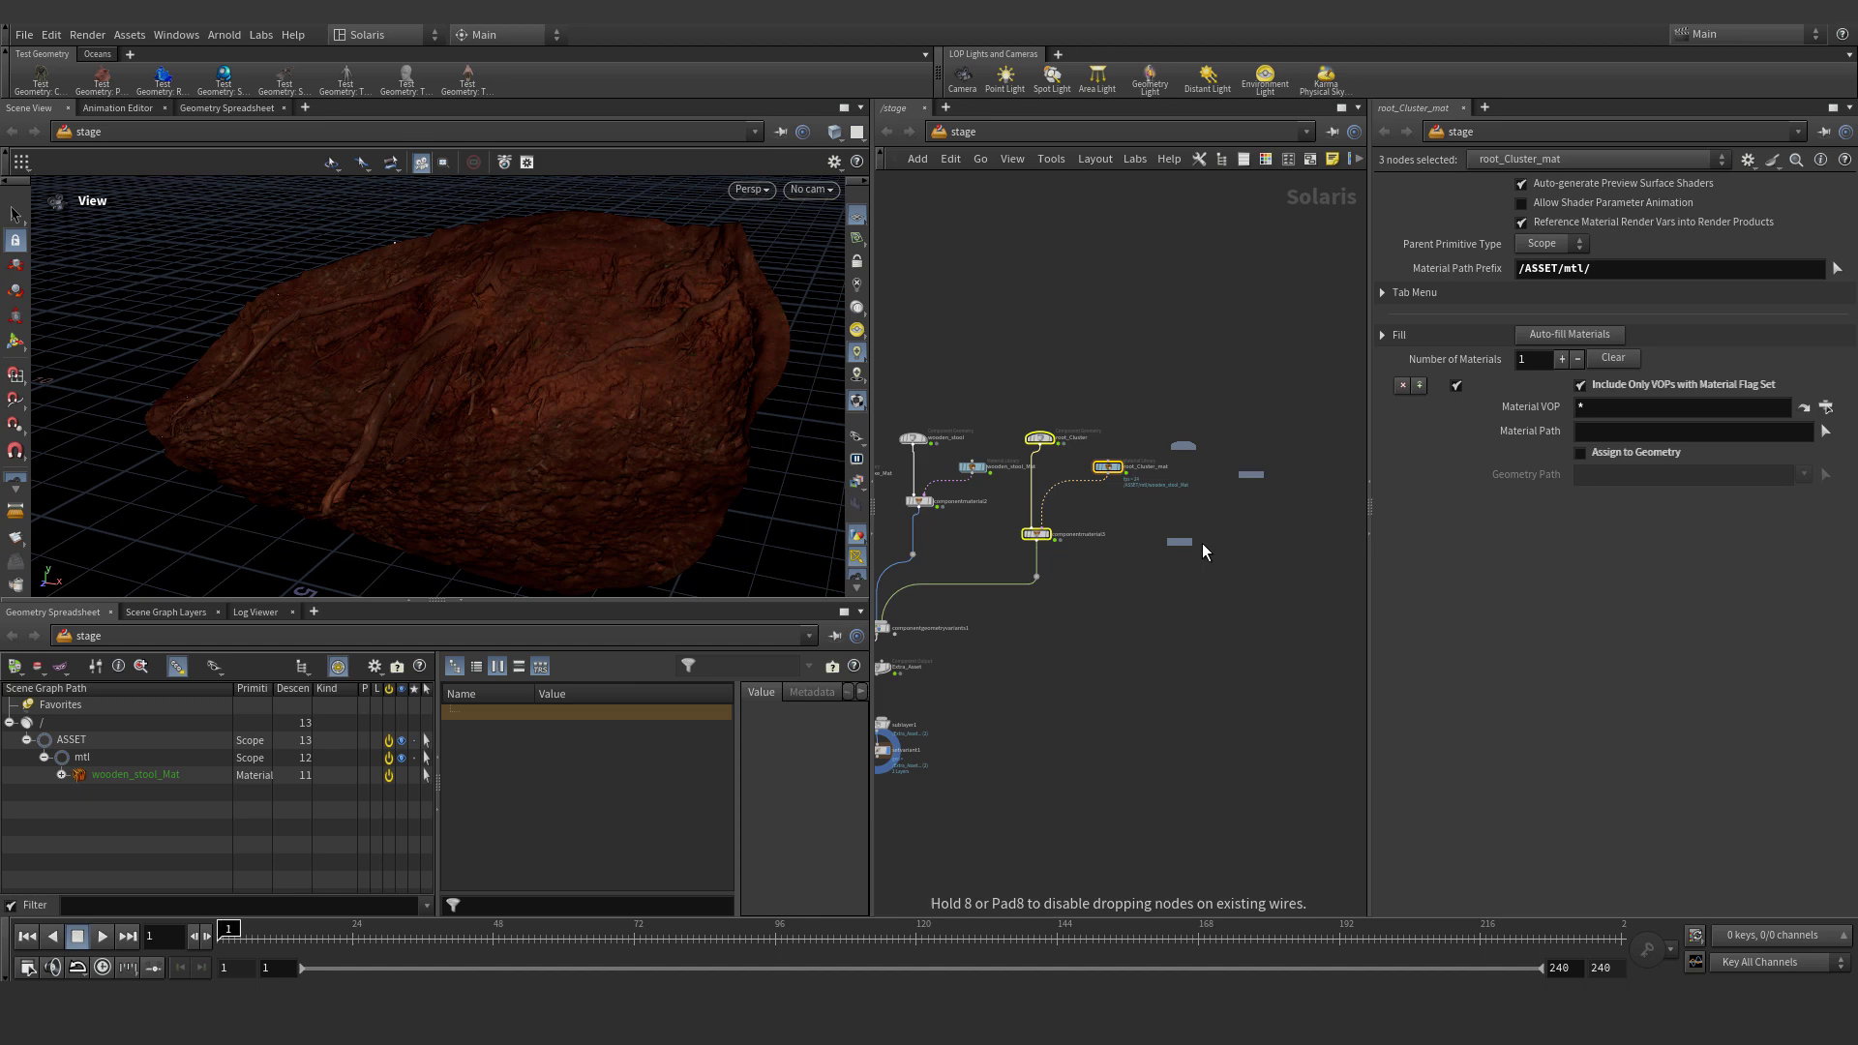
left_click(1240, 548)
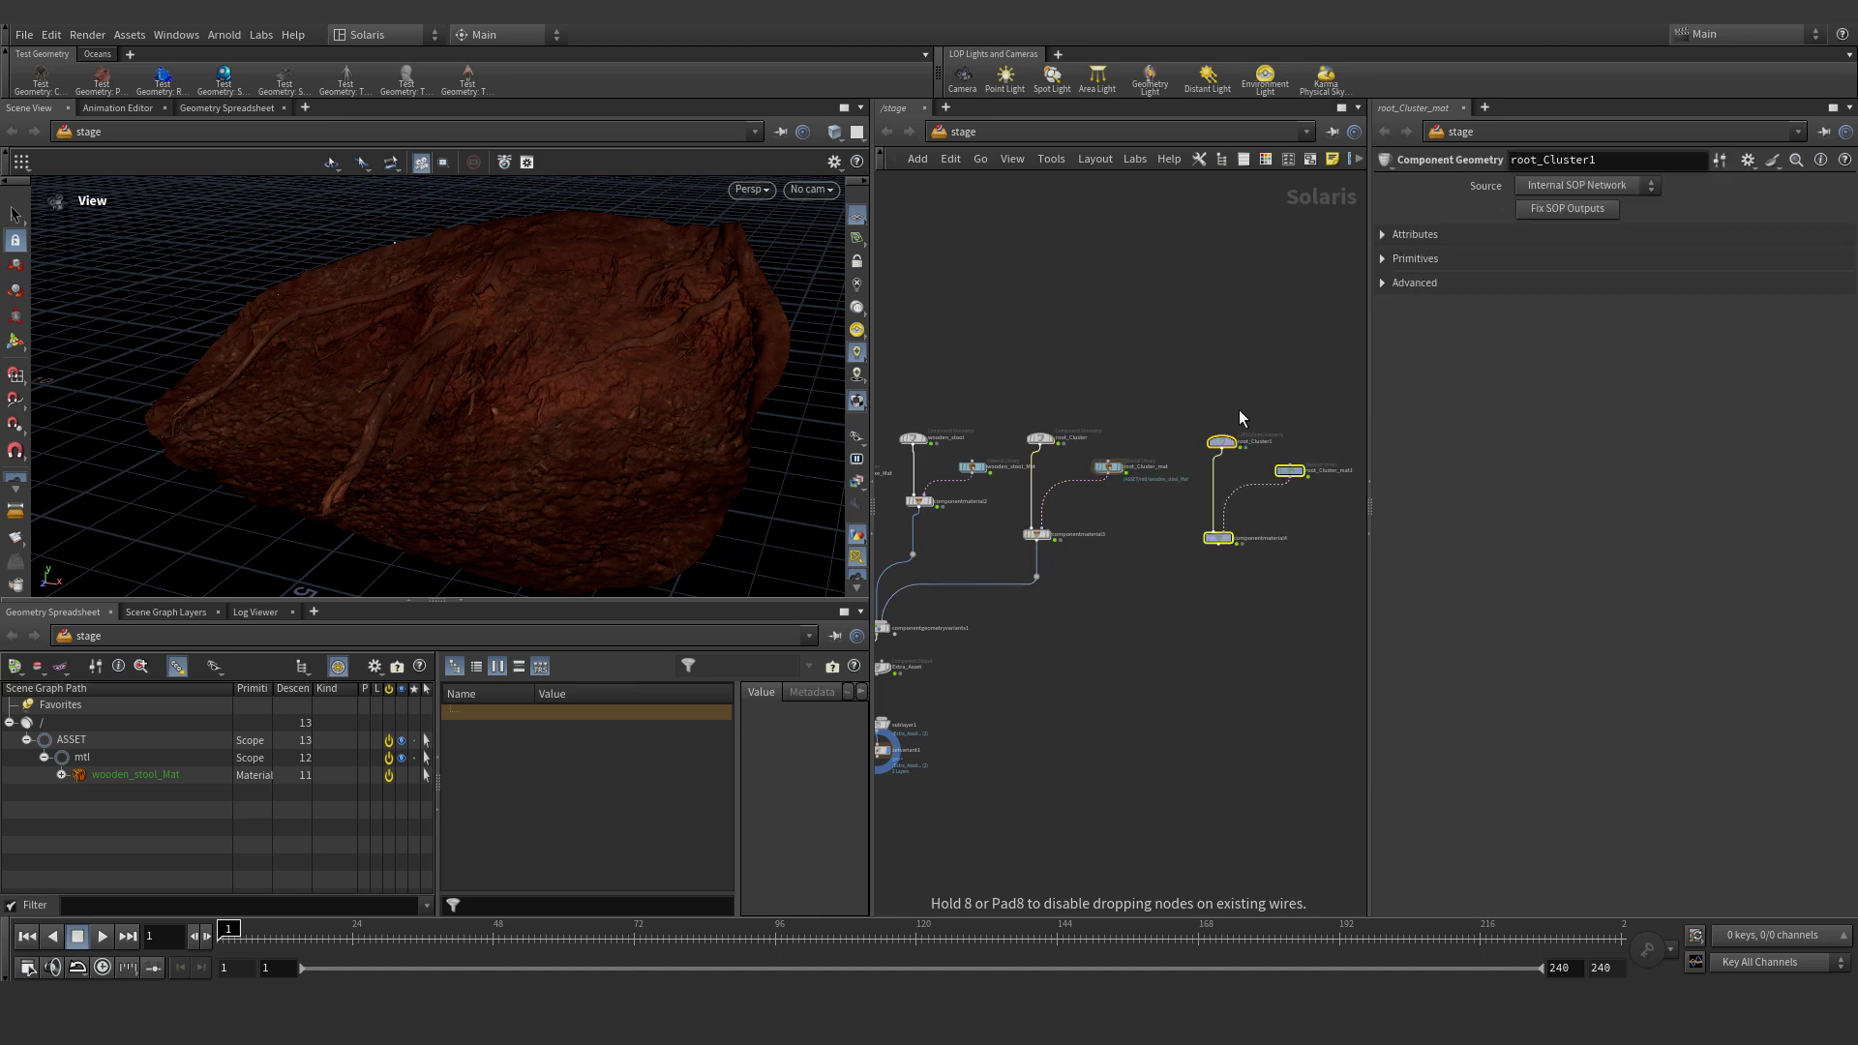
Inside the duplicated root_Cluster1 geometry network, load fern_02_4k.fbx in the file1 node and frame the ferns
key("i")
left_click(985, 527)
scroll(982, 524, "up", 4)
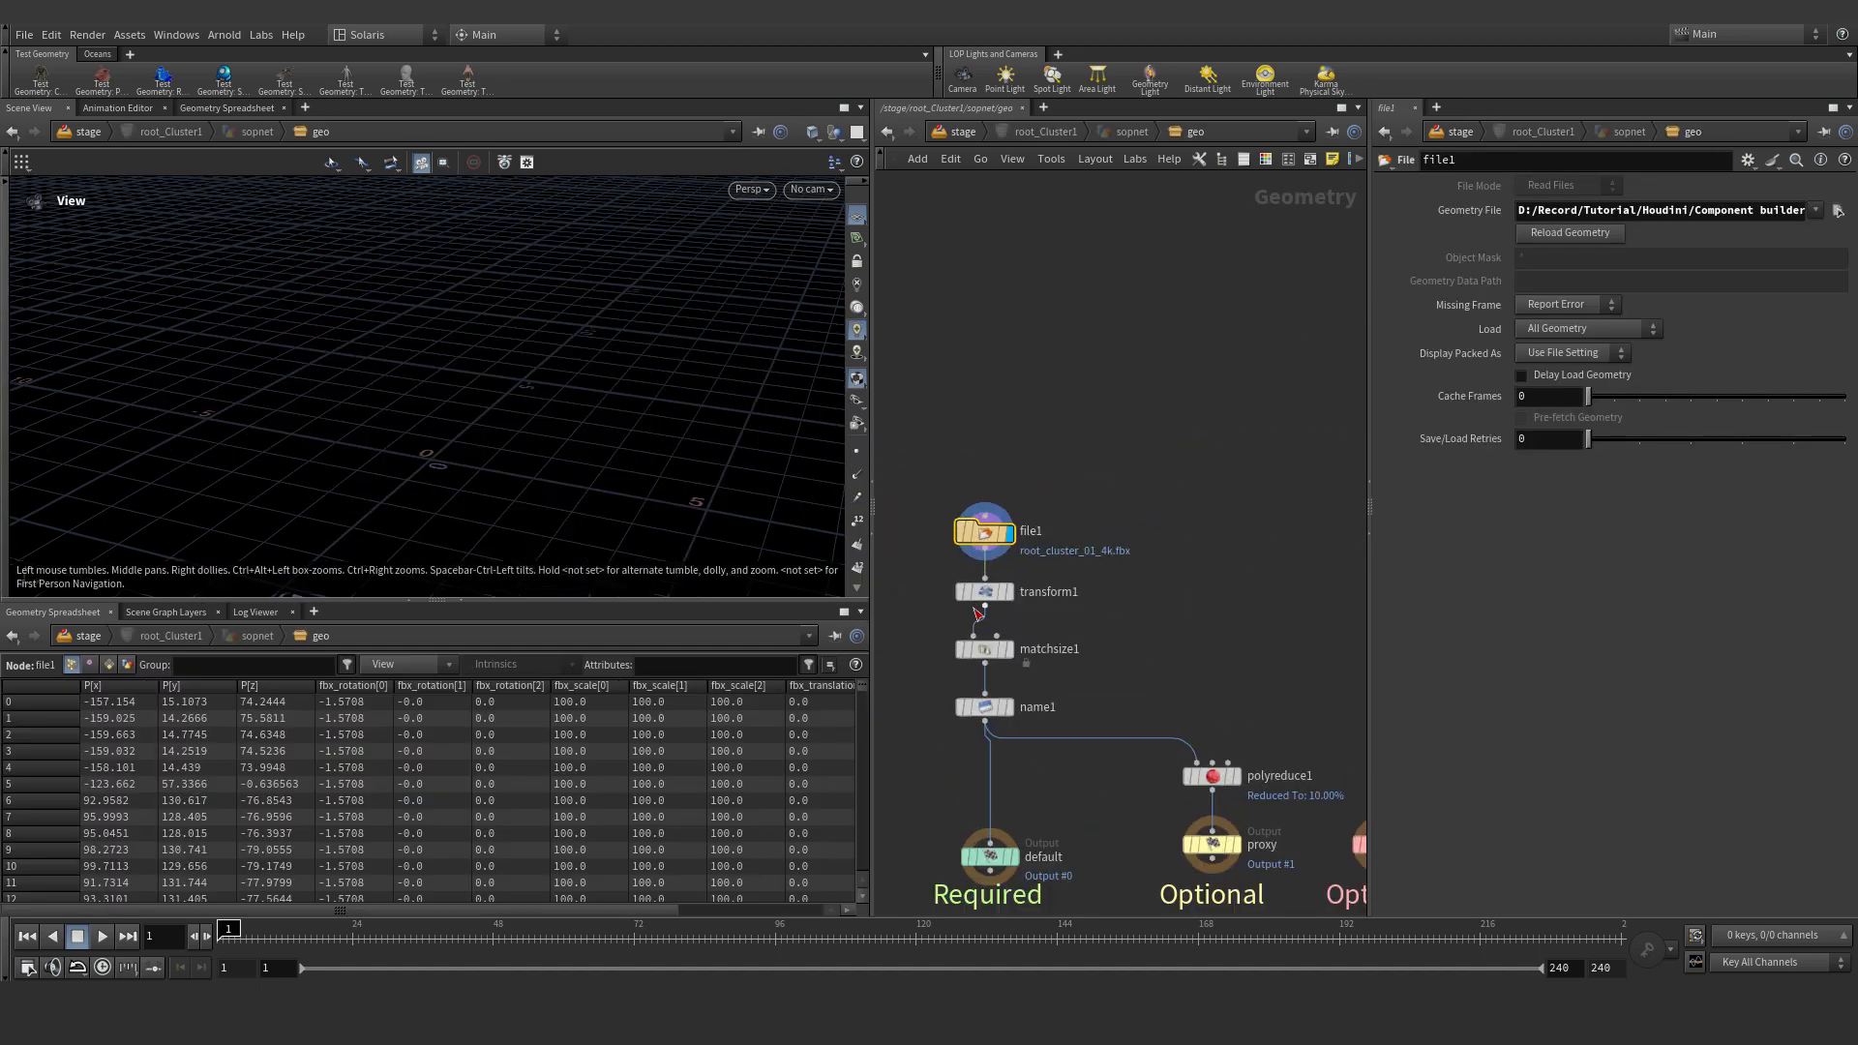
middle_click_drag(1025, 508, 1074, 427)
left_click(1838, 213)
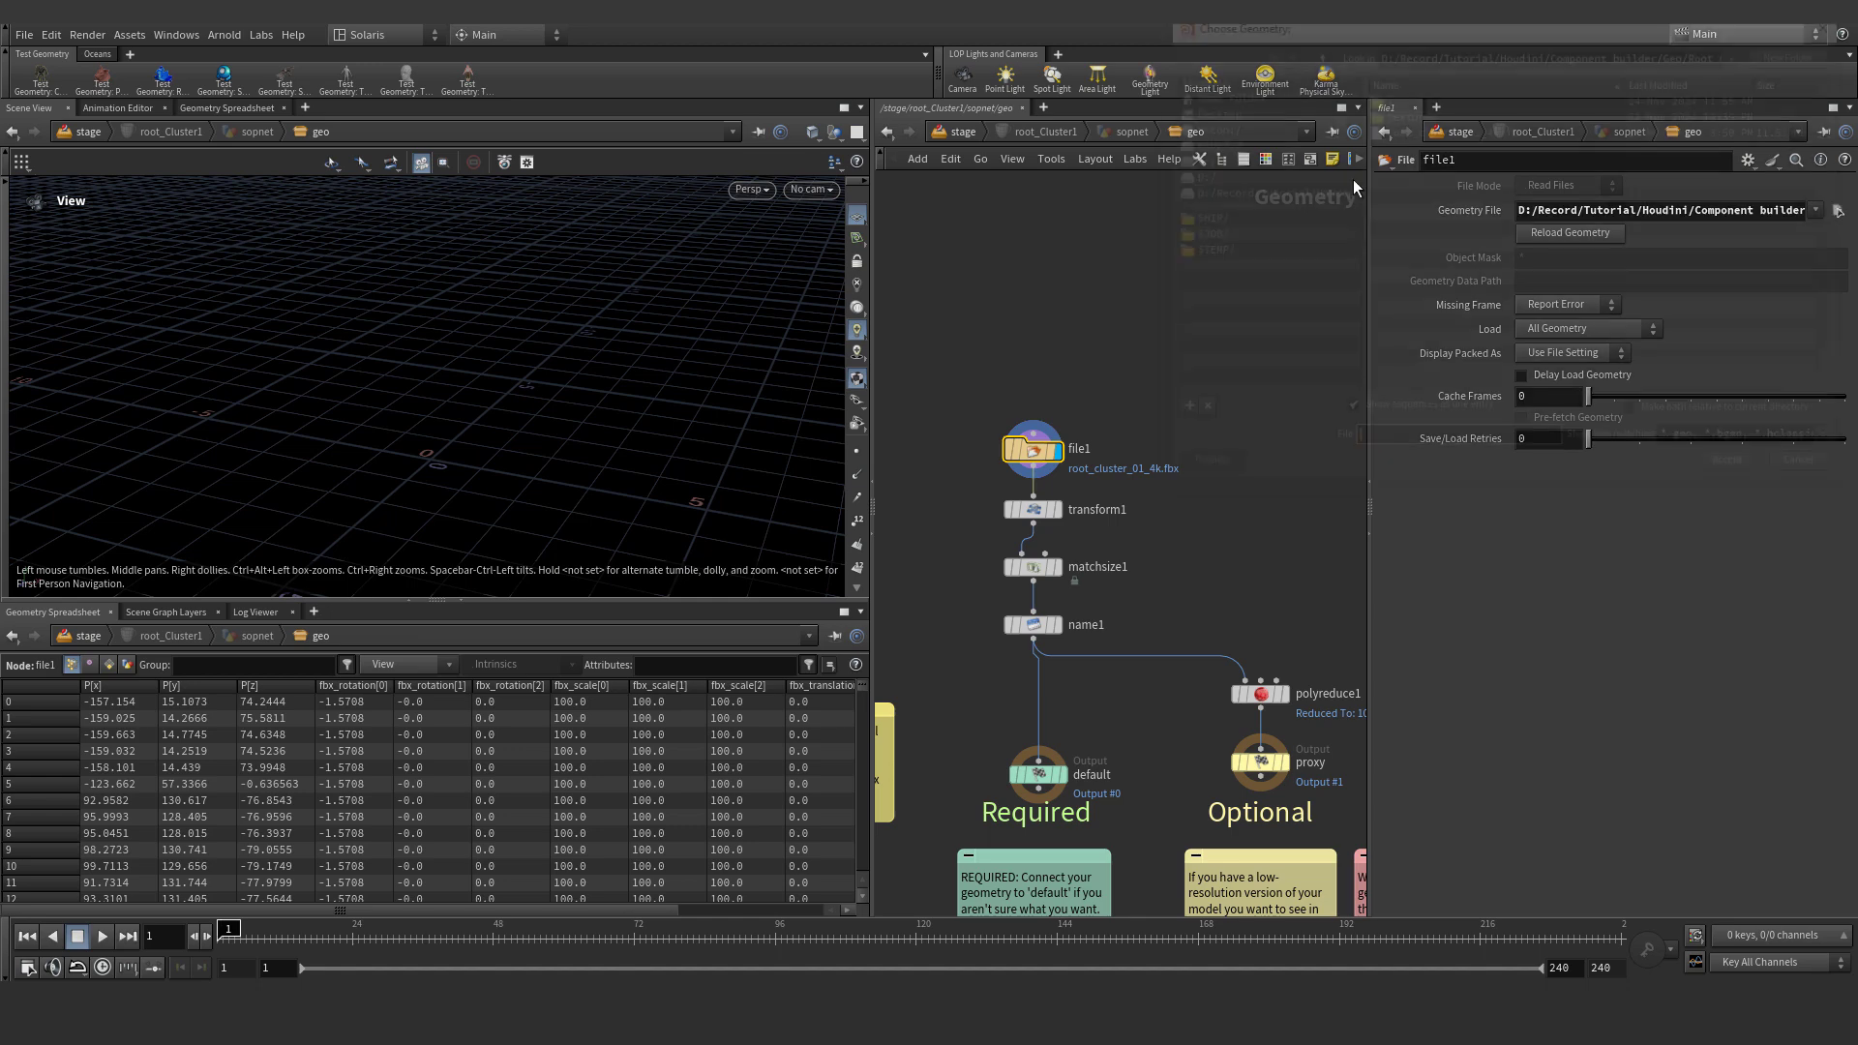
left_click(815, 257)
left_click(1082, 594)
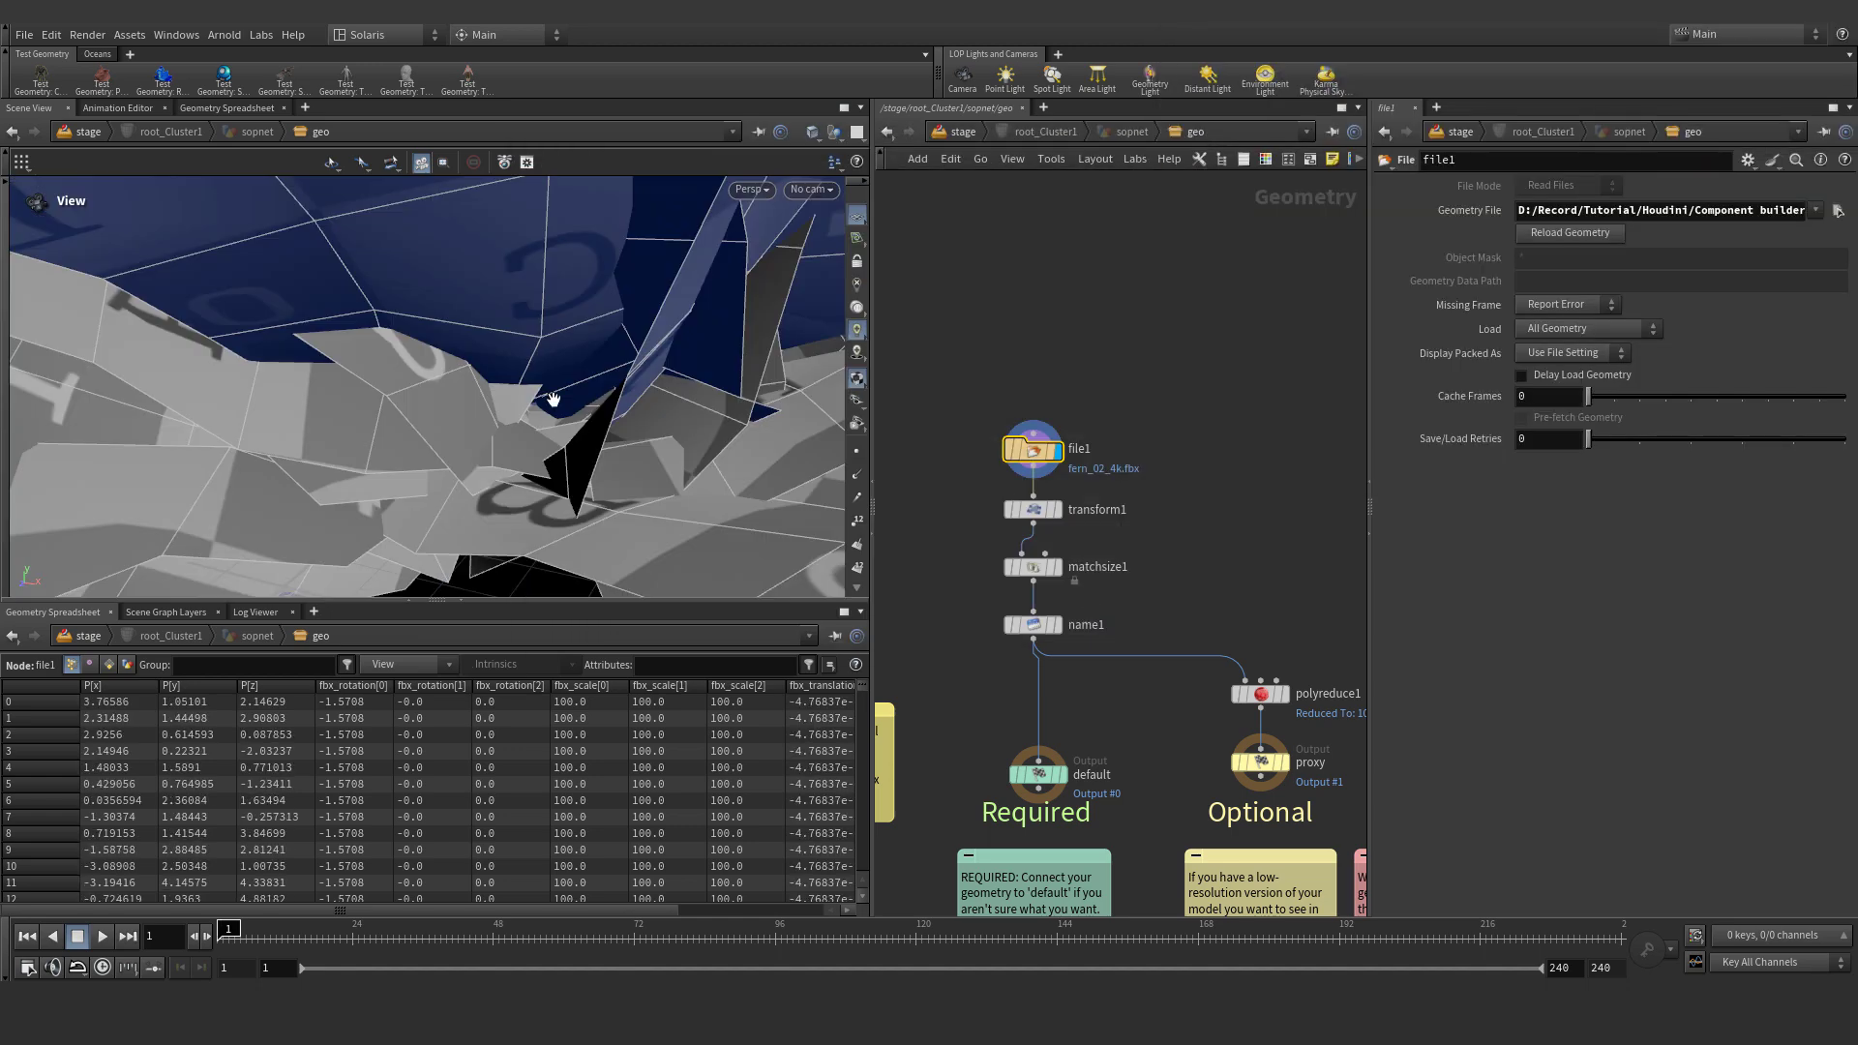
key("space+g")
left_click_drag(554, 399, 609, 411)
scroll(1038, 470, "up", 3)
Insert a Blast node between file1 and transform1 and display its output
left_click_drag(1033, 437, 1034, 289)
key("Tab")
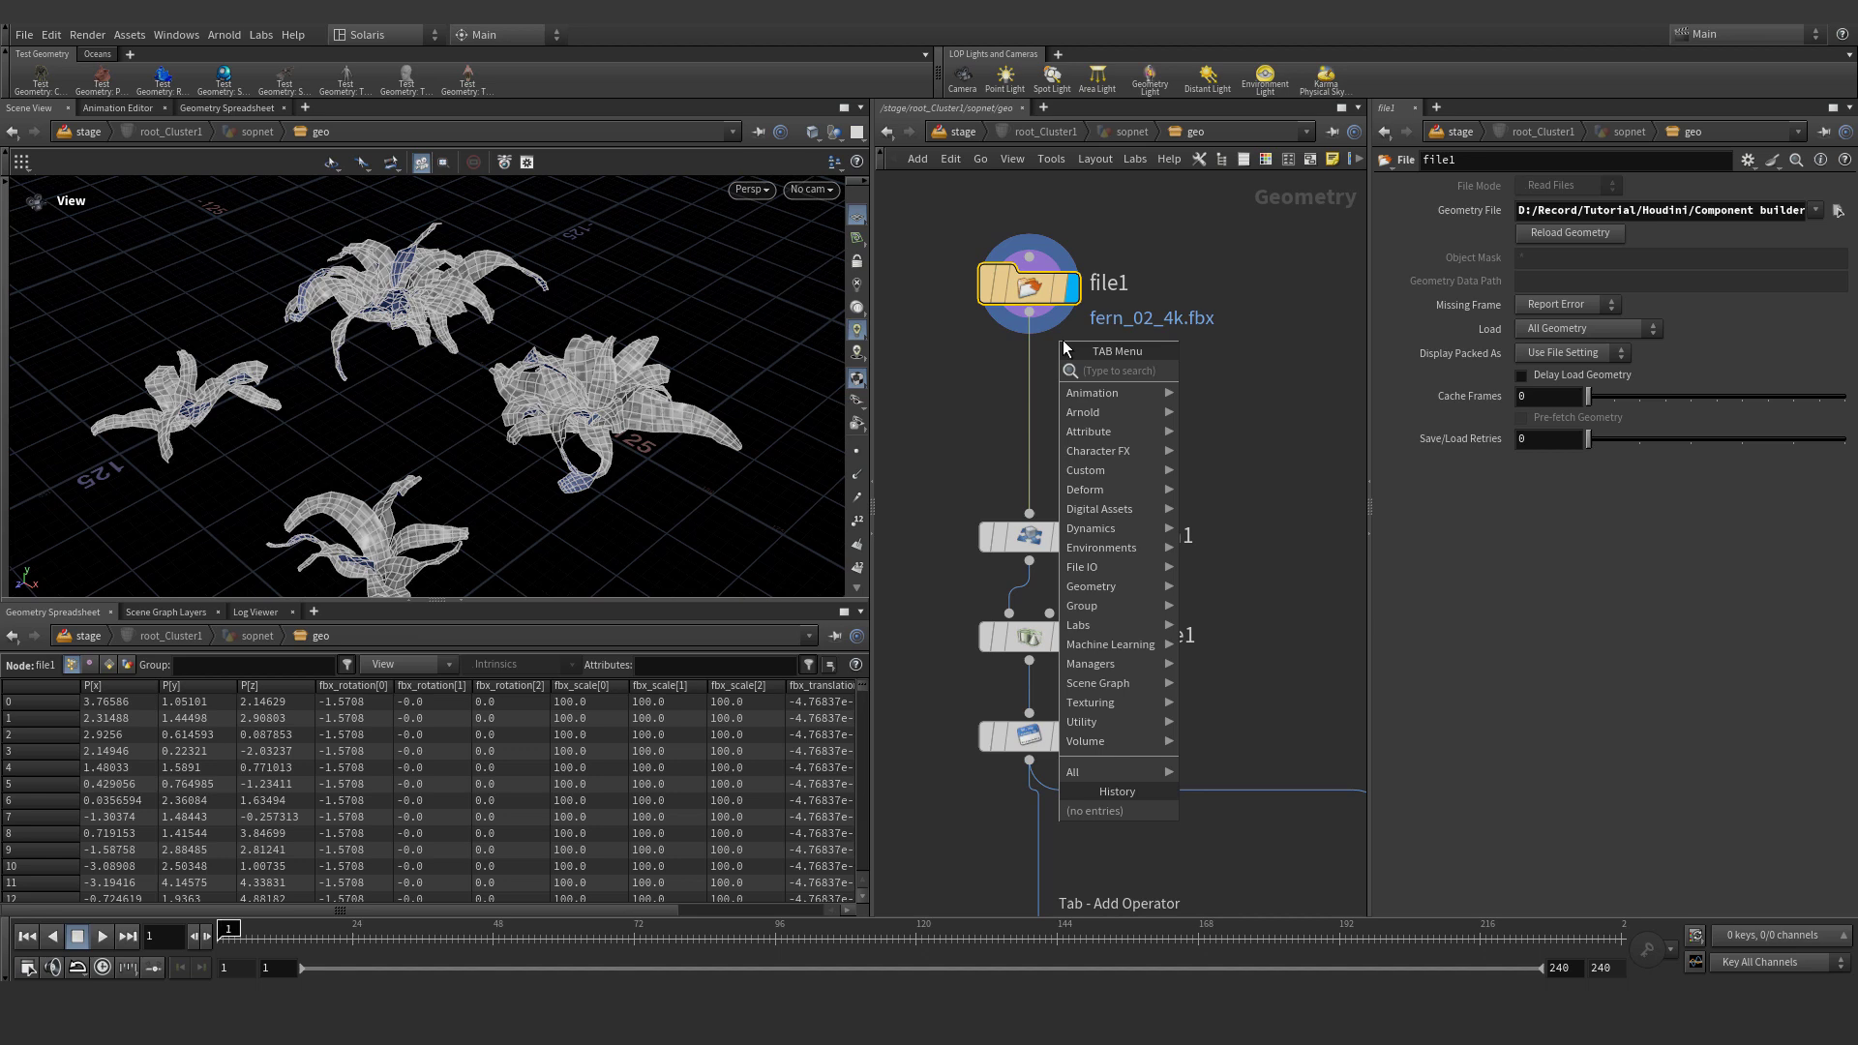
type("blast")
key("Return")
left_click(1111, 418)
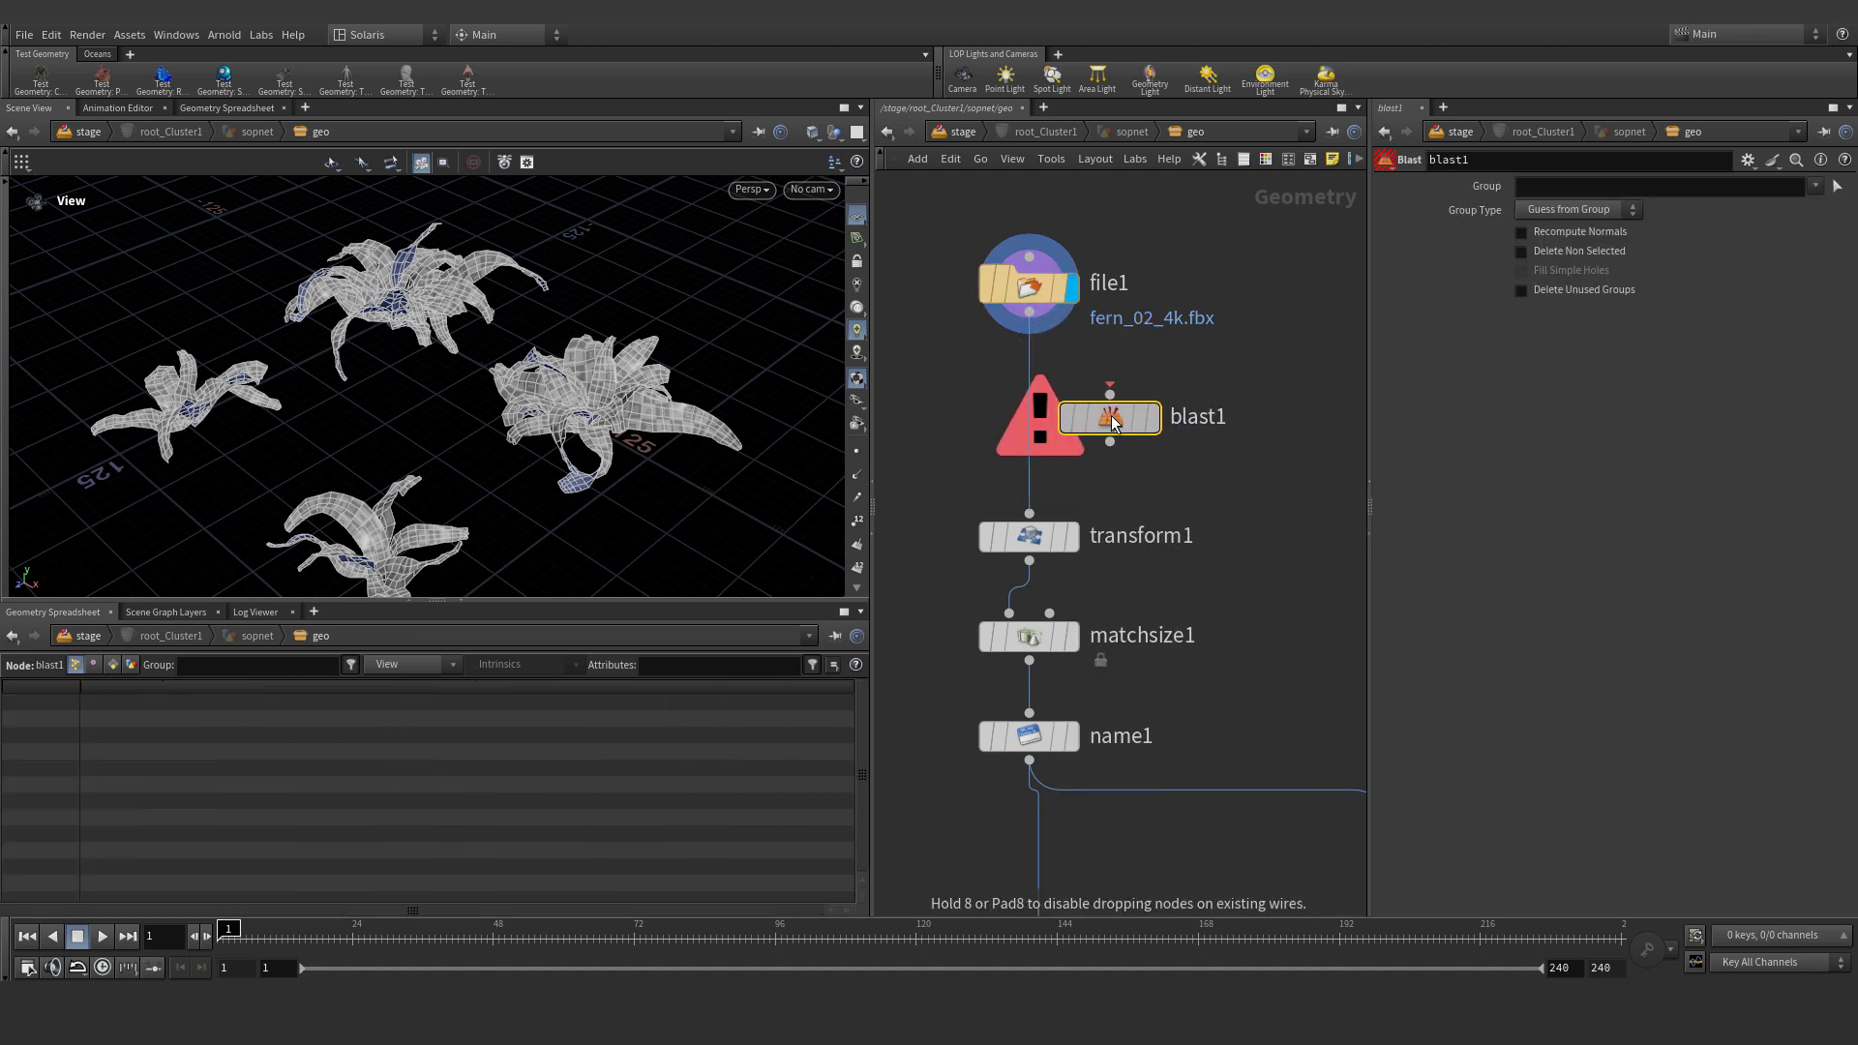
left_click(1029, 416)
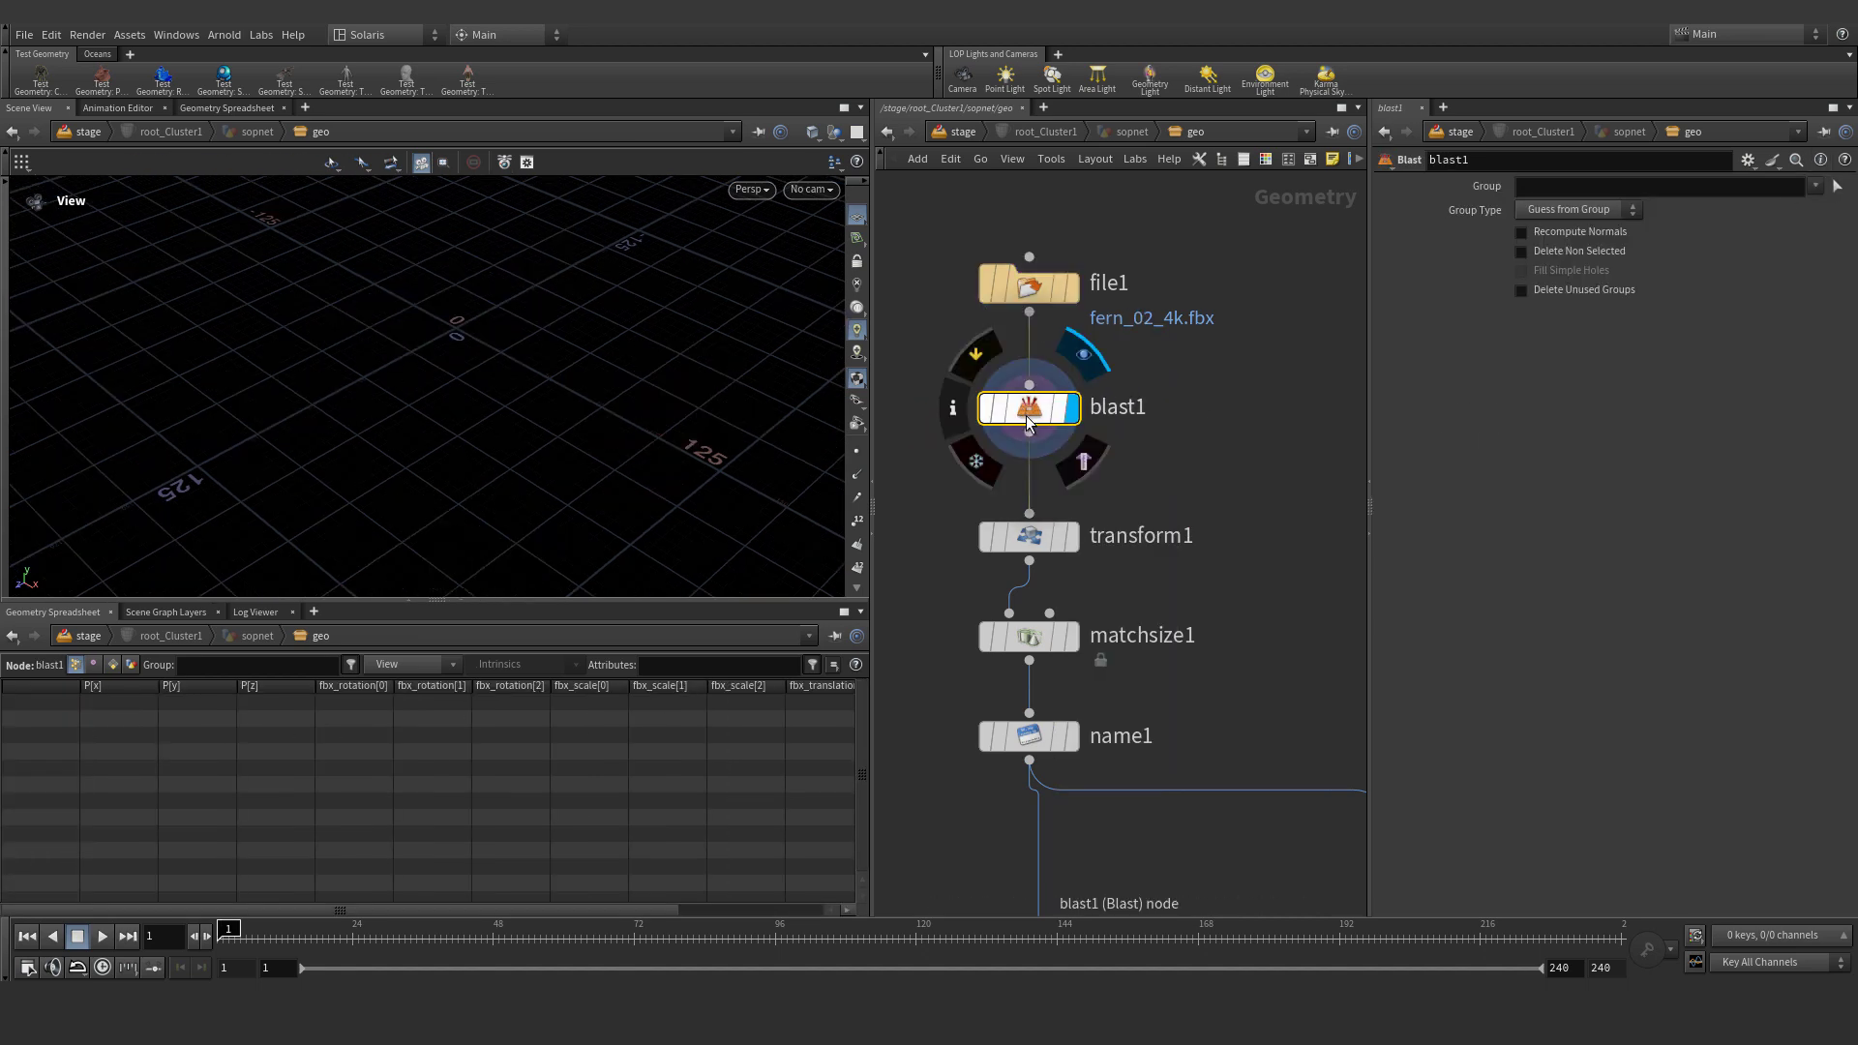
left_click(1802, 227)
left_click(1577, 251)
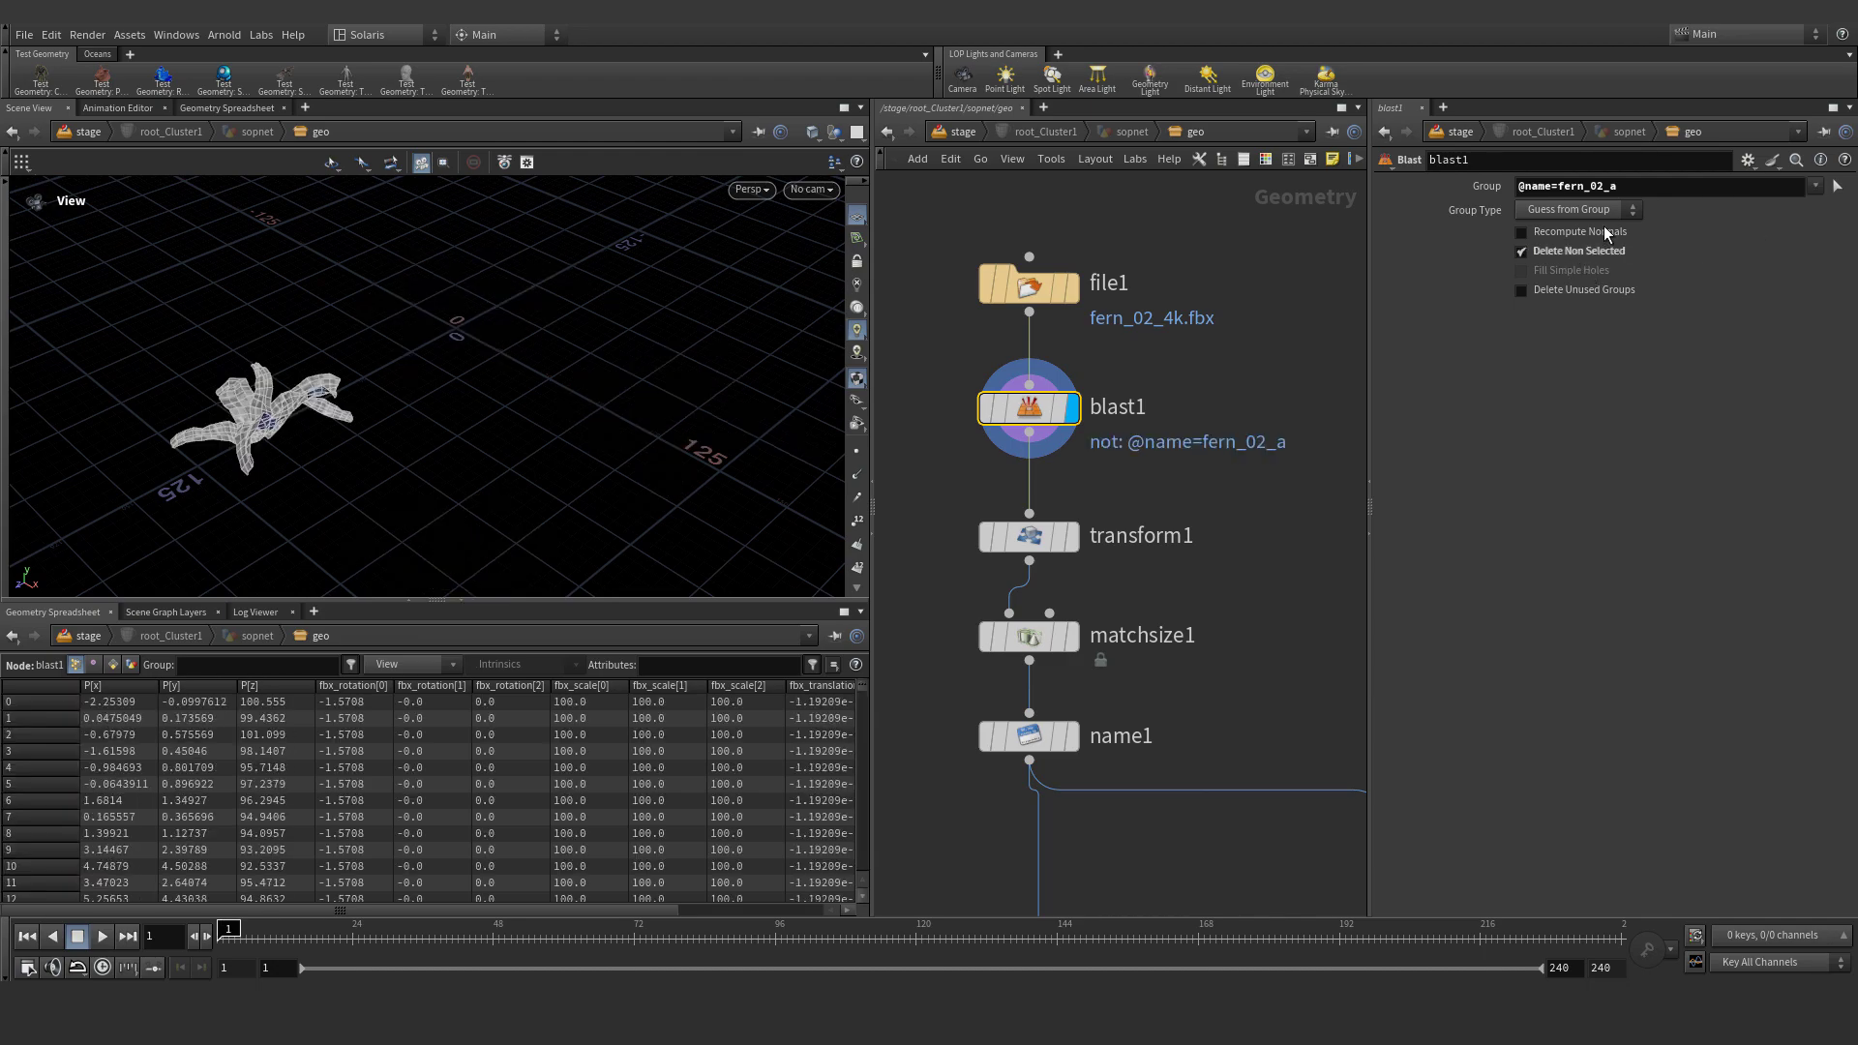
key("BackSpace")
type("b")
key("Return")
left_click_drag(556, 353, 619, 329, "alt")
Display transform1, check the fern's size, and set its Uniform Scale to 1/60
left_click(1092, 542)
left_click(1073, 539)
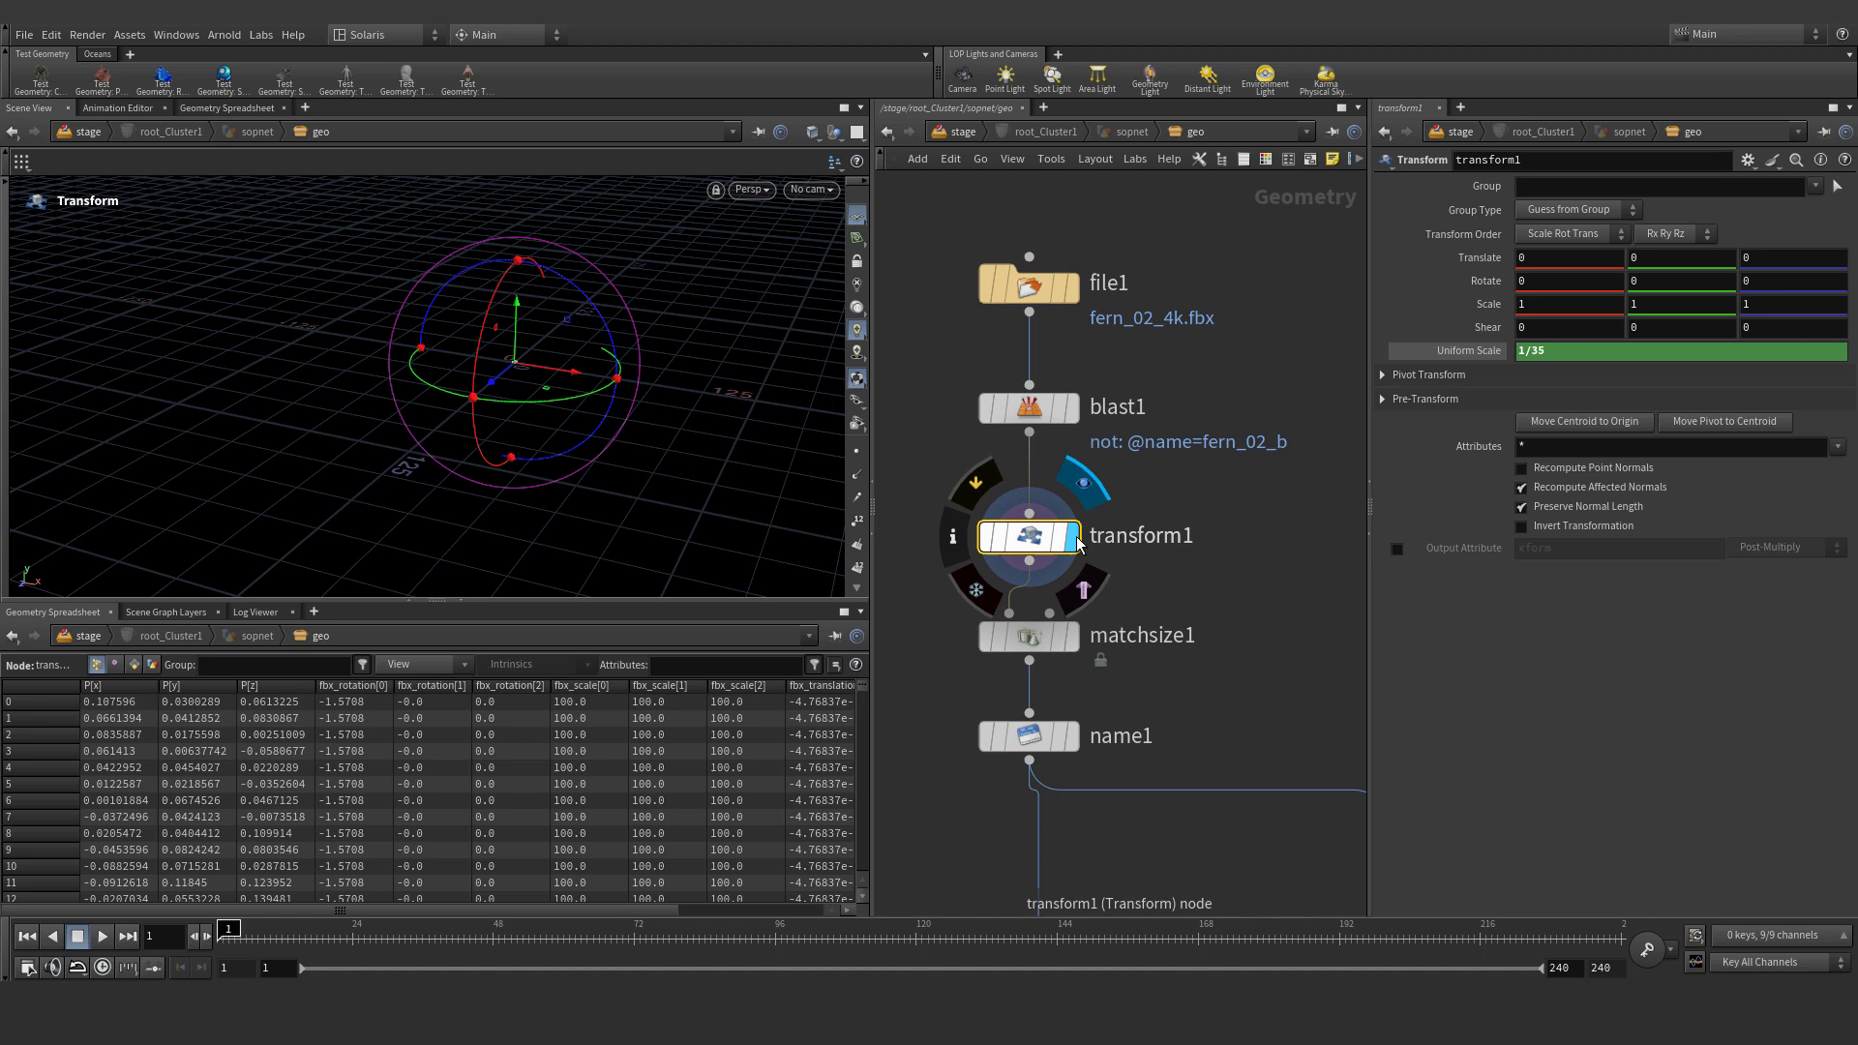
middle_click(1068, 502)
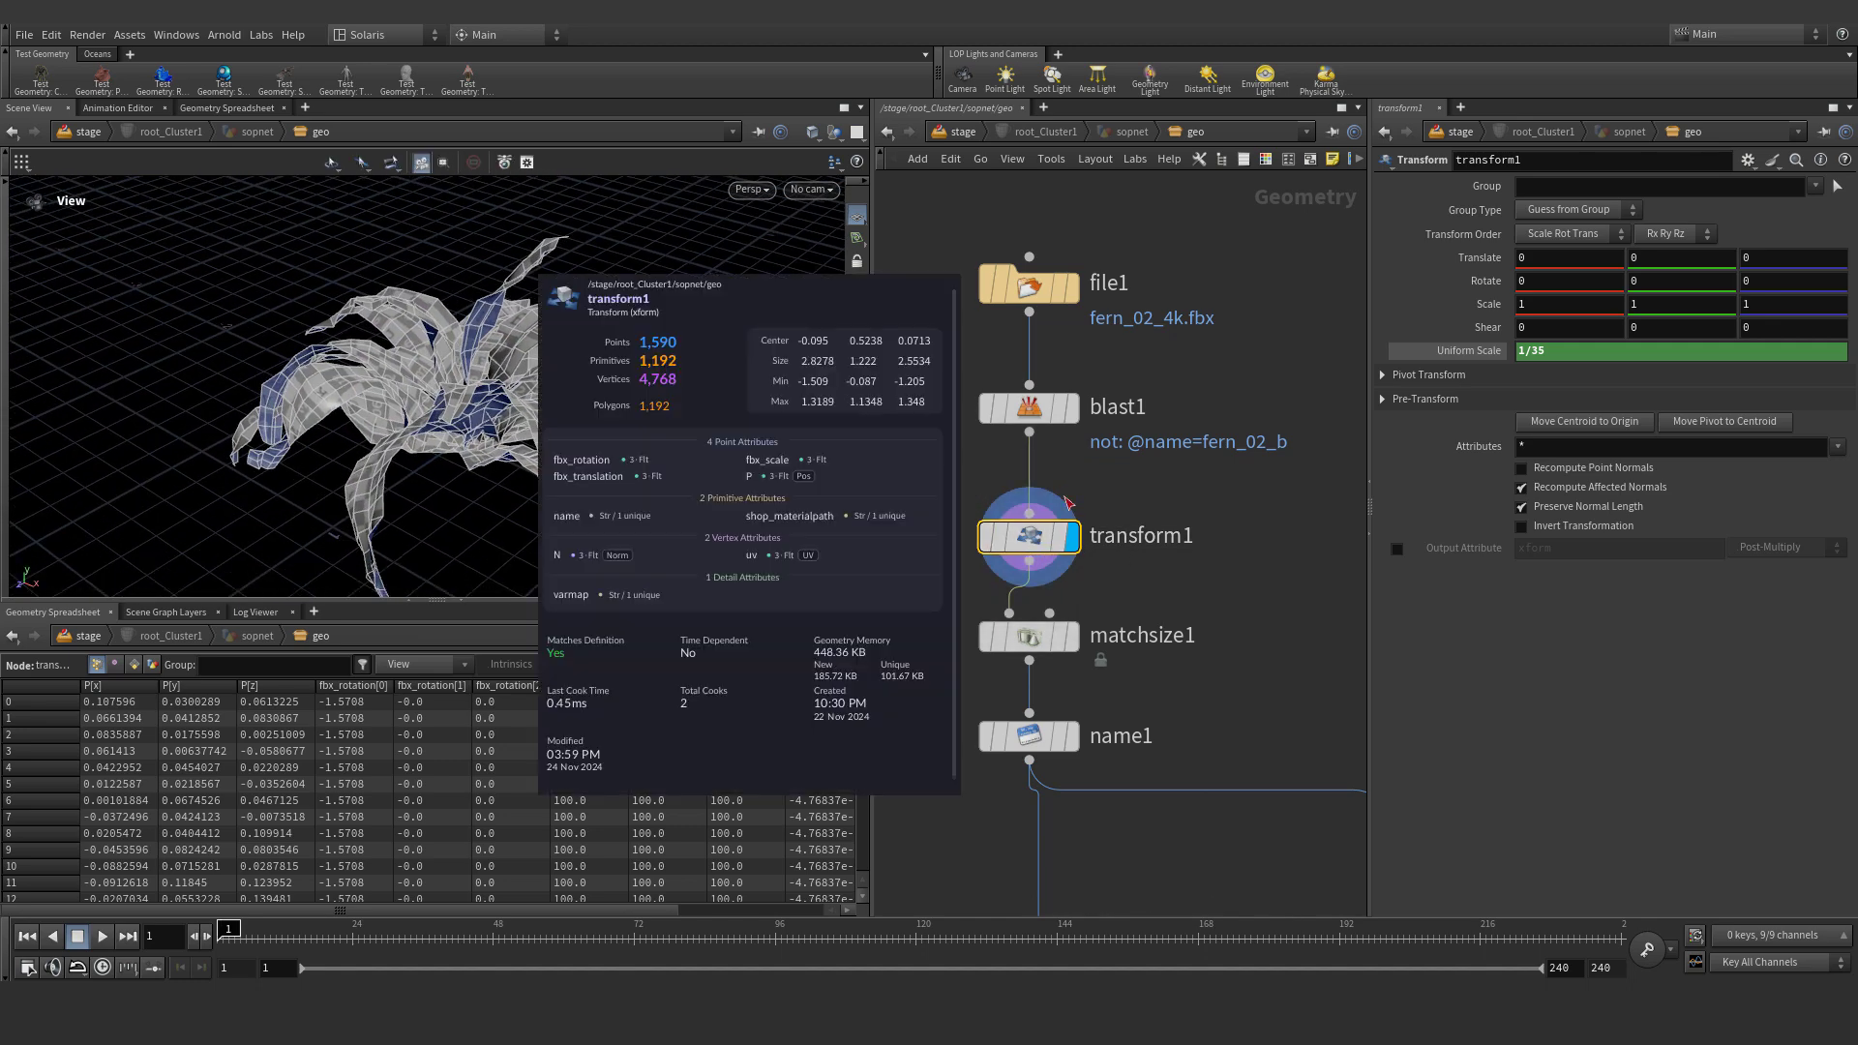
double_click(1536, 351)
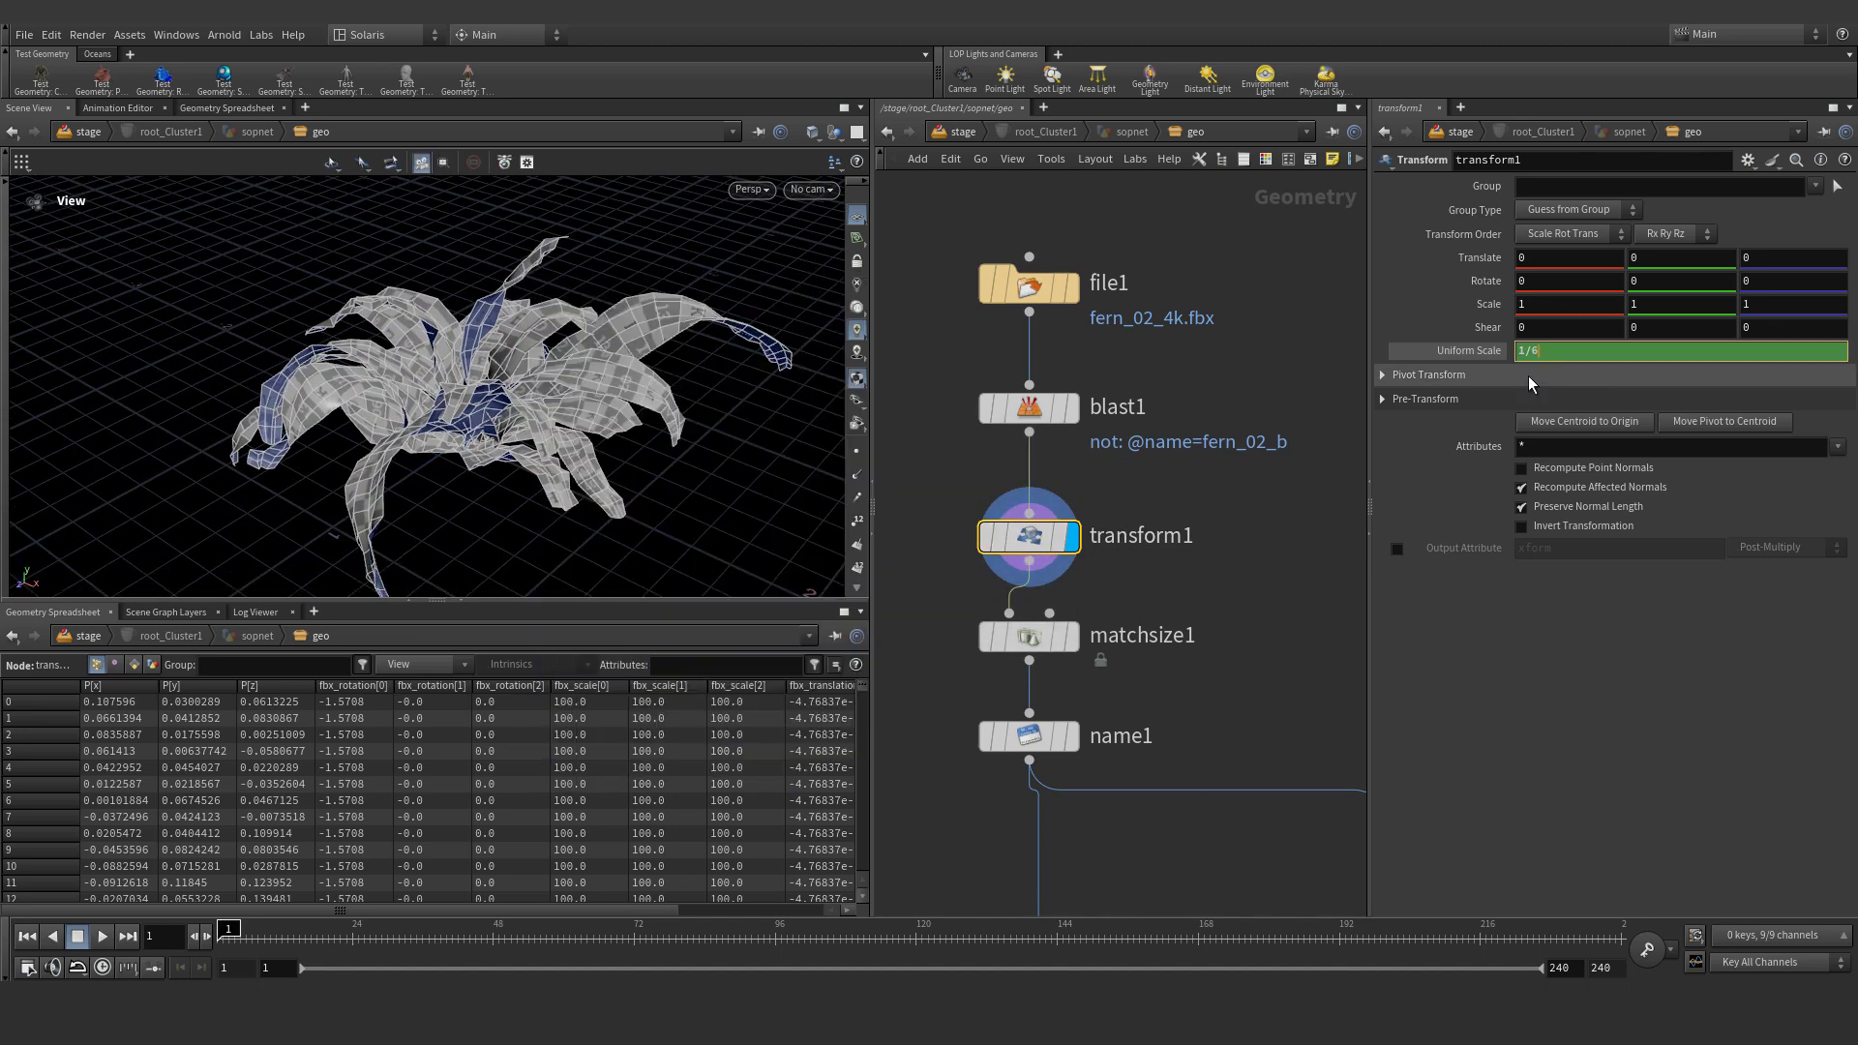
type("60")
key("Return")
middle_click(1039, 536)
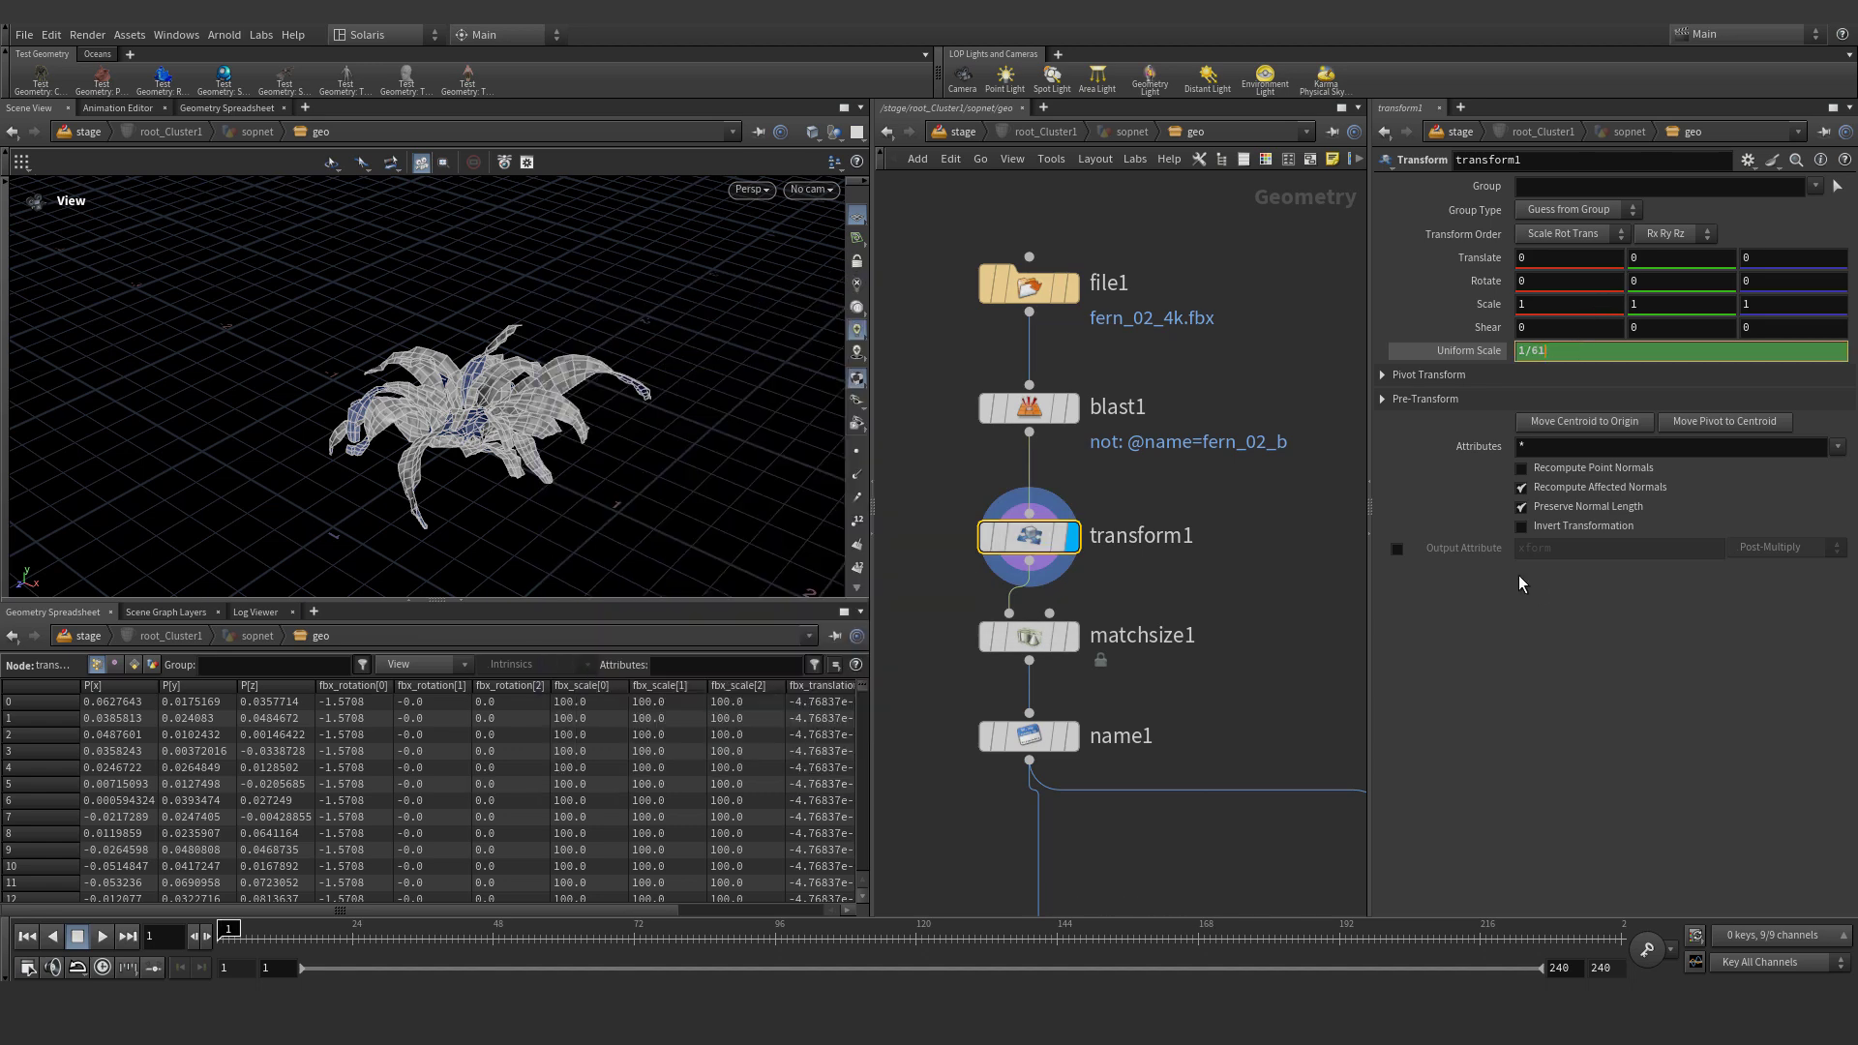
key("BackSpace")
type("0")
key("Return")
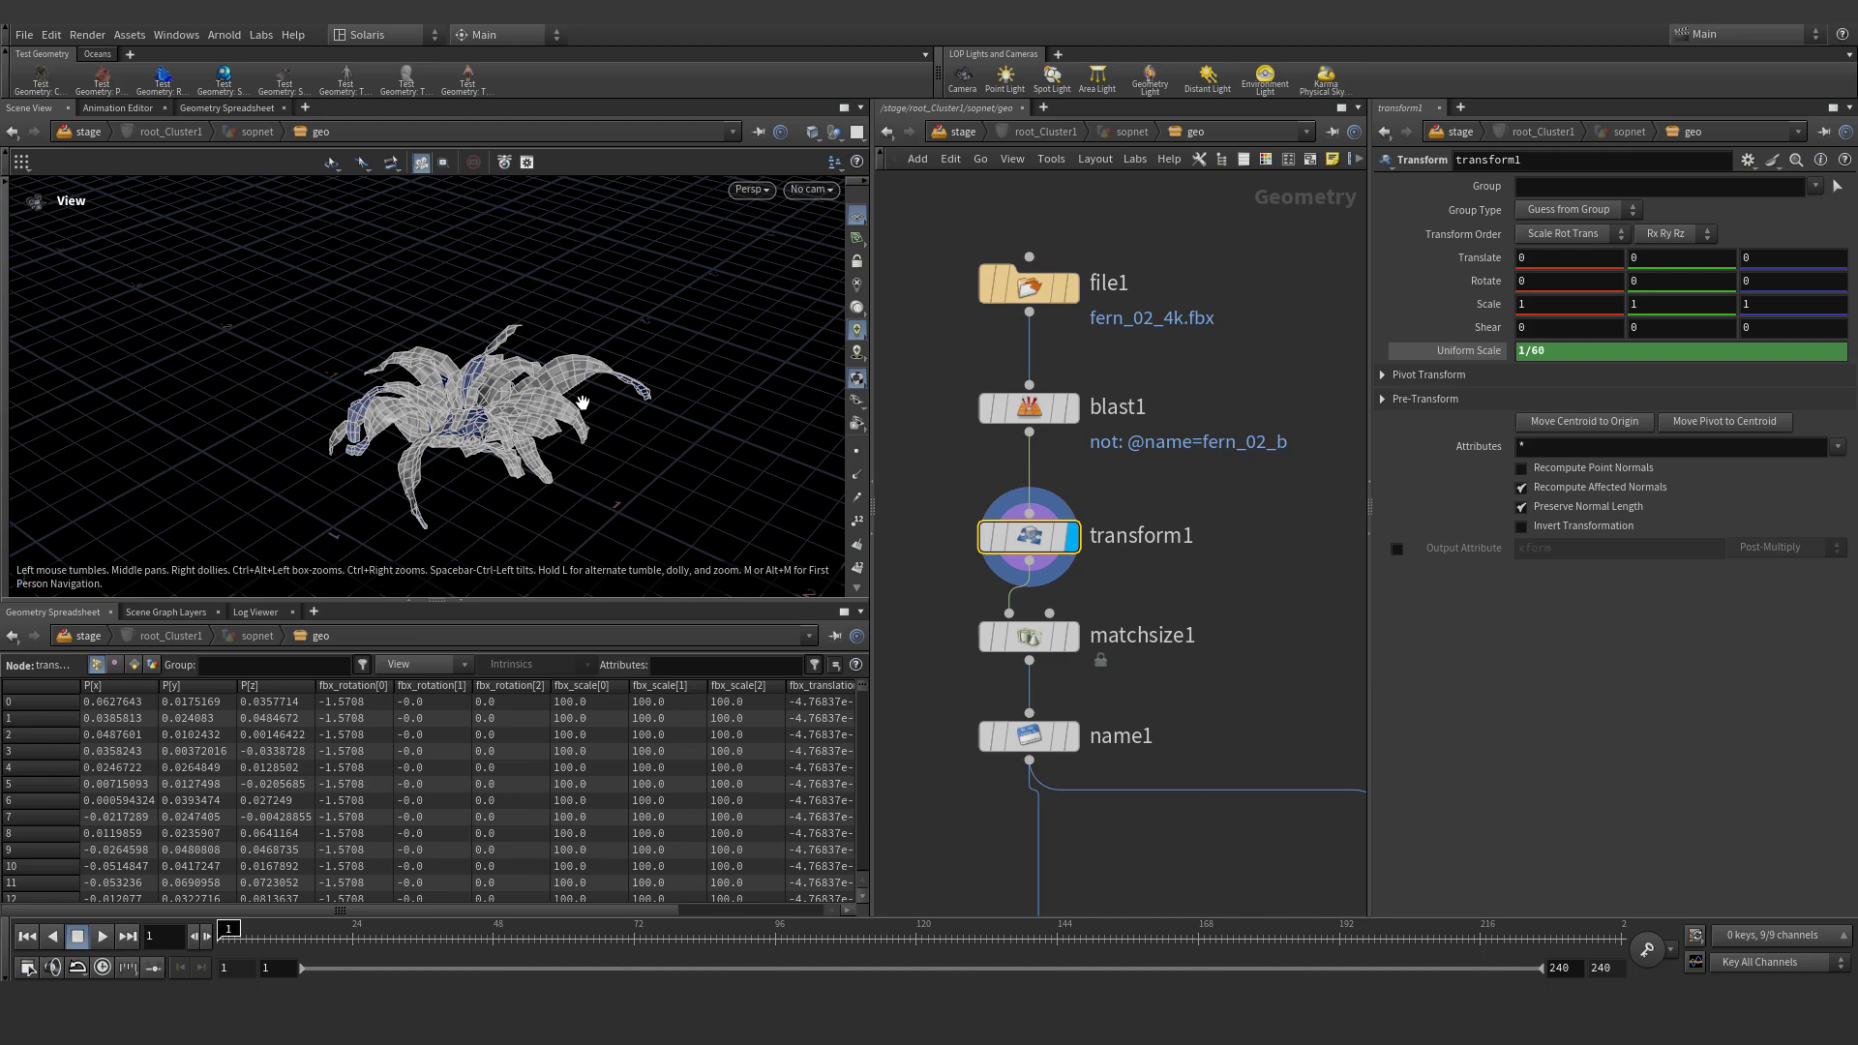
Display and frame the matchsize1 result, and set the Name in name1 to fern
left_click(1016, 636)
left_click(1071, 636)
key("g")
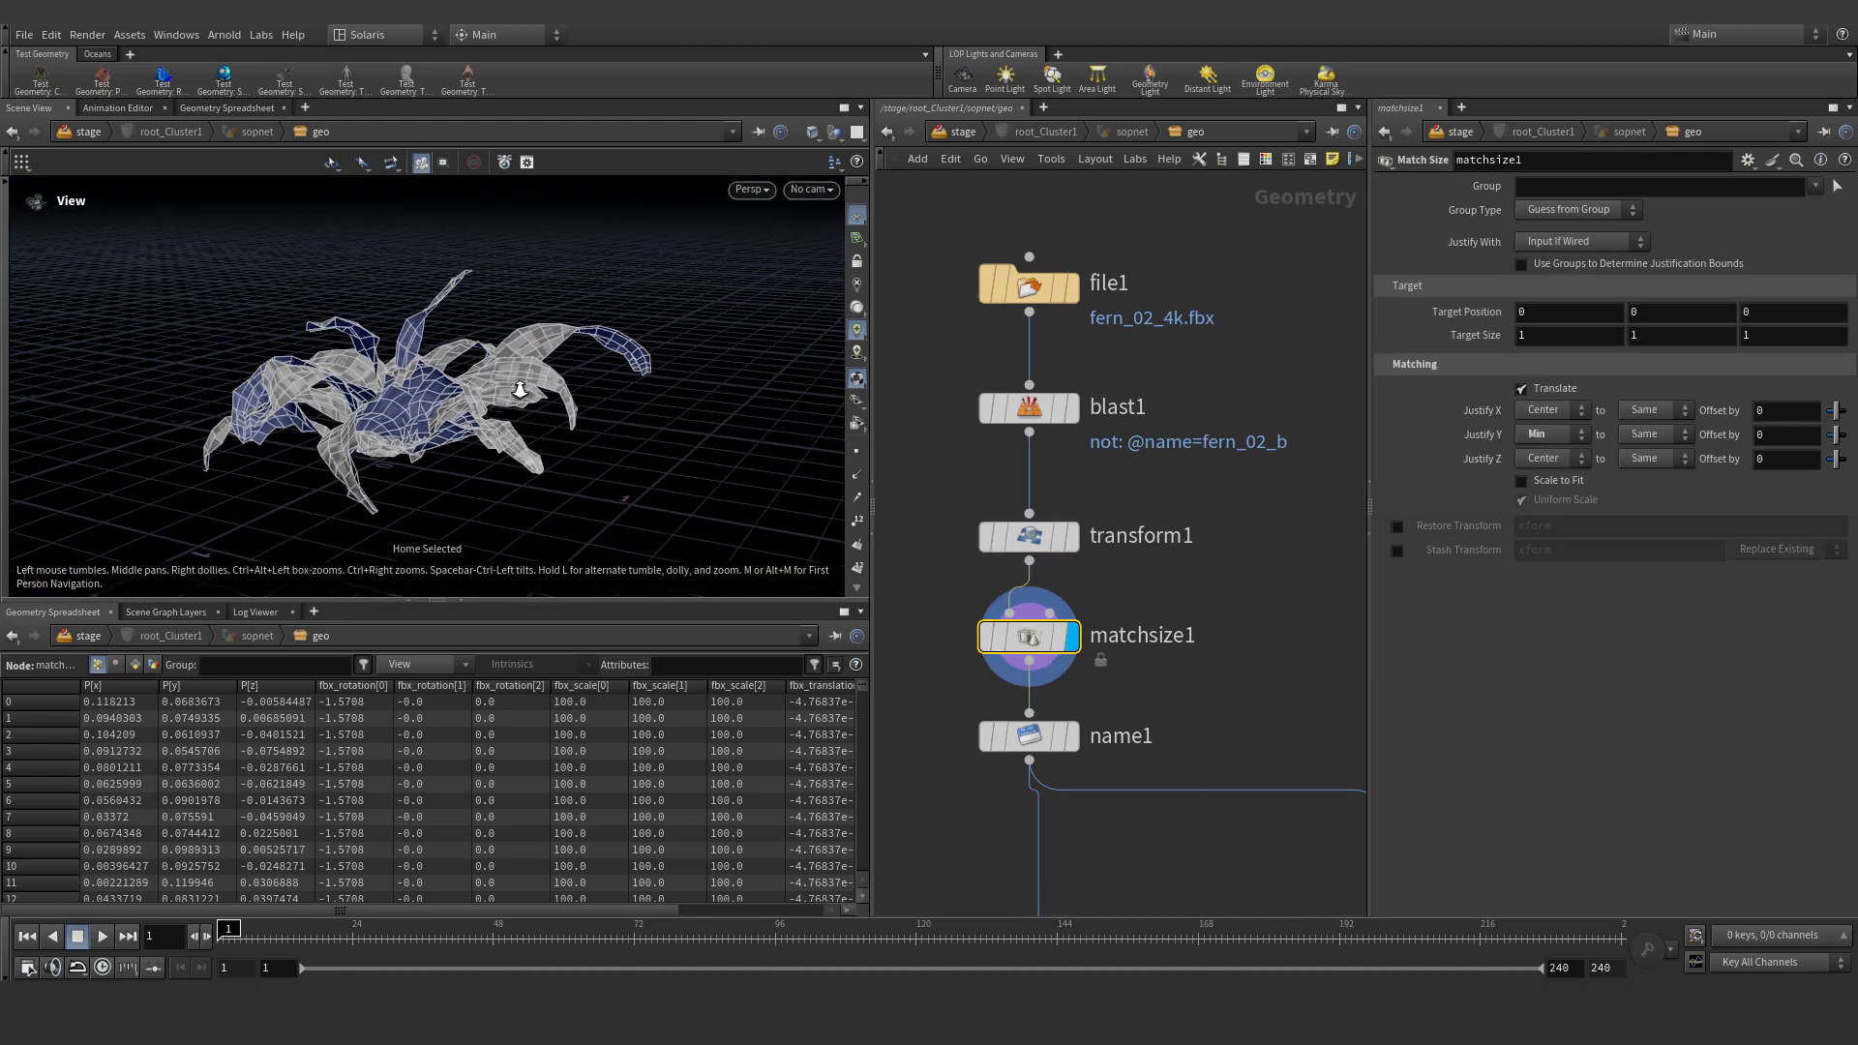
scroll(1050, 194, "down", 3)
left_click(1040, 499)
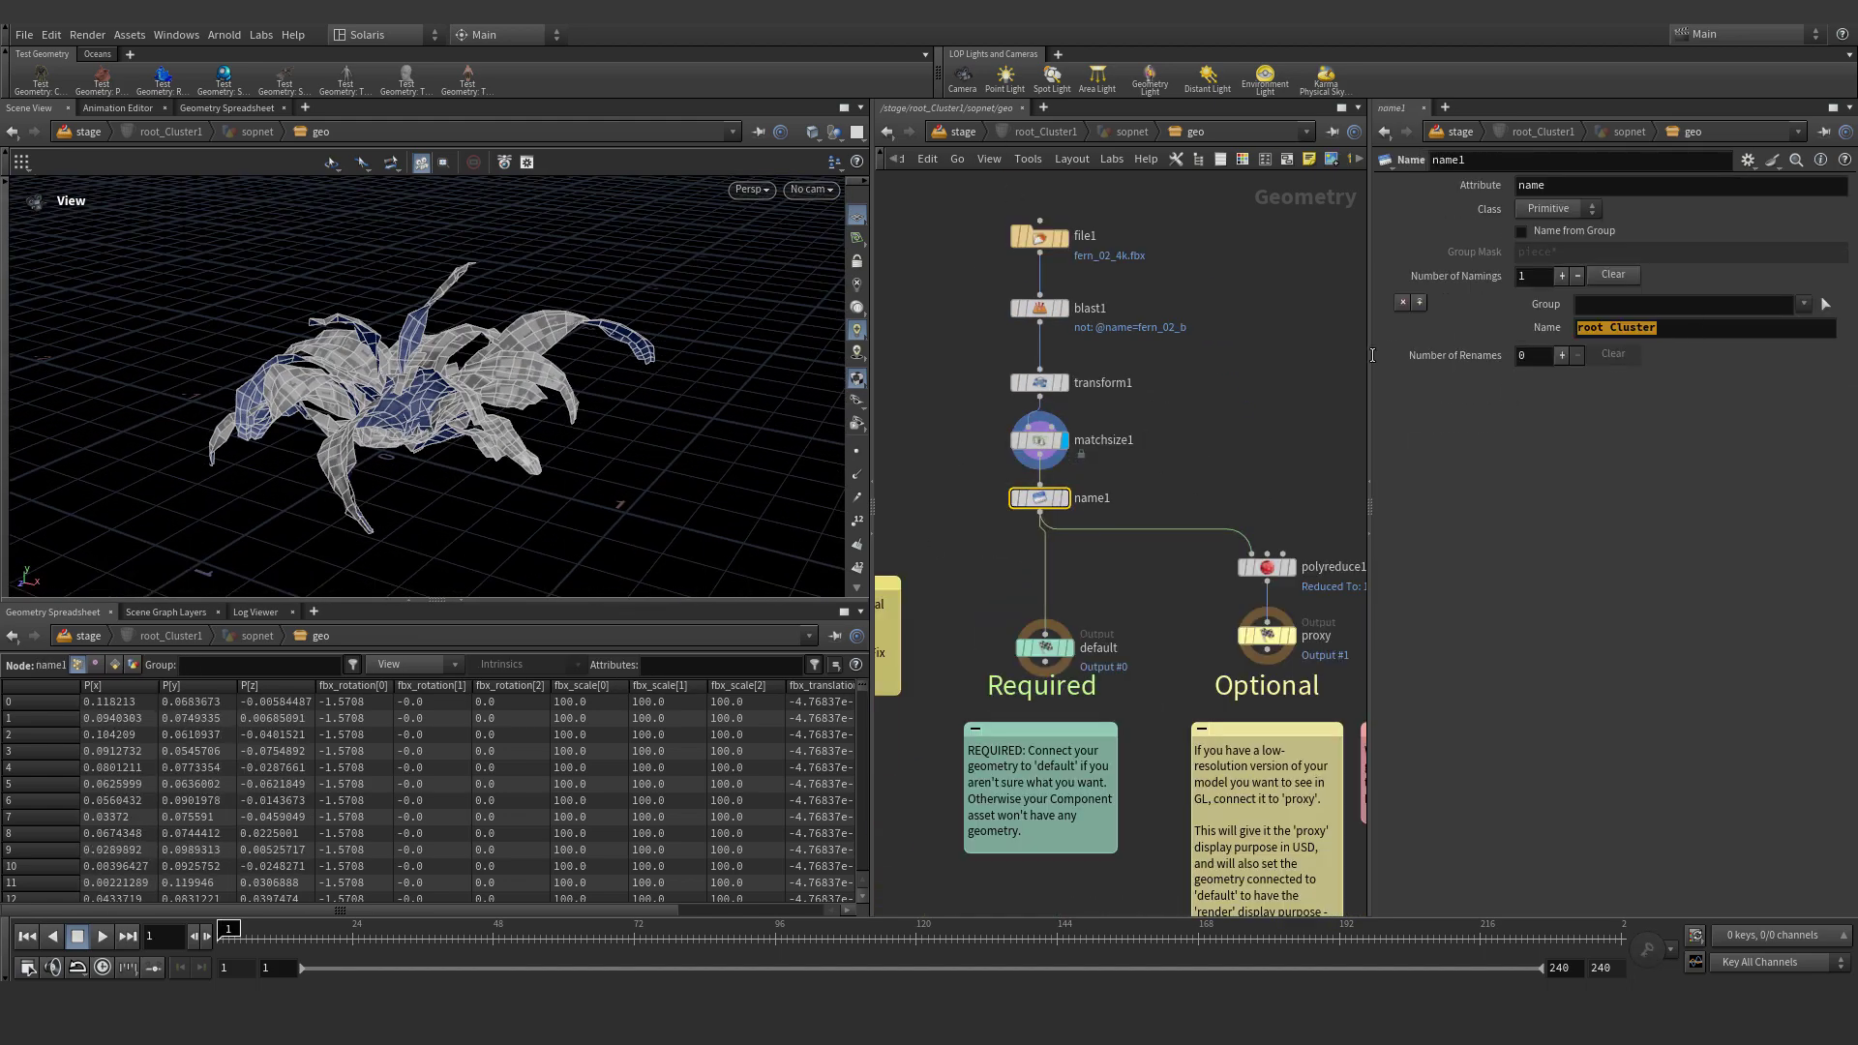
type("fern")
key("Return")
scroll(1003, 527, "up", 2)
middle_click_drag(1273, 533, 1246, 476)
scroll(478, 387, "up", 2)
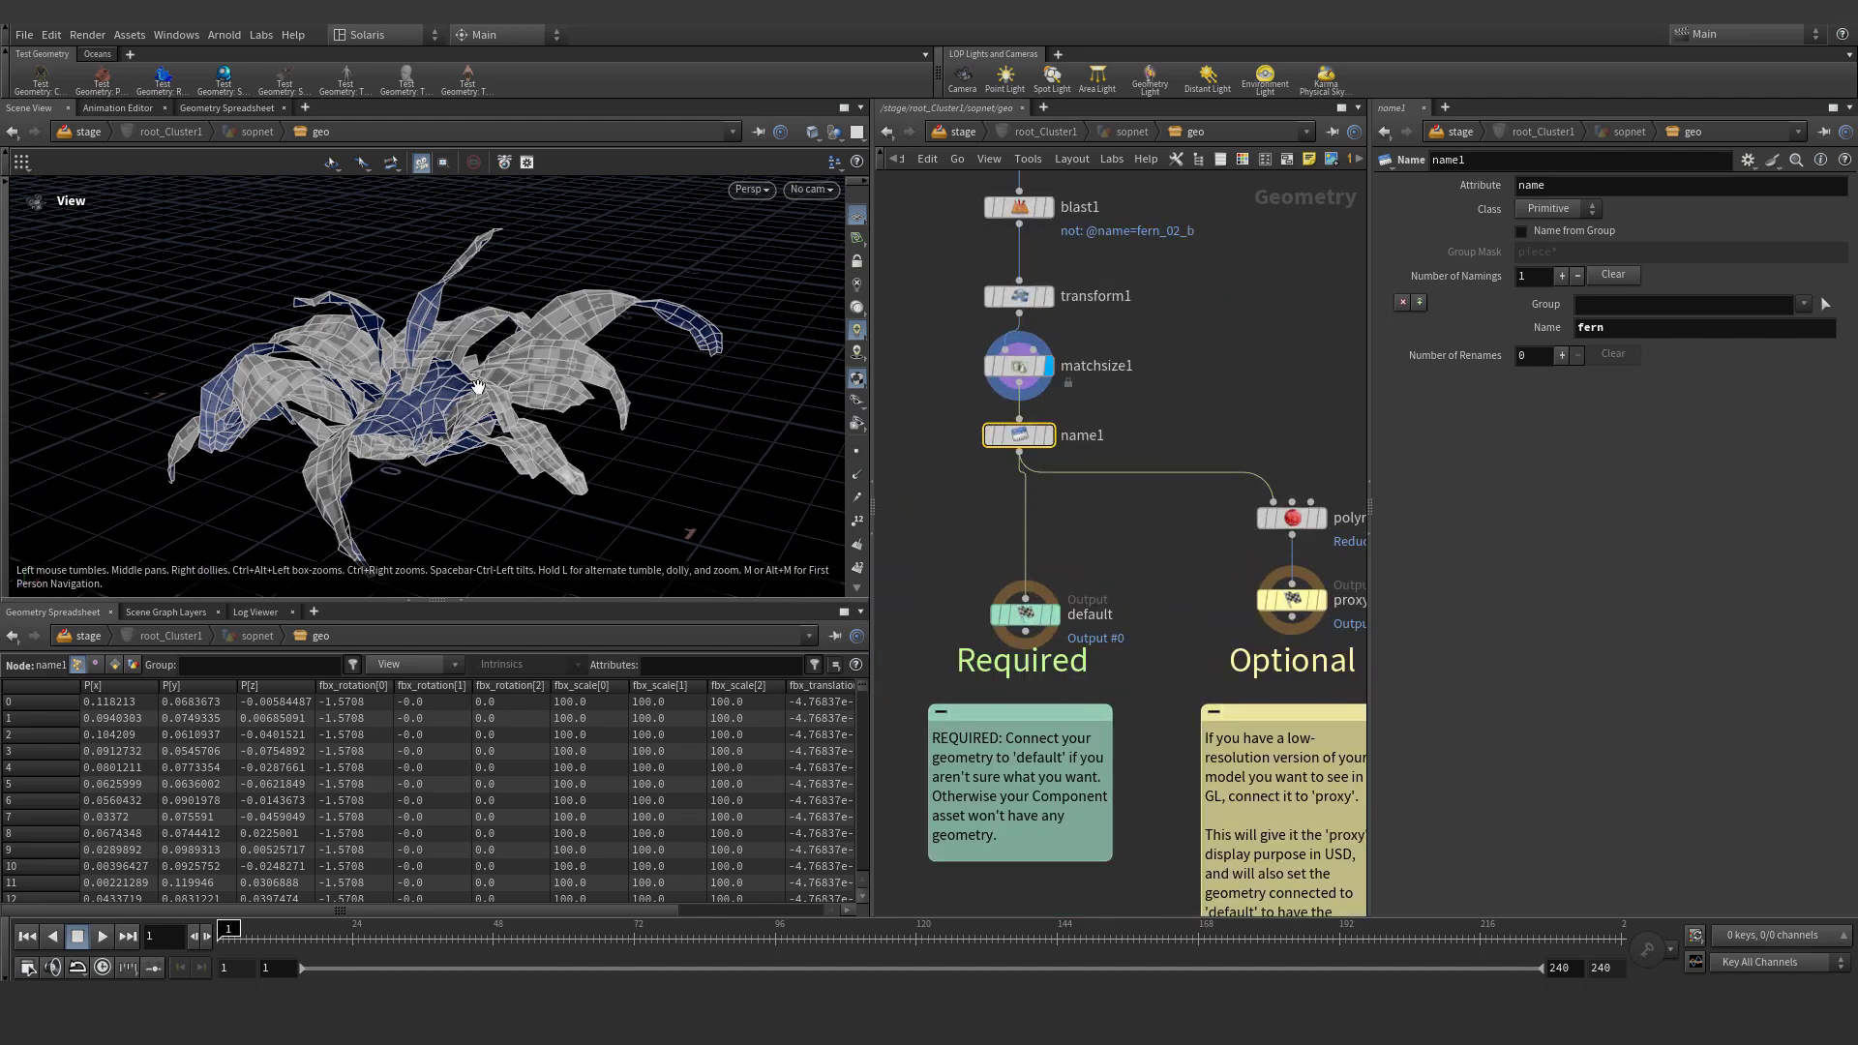
Display the default output node and examine the fern in shaded mode without wireframe
left_click_drag(478, 387, 788, 415)
scroll(1132, 494, "down", 1)
middle_click_drag(1132, 495, 1086, 492)
left_click(1013, 591)
key("shift+w")
left_click_drag(484, 363, 360, 406)
scroll(567, 336, "down", 3)
left_click_drag(603, 305, 620, 338)
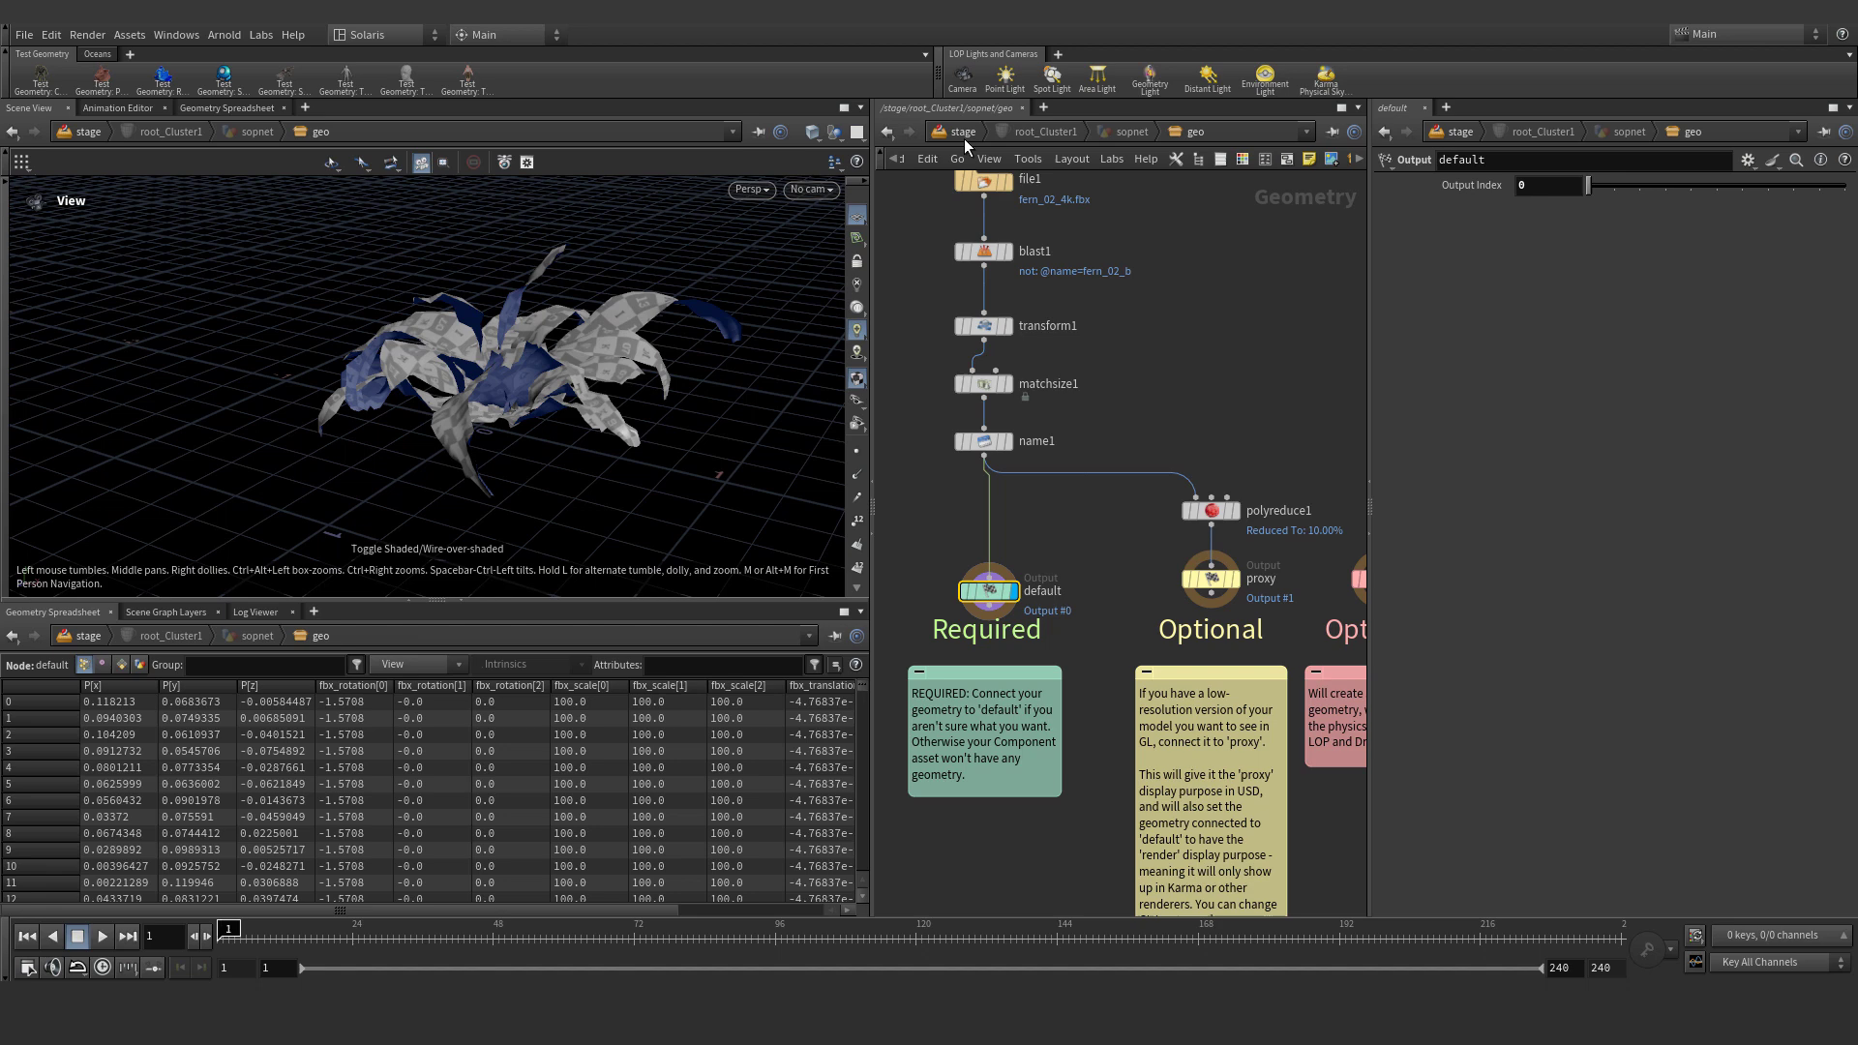
Back at the stage level, rename root_Cluster_mat1 to fern_mat and display the root_Cluster1 component geometry
left_click(963, 132)
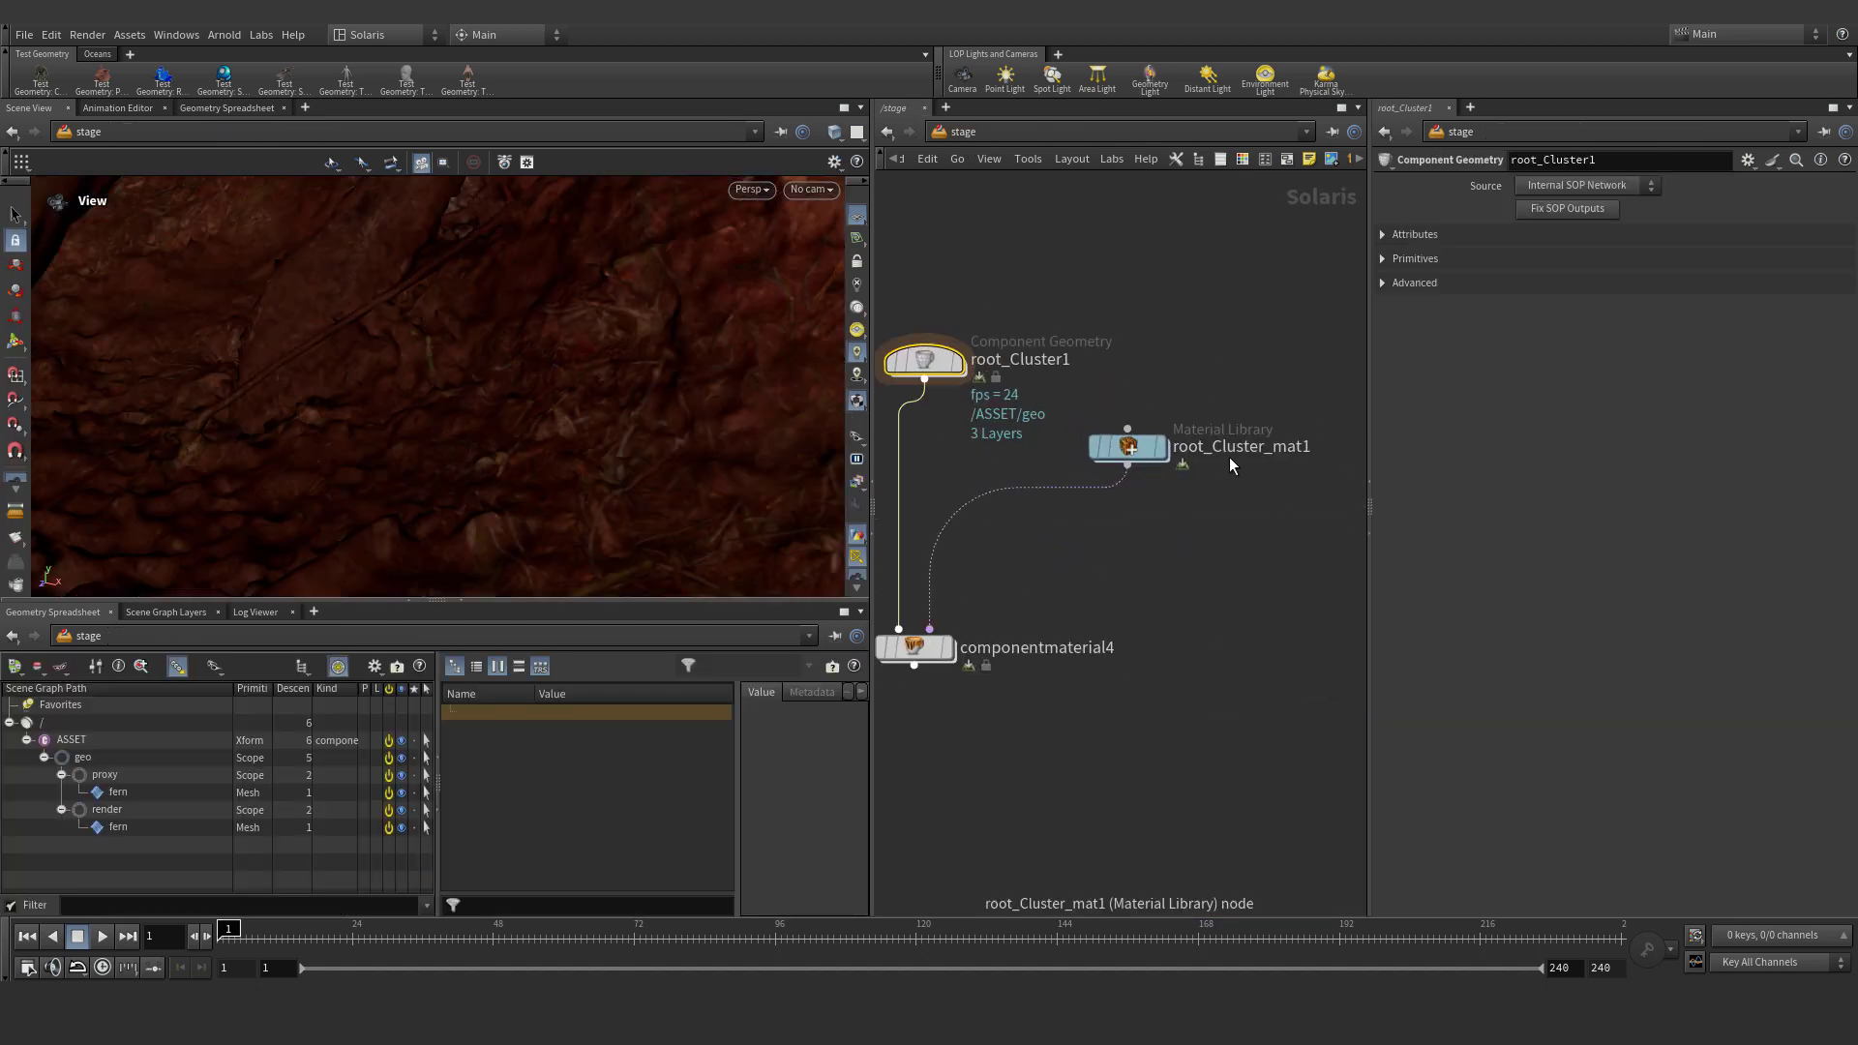
key("Return")
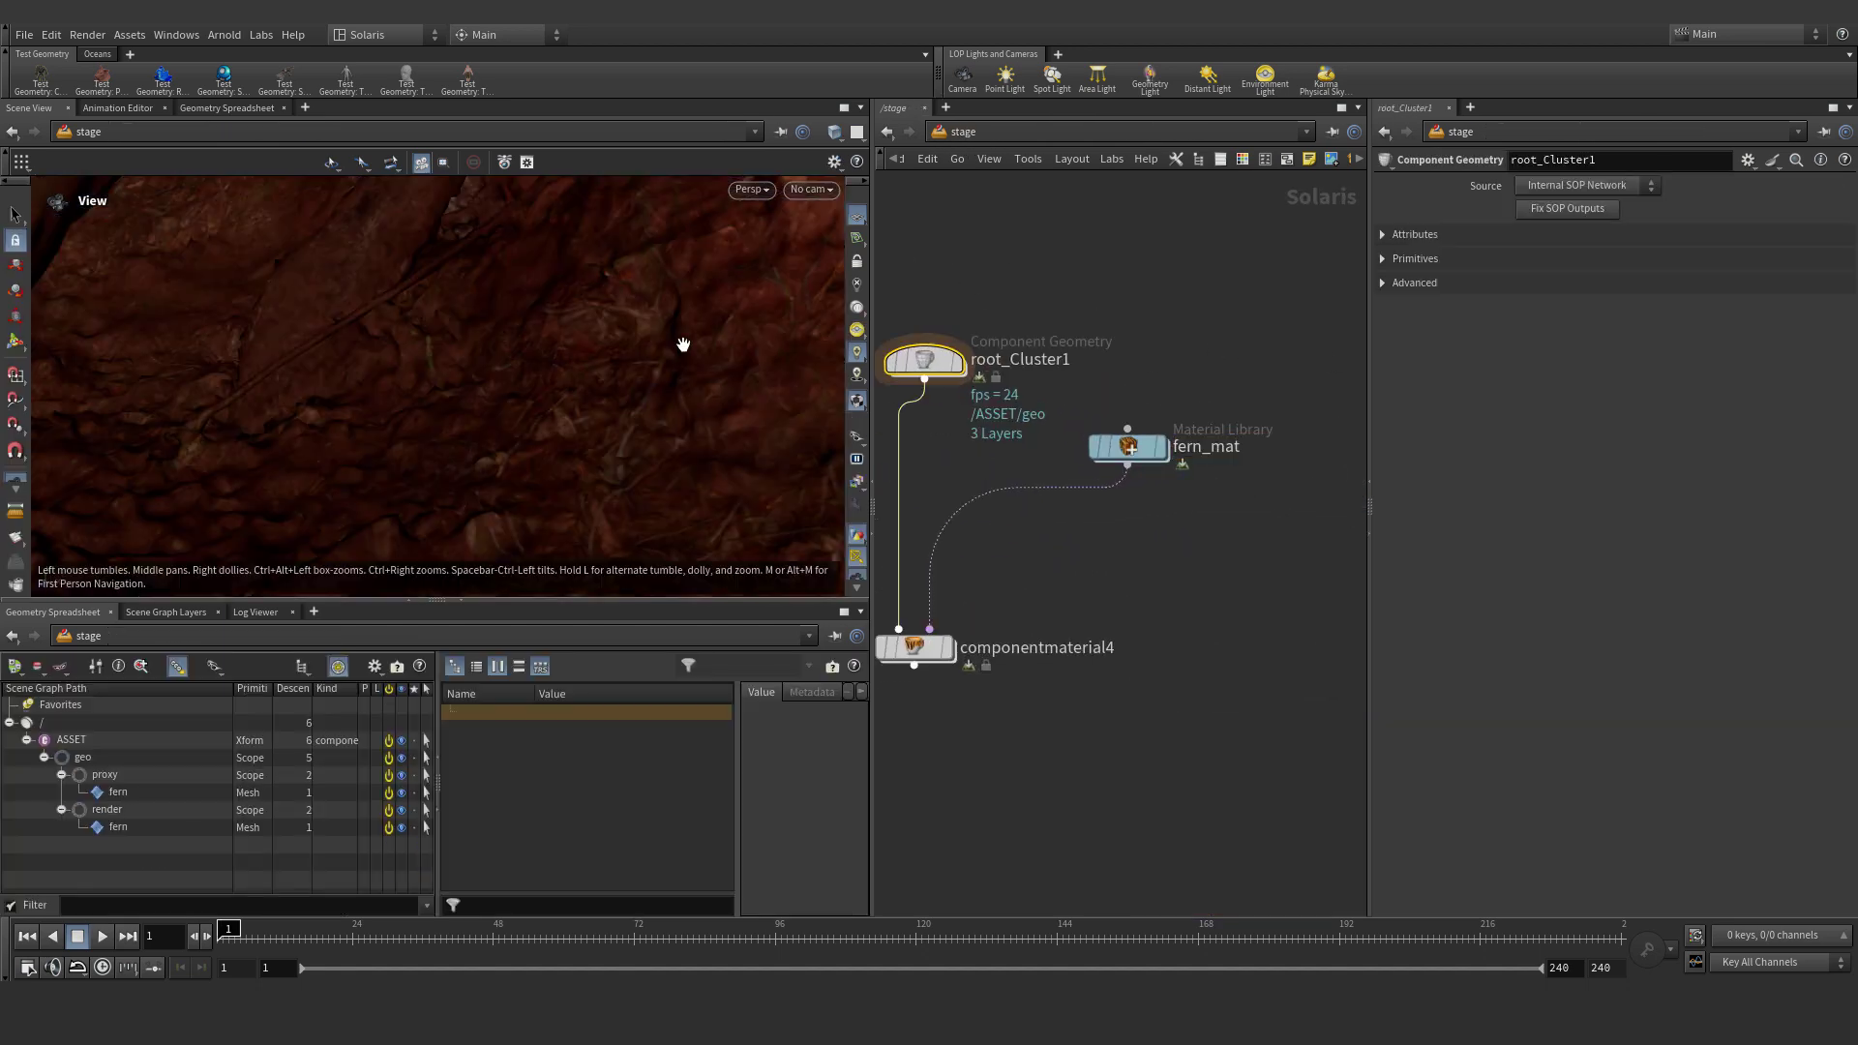
scroll(684, 345, "down", 3)
left_click(958, 361)
left_click_drag(806, 369, 436, 423)
scroll(435, 422, "up", 5)
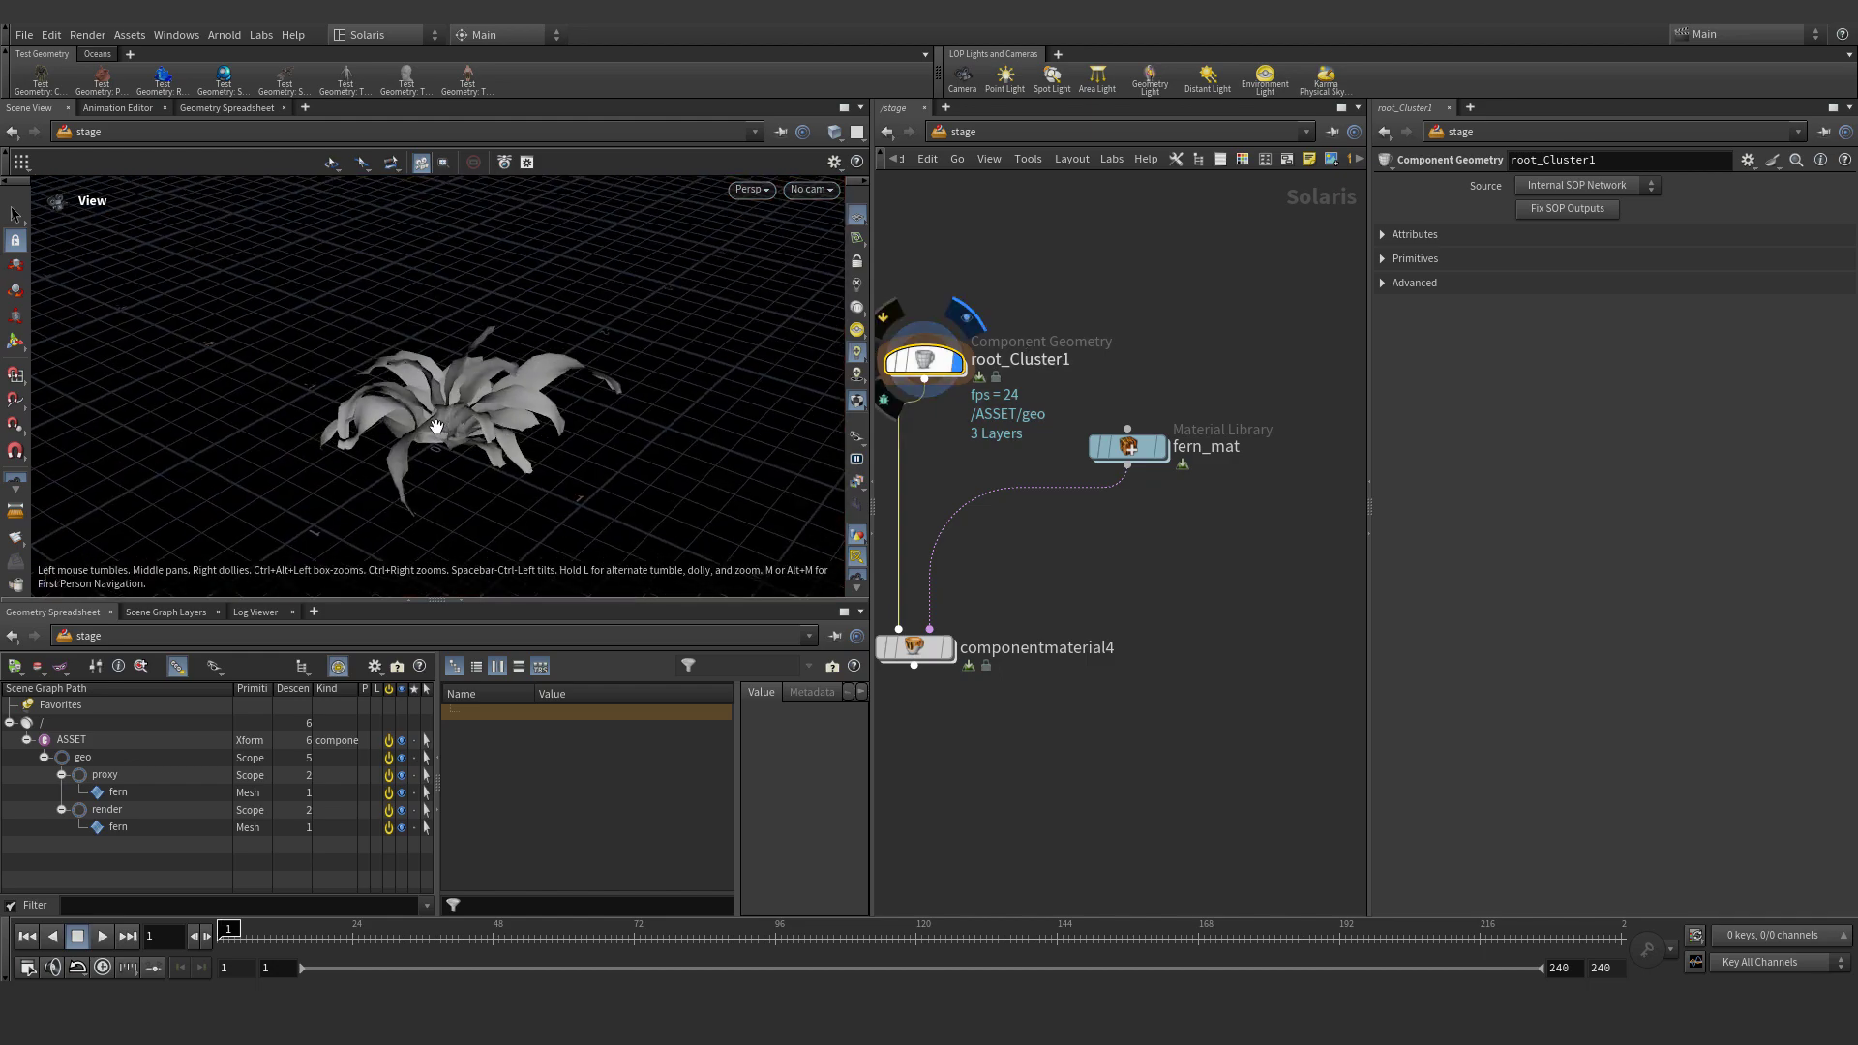
Inside fern_mat's wooden_stool_Mat material, load the fern diffuse texture fern_02_diff_4k.jpg in mtlximage1
double_click(1128, 447)
double_click(1120, 537)
middle_click_drag(1113, 522, 1039, 449)
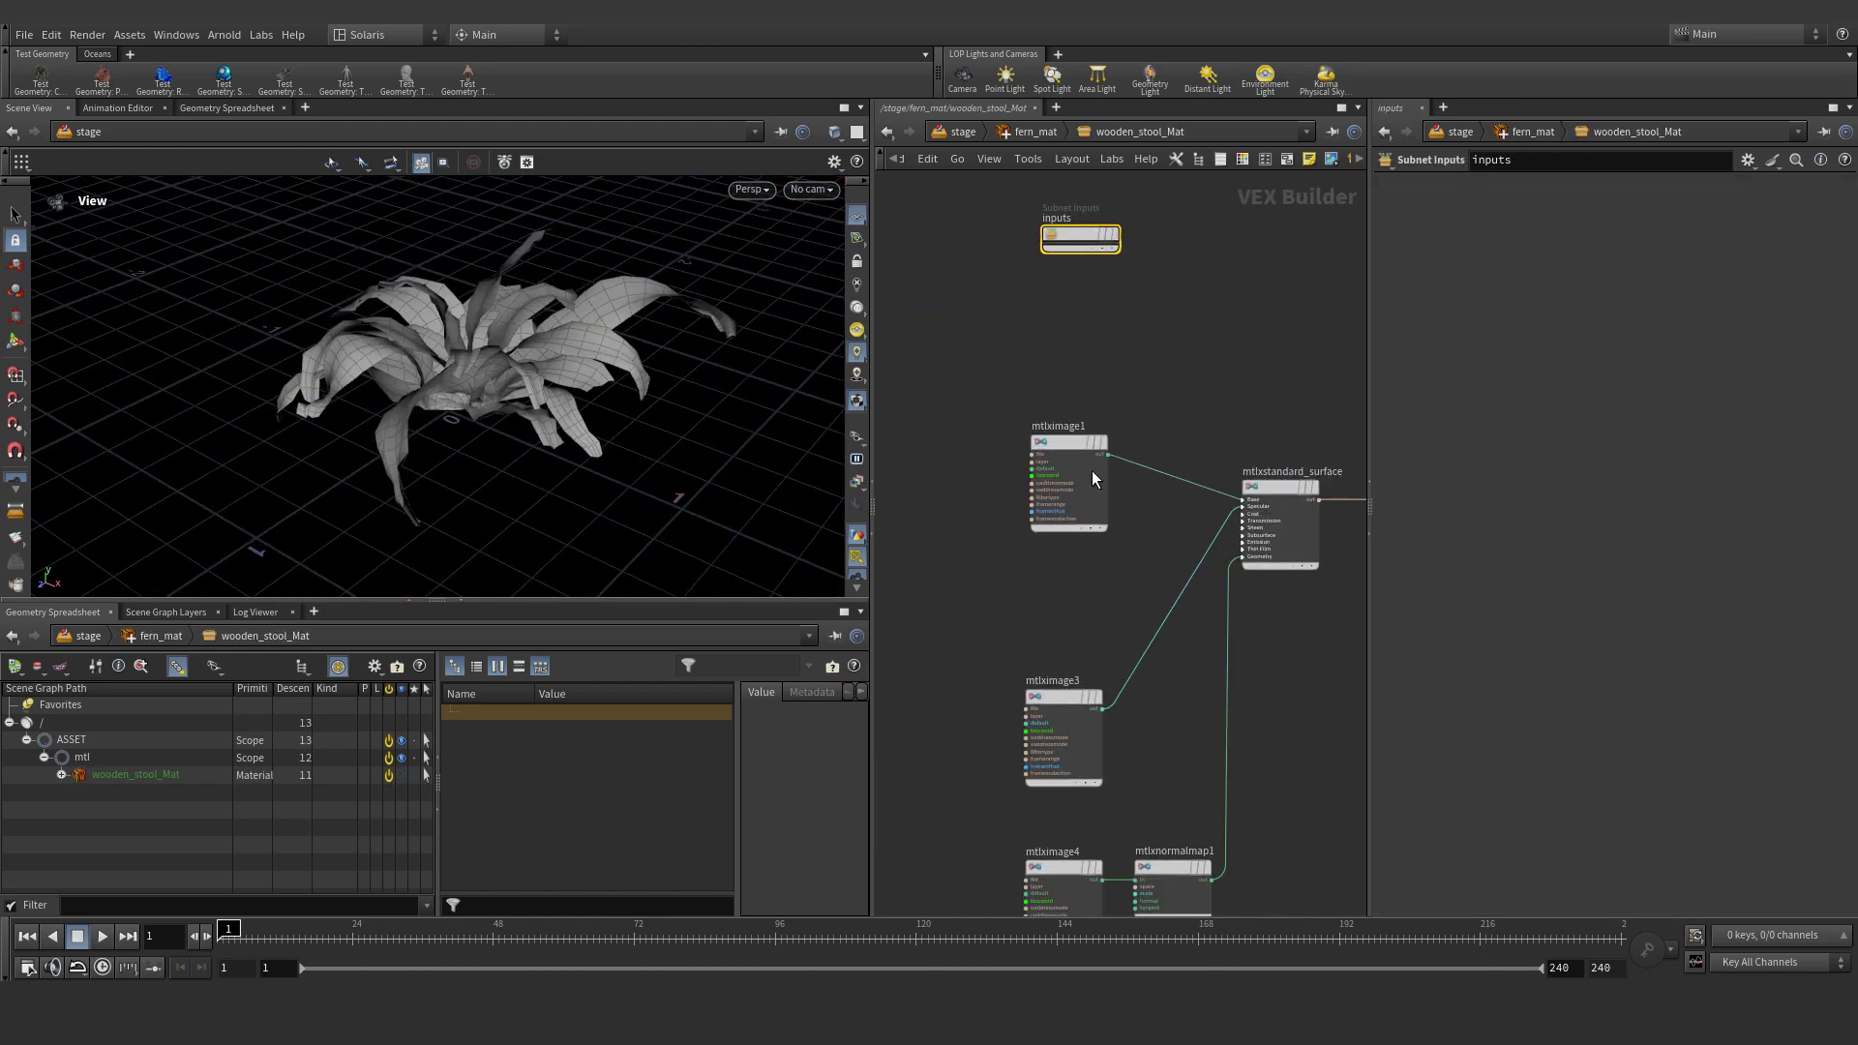
left_click(1069, 445)
left_click(1815, 210)
key("Escape")
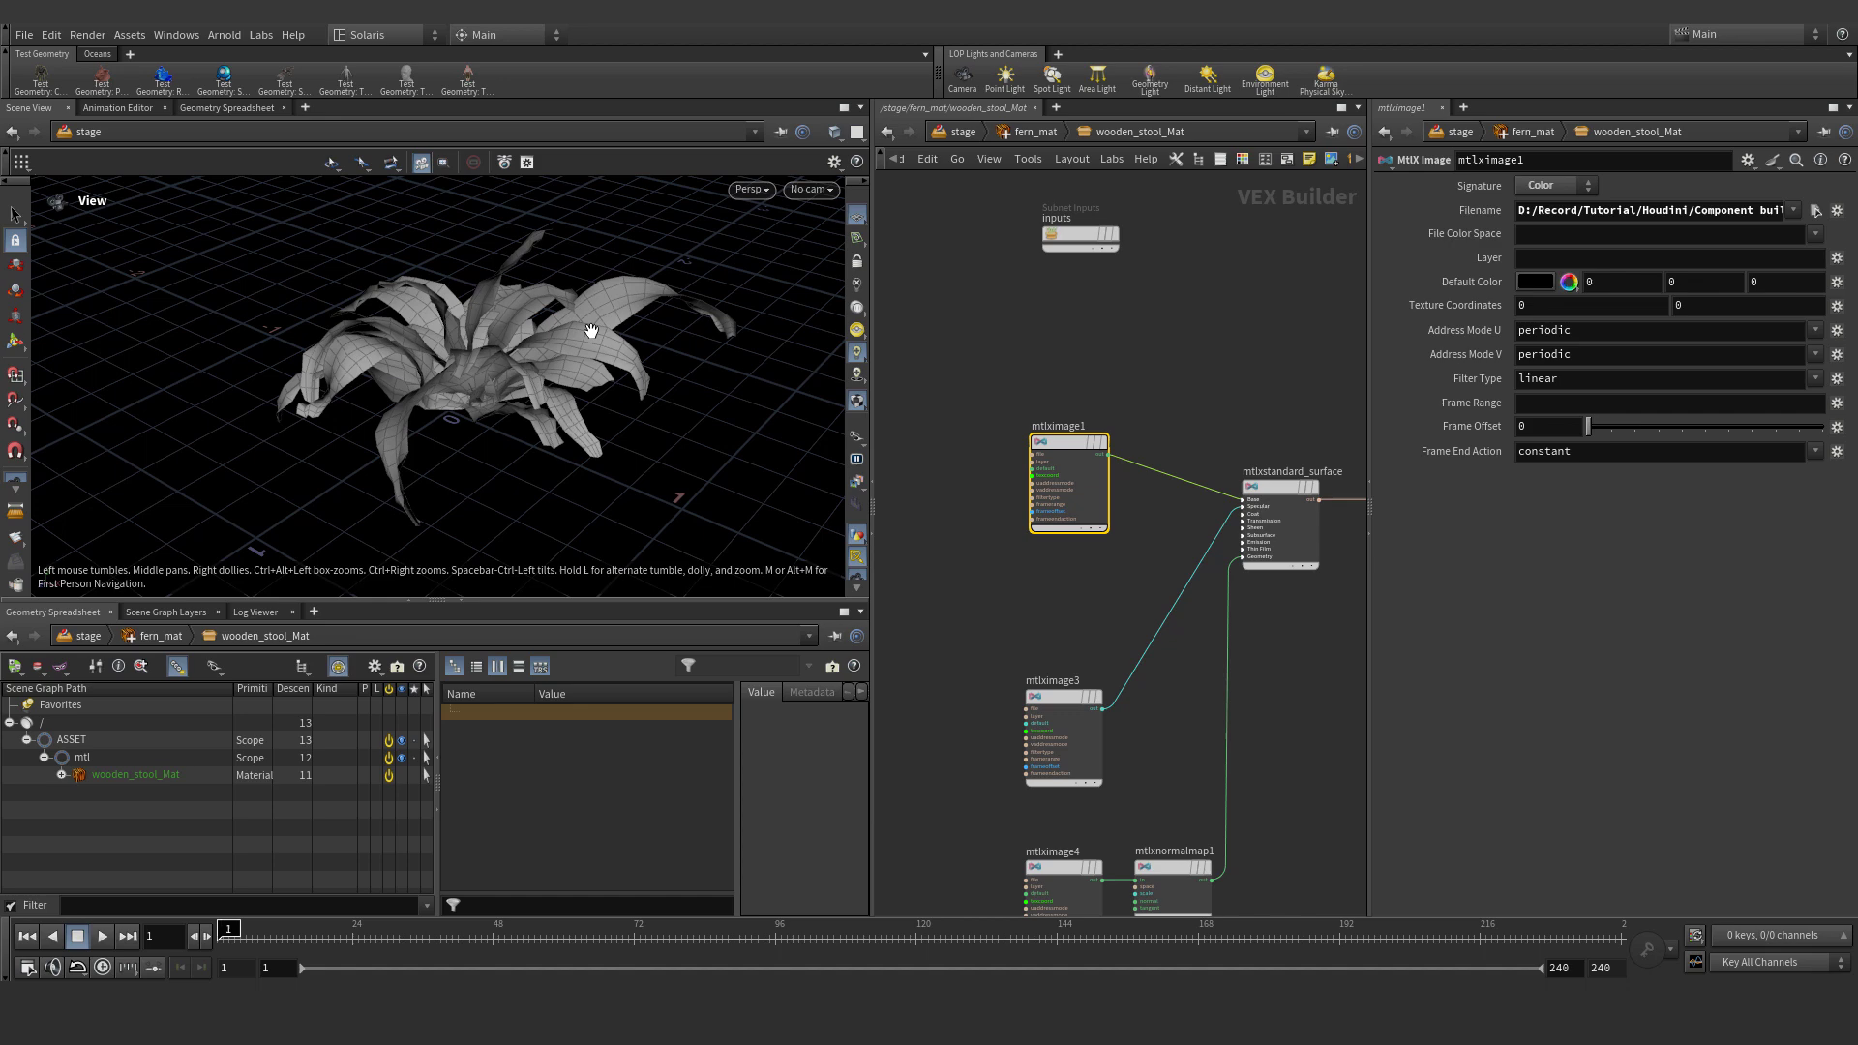
Return to the stage level and display componentmaterial4 to view the textured fern
scroll(588, 327, "up", 2)
left_click(967, 138)
left_click(948, 647)
mouse_move(524, 364)
left_mouse_down()
mouse_move(551, 386)
mouse_move(729, 315)
mouse_move(551, 369)
left_mouse_up()
Load the fern roughness texture fern_02_rough_4k.exr in the material's mtlximage3 node
left_click(1034, 569)
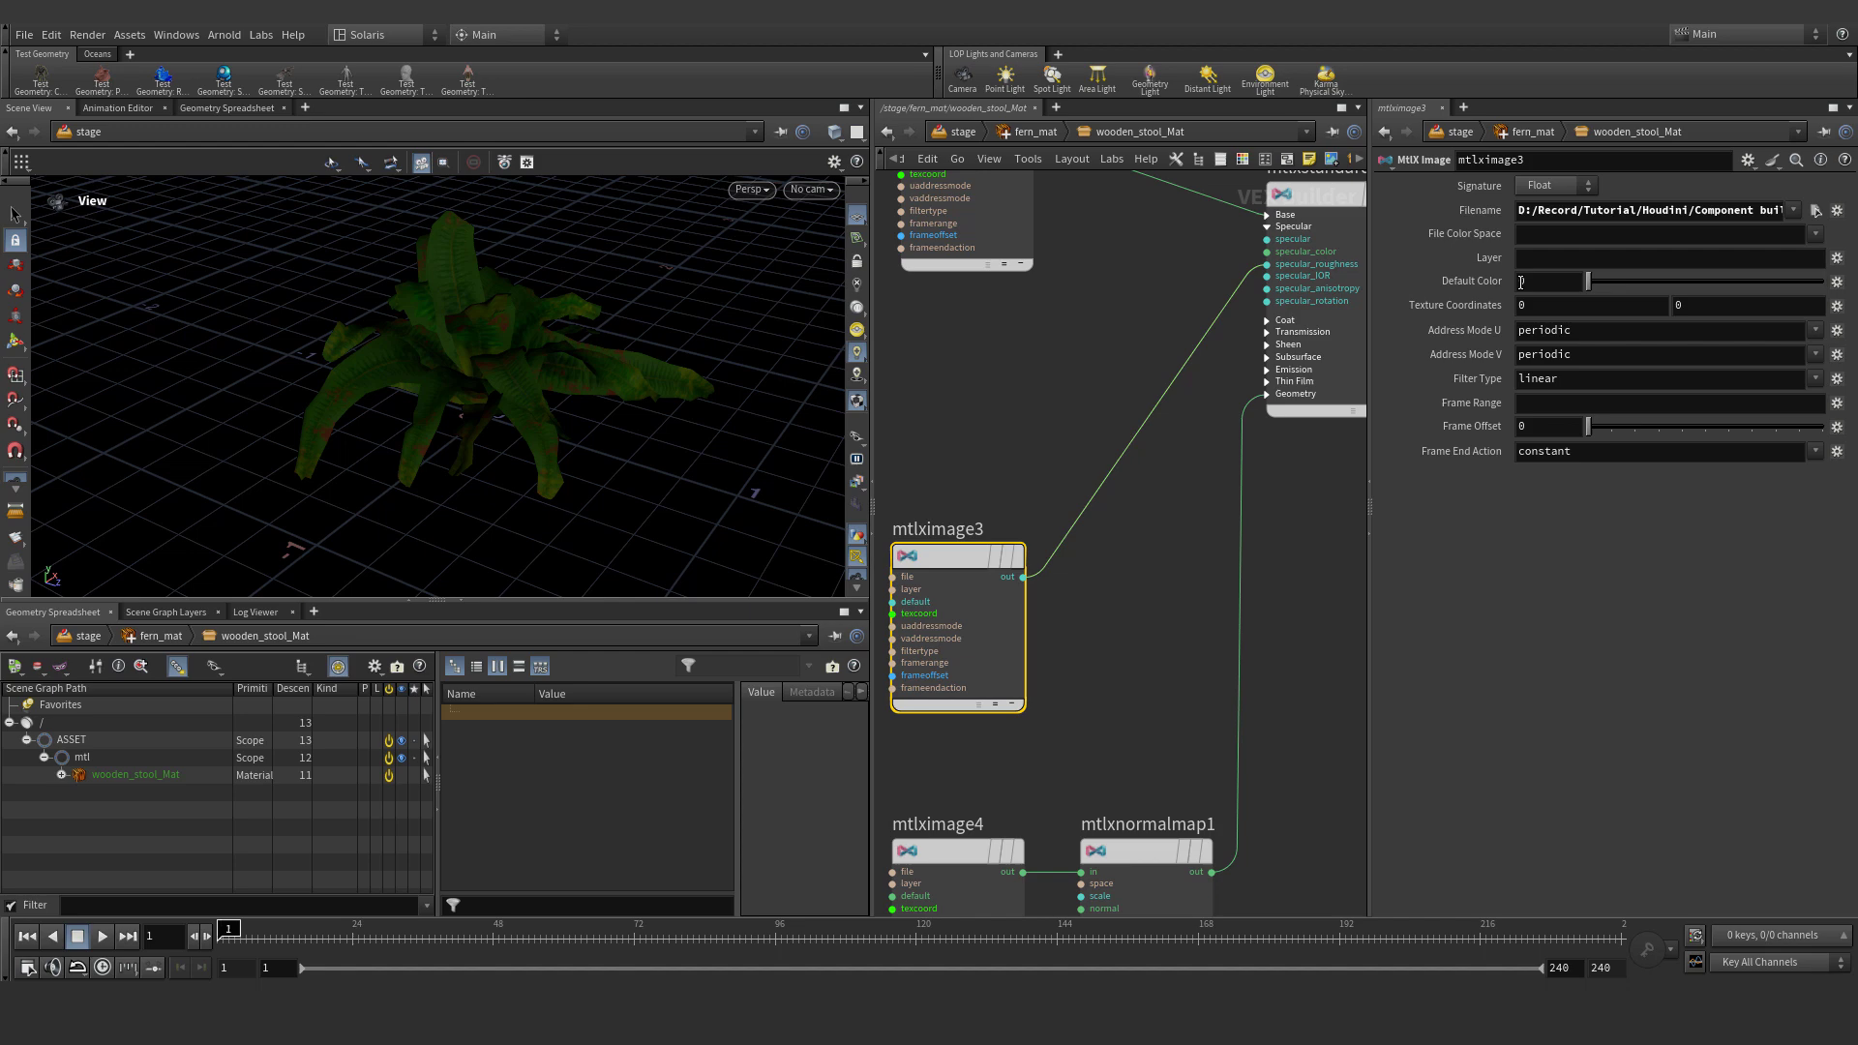
scroll(1262, 372, "down", 2)
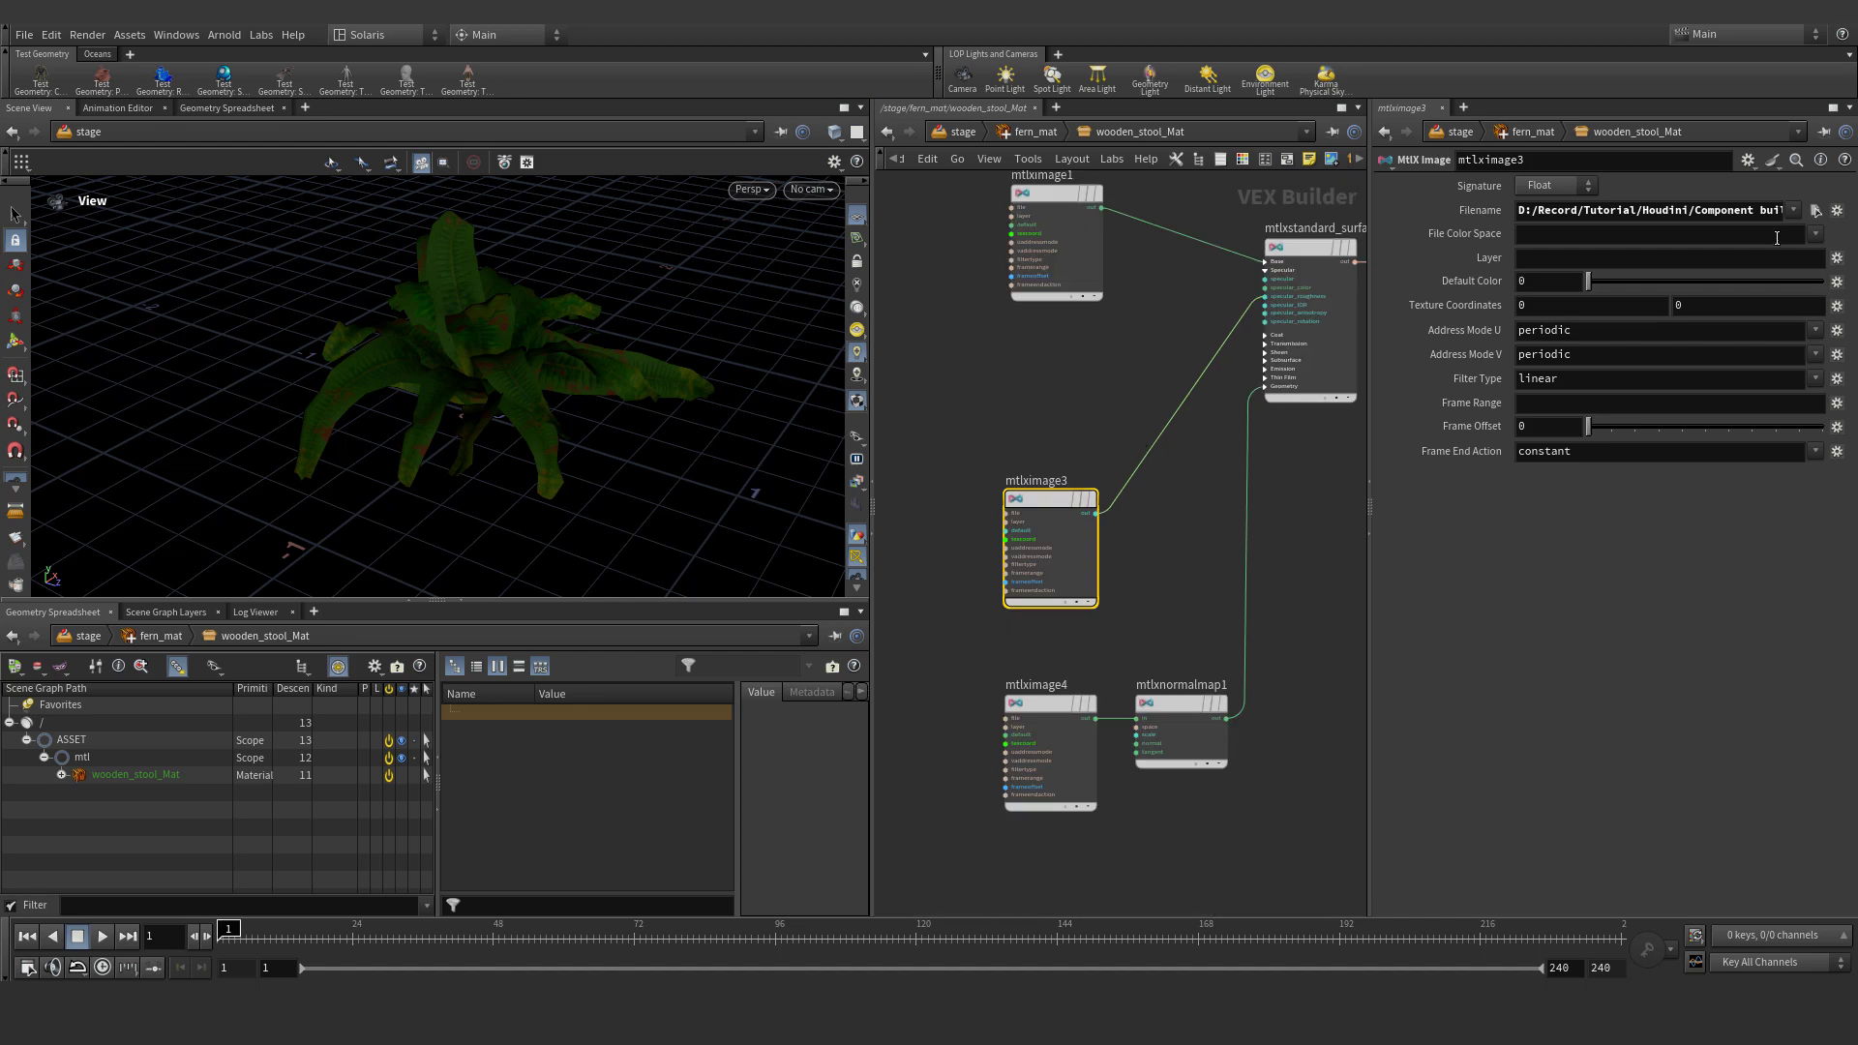
left_click(1815, 210)
left_click(1192, 146)
scroll(1134, 591, "down", 2)
middle_click_drag(1134, 591, 1130, 532)
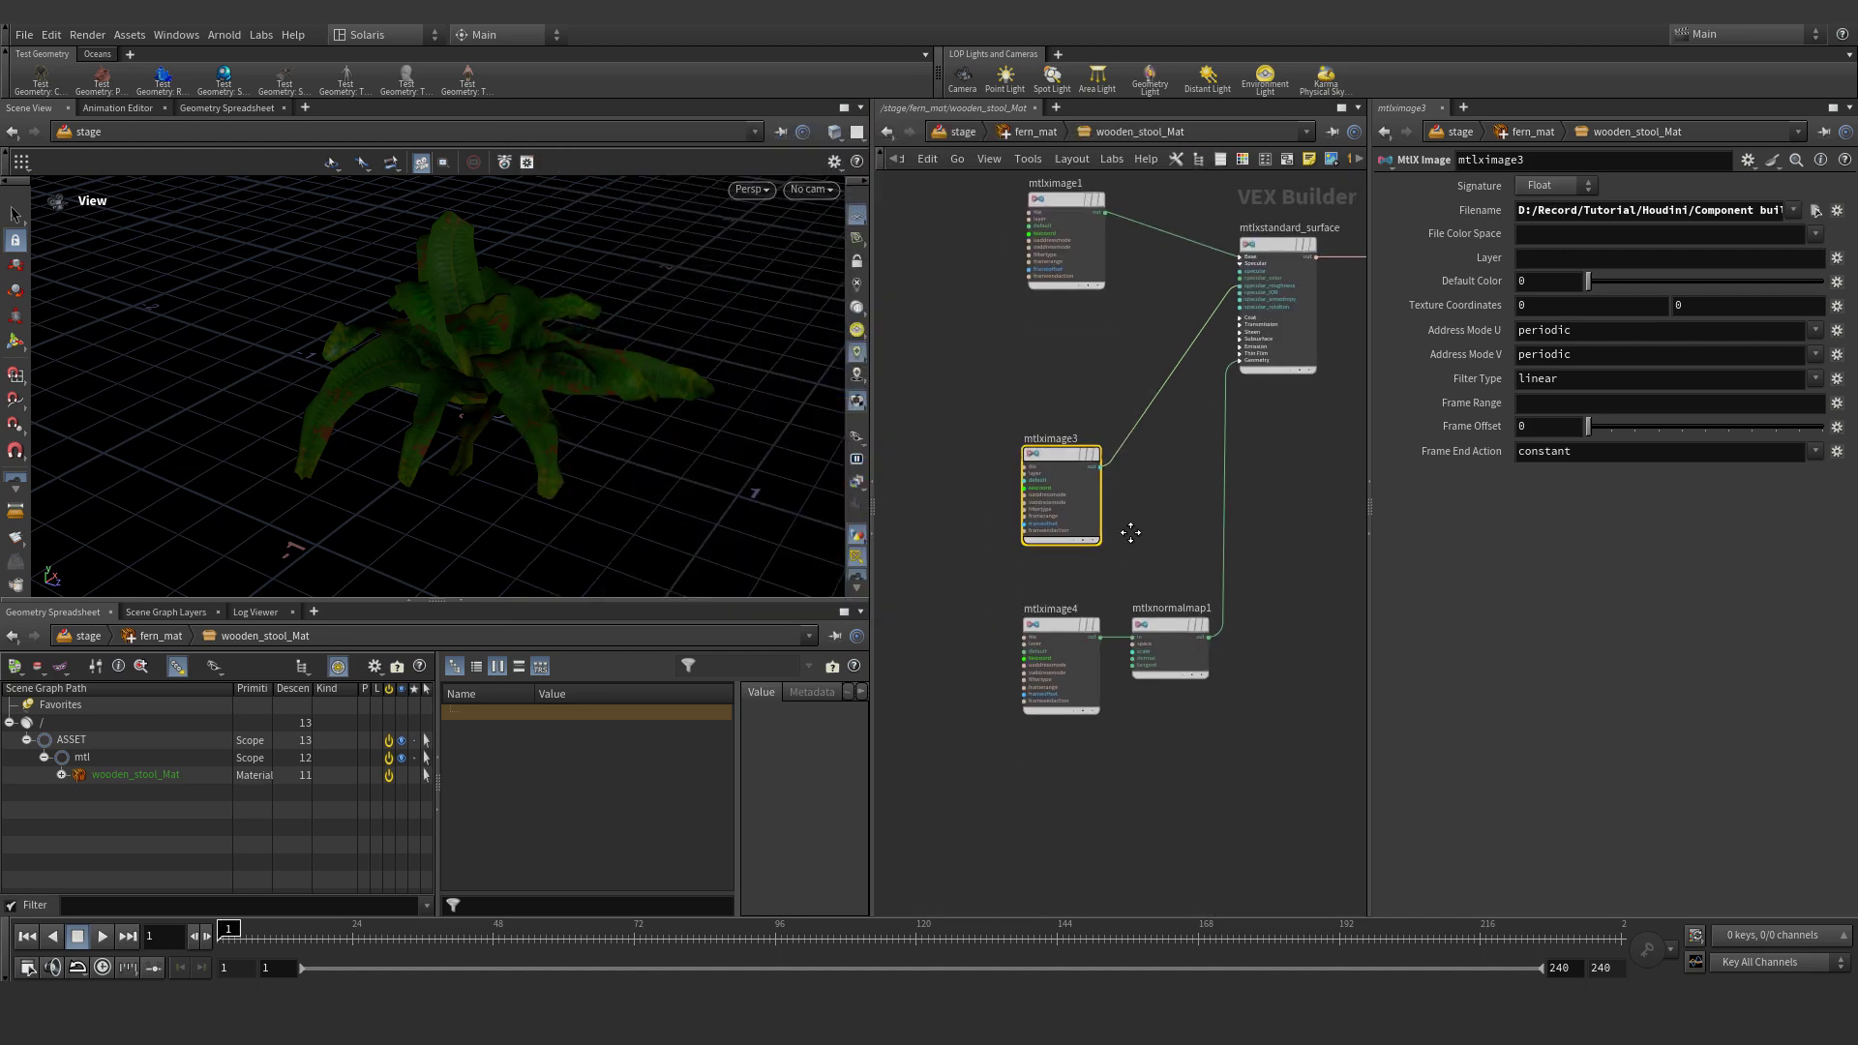
Load the normal map fern_02_nor_gl_4k.exr in the mtlximage4 node
left_click(1084, 627)
left_click(1815, 211)
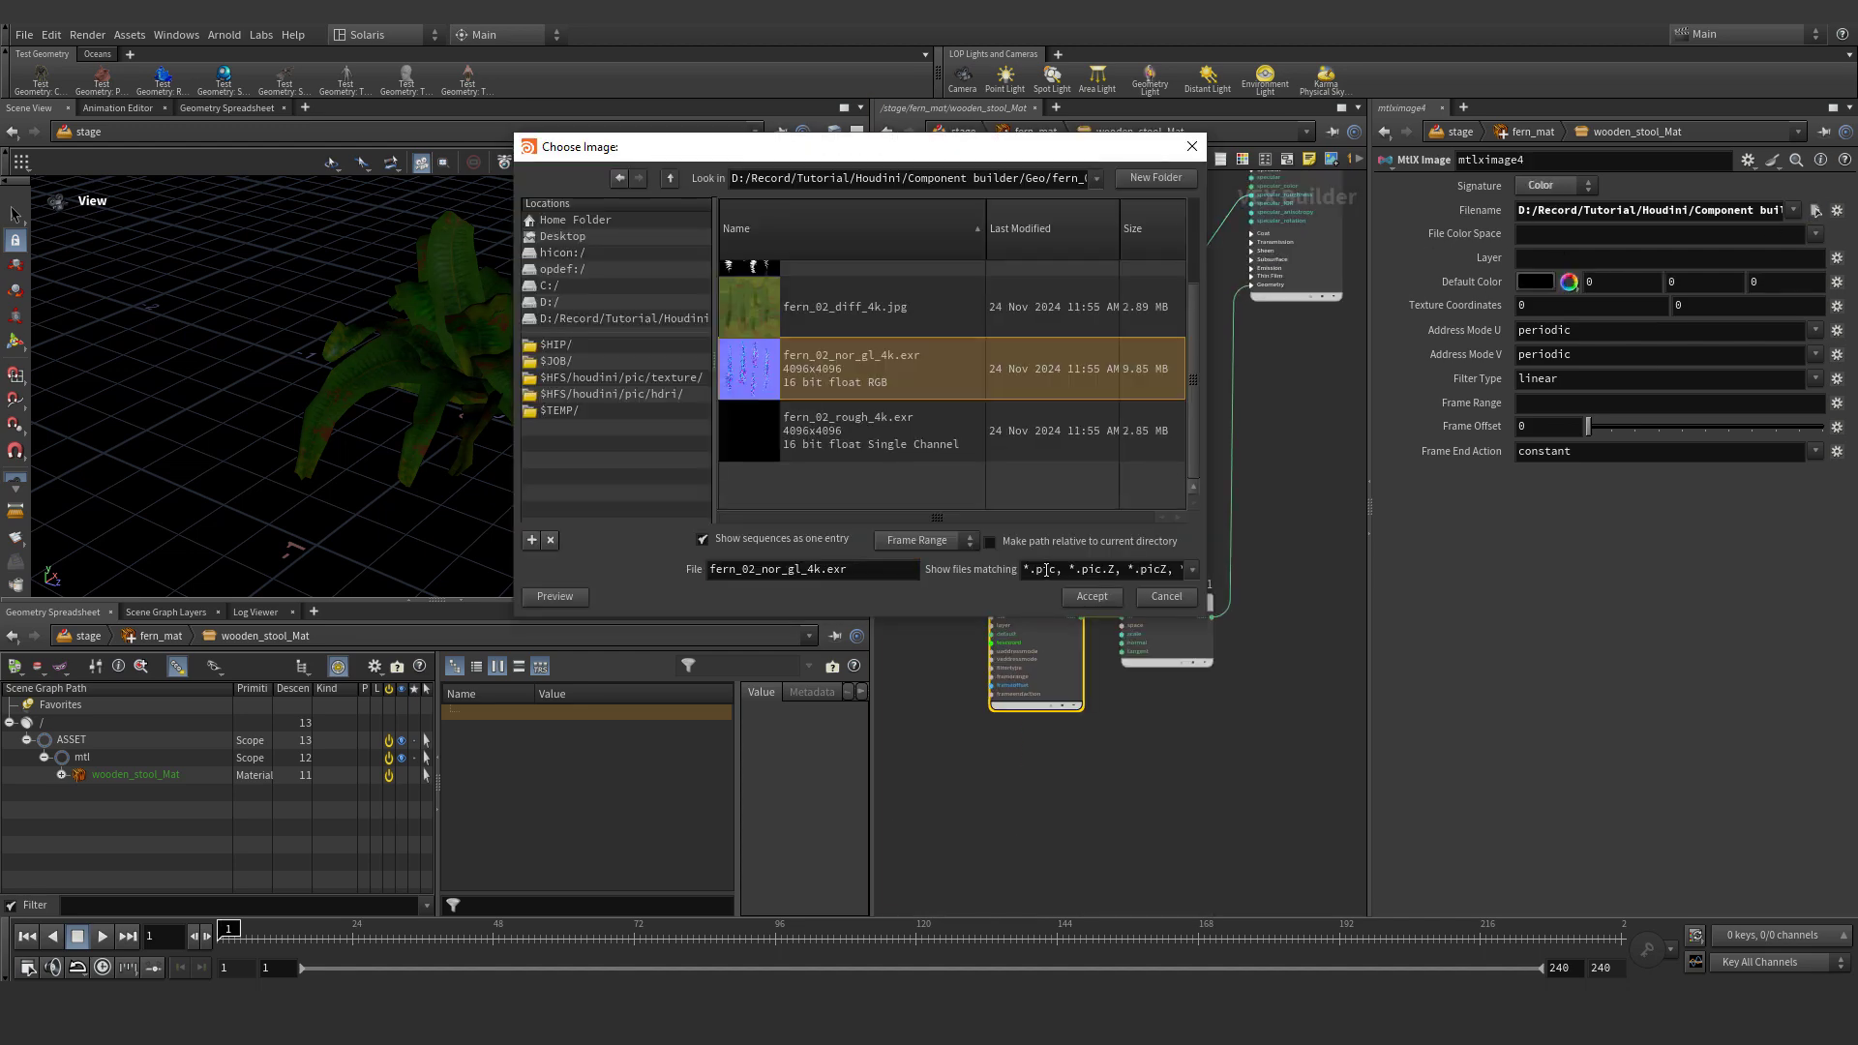
scroll(943, 457, "up", 3)
scroll(942, 457, "down", 3)
left_click(1093, 597)
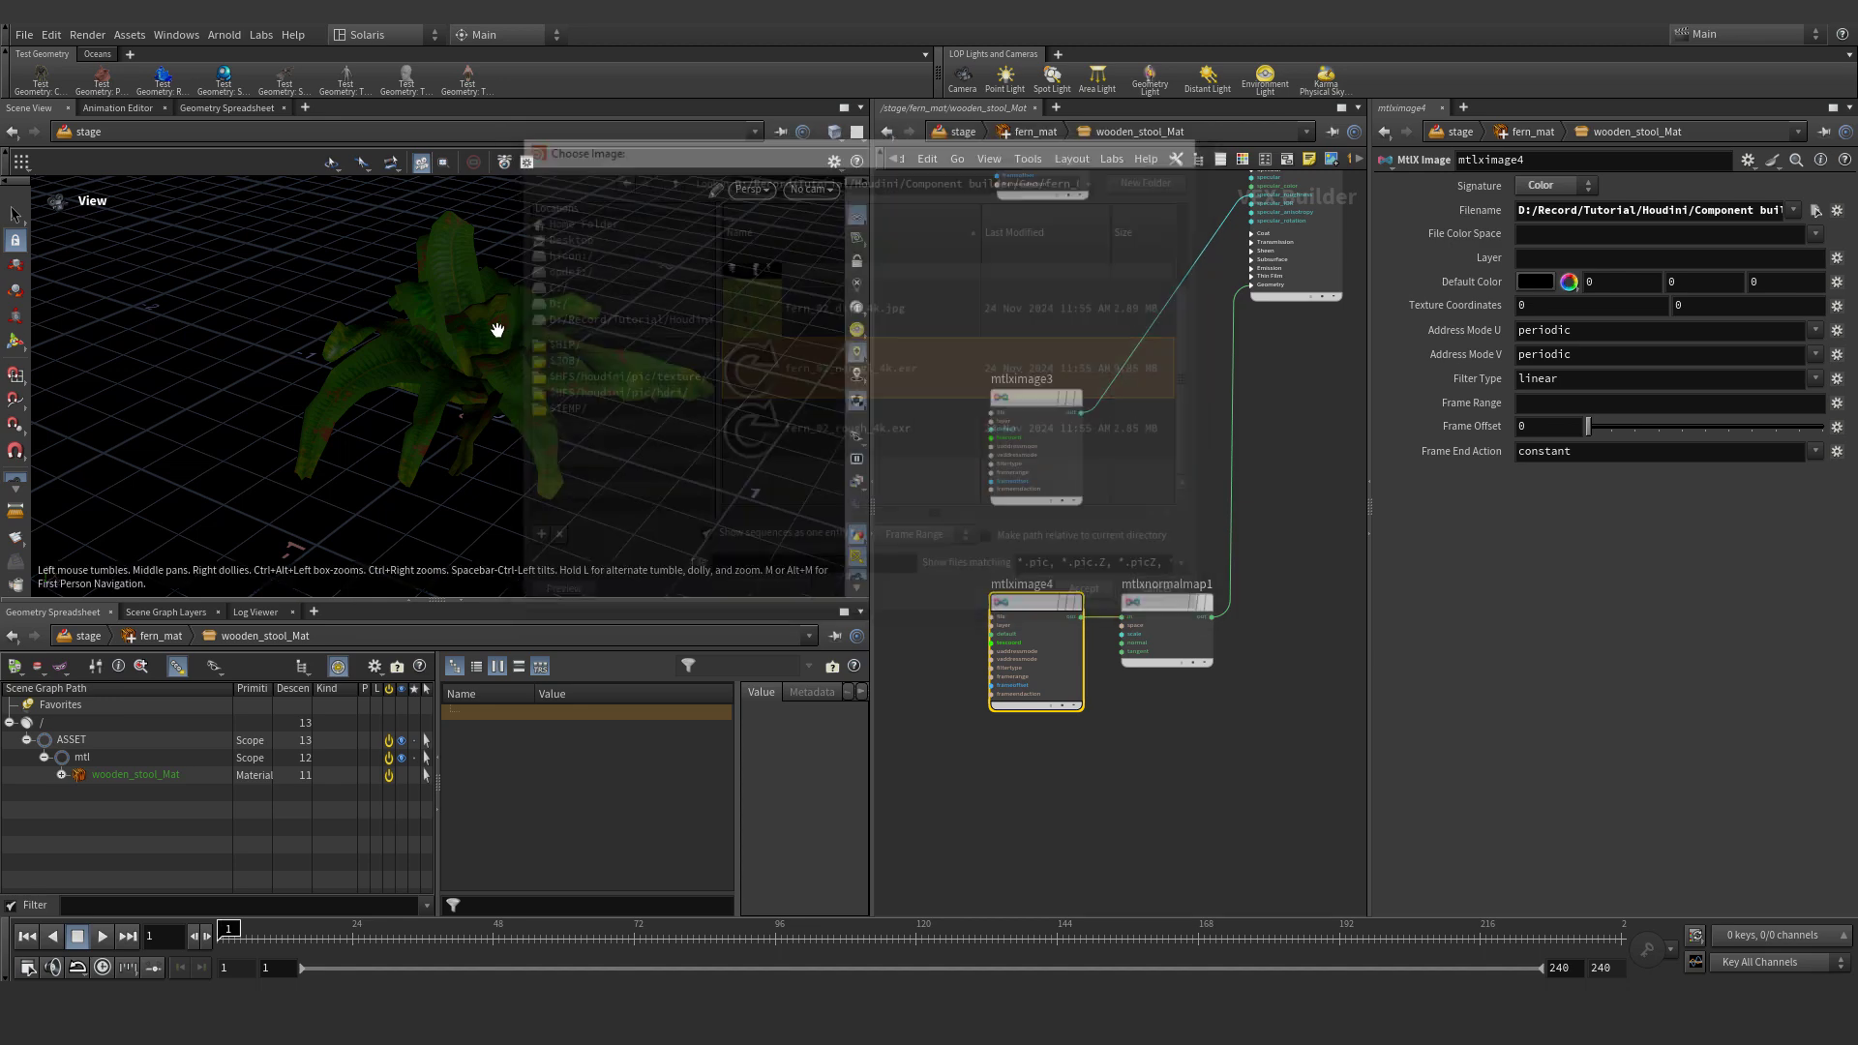
Duplicate mtlximage3 and choose another fern texture file for the copy
scroll(497, 330, "up", 3)
scroll(1038, 271, "down", 2)
middle_click_drag(1038, 270, 1097, 445)
left_click_drag(1103, 565, 995, 468, "alt")
scroll(994, 468, "up", 3)
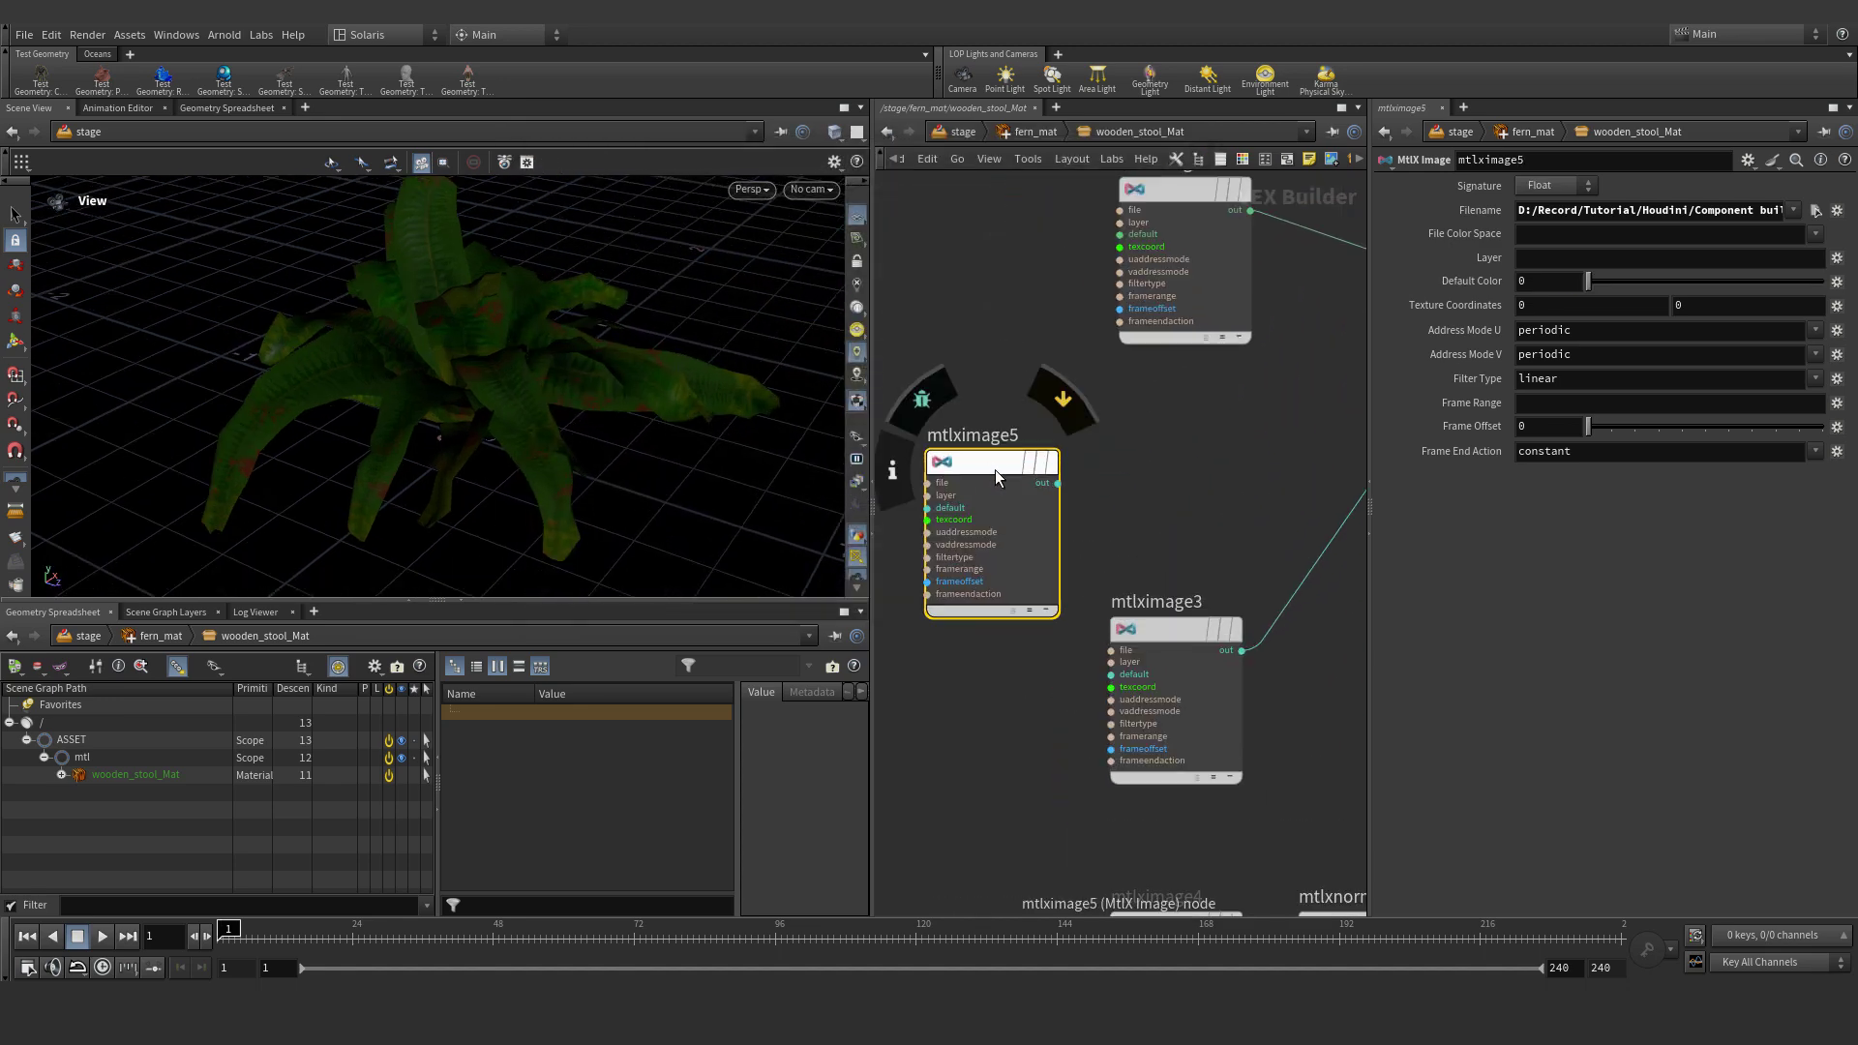
left_click(1815, 210)
double_click(944, 379)
scroll(1040, 445, "up", 2)
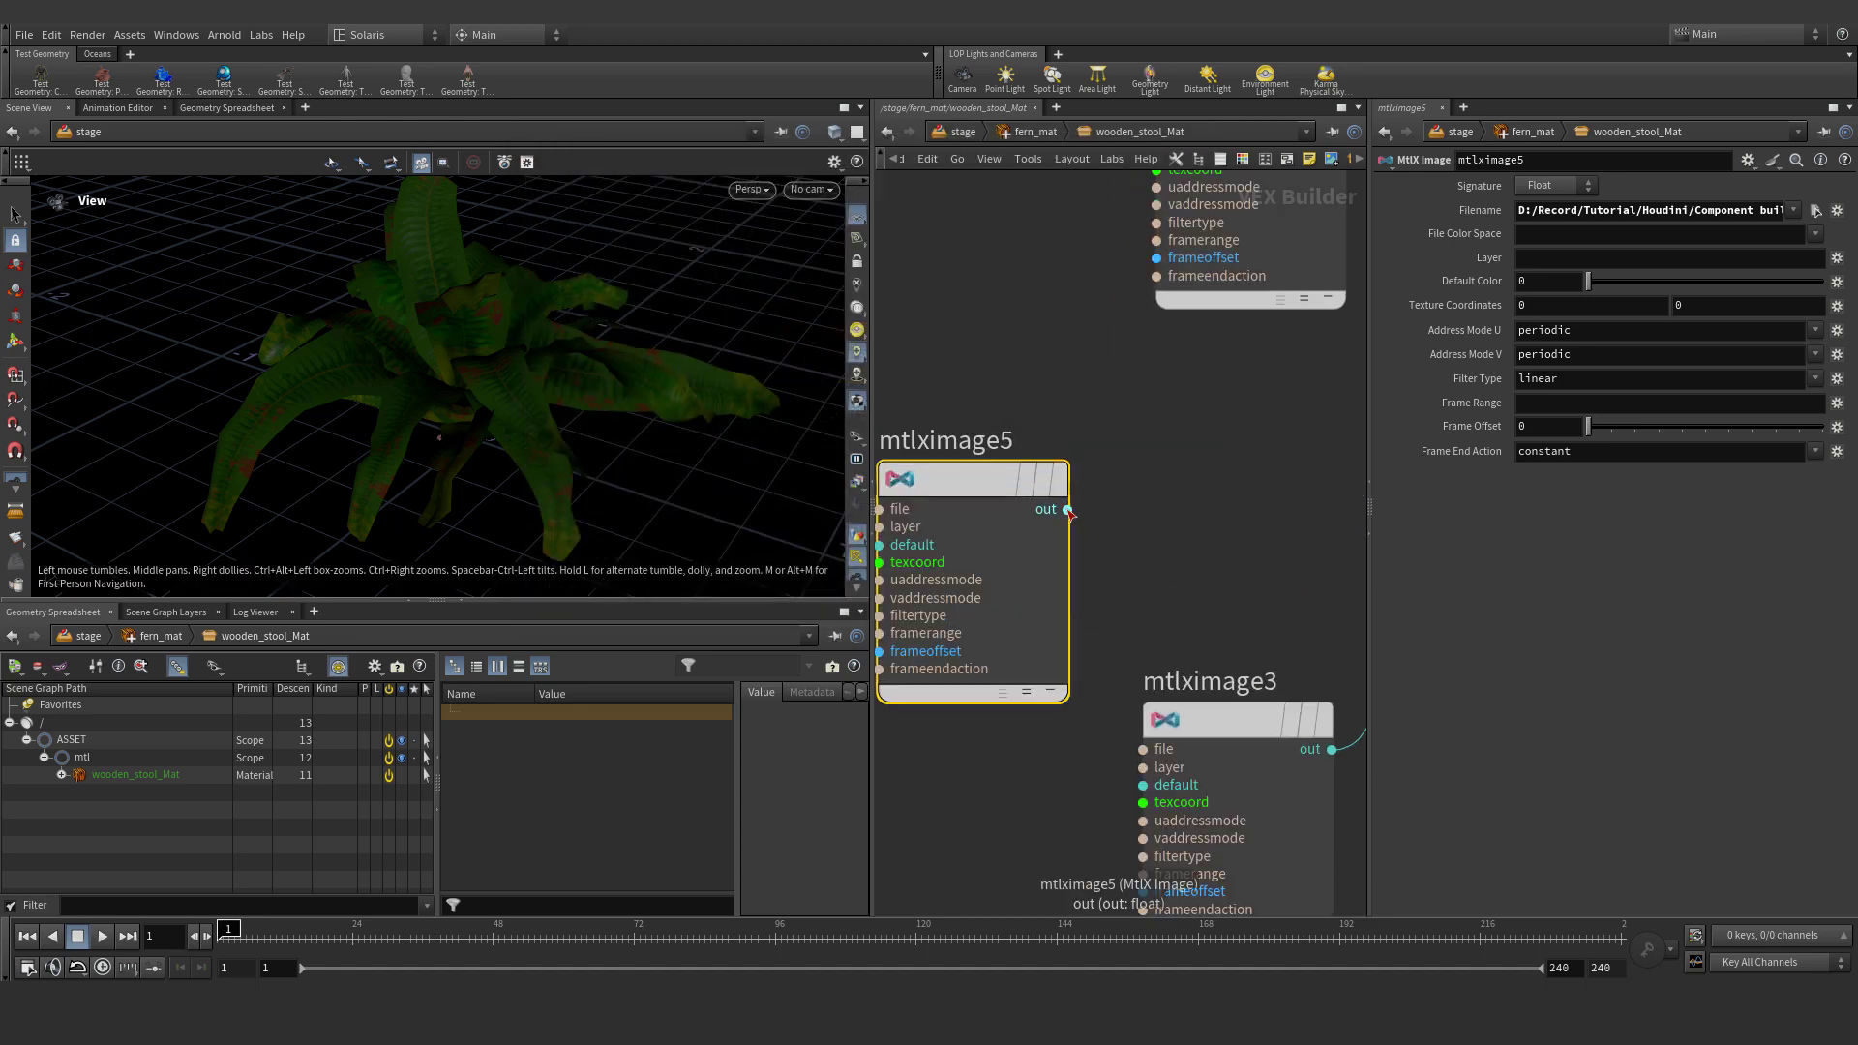
Connect the mtlximage5 output to the opacity input of the fern material's standard surface shader
scroll(1070, 506, "down", 2)
middle_click_drag(1355, 455, 1135, 447)
left_click(1201, 469)
scroll(1208, 525, "up", 2)
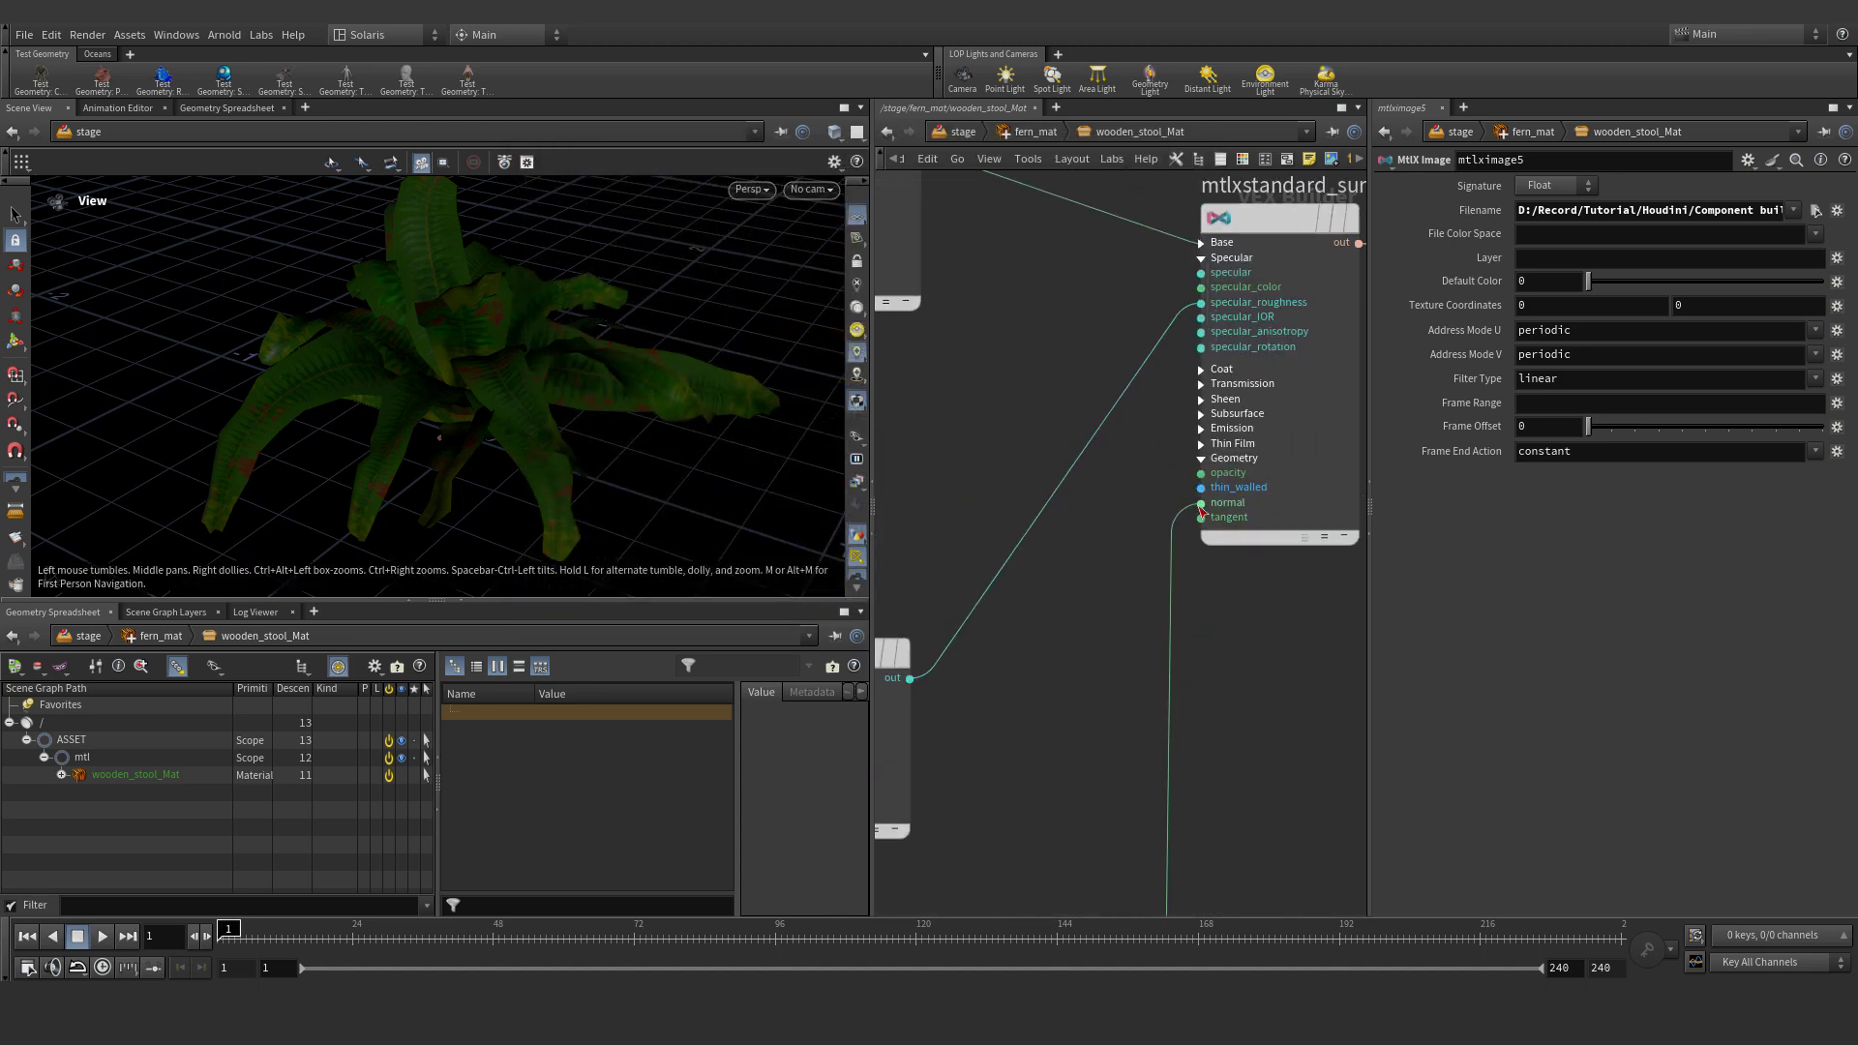
middle_click_drag(919, 488, 1282, 446)
scroll(1139, 443, "up", 2)
left_click(1023, 432)
left_click_drag(964, 418, 1238, 347)
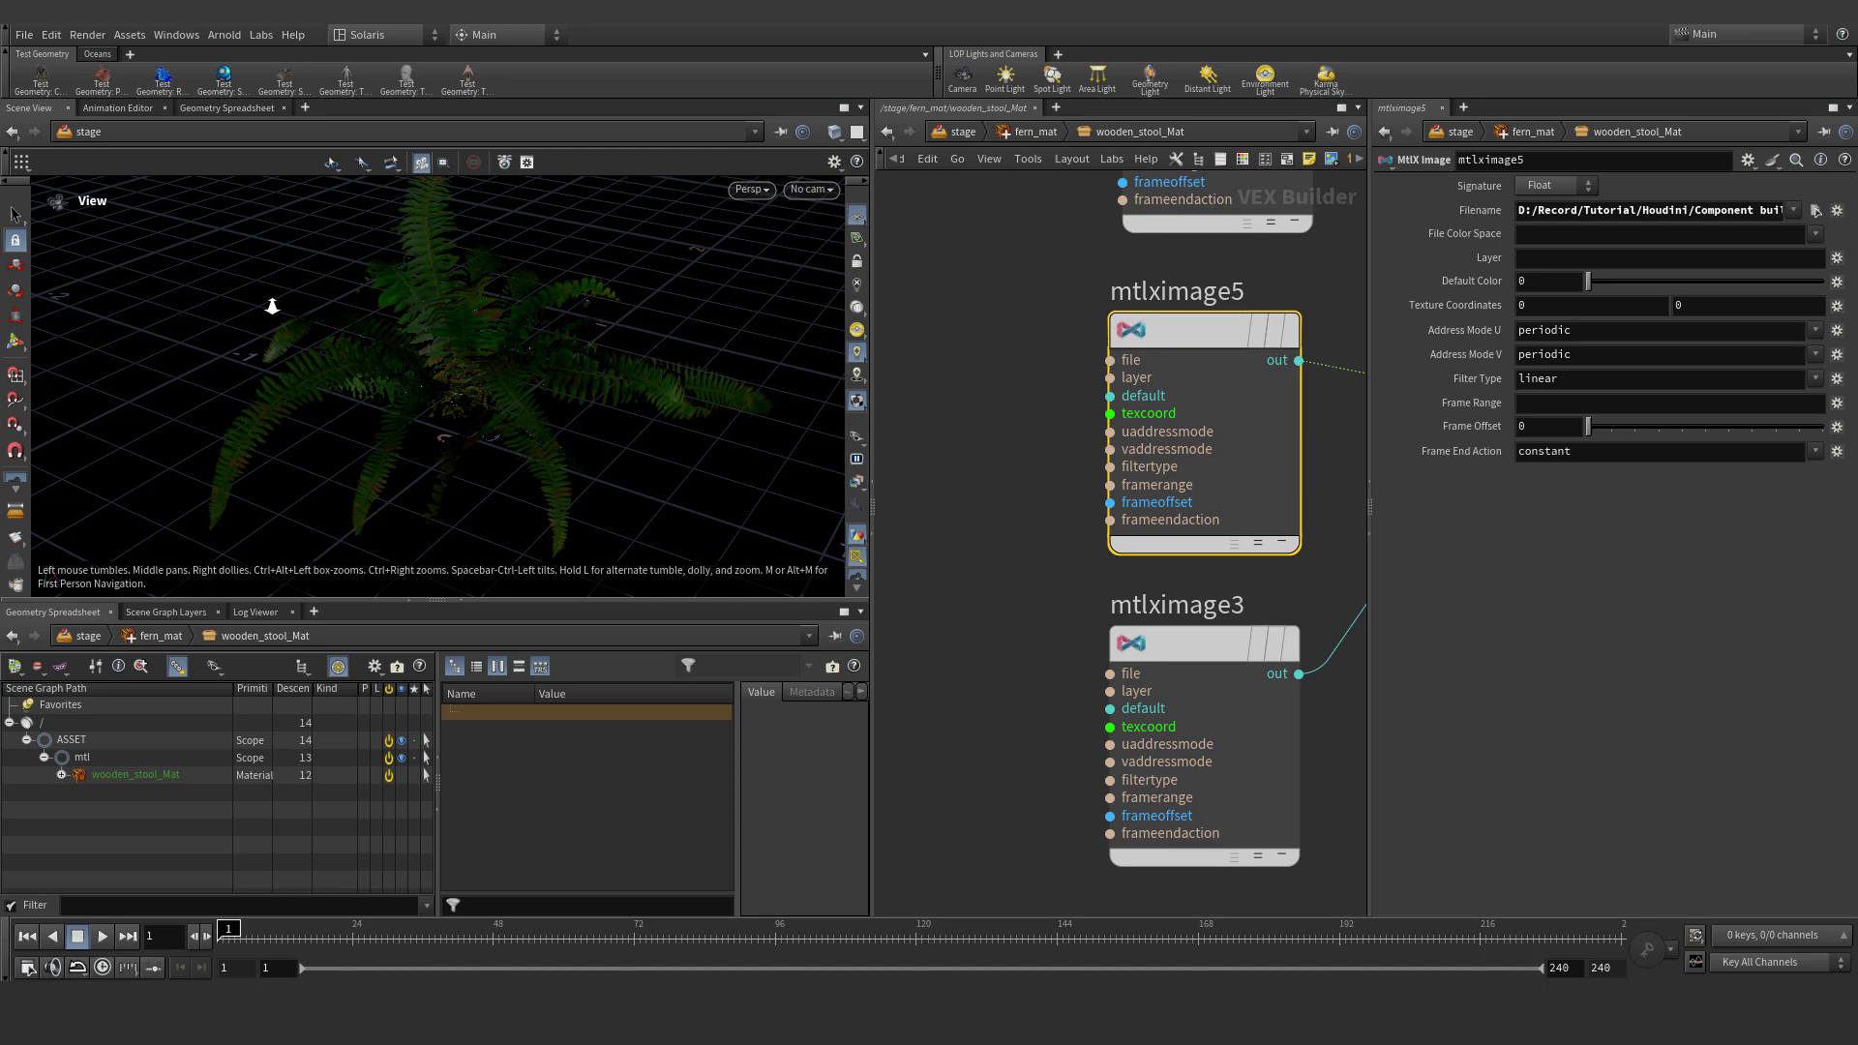
Bypass mtlximage5 and enable it again to compare the fern leaves with and without the opacity texture
left_click_drag(272, 307, 503, 367)
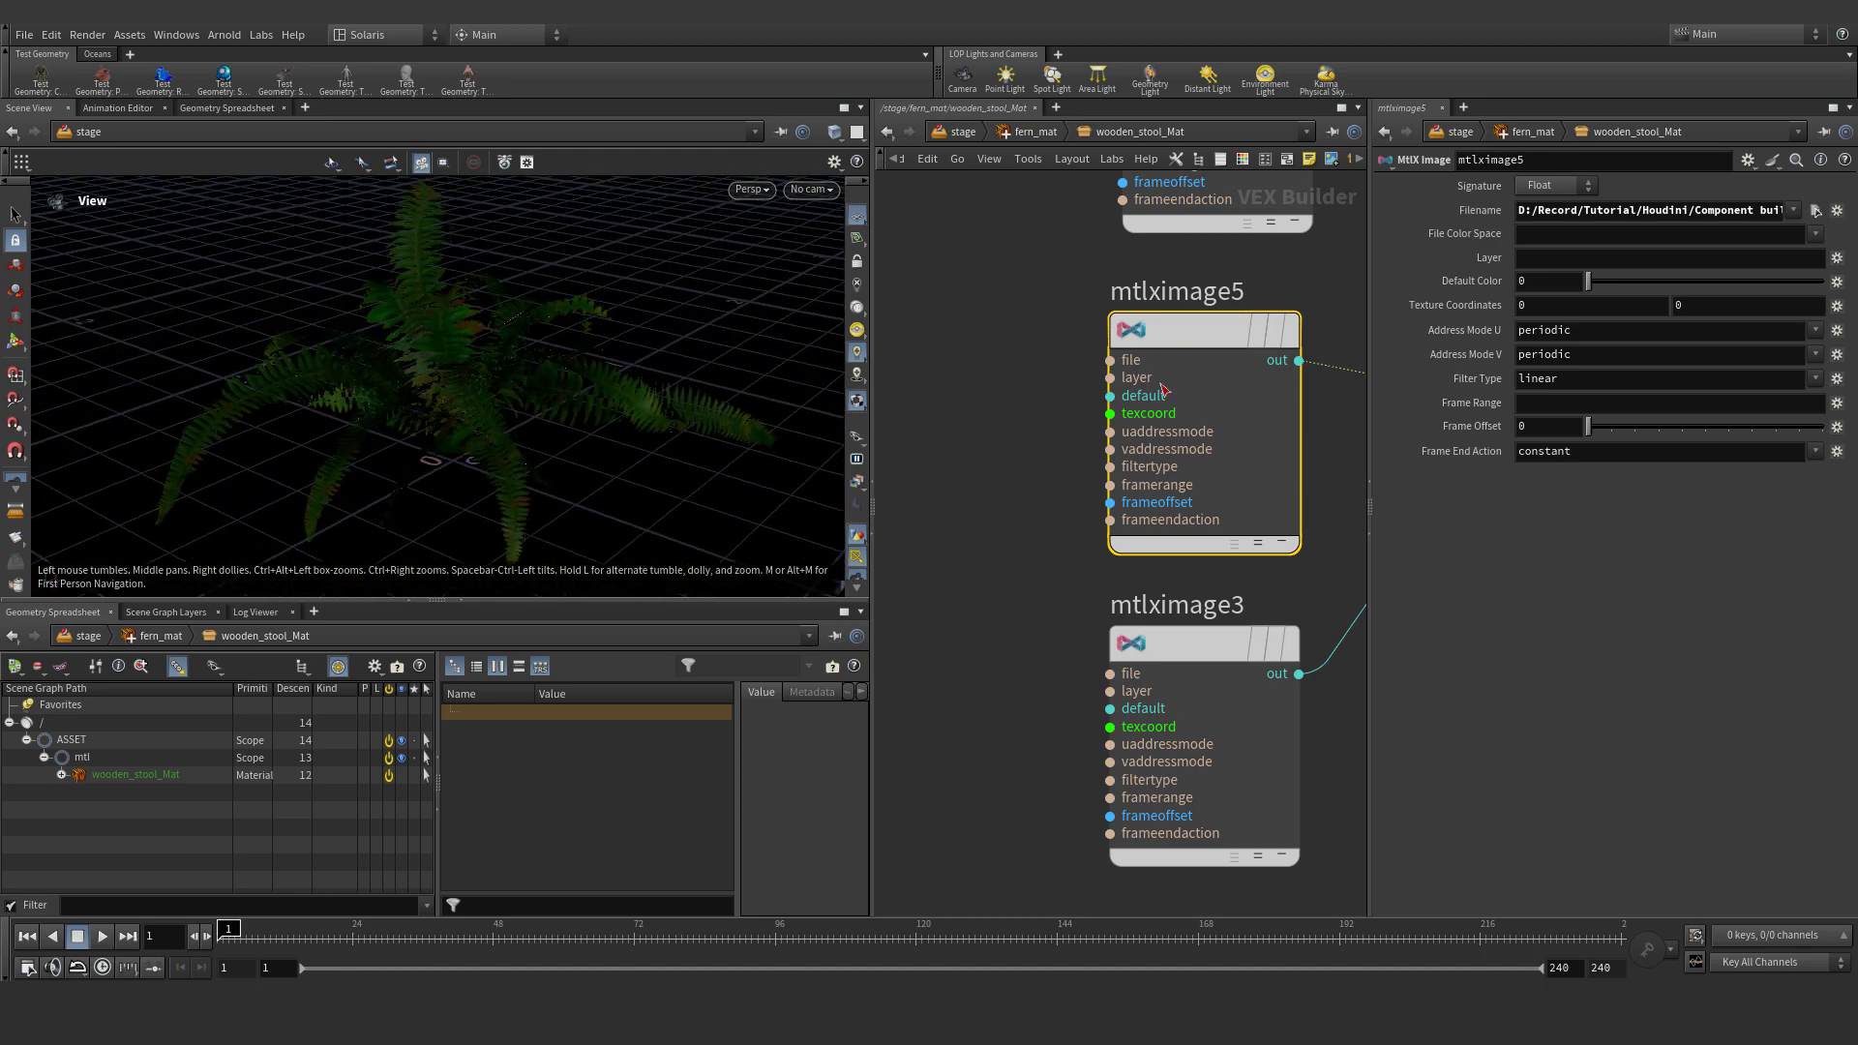
scroll(1235, 368, "down", 2)
mouse_move(1199, 342)
left_mouse_down()
mouse_move(1295, 390)
mouse_move(1209, 358)
left_mouse_up()
key("q")
key("q")
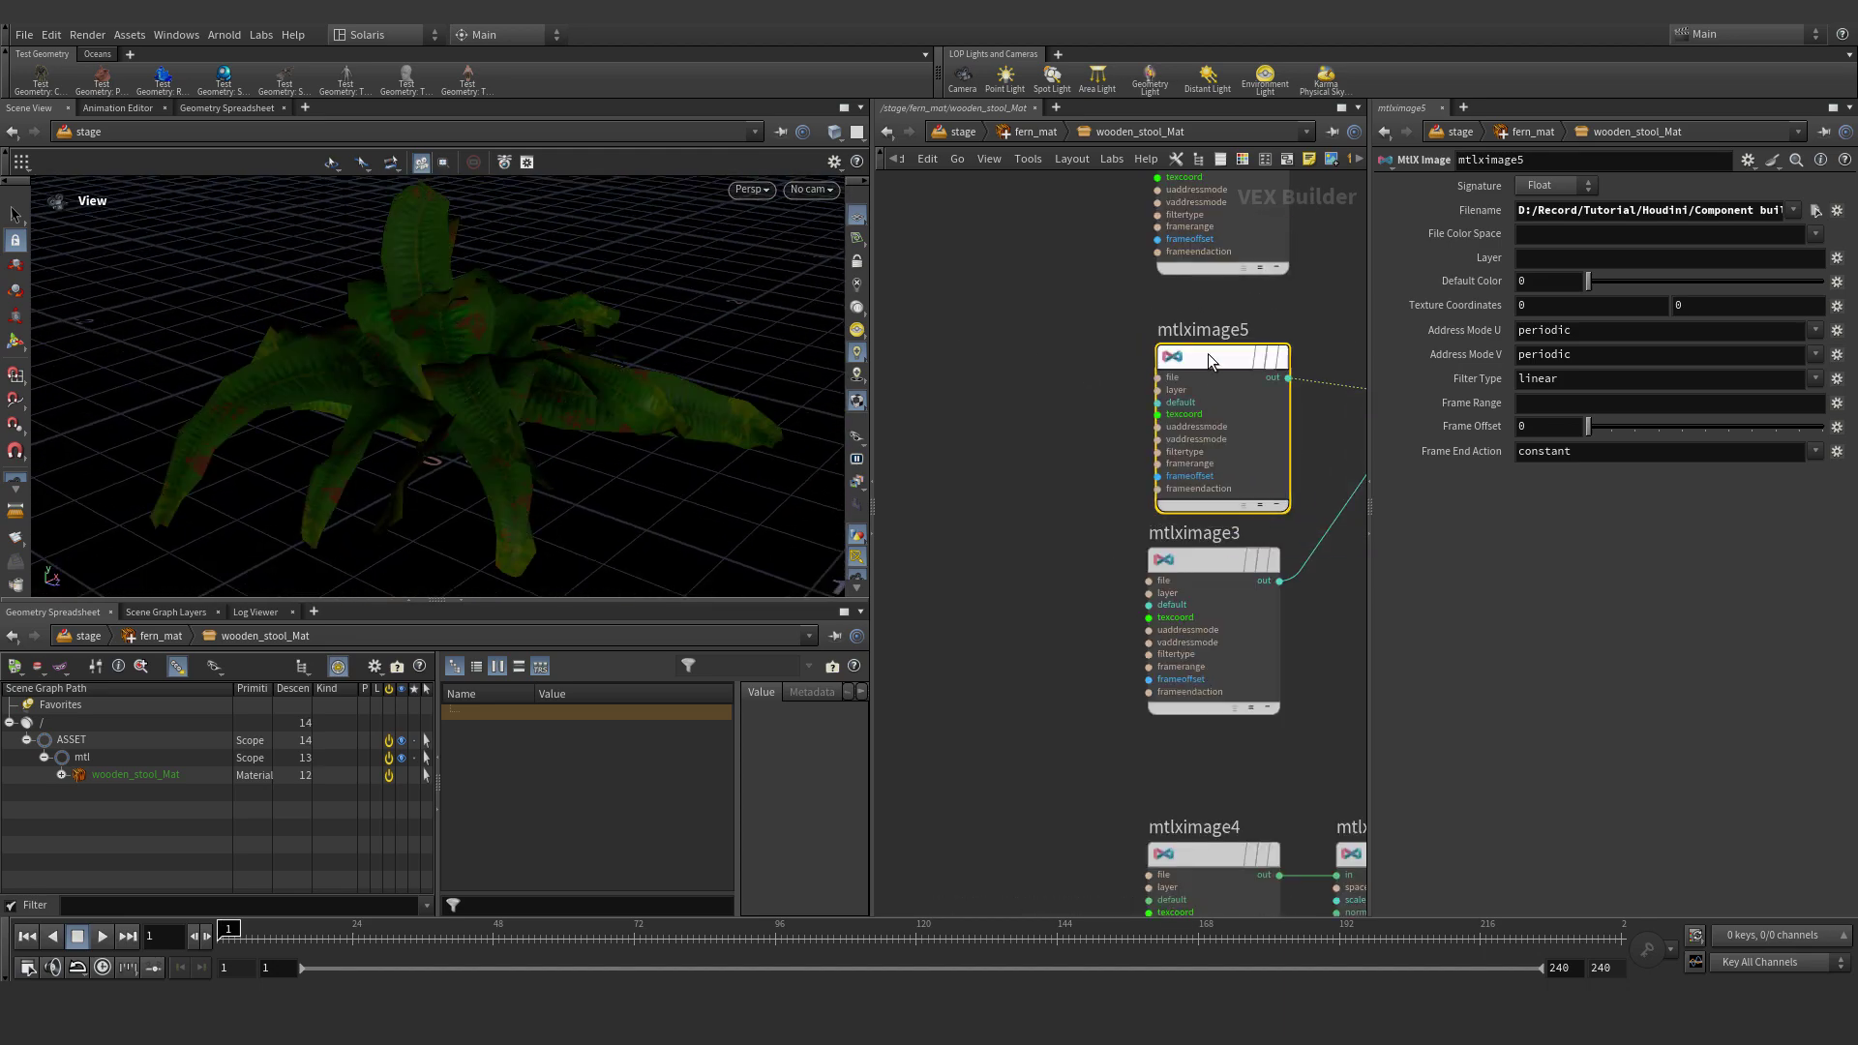
left_click_drag(577, 334, 467, 370)
scroll(467, 369, "down", 2)
Return to the stage level and connect componentmaterial4 to componentgeometryvariants1 as another variant, with a dot routing the wire
scroll(1229, 387, "down", 5)
middle_click_drag(1120, 403, 1007, 334)
key("u")
key("u")
left_click_drag(474, 363, 542, 363)
scroll(914, 731, "down", 3)
middle_click_drag(914, 731, 1280, 517)
middle_click_drag(1074, 542, 1286, 513)
scroll(1049, 538, "up", 2)
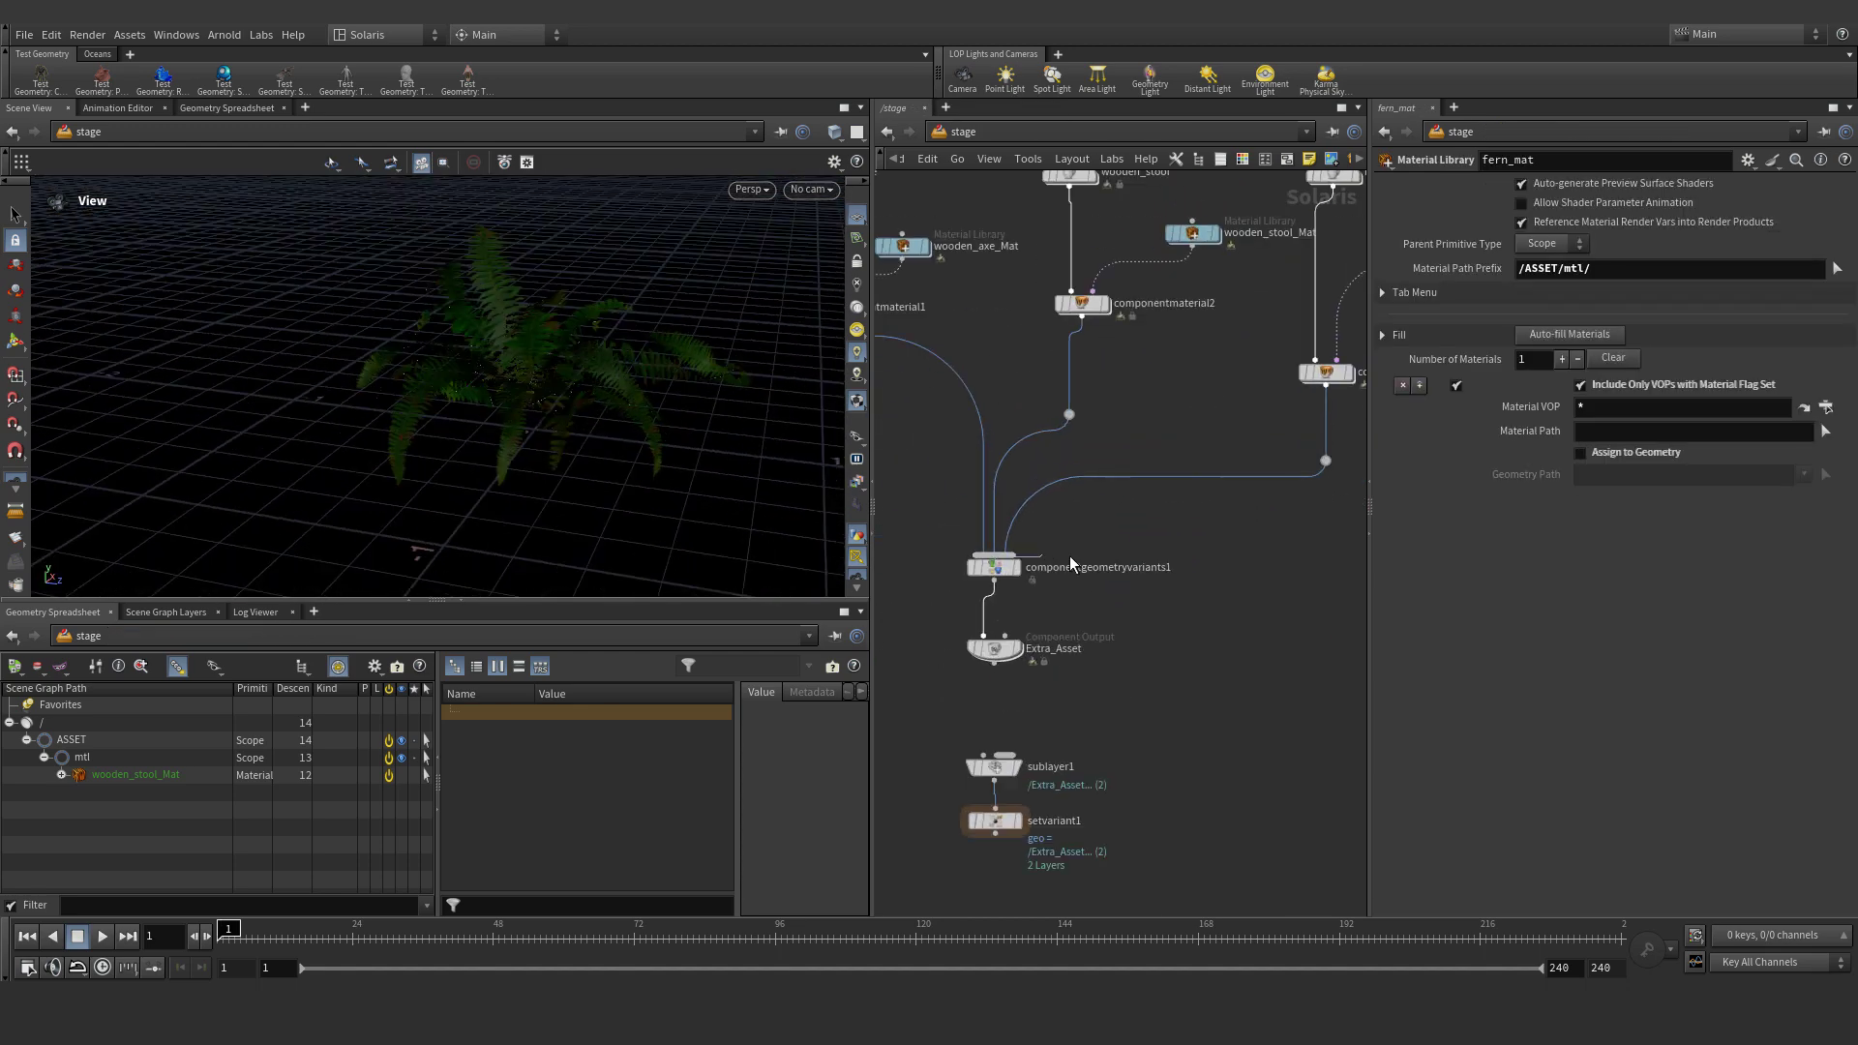
scroll(1094, 560, "down", 2)
middle_click_drag(1103, 557, 907, 589)
left_click(1312, 483)
scroll(1053, 577, "down", 2)
middle_click_drag(1052, 576, 1124, 546)
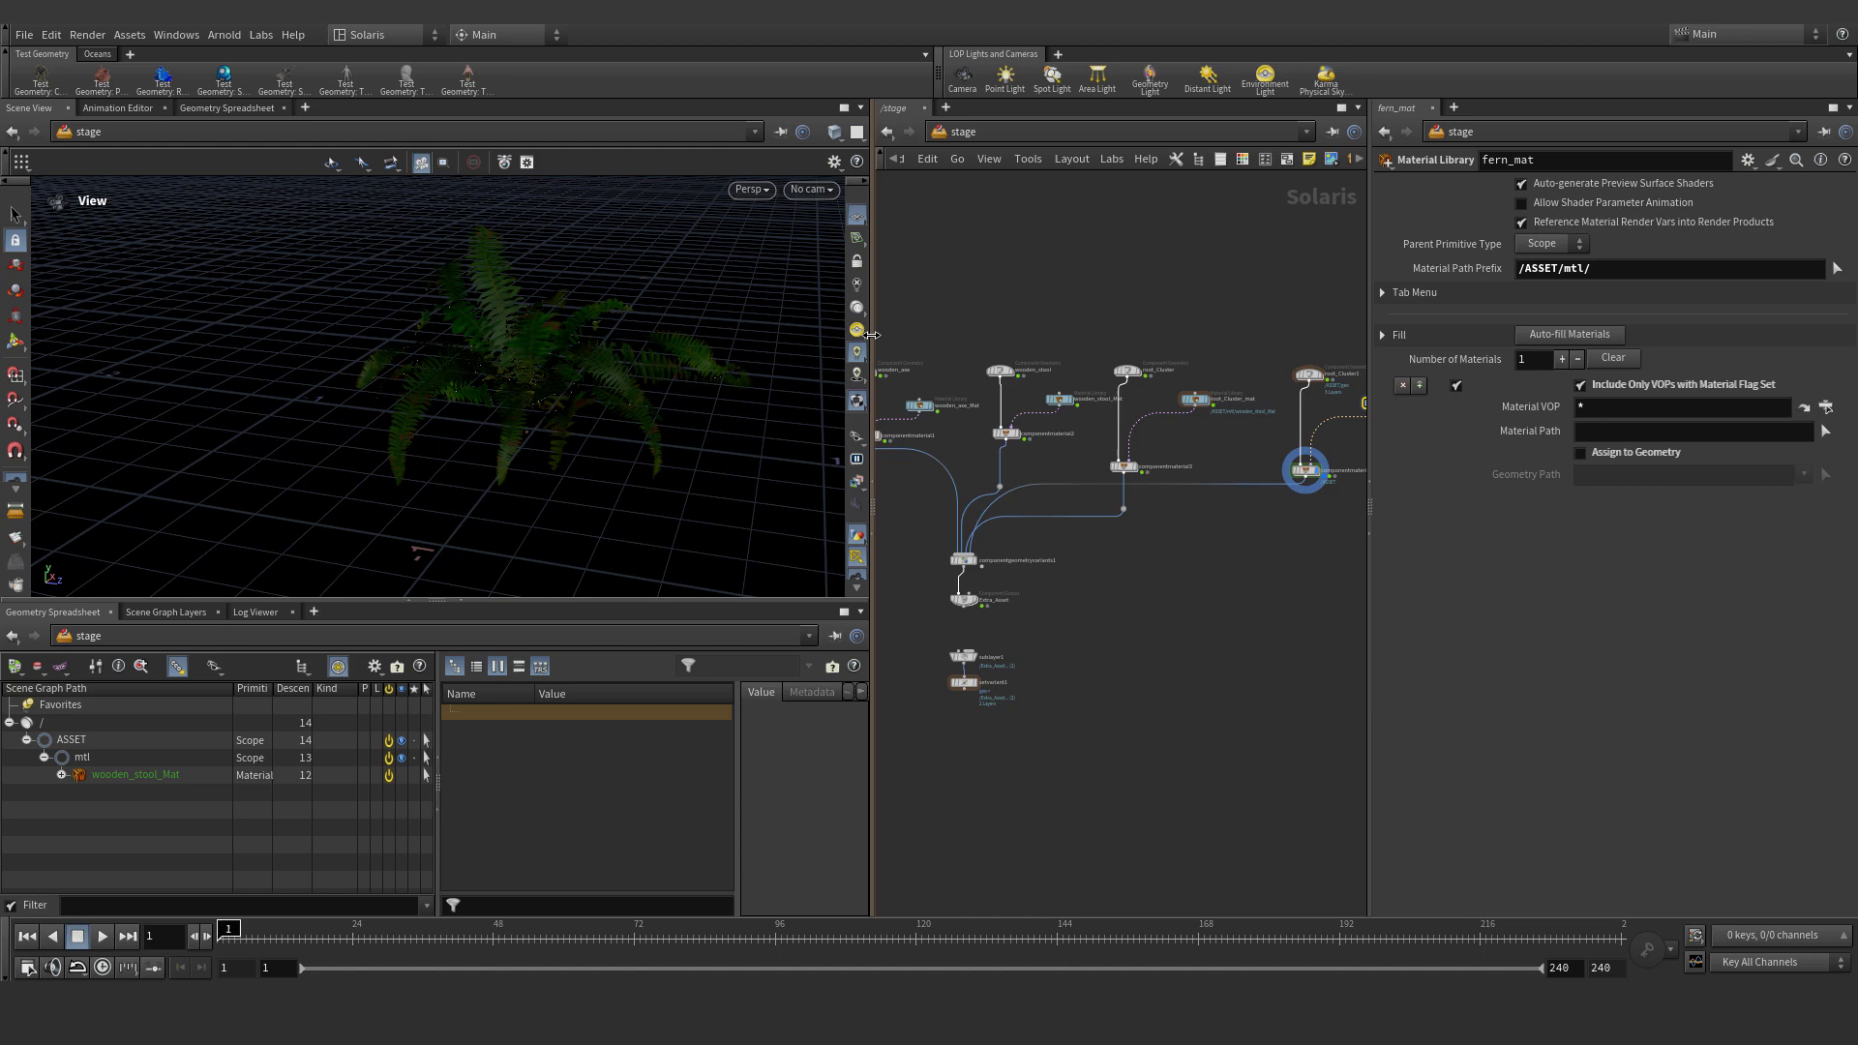
left_click_drag(871, 335, 745, 335)
left_click_drag(912, 480, 1193, 552, "alt")
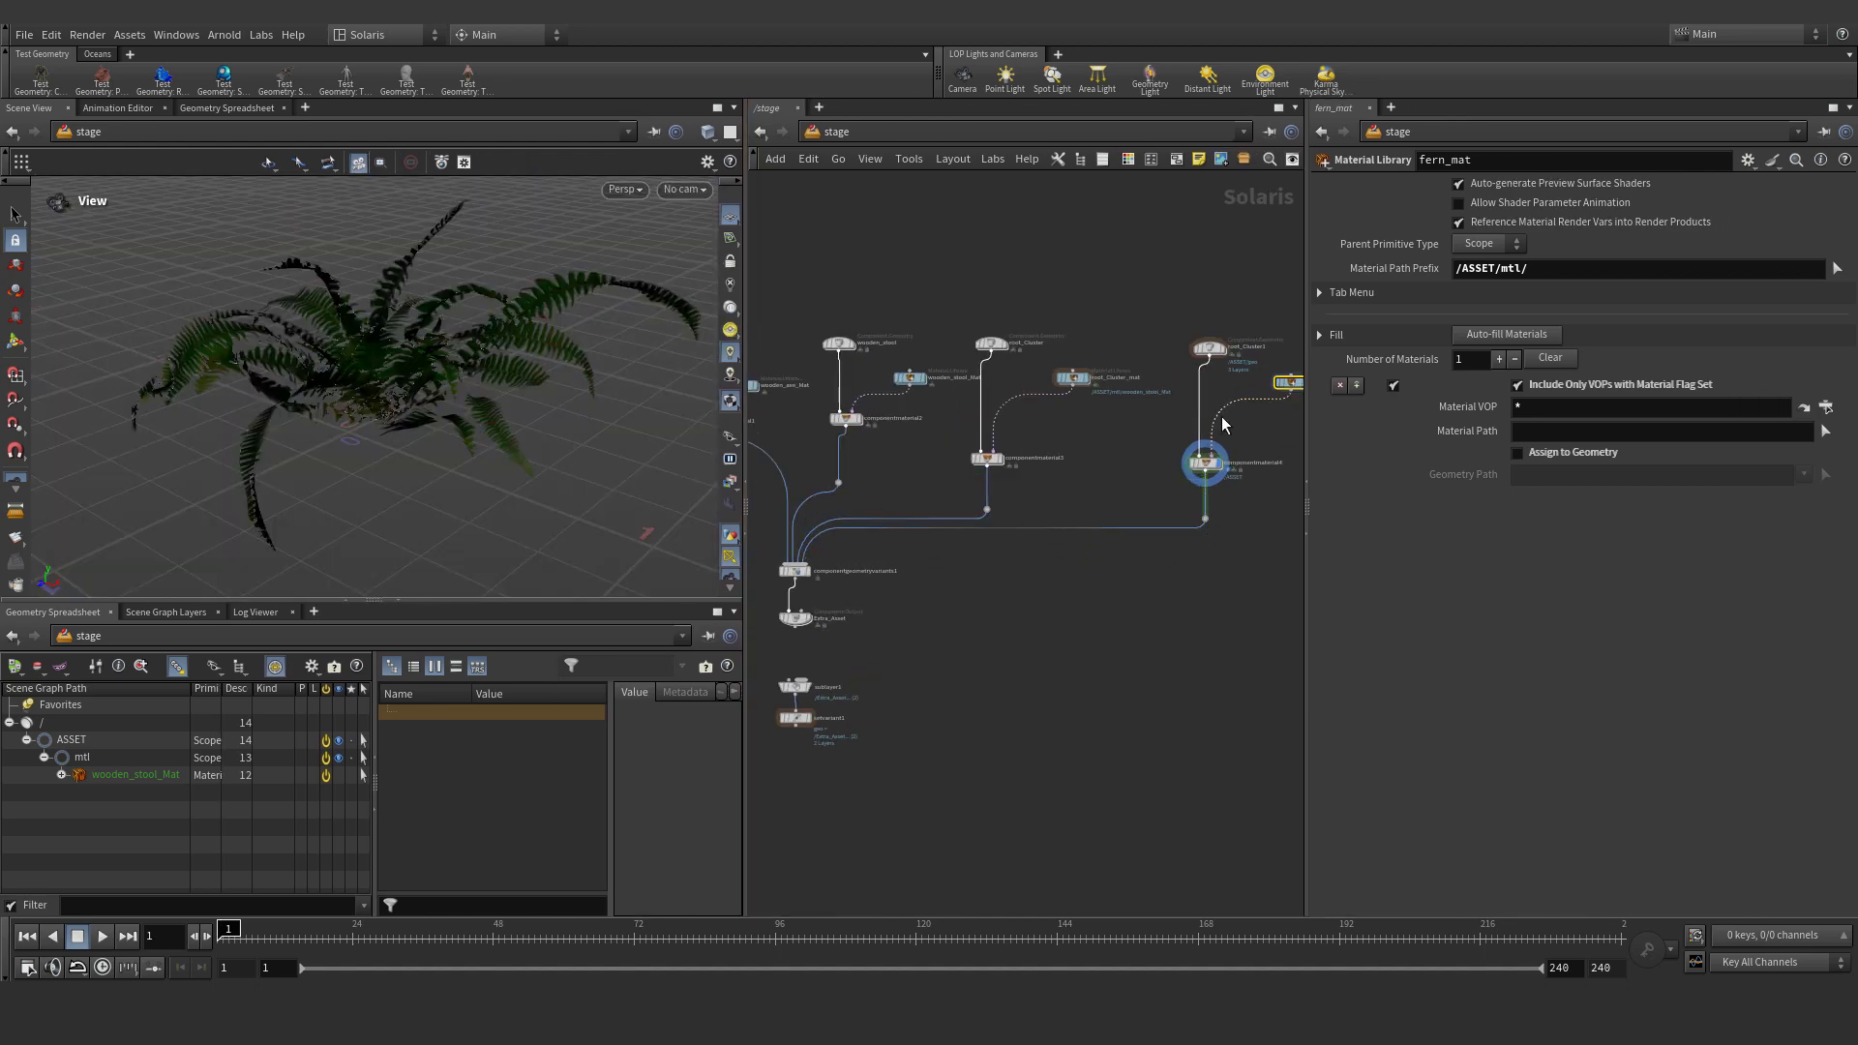
Rename the material subnetwork inside fern_mat to root_Cluster and go back to the stage level
left_click_drag(1099, 394, 1070, 394)
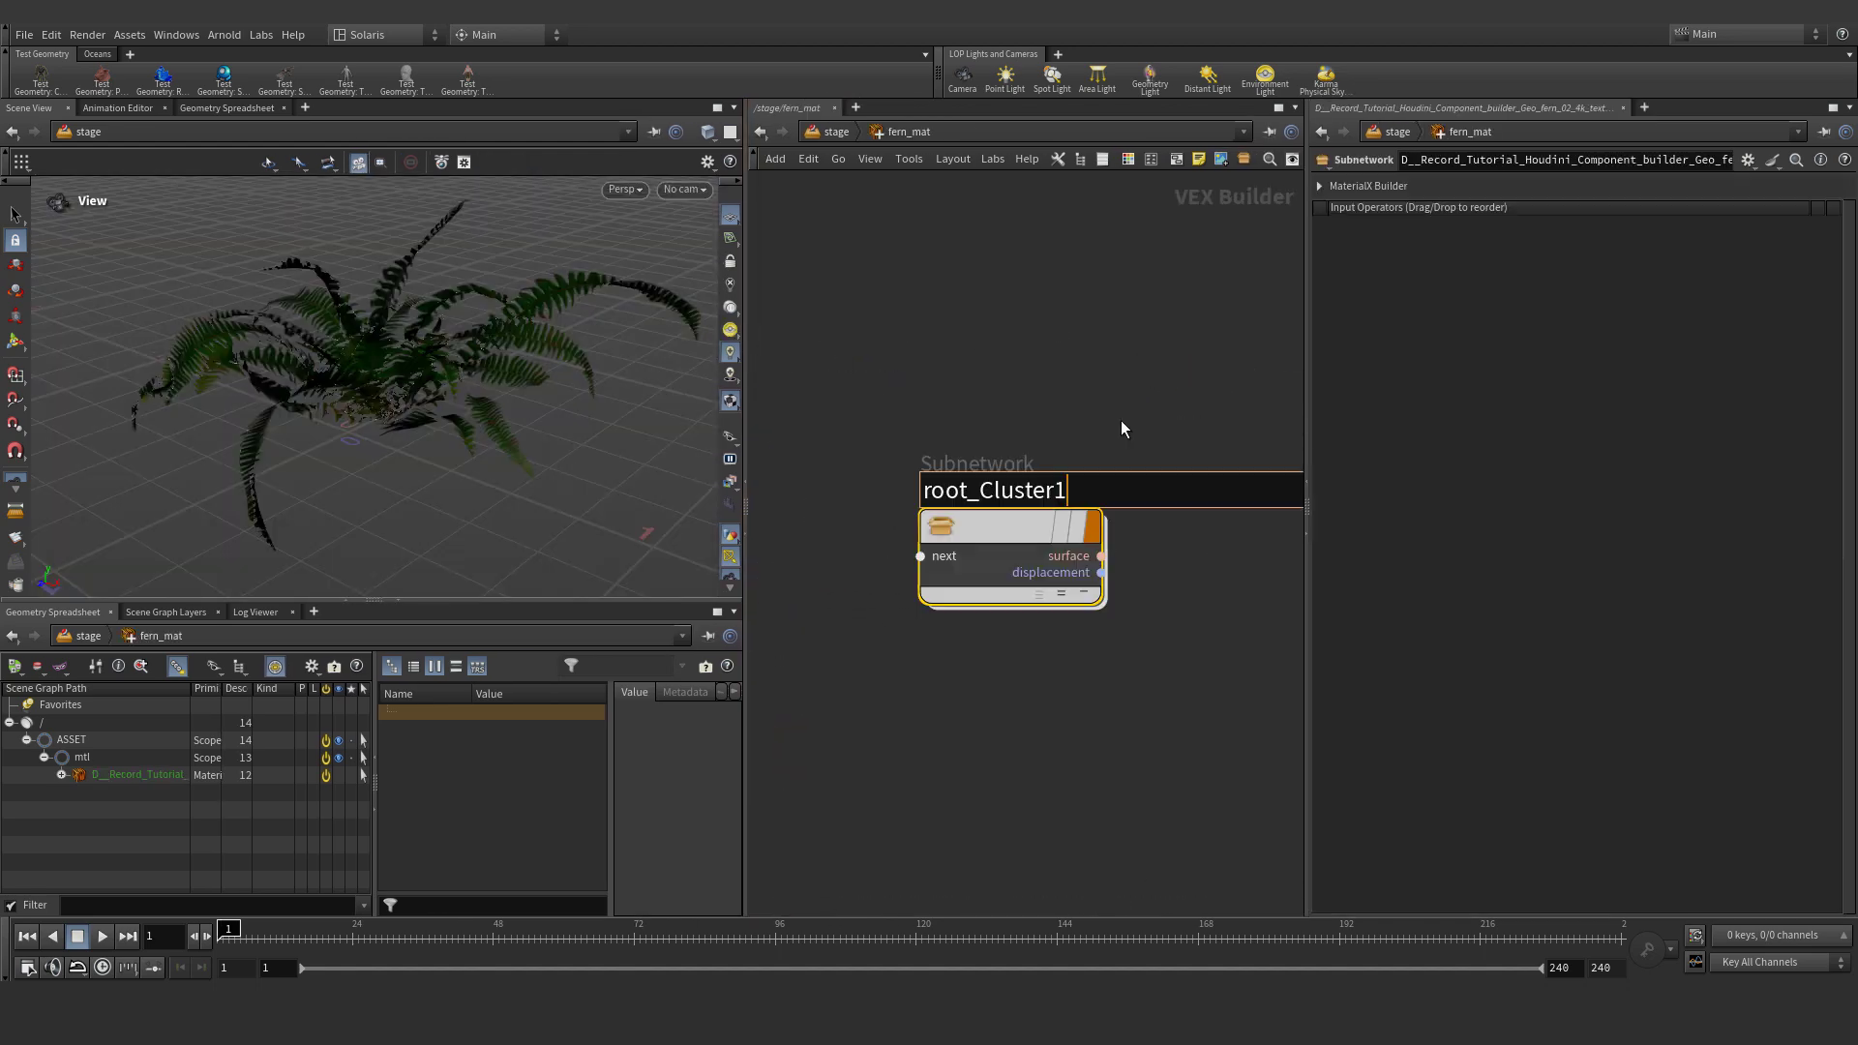
key("BackSpace")
key("Return")
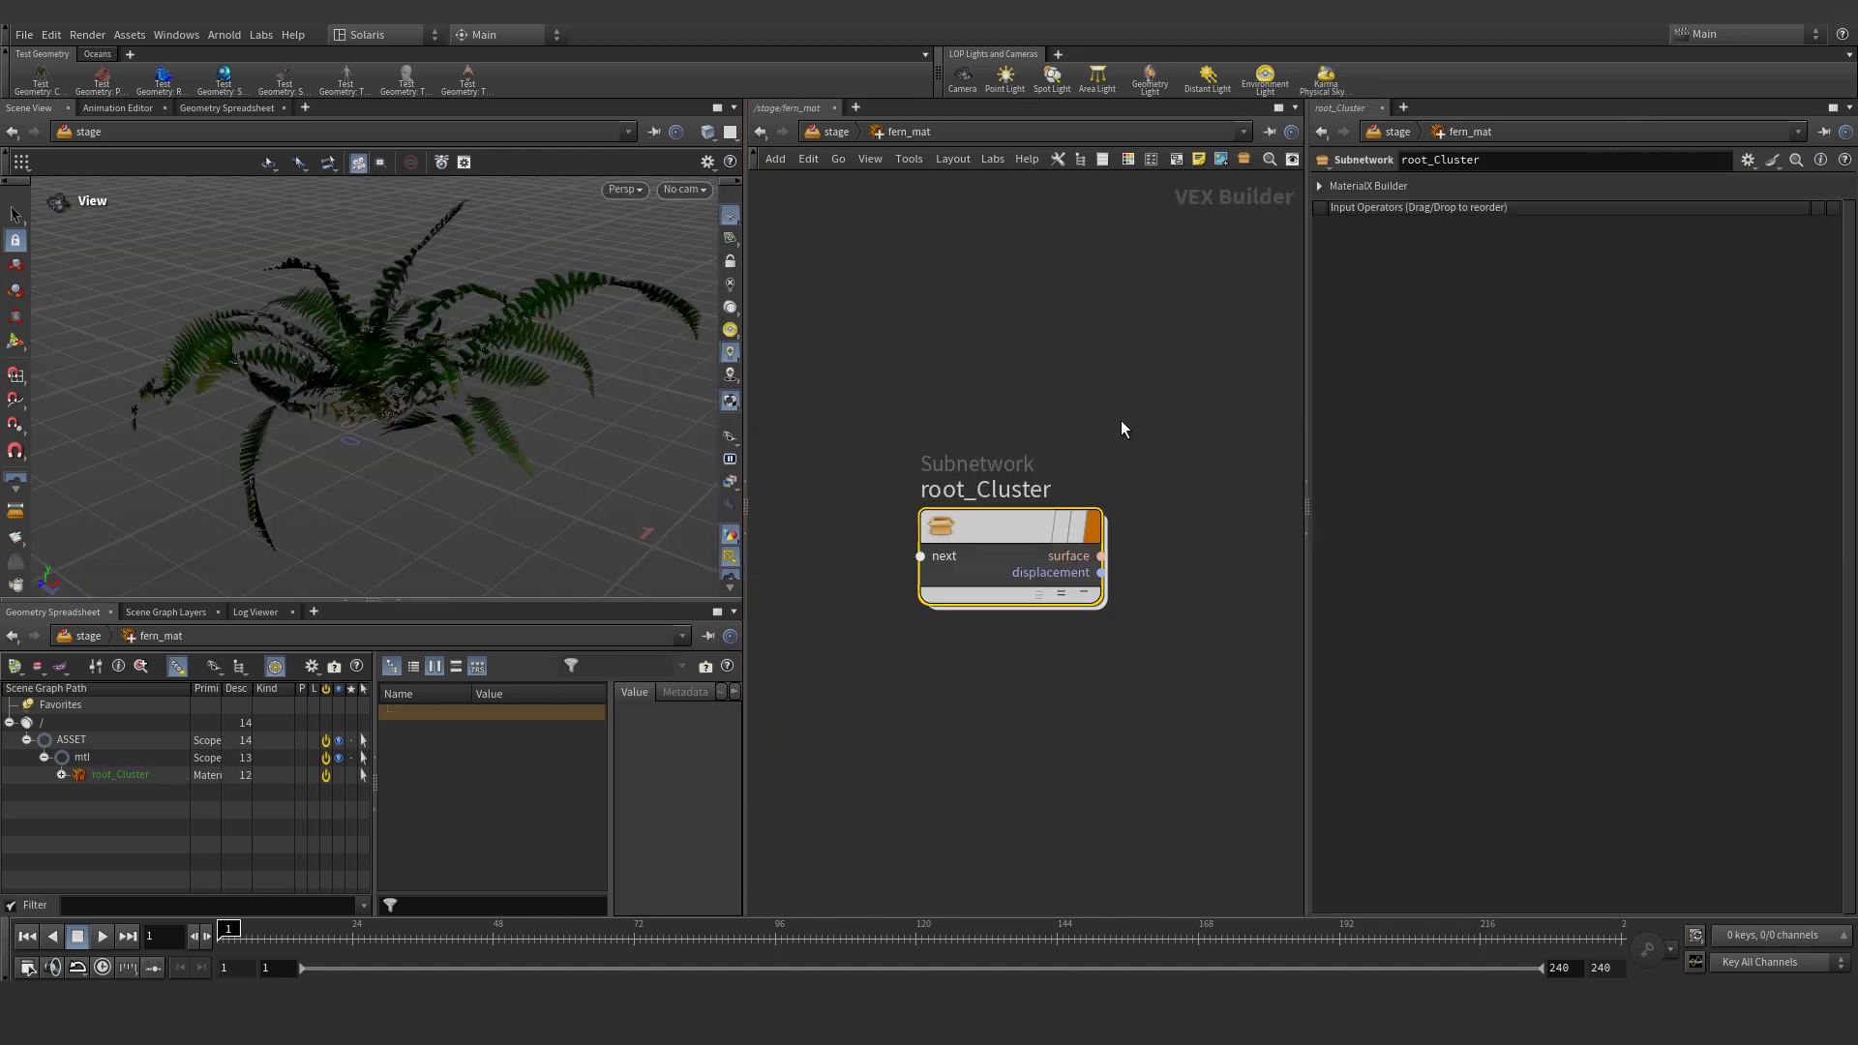
left_click(821, 136)
scroll(976, 377, "up", 2)
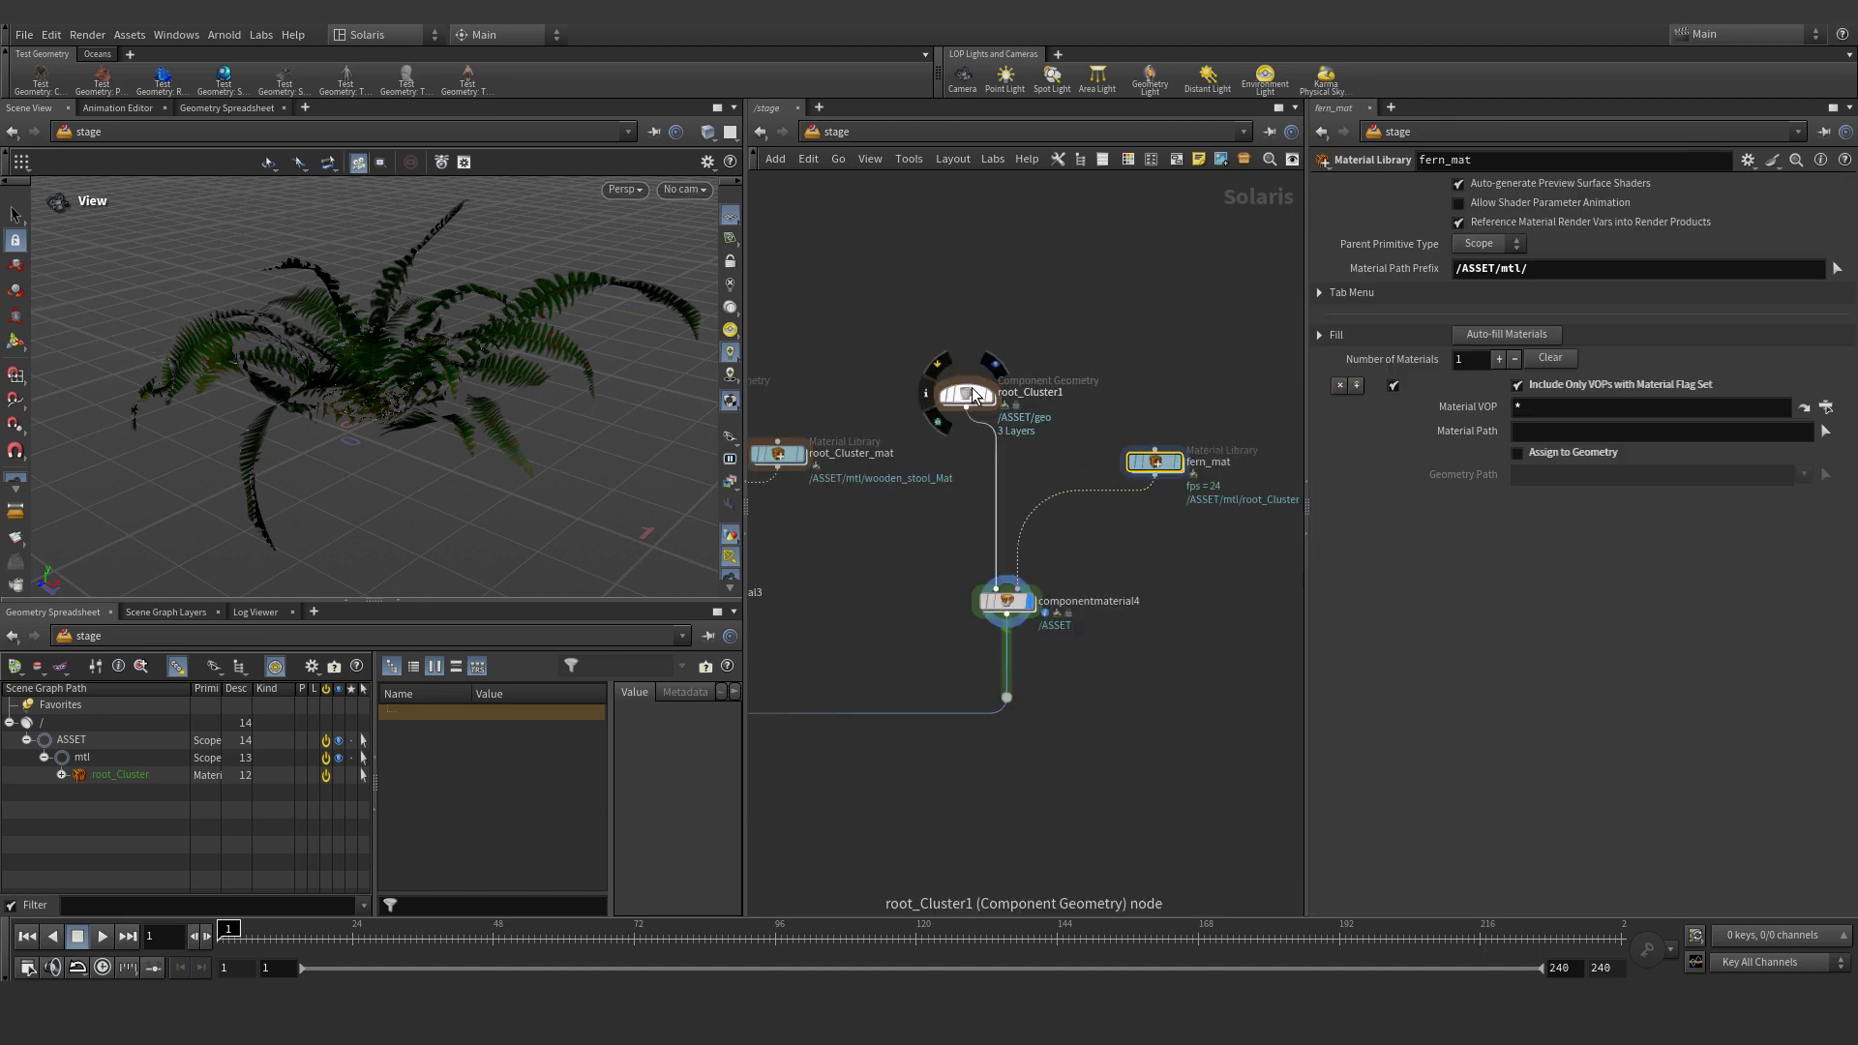
Check the name1 node inside the root_Cluster1 component geometry and rename that component node to fern
double_click(968, 397)
middle_click_drag(1172, 377, 1236, 506)
left_click(952, 568)
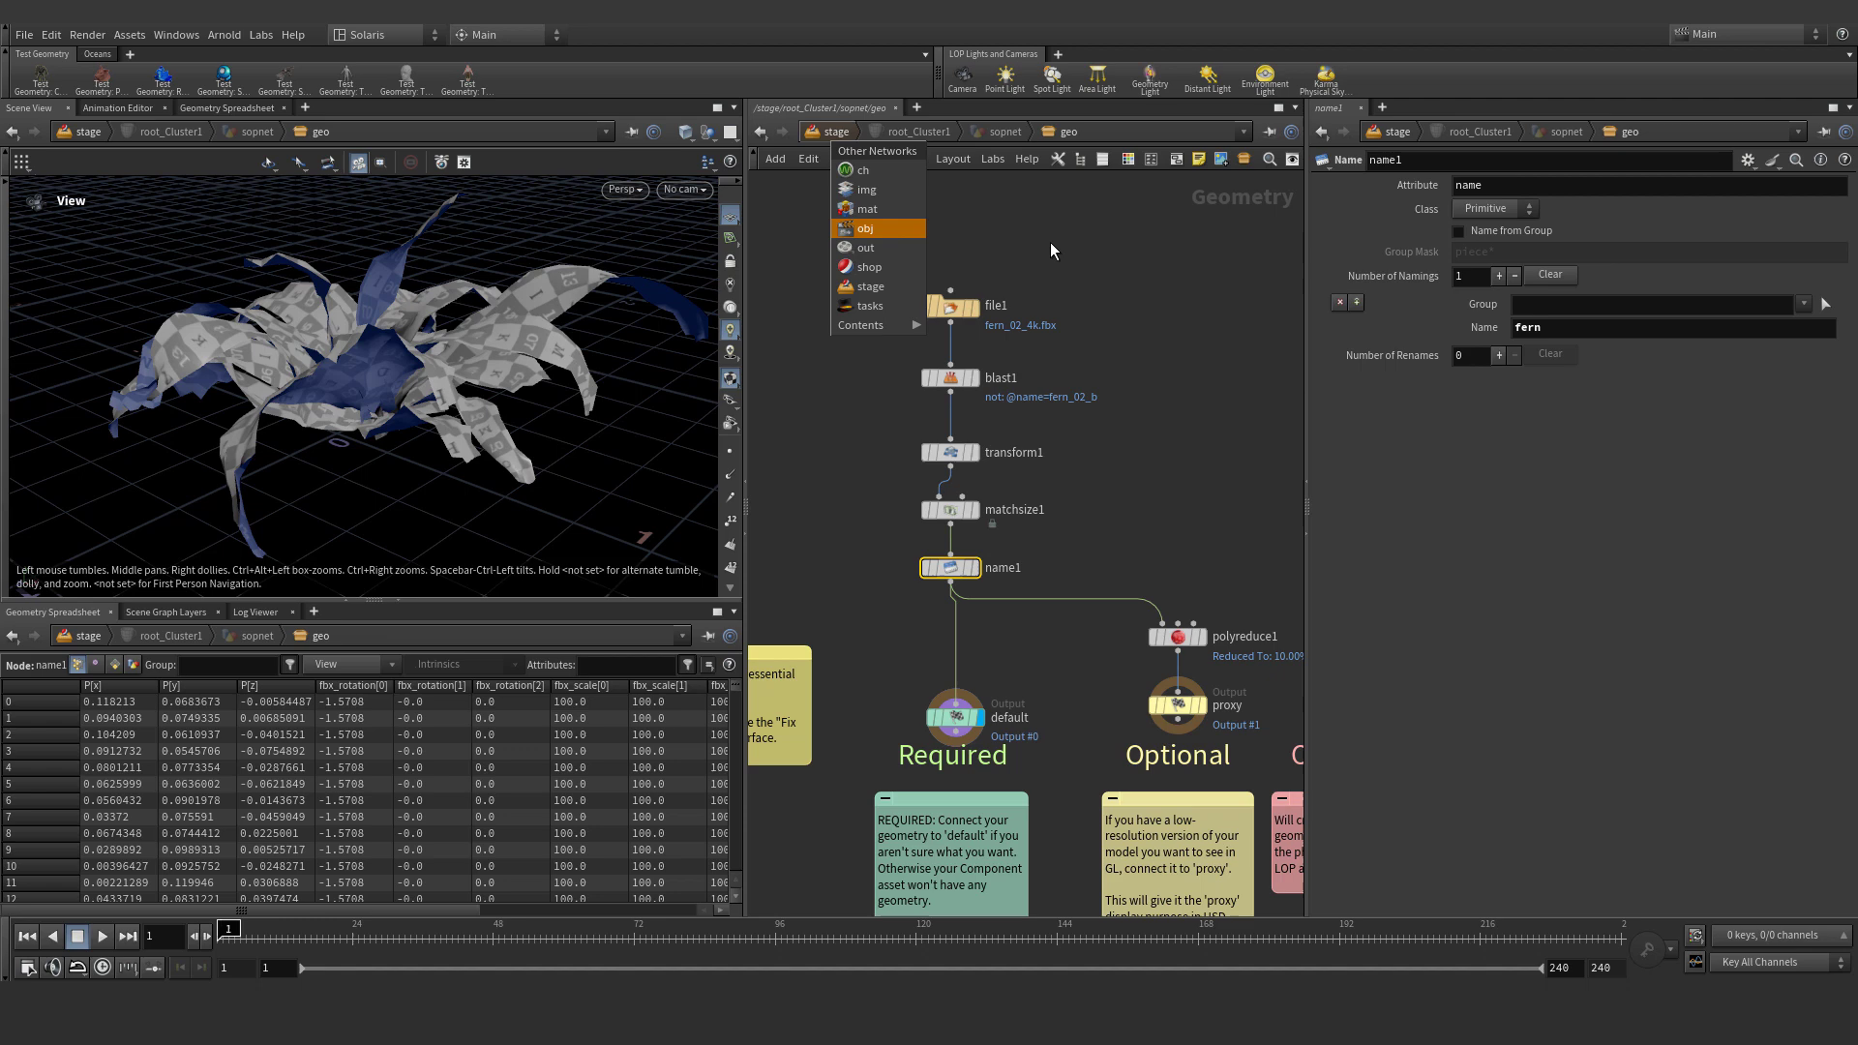
left_click(830, 136)
middle_click_drag(1271, 512, 1182, 504)
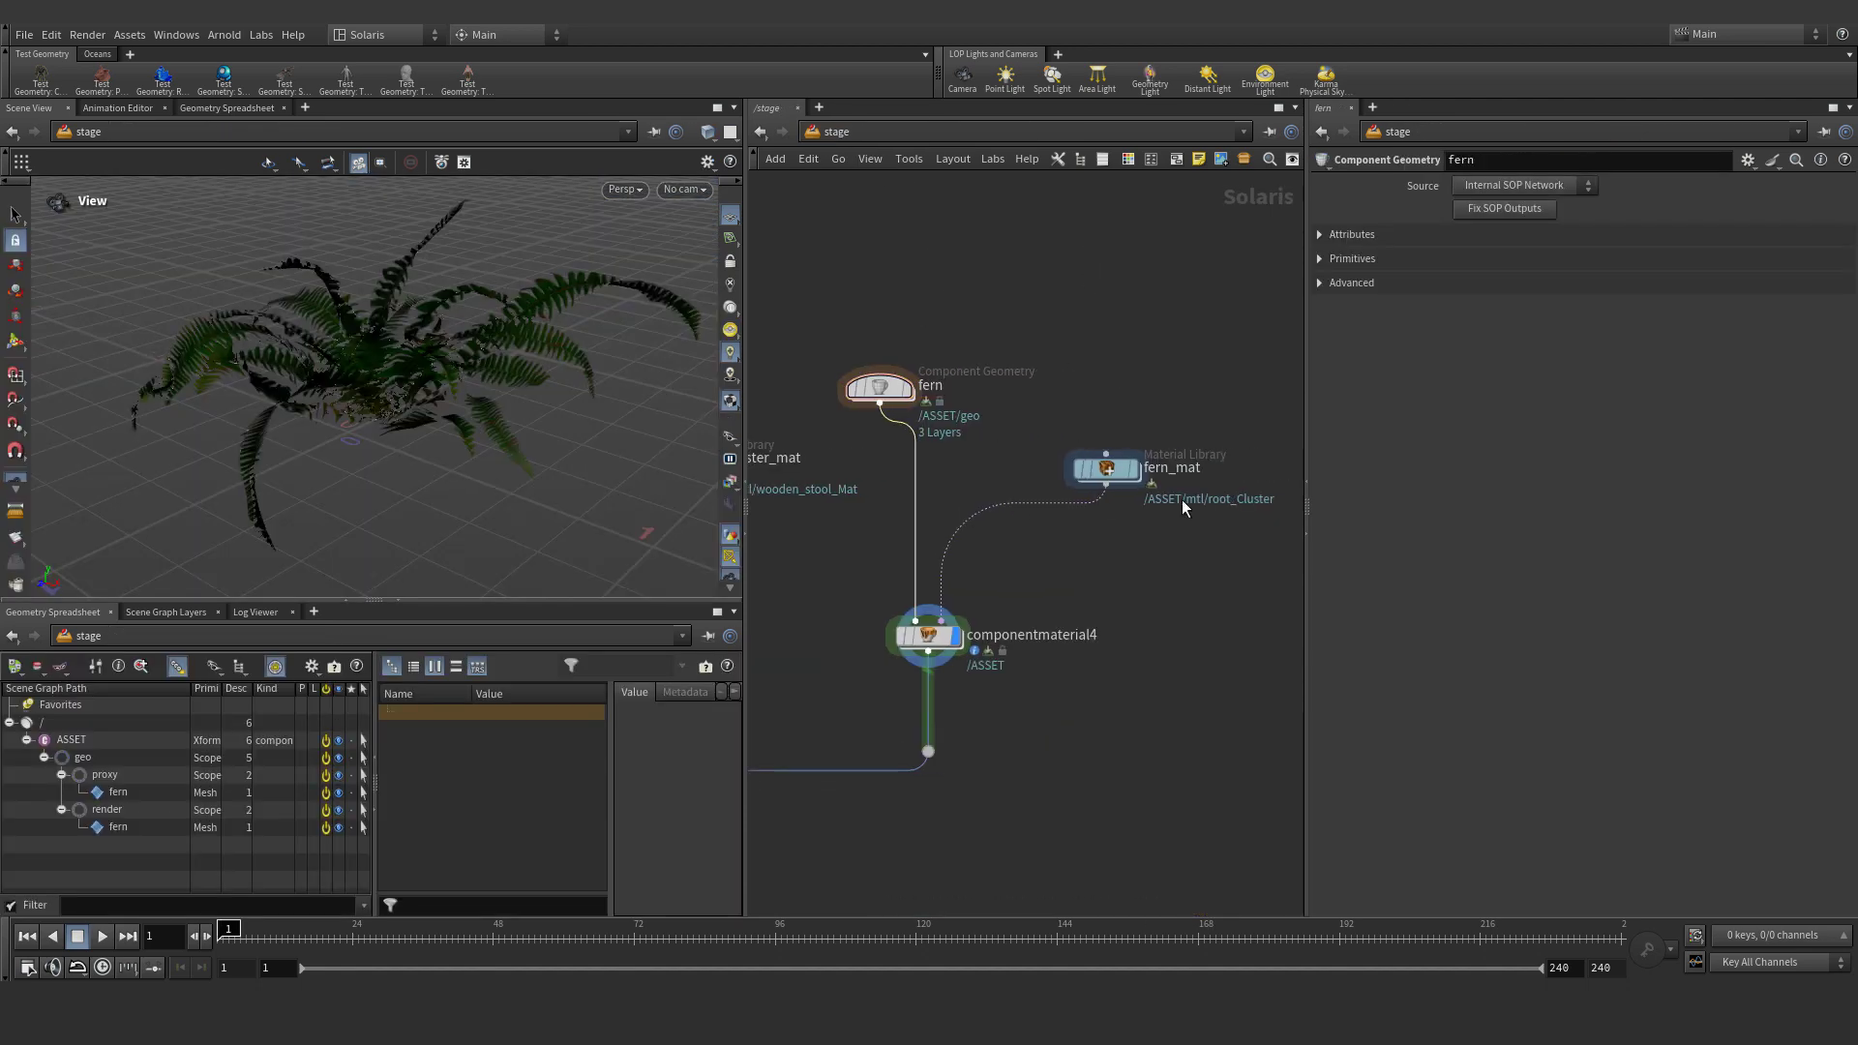
Append an Explore Variants node to the Extra_Asset output and display it
left_click(1166, 472)
left_click(1224, 597)
scroll(1076, 611, "down", 4)
scroll(1057, 638, "up", 2)
middle_click_drag(1139, 574, 1208, 515)
scroll(1006, 615, "down", 3)
middle_click_drag(1006, 616, 1444, 378)
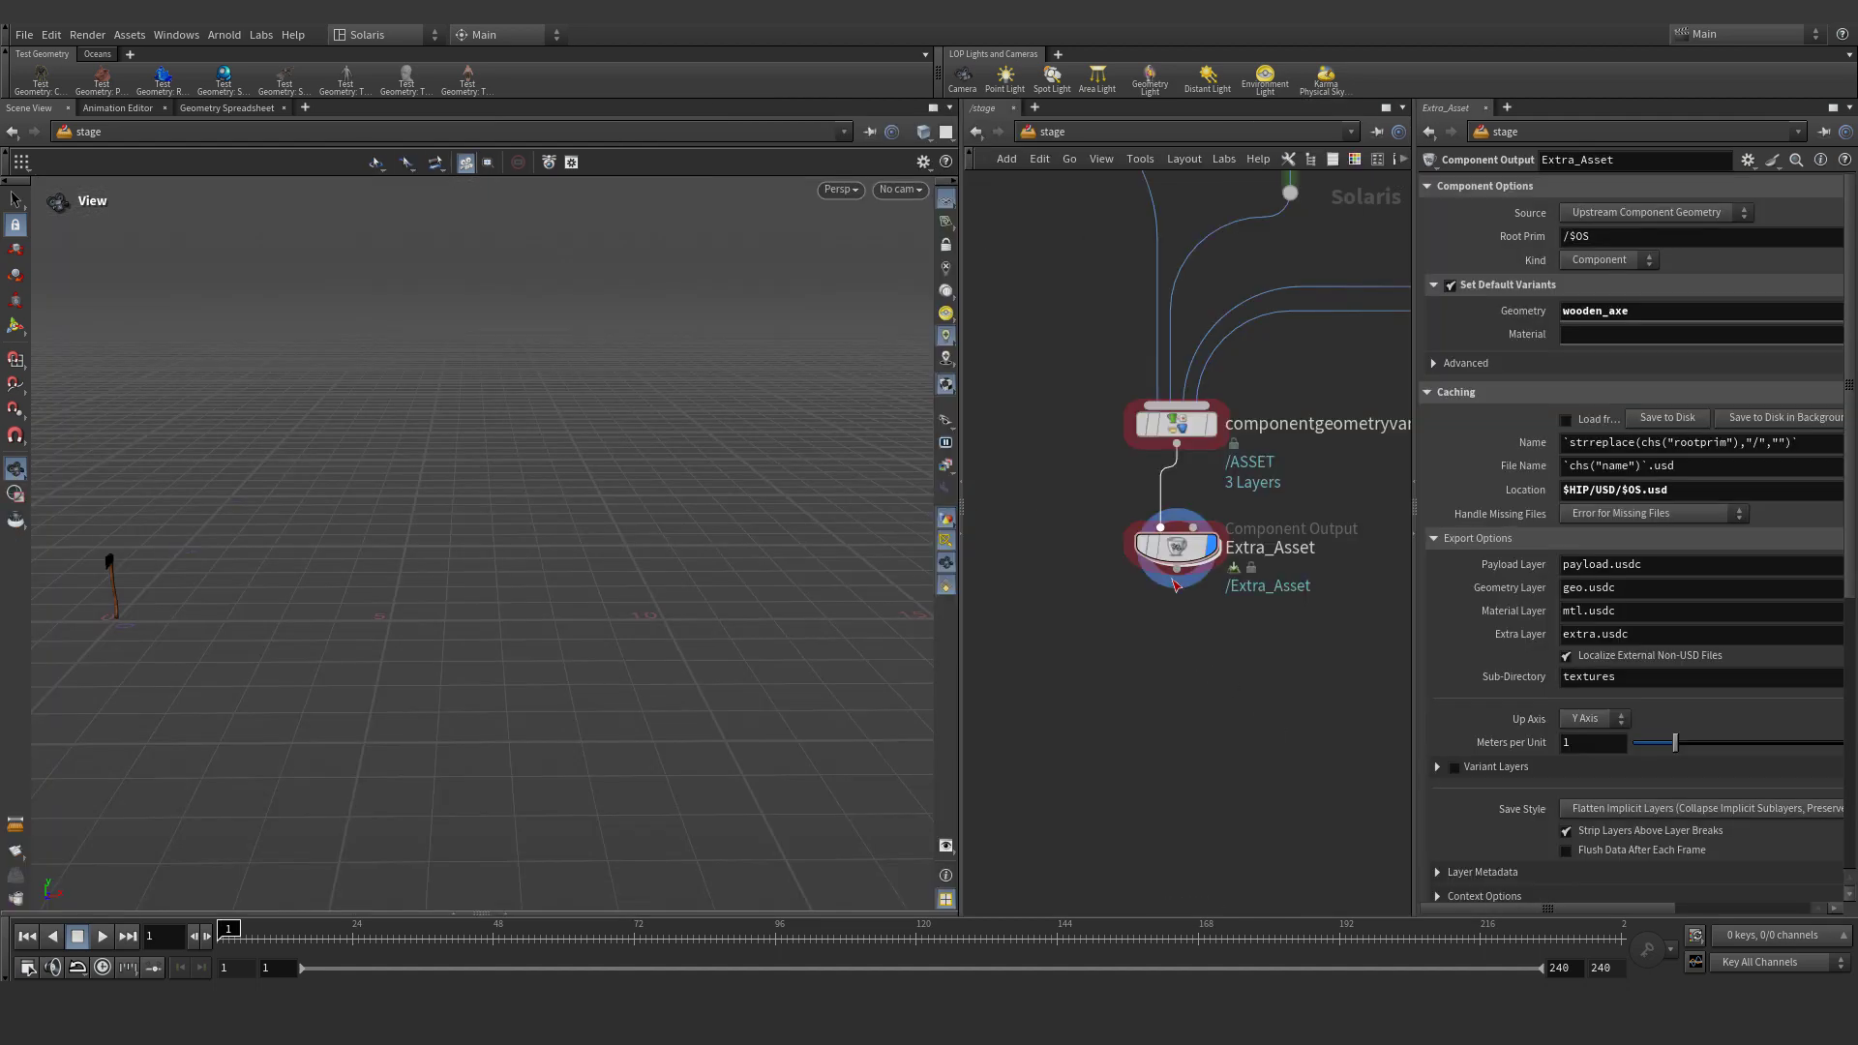
key("Tab")
left_click(1331, 426)
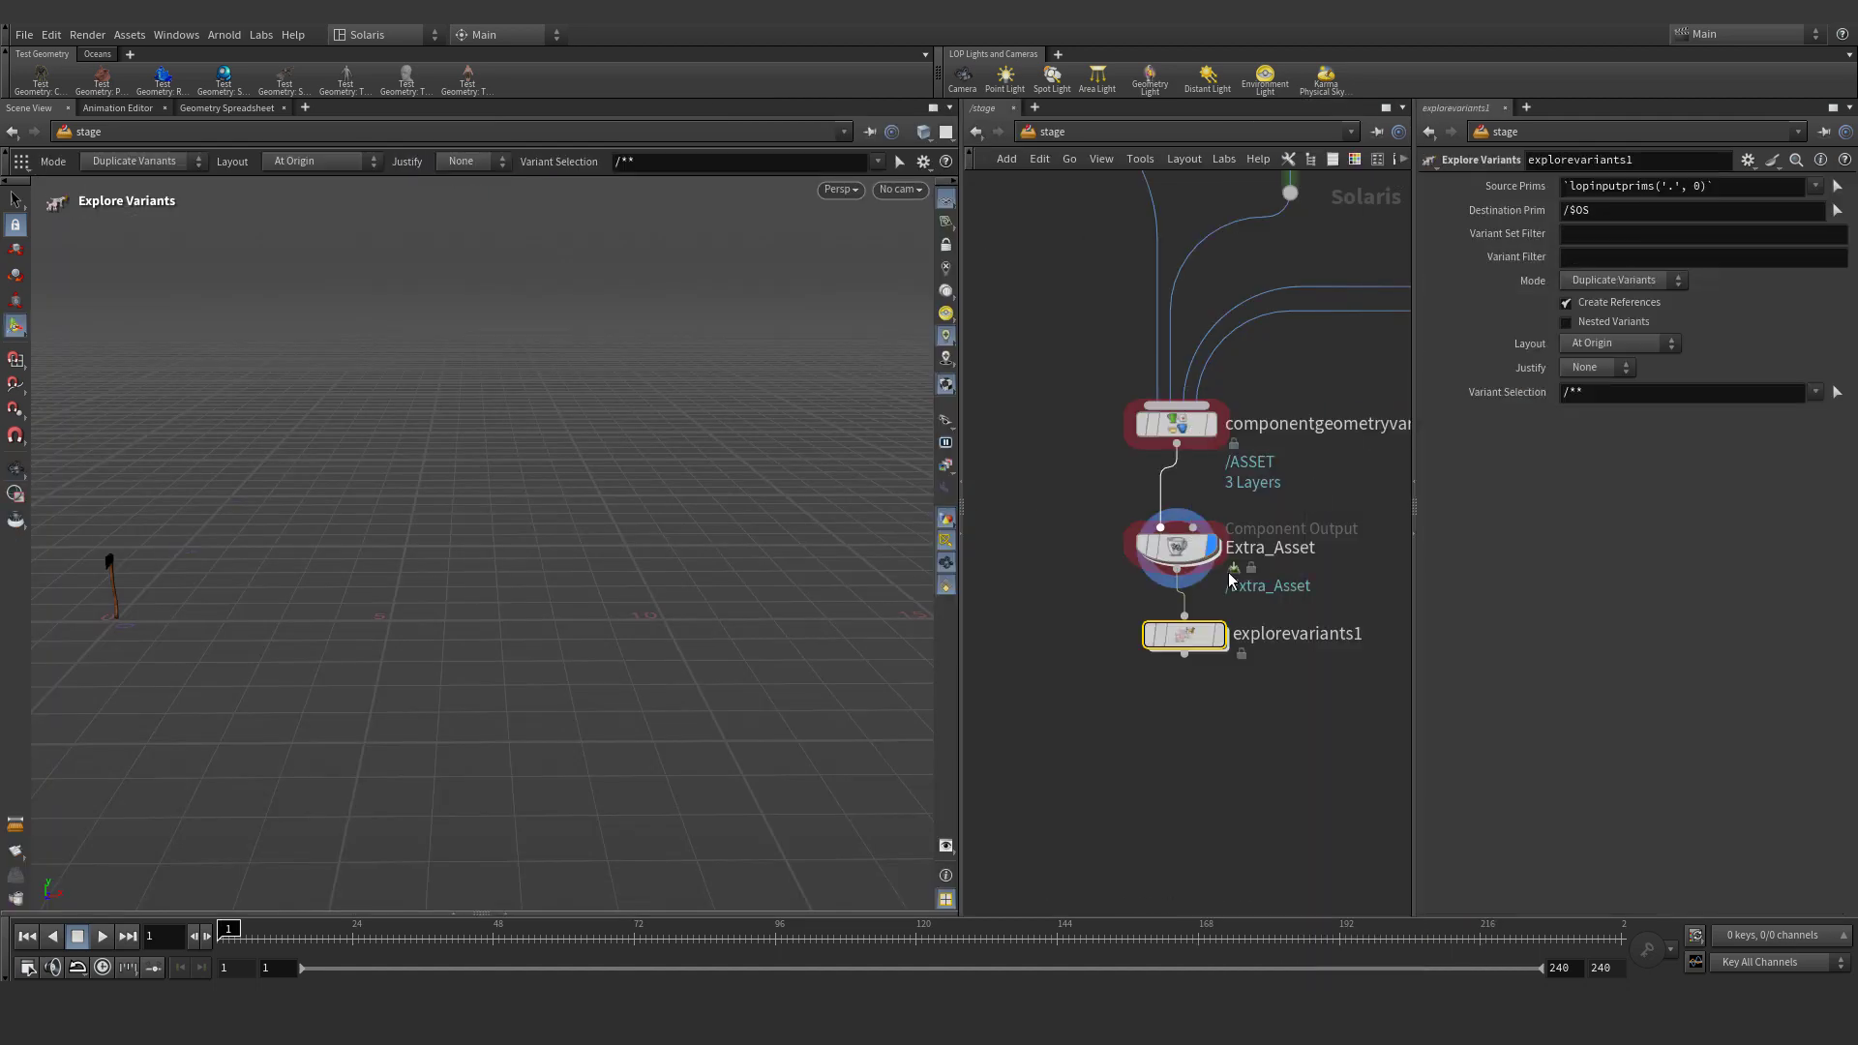
left_click(1181, 648)
Set explorevariants1 to Explore Variants mode with a Stacked (XY) layout, 0.1 spacing and Use Bounds enabled
left_click(1602, 319)
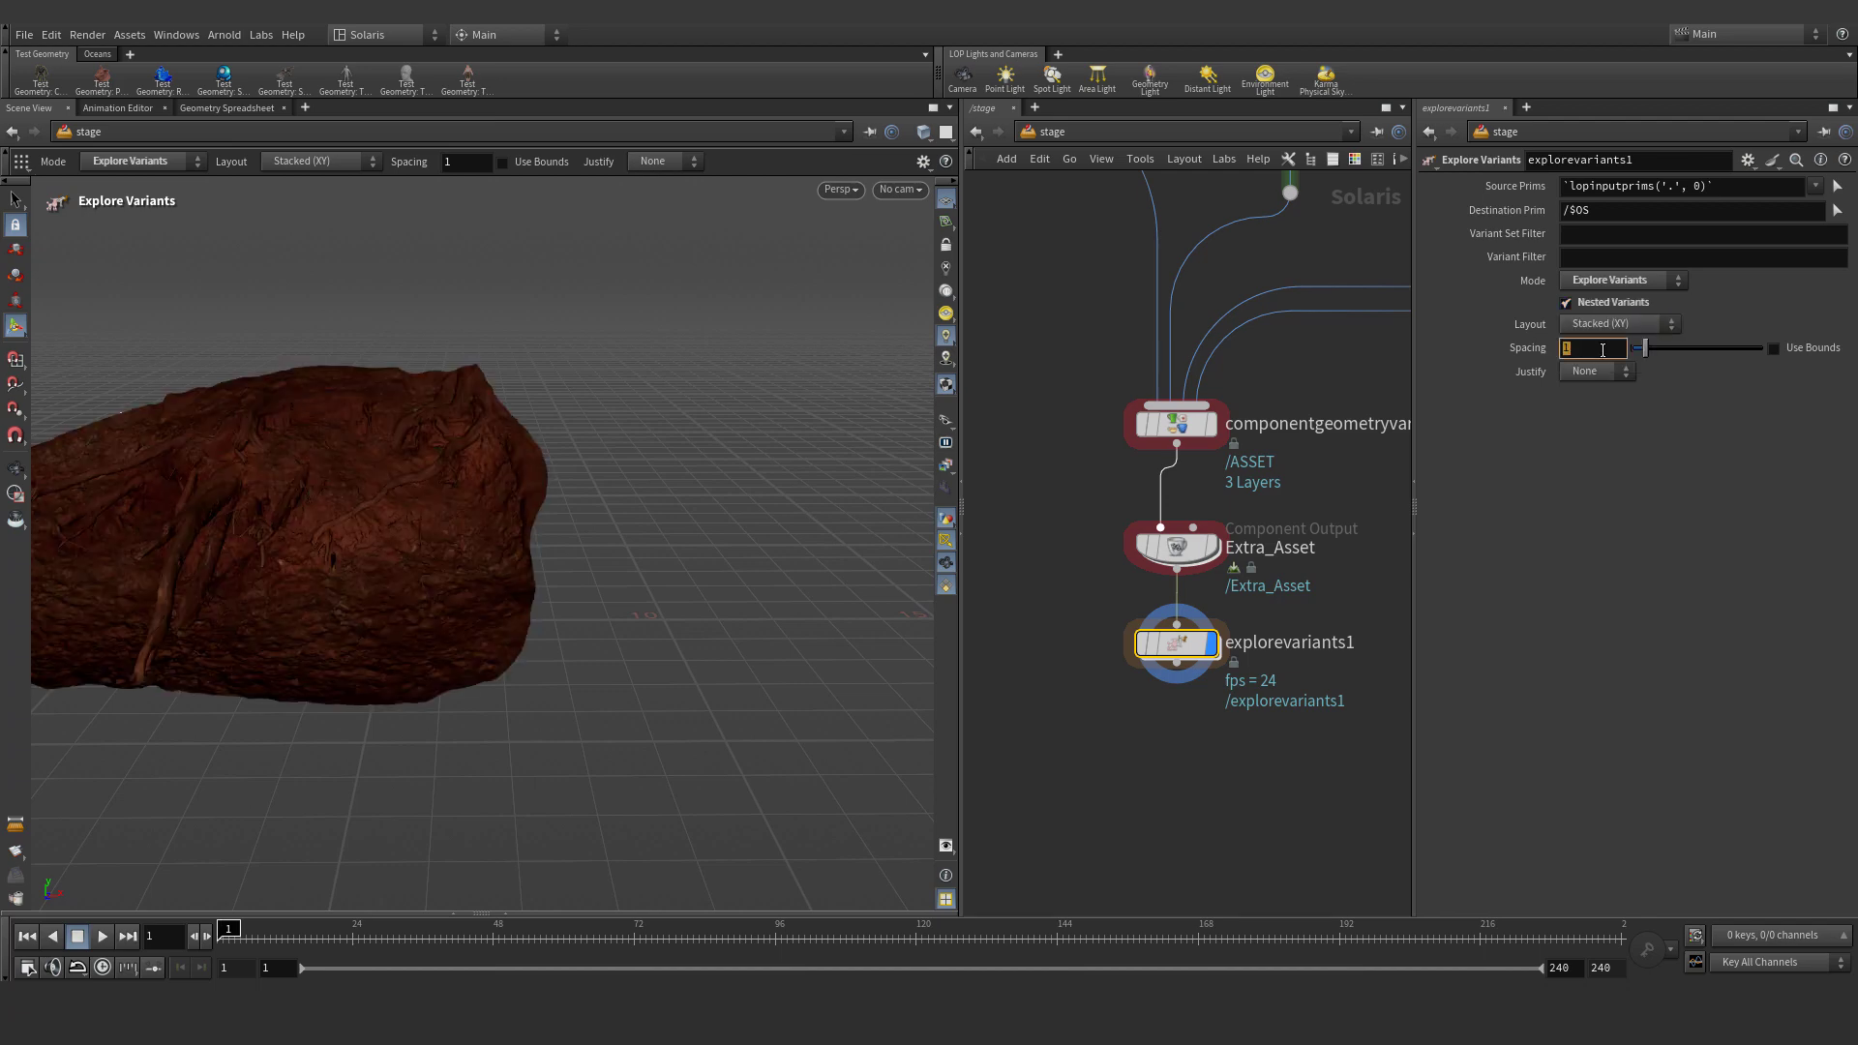
key("Return")
left_click(1813, 349)
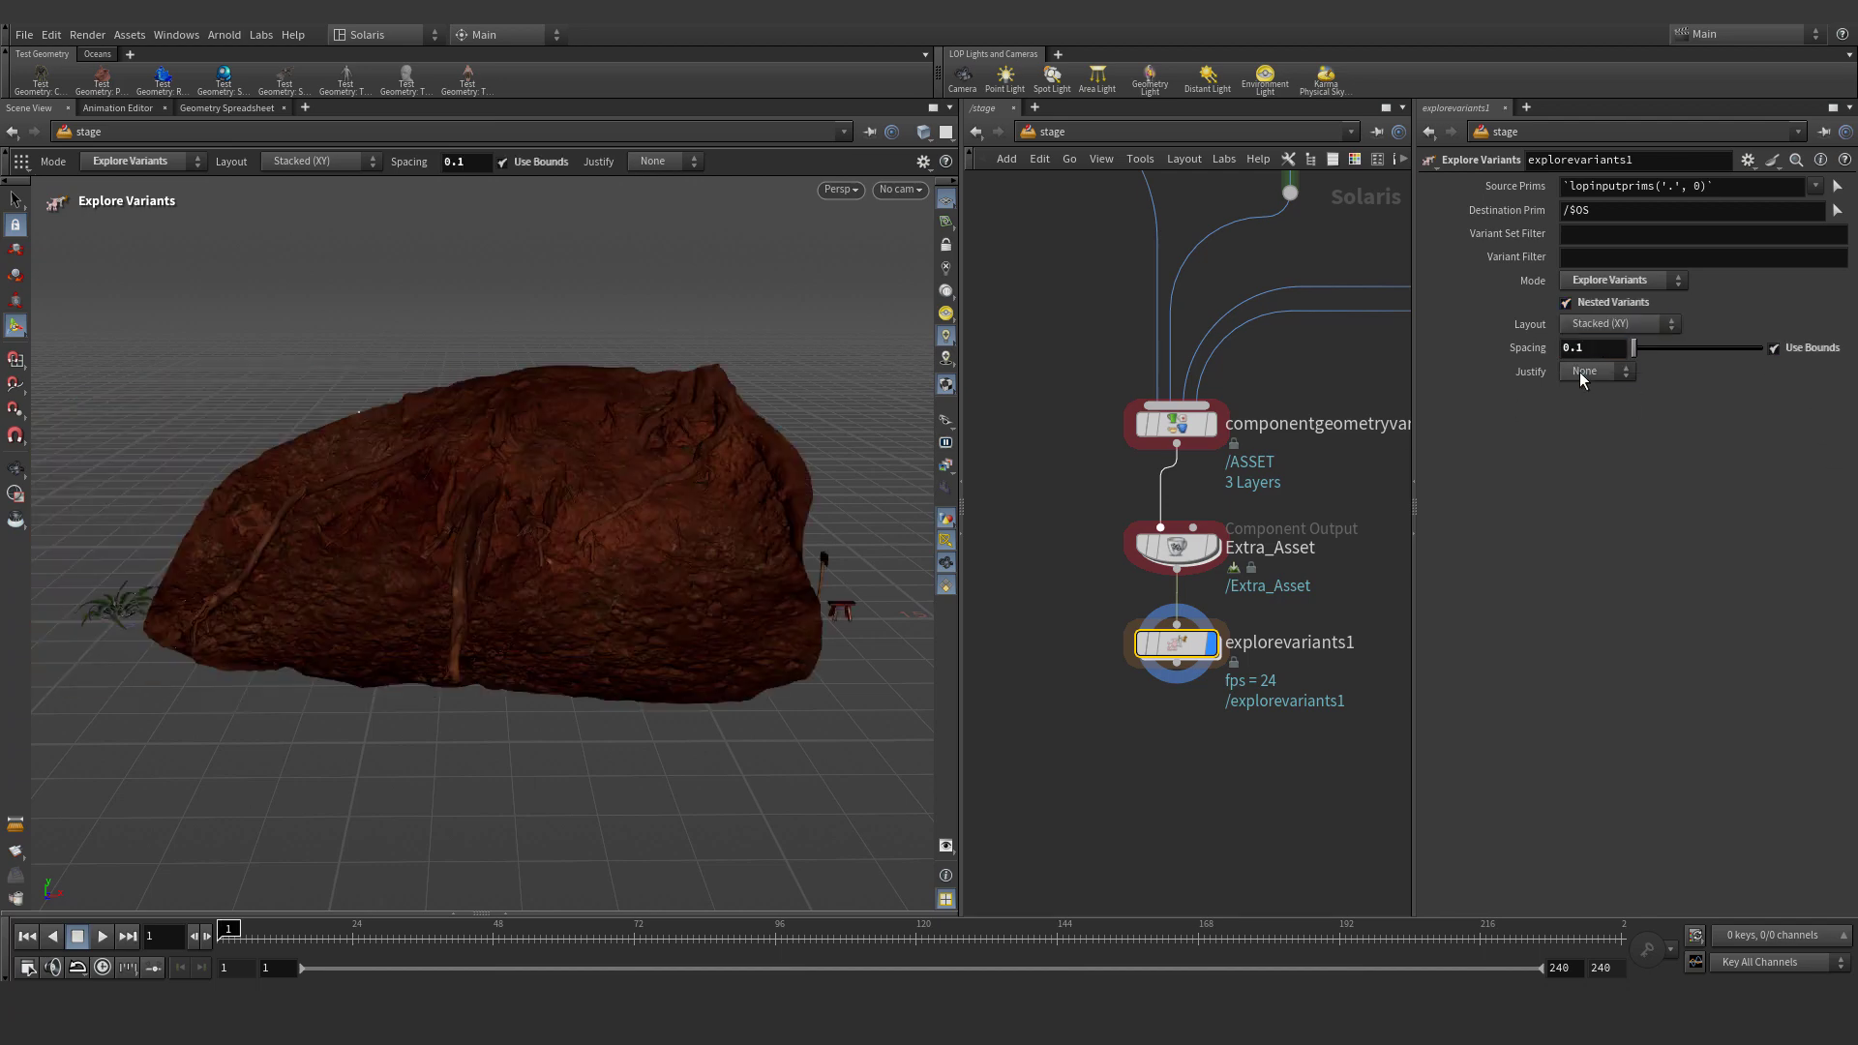
Justify the explored variants to Y Min and inspect their arrangement from several angles
left_click(1597, 371)
left_click(1590, 432)
left_click_drag(600, 484, 490, 625, "alt")
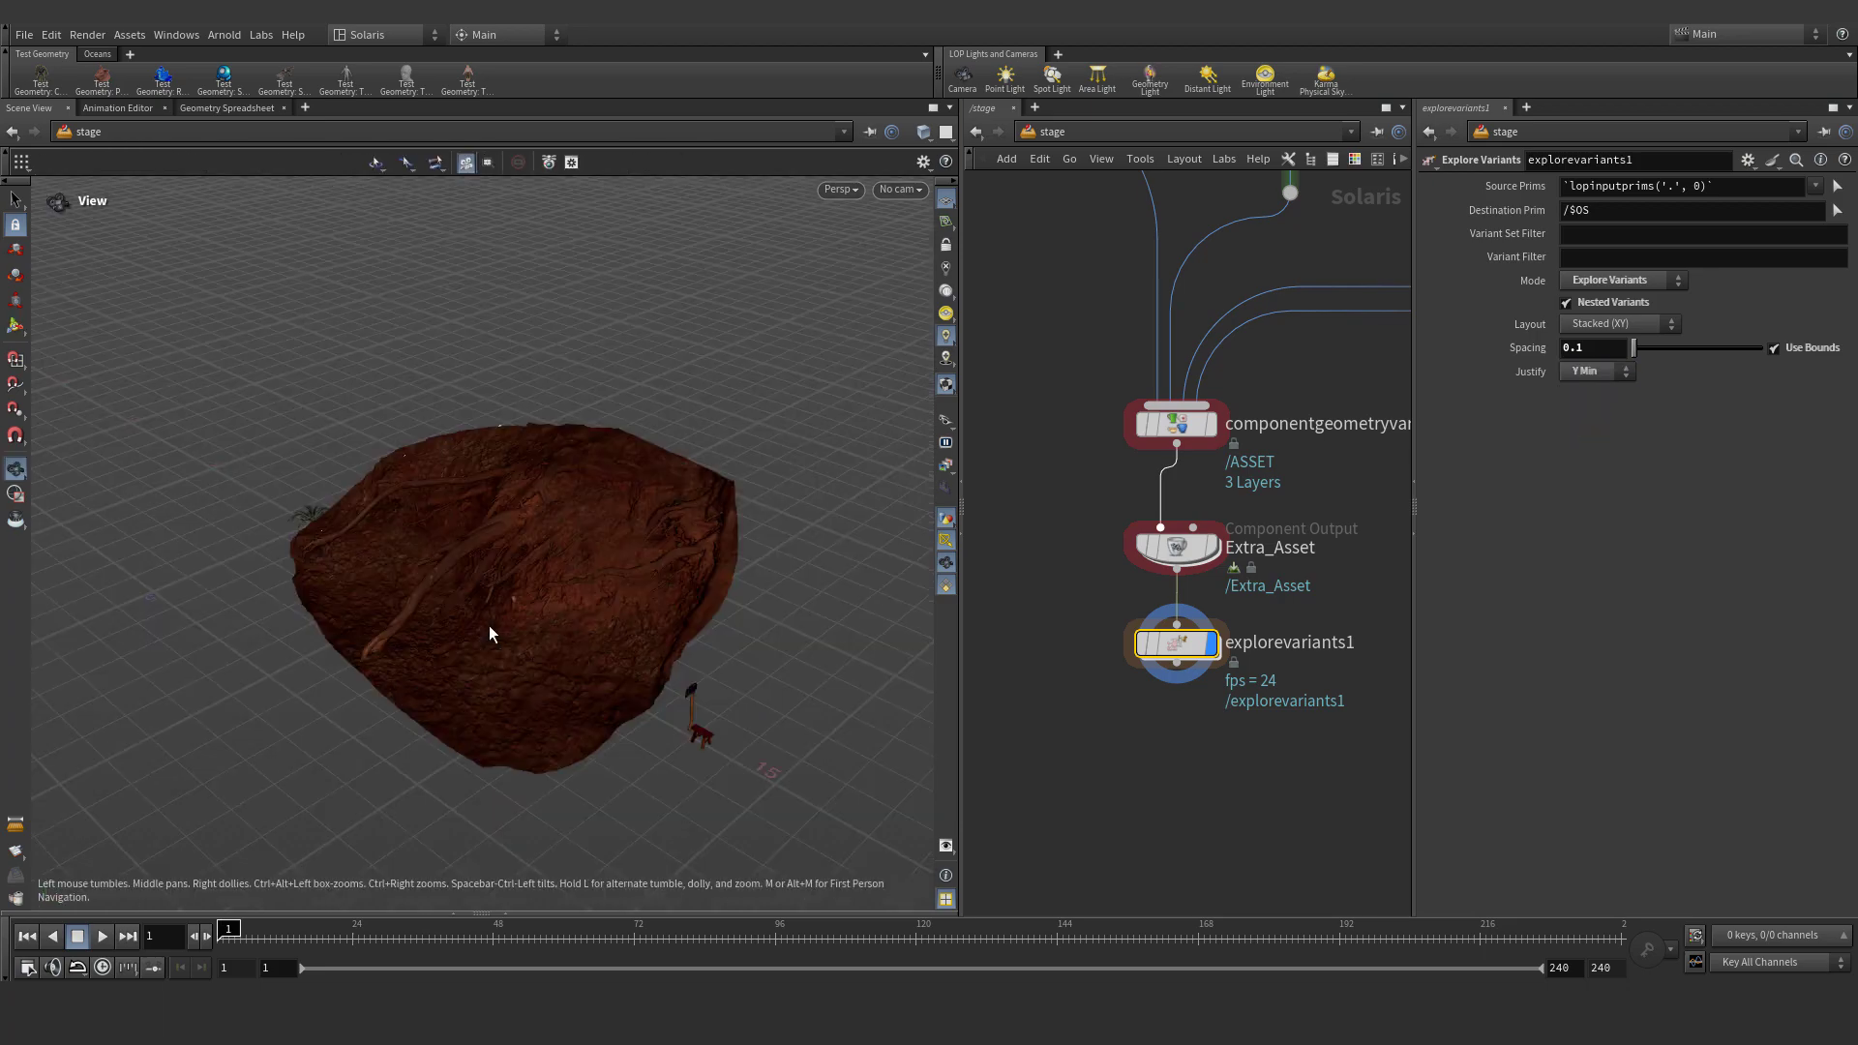
left_click_drag(448, 563, 564, 543, "alt")
right_click_drag(564, 543, 587, 557, "alt")
Change the justification of the explored variants to Center
left_click(1596, 372)
left_click(1589, 411)
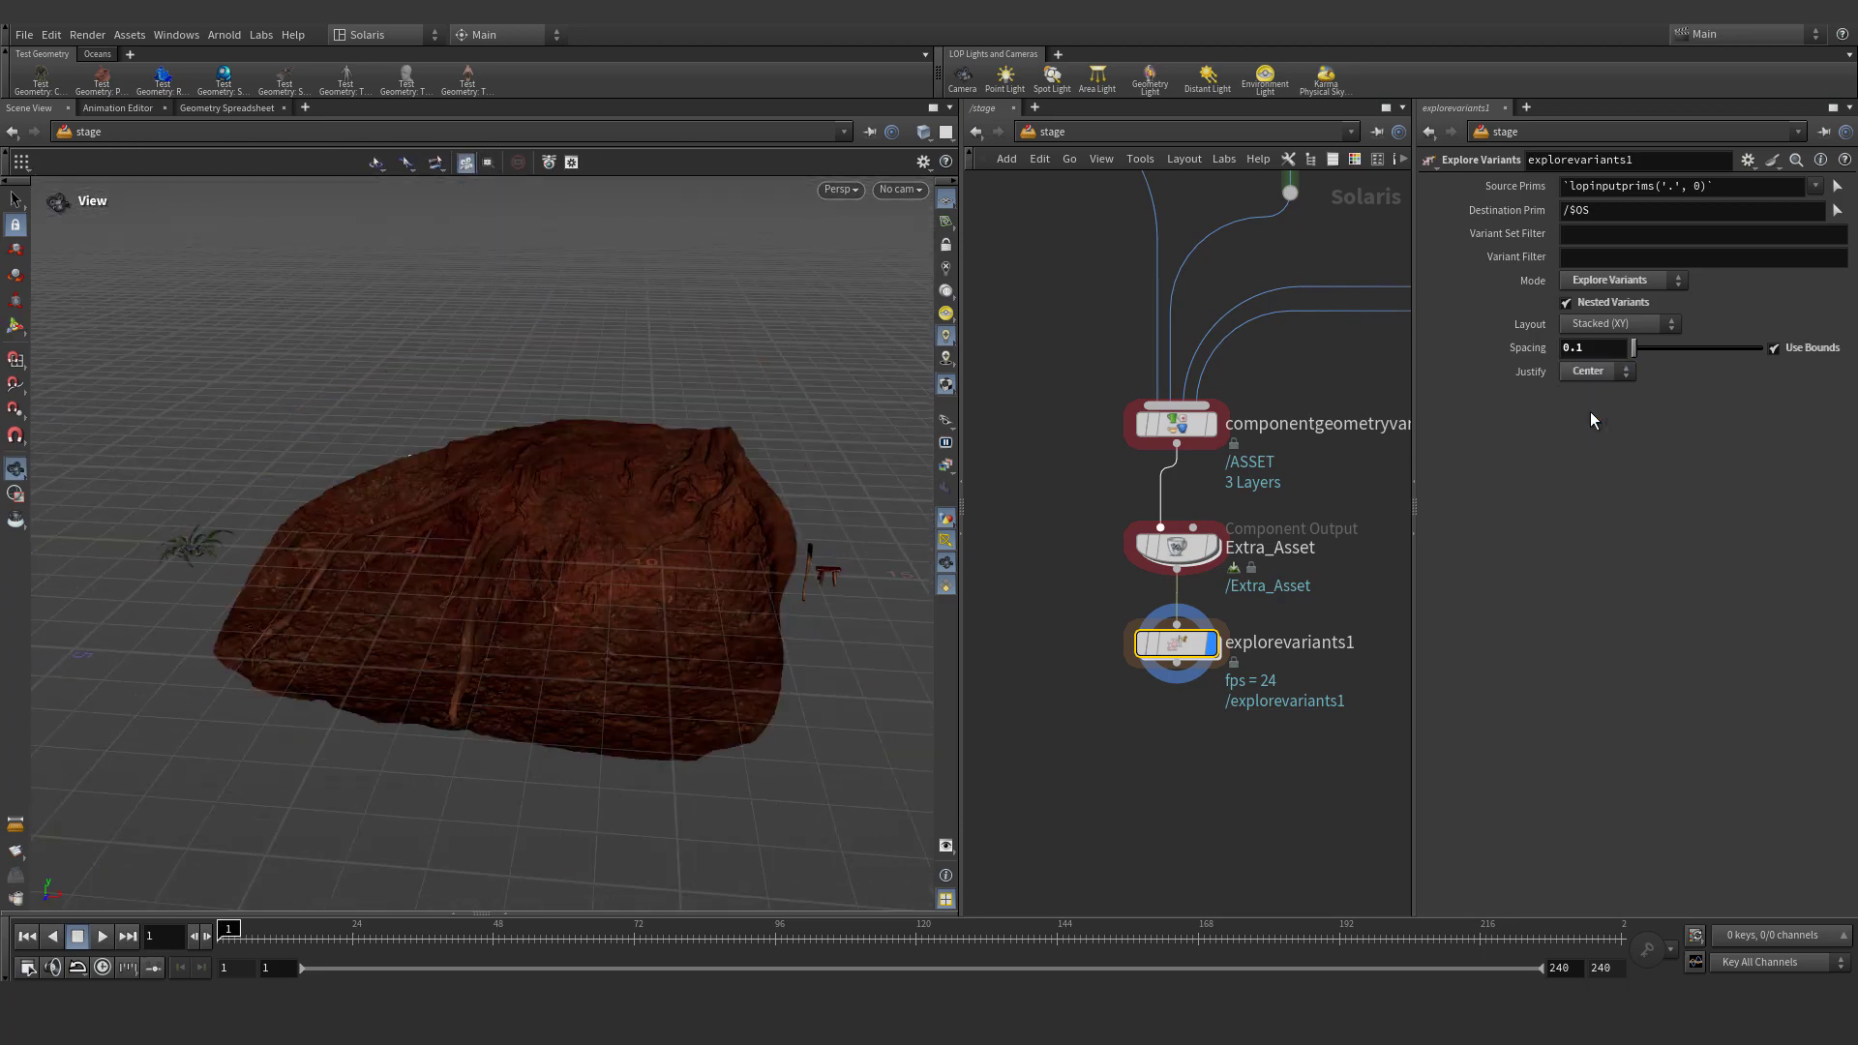
left_click_drag(613, 642, 638, 530)
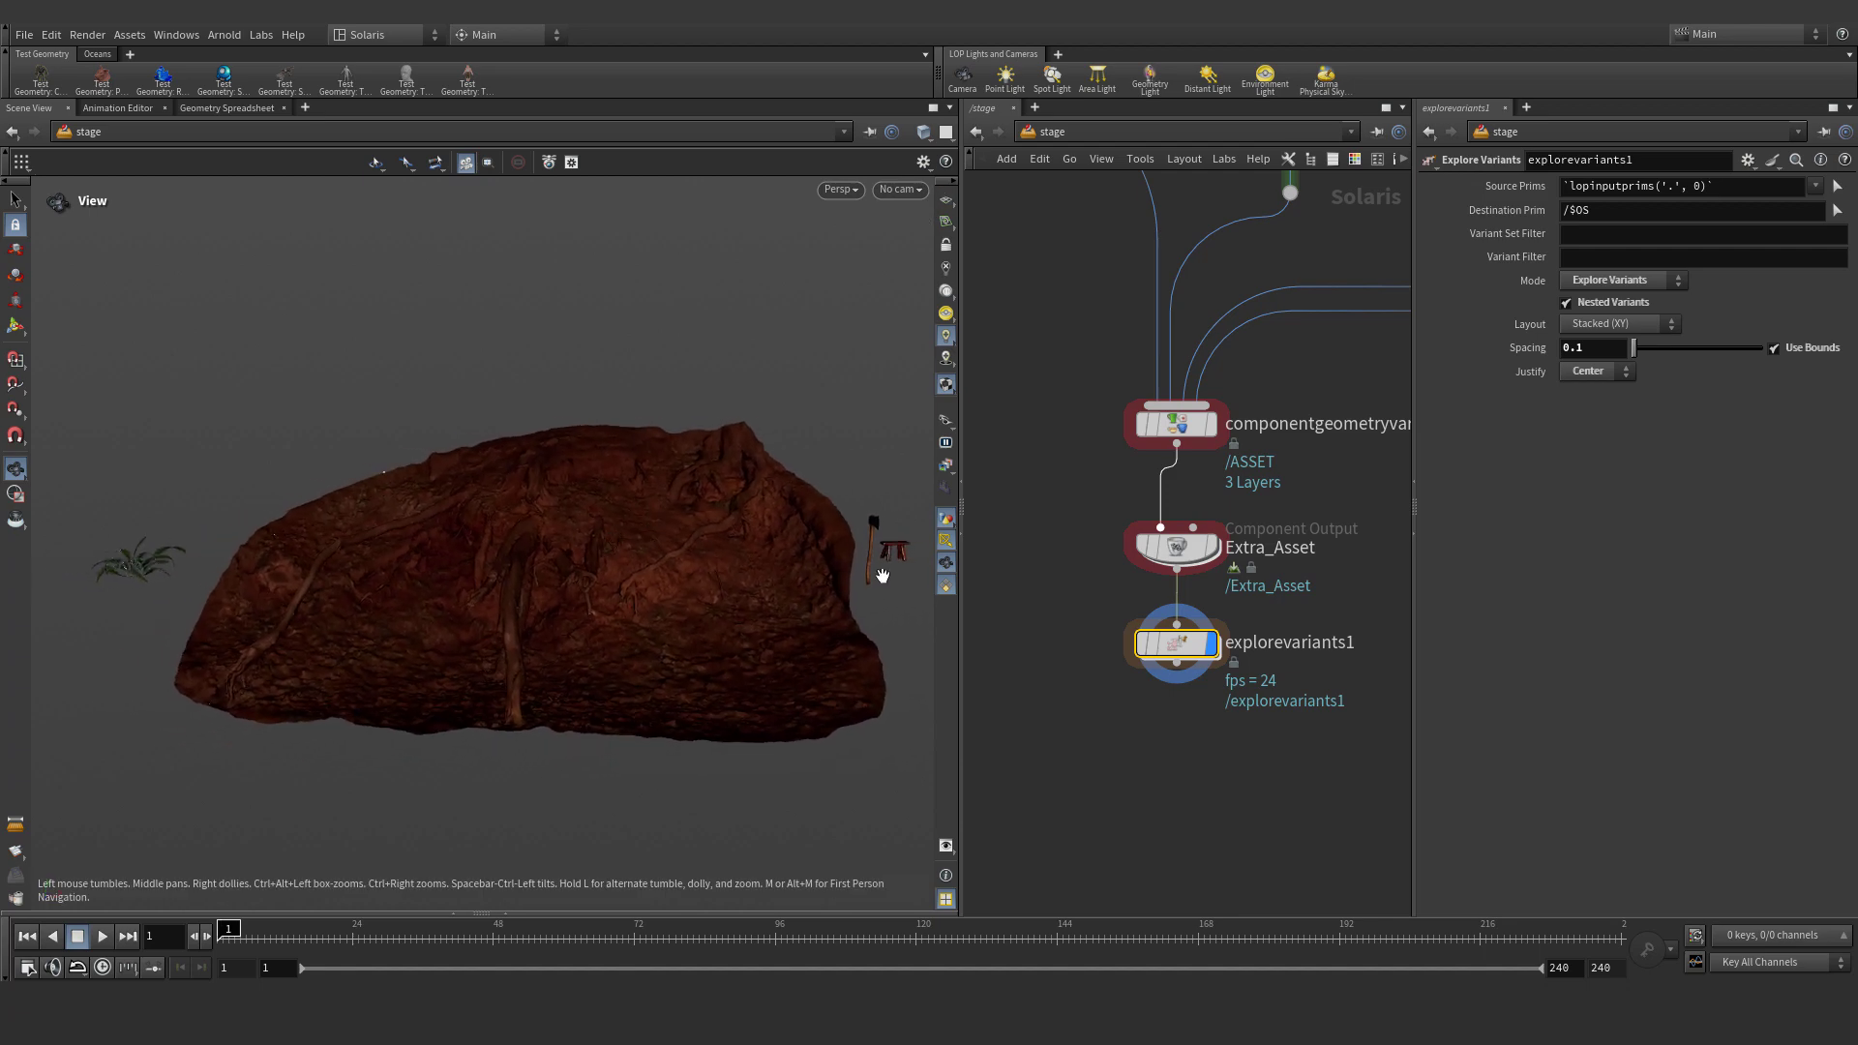
Turn on View Thumbnail Camera in the Extra_Asset thumbnail settings and check the view through that camera
left_click(1177, 547)
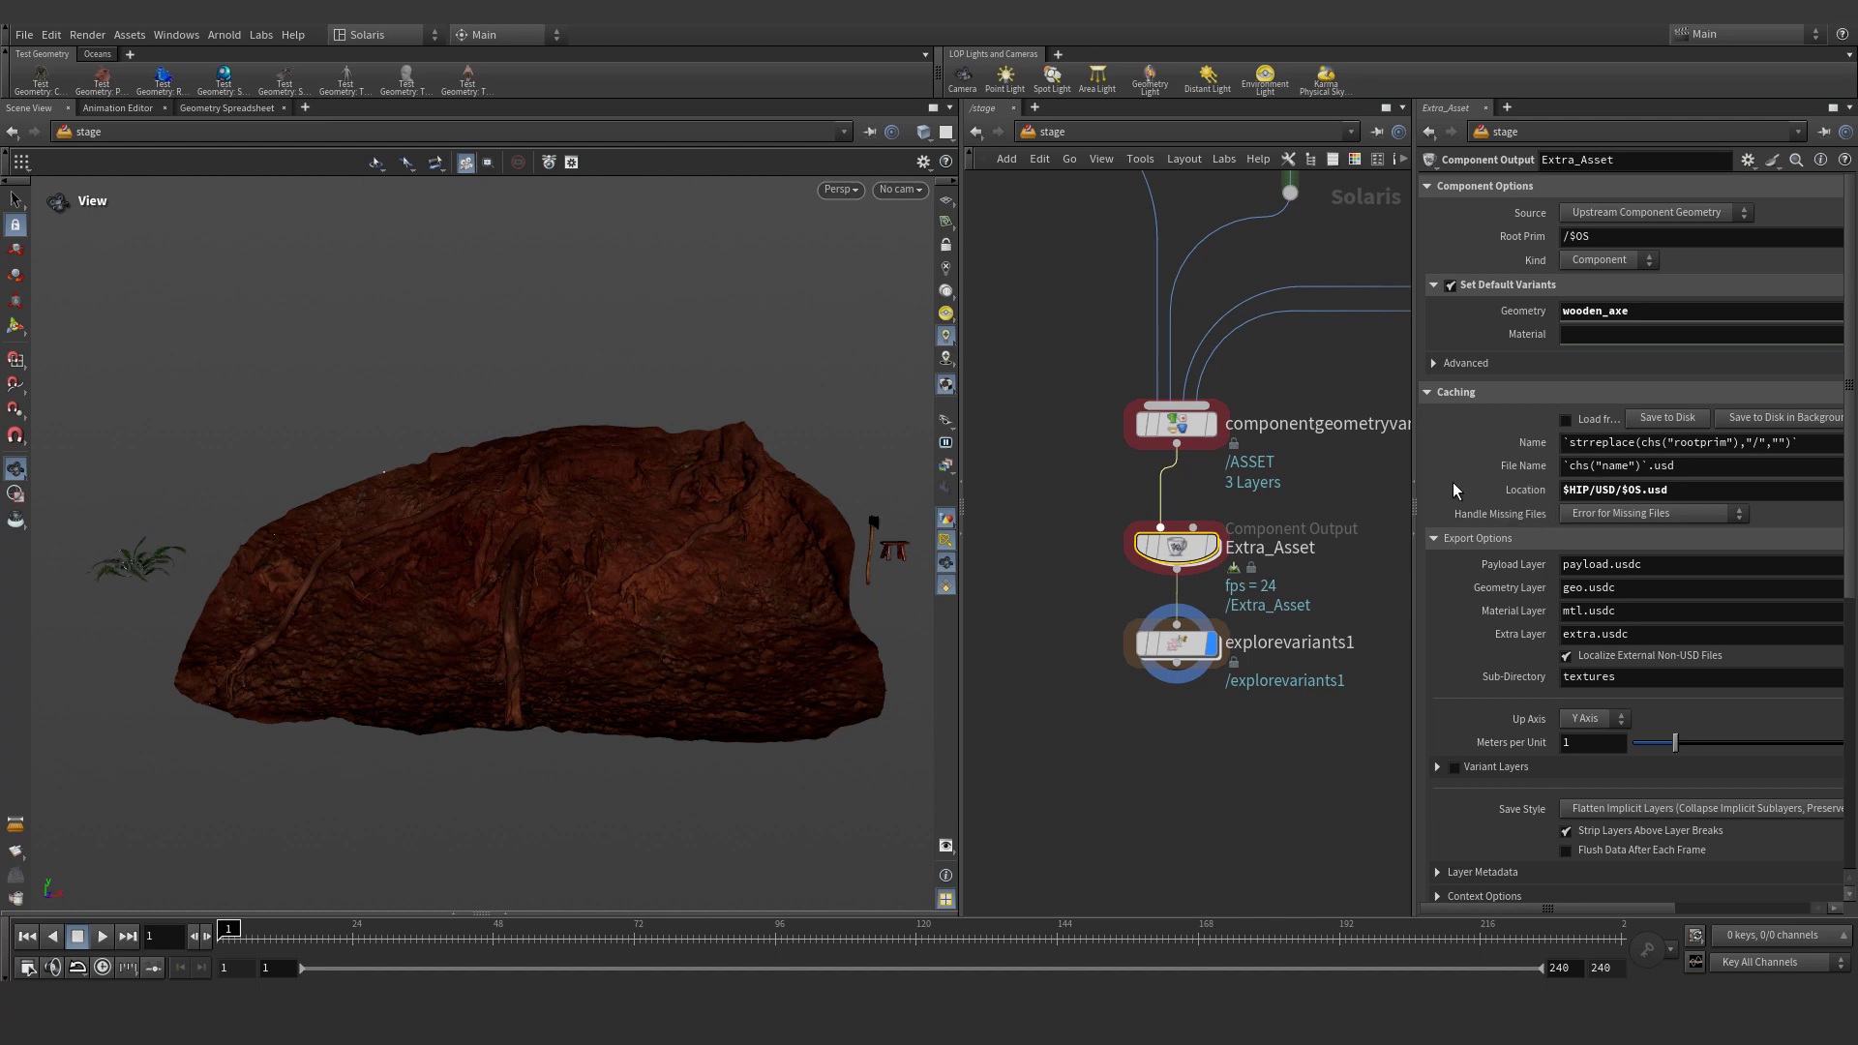
scroll(1463, 508, "down", 8)
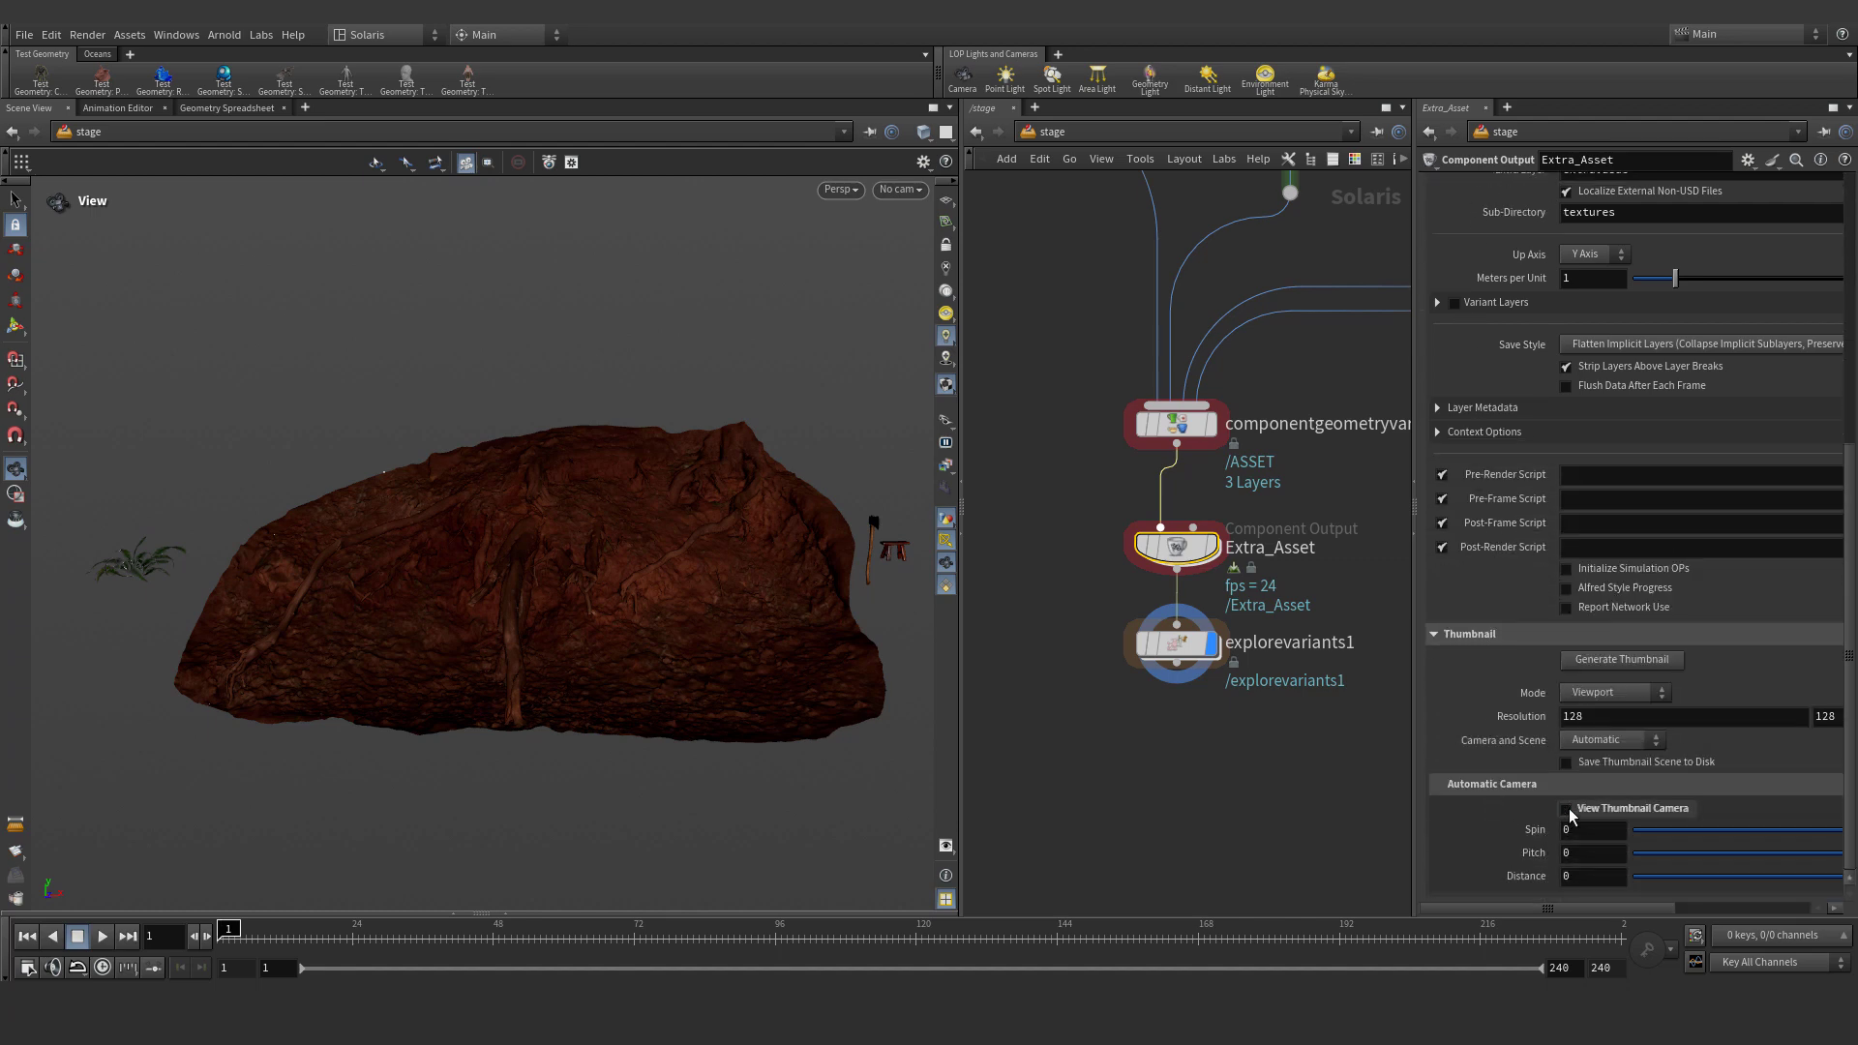
left_click(1566, 809)
left_click(888, 189)
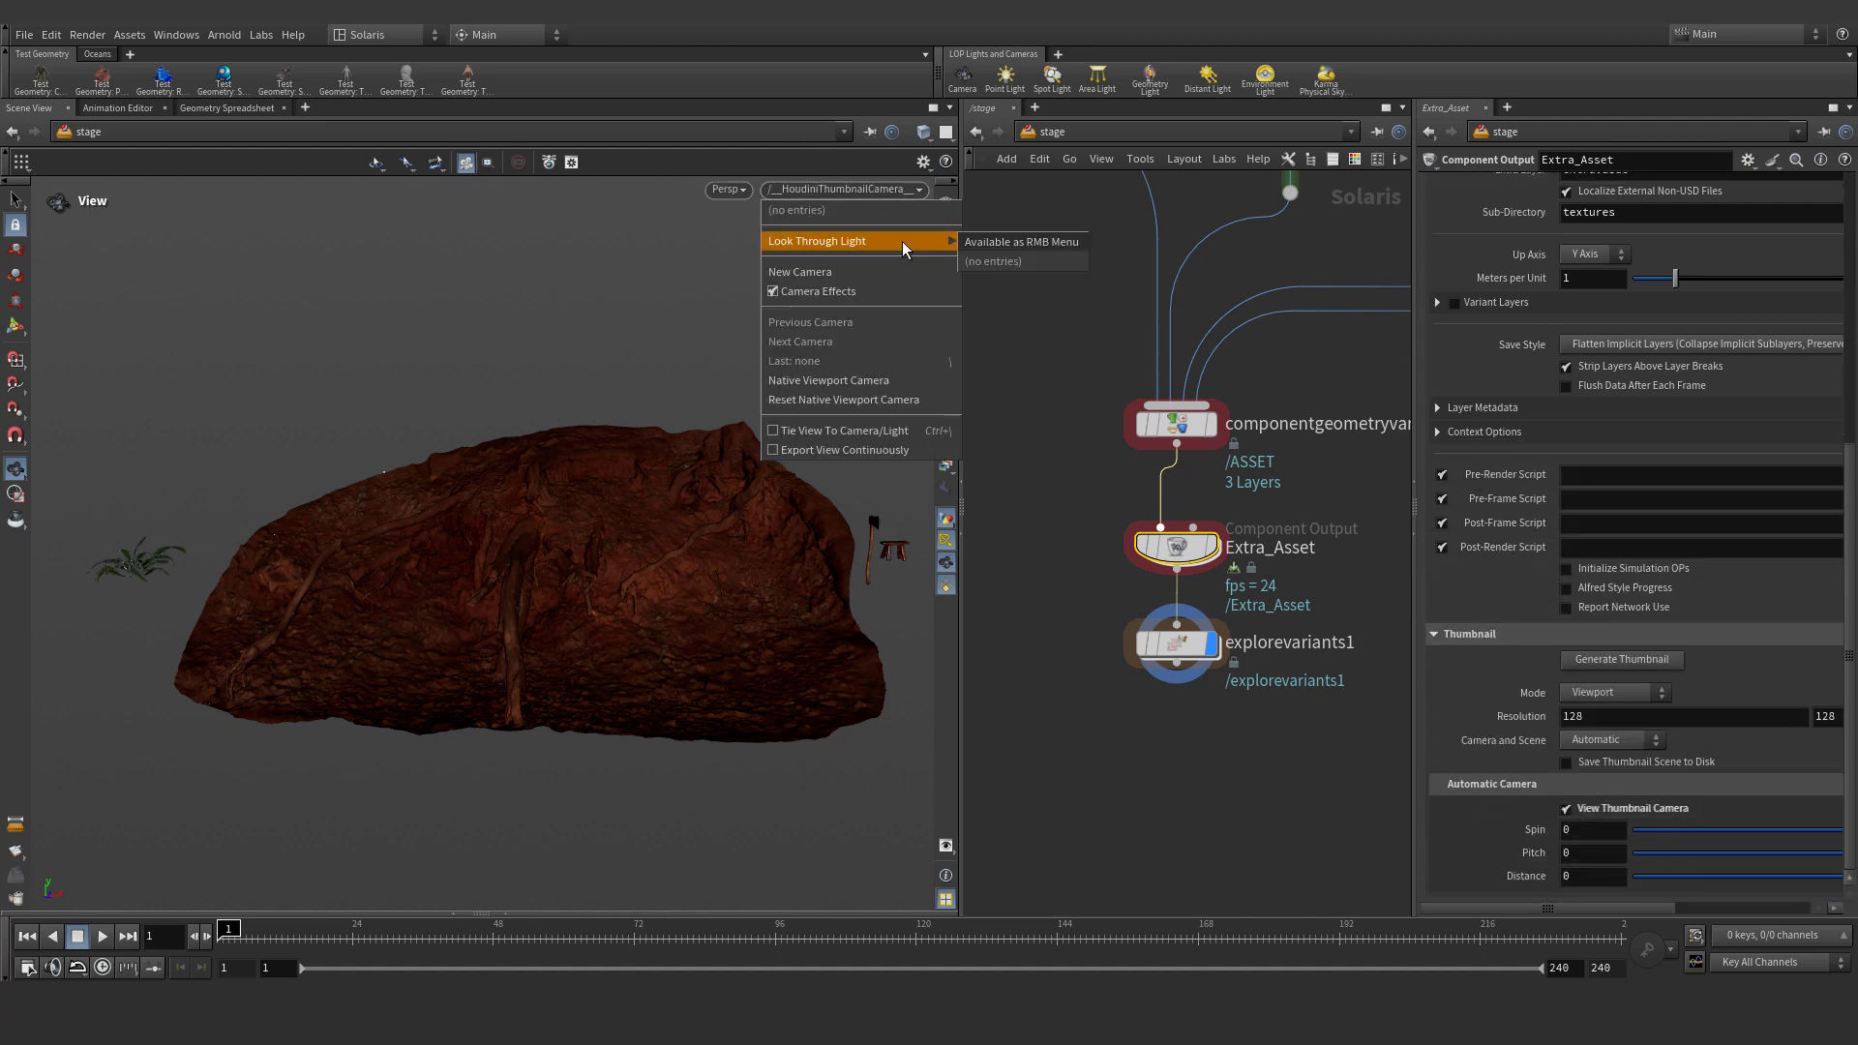
left_click(902, 241)
left_click_drag(651, 352, 652, 406)
right_click(652, 407)
left_click(1364, 777)
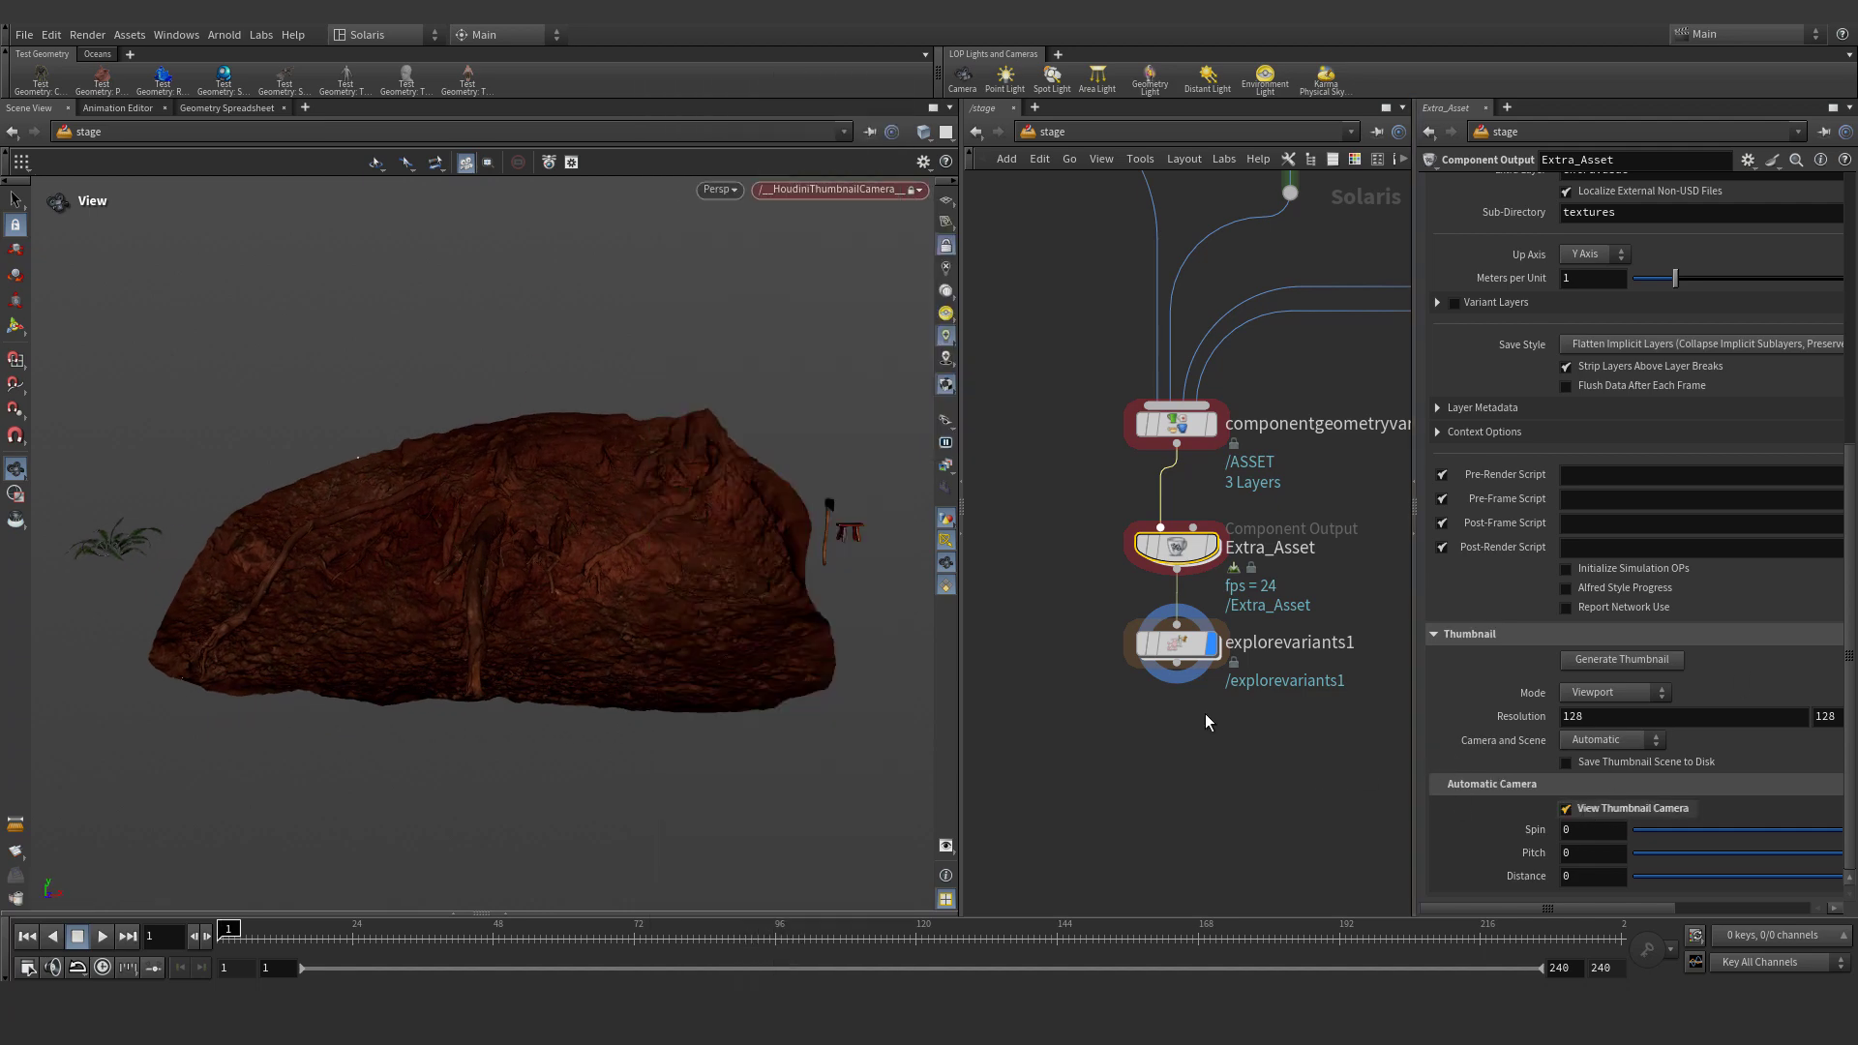
left_click_drag(696, 519, 701, 453)
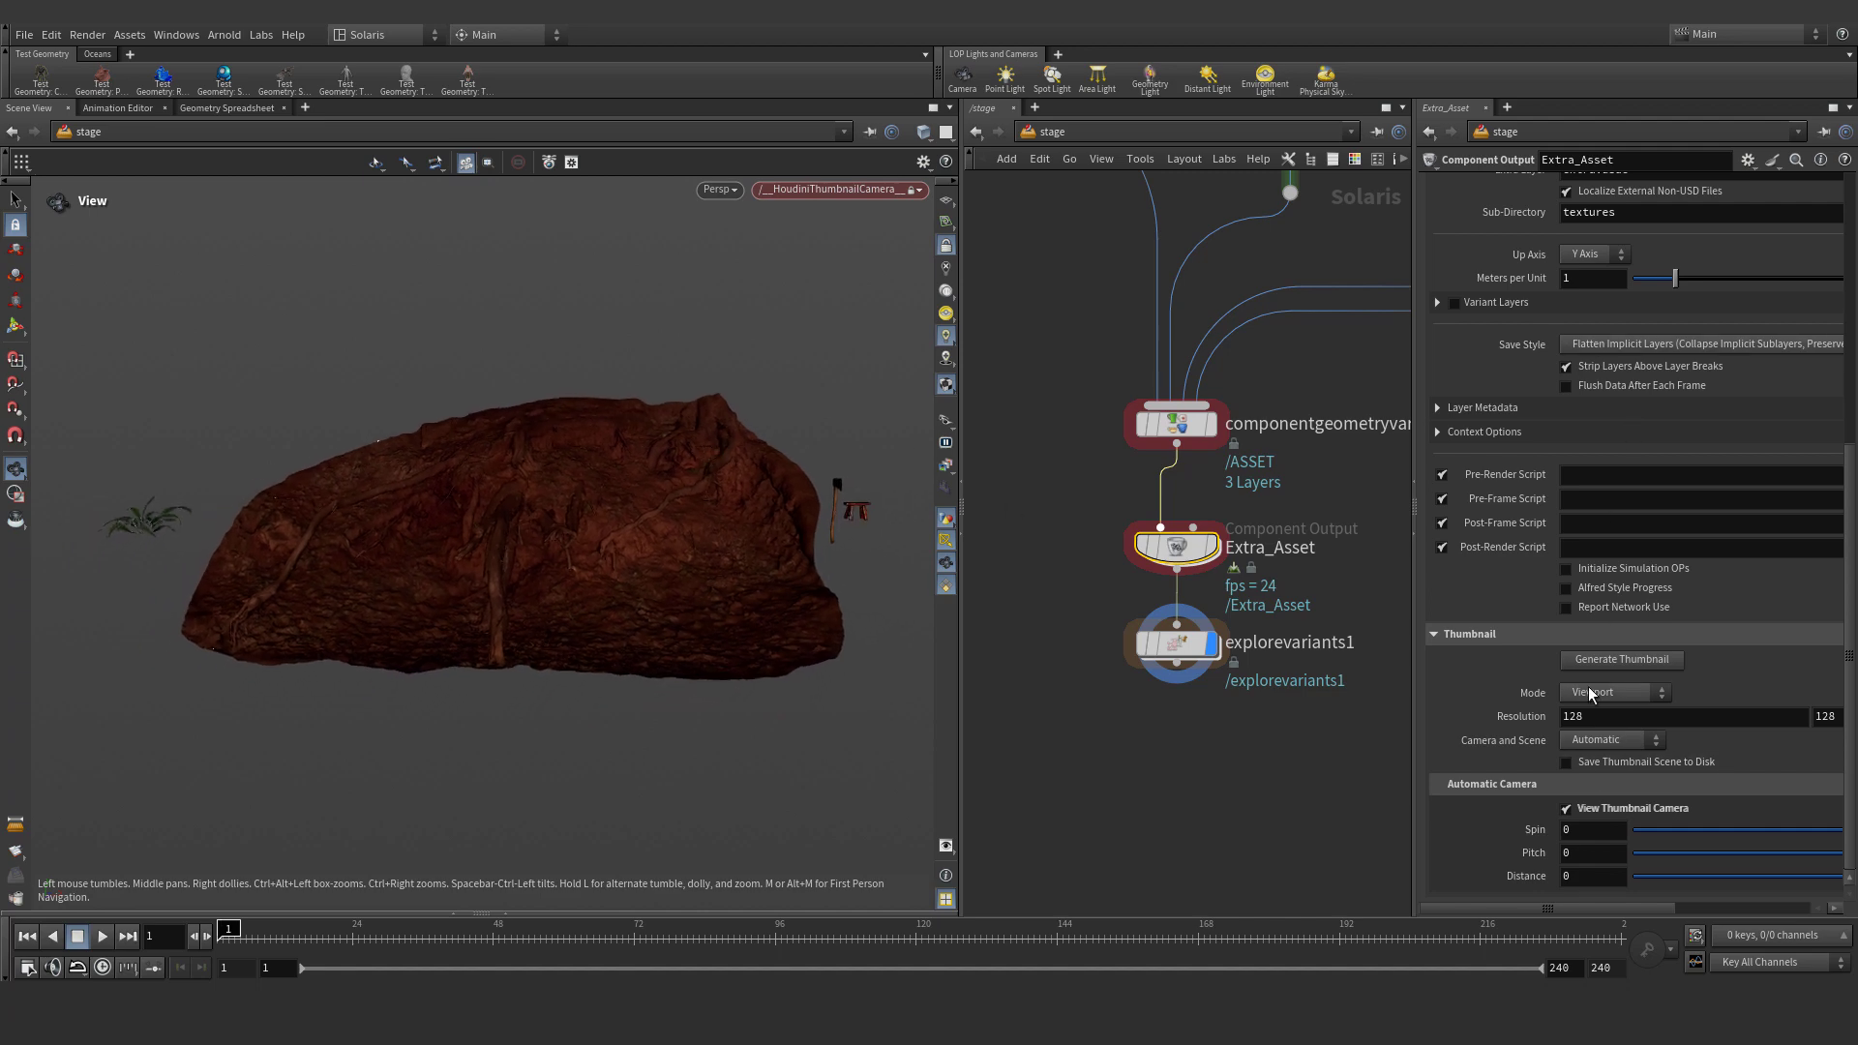
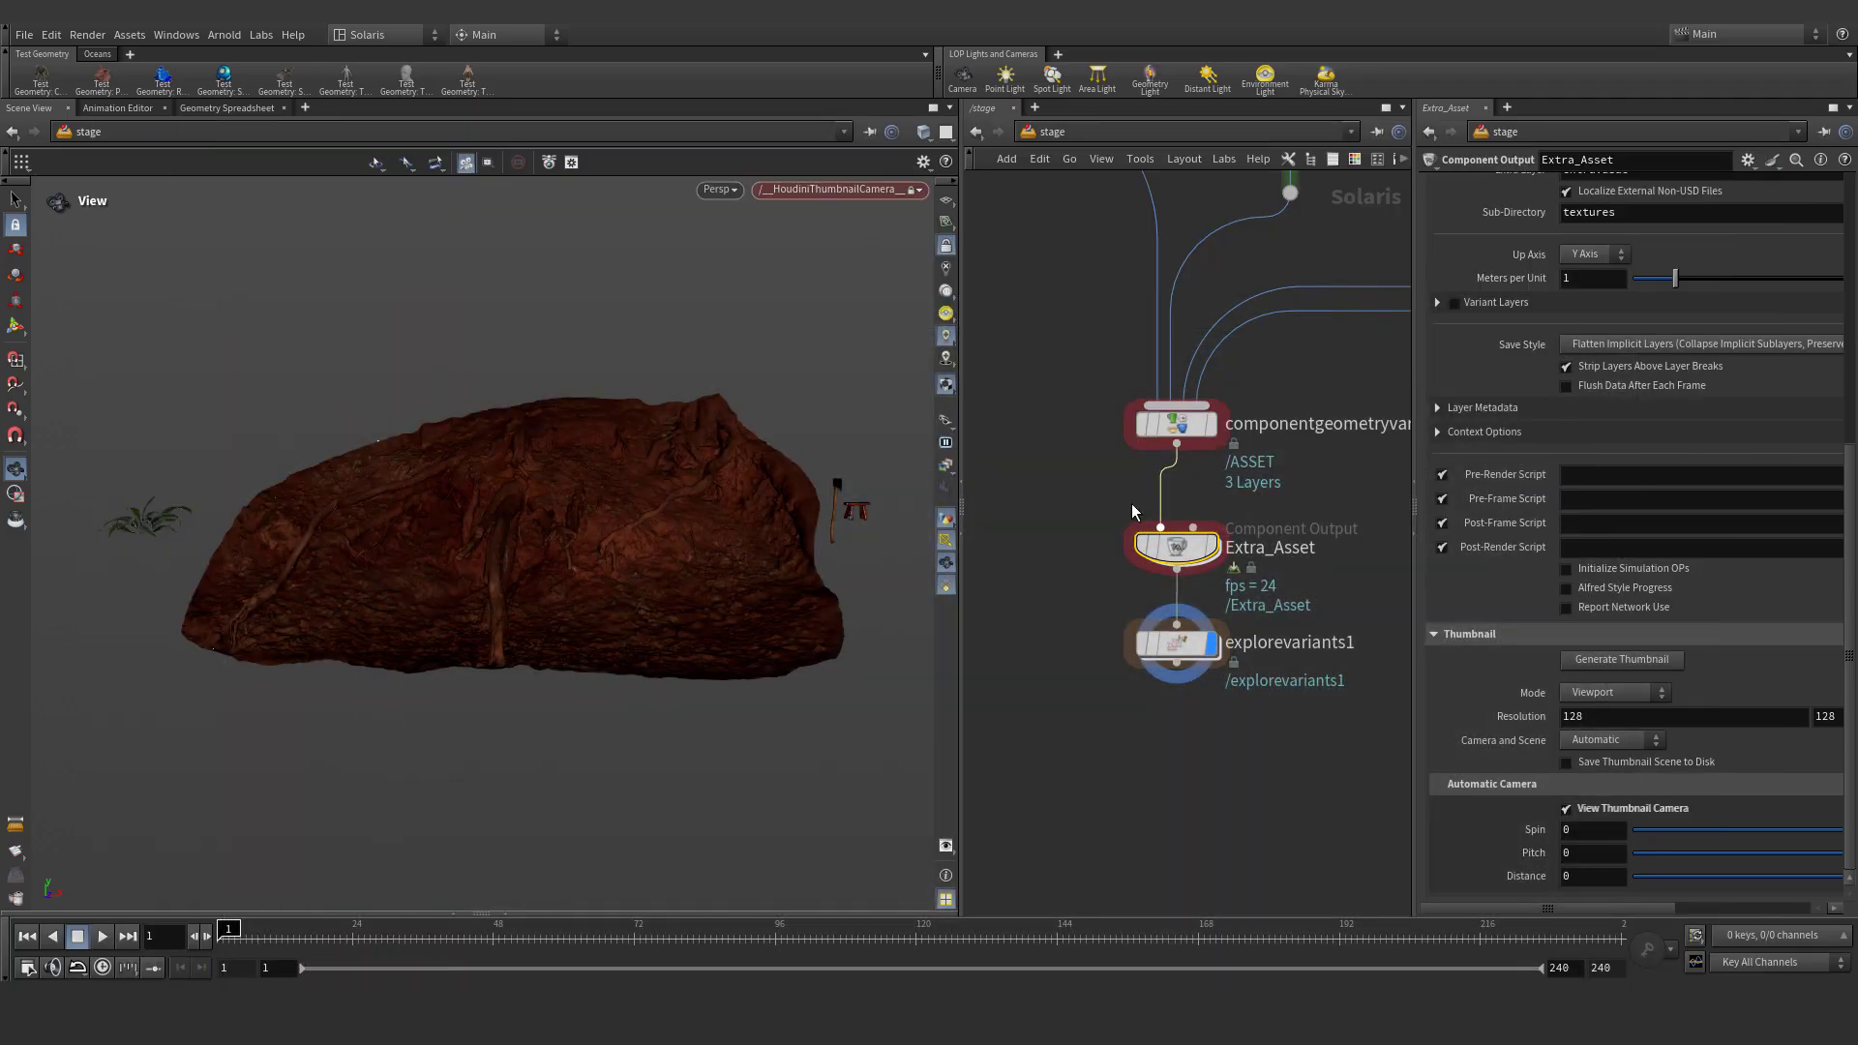
Delete the explorevariants1 node below Extra_Asset
scroll(1142, 542, "up", 1)
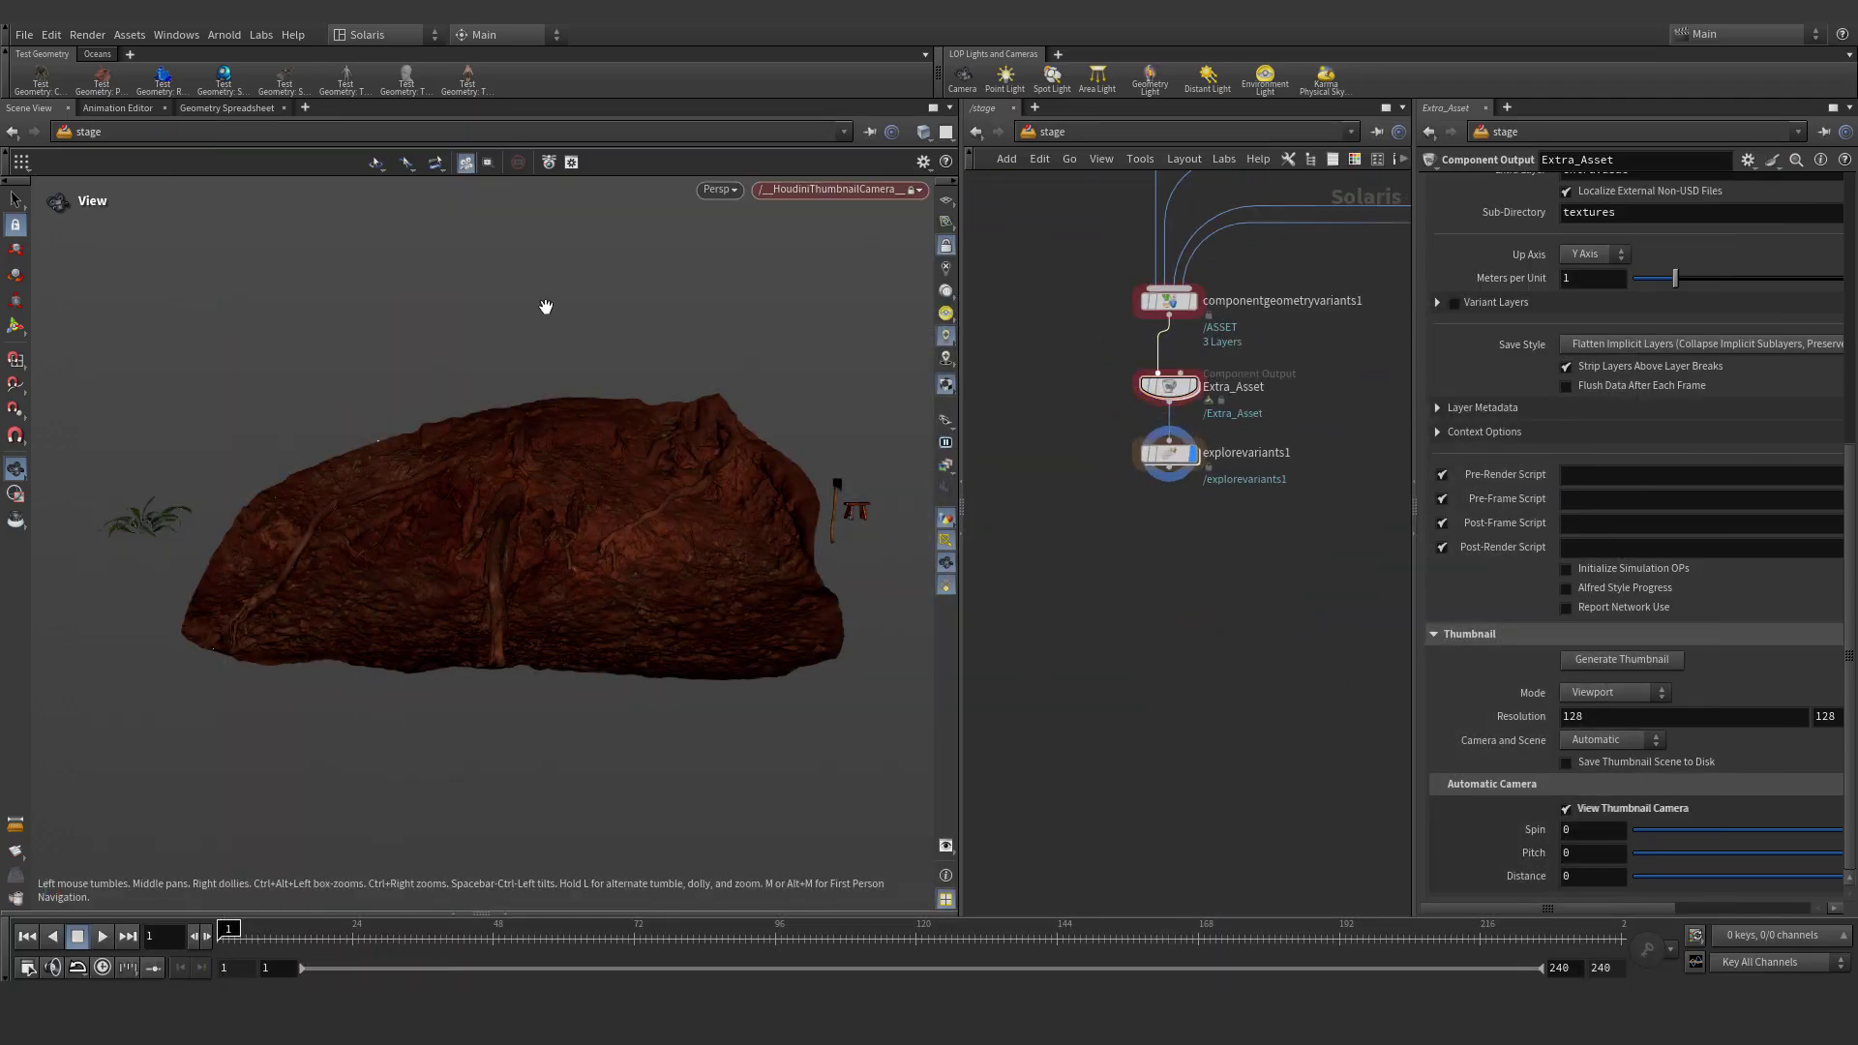
left_click(1169, 454)
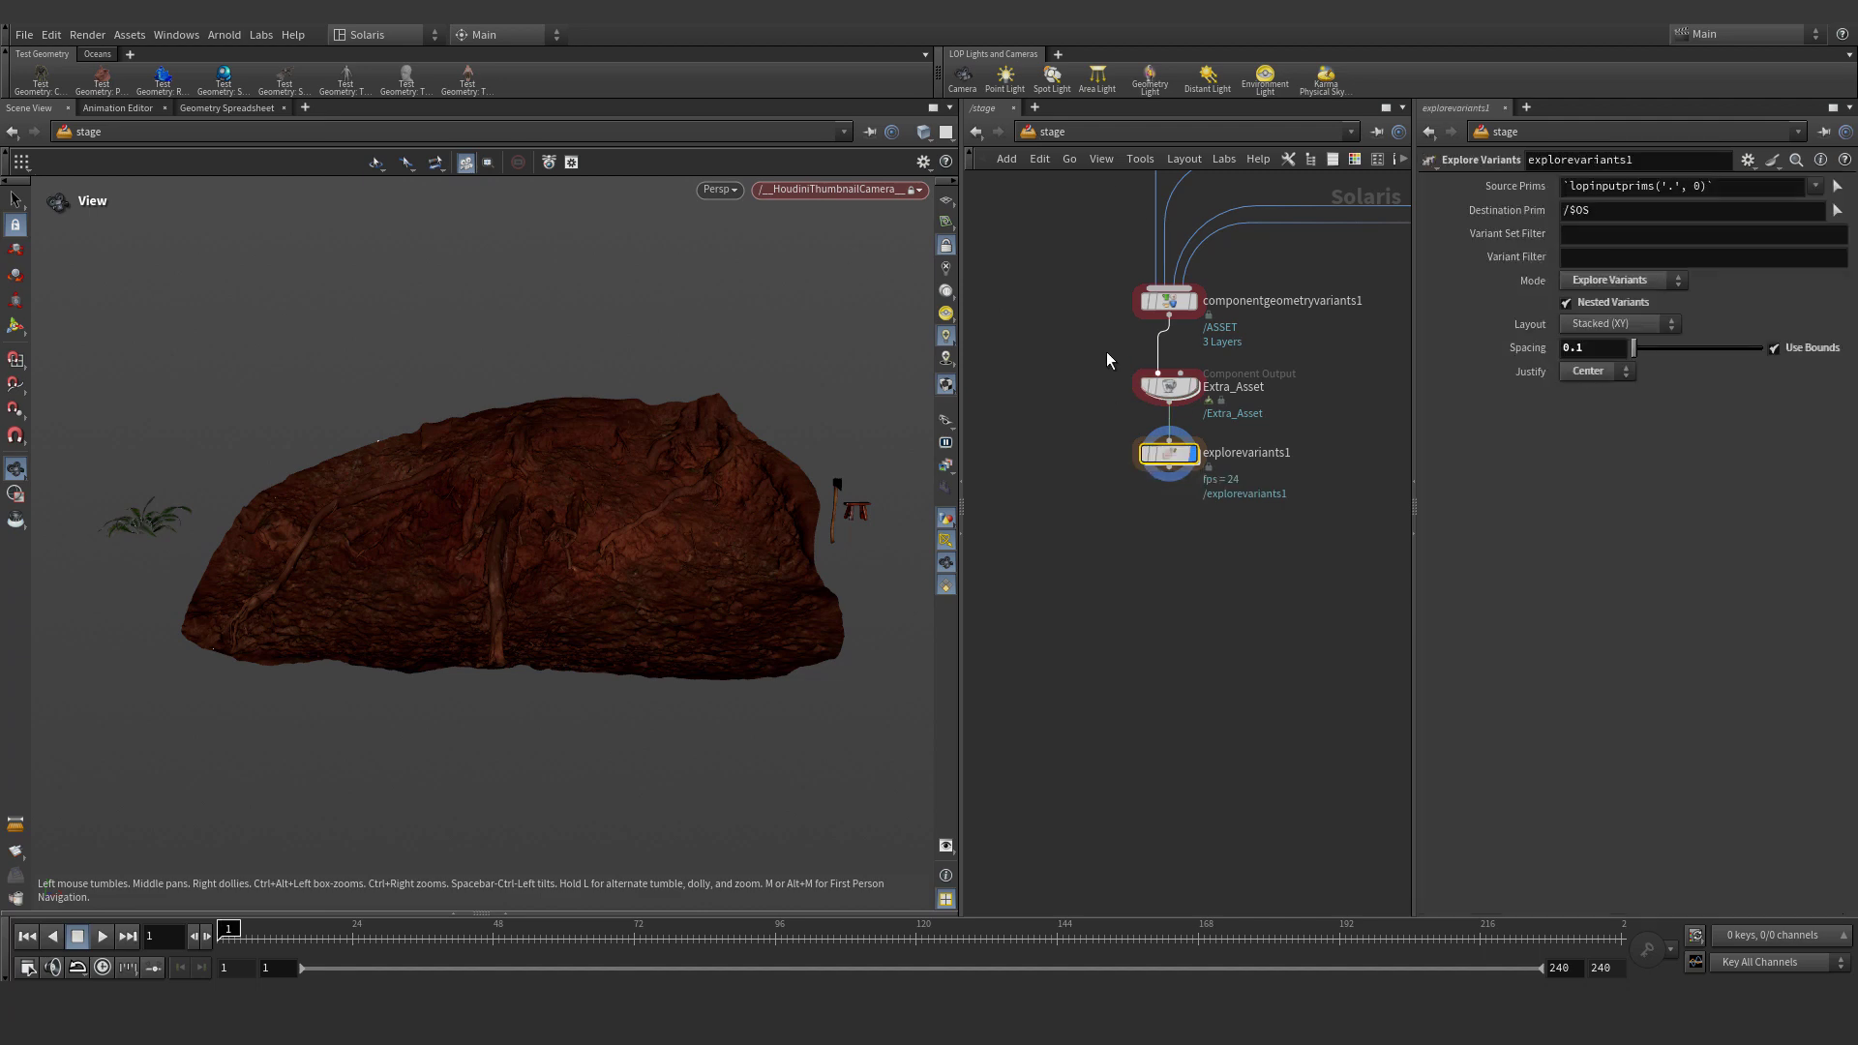
left_click_drag(1106, 351, 1194, 515)
key("Delete")
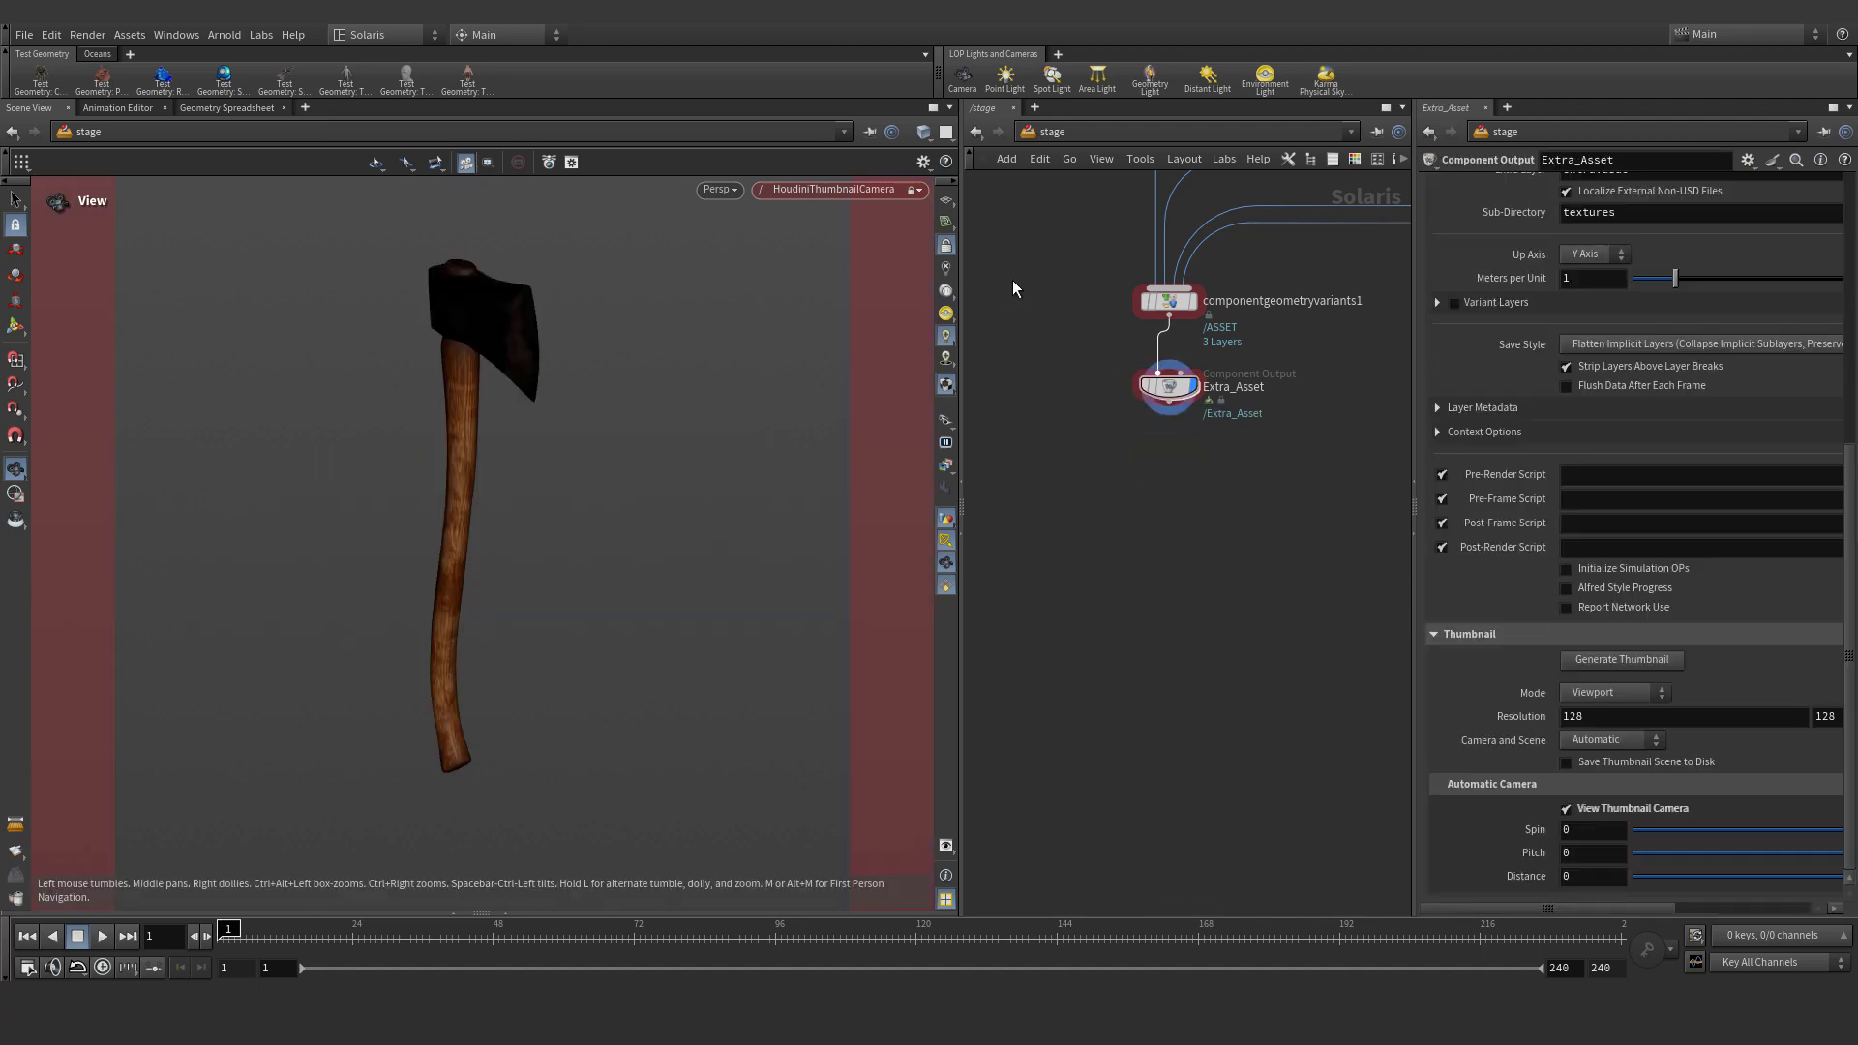
Leave the thumbnail camera view, restore the lower pane and add an enlarged Layout Asset Gallery to it
left_click_drag(832, 406, 387, 402)
key("z")
scroll(710, 527, "down", 5)
left_click(467, 913)
scroll(448, 307, "down", 2)
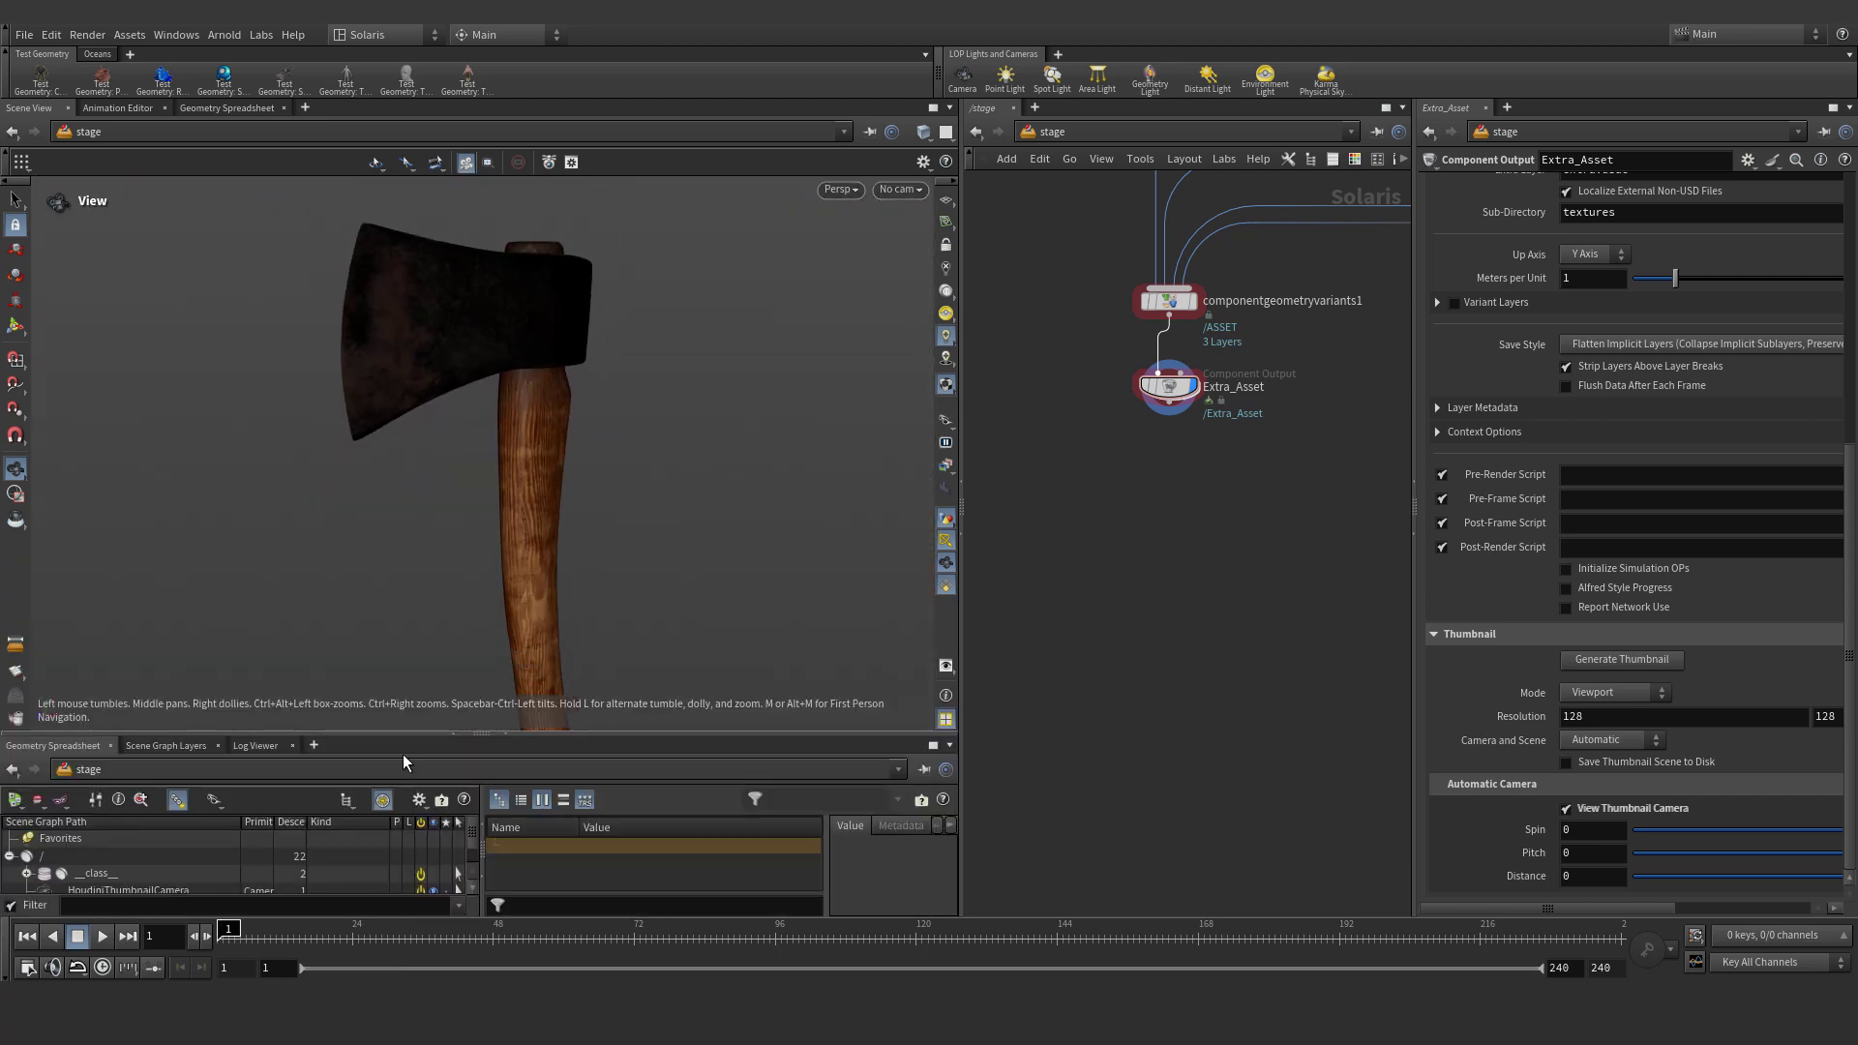
left_click_drag(414, 733, 420, 608)
left_click(314, 619)
mouse_move(397, 657)
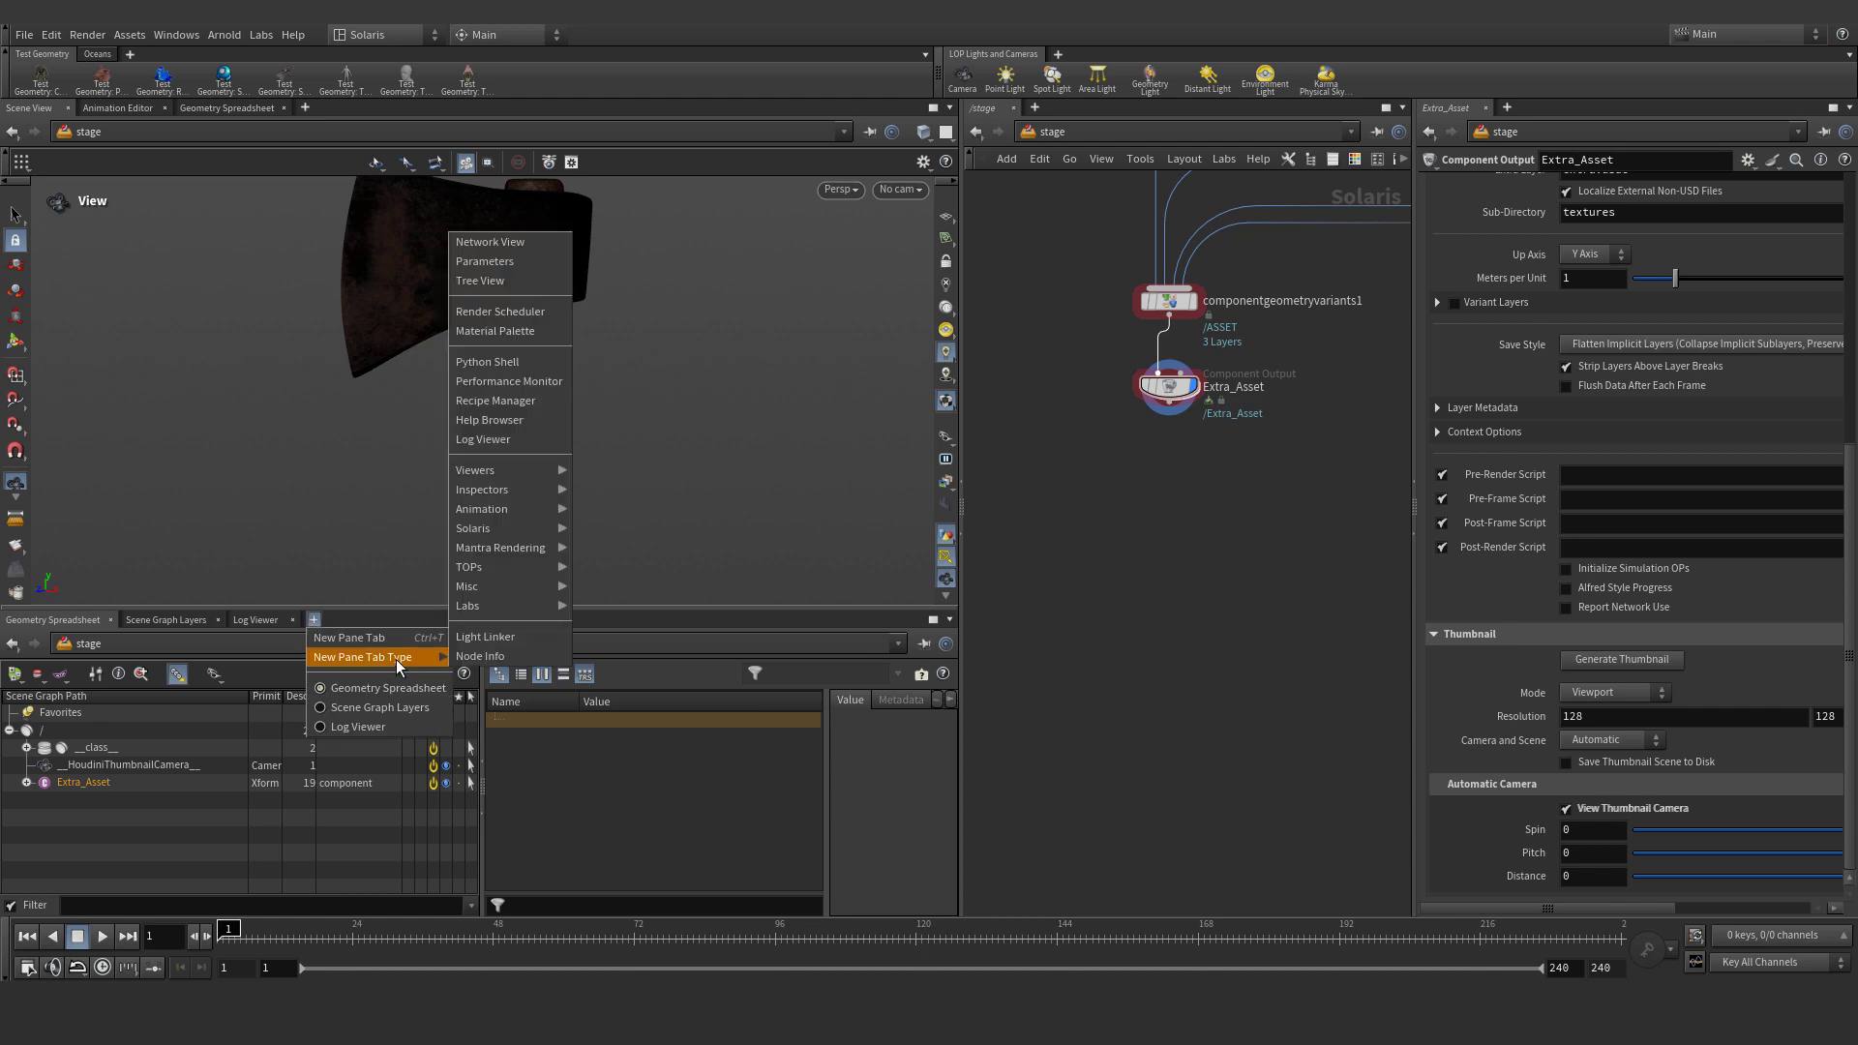
mouse_move(527, 528)
left_click(666, 646)
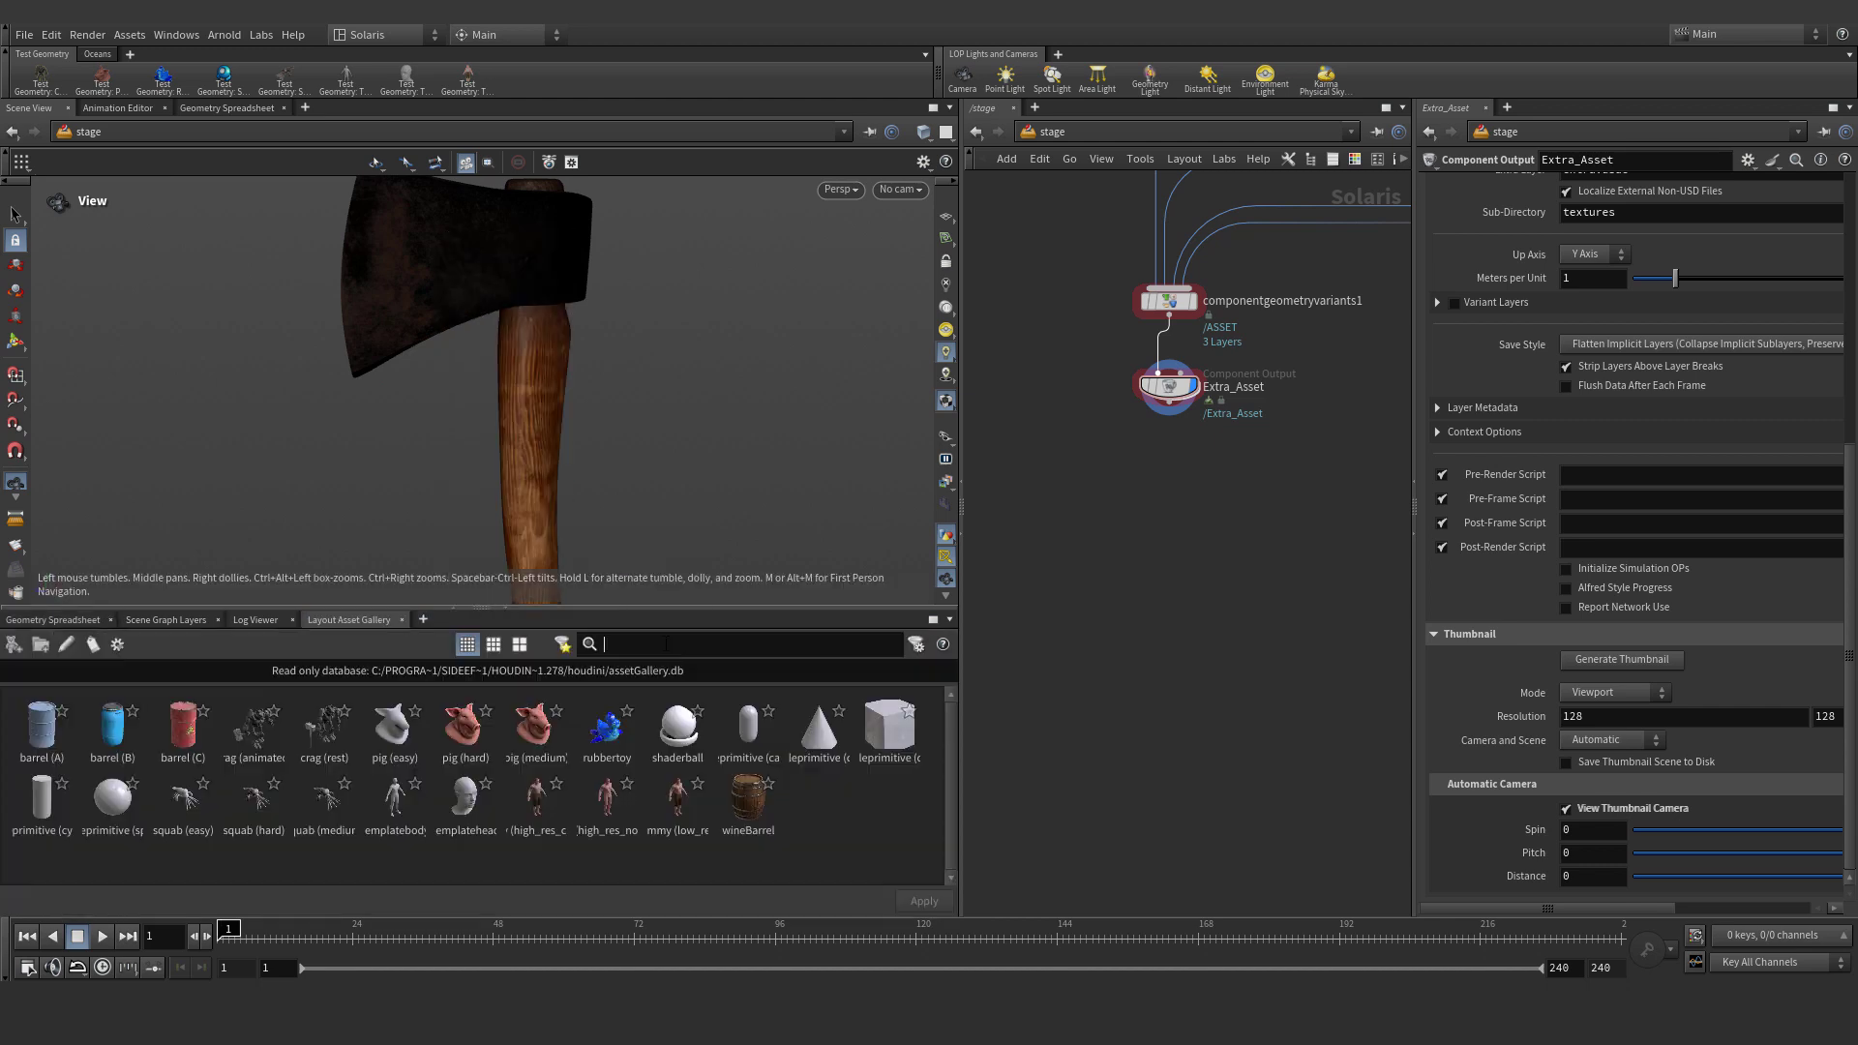
left_click_drag(527, 606, 528, 551)
Create a new asset database file named Custom_Asset in the $HIP folder
left_click(117, 587)
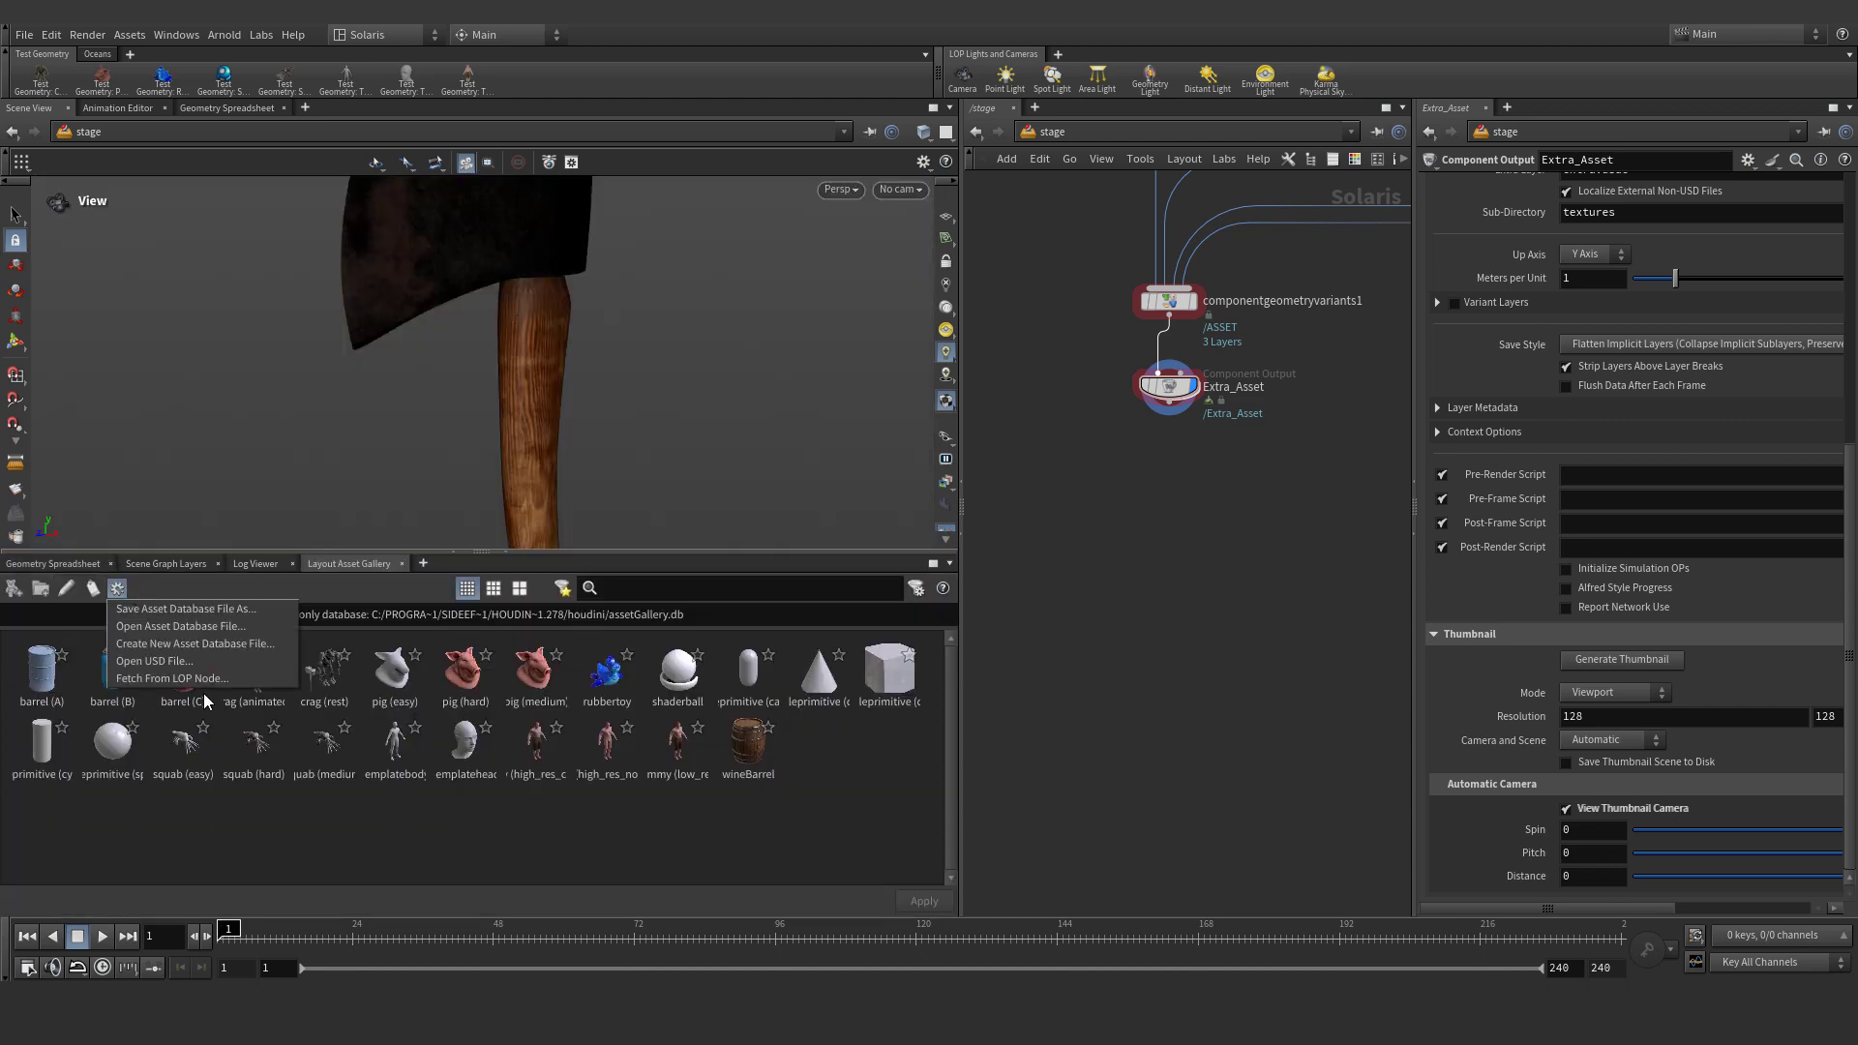
left_click(219, 644)
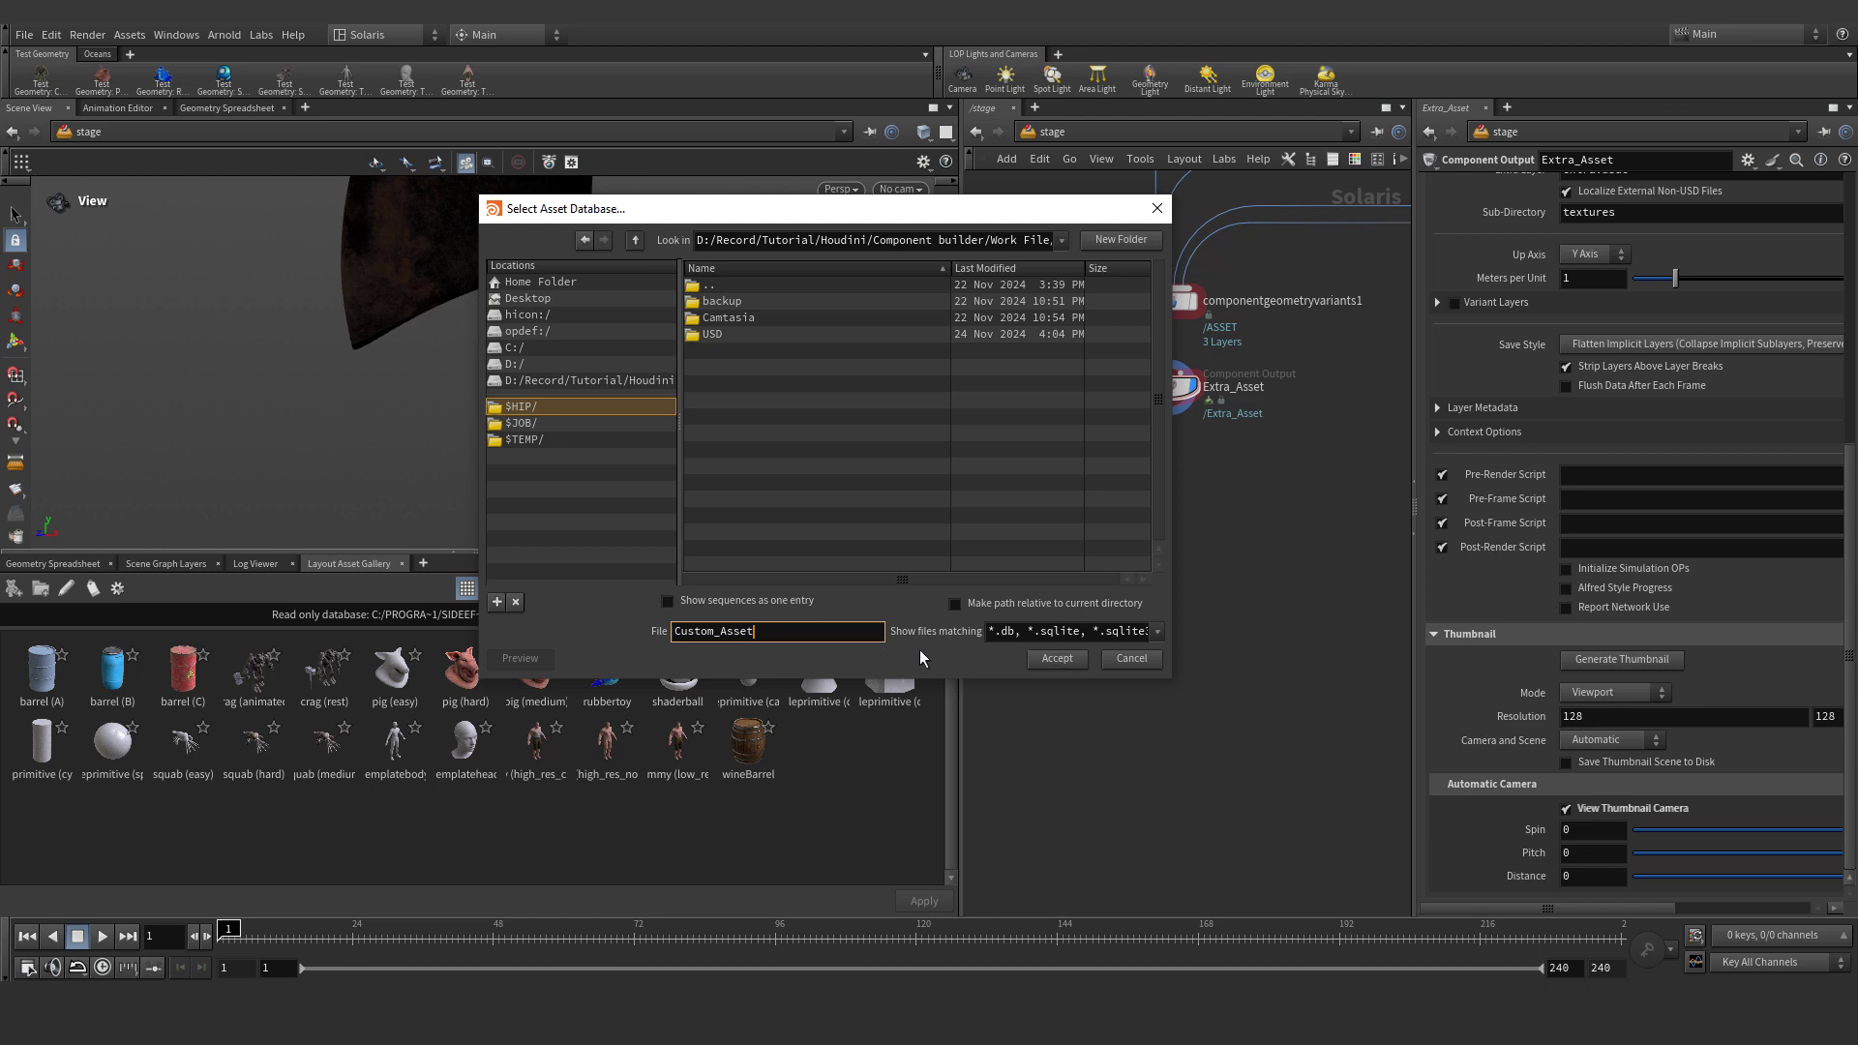
left_click(1056, 658)
Add a gallery asset labelled Extra_Asset from USD/Extra_Asset.usd, using thumbnail.png as its thumbnail
left_click(13, 590)
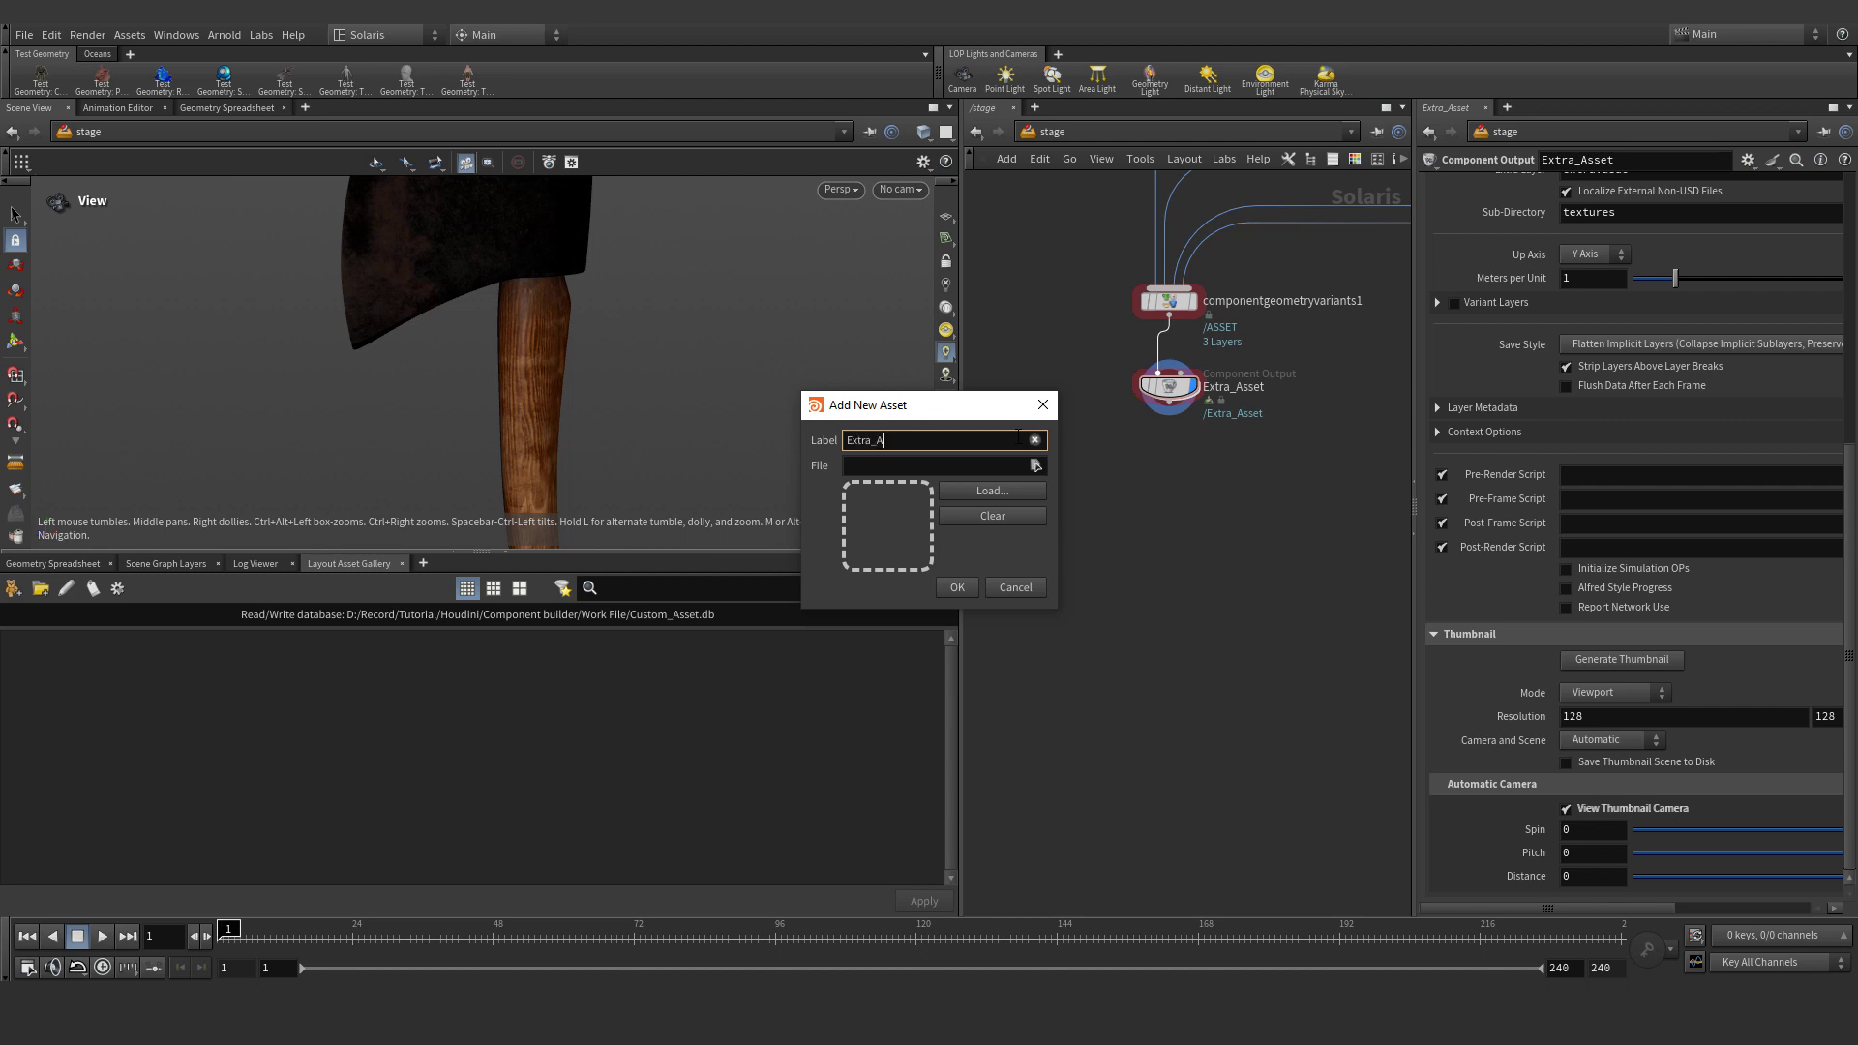
left_click(1036, 465)
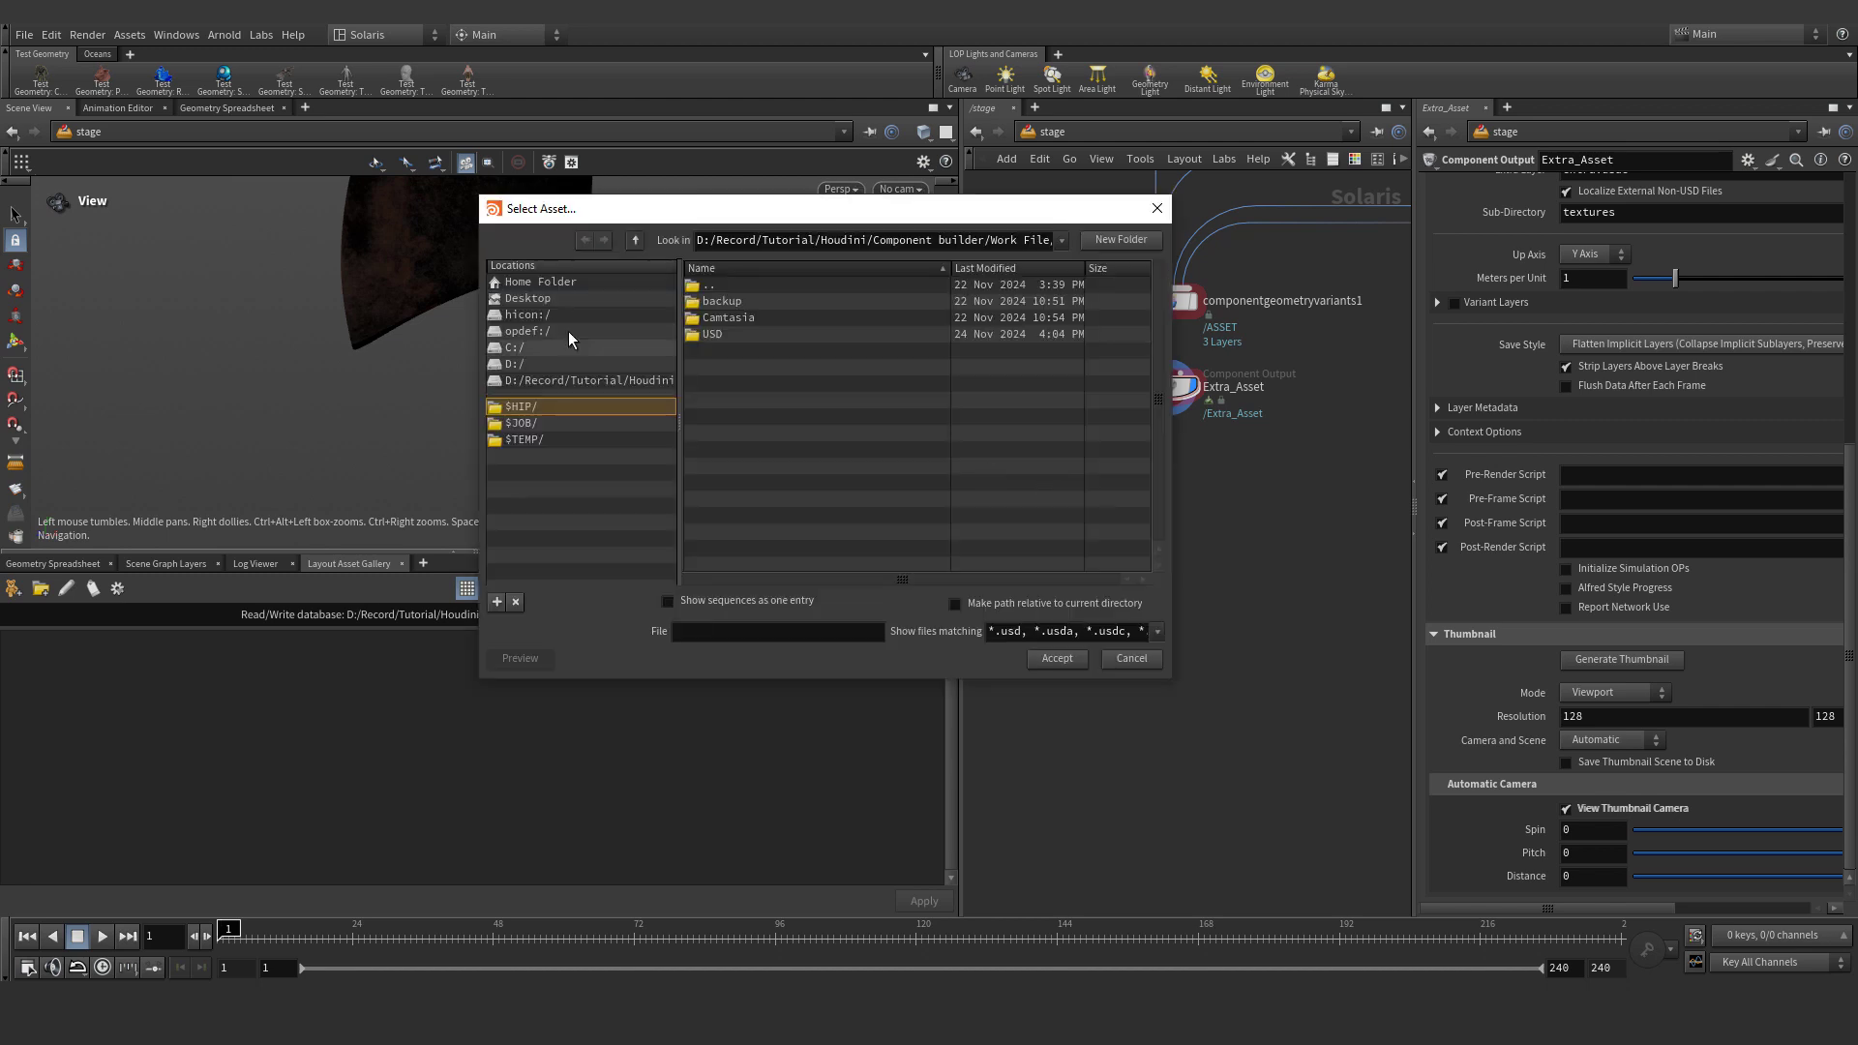
left_click(804, 323)
double_click(769, 319)
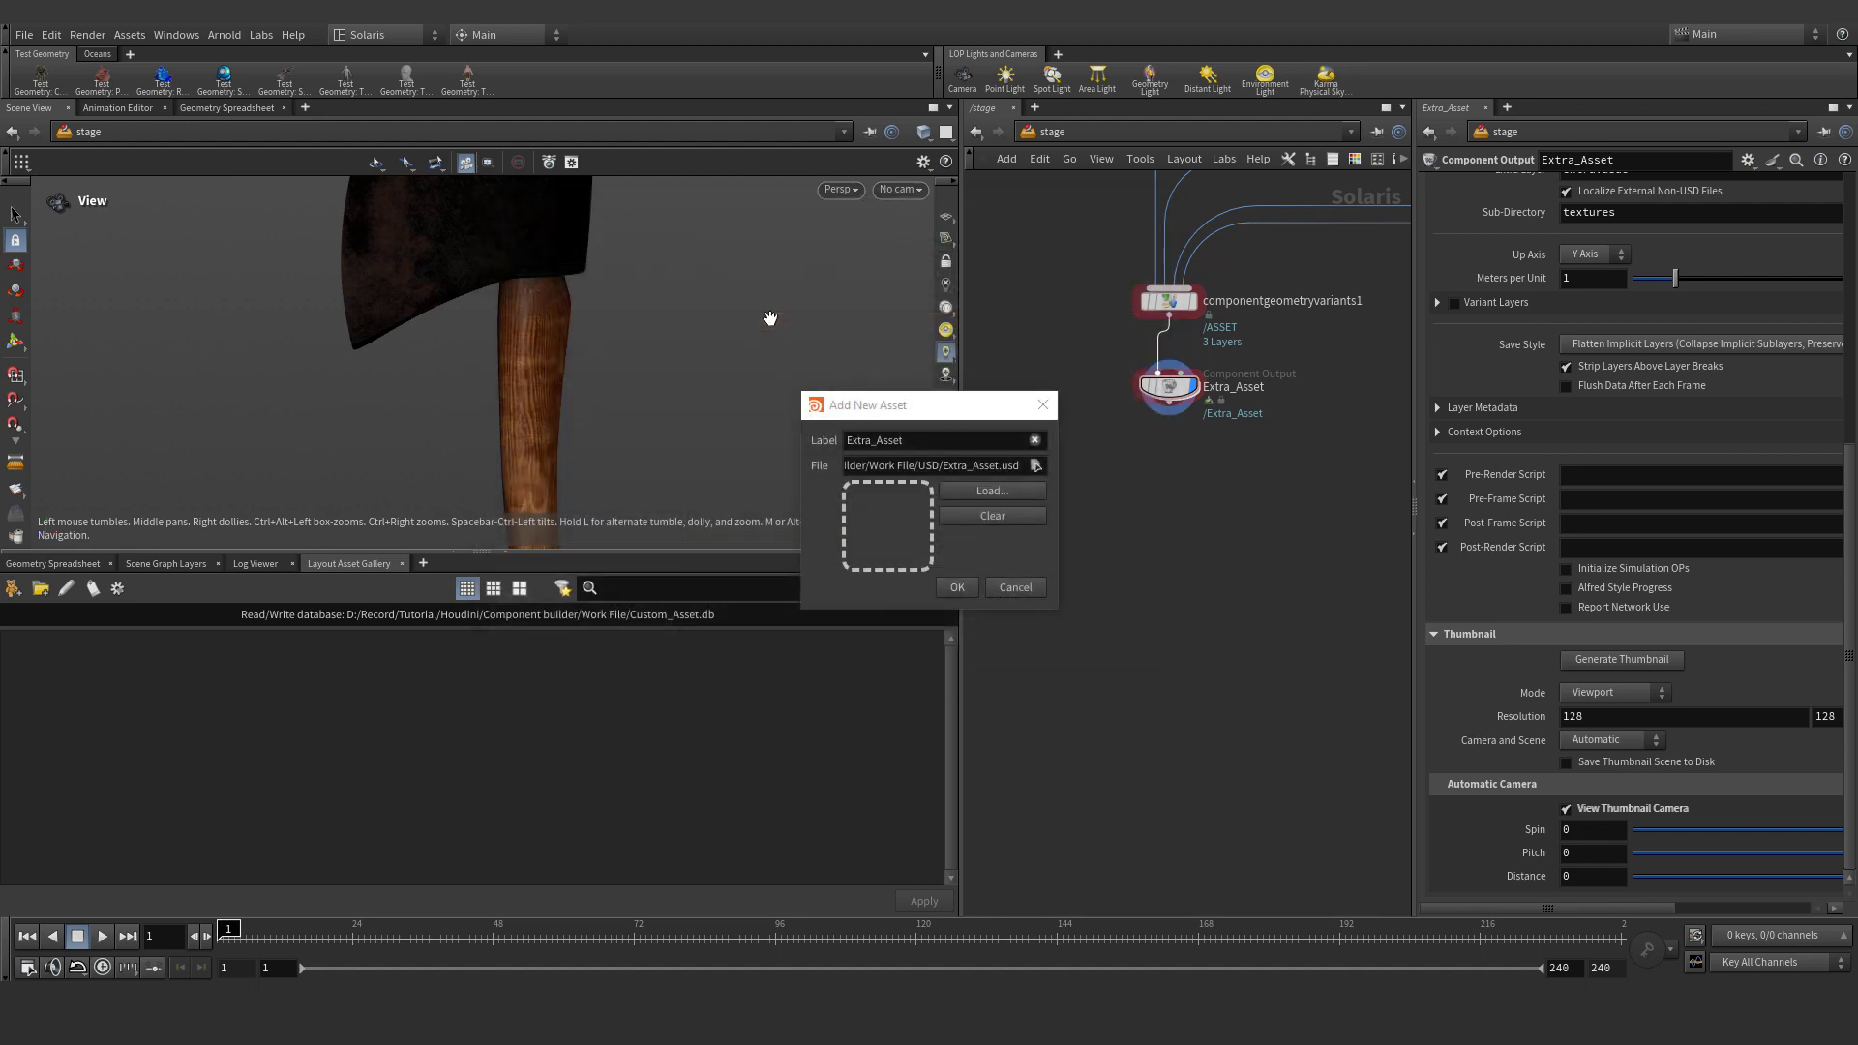
left_click(880, 535)
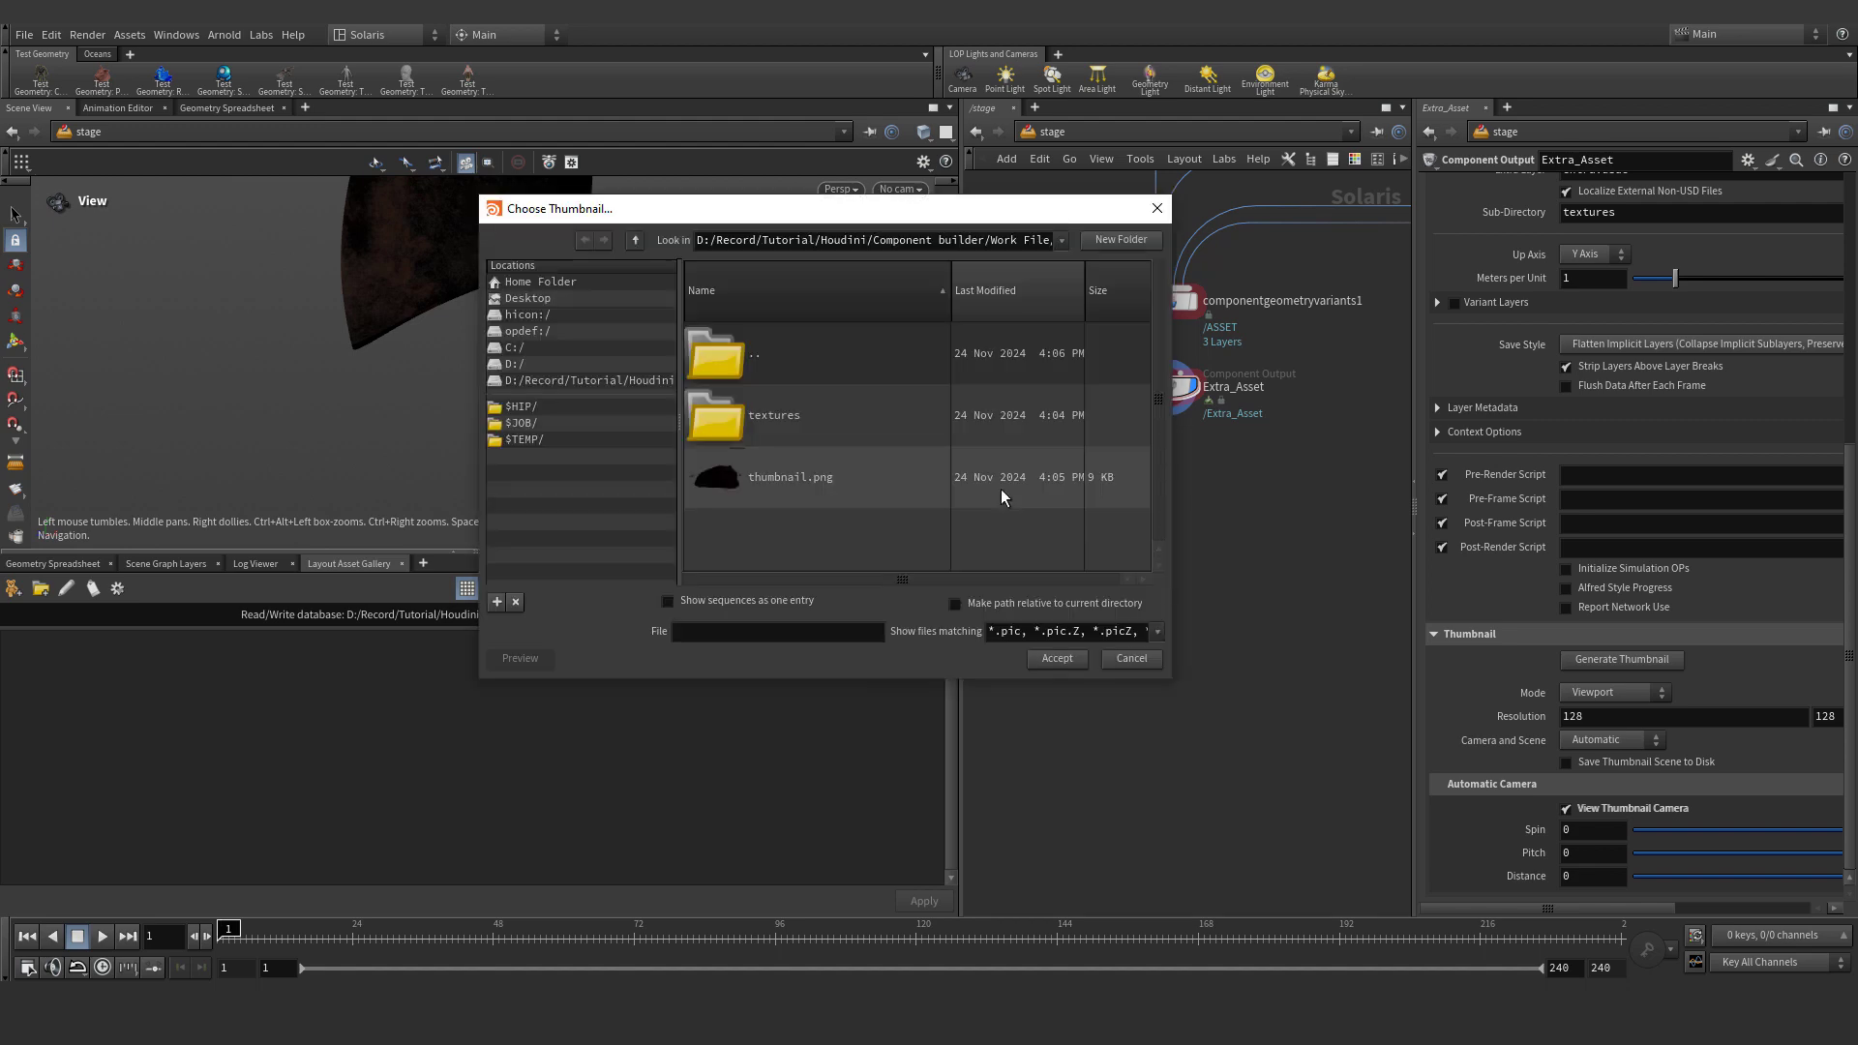
left_click(809, 472)
left_click(1055, 659)
left_click(960, 589)
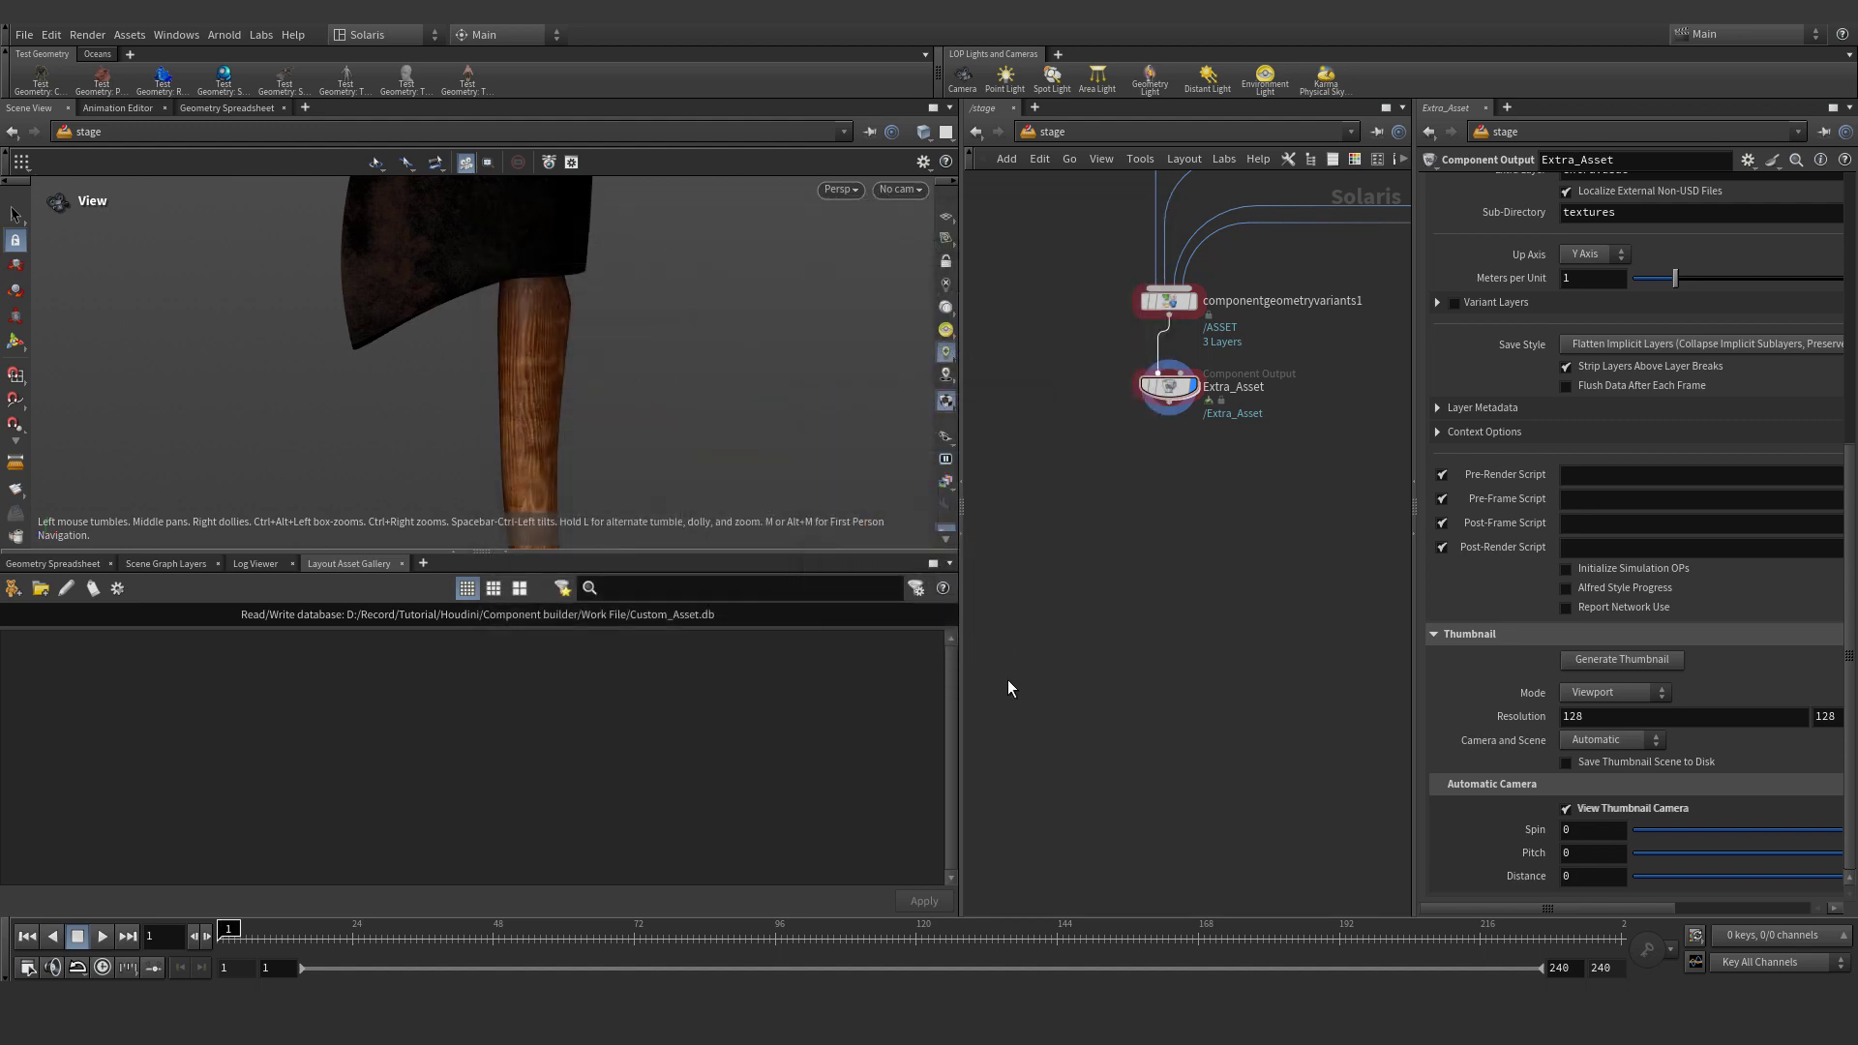
Bring Extra_Asset from the gallery into the stage as an asset reference and place its node below the component output
scroll(474, 341, "down", 3)
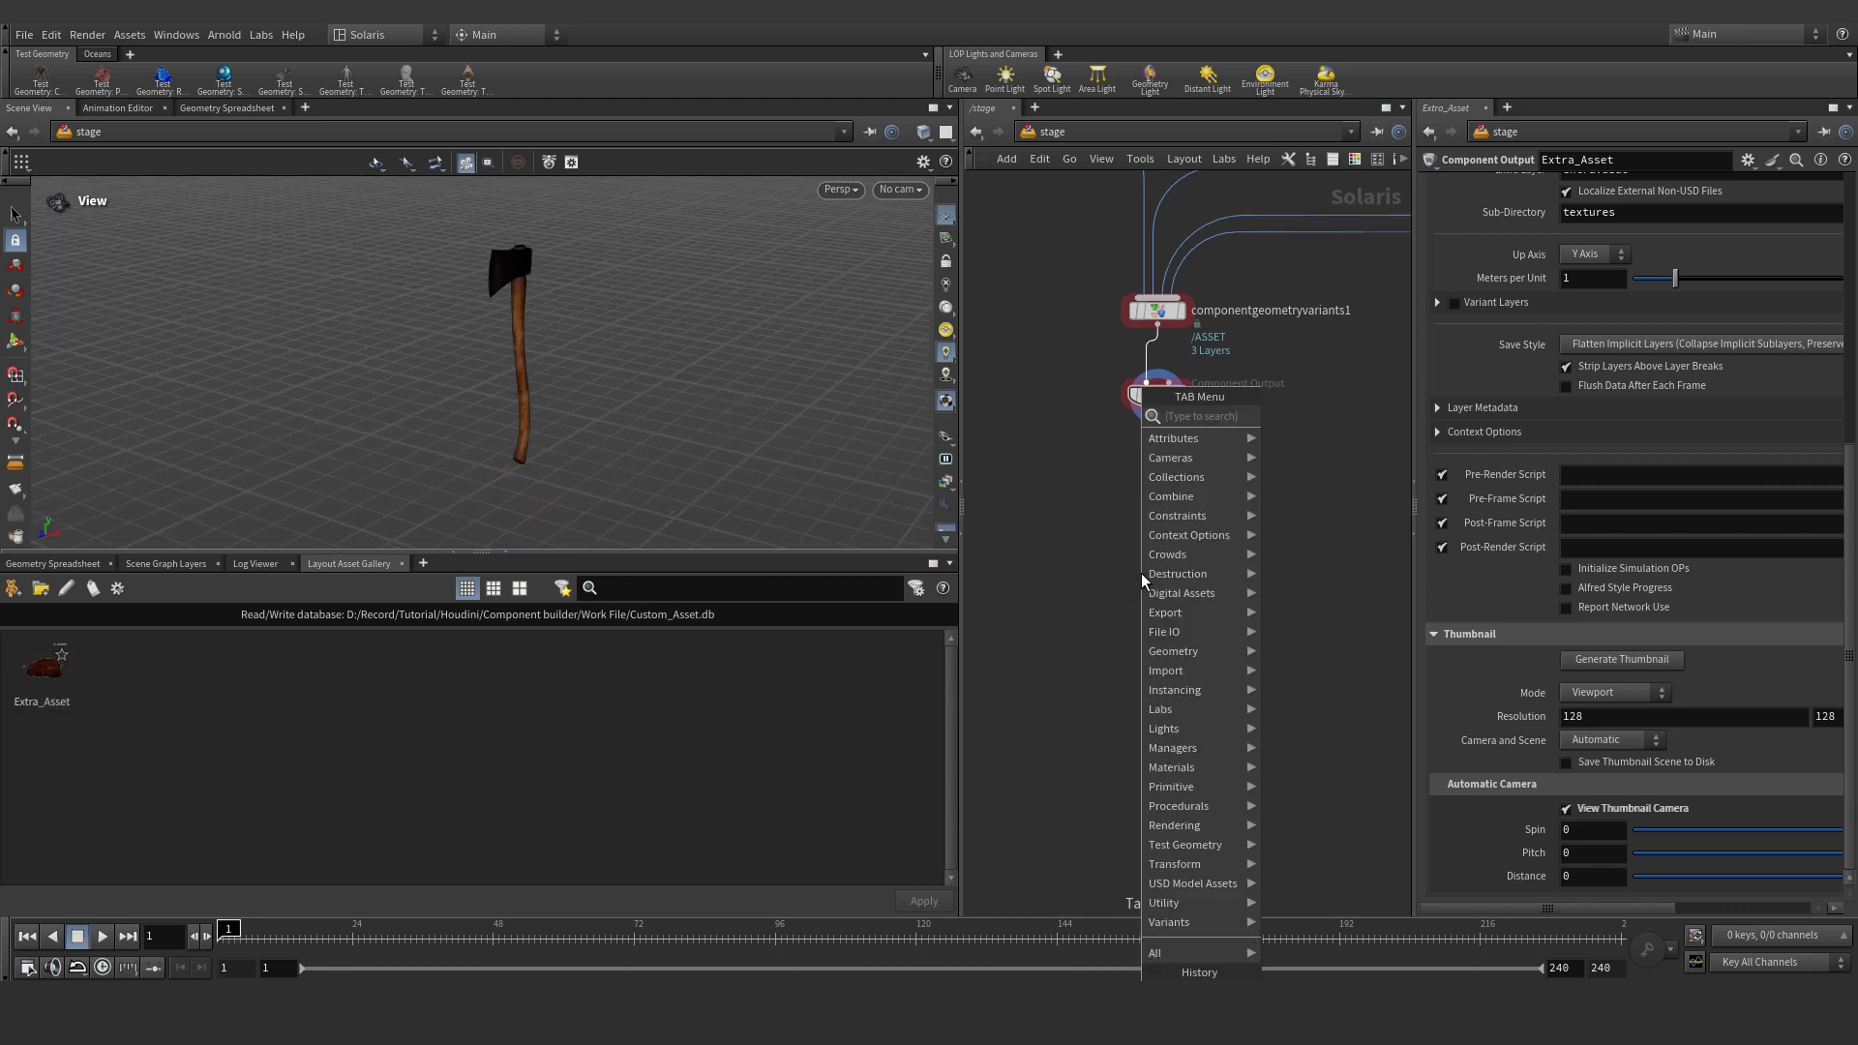
left_click_drag(43, 672, 694, 423)
scroll(1154, 390, "up", 4)
left_click_drag(1154, 395, 1150, 552)
left_click(1149, 552)
left_click_drag(566, 339, 490, 356)
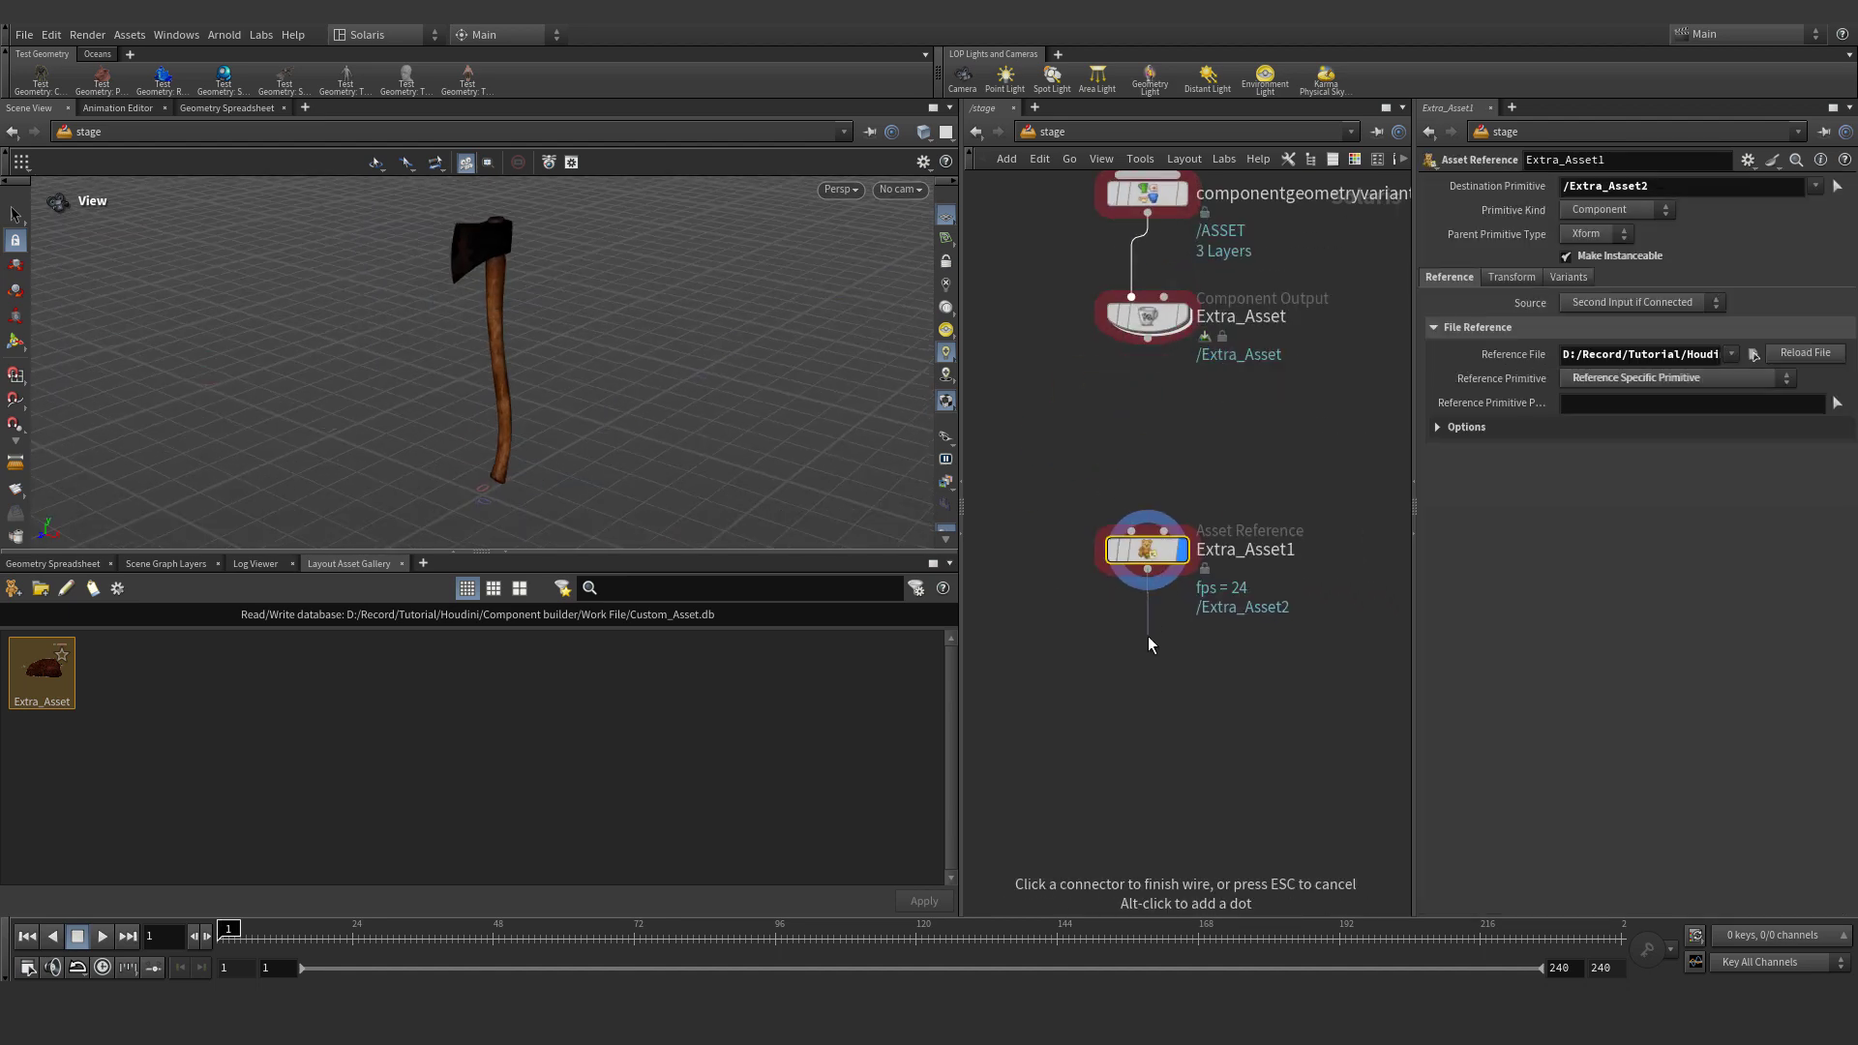
Append an Explore Variants node to Extra_Asset1 with Stacked (XY) layout and Explore Variants mode
key("Tab")
type("exvar")
left_click(1332, 418)
left_click(1621, 345)
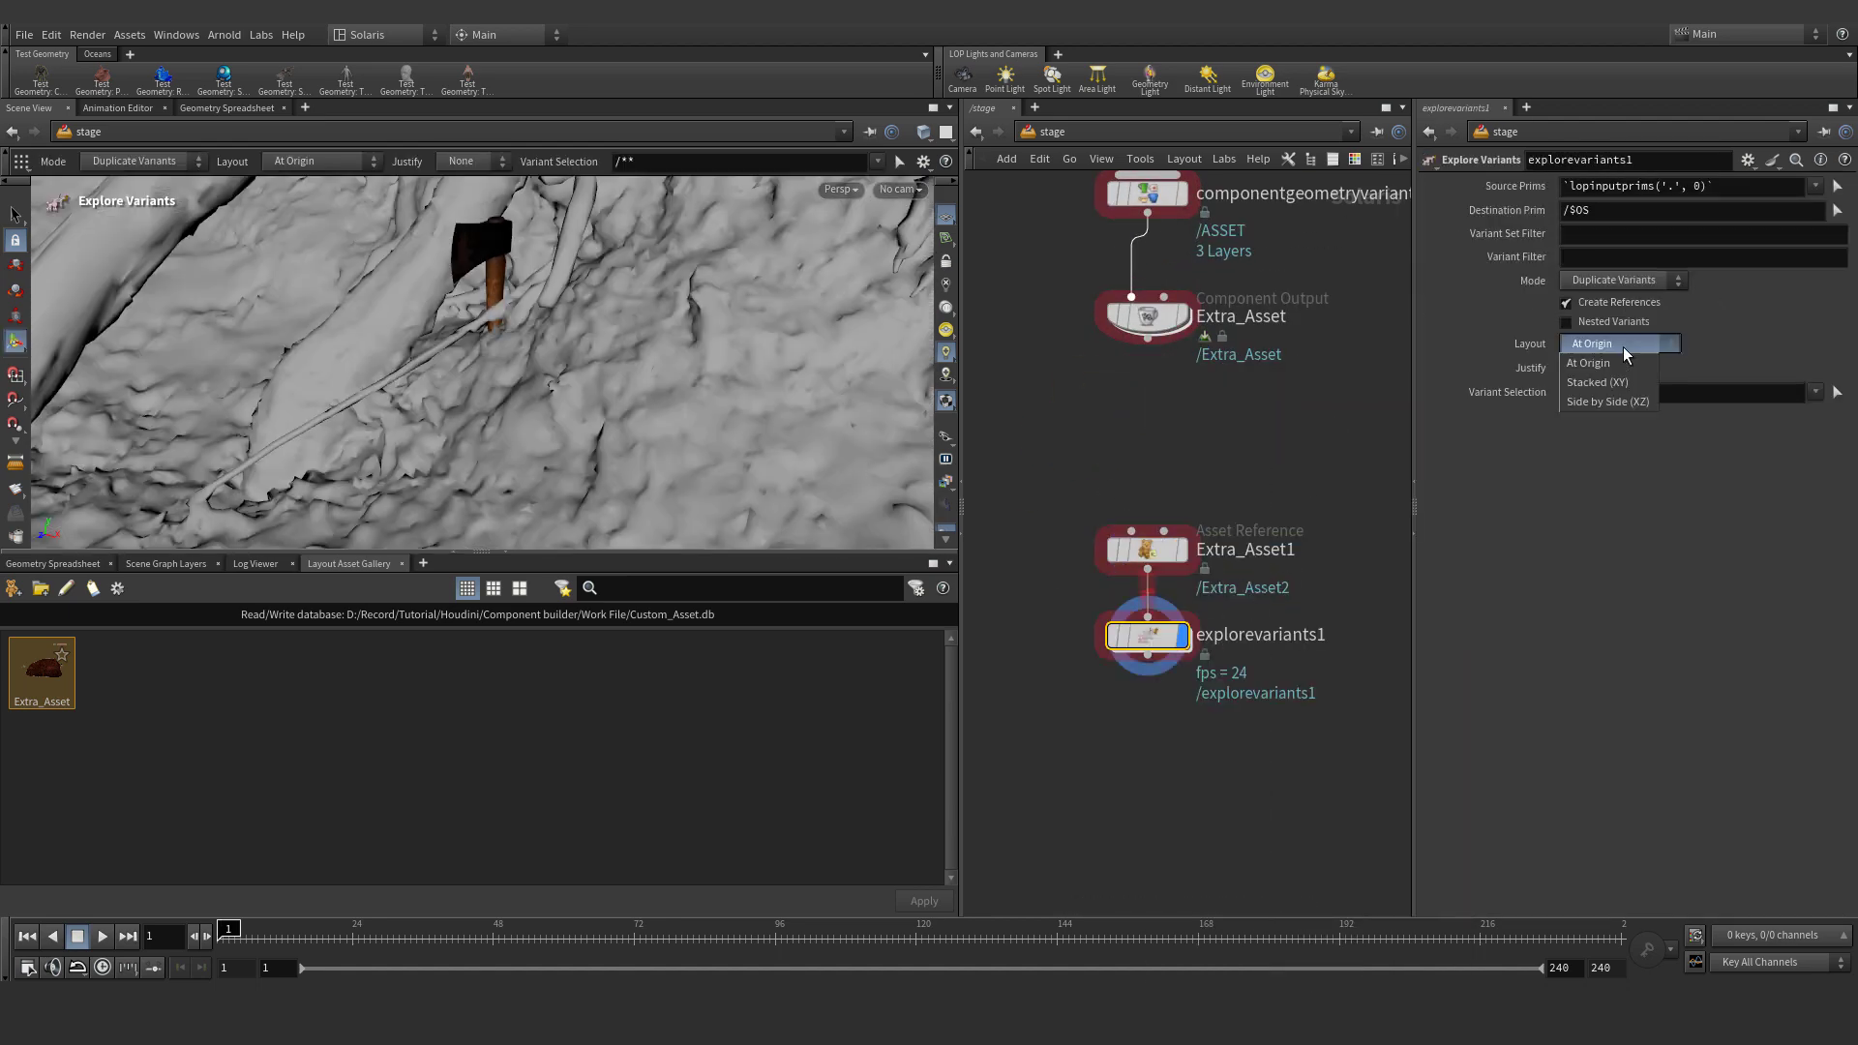
left_click(1614, 383)
left_click(1622, 280)
left_click(1603, 329)
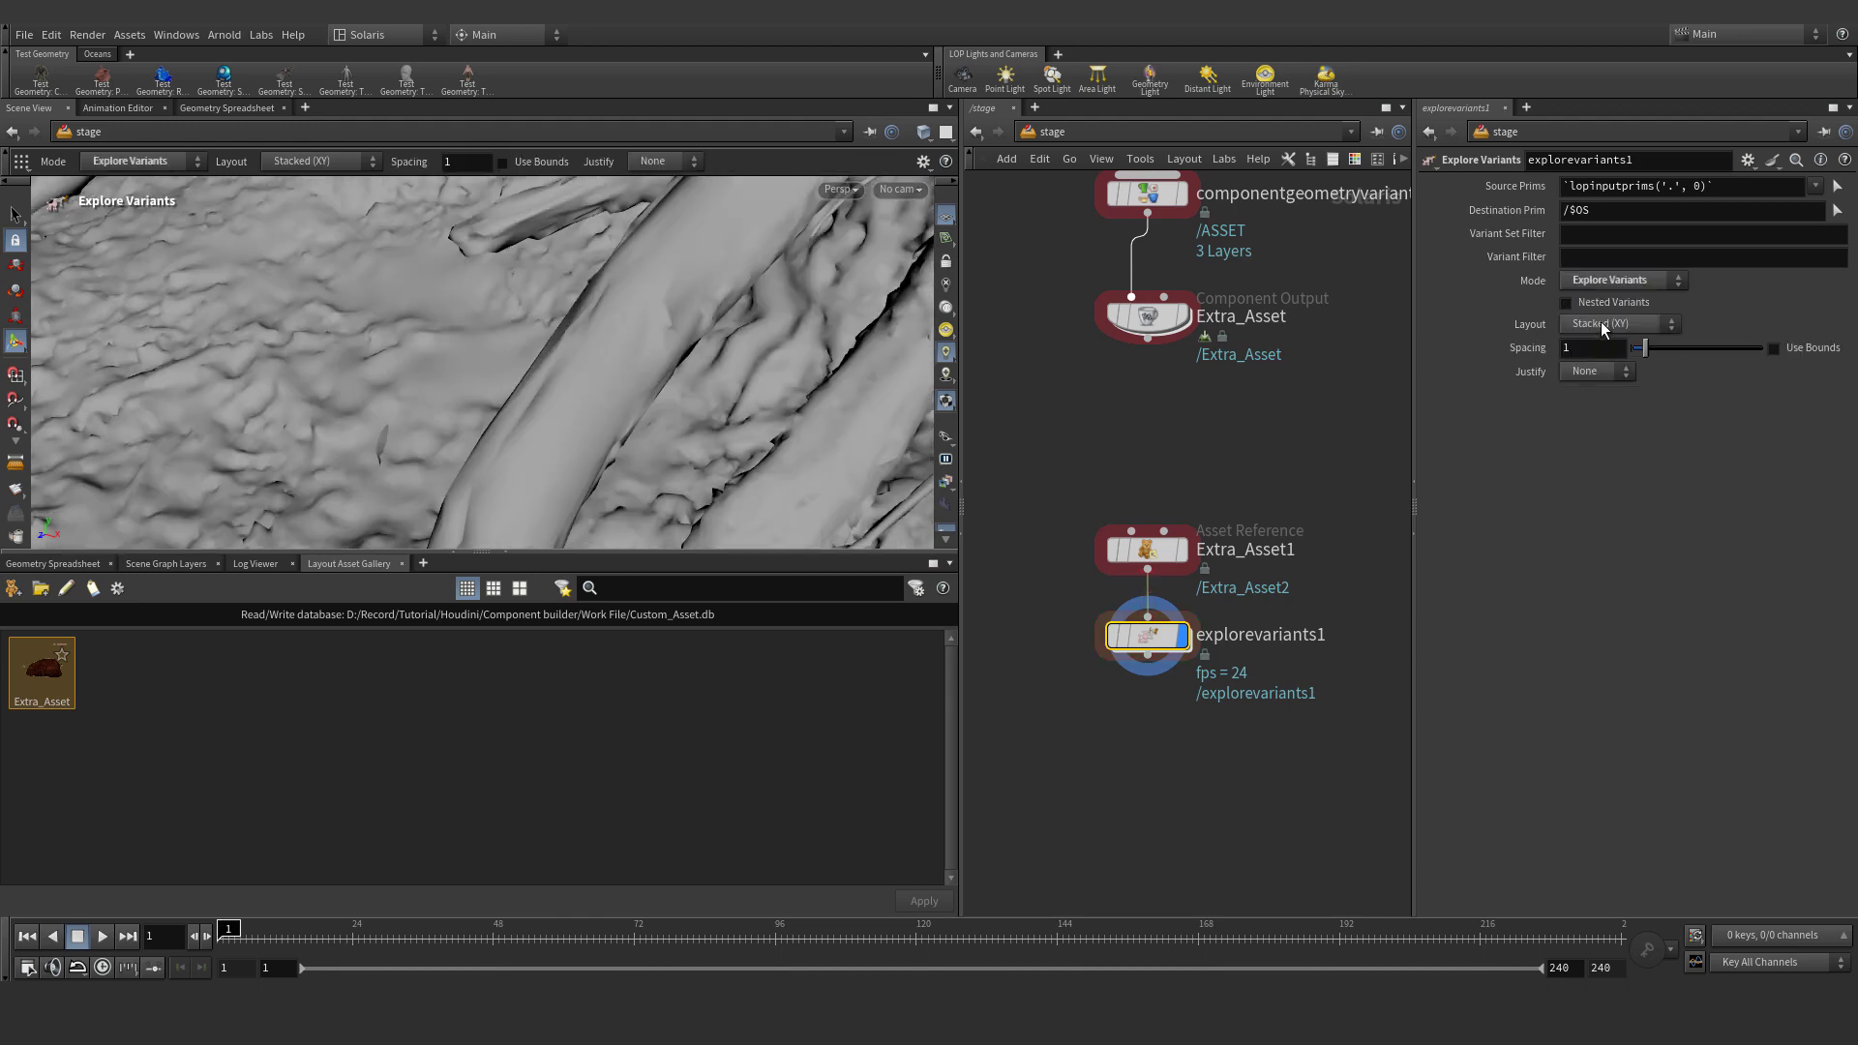
Review the variants with Nested Variants, Use Bounds, spacing 0.1 and Center justification, and delete the explorevariants1 node
left_click(1774, 348)
left_click(1563, 349)
type("0")
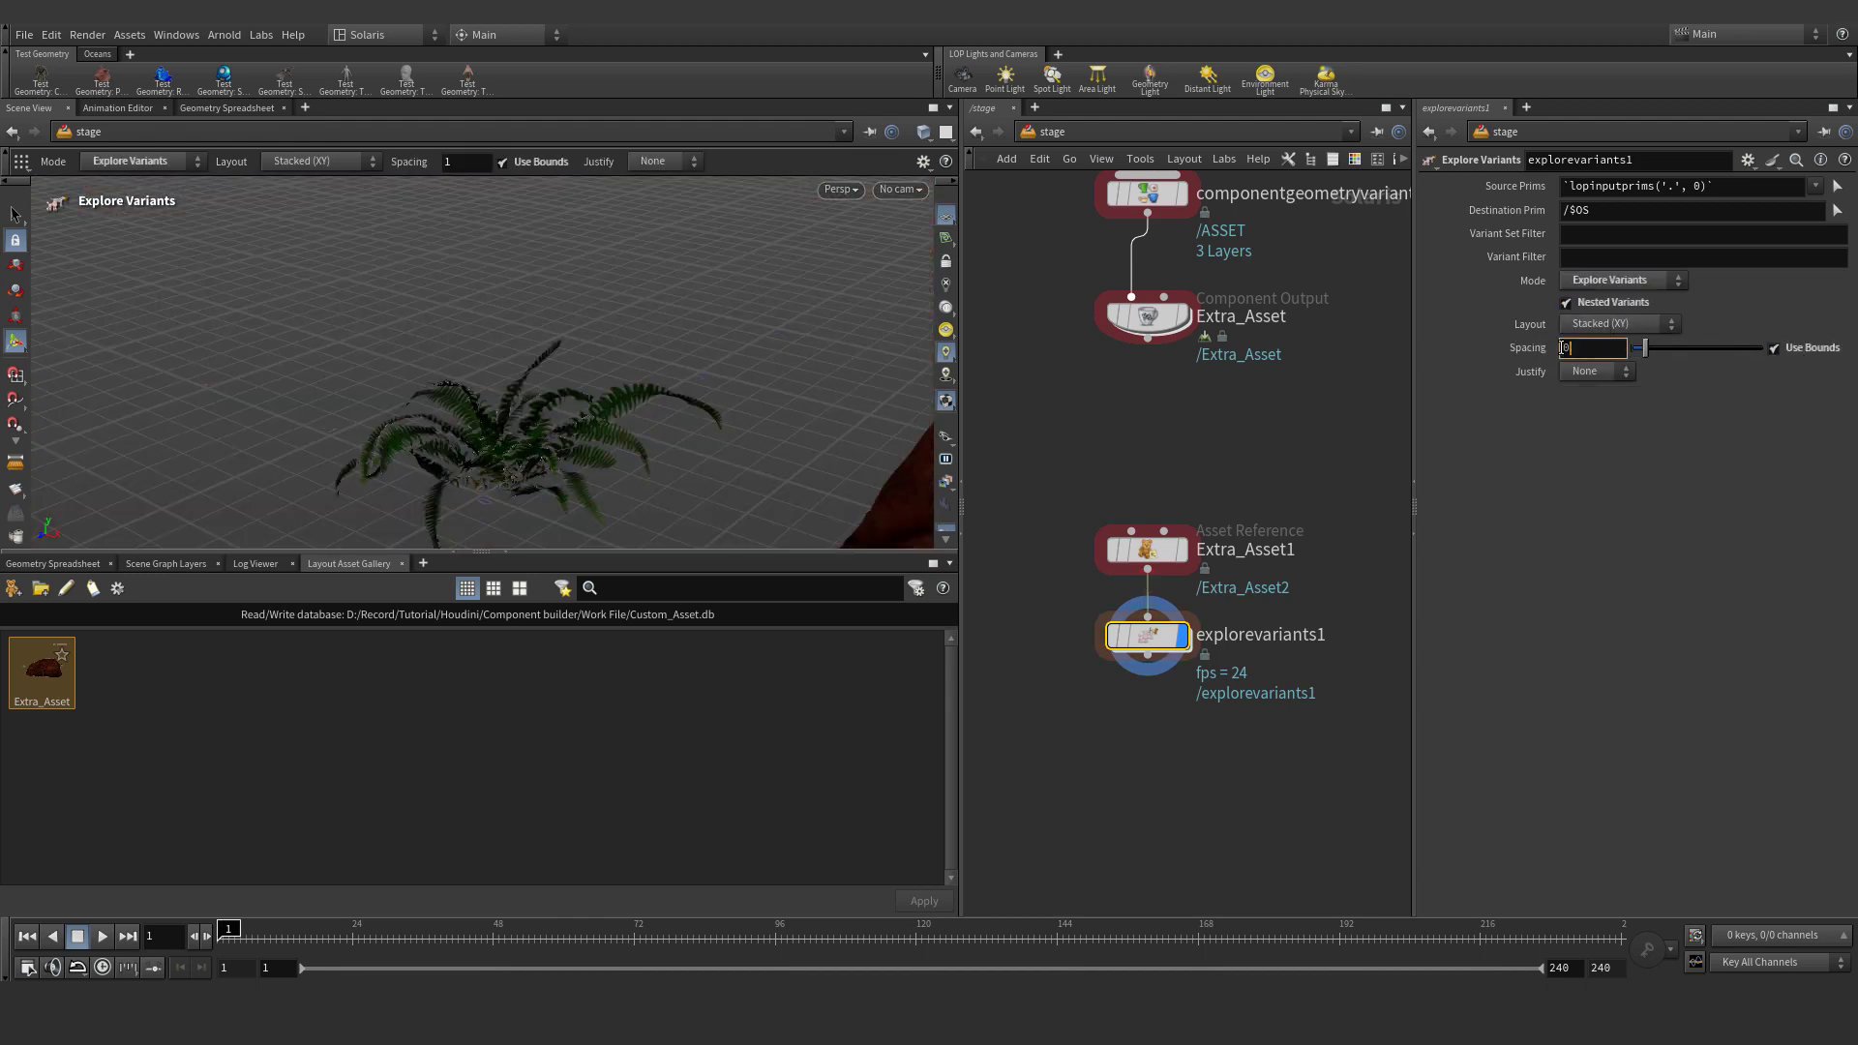
type(".1")
key("Return")
key("space+g")
left_click_drag(767, 384, 568, 385, "alt")
left_click(1579, 373)
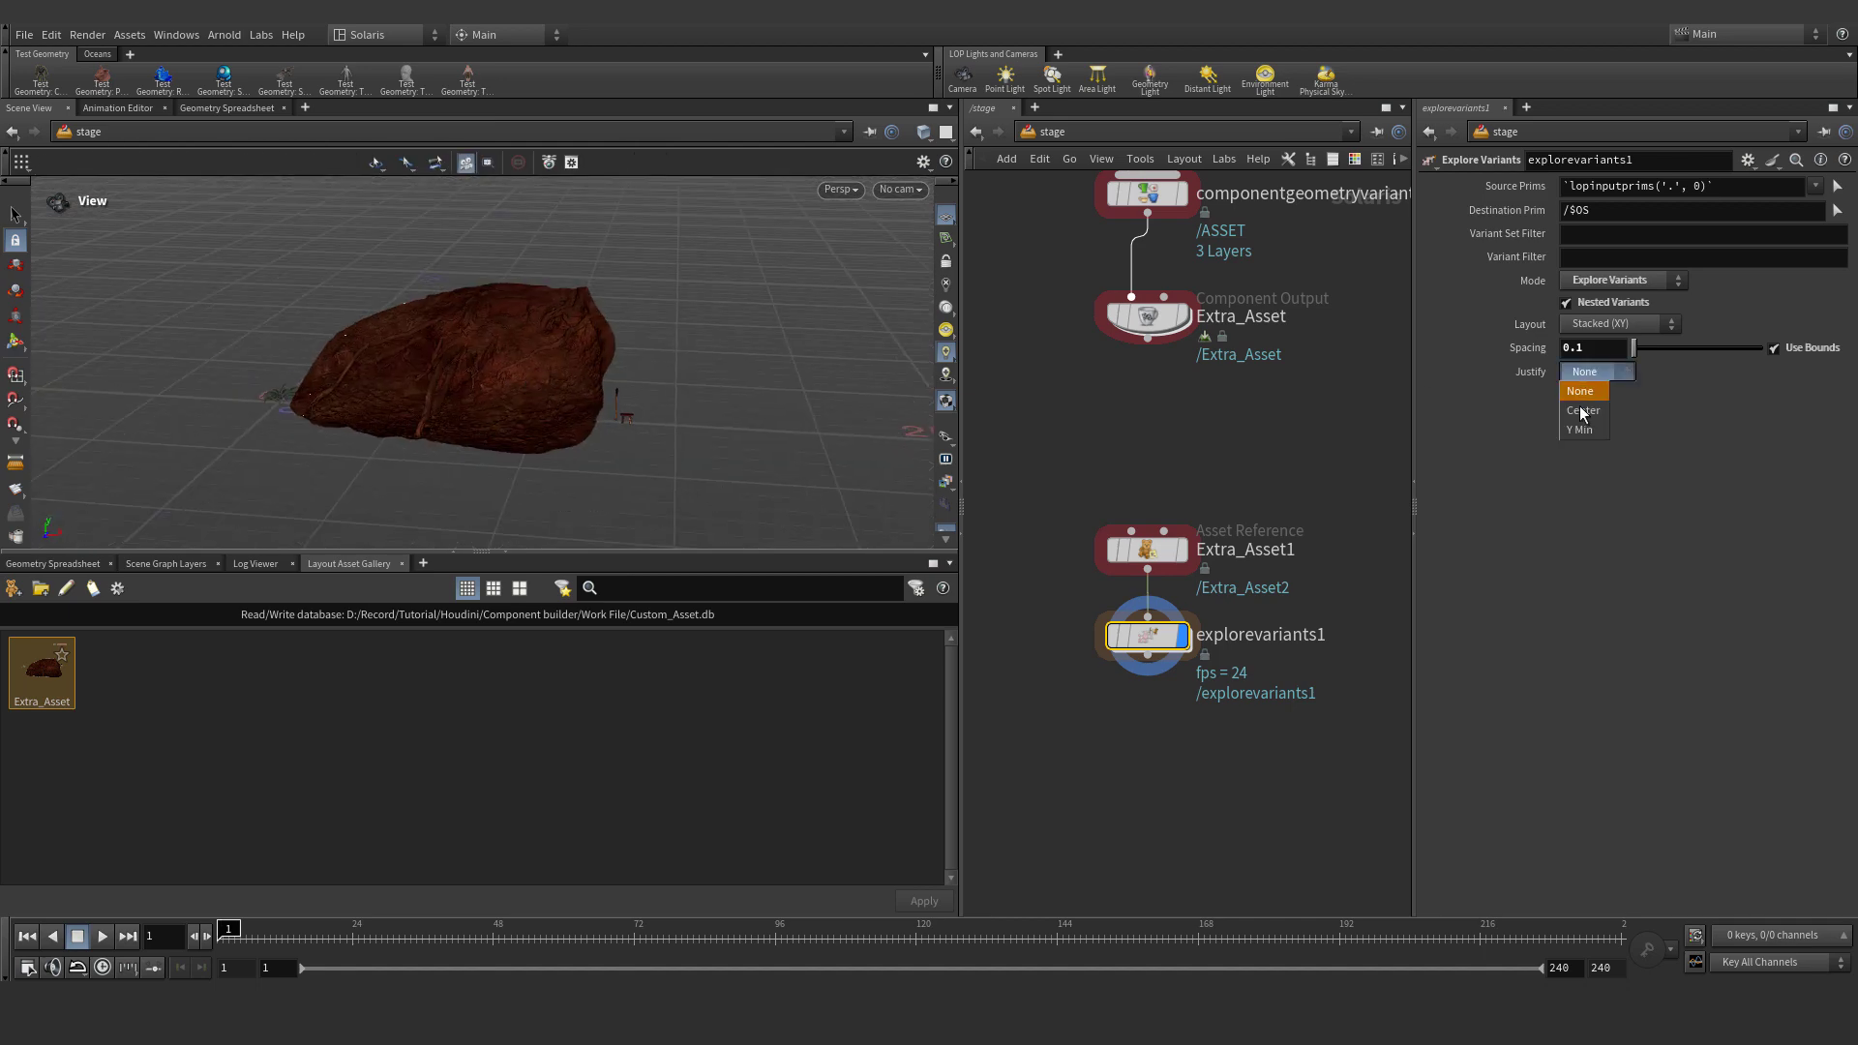
left_click(1583, 412)
scroll(542, 468, "up", 2)
left_click_drag(542, 468, 682, 412, "alt")
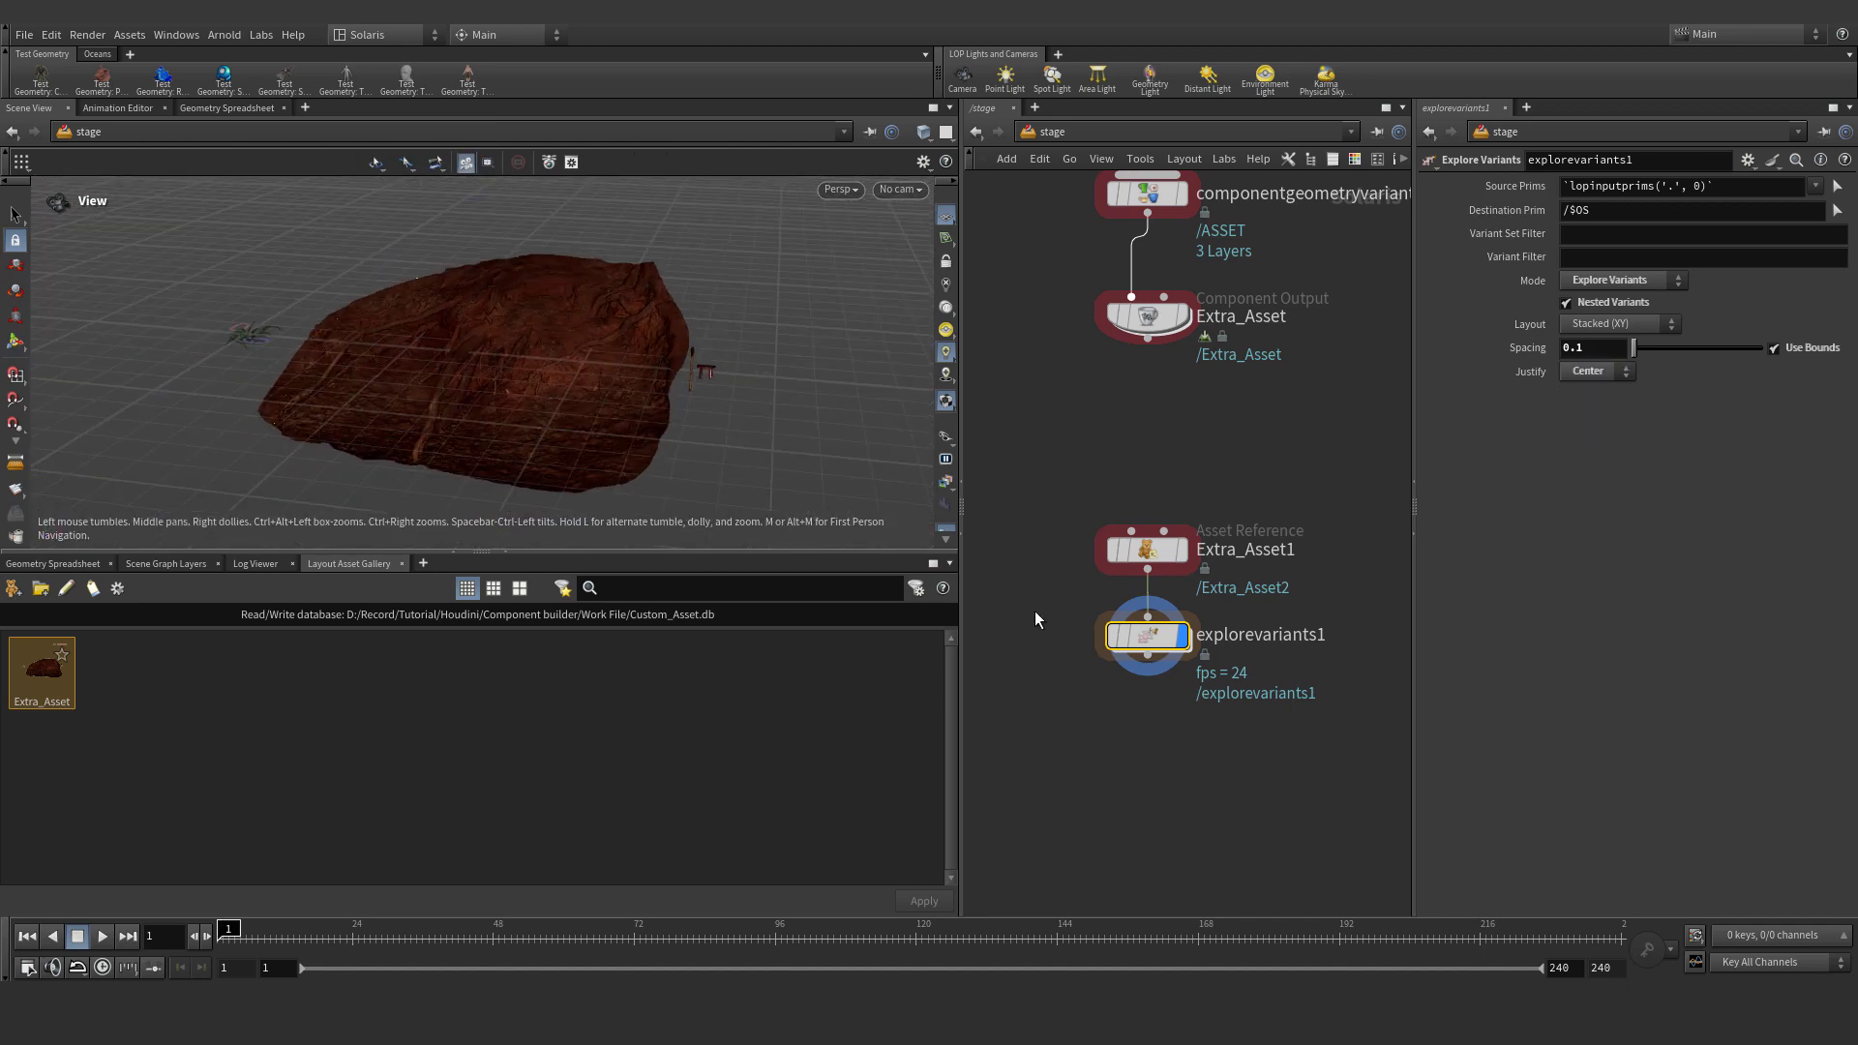
key("Delete")
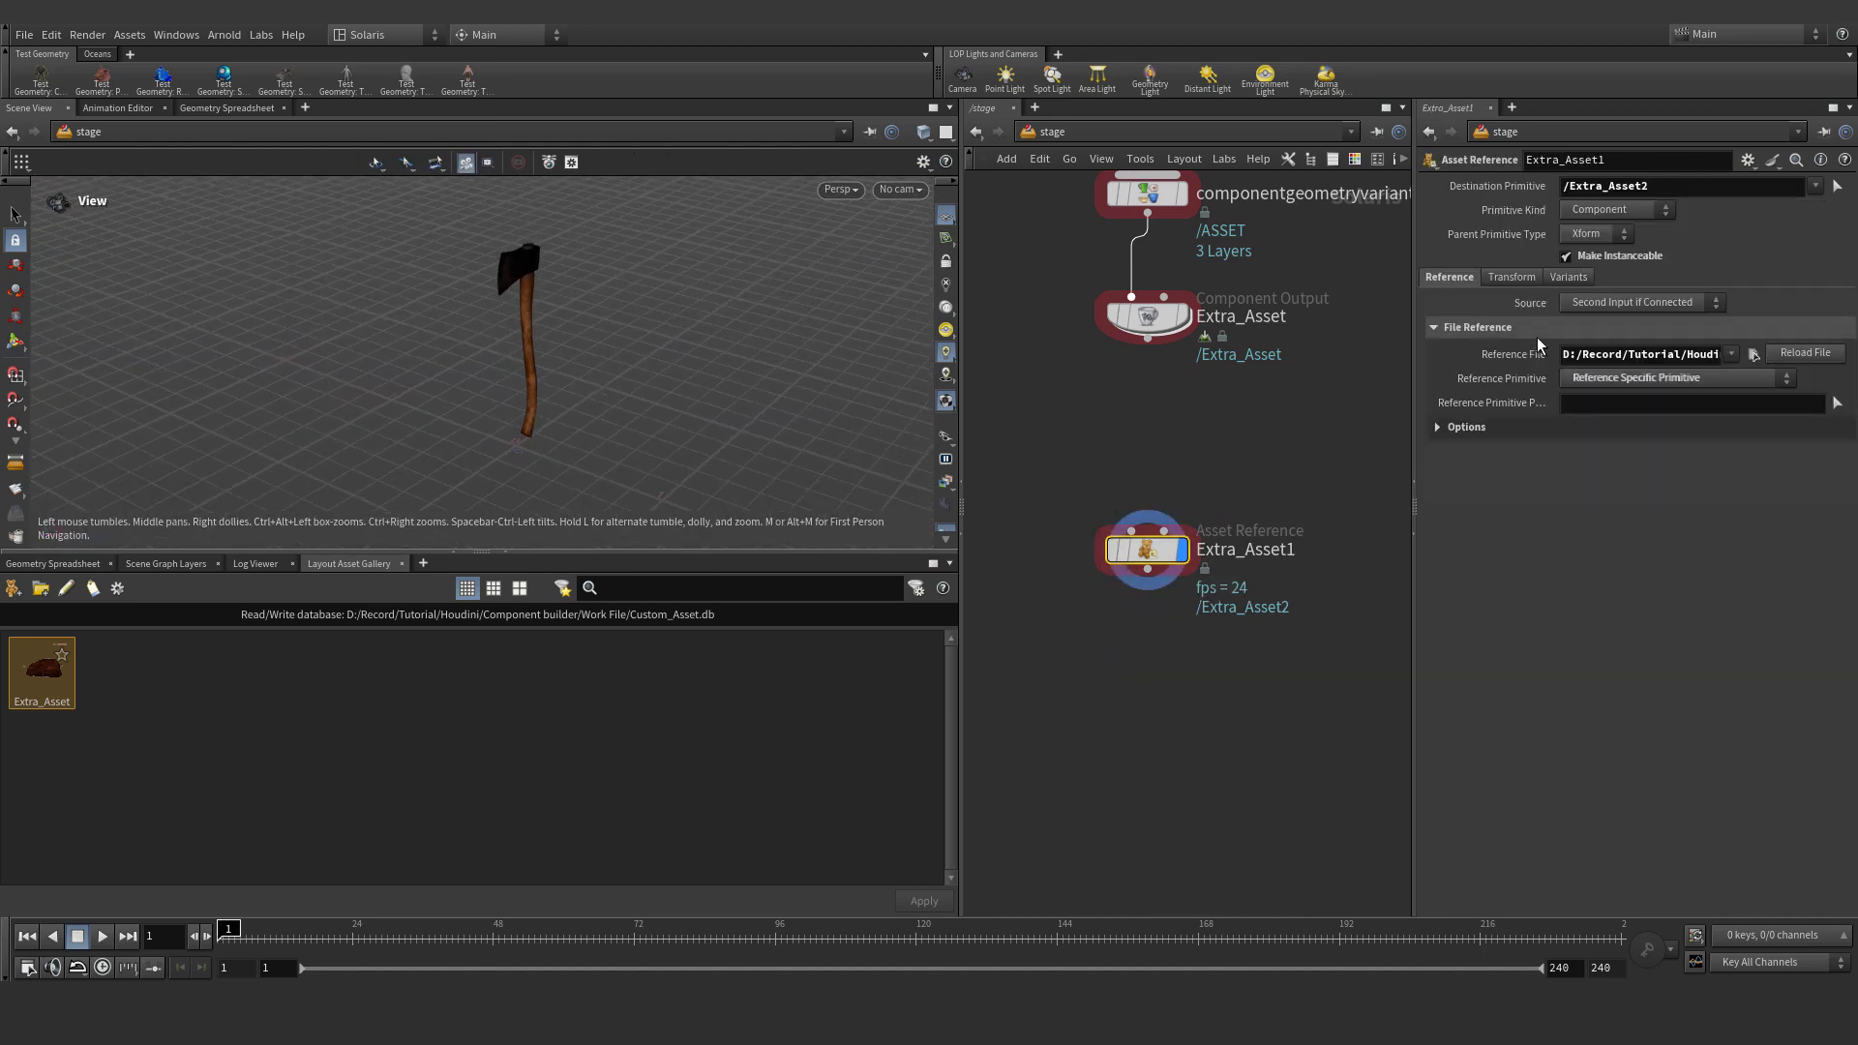
Add a variant selection to Extra_Asset1 with variant set geo and variant name root_Cluster
left_click(1569, 279)
left_click(1604, 304)
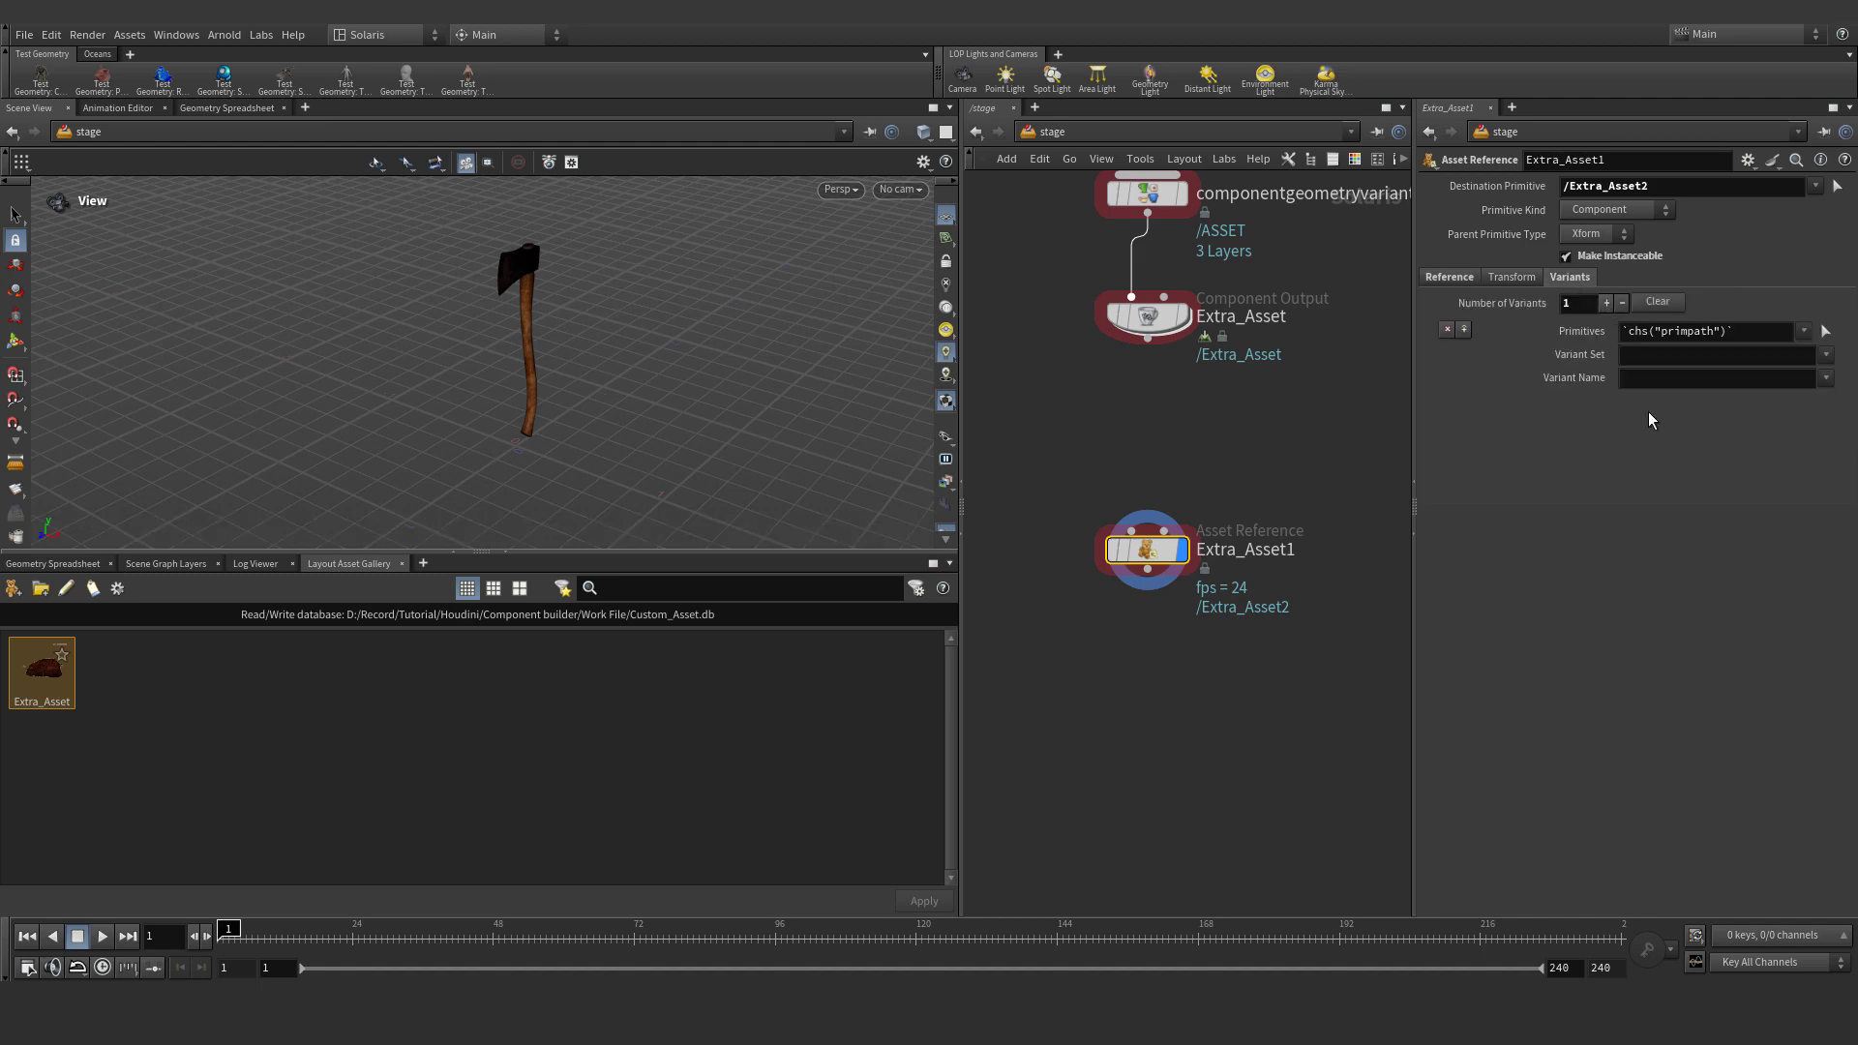
left_click(1825, 378)
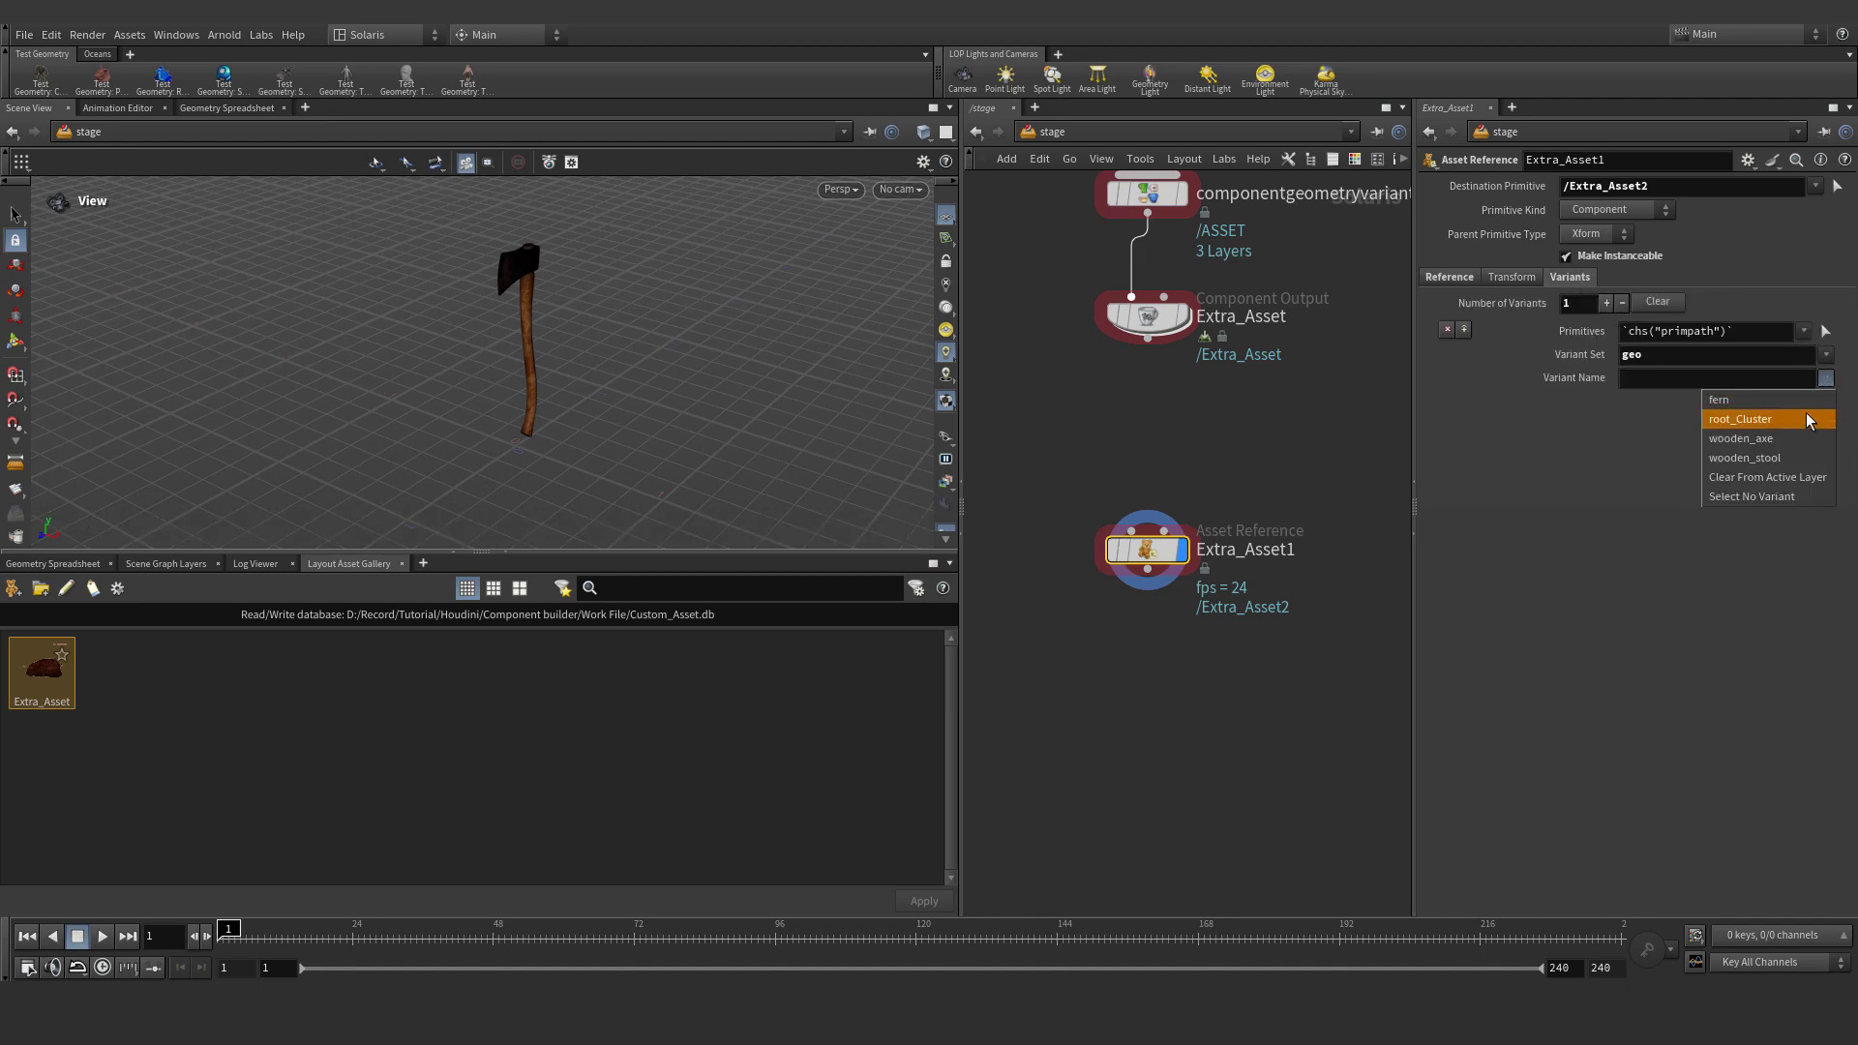
left_click(1795, 421)
scroll(488, 339, "down", 6)
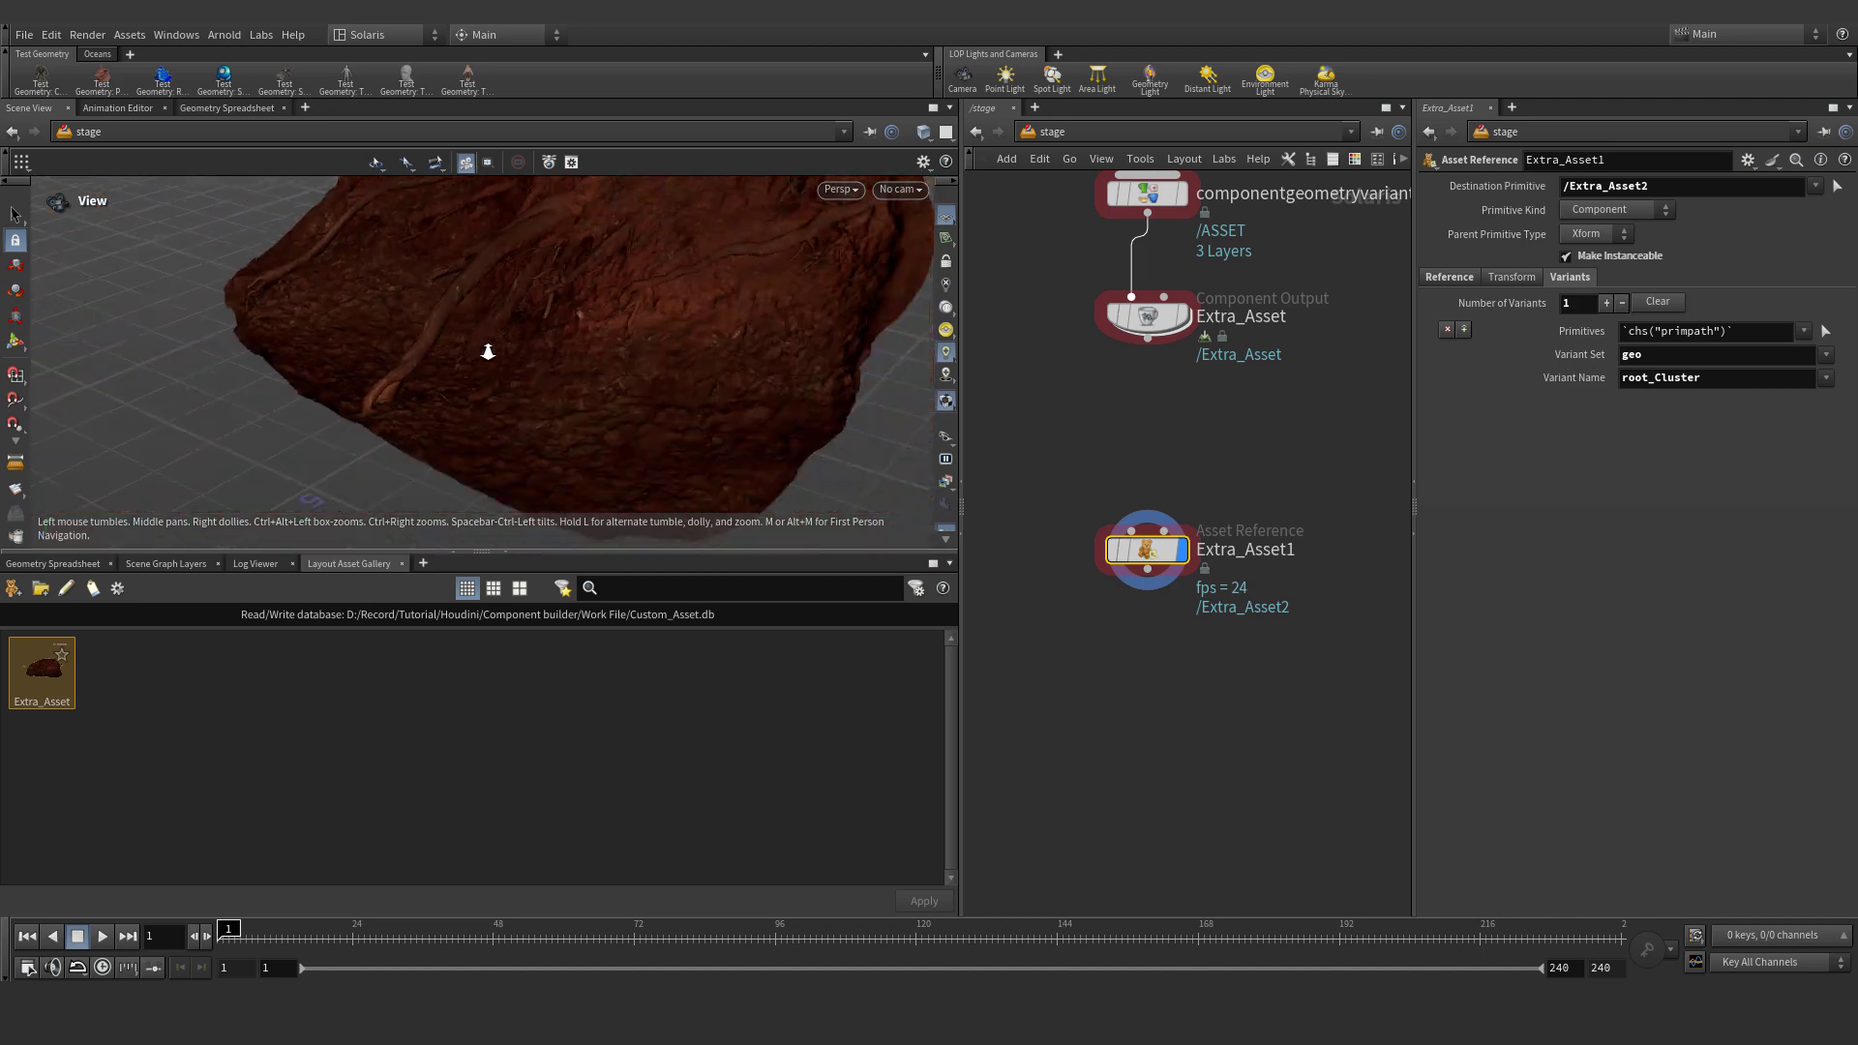
double_click(1721, 374)
scroll(668, 397, "down", 5)
Append a Merge node below Extra_Asset1 and shift the asset reference aside to make room for another input
middle_click_drag(1161, 484, 1151, 432)
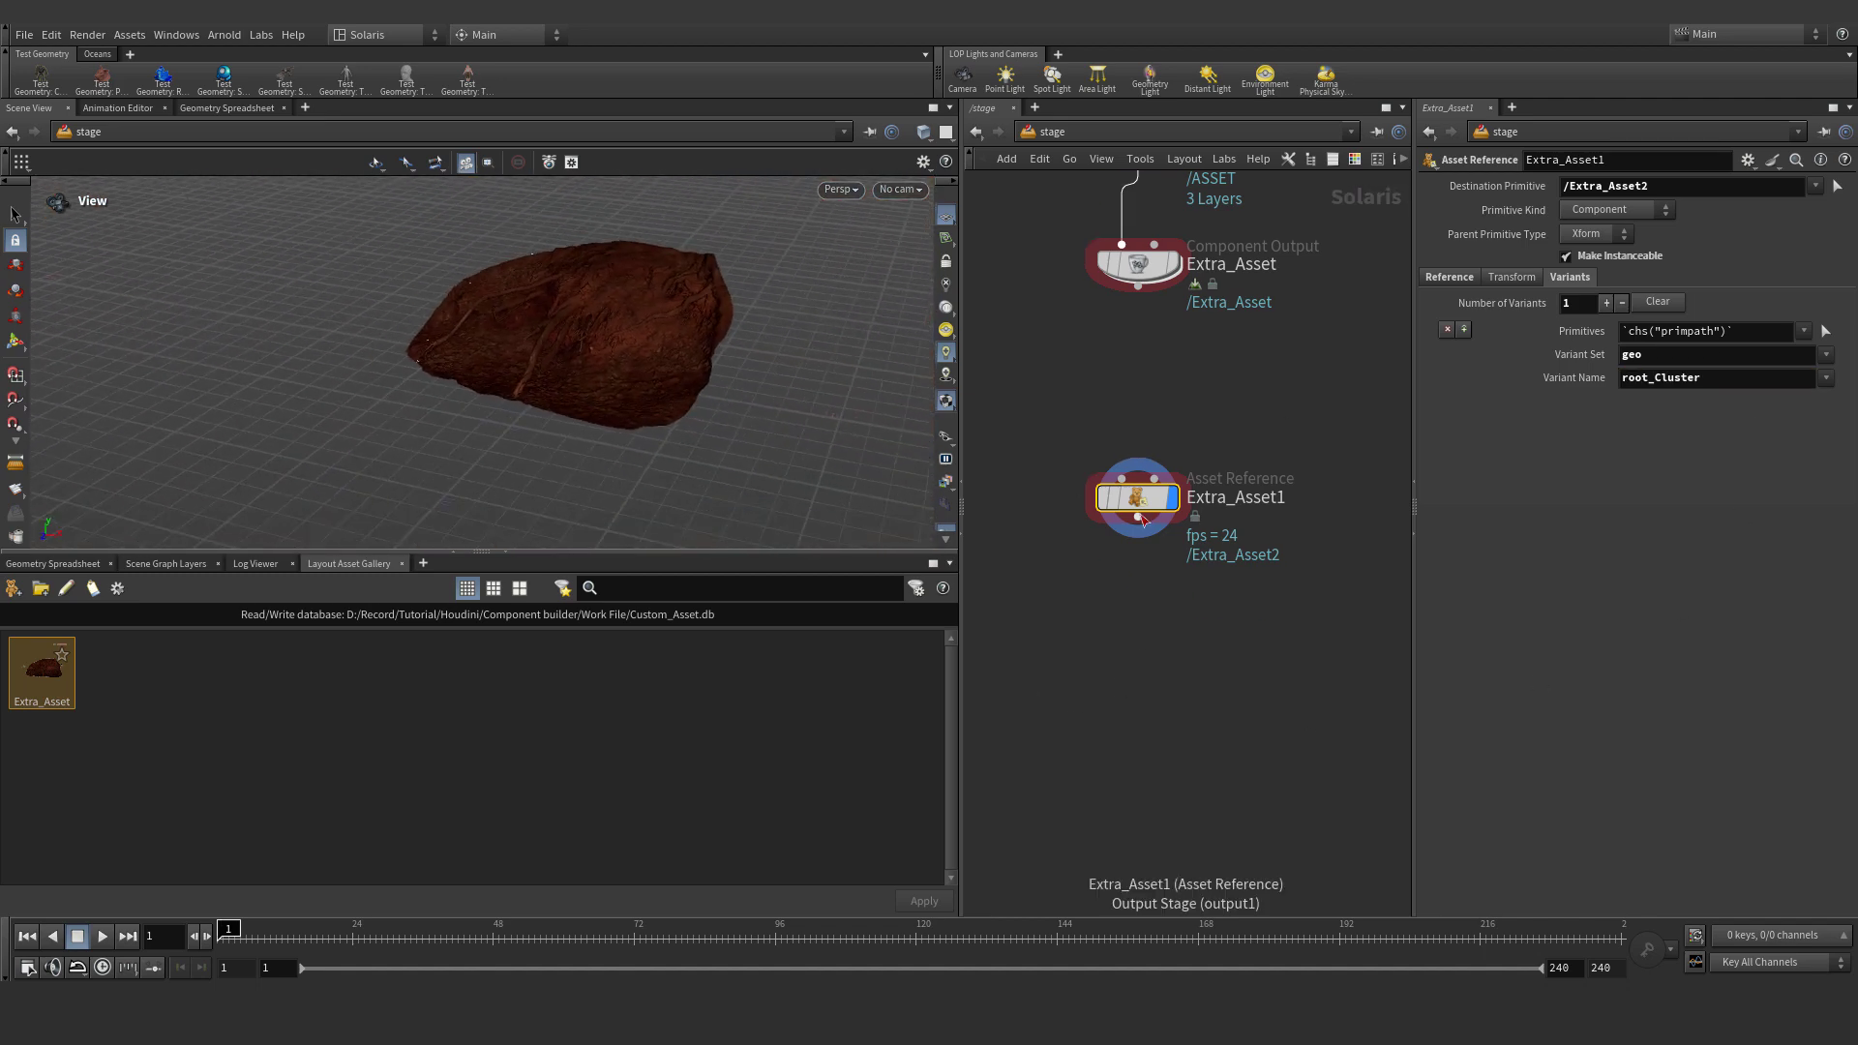
left_click_drag(1140, 501, 1139, 446)
scroll(1138, 466, "down", 3)
left_click(1138, 467)
scroll(1138, 565, "up", 2)
key("Tab")
type("m")
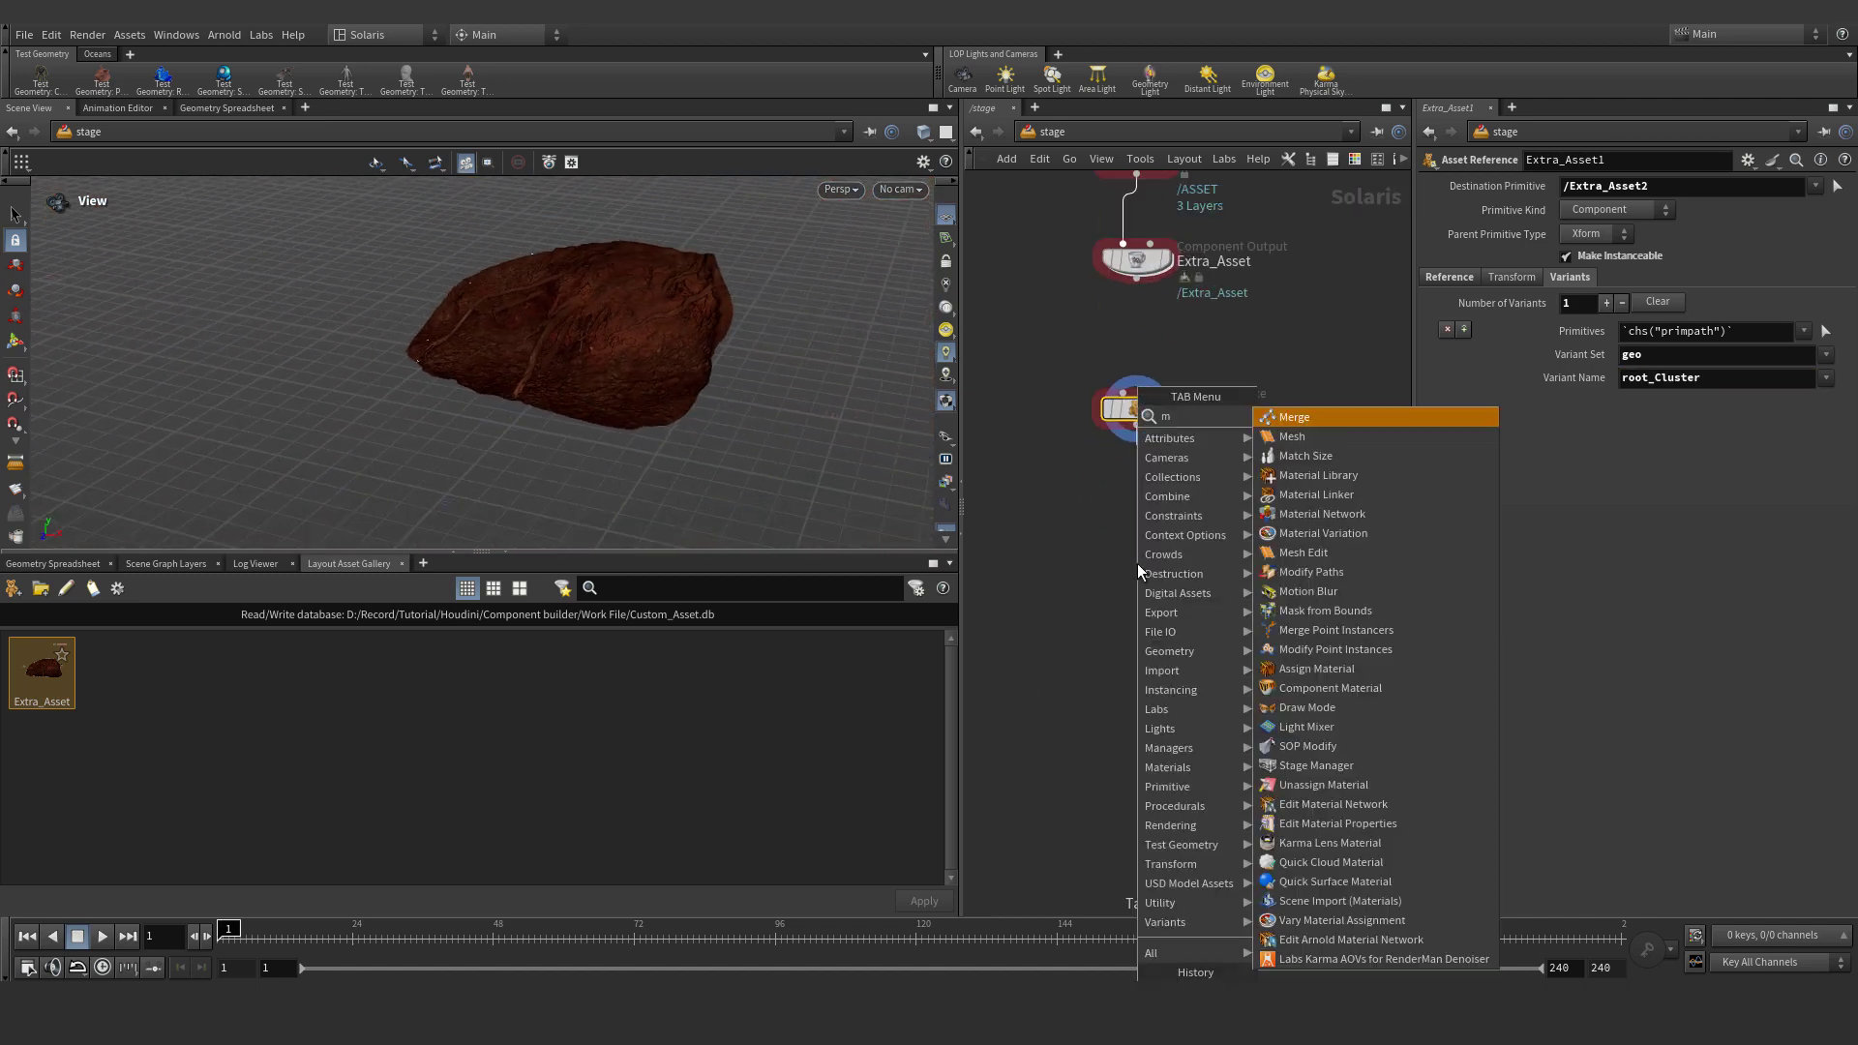
key("Return")
left_click_drag(1141, 412, 1081, 415)
scroll(1104, 442, "down", 4)
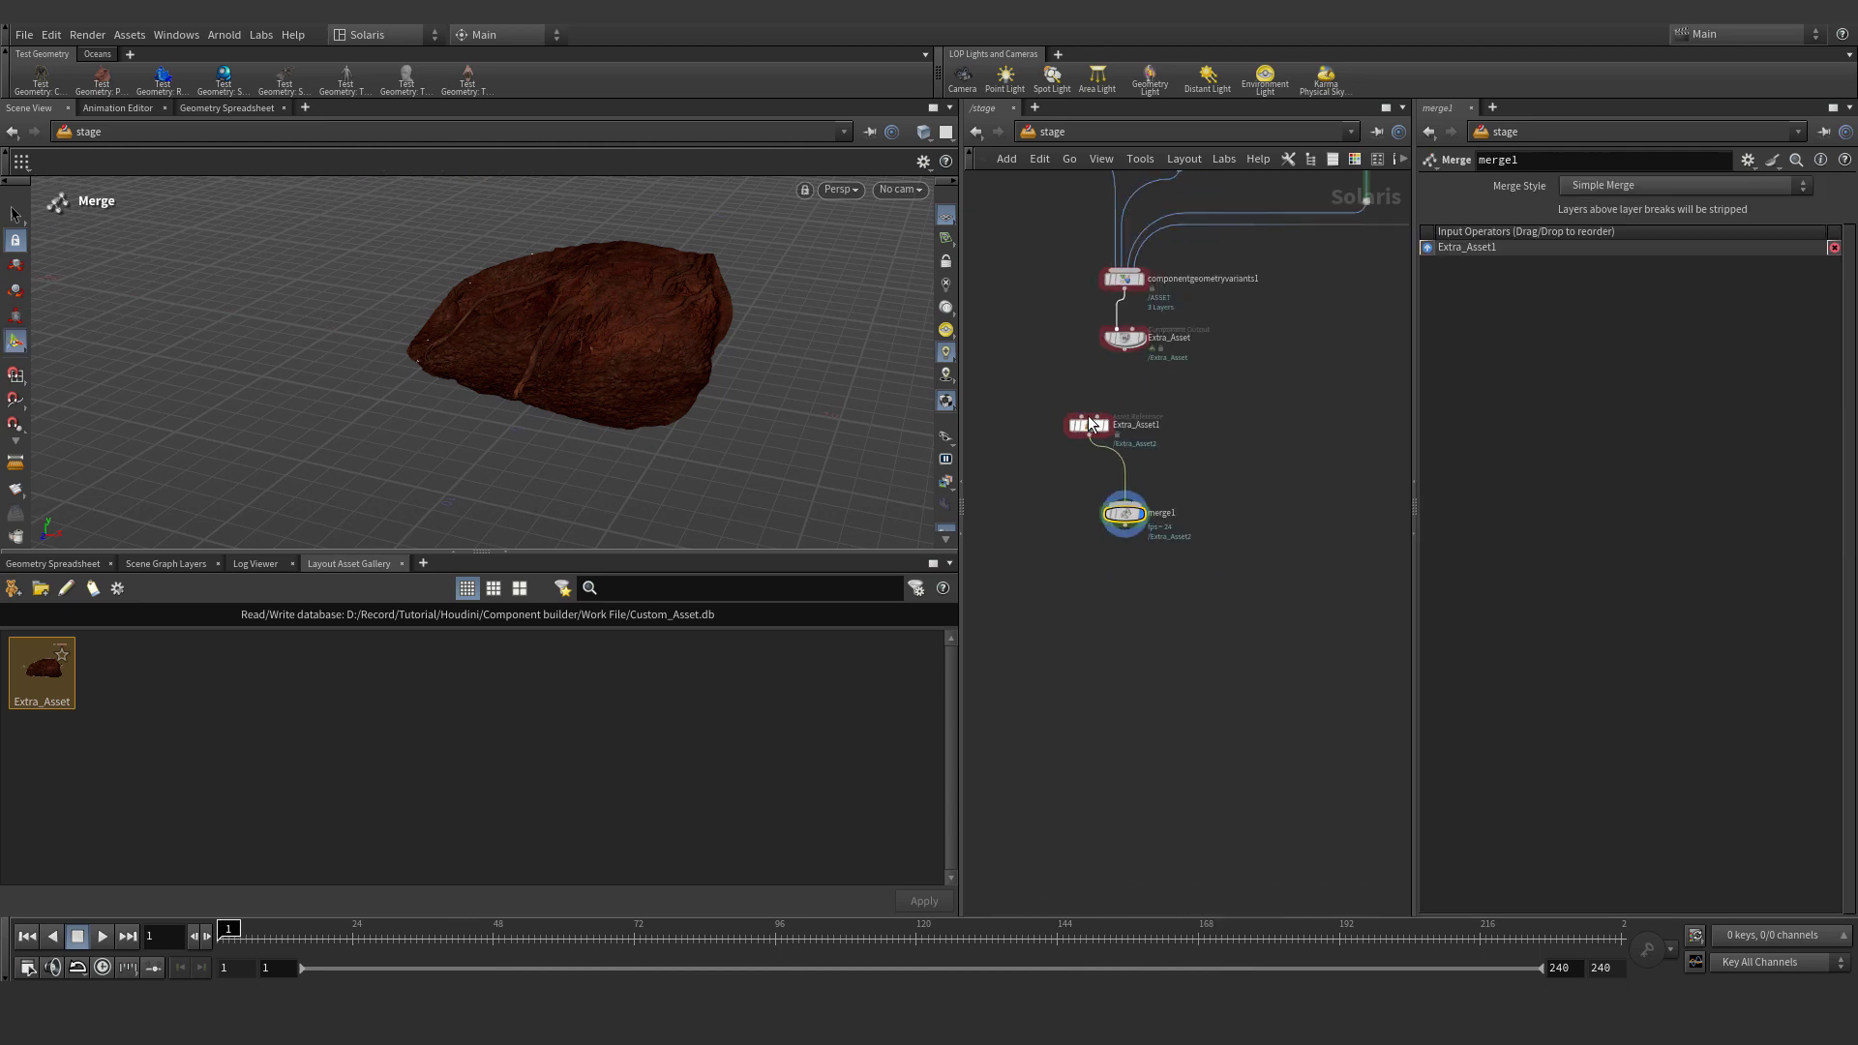
Duplicate the Extra_Asset1 reference beside the original and set the copy's variant name to fern
scroll(619, 263, "up", 5)
scroll(1242, 442, "up", 4)
scroll(1243, 441, "down", 2)
middle_click_drag(1210, 440, 1346, 430)
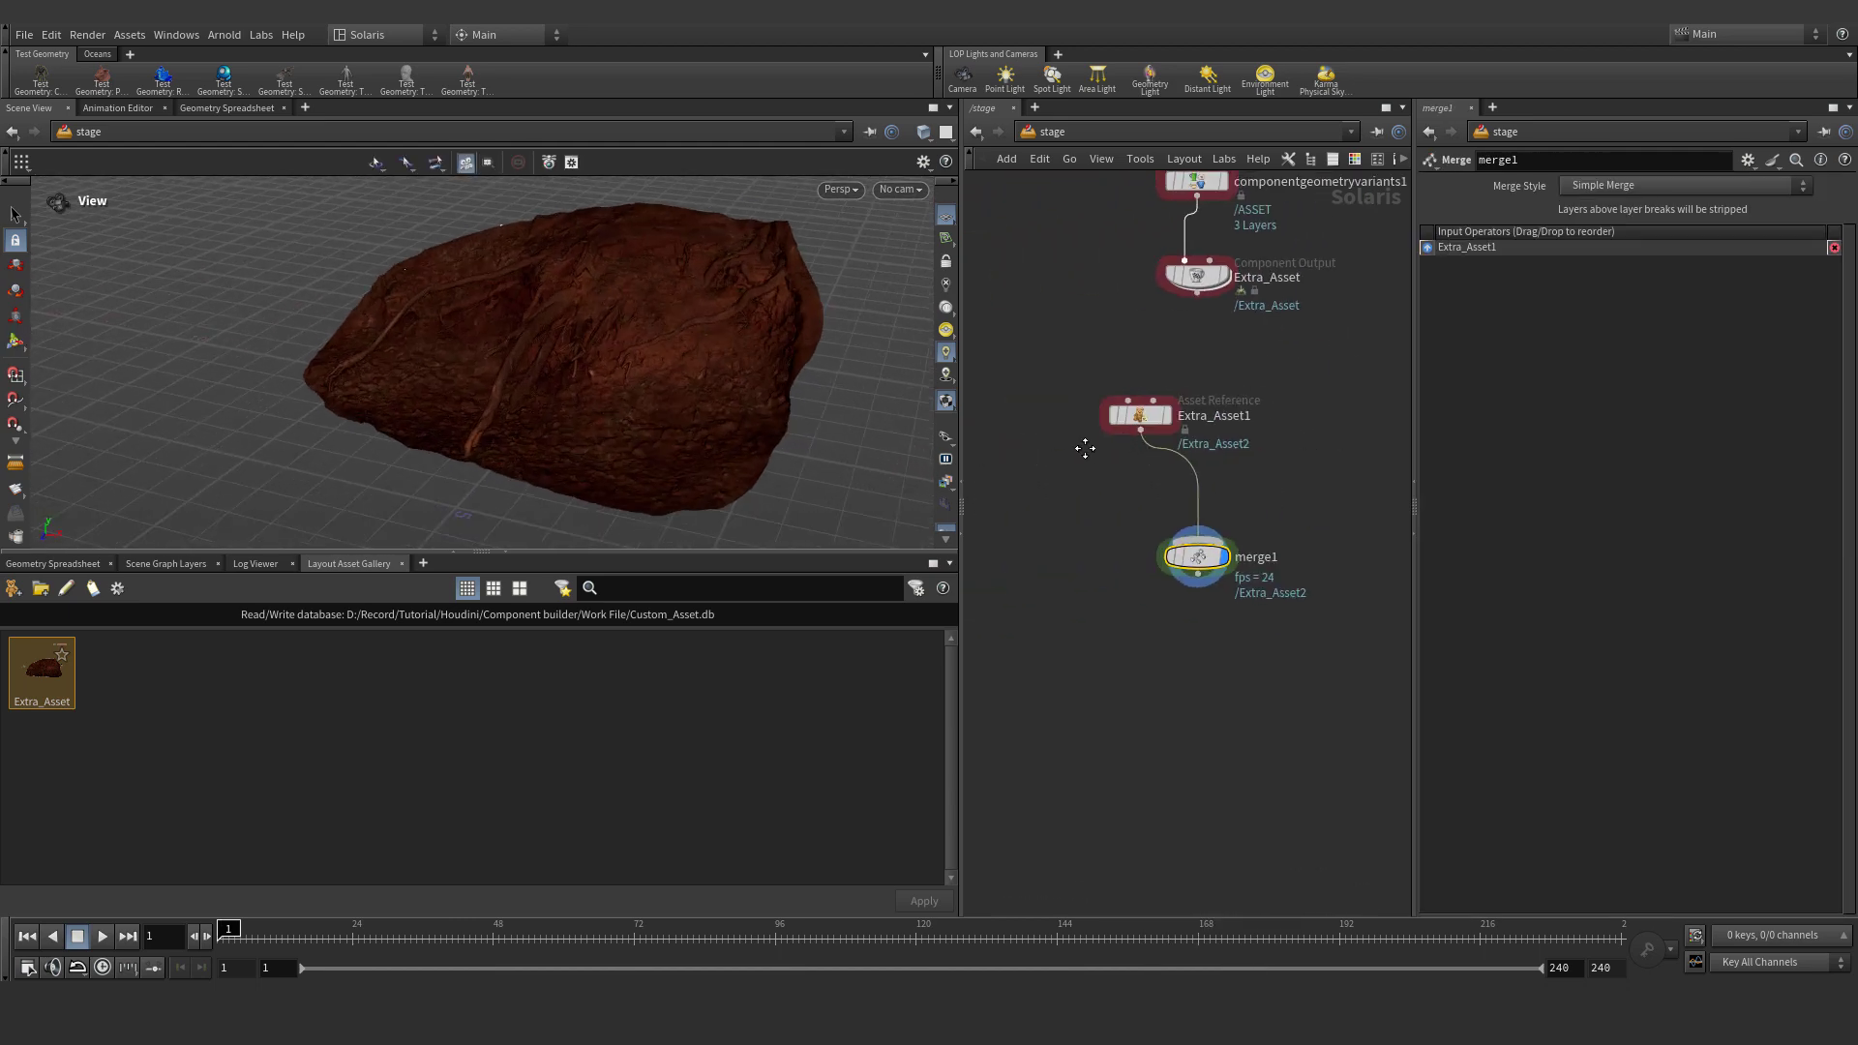
middle_click_drag(1086, 447, 1033, 454)
left_click_drag(1111, 426, 1279, 427, "alt")
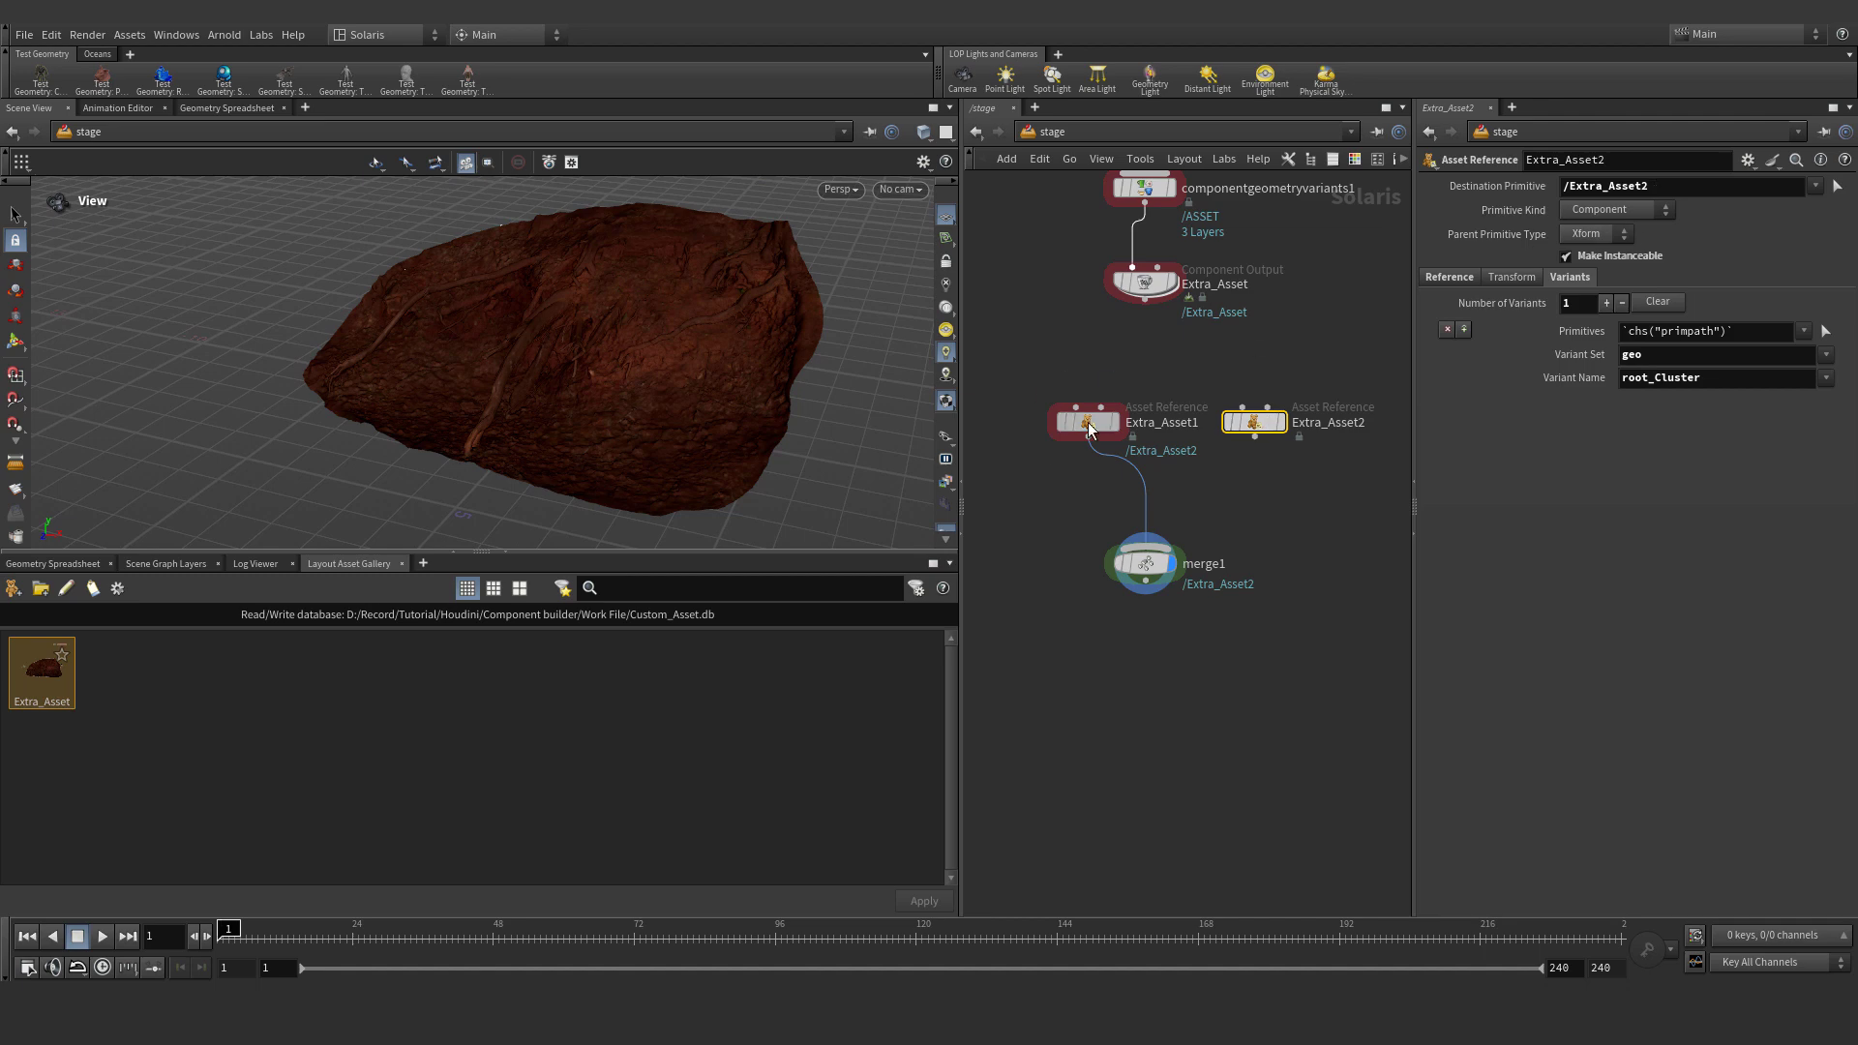
scroll(1288, 433, "up", 2)
left_click(1275, 418)
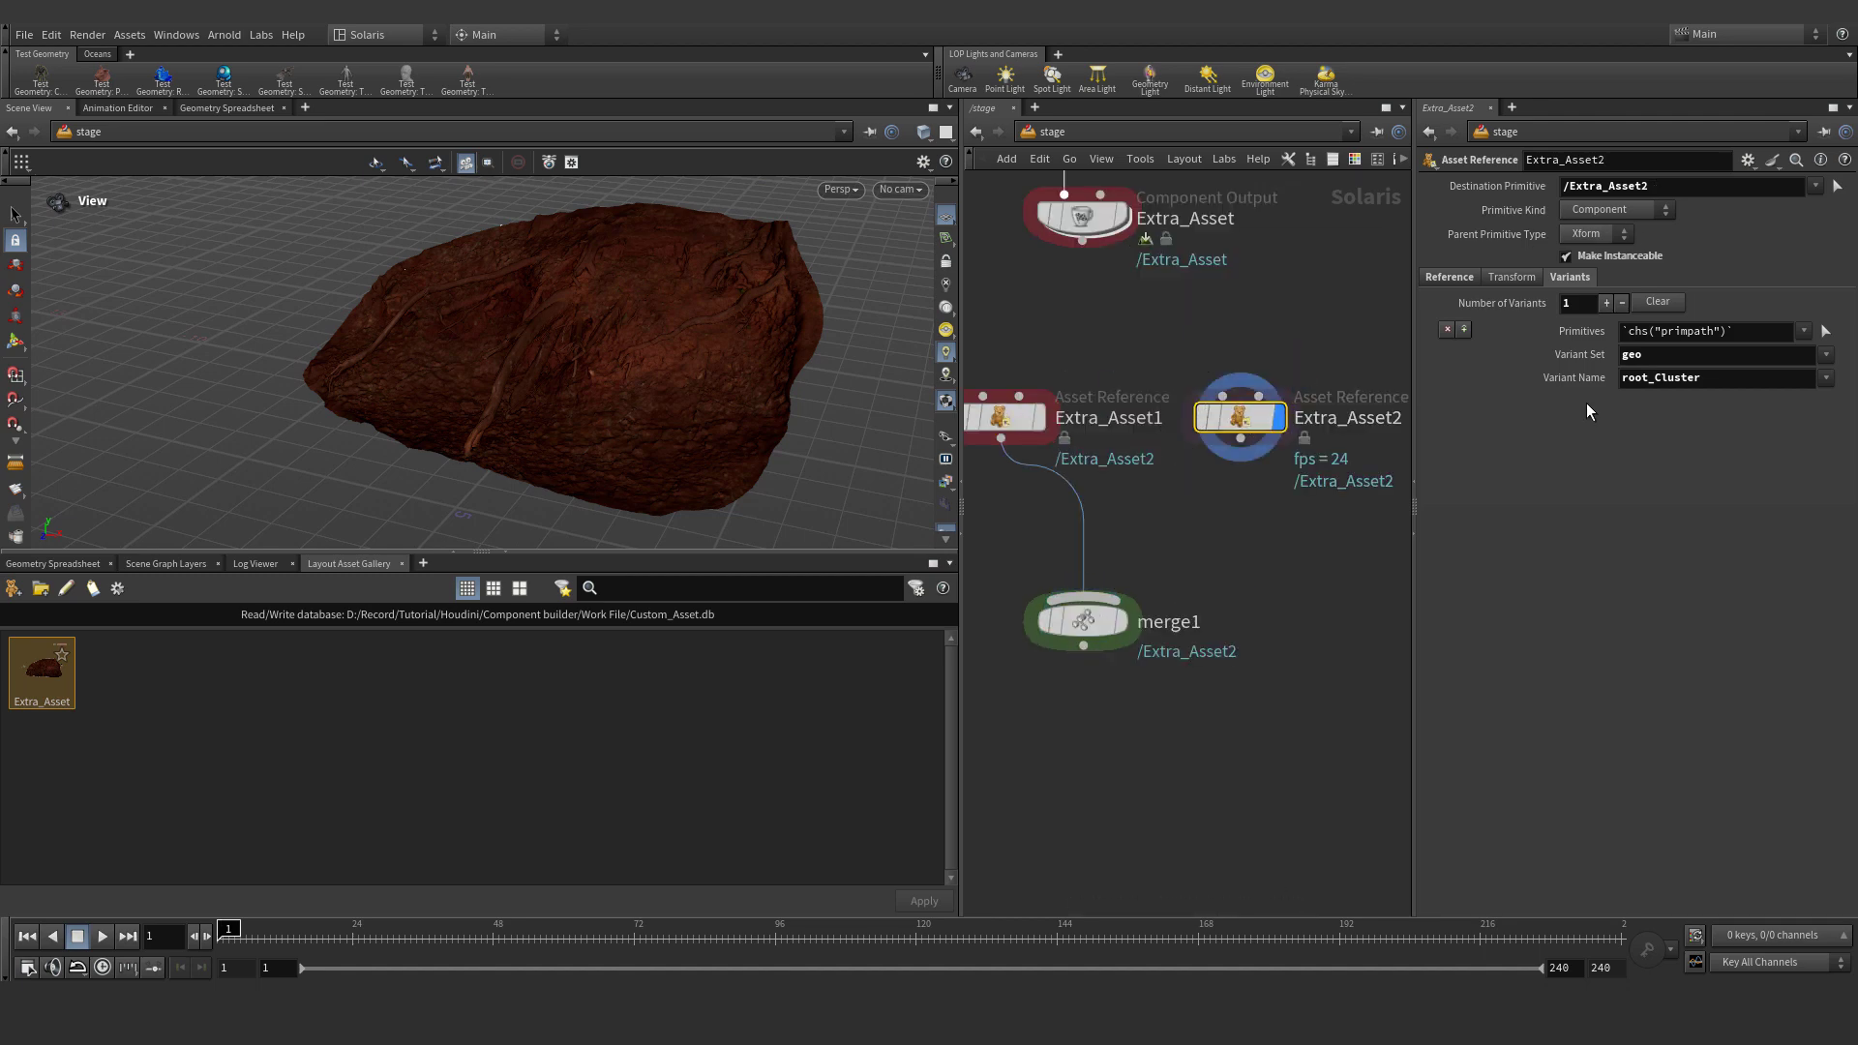
left_click(1826, 377)
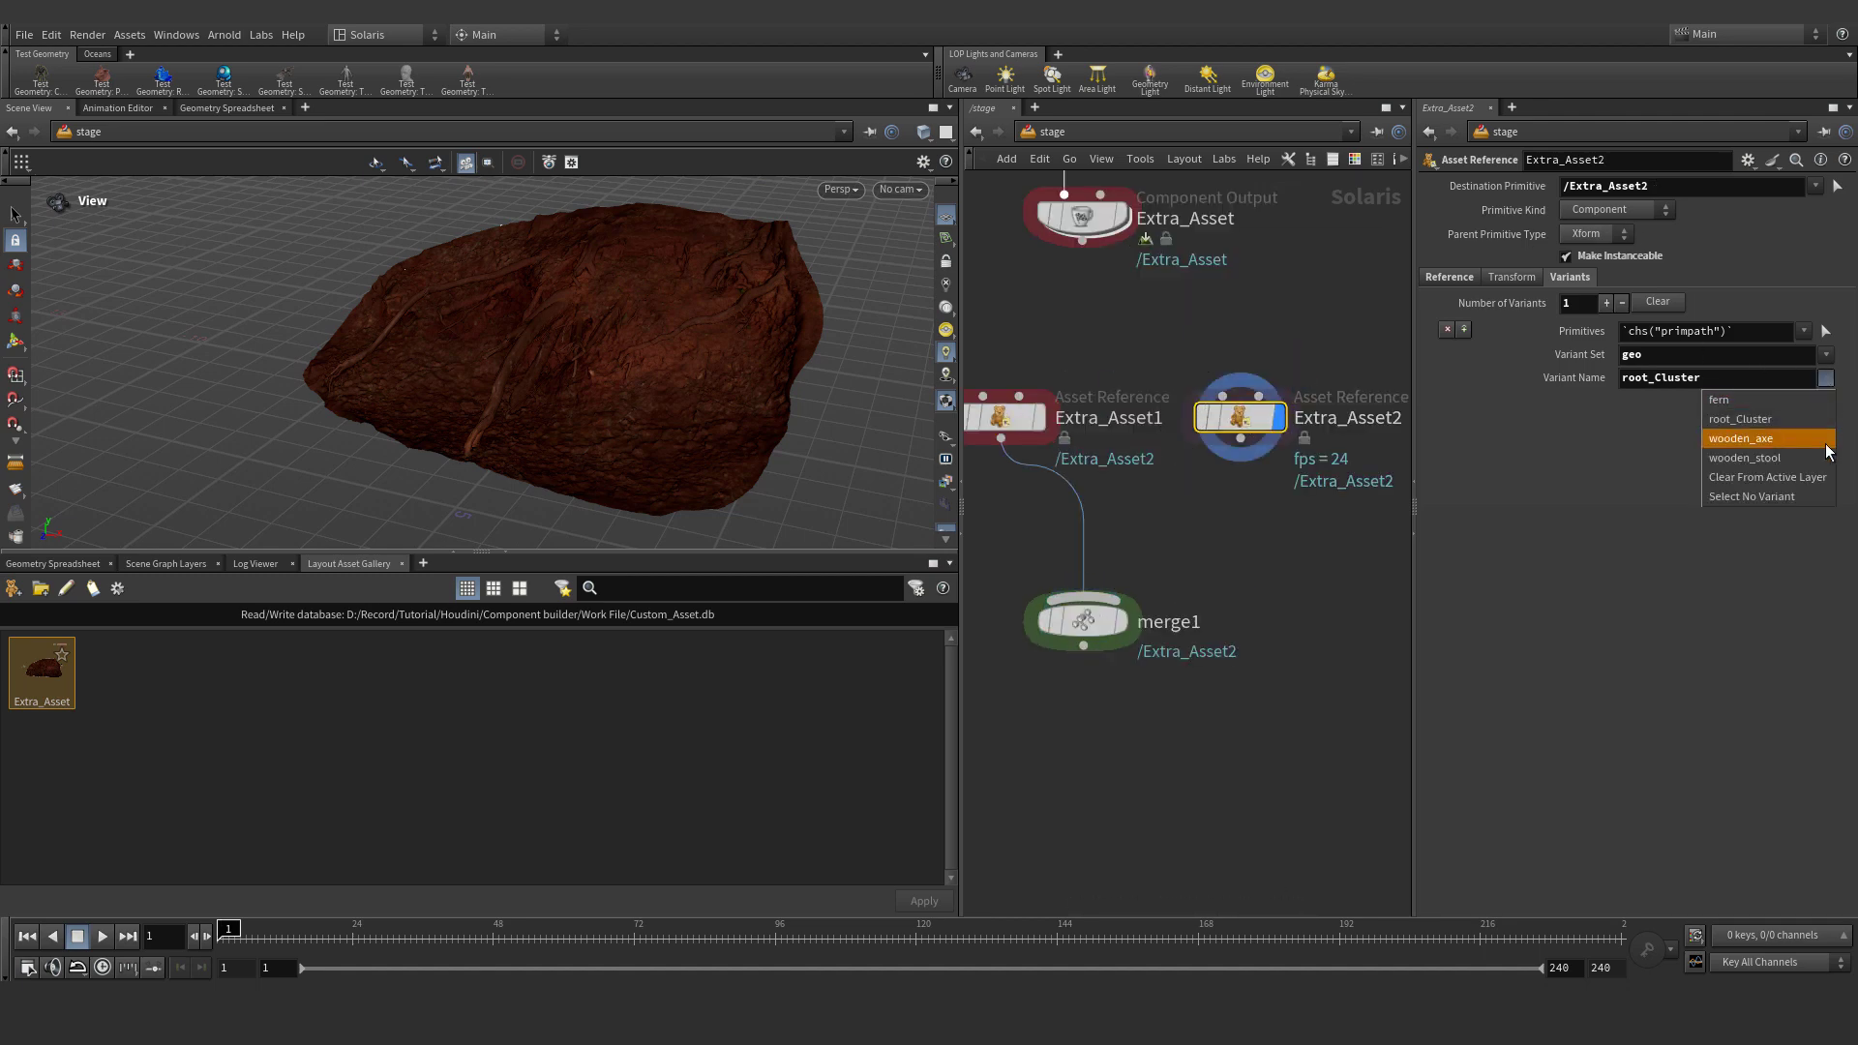
left_click(1732, 400)
left_click(1826, 379)
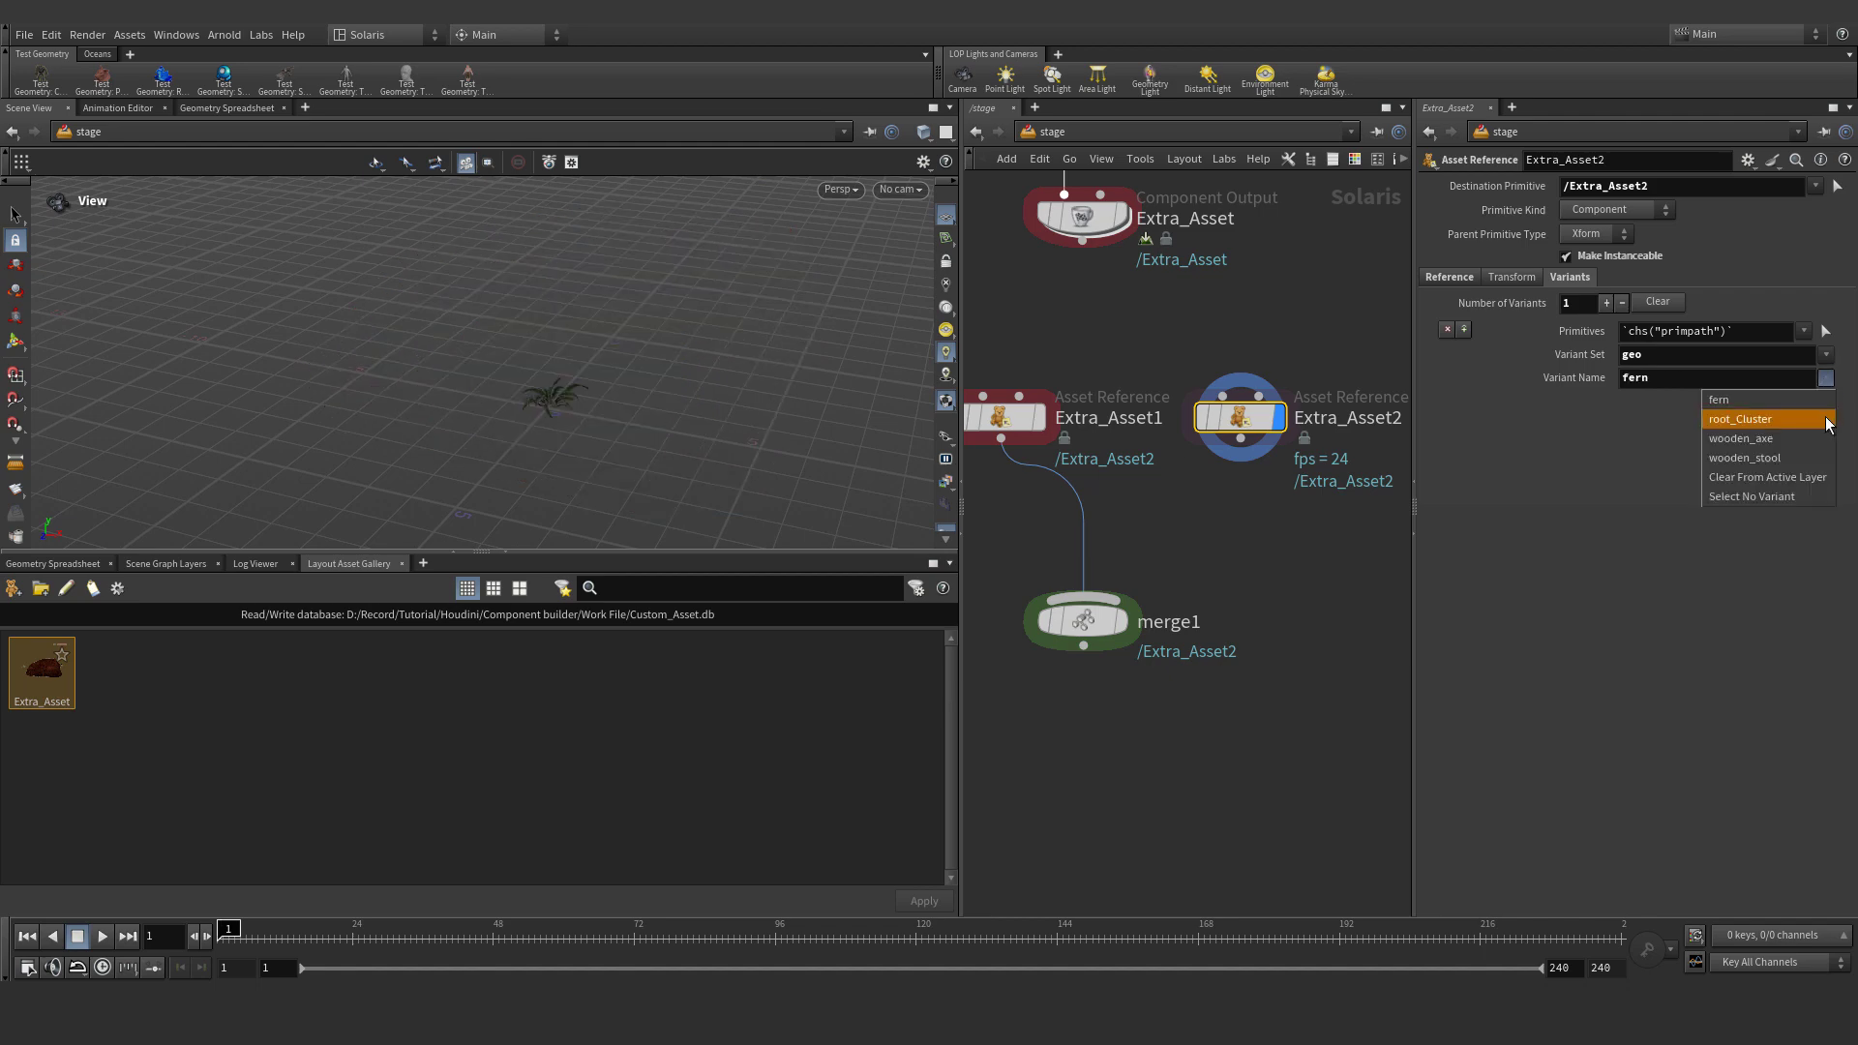
left_click(1732, 400)
Connect Extra_Asset2 to the merge1 node and display the merged result
left_click_drag(1241, 441, 1138, 669)
left_click(1120, 621)
scroll(1136, 470, "down", 1)
left_click(1023, 424)
key("r")
key("r")
Set the destination primitive of Extra_Asset2 to /Extra_Asset3
left_click(1215, 424)
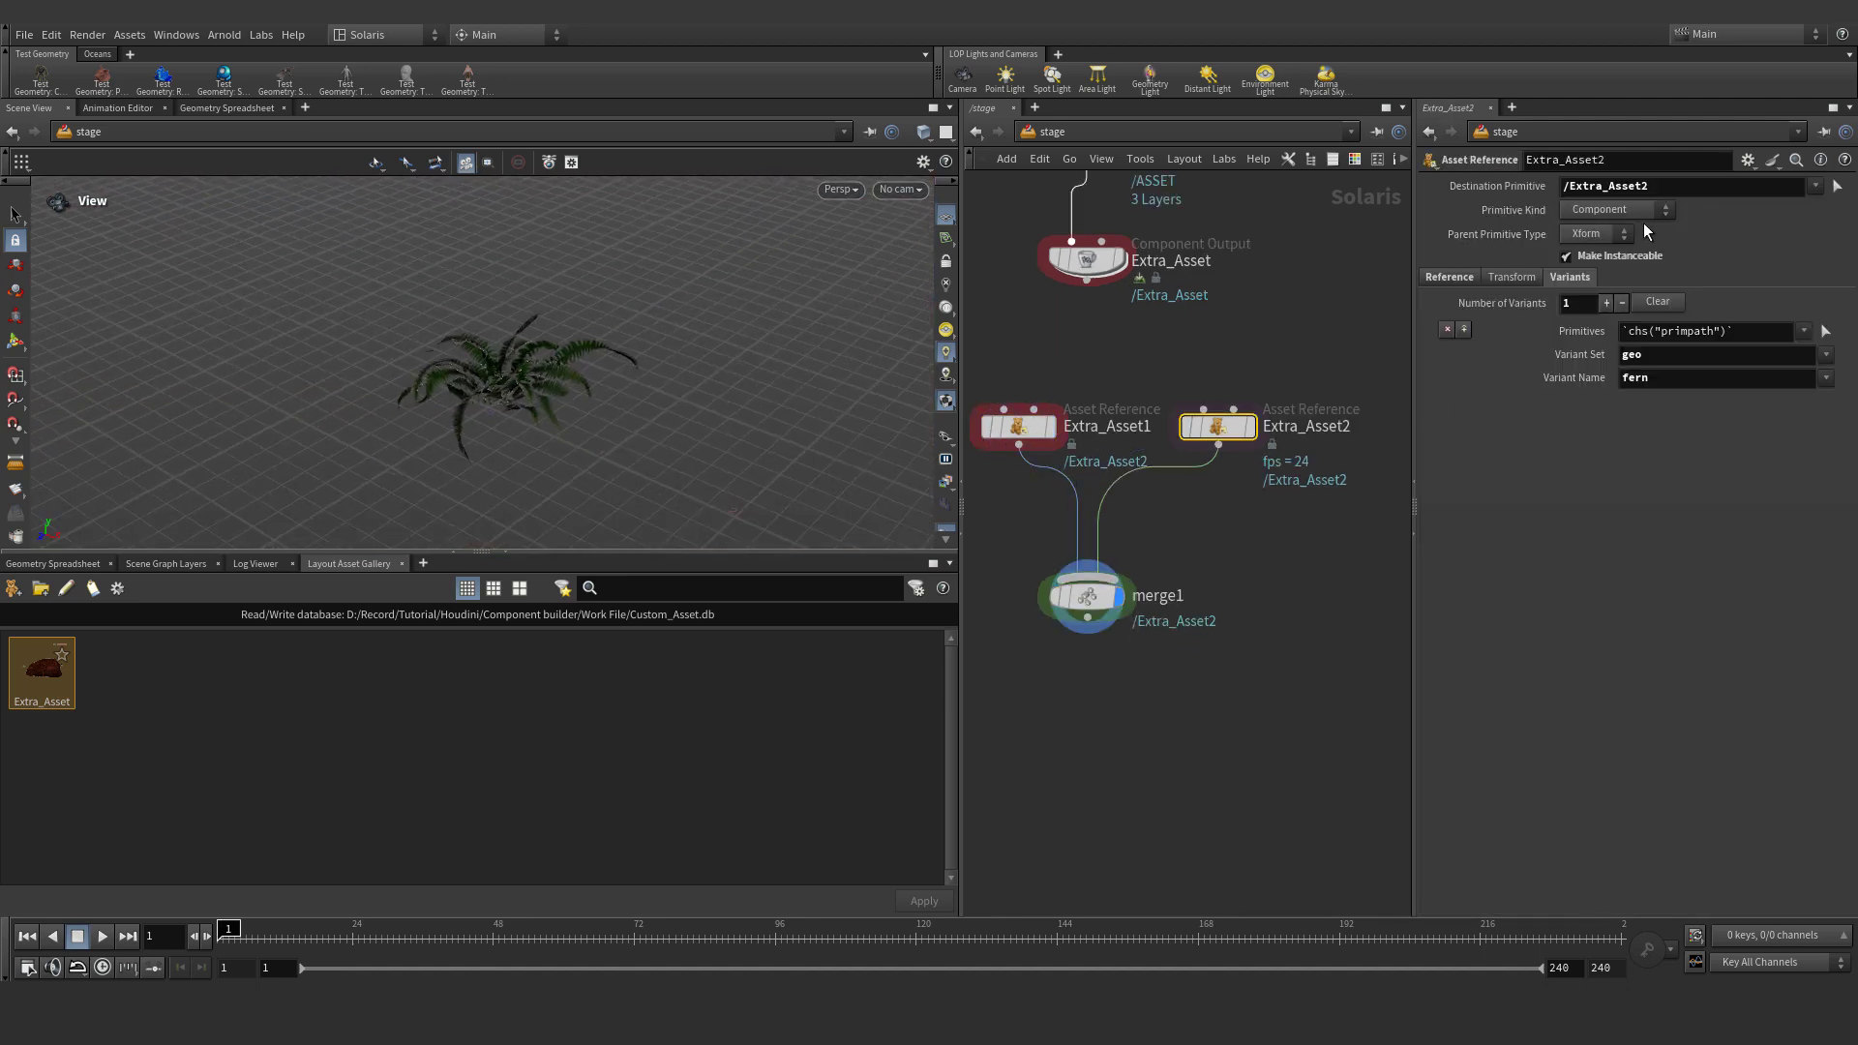
key("Return")
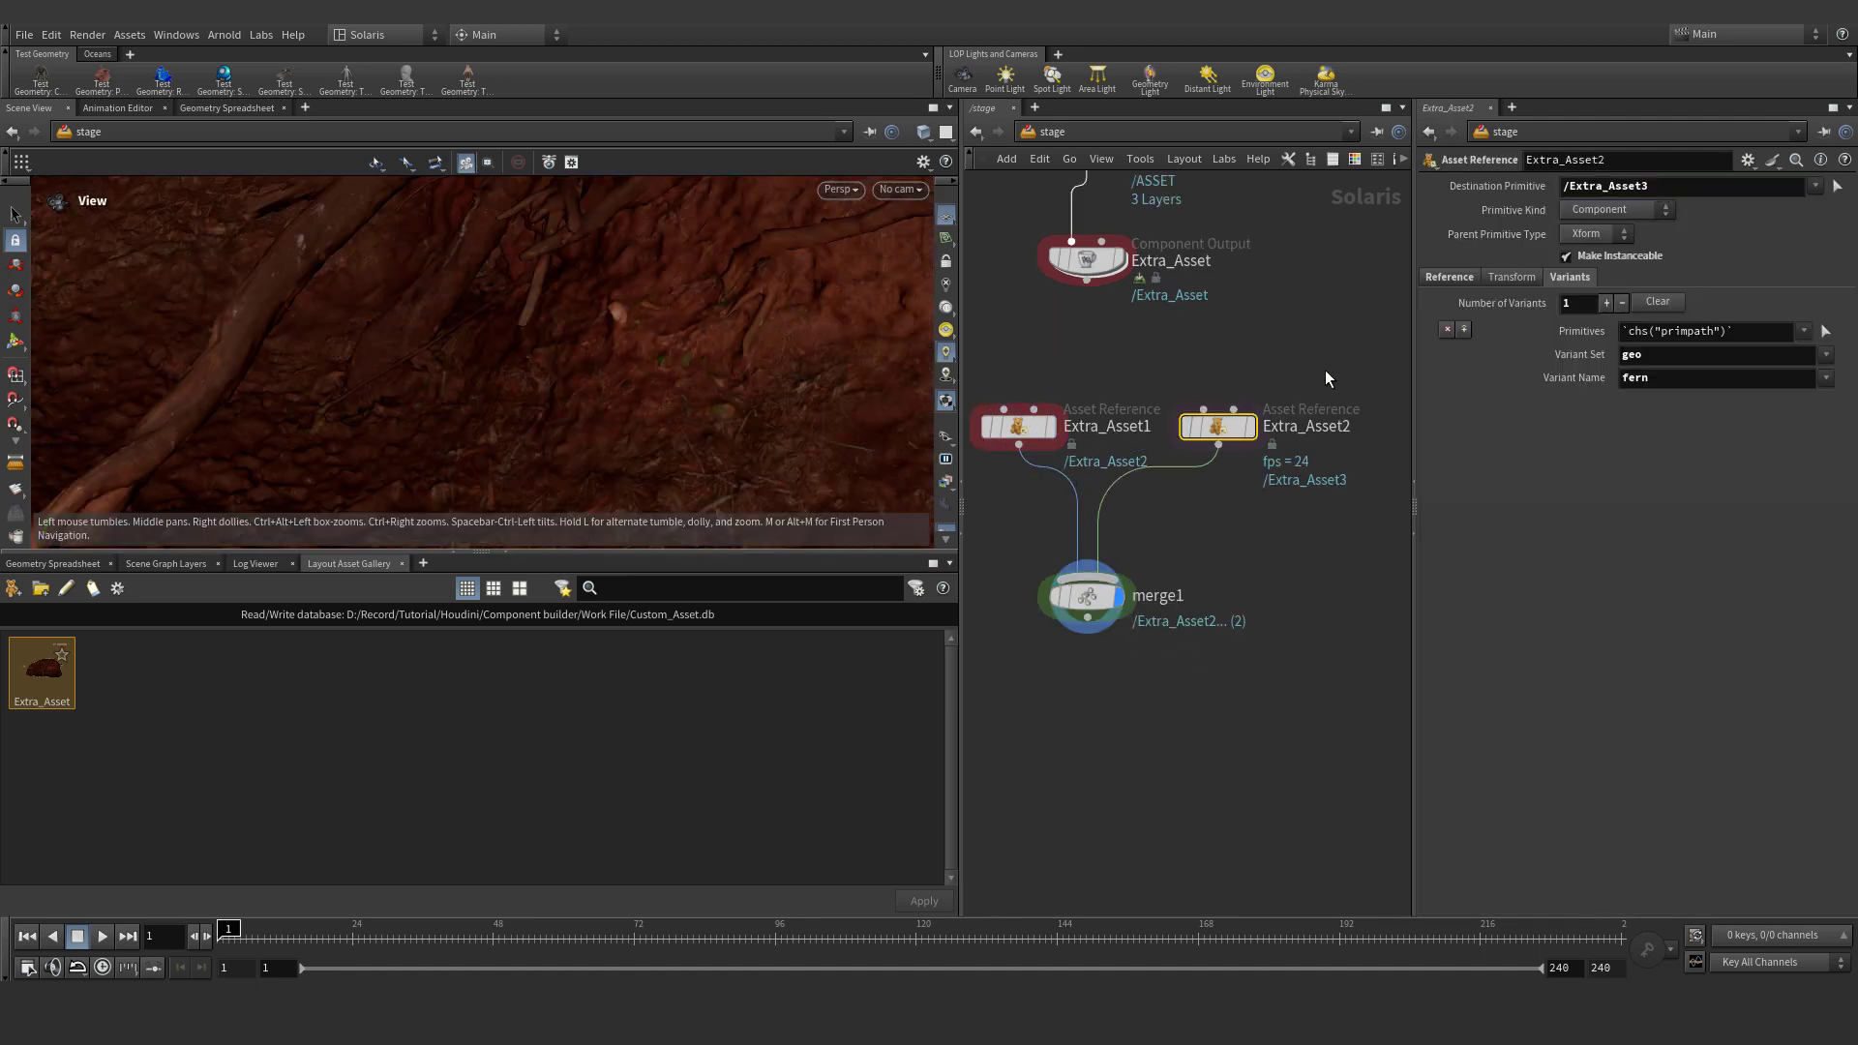
left_click(1248, 427)
Inspect the root cluster and fern together through the merge, and delete the merge1 node
left_click(1018, 427)
left_click(1086, 597)
key("r")
key("space+g")
left_click_drag(435, 401, 650, 423)
scroll(1236, 552, "down", 2)
middle_click_drag(1236, 551, 1267, 501)
scroll(1257, 503, "up", 2)
key("Delete")
Add an Instancer node below the two asset references
middle_click_drag(1143, 491, 1175, 575)
key("Tab")
type("inst")
key("Return")
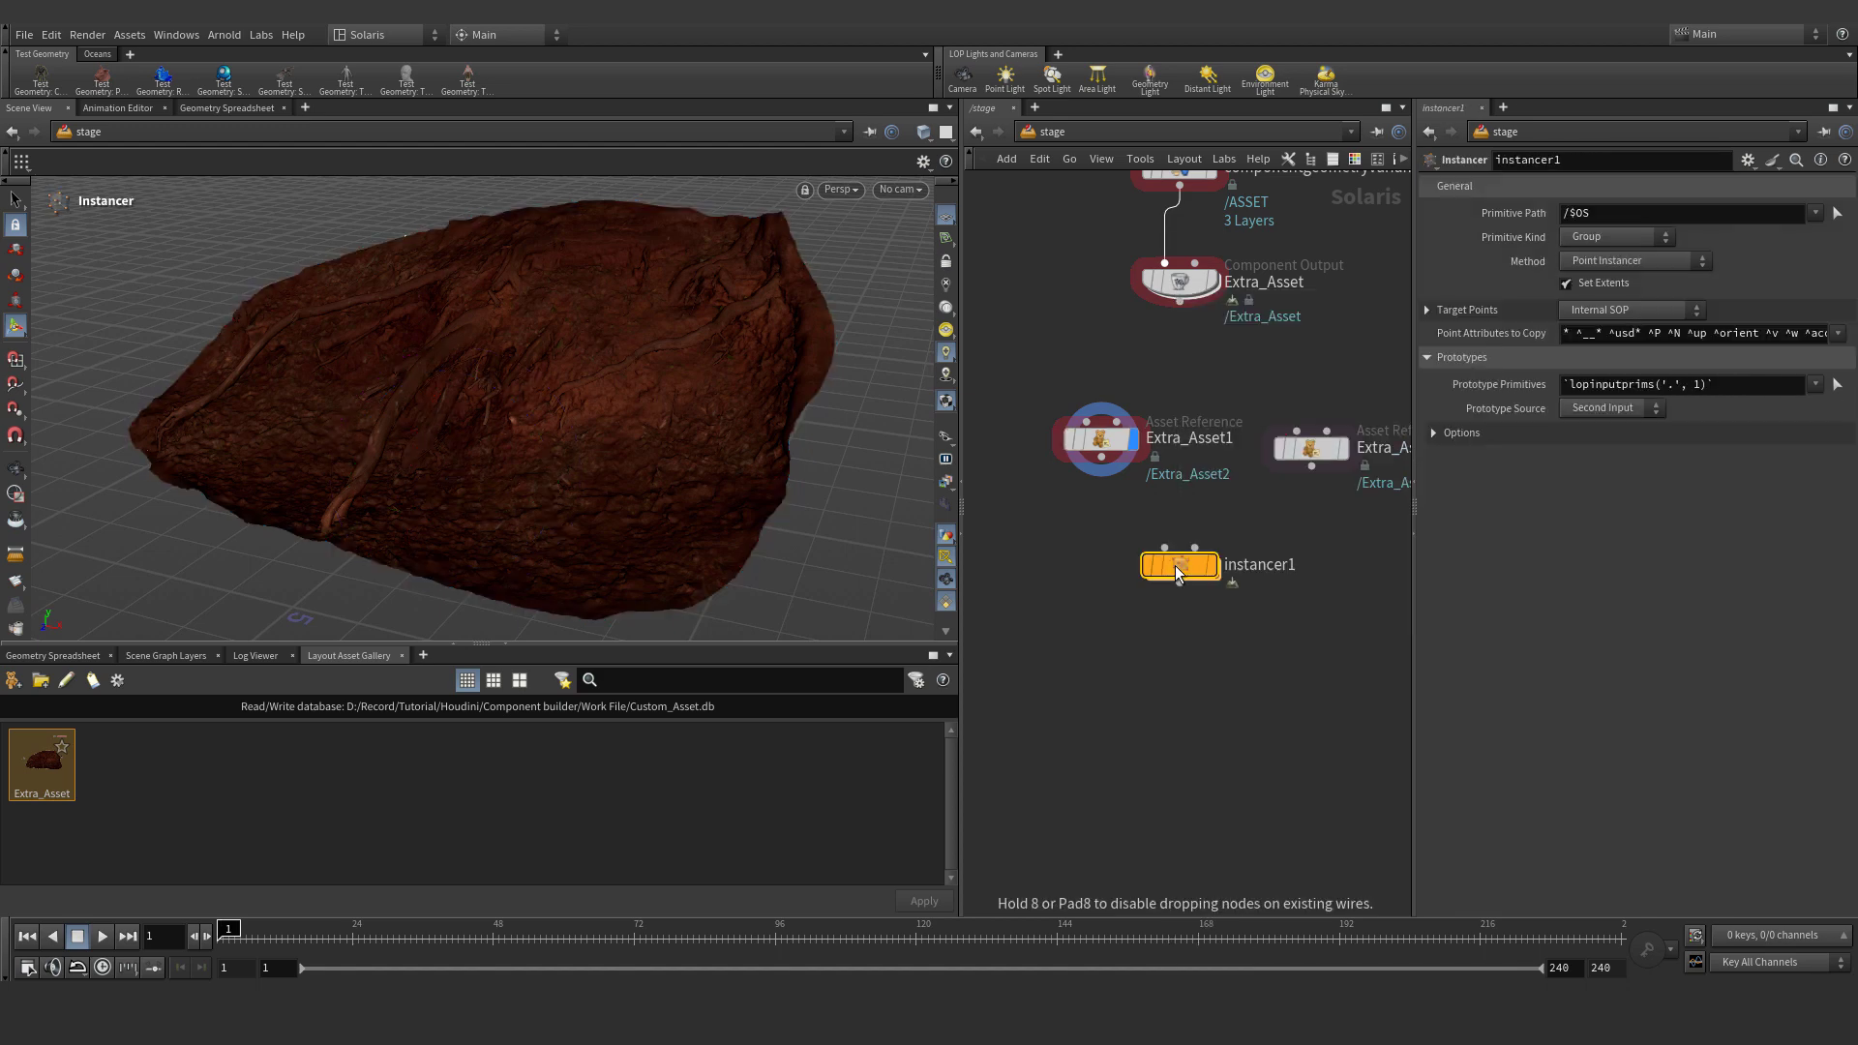
left_click(1190, 616)
Append a Null named OUT_GROUND to Extra_Asset1 and give it a dark node color
left_click(1101, 457)
left_click(1101, 515)
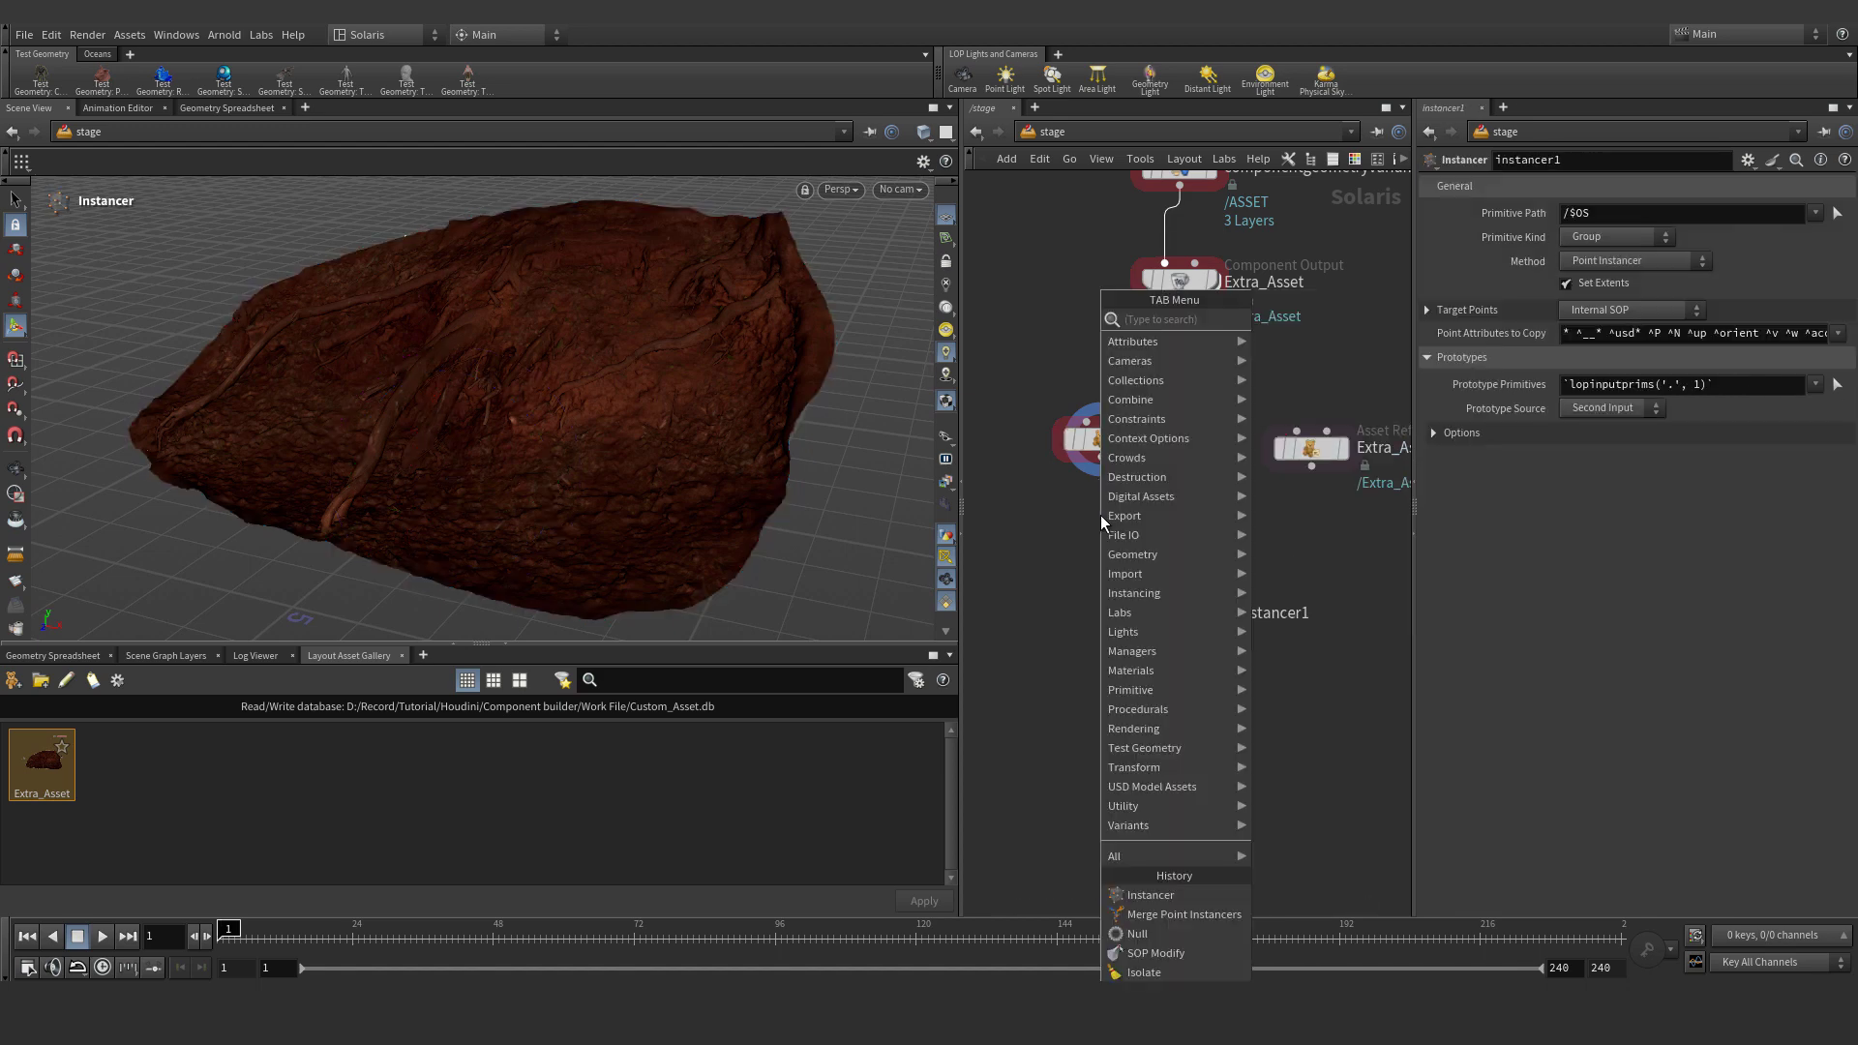
type("null")
key("Return")
double_click(1147, 522)
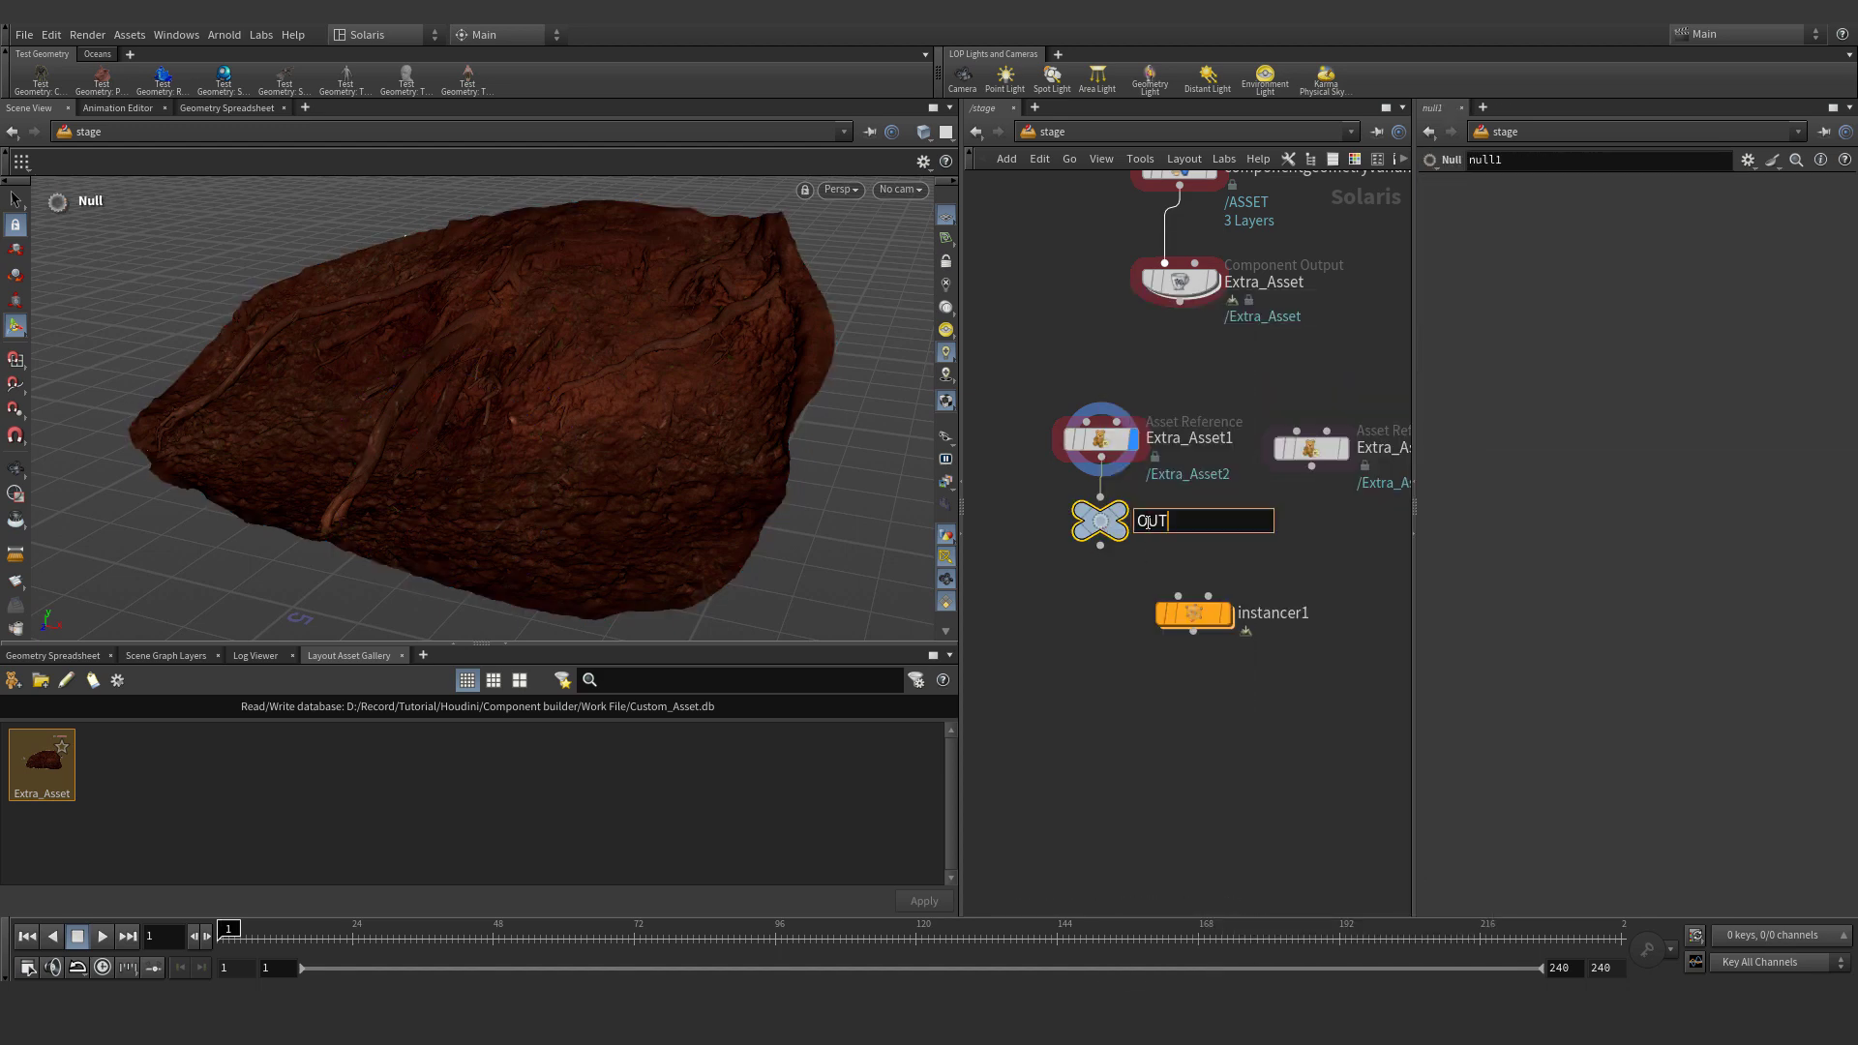
key("Return")
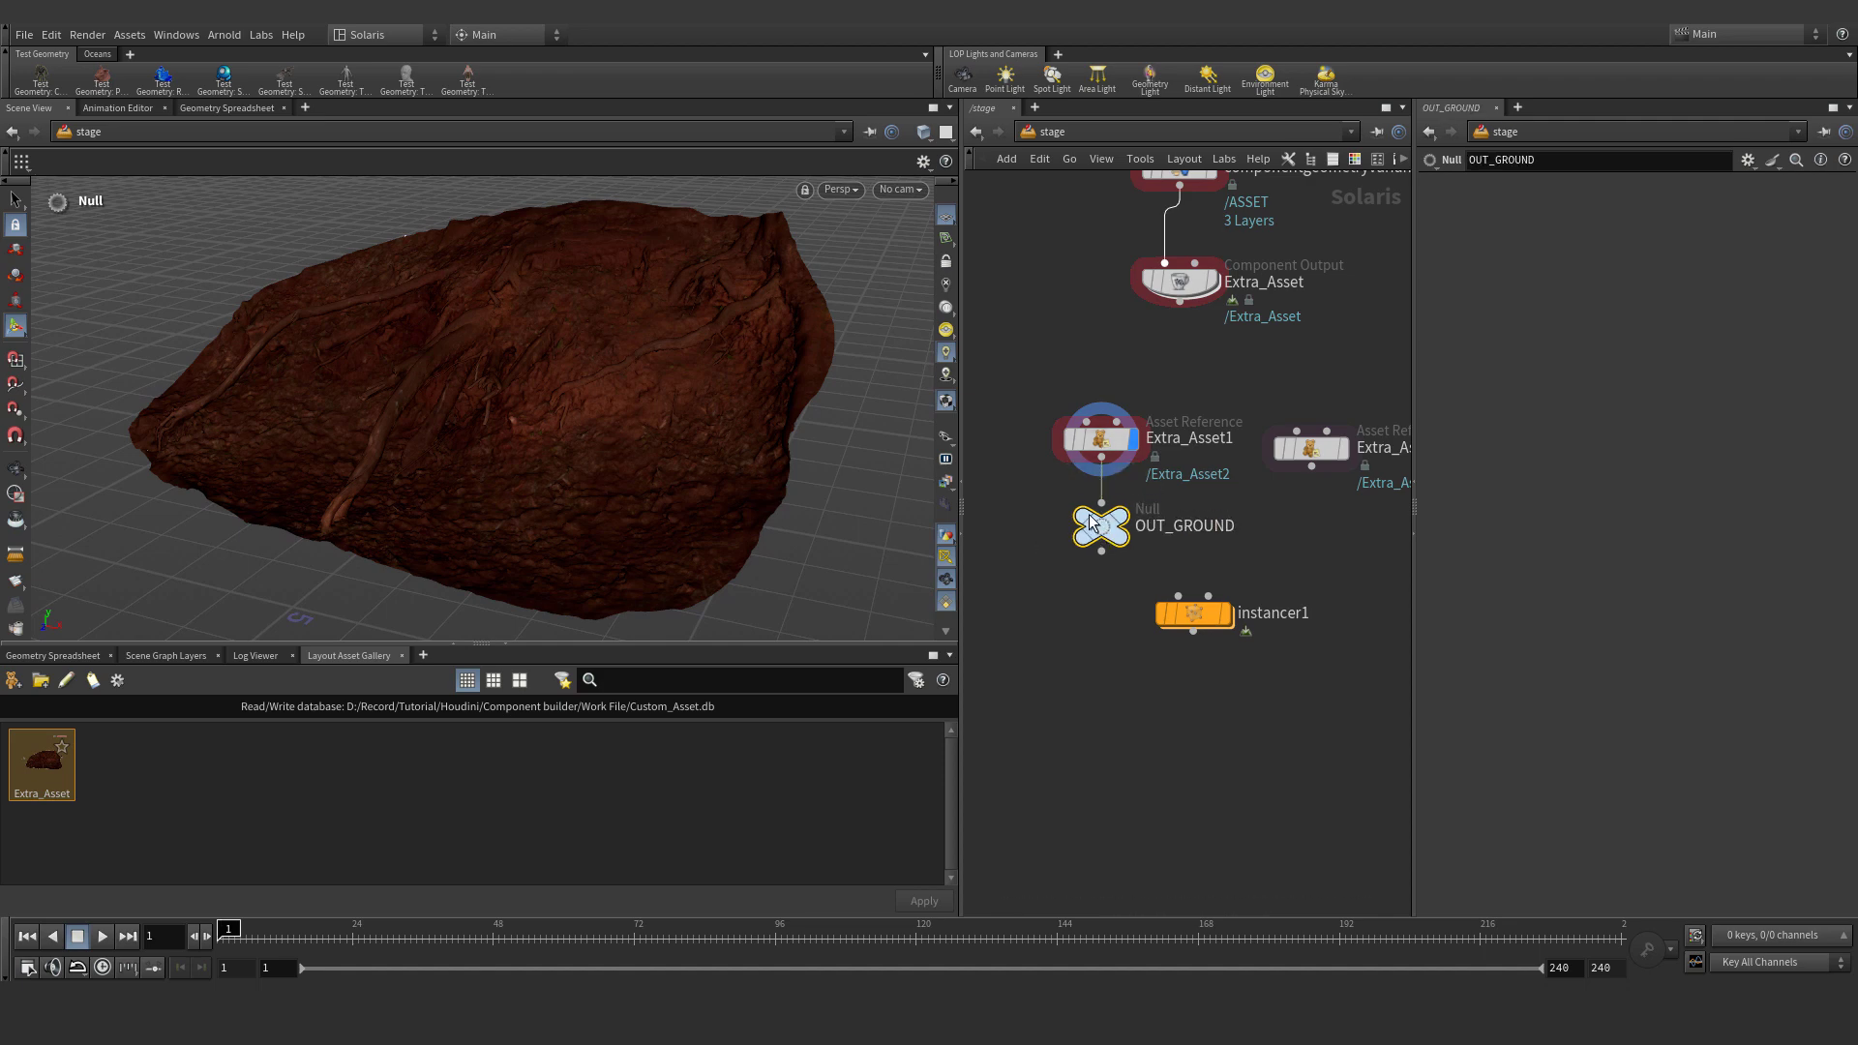
key("c")
left_click_drag(1280, 902, 1101, 526)
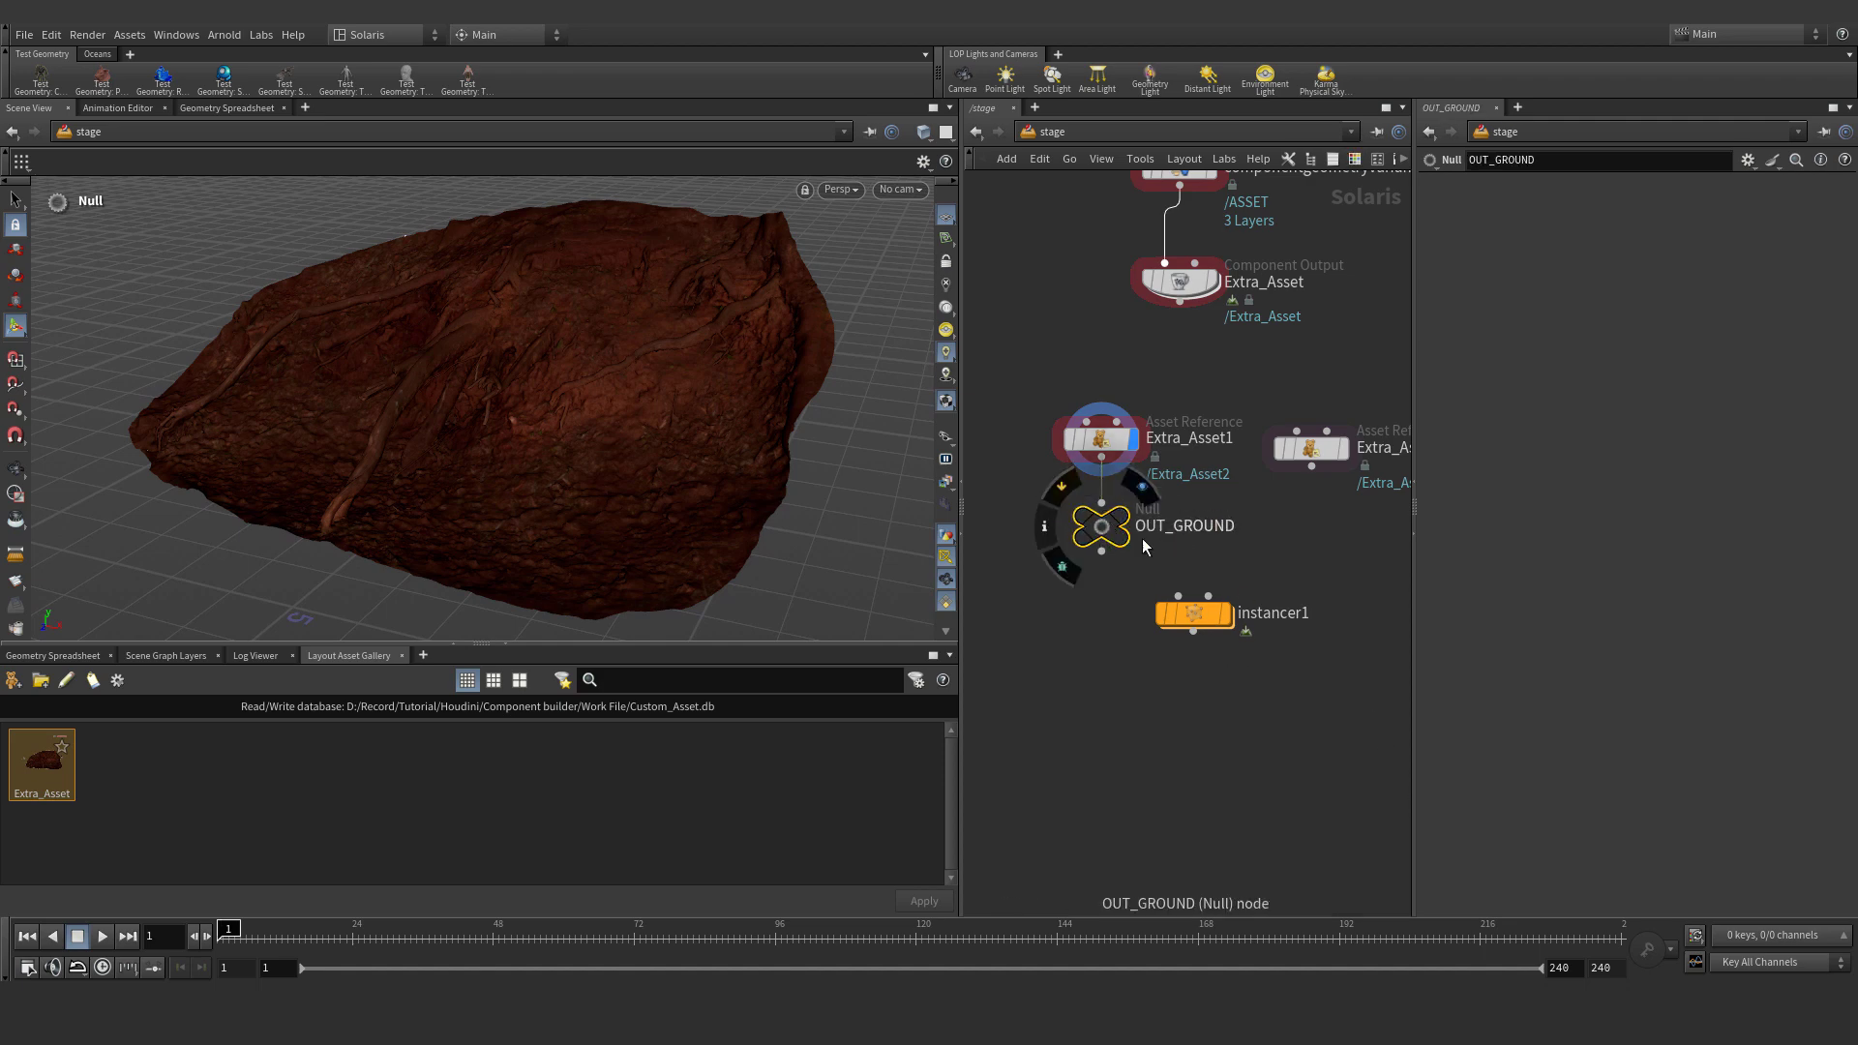
Go inside instancer1 and add a LOP Import node
double_click(1231, 616)
key("Tab")
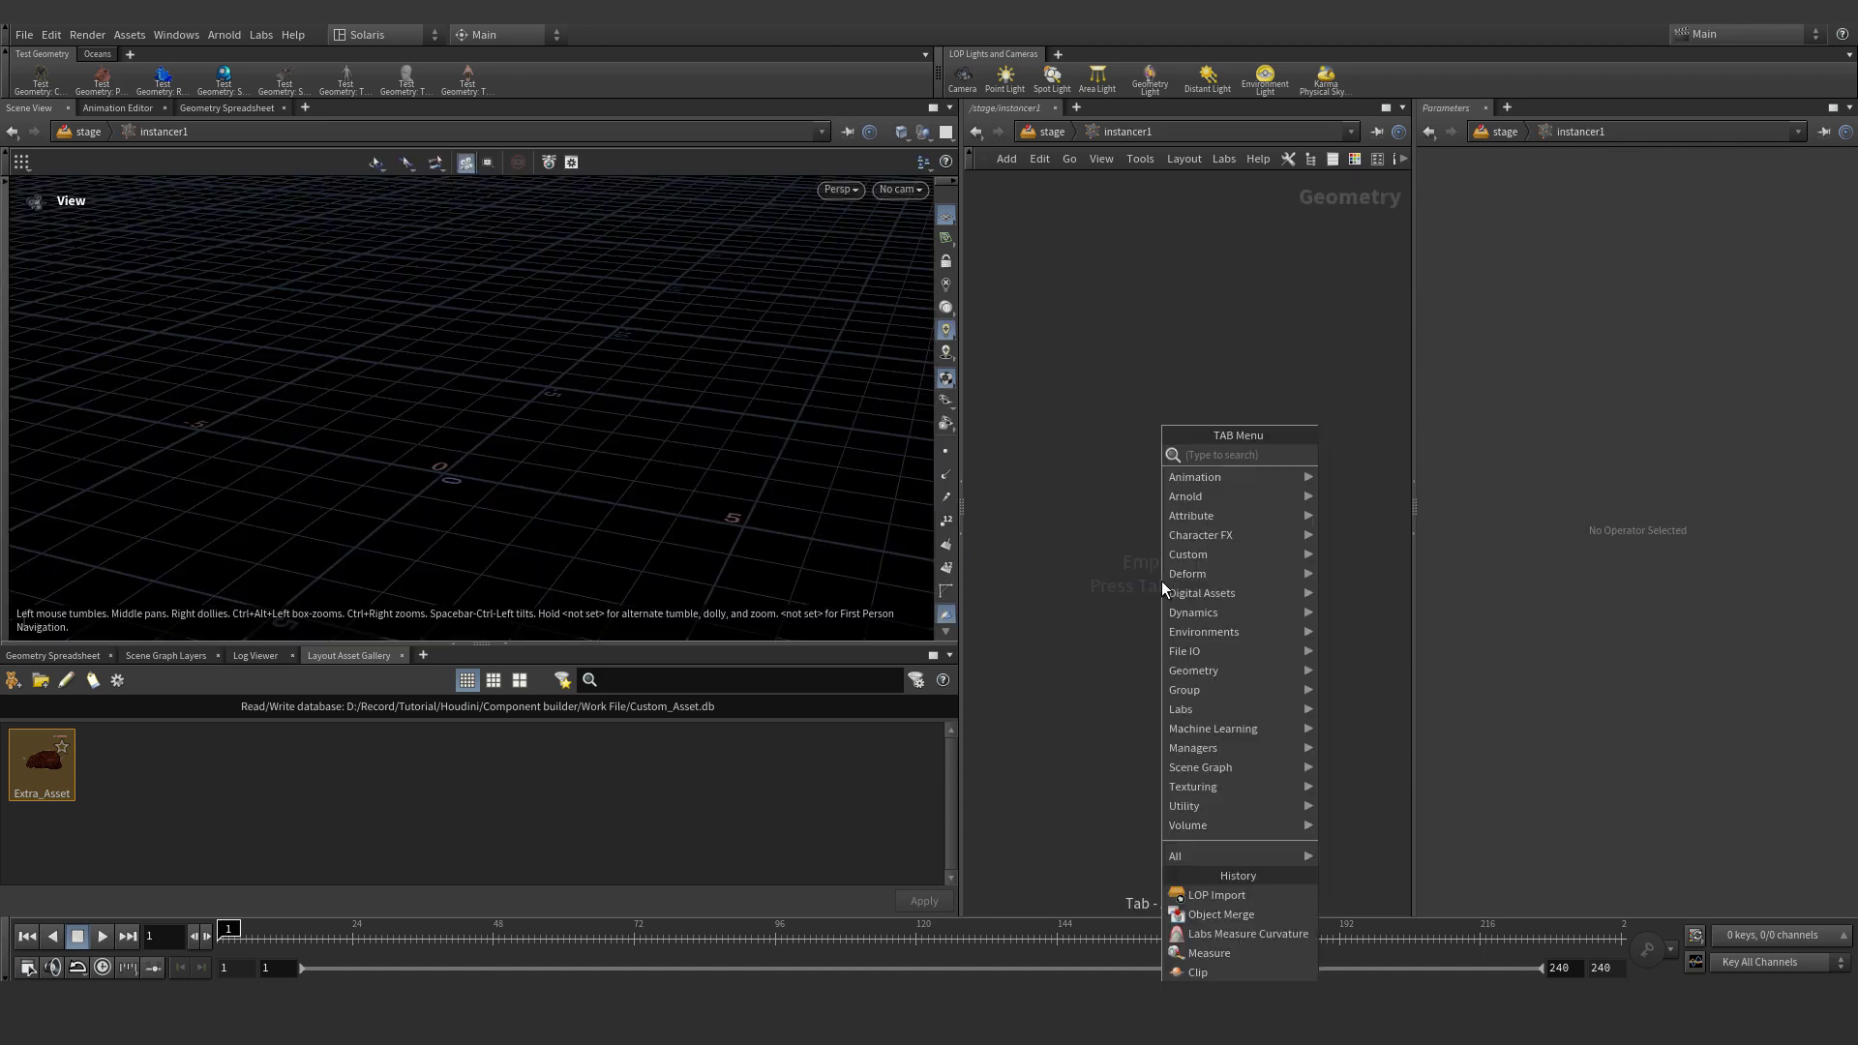
type("lopi")
key("Return")
left_click(1161, 581)
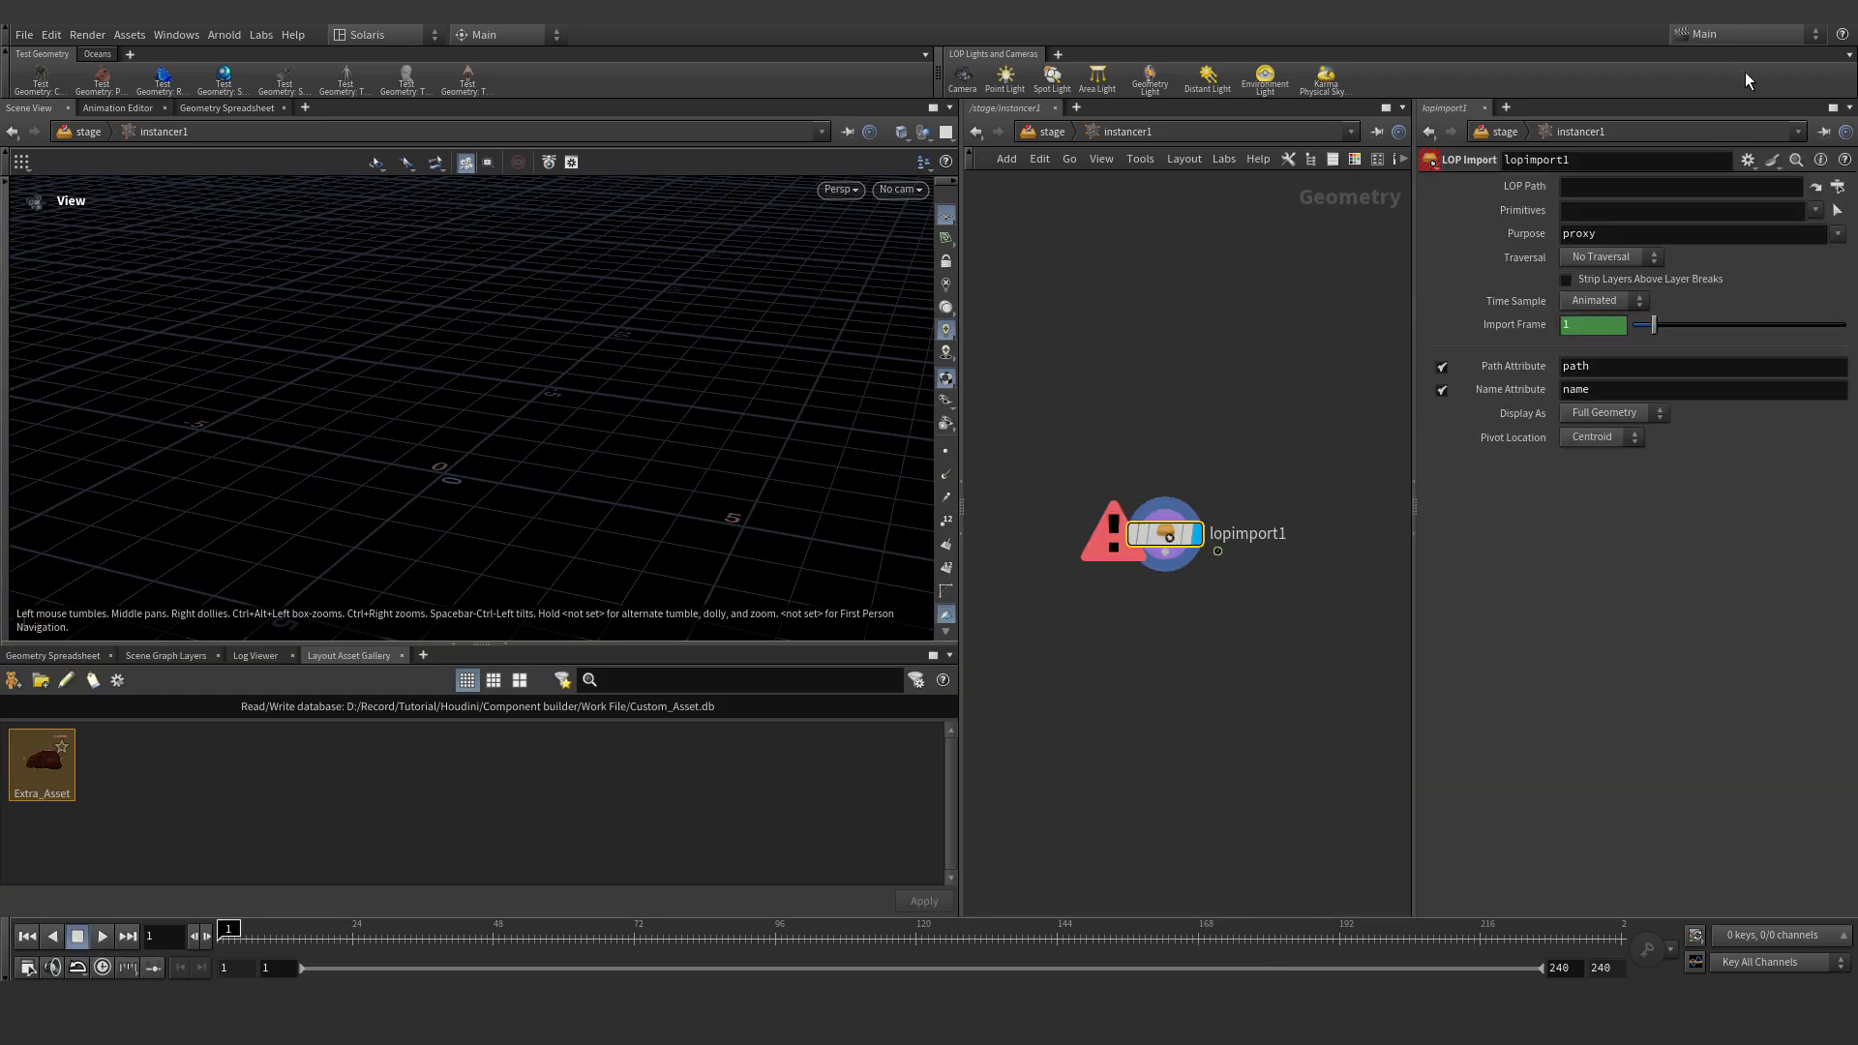
Point lopimport1 at /stage/OUT_GROUND and set its imported primitives to /Extra_Asset2
left_click(1835, 185)
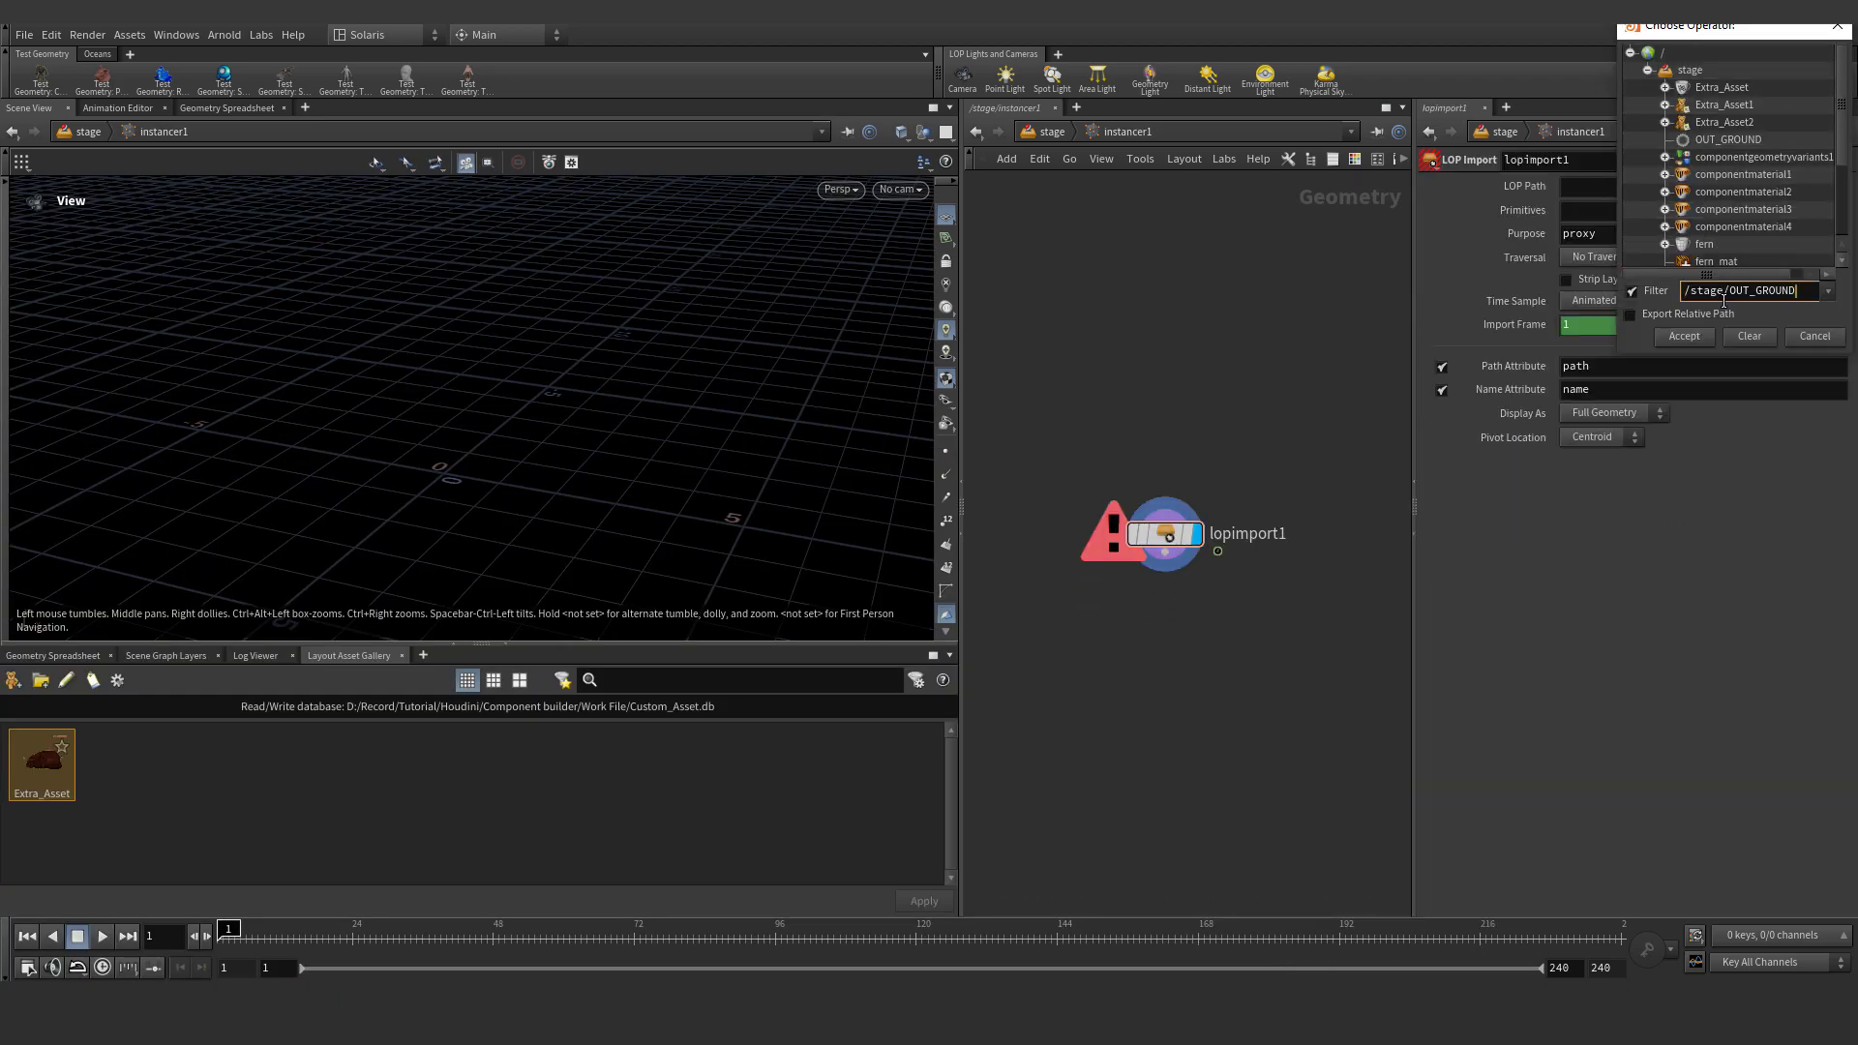
double_click(1703, 88)
left_click(1828, 213)
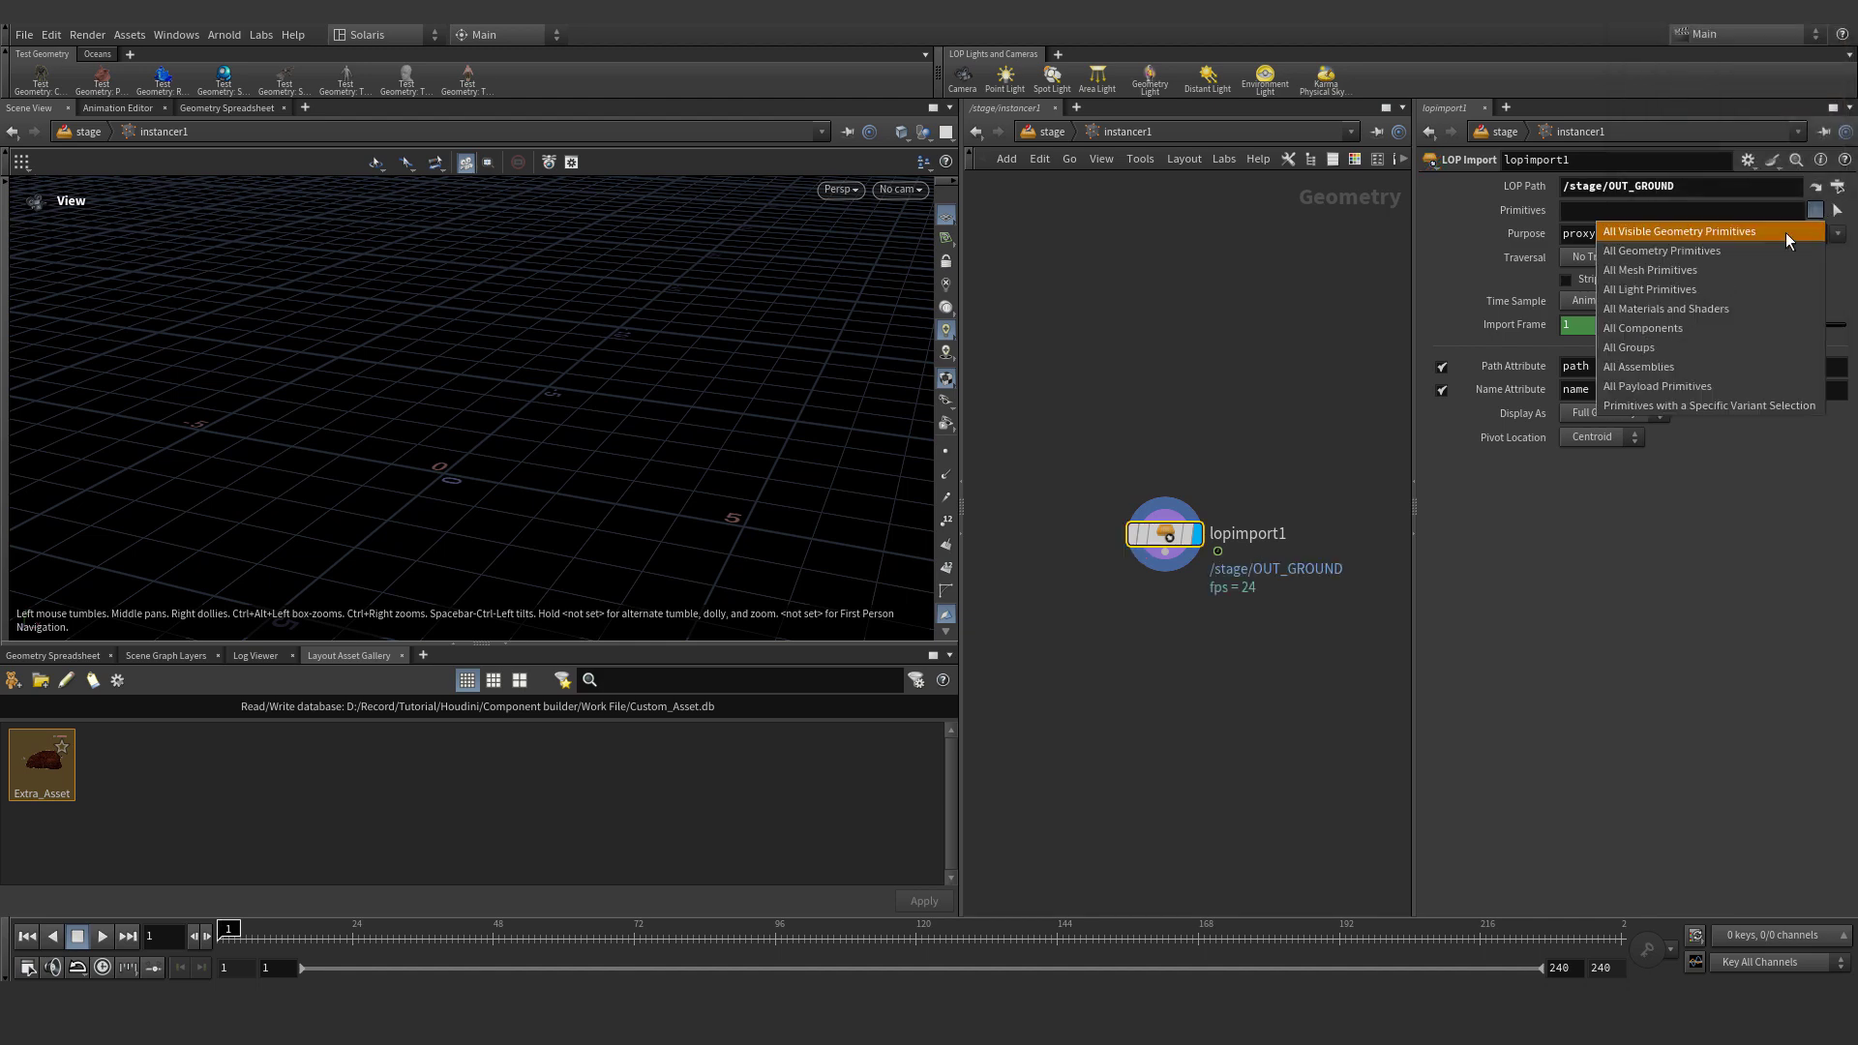
left_click(1791, 238)
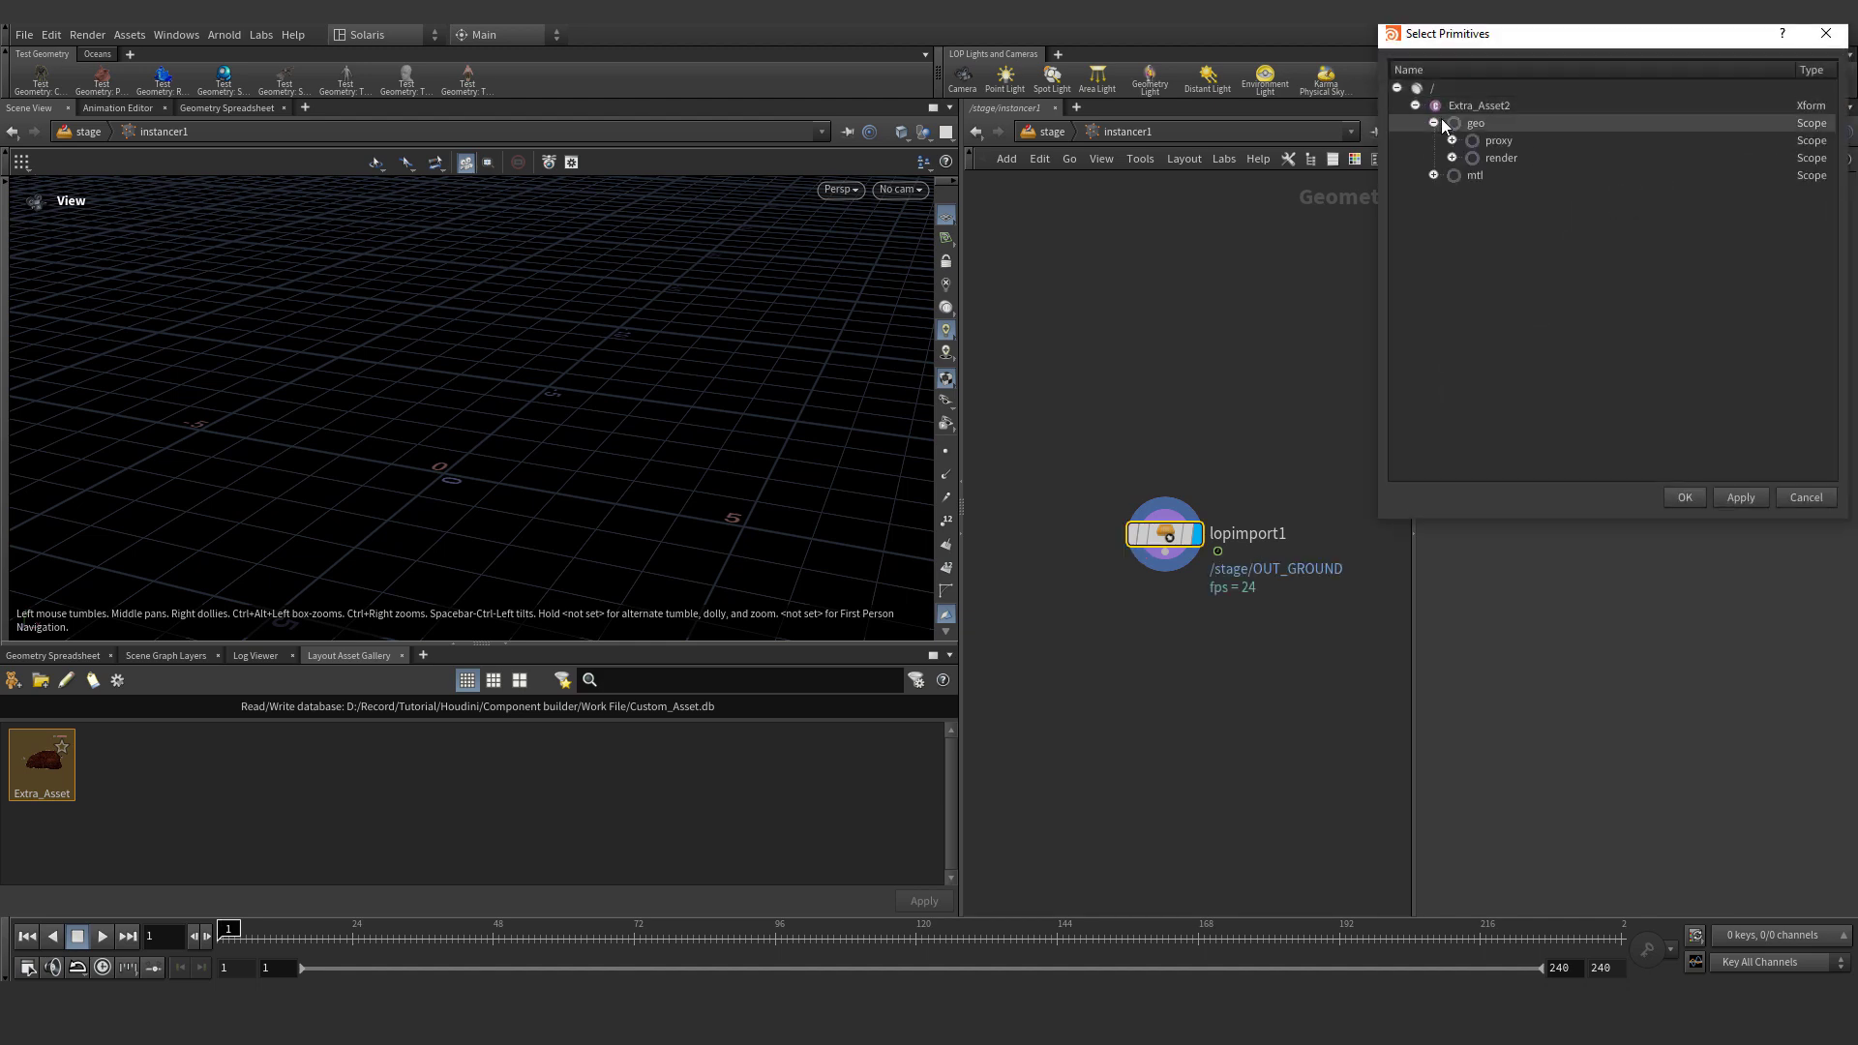
left_click(1478, 105)
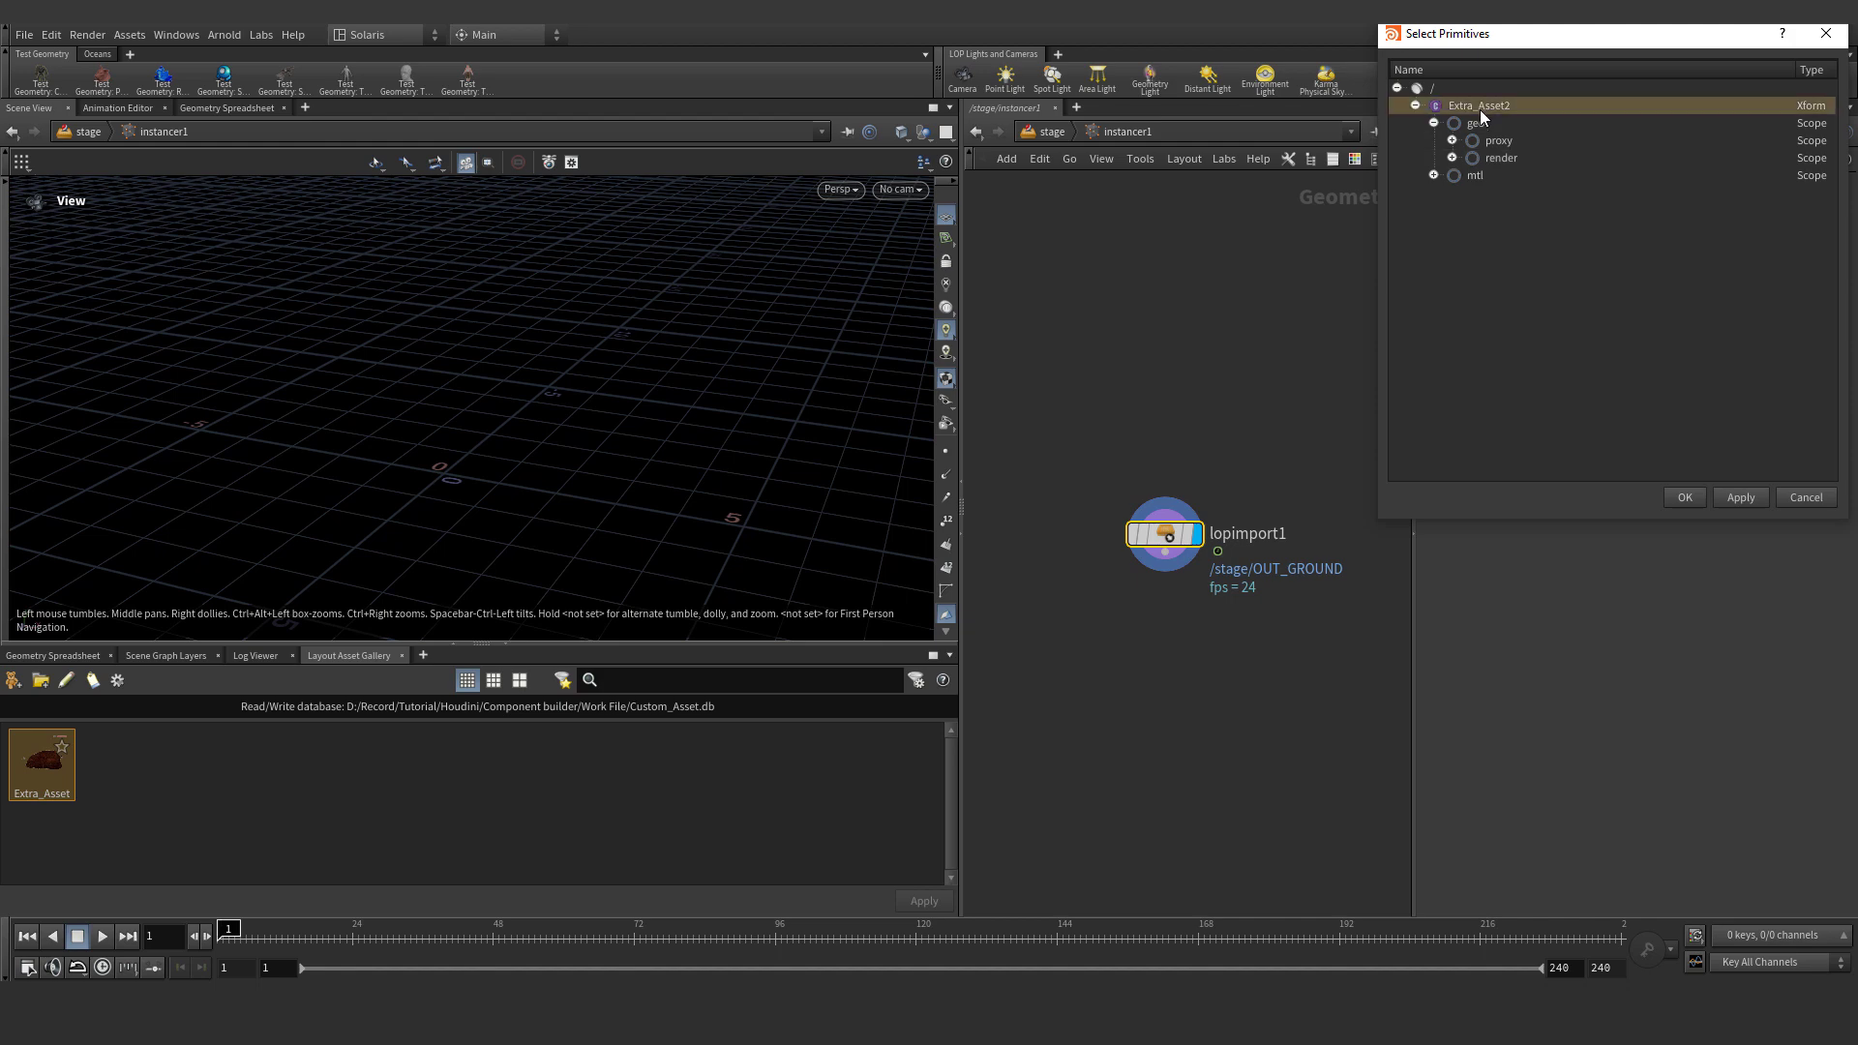
left_click(1682, 496)
Append an Unpack USD to Polygons node to lopimport1 and align the two nodes in the network
key("Tab")
type("un")
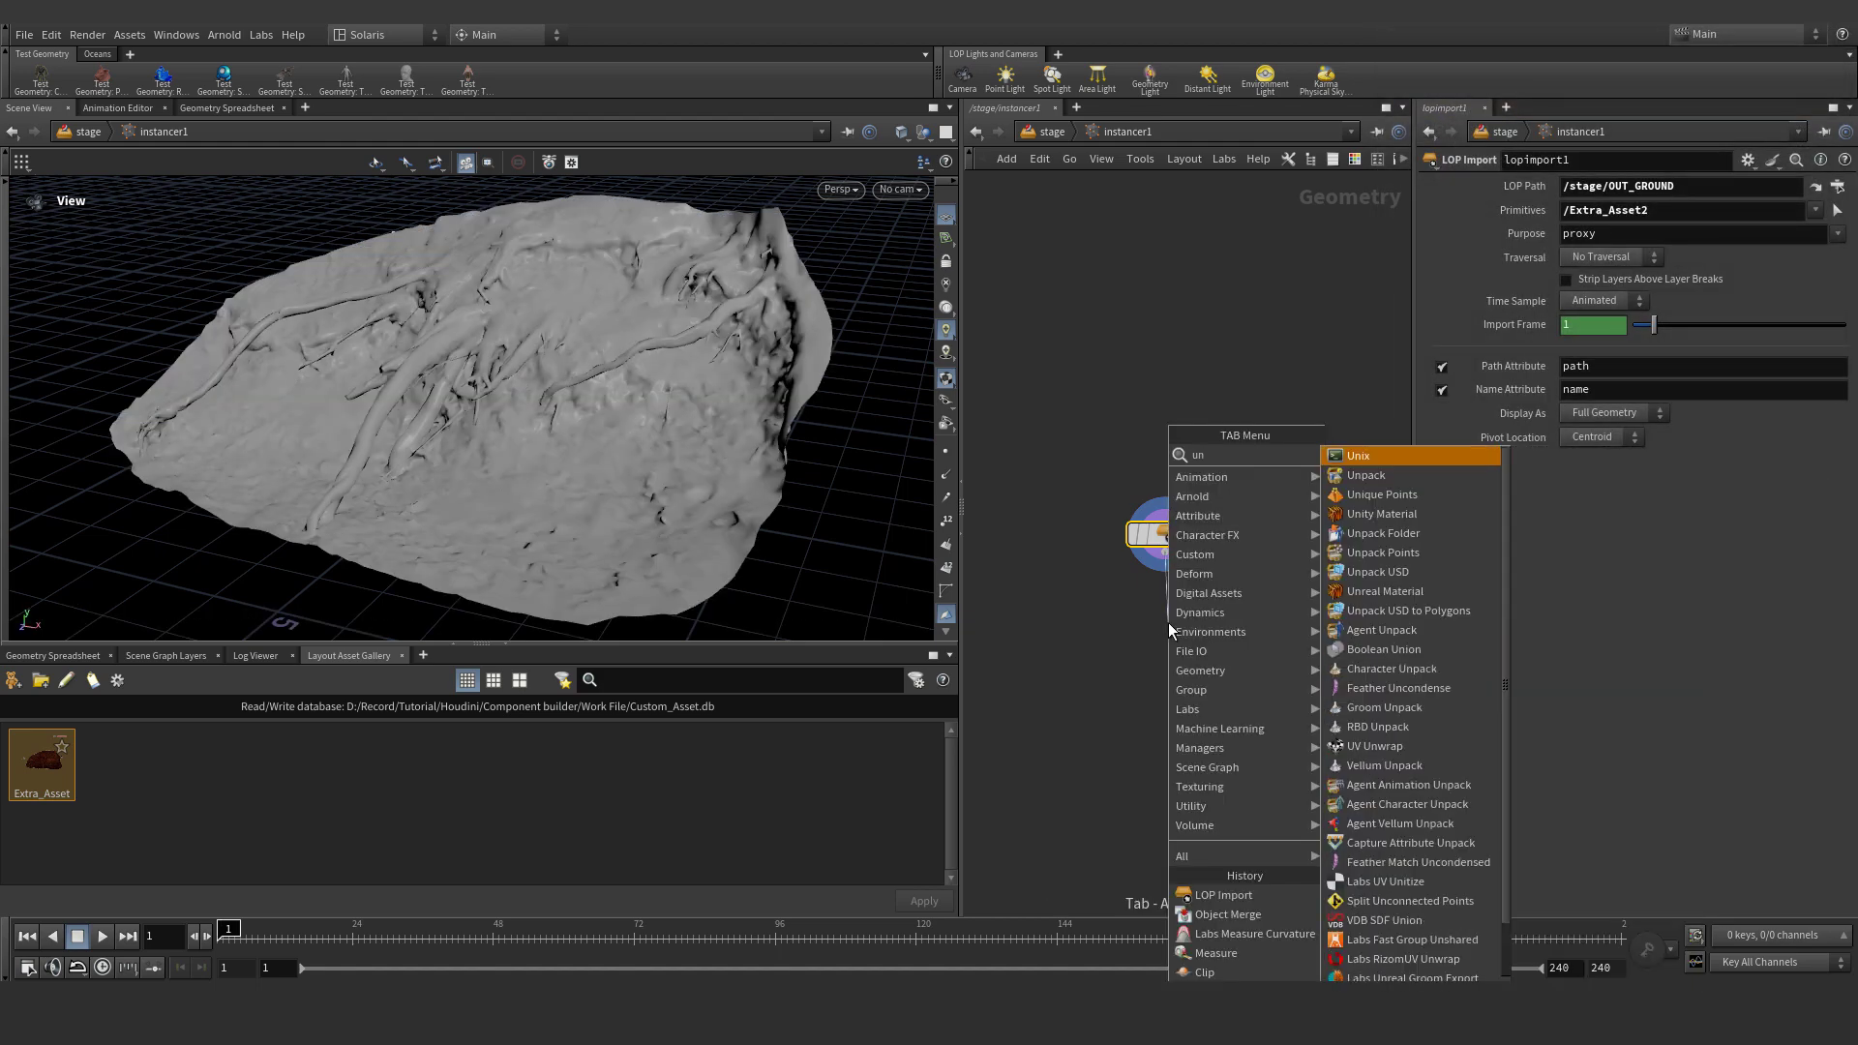
type("pack usd")
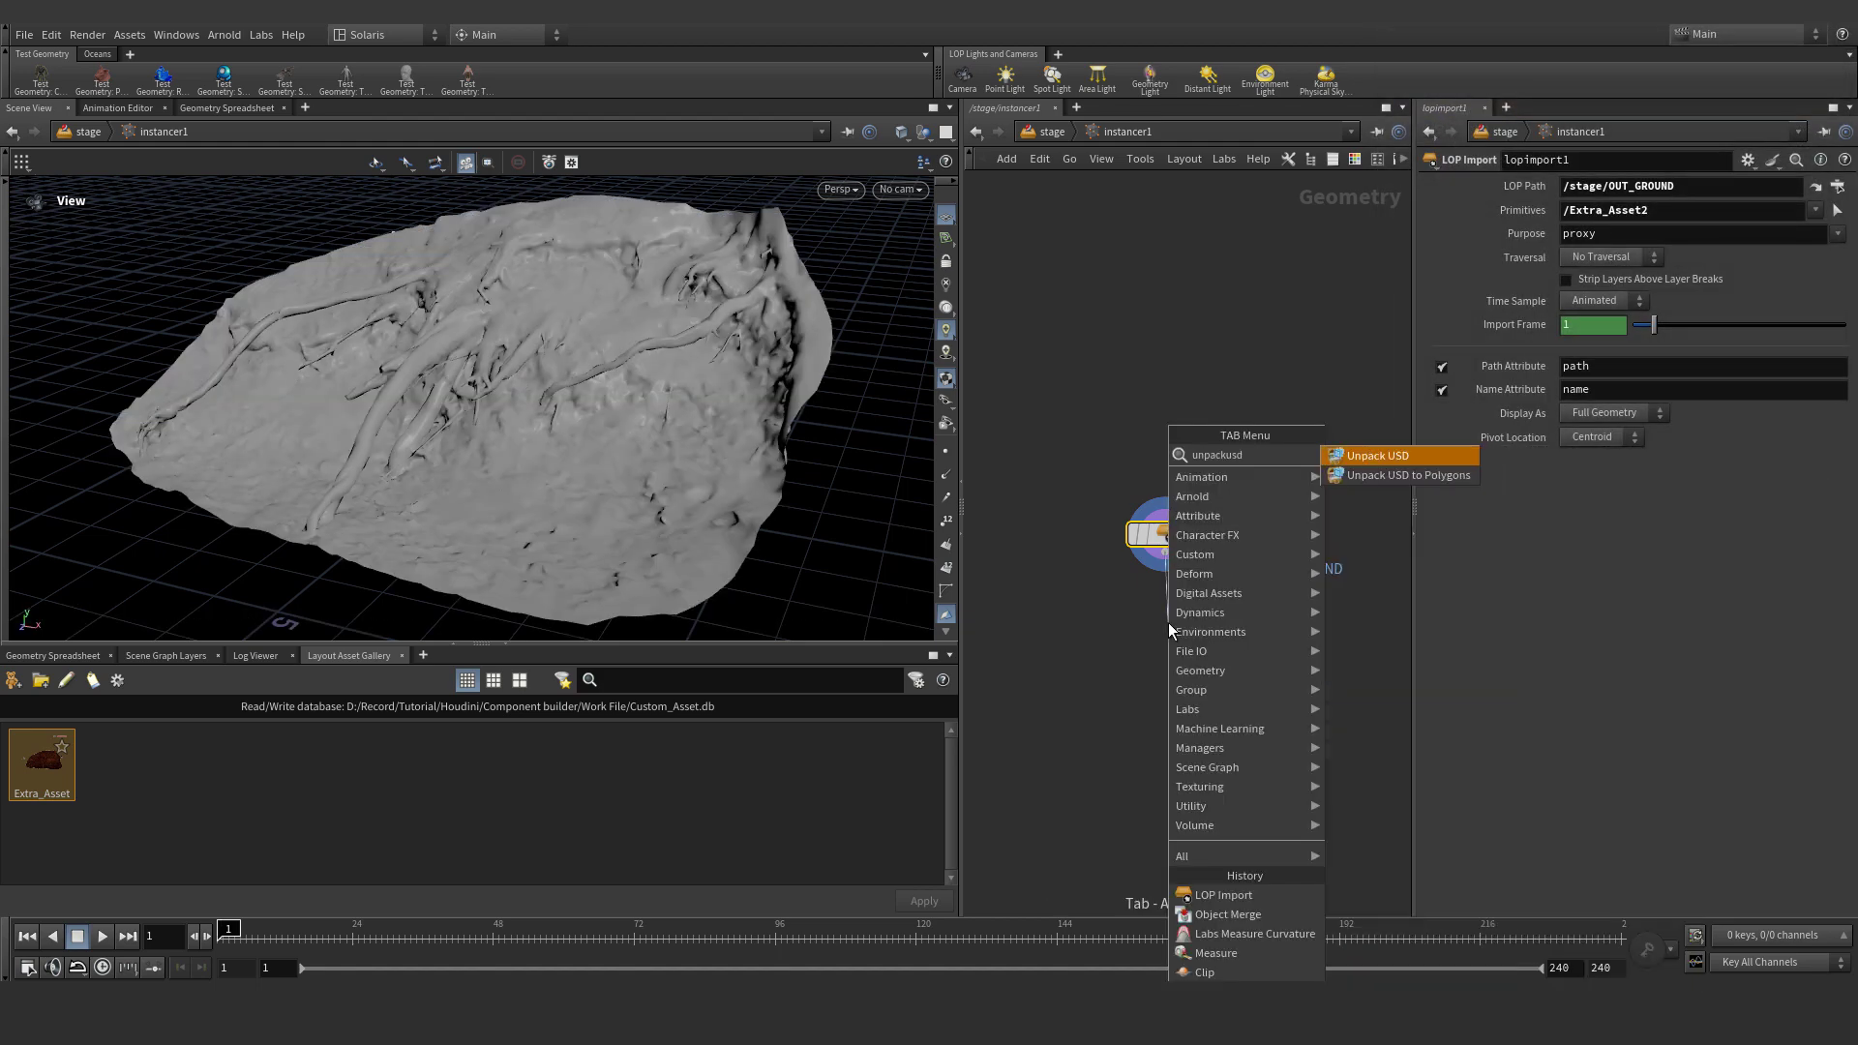
key("Return")
right_click_drag(548, 327, 553, 375)
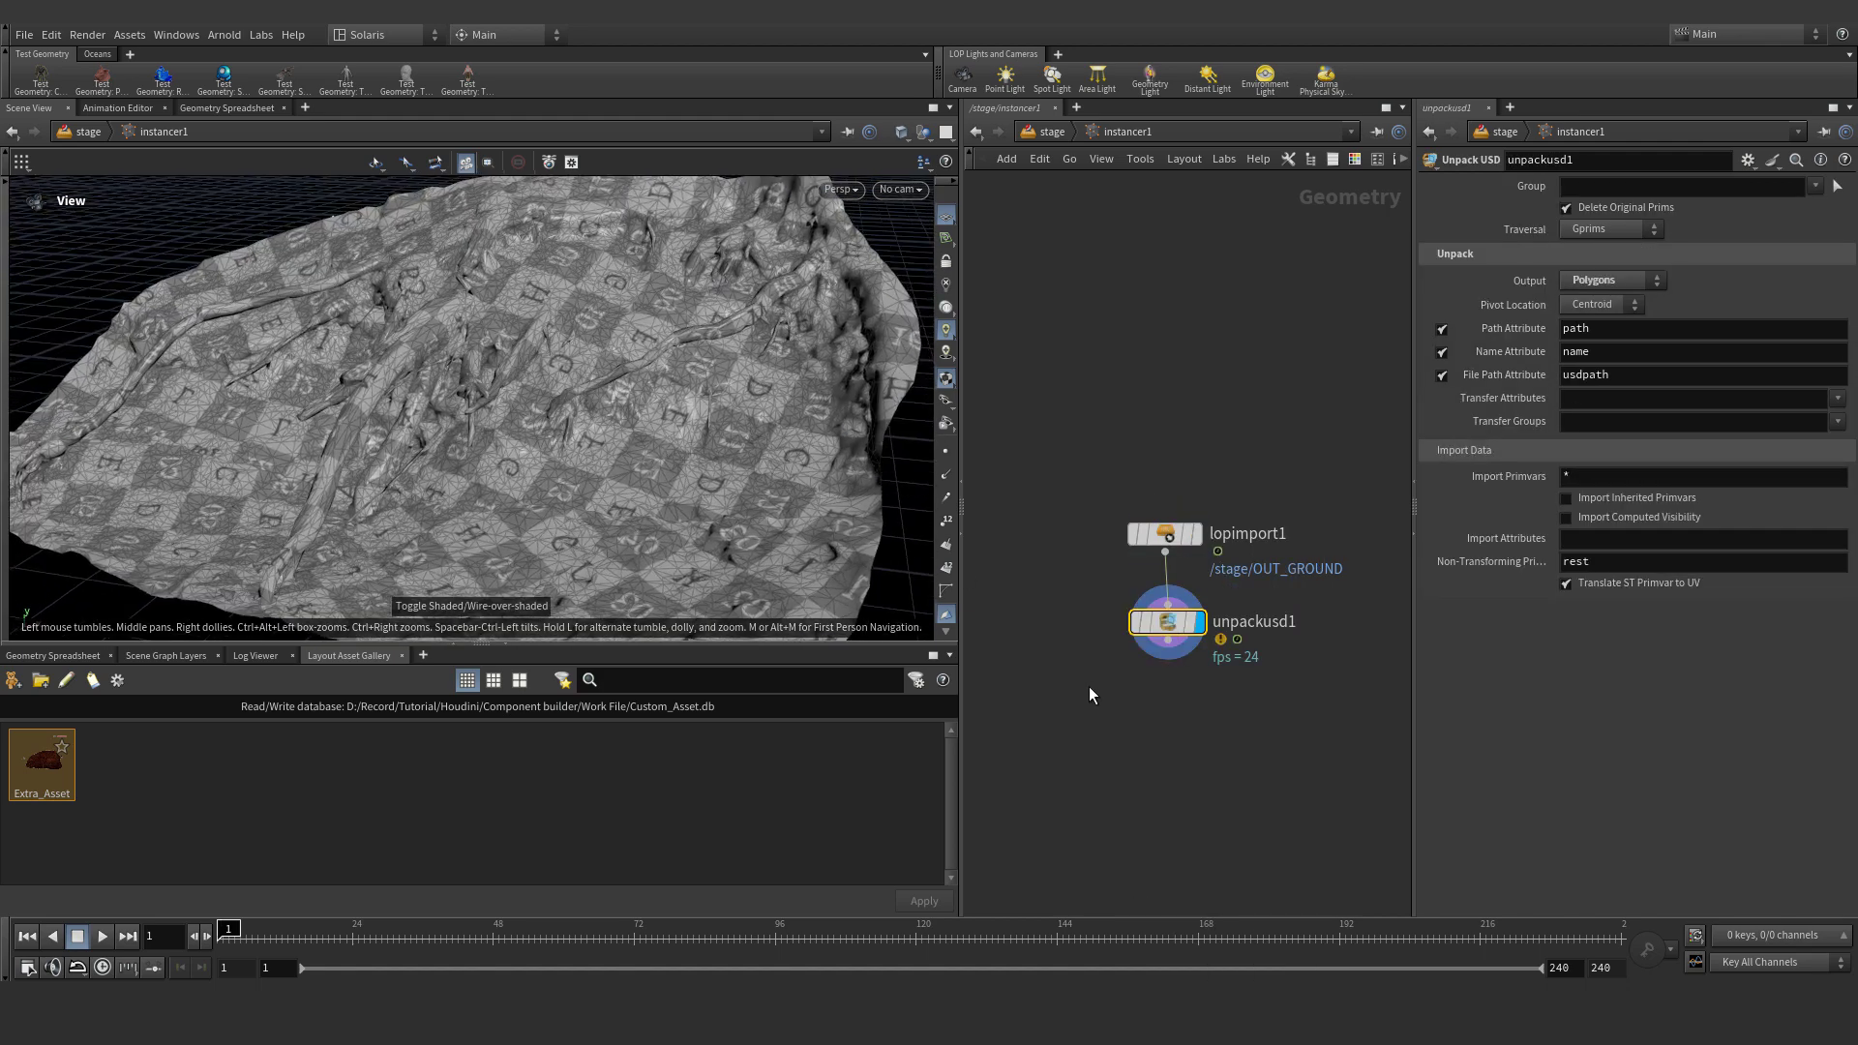
left_click_drag(1135, 704, 1170, 543)
key("l")
middle_click_drag(1169, 696, 1148, 590)
left_click(1148, 518)
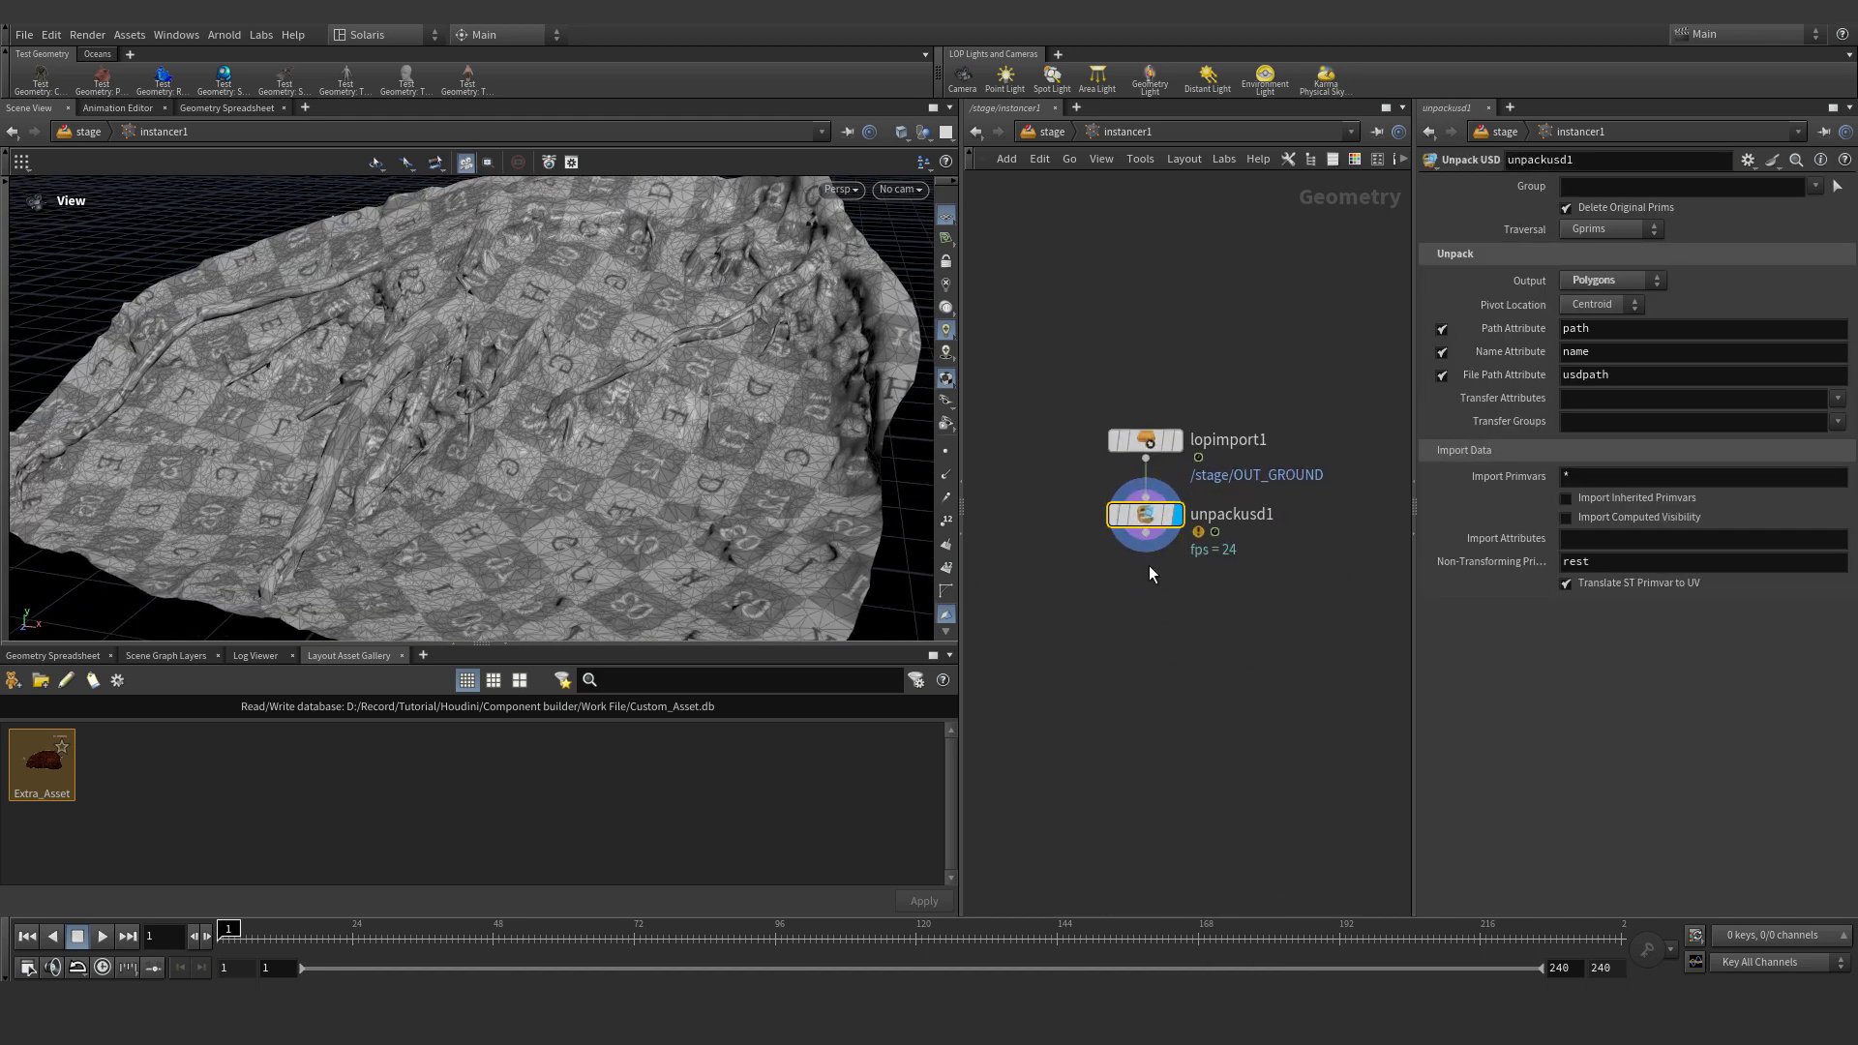
Append a Labs Measure Curvature node to unpackusd1 and set its method to Approximated Shape Operator
left_click(1146, 536)
key("Tab")
type("meas")
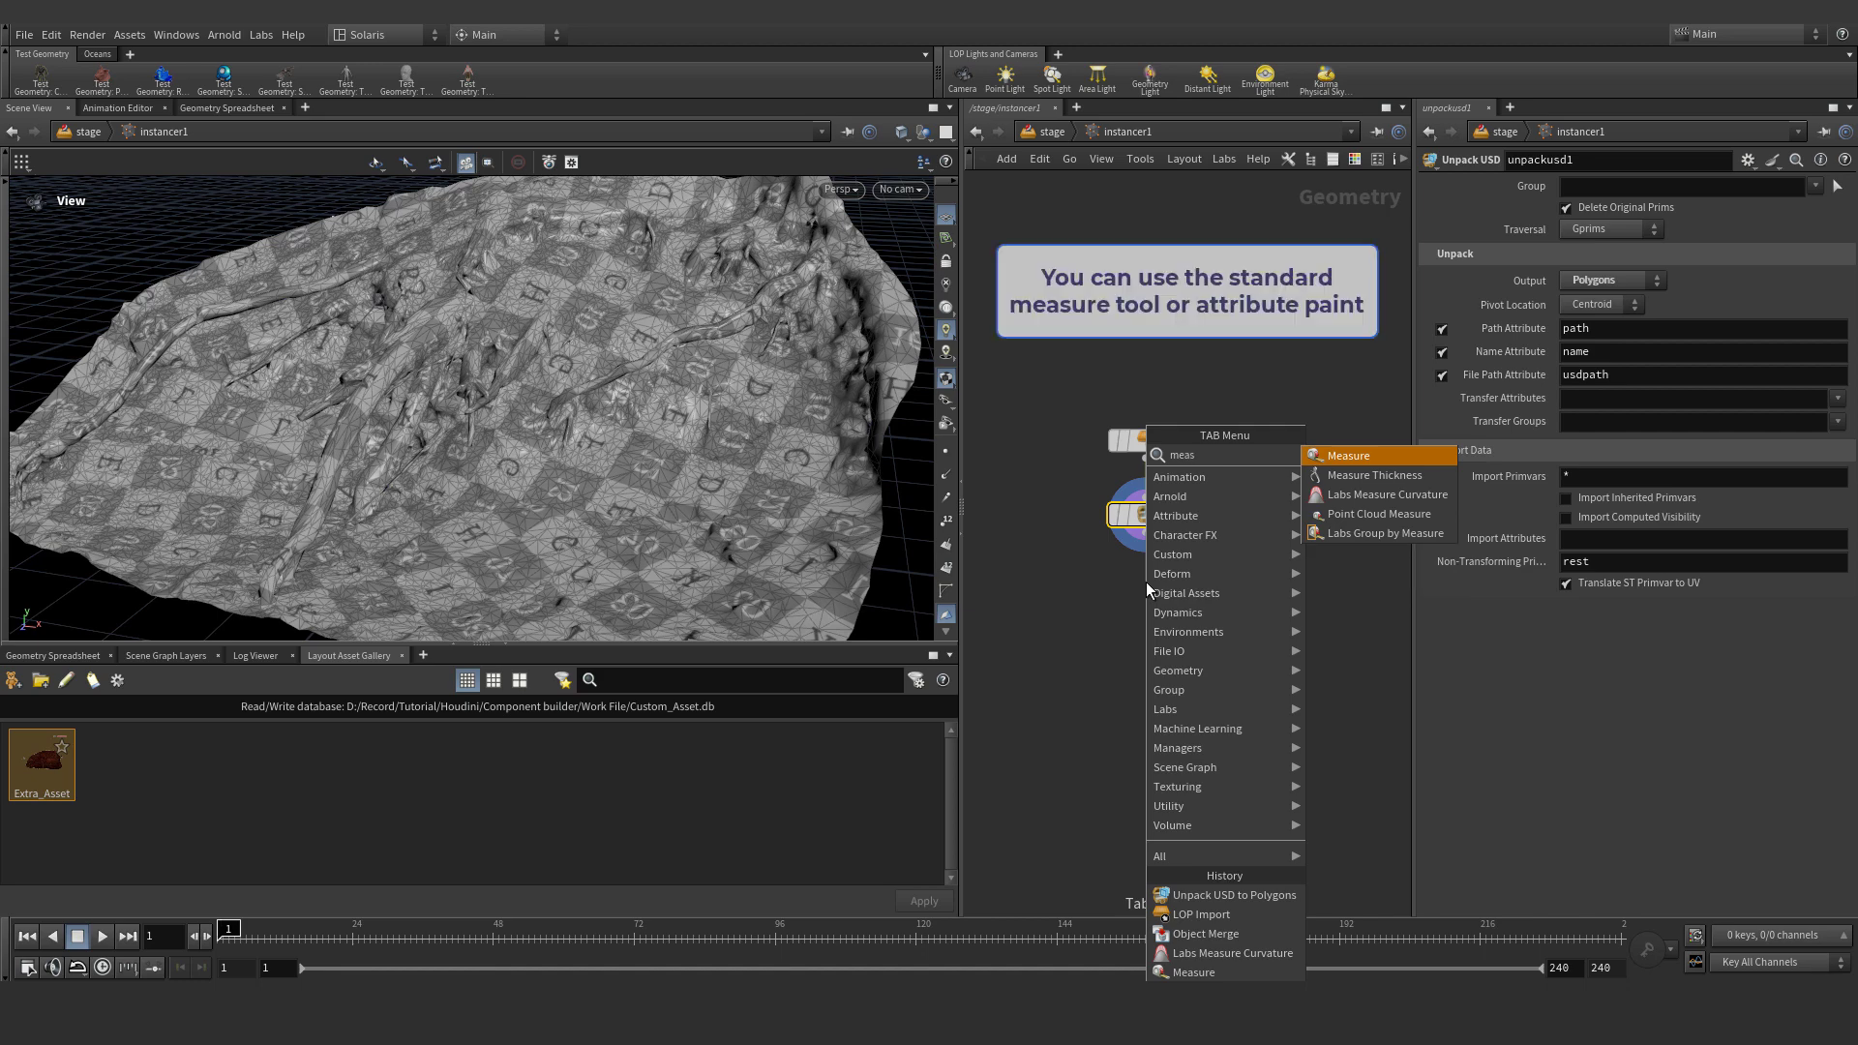
key("Down")
key("Down")
key("Return")
left_click(1619, 187)
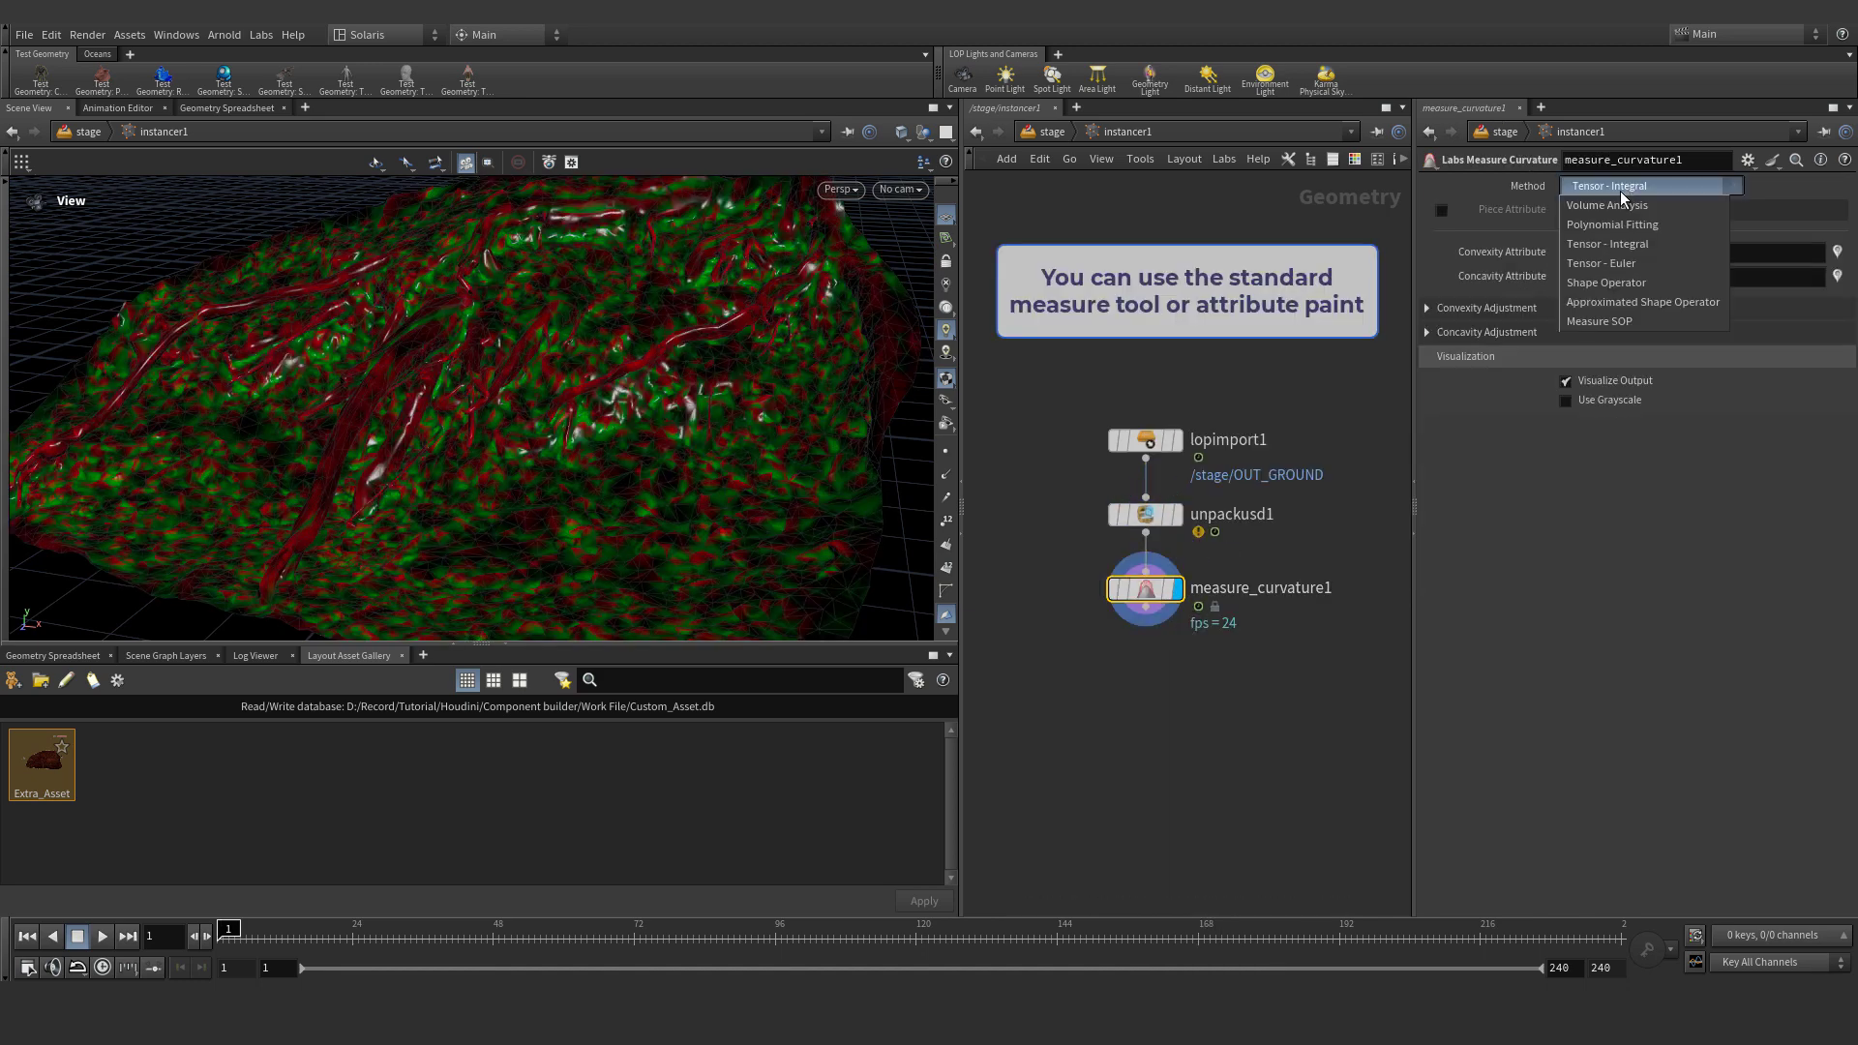
left_click(1657, 298)
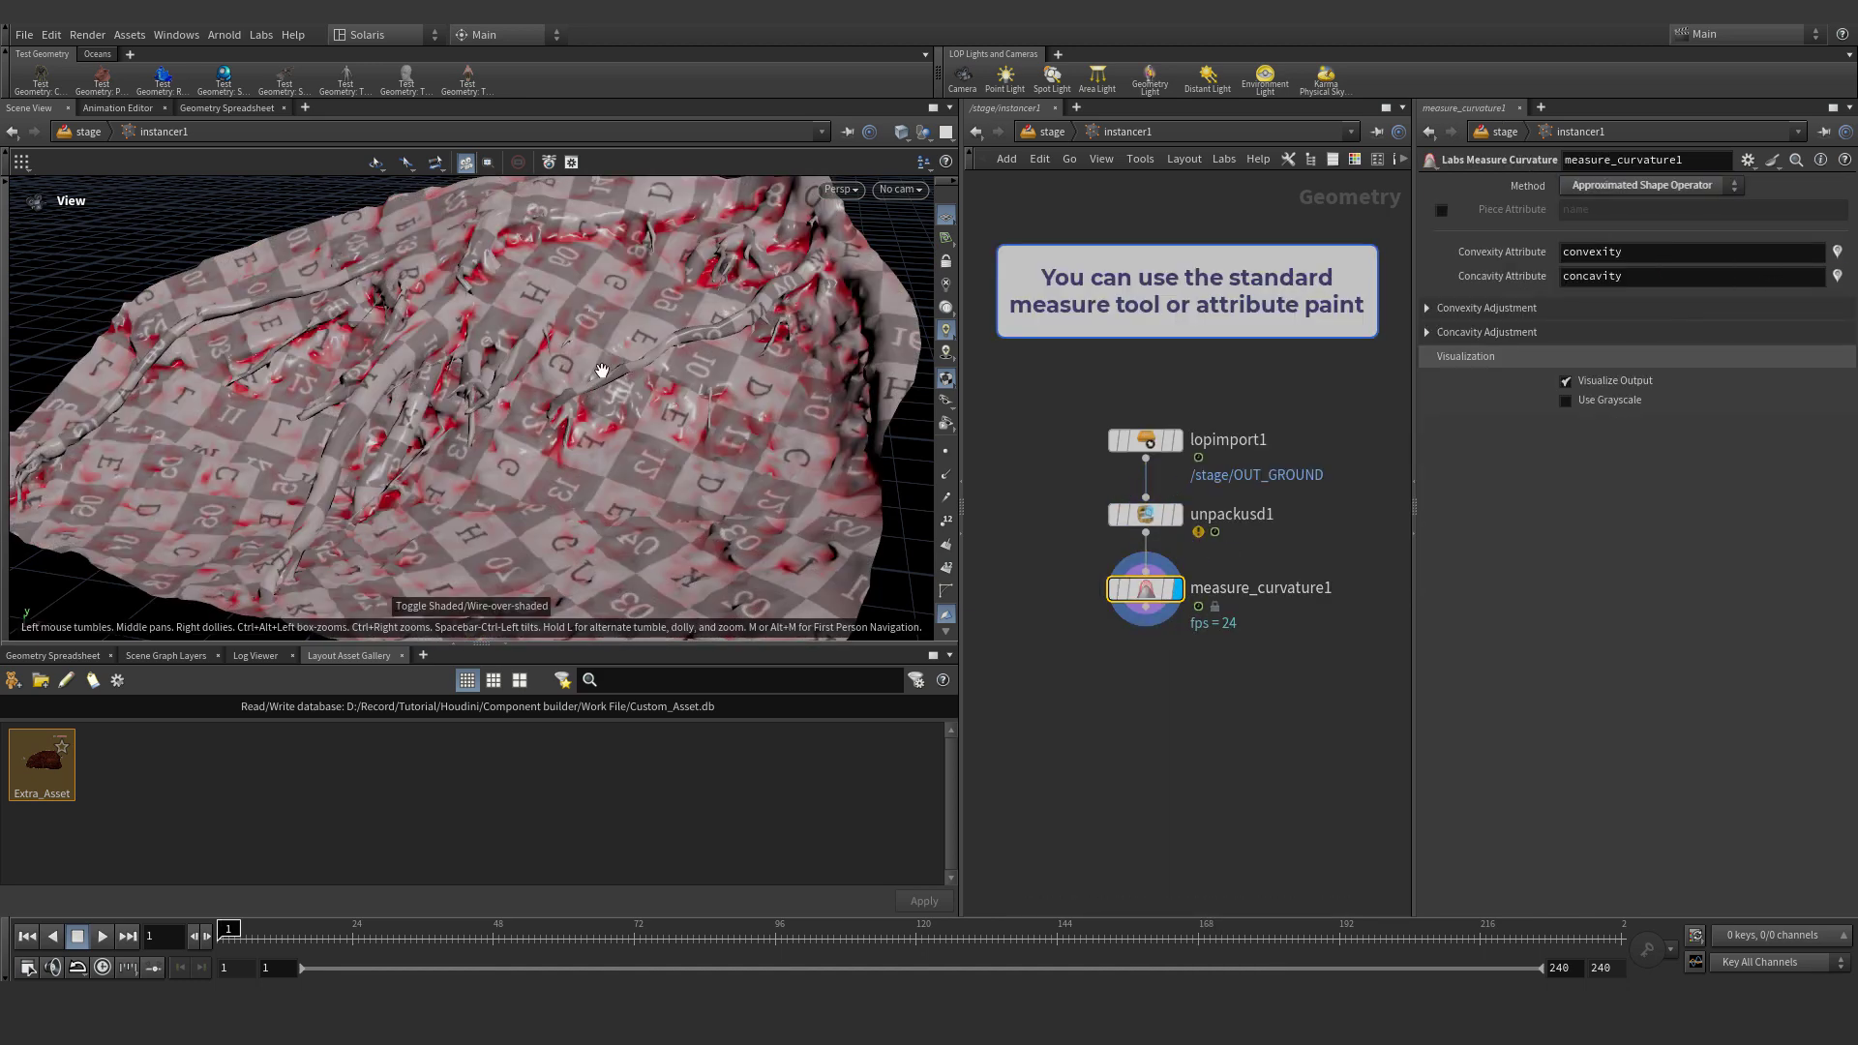
Set the concavity multiplier to 4.29 and blur amount to 24.2, and narrow the remap ramp by moving both end points inward
left_click(1487, 333)
mouse_move(1677, 360)
left_mouse_down()
mouse_move(1724, 361)
mouse_move(1685, 384)
left_mouse_up()
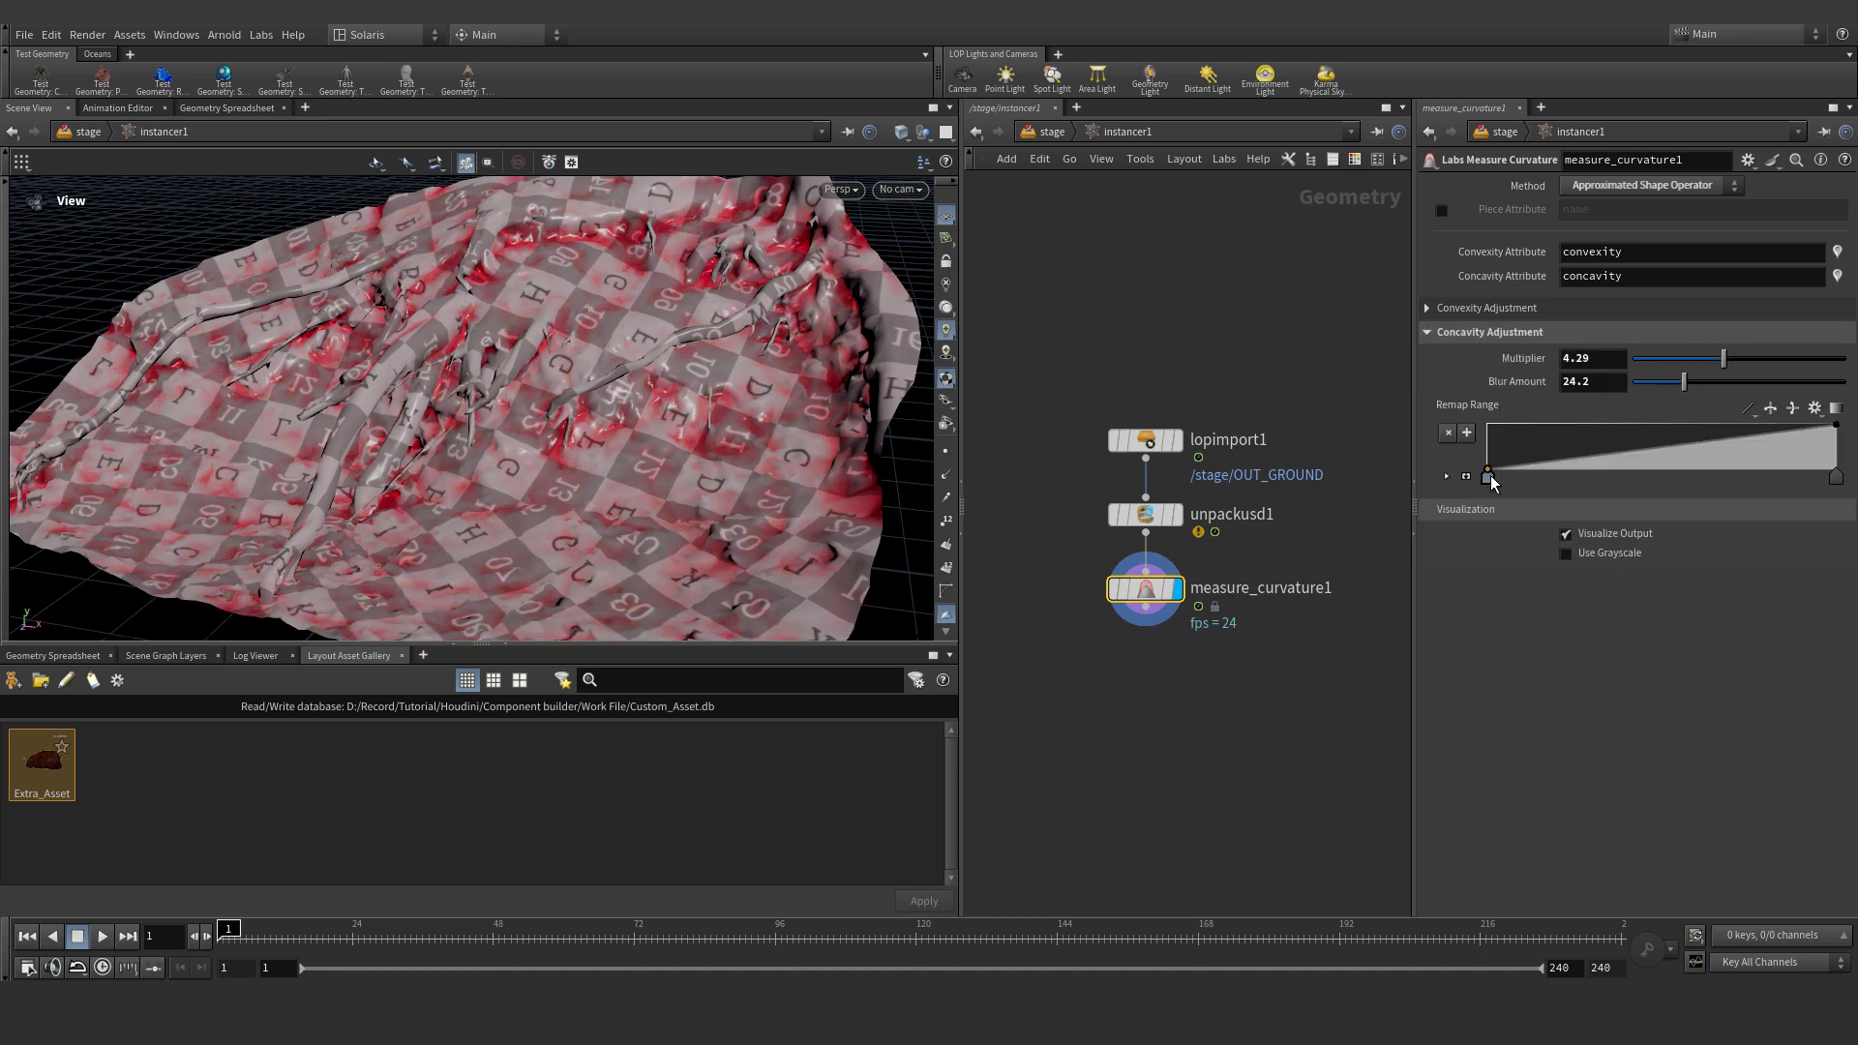
left_click_drag(1487, 476, 1548, 476)
left_click_drag(1835, 476, 1711, 476)
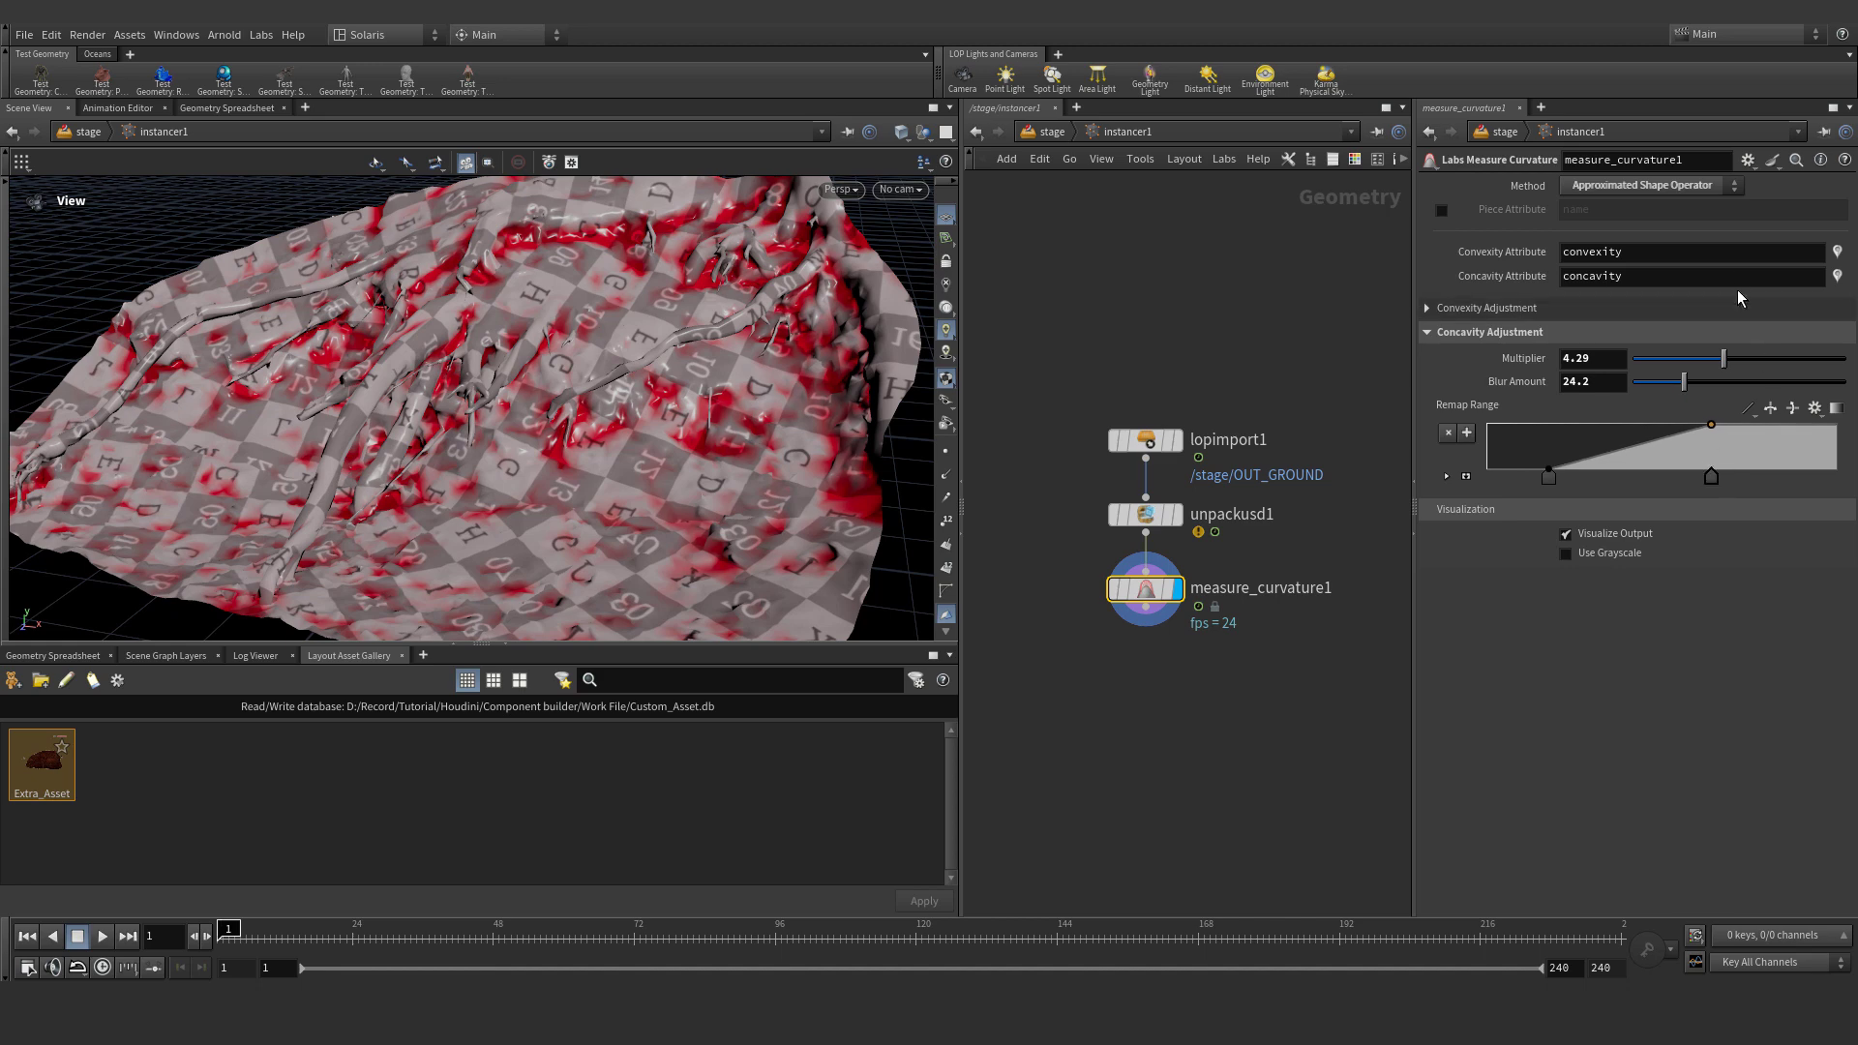
Append a Scatter and Align node to measure_curvature1, display it, and set its point count method to By Density
left_click(1311, 663)
middle_click_drag(1116, 667, 1096, 522)
scroll(589, 425, "down", 2)
left_click_drag(554, 402, 584, 423)
scroll(1105, 444, "up", 1)
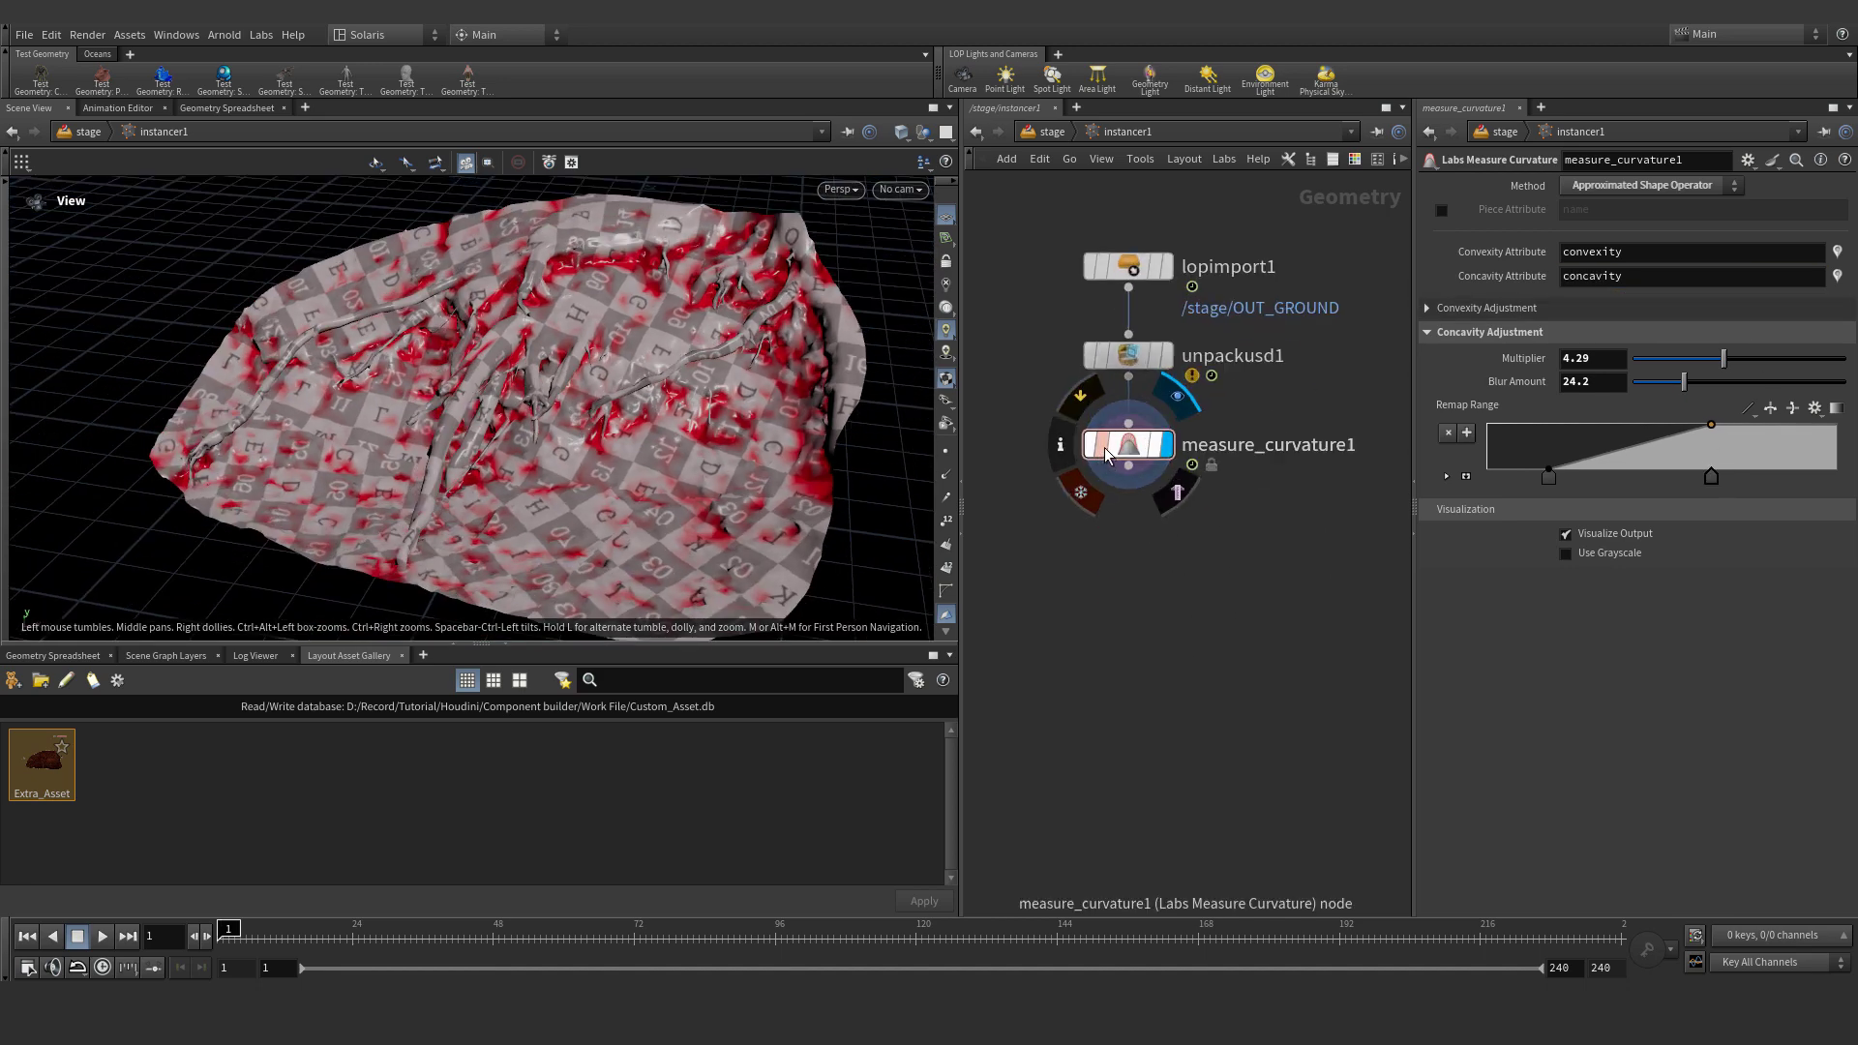
key("Tab")
type("scatt")
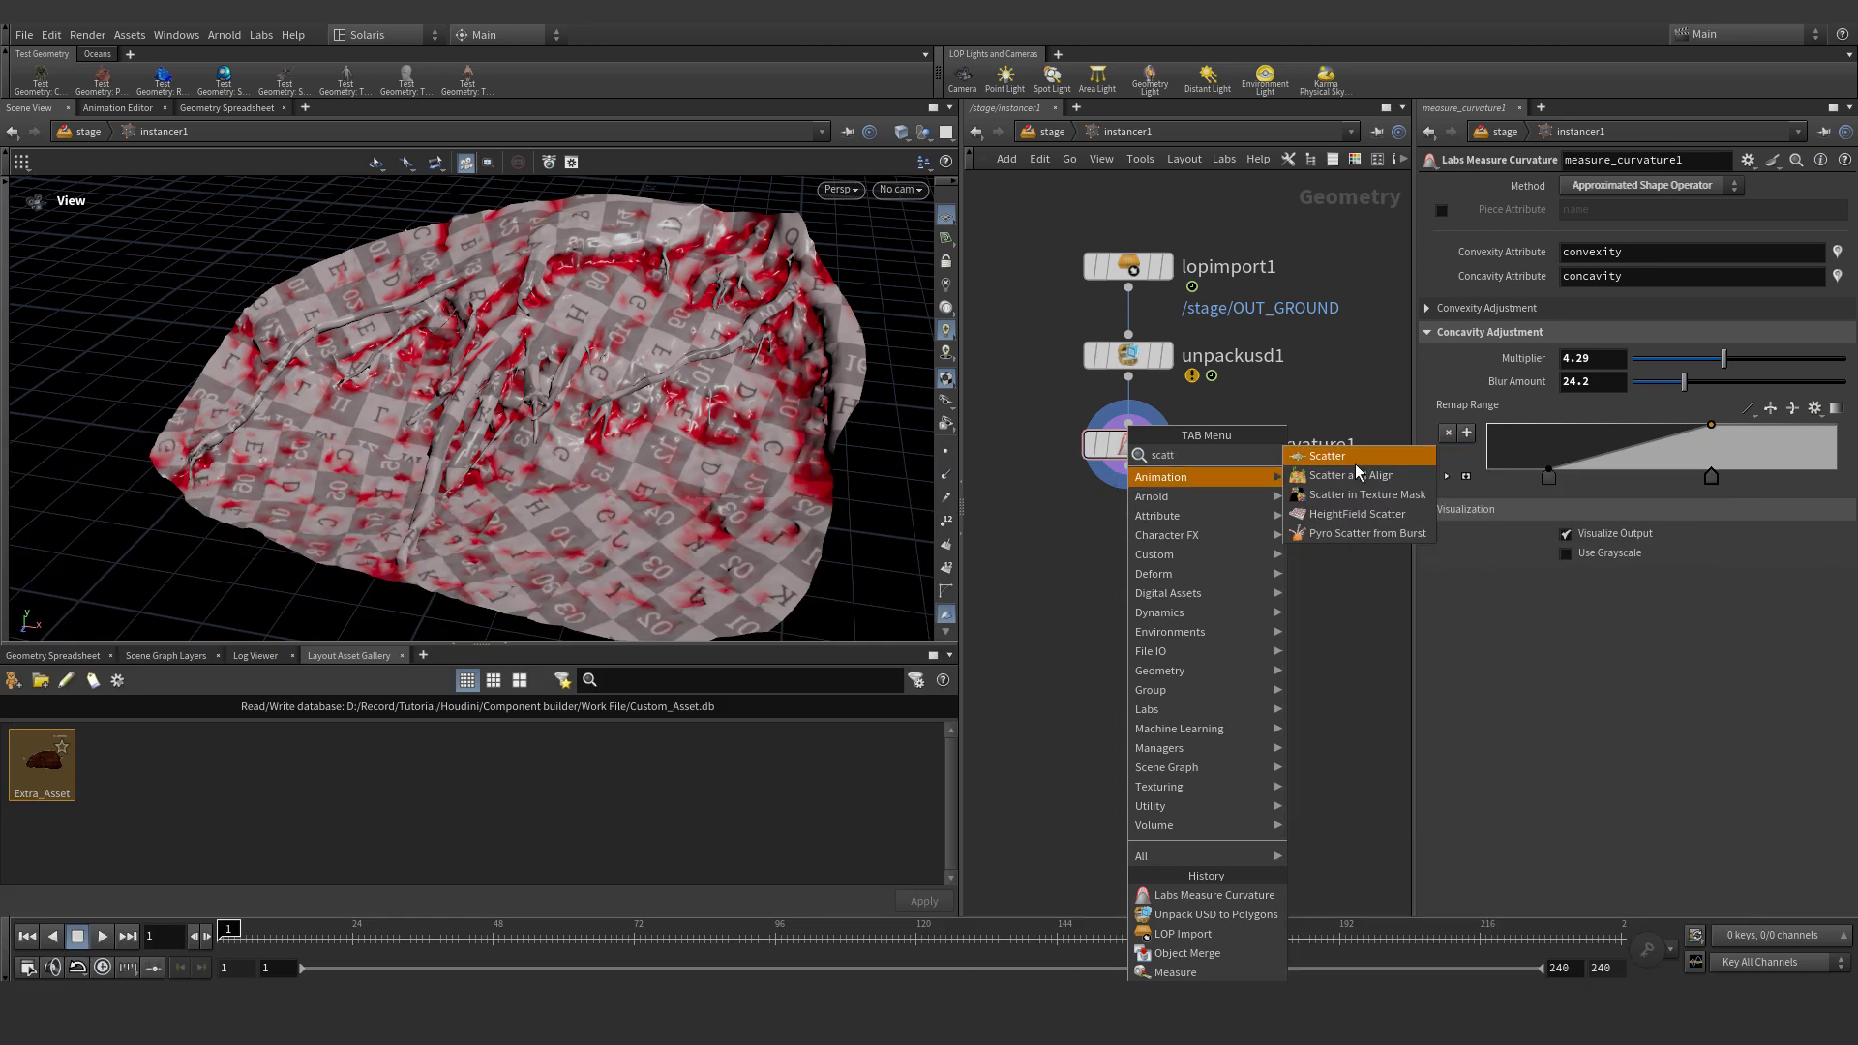
left_click(1353, 474)
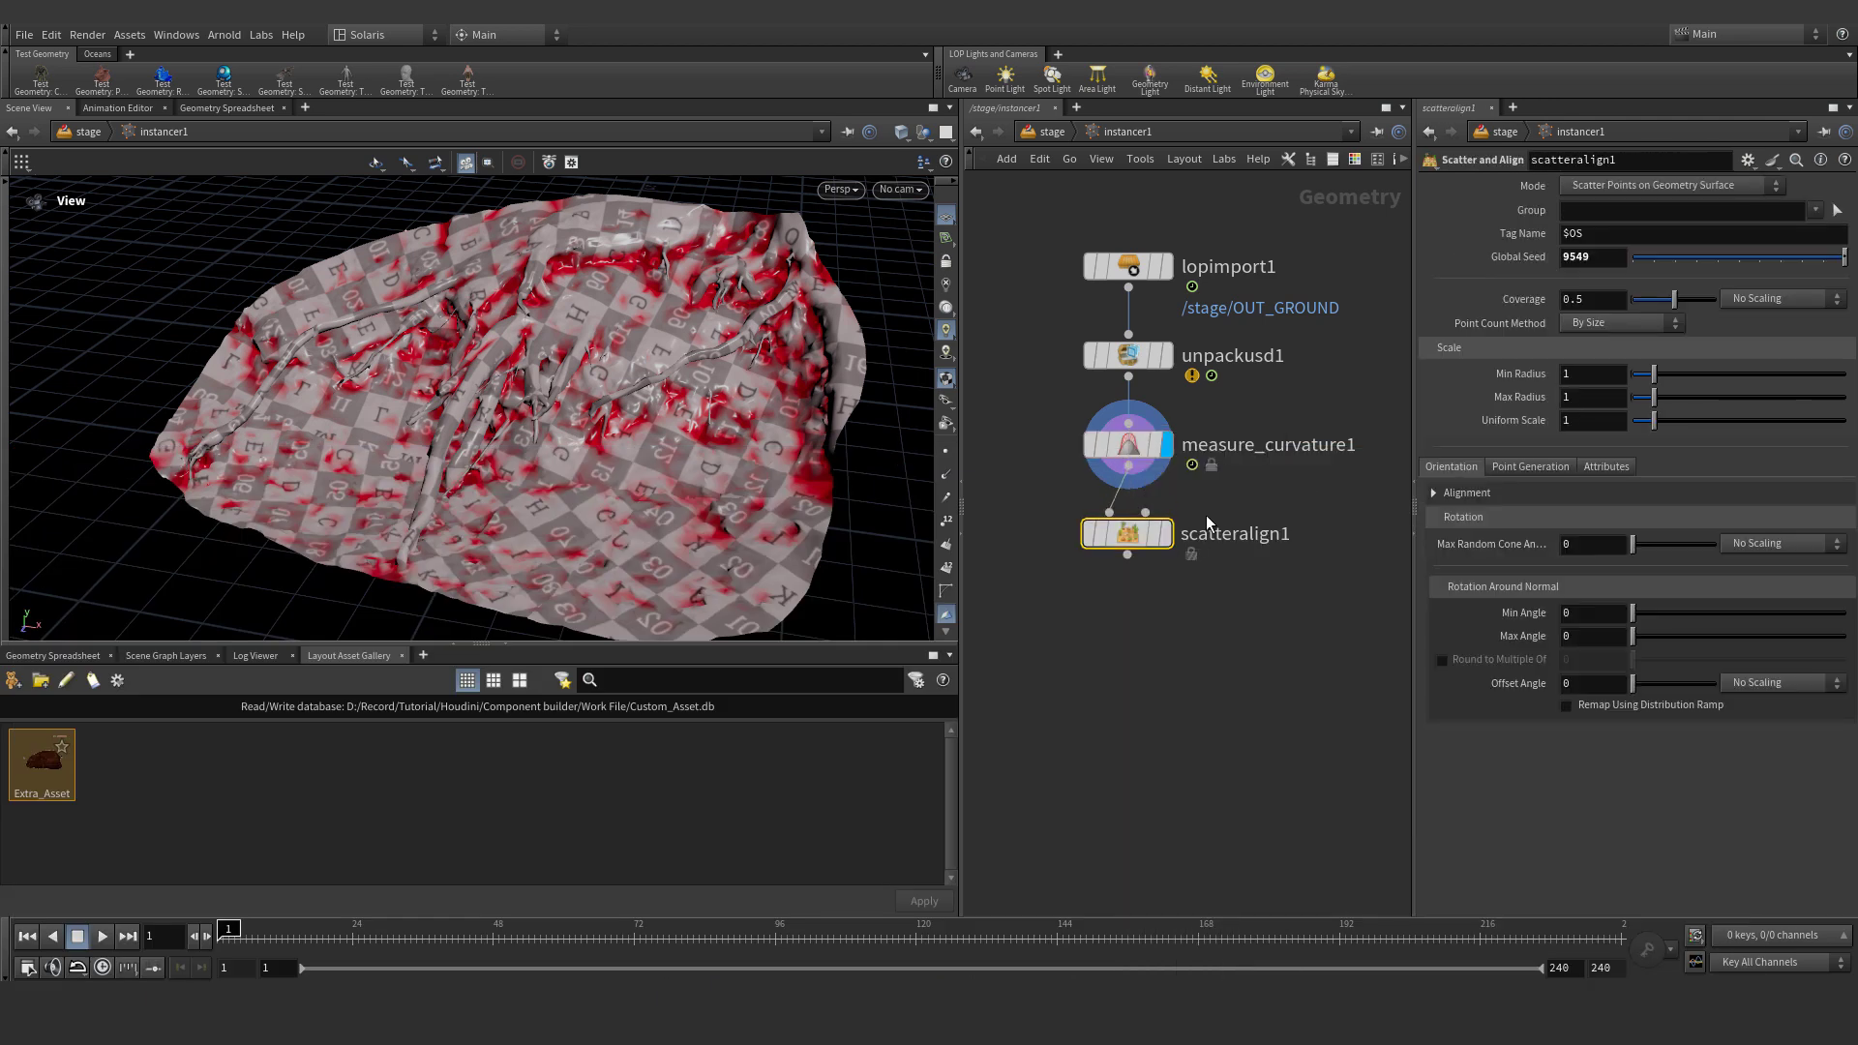
left_click(1132, 541)
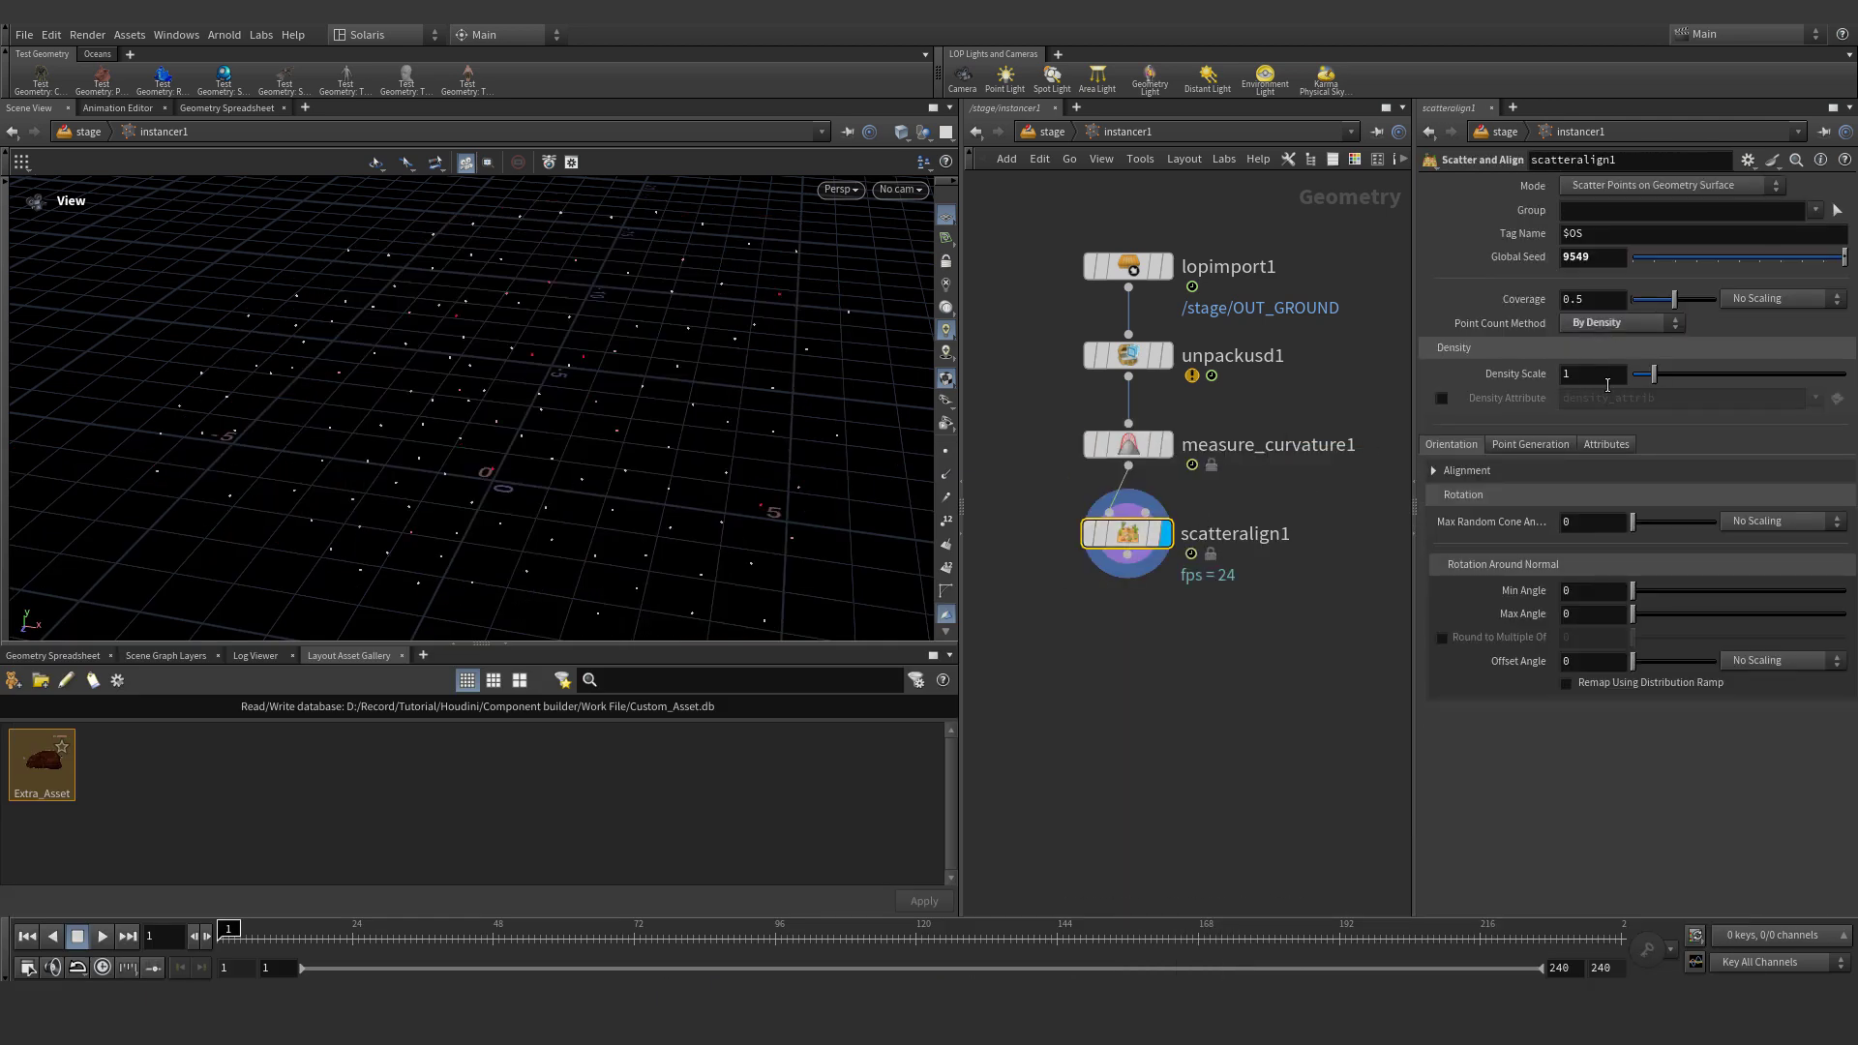
Drive the scatter density with the concavity attribute, using coverage 1 and density scale 5
left_click(1441, 398)
double_click(1606, 398)
type("concavity")
key("Return")
left_click_drag(668, 416, 600, 422)
left_click(1588, 298)
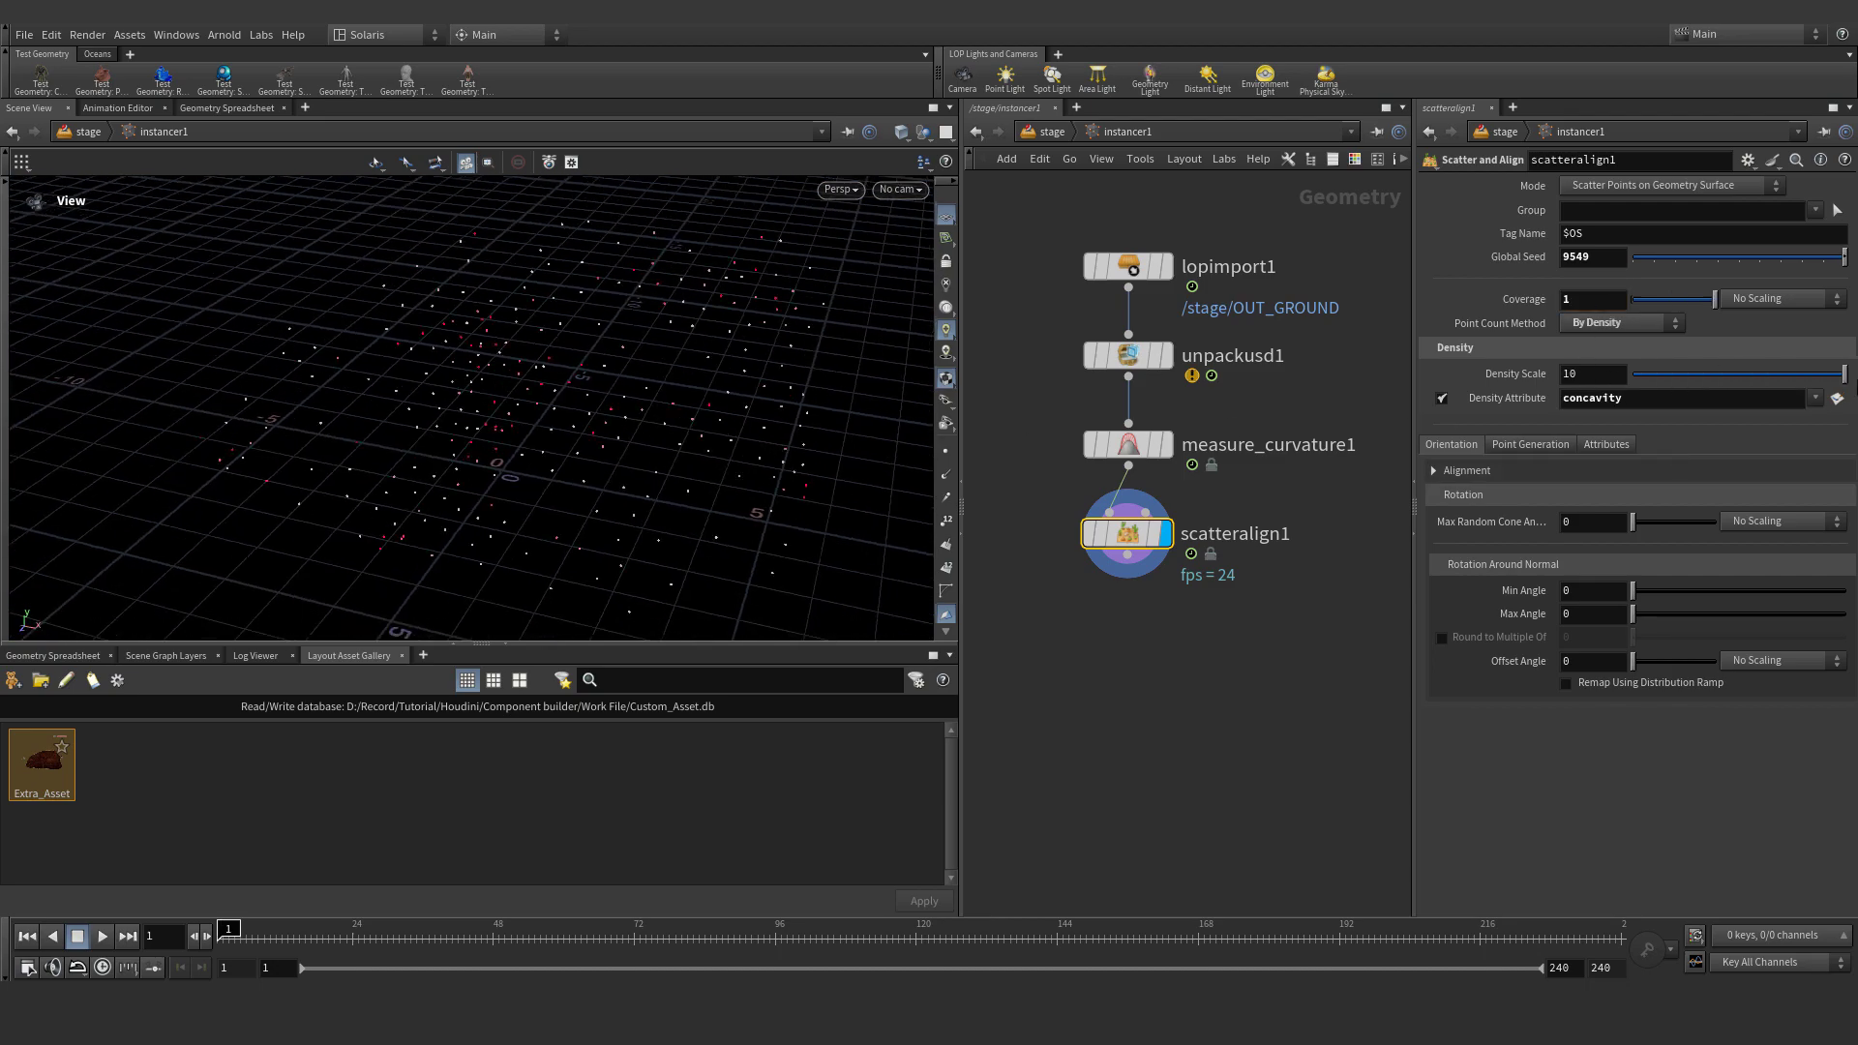
double_click(1568, 376)
type("5")
key("Return")
left_click_drag(726, 394, 867, 319)
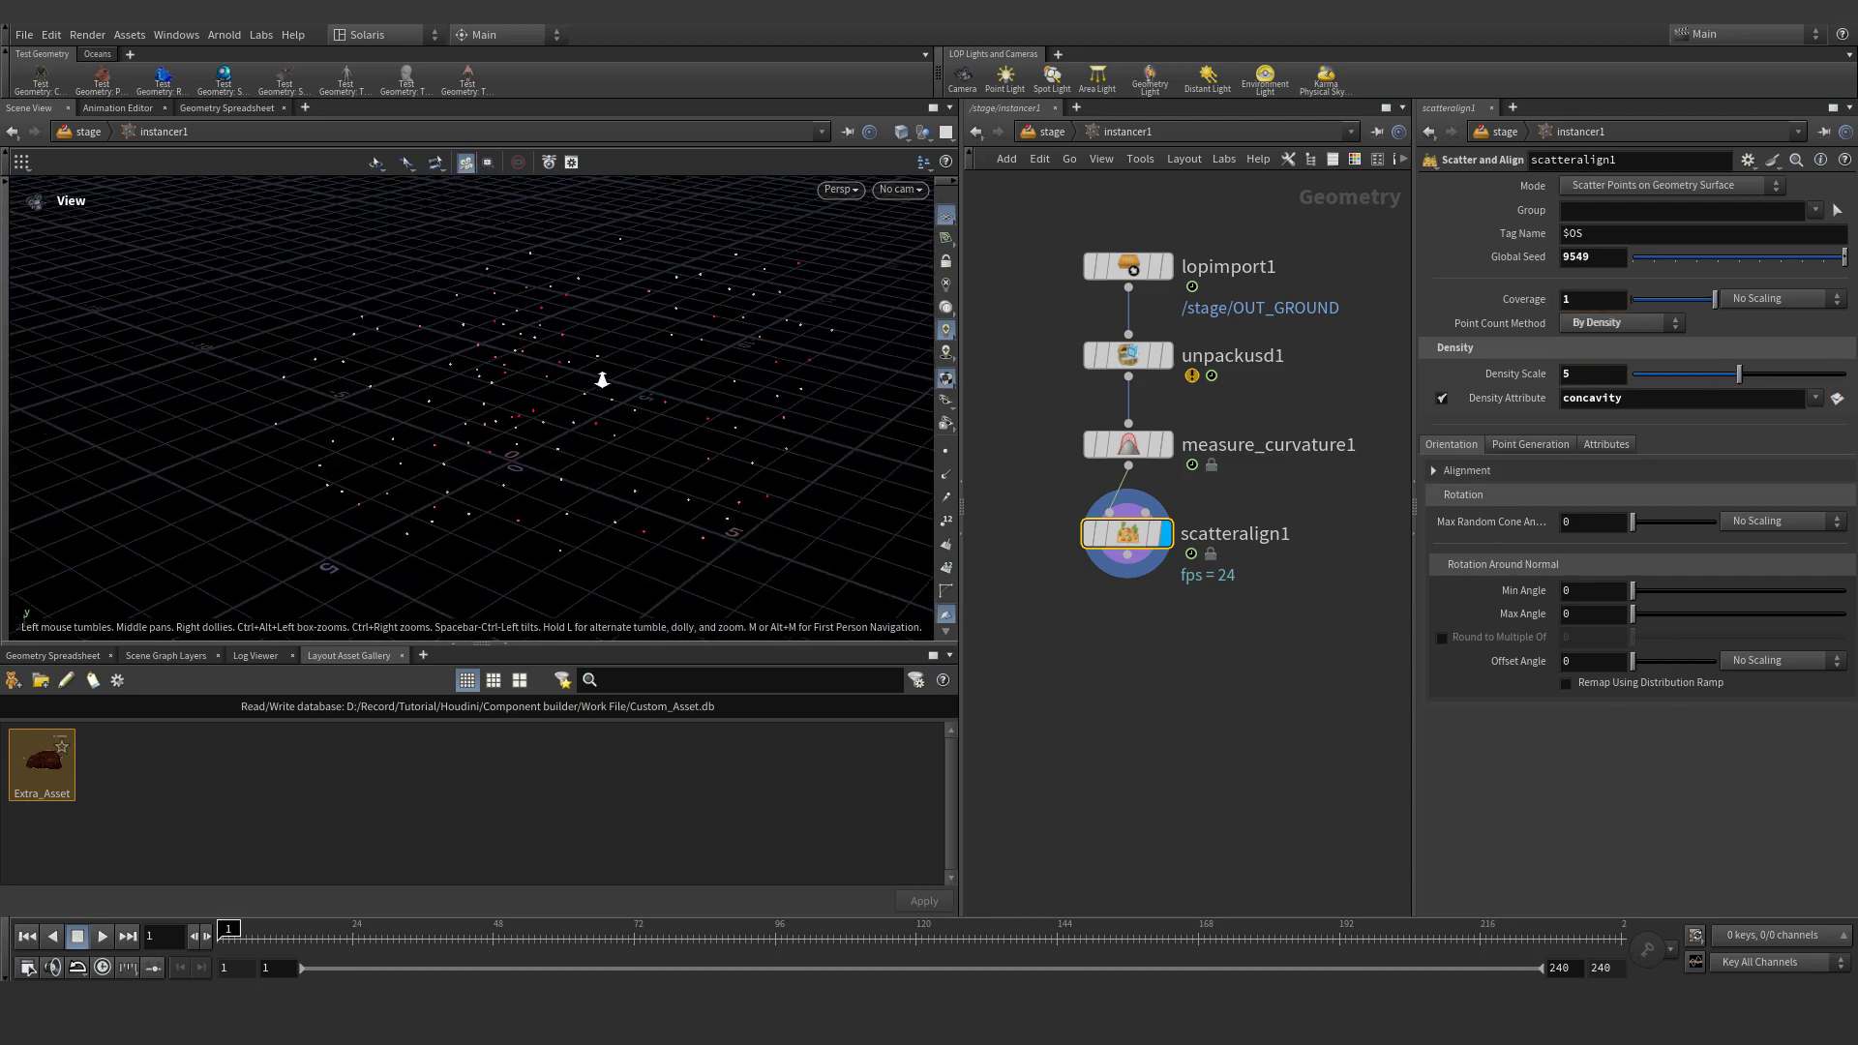
middle_click_drag(602, 379, 630, 394)
Return to the stage network and wire OUT_GROUND into instancer1's first input and Extra_Asset2 into its second
left_click(1045, 135)
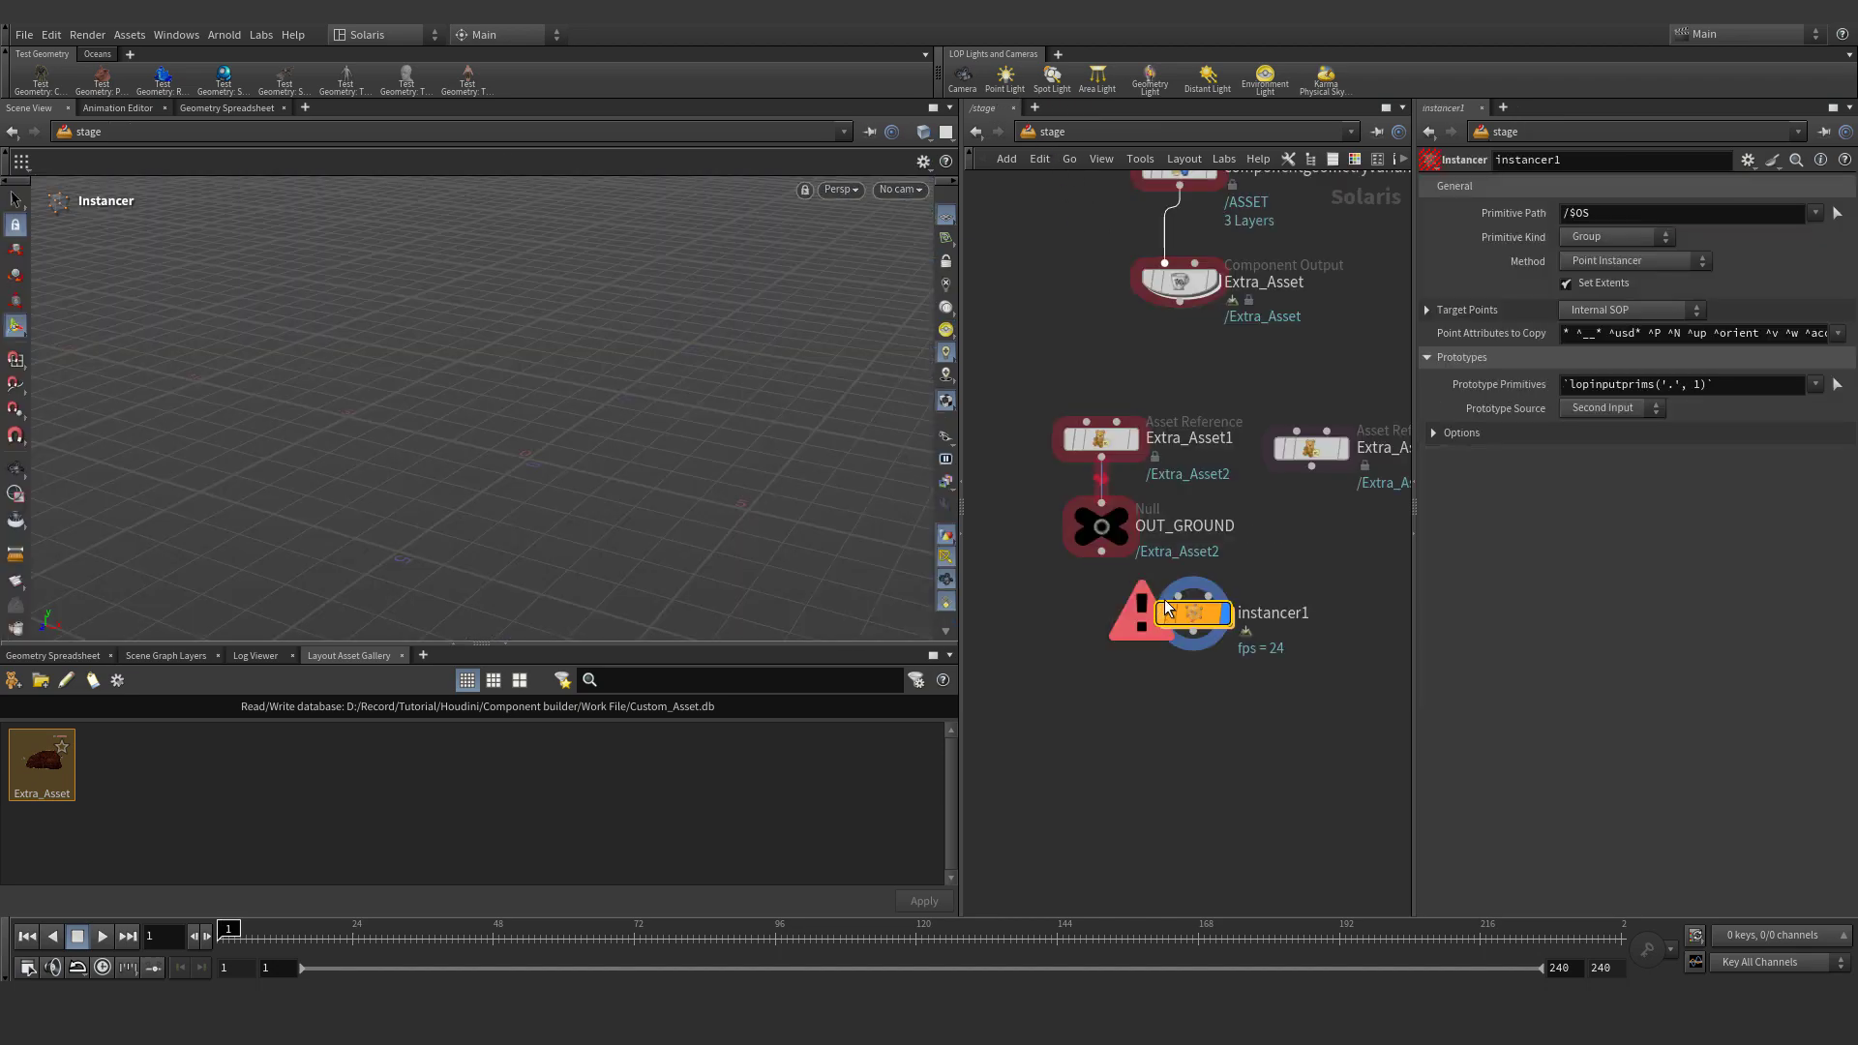
left_click_drag(1102, 552, 1103, 561)
left_click_drag(1331, 496, 1314, 470)
left_click_drag(1196, 615, 1190, 652)
right_click(538, 380)
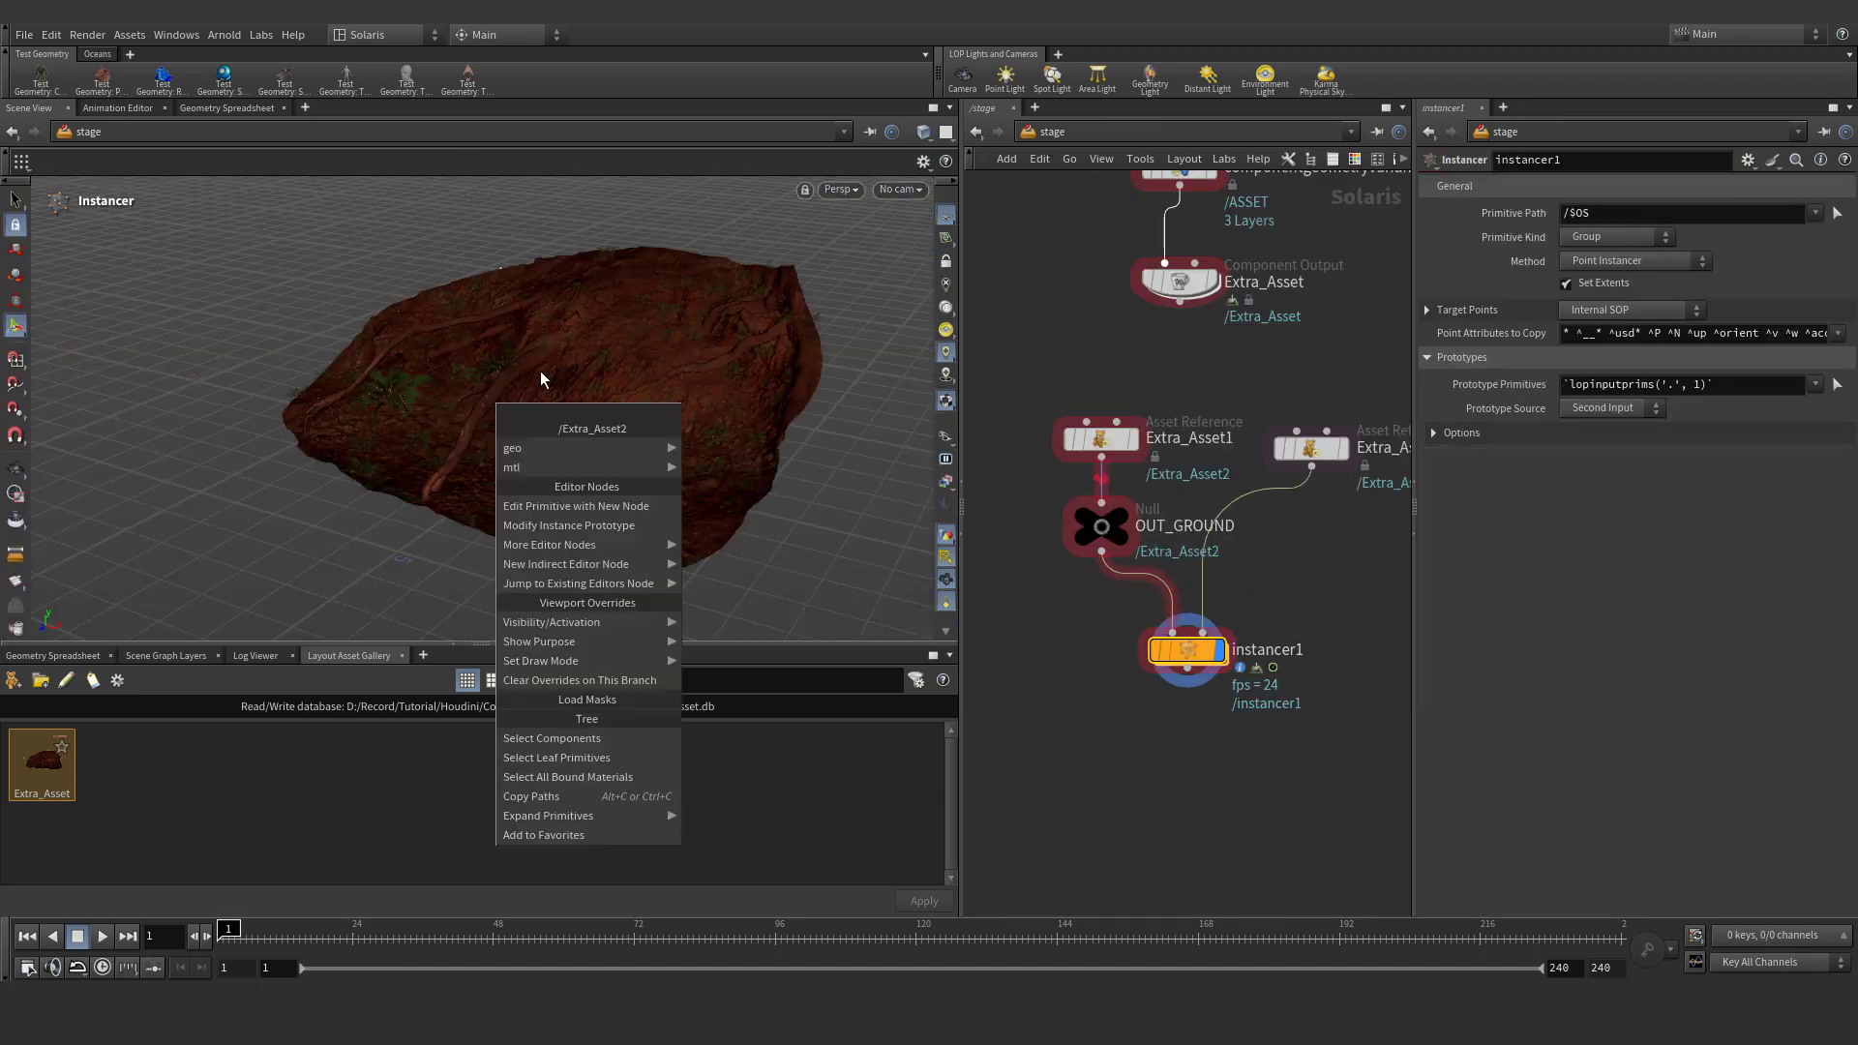
key("Escape")
key("Escape")
Enlarge the scene view and pin it at the stage level, and go inside instancer1
left_click_drag(394, 365, 444, 381)
left_click_drag(470, 644, 470, 697)
left_click(874, 138)
left_click_drag(796, 366, 945, 435)
double_click(1207, 654)
left_click_drag(656, 465, 893, 502)
left_click(487, 698)
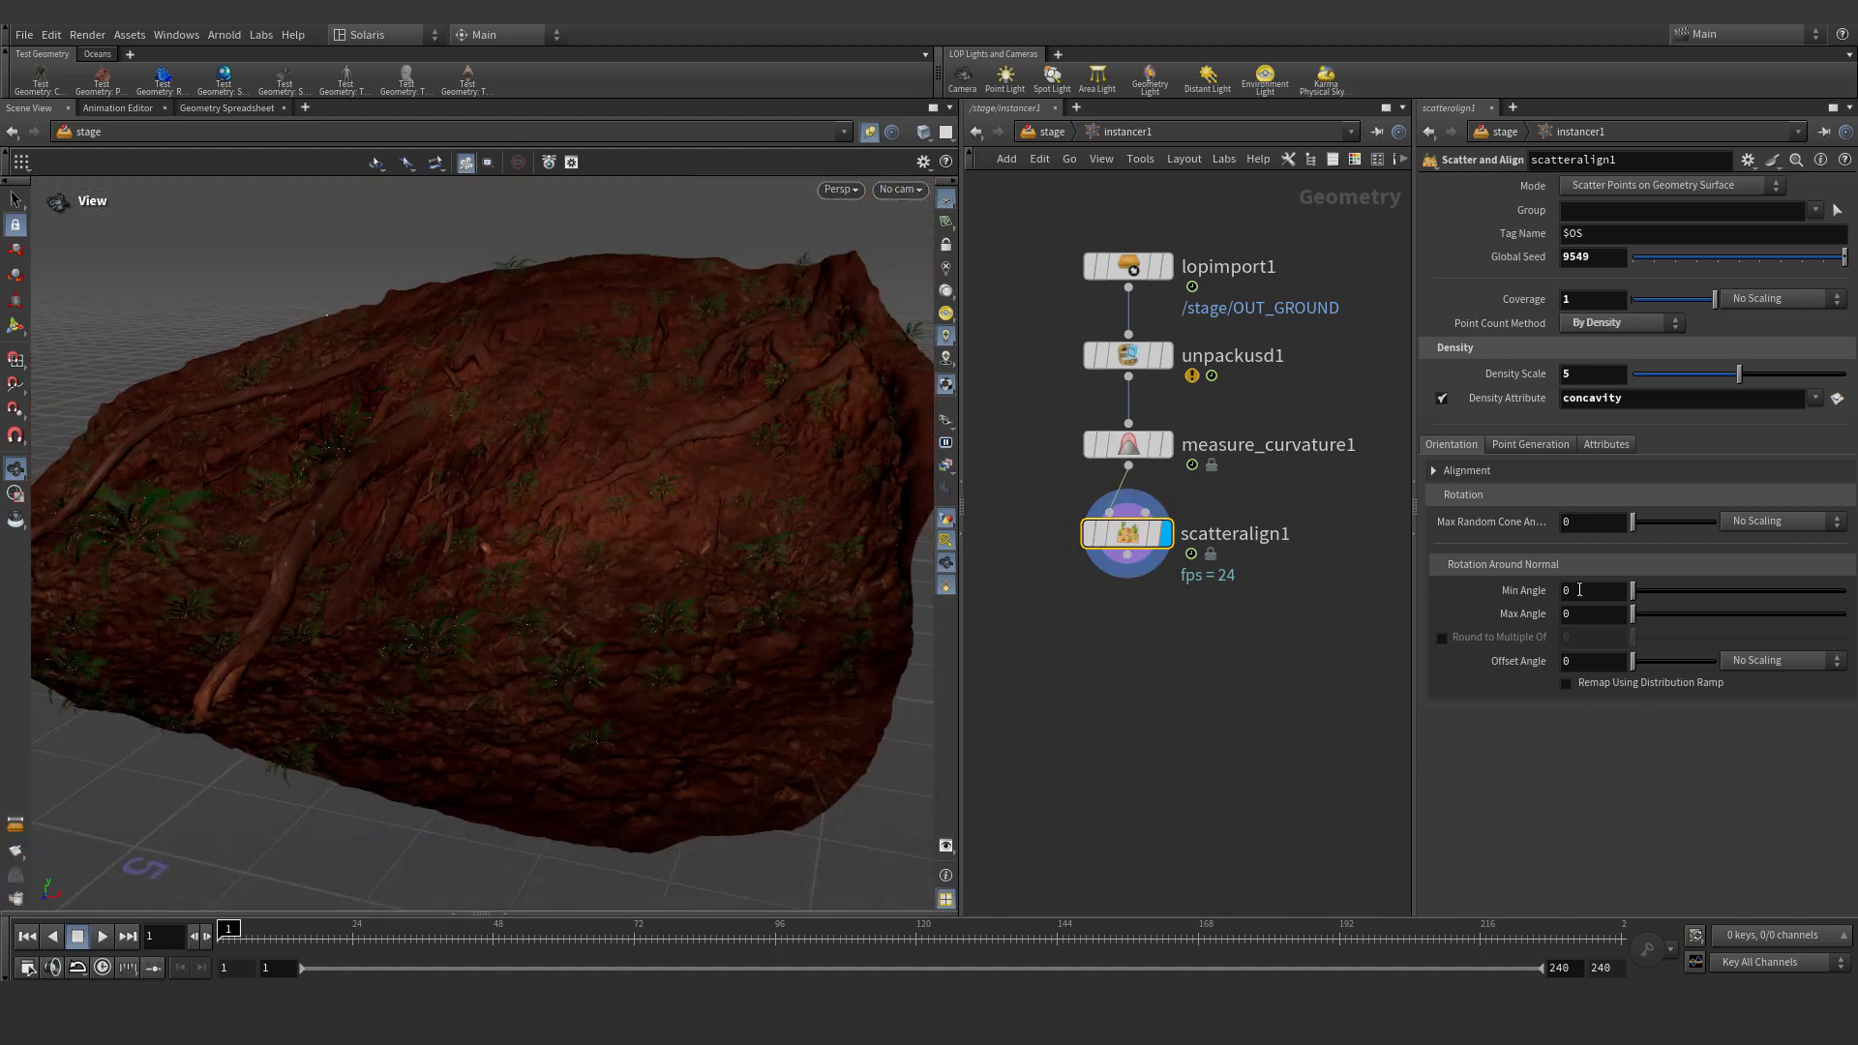
Randomize the scattered points with rotation angles from -180 to 180 around the normal and a max random cone angle of 25
key("Tab")
type("180")
key("Return")
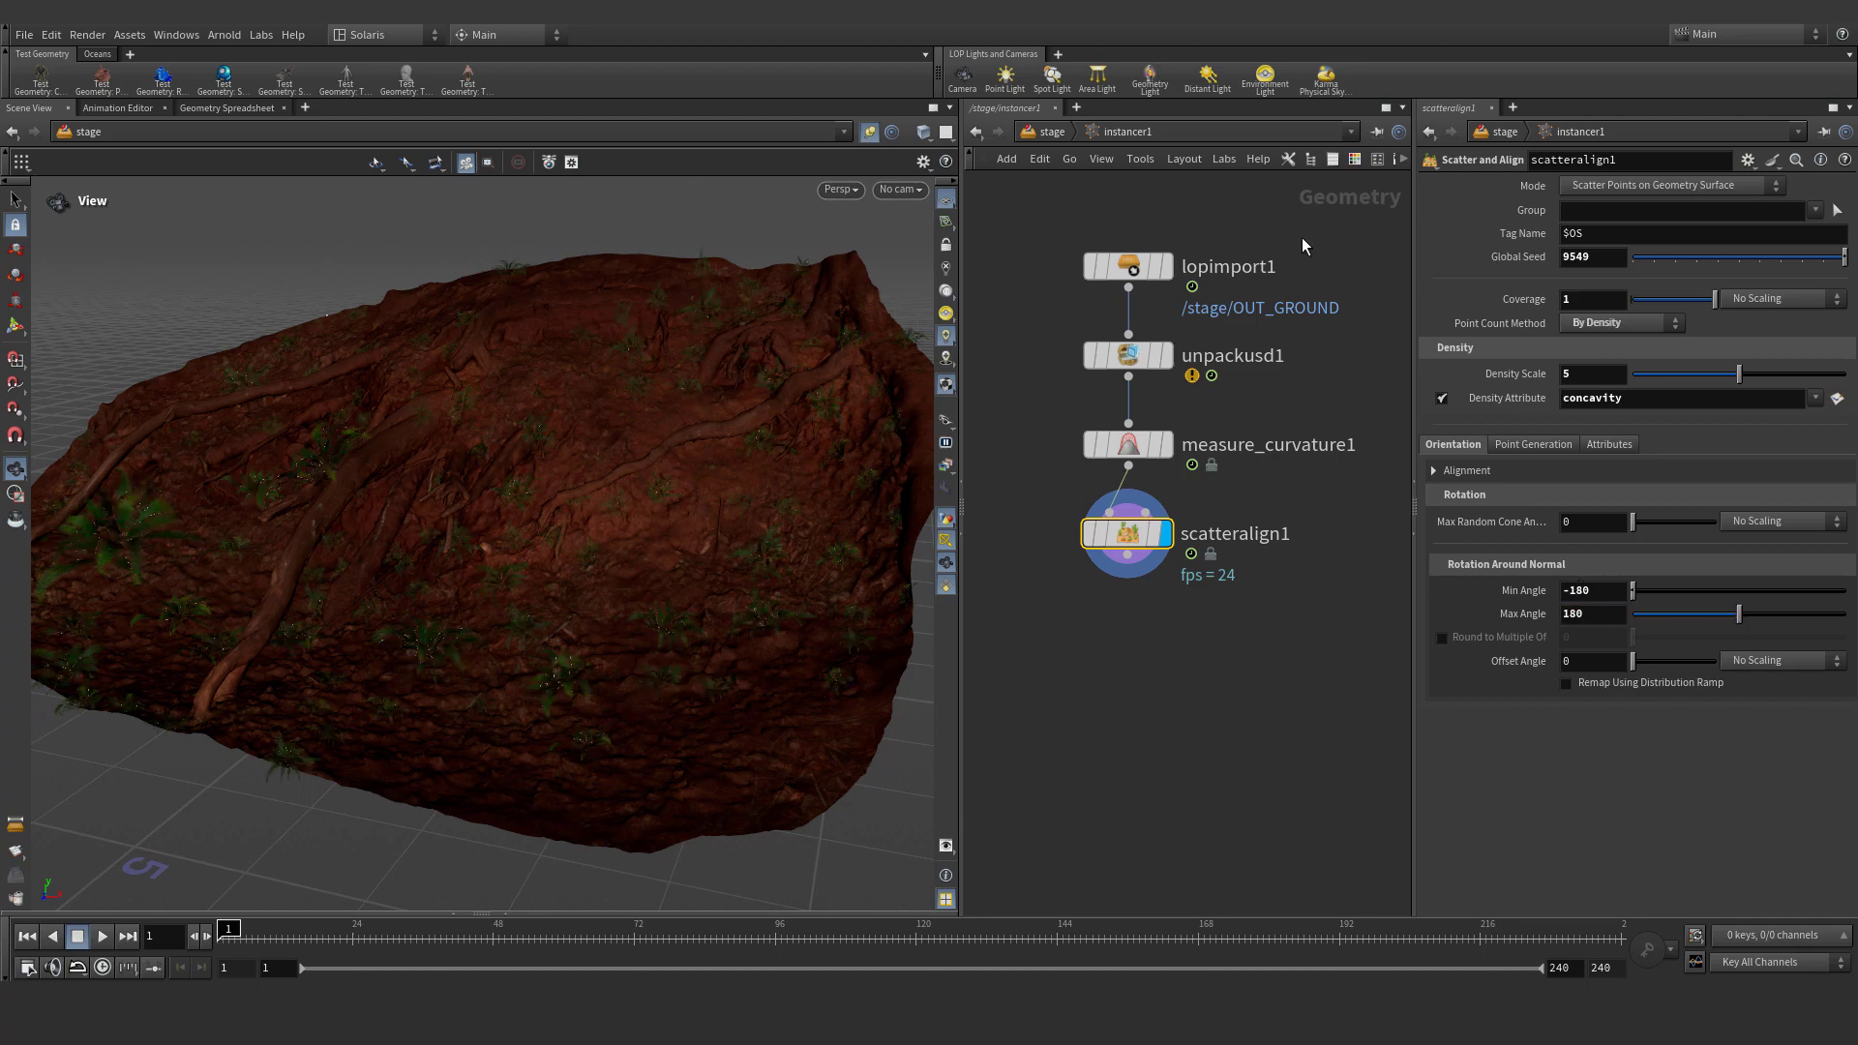
scroll(648, 439, "up", 2)
left_click_drag(648, 439, 755, 462)
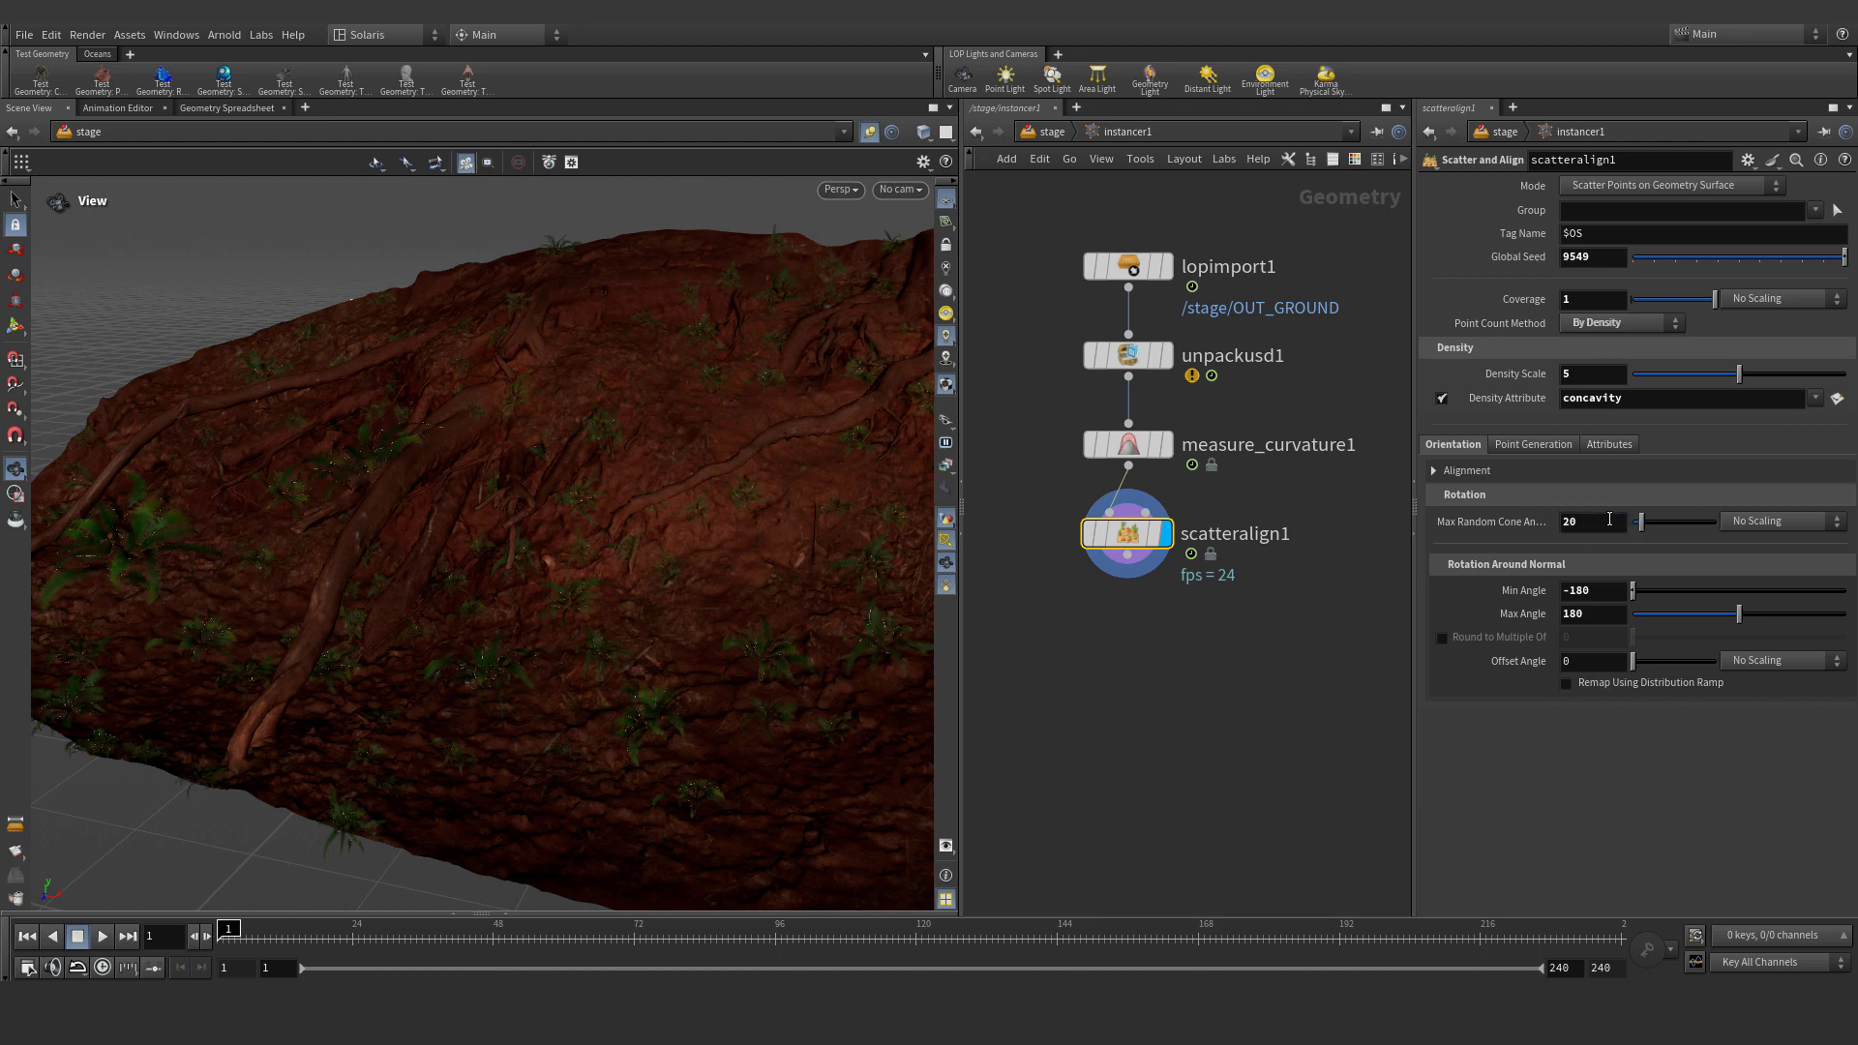
type("25")
key("Return")
Raise the scatter's density scale to 10 and coverage to 3
left_click(1460, 471)
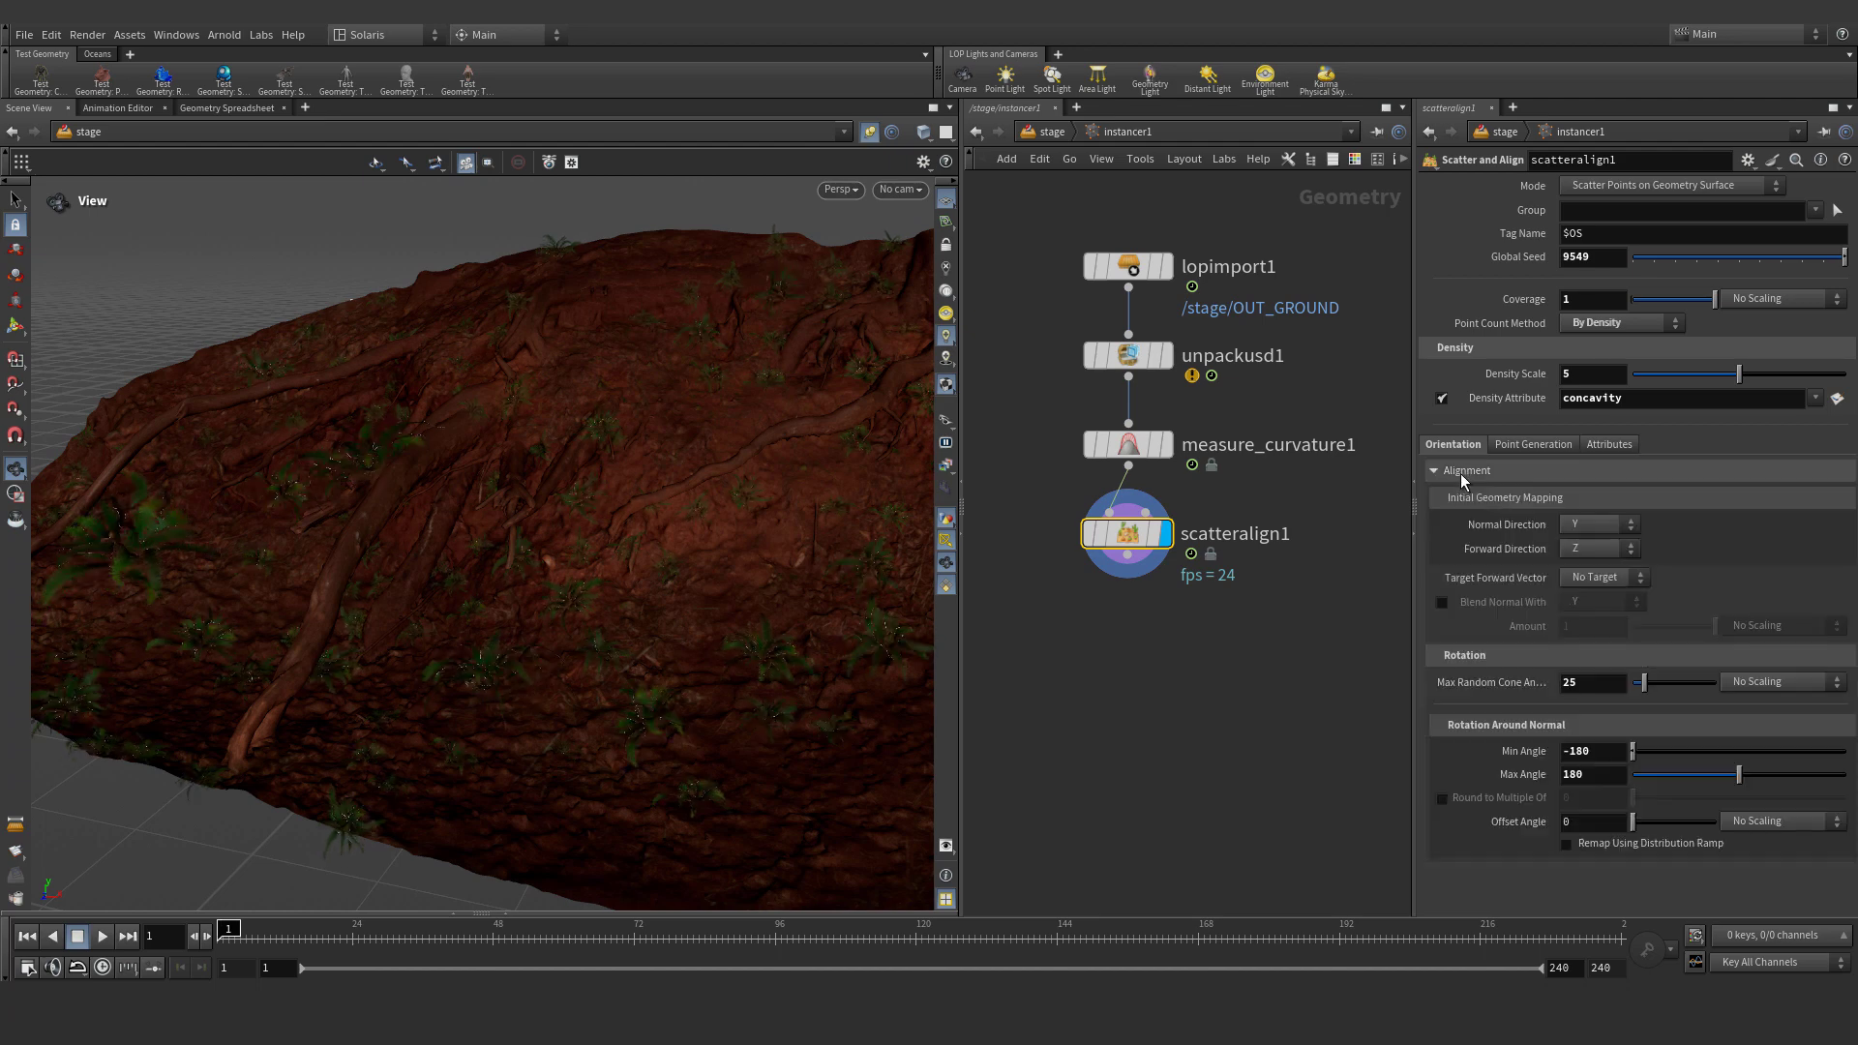
left_click(1461, 474)
left_click_drag(1740, 376, 1856, 412)
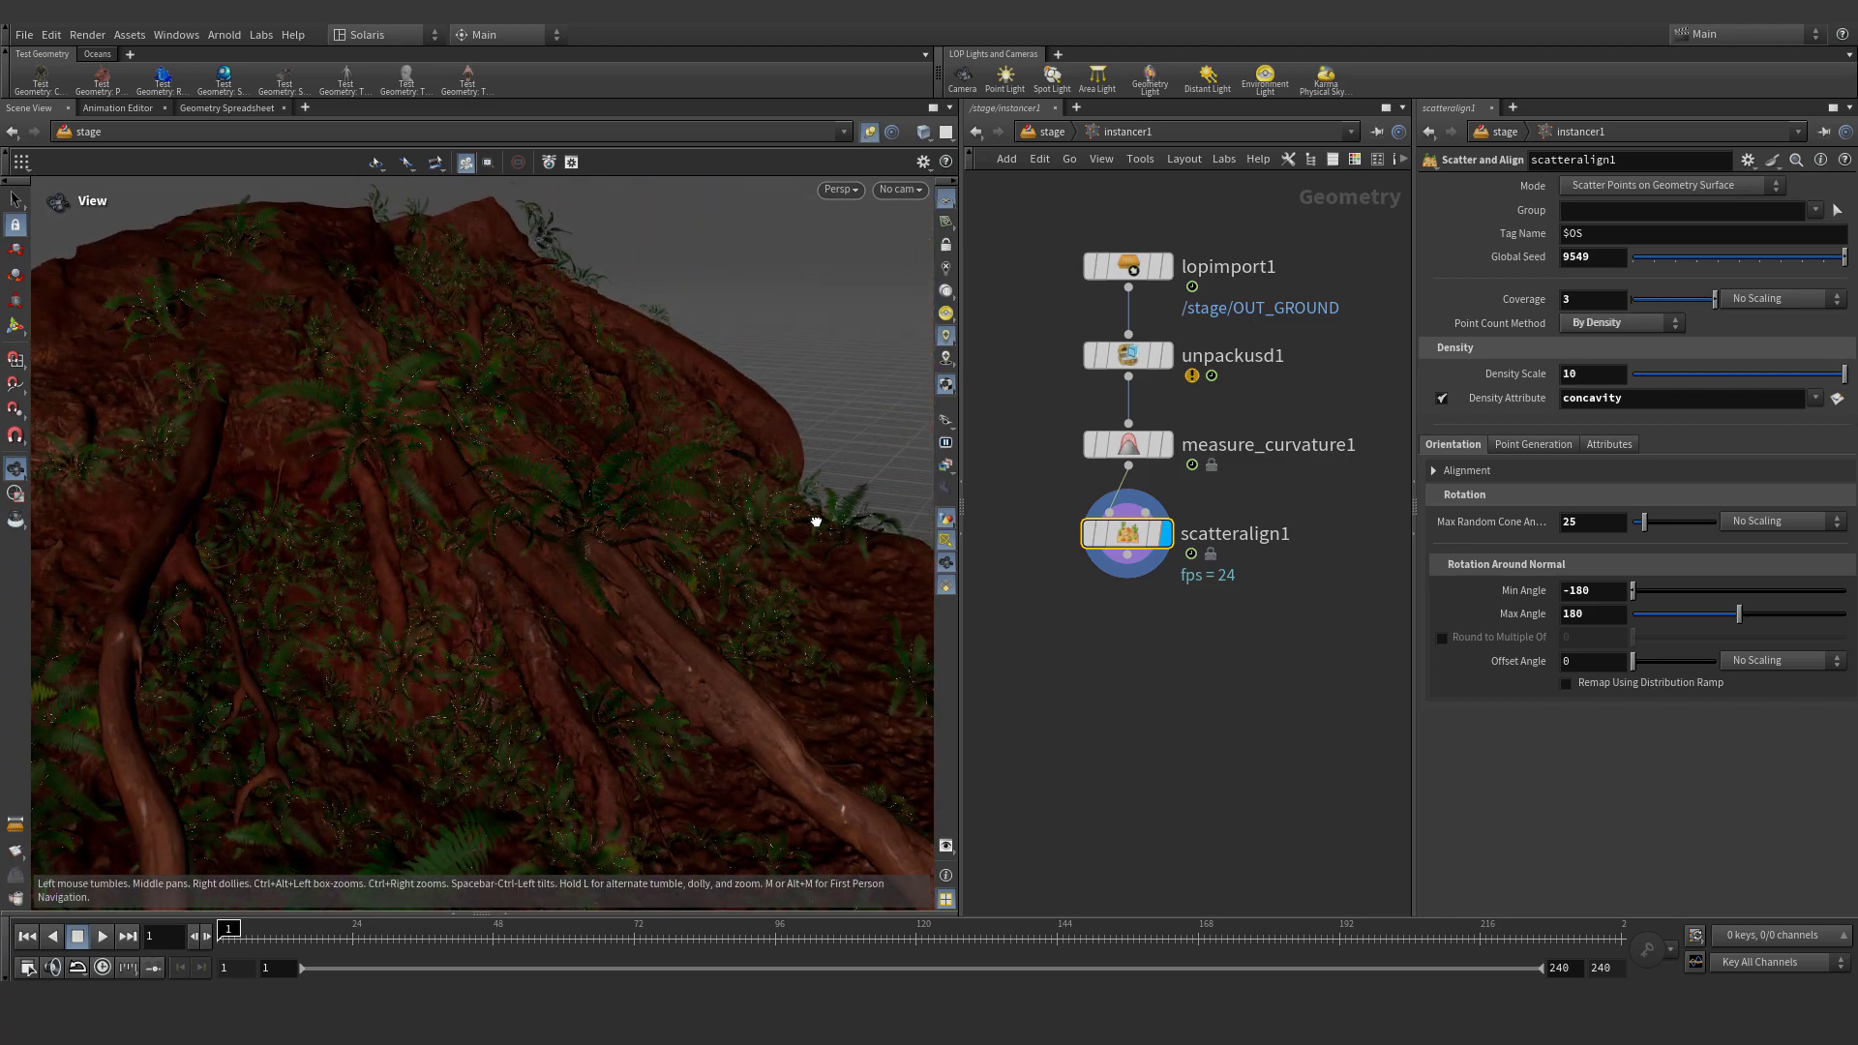
left_click_drag(817, 519, 556, 551)
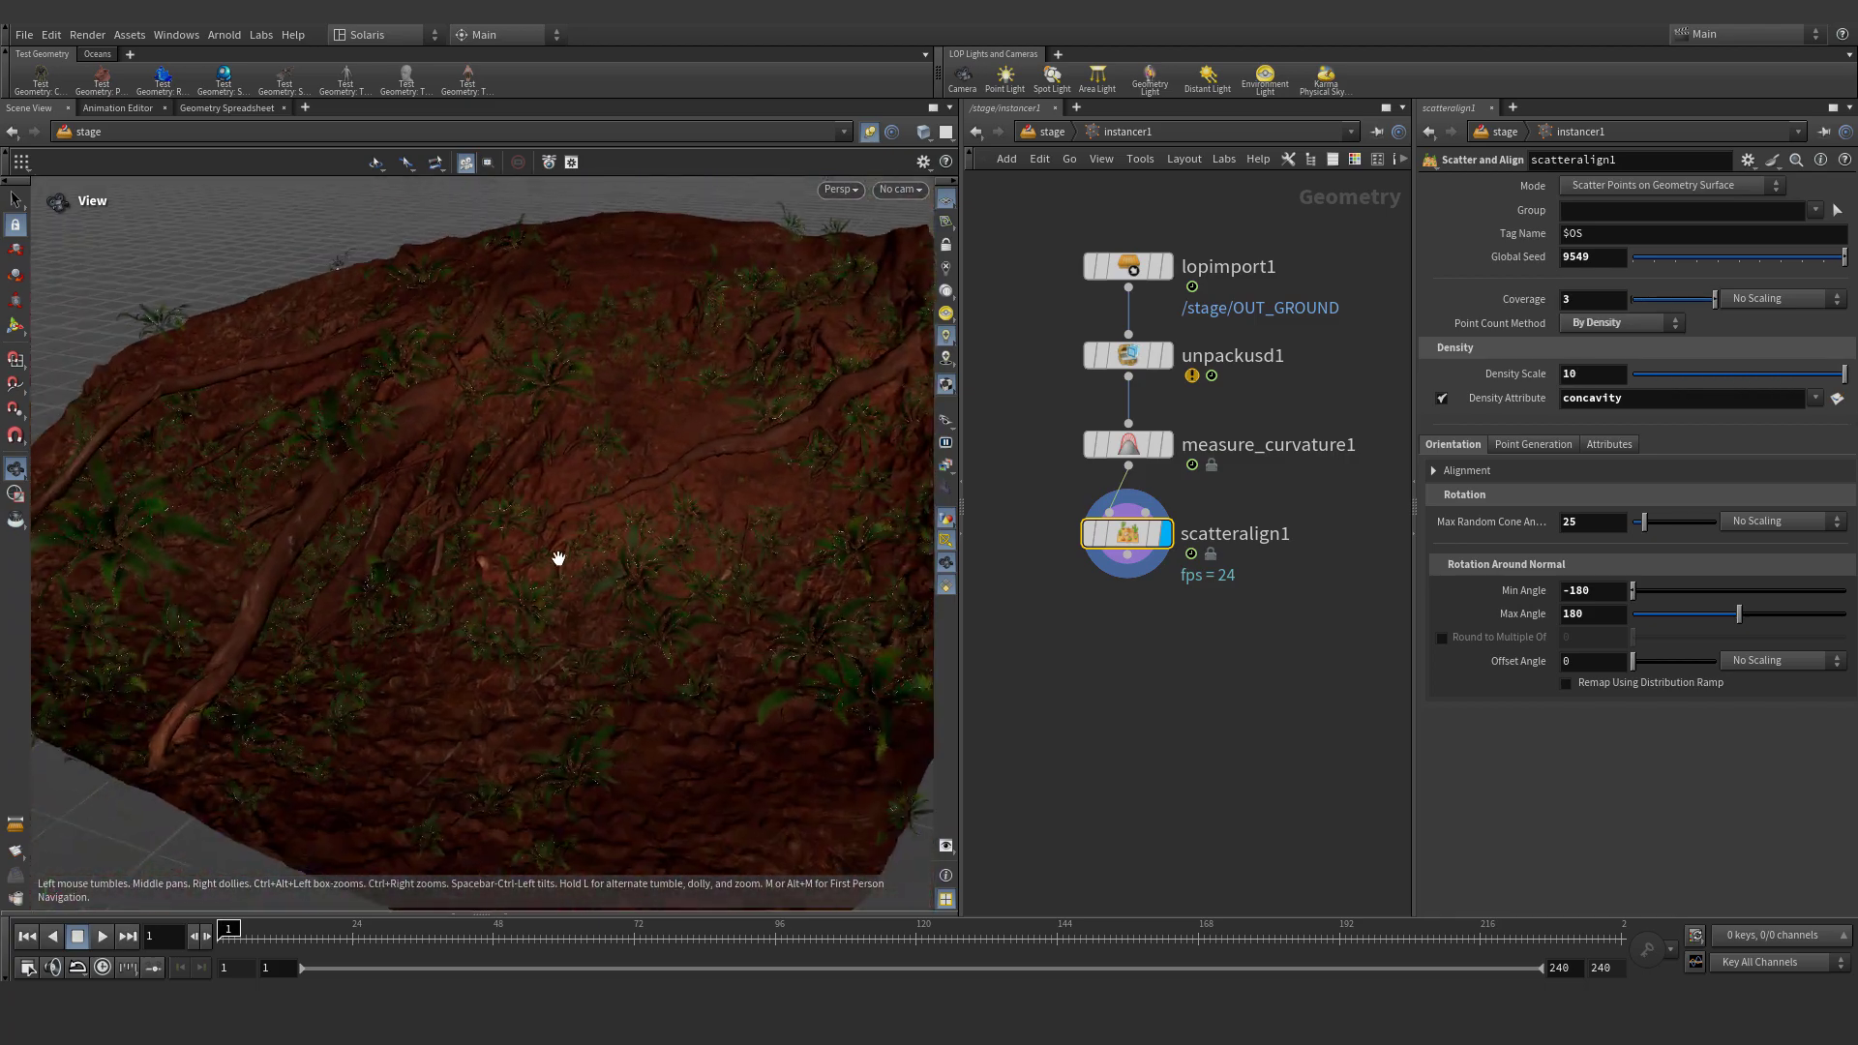
Try moving the upper point of measure_curvature1's concavity remap ramp to the ramp's far end, and undo it
left_click(1142, 448)
mouse_move(1548, 476)
left_mouse_down()
mouse_move(1635, 478)
mouse_move(1463, 478)
mouse_move(1548, 480)
left_mouse_up()
left_click_drag(1714, 480, 1838, 480)
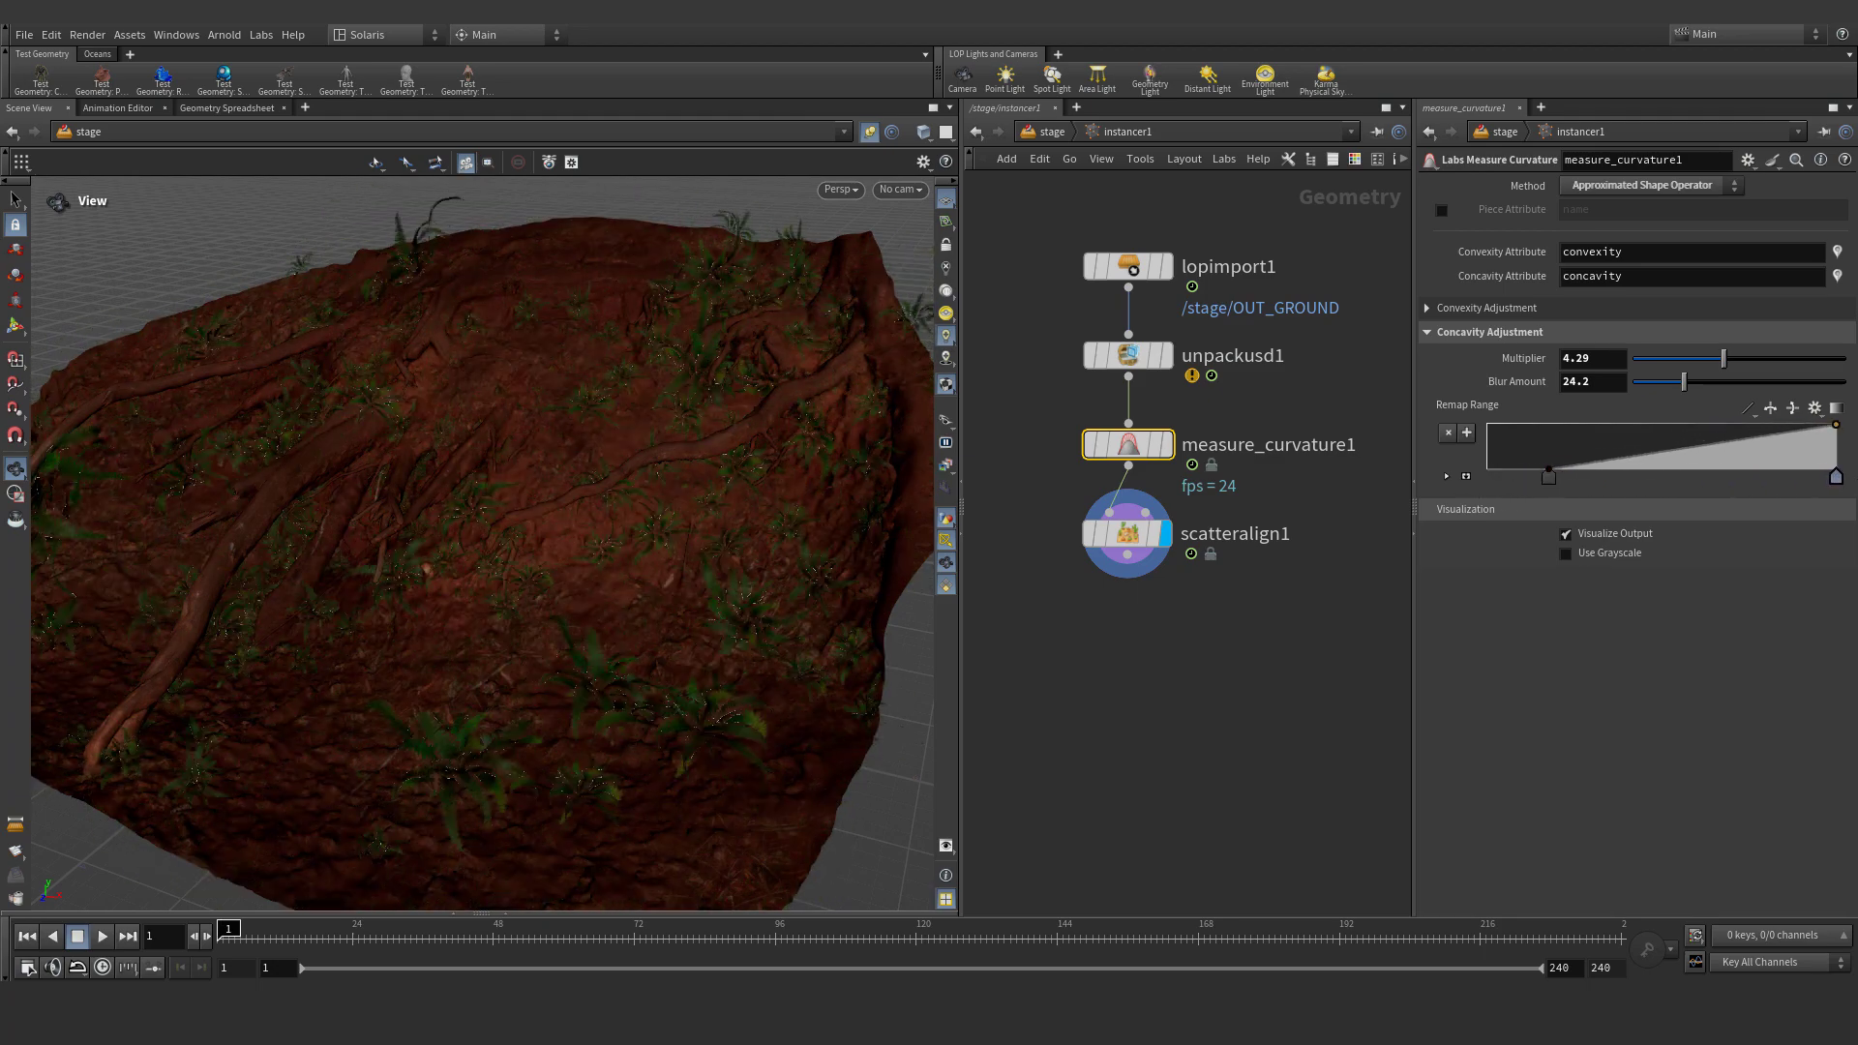
key("ctrl+z")
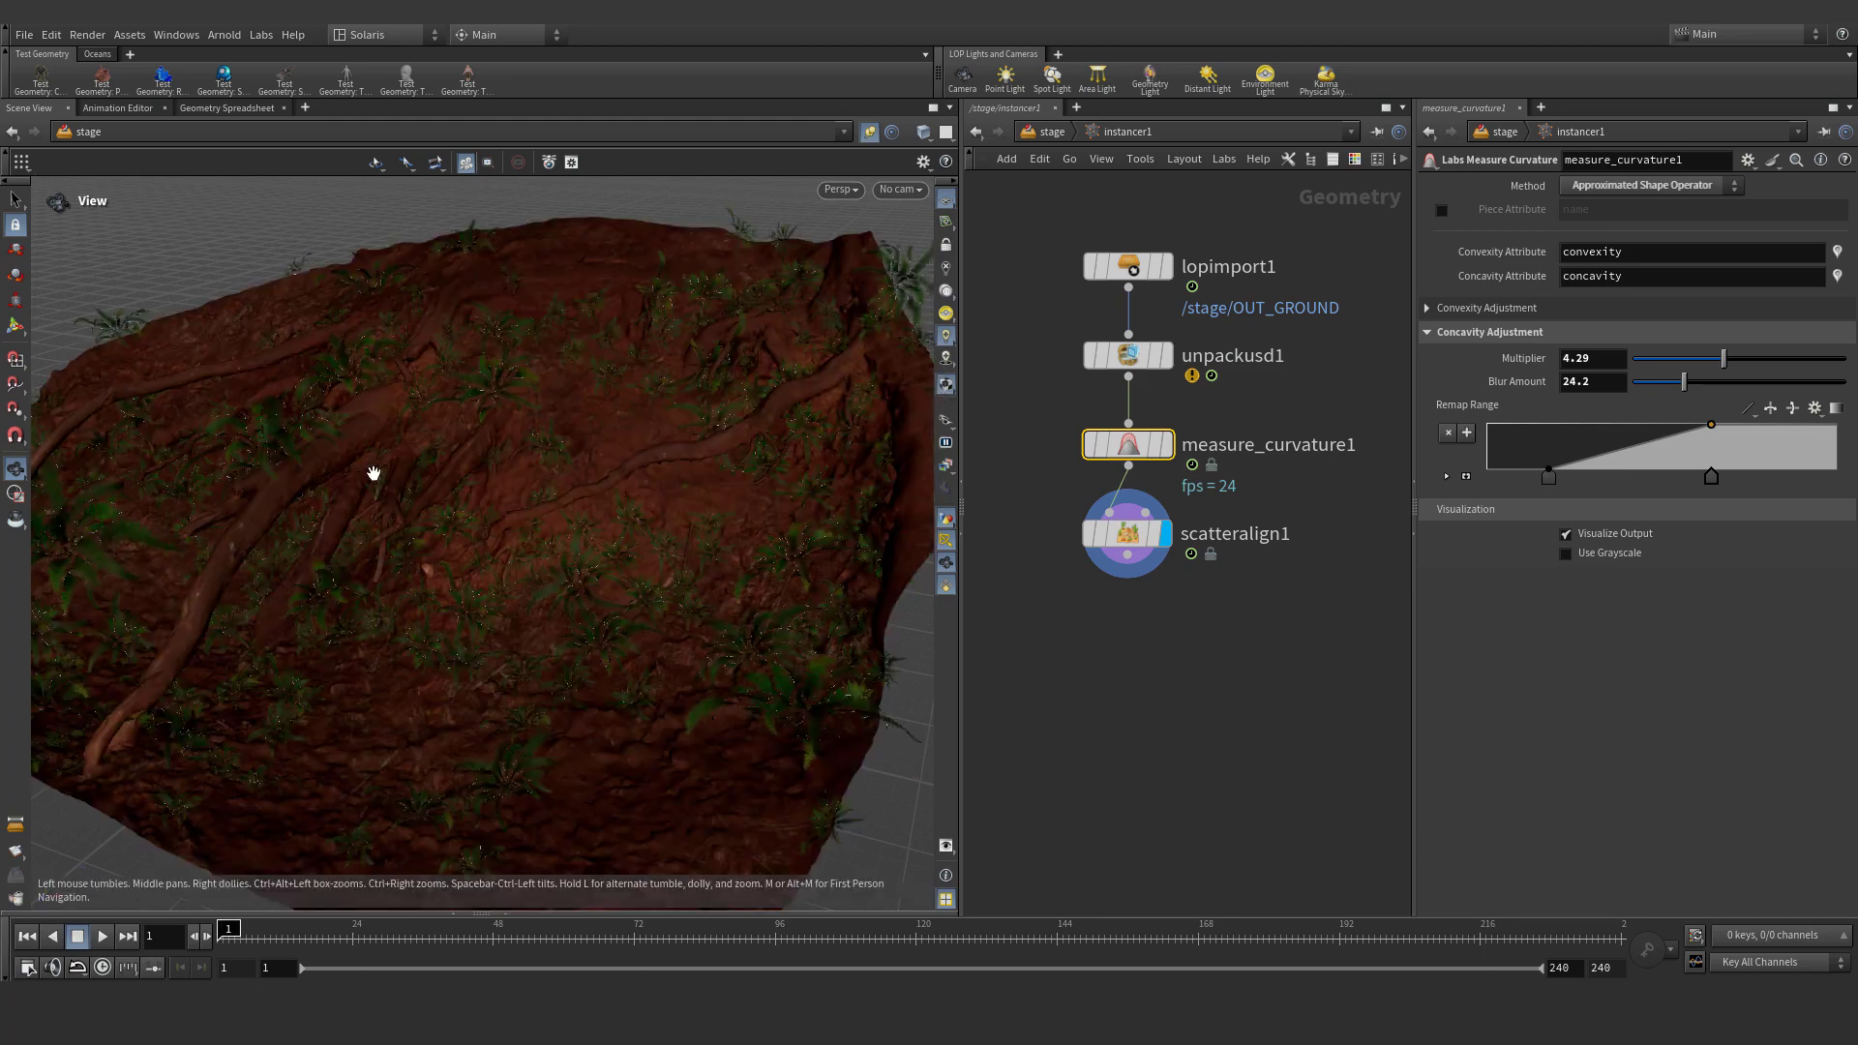
Set measure_curvature1's concavity multiplier to 6, blur amount to 35, and the first remap point's position to 0.25
left_click_drag(374, 469, 567, 442)
right_click_drag(567, 442, 531, 458)
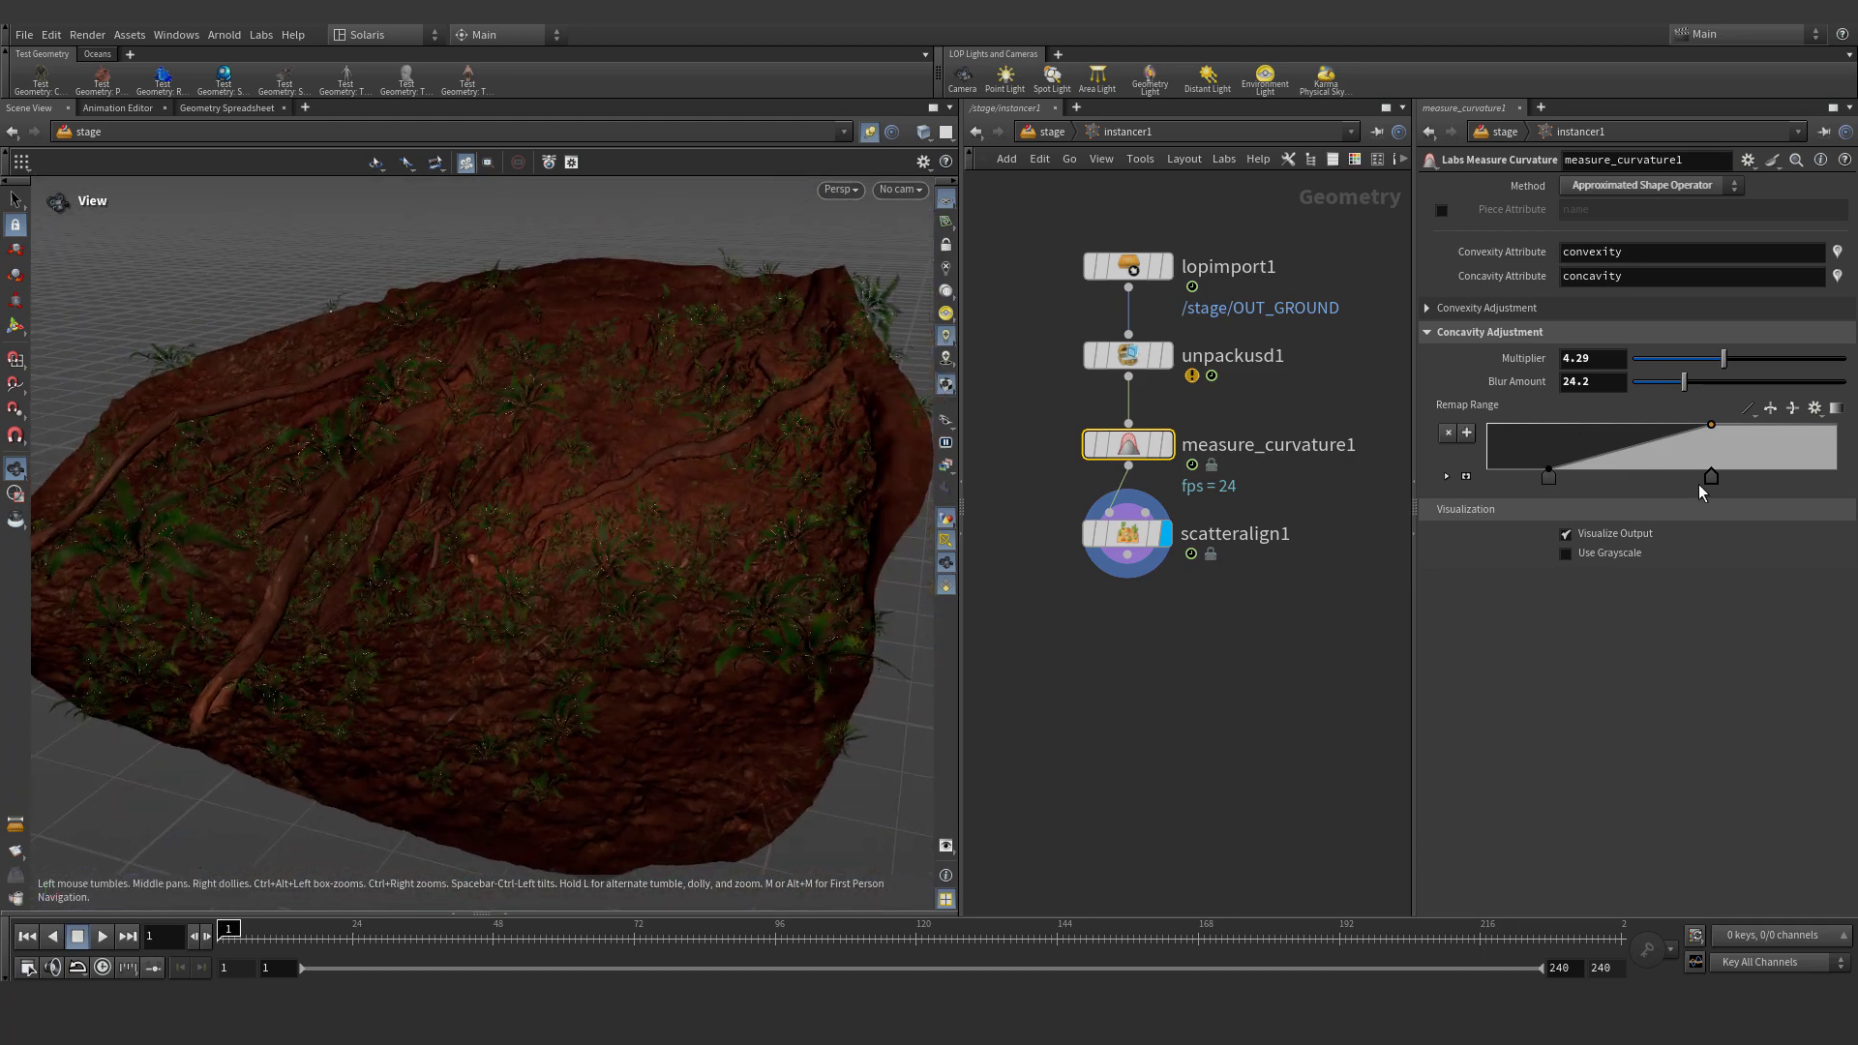
left_click_drag(1710, 364, 1664, 386)
scroll(668, 543, "up", 5)
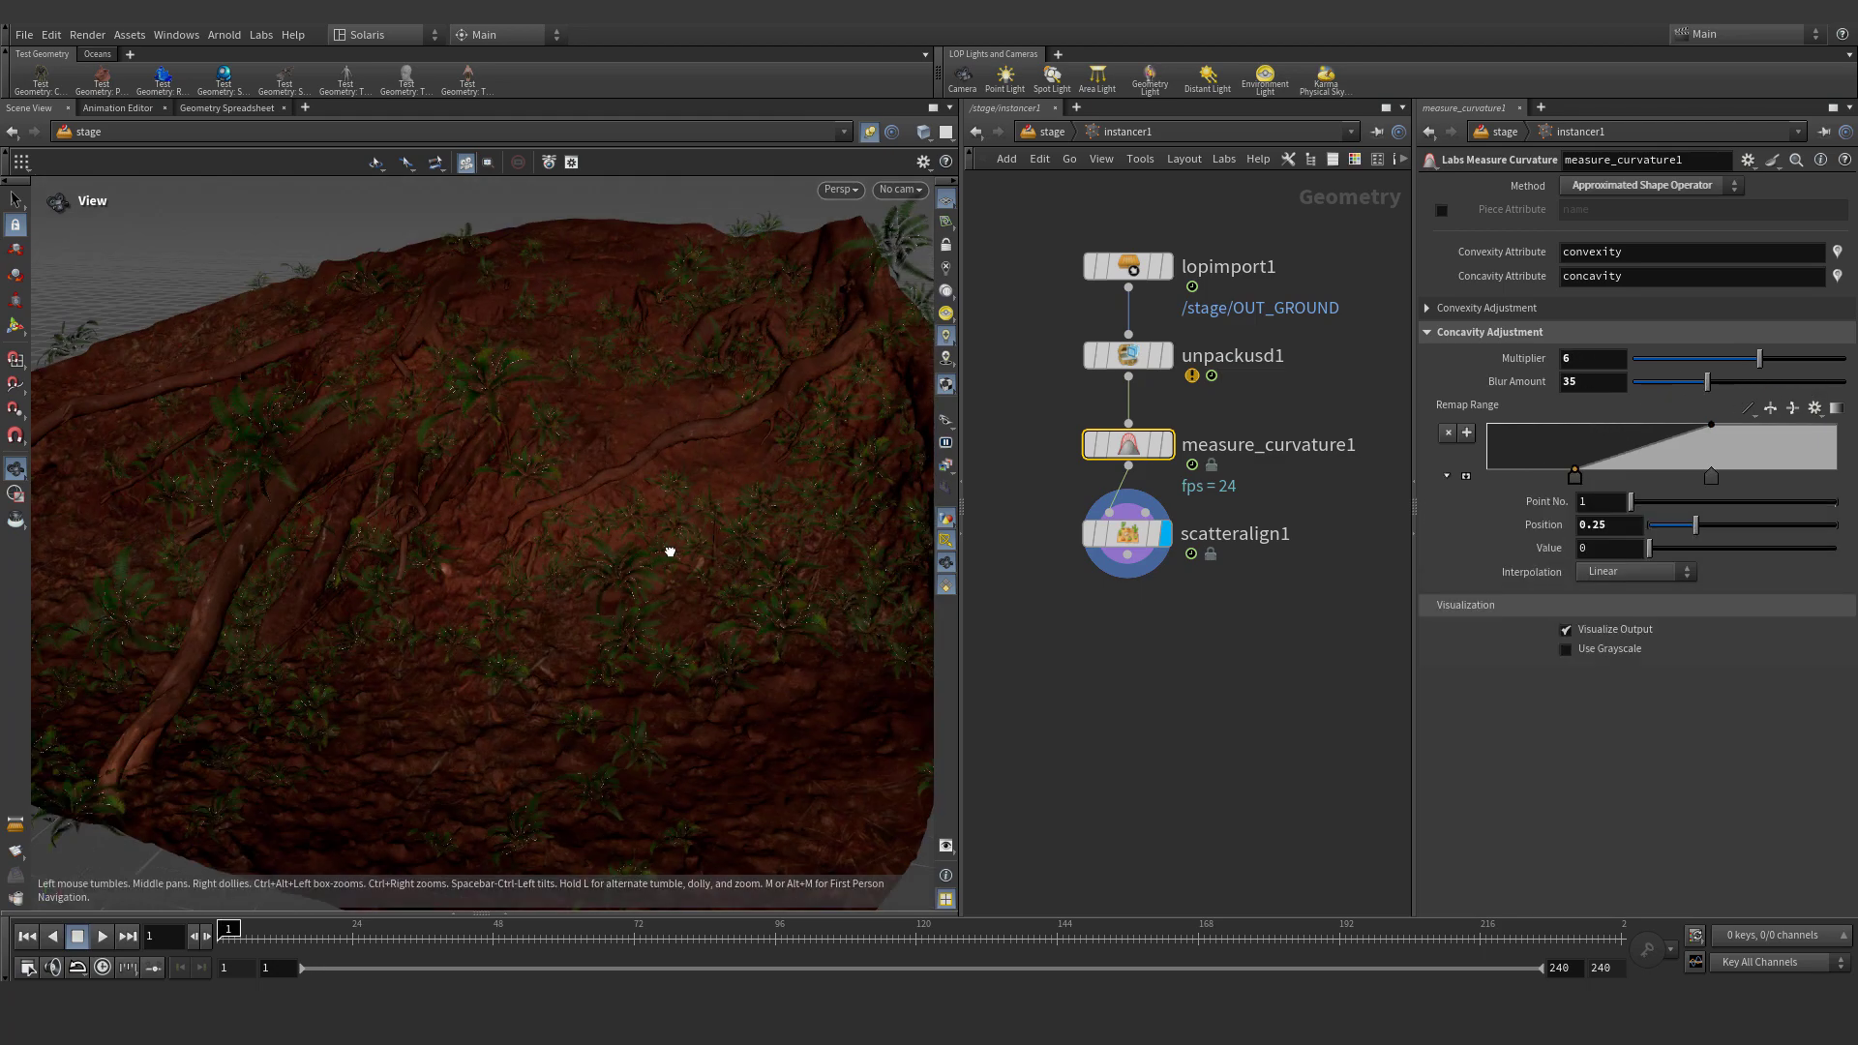
Return to the stage network, disconnect OUT_GROUND from instancer1, and move the null aside
left_click(1035, 132)
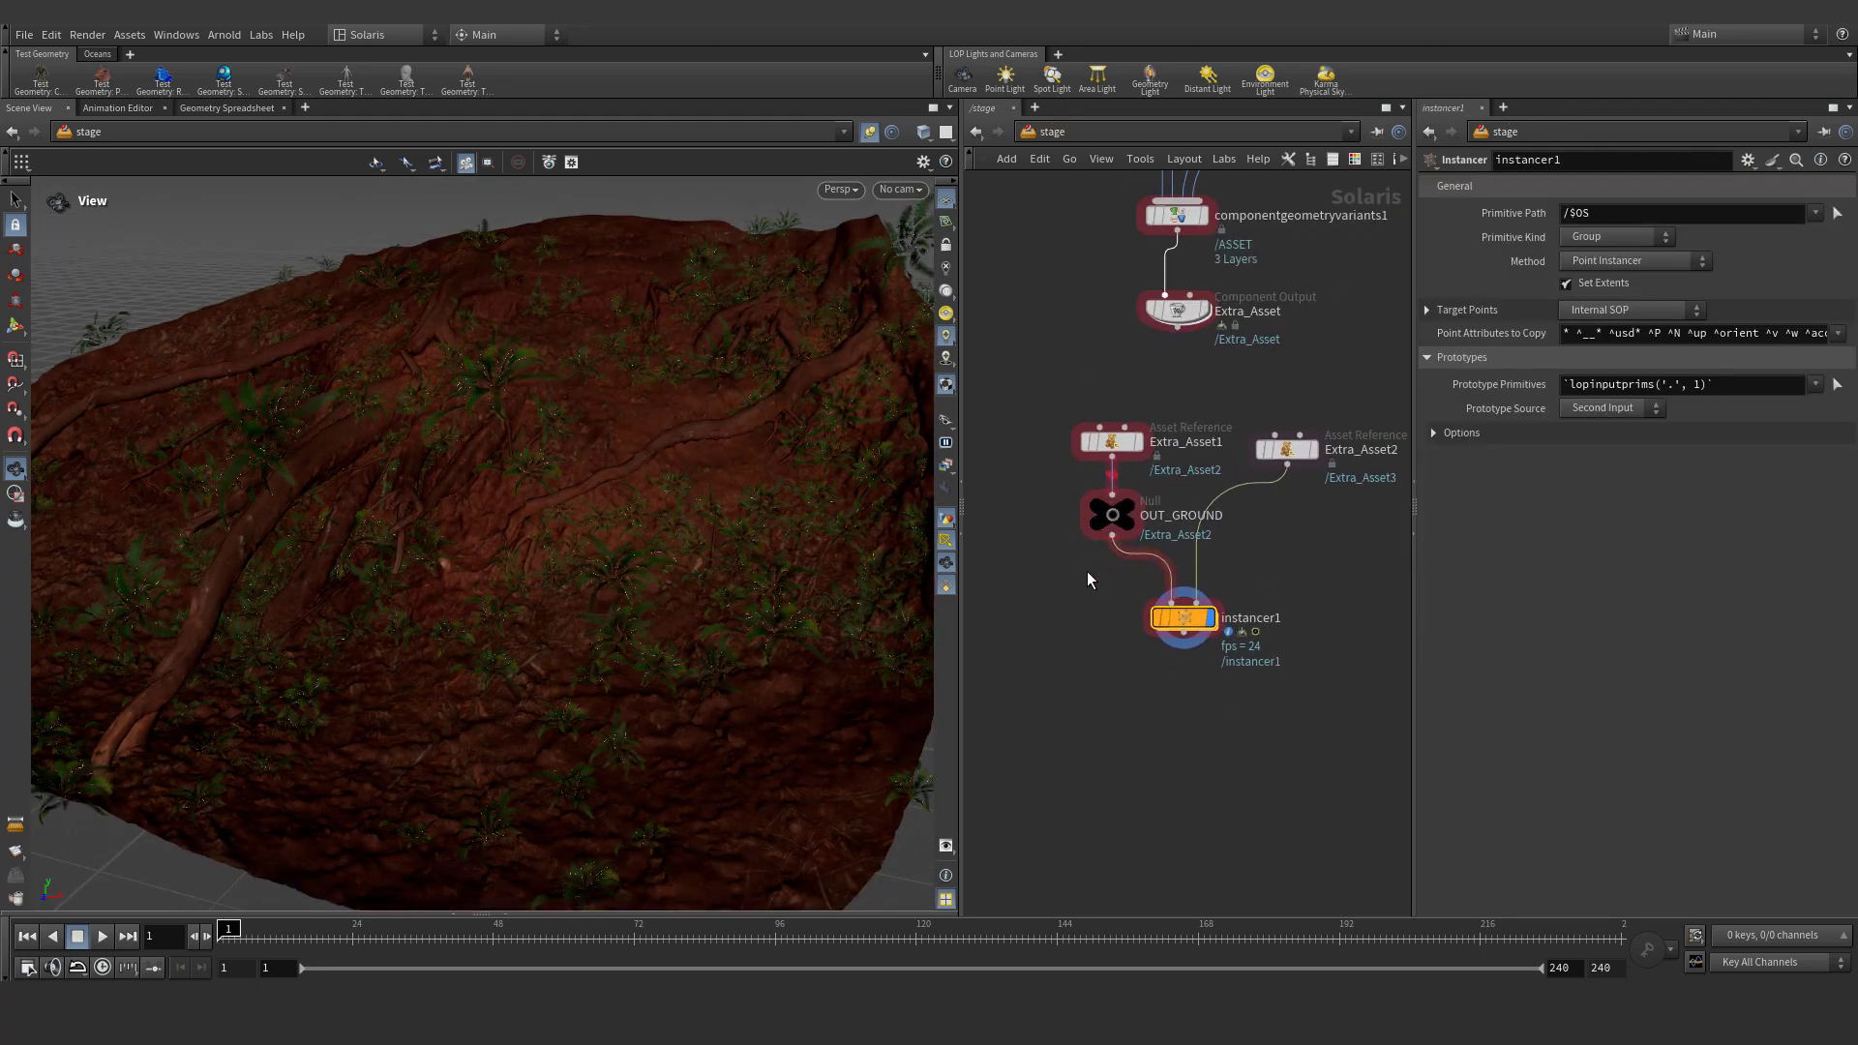
left_click(1128, 506)
left_click(1187, 618)
left_click(1210, 617)
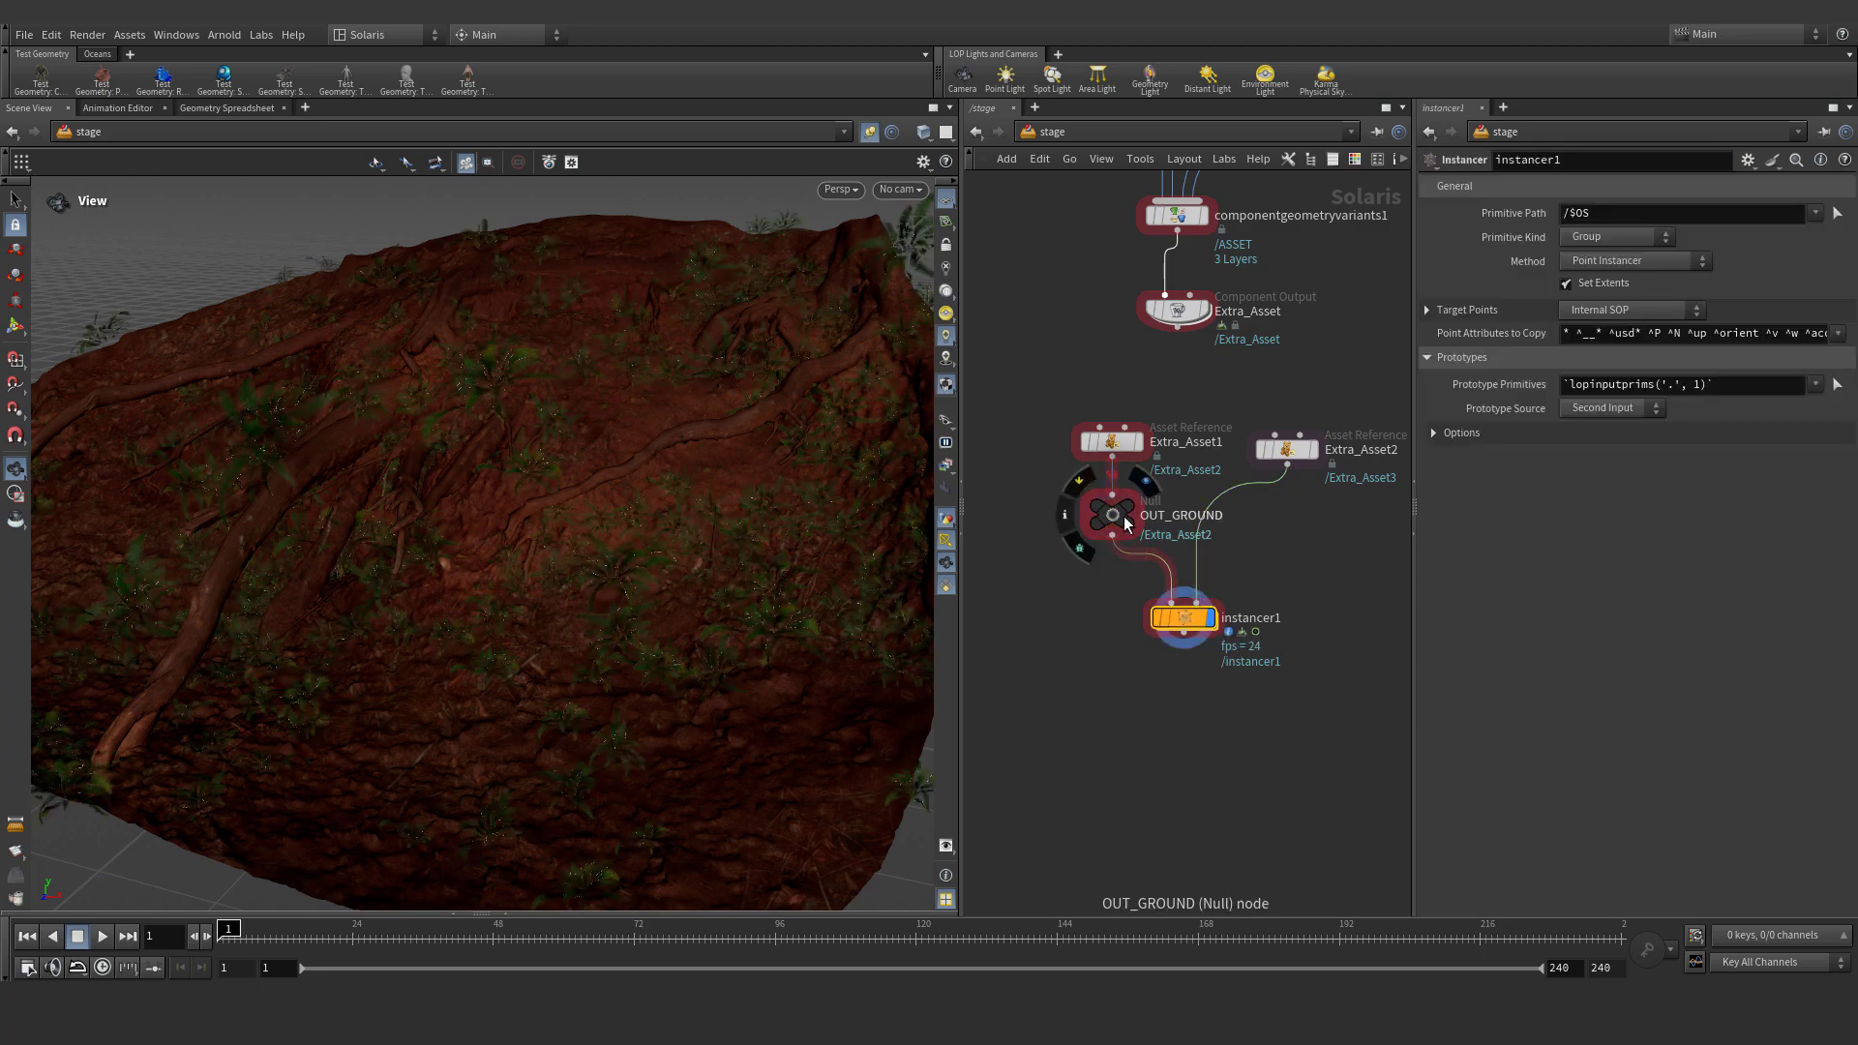
left_click_drag(1188, 554, 1239, 636)
left_click_drag(1112, 514, 1032, 505)
Add a Merge node below instancer1 and connect Extra_Asset1 and instancer1 to it
middle_click_drag(1107, 664, 1143, 662)
key("Tab")
type("mer")
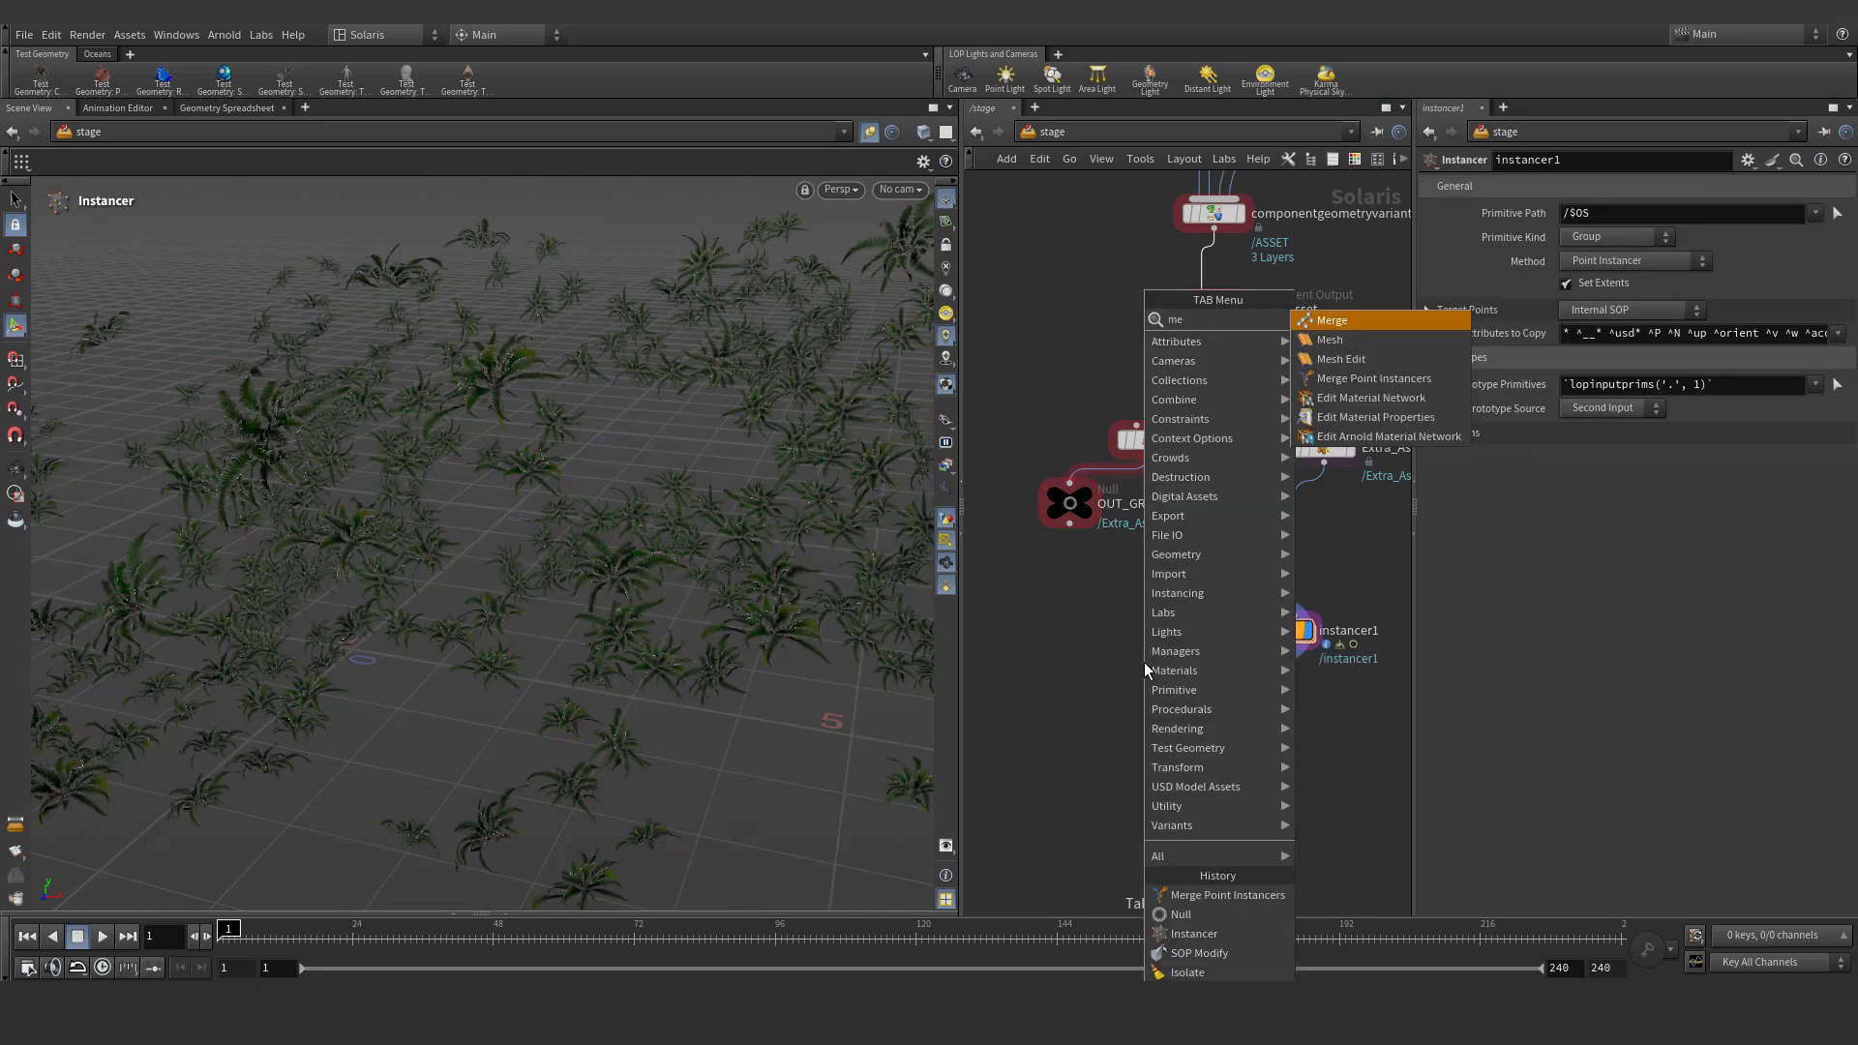
key("Return")
left_click(1144, 662)
left_click_drag(1144, 663, 1161, 731)
left_click_drag(1149, 455, 1167, 715)
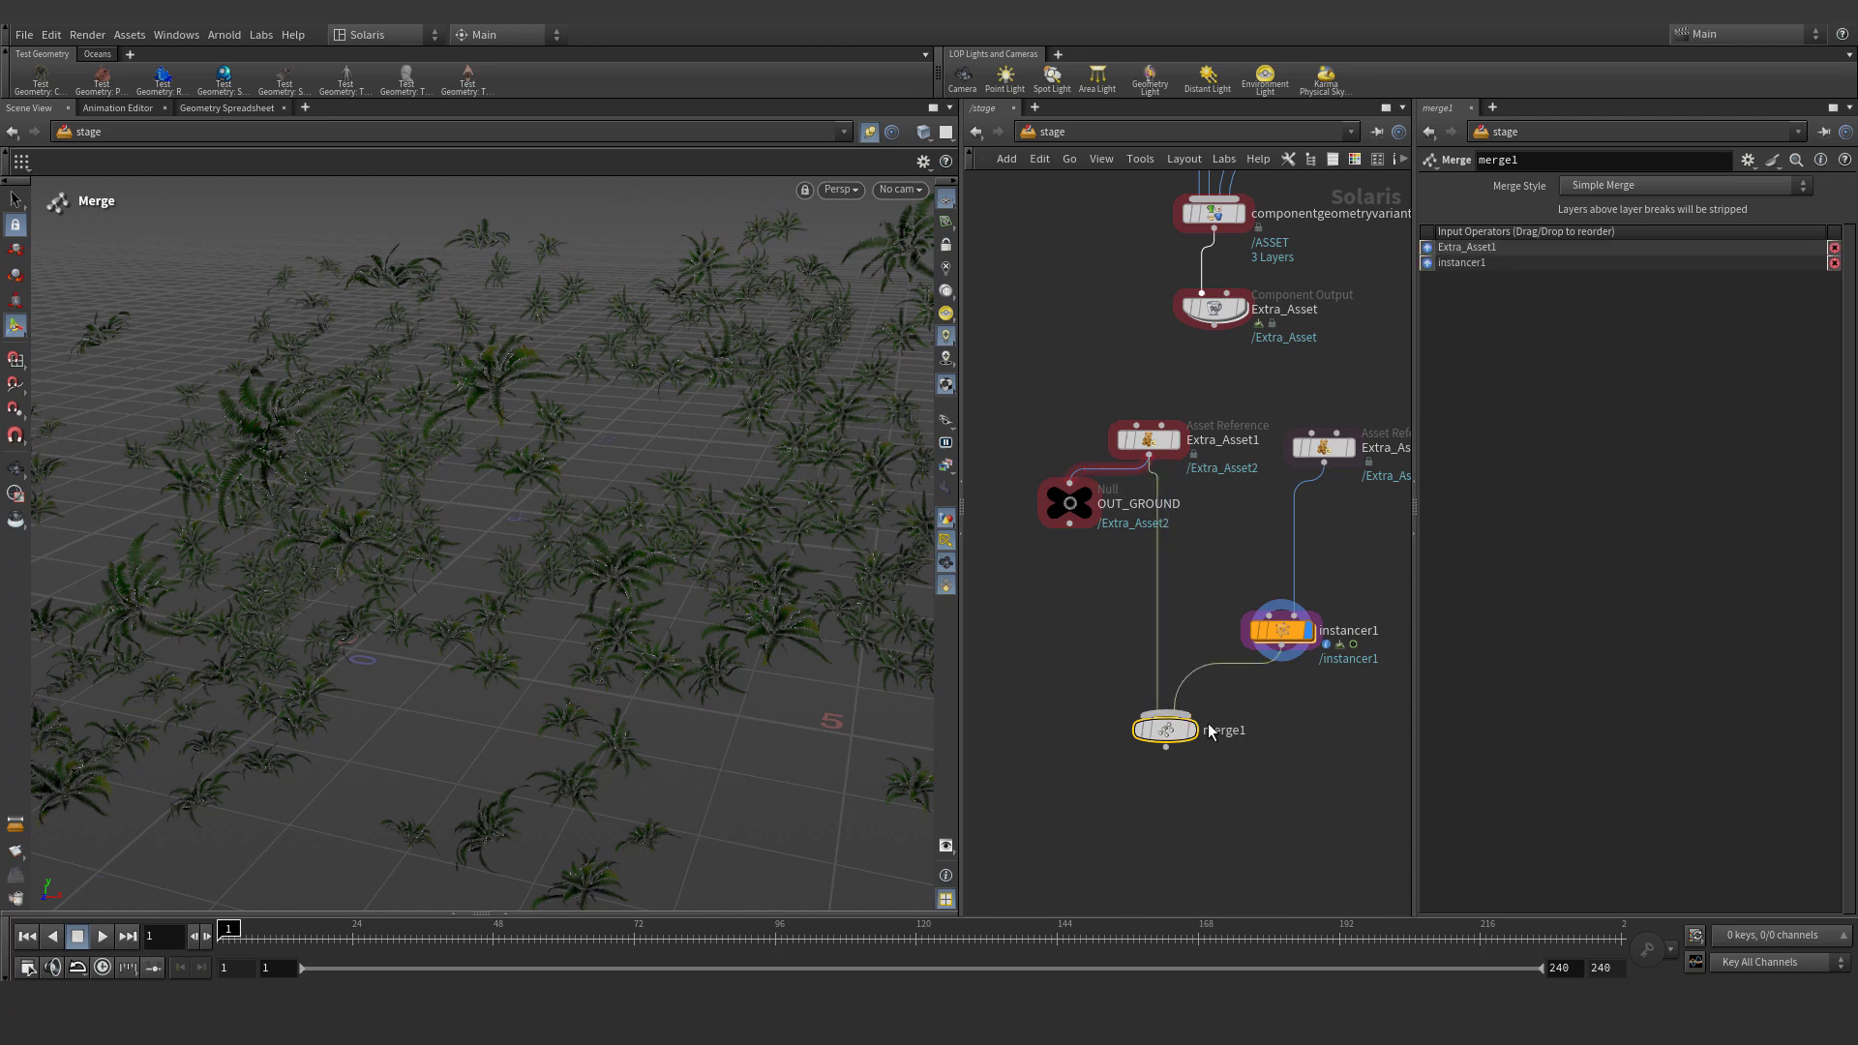
Display merge1's result and insert a second Merge node between instancer1 and merge1
left_click(1193, 730)
scroll(1214, 706, "down", 4)
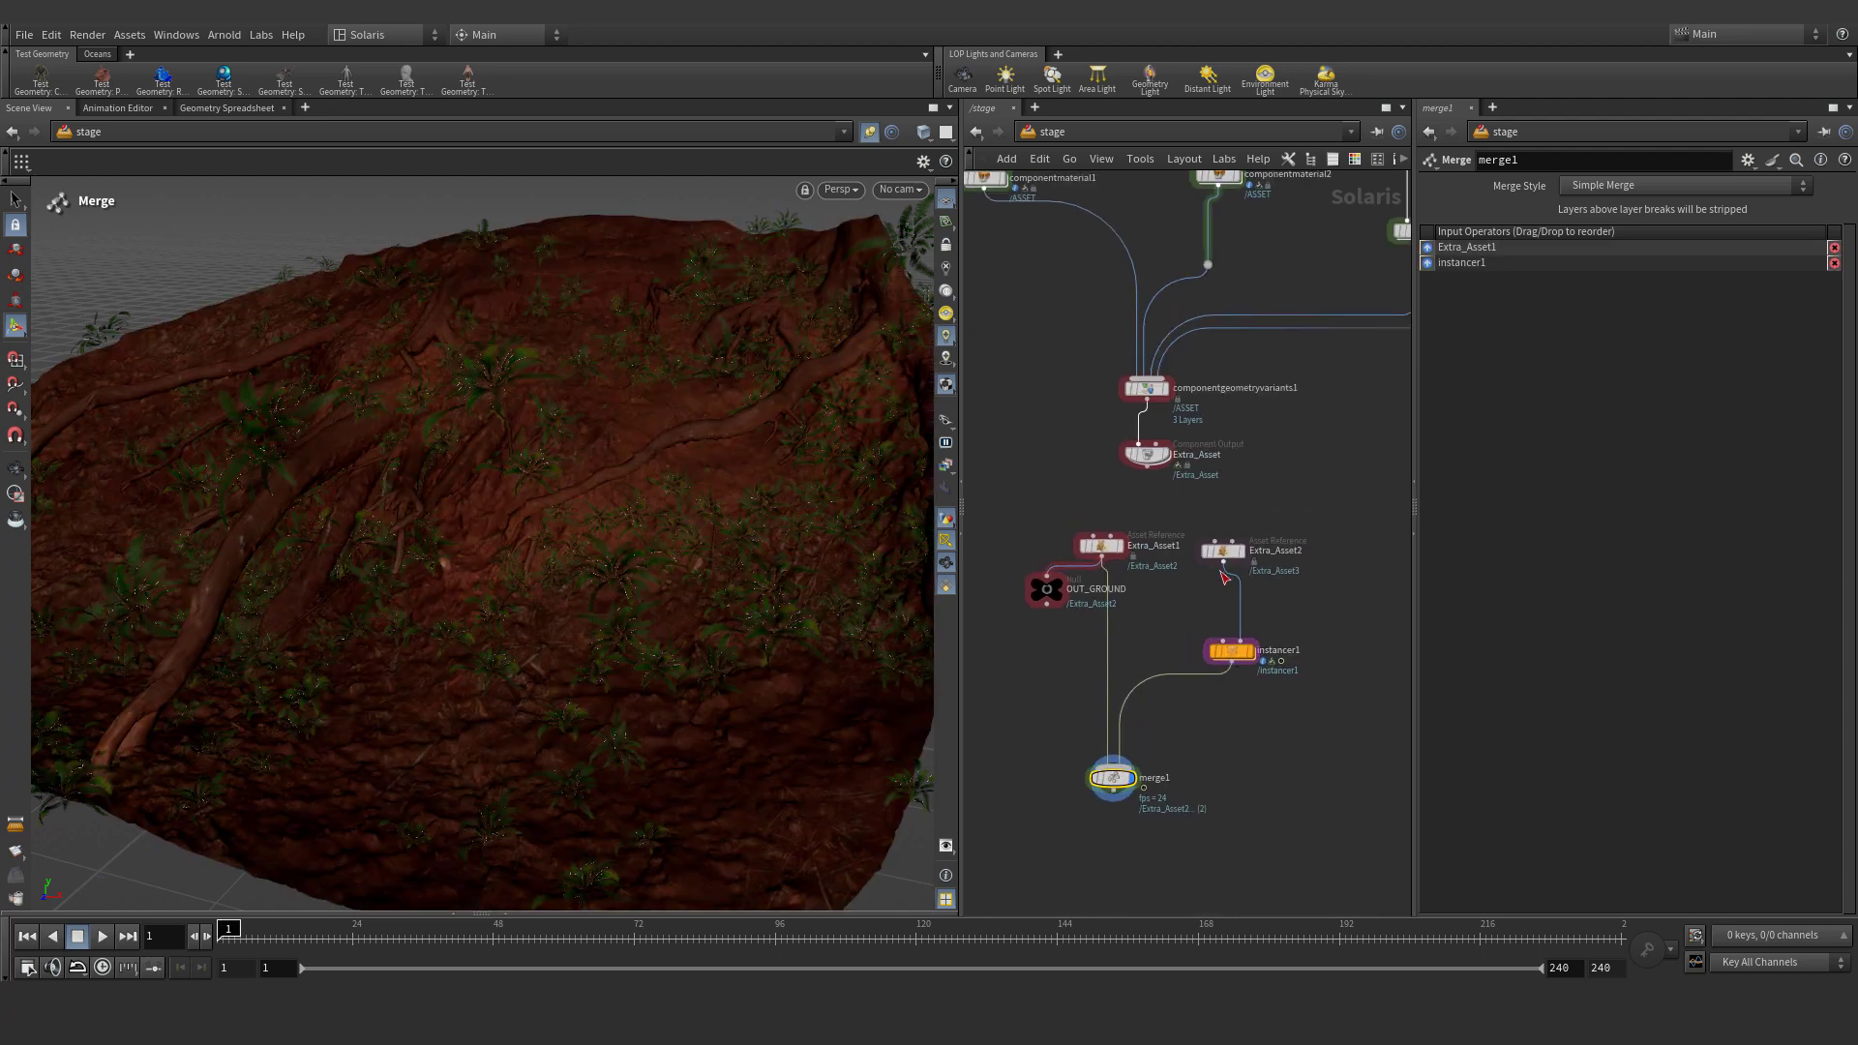
key("Tab")
type("merge")
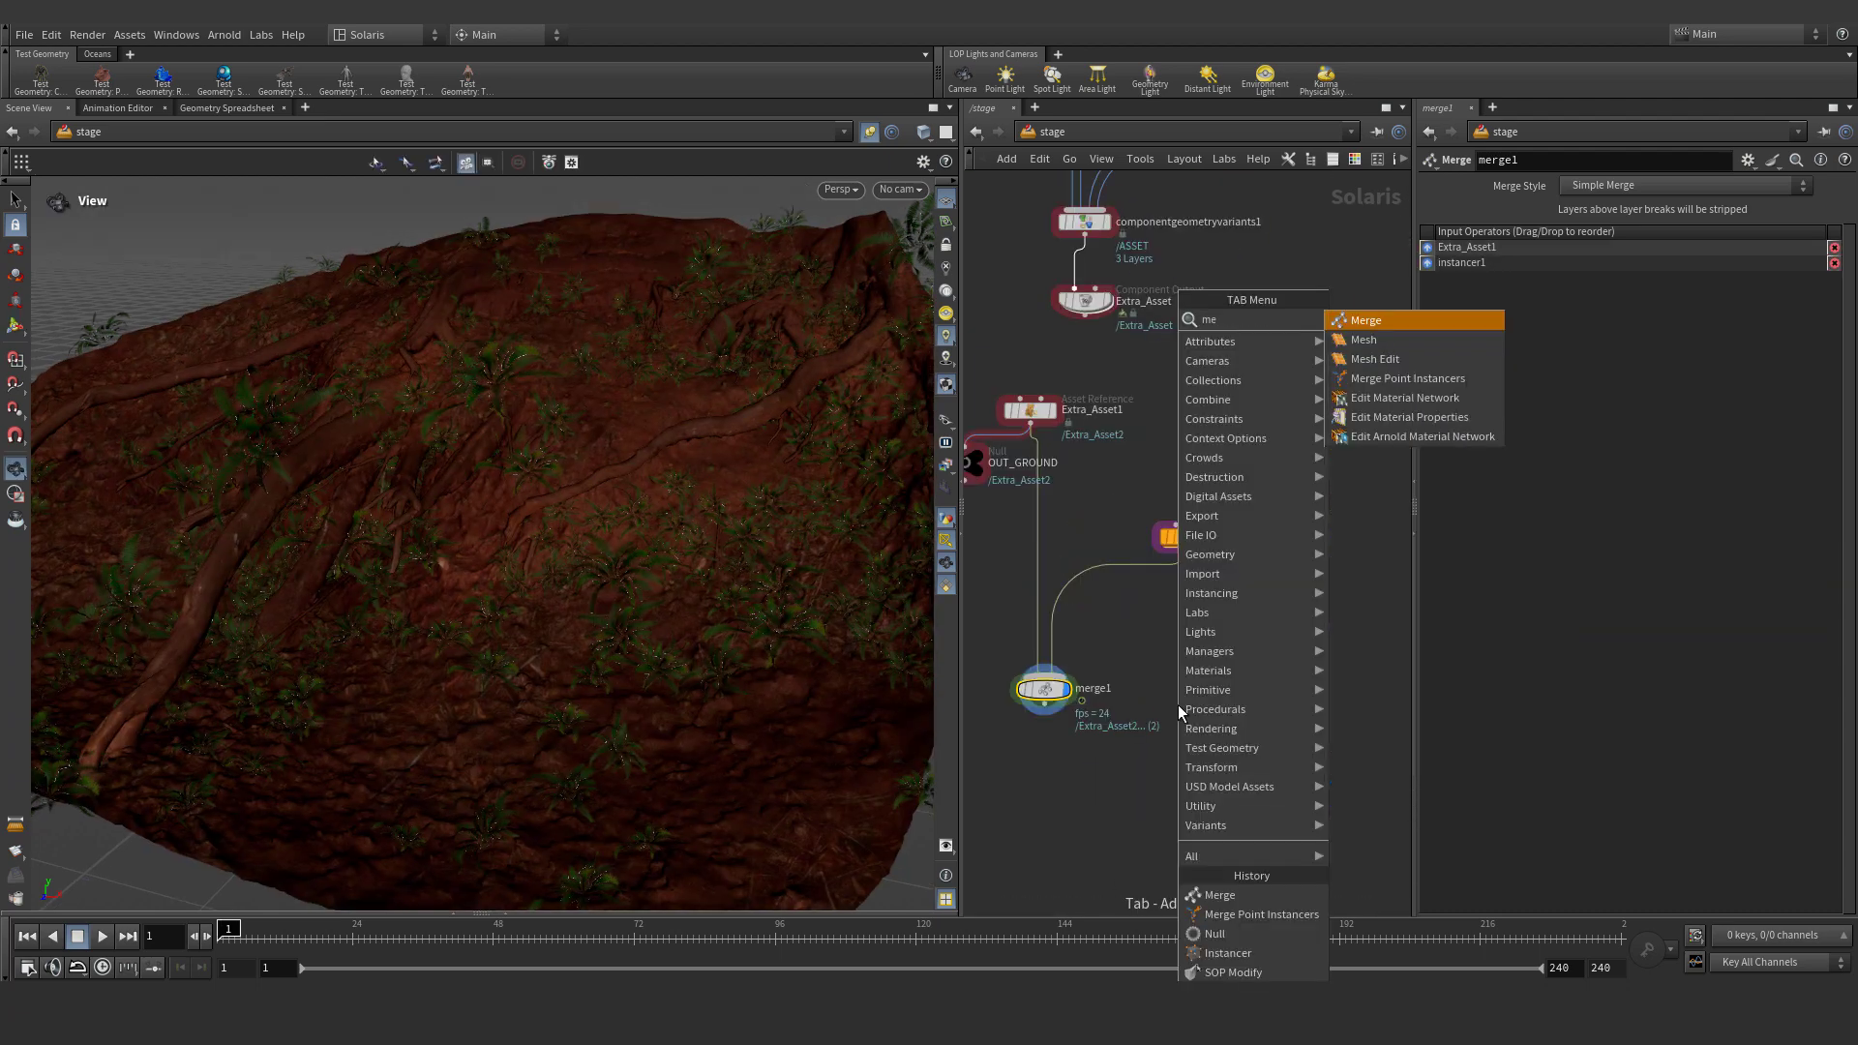
key("Return")
left_click(1070, 582)
left_click_drag(1071, 592, 1242, 677)
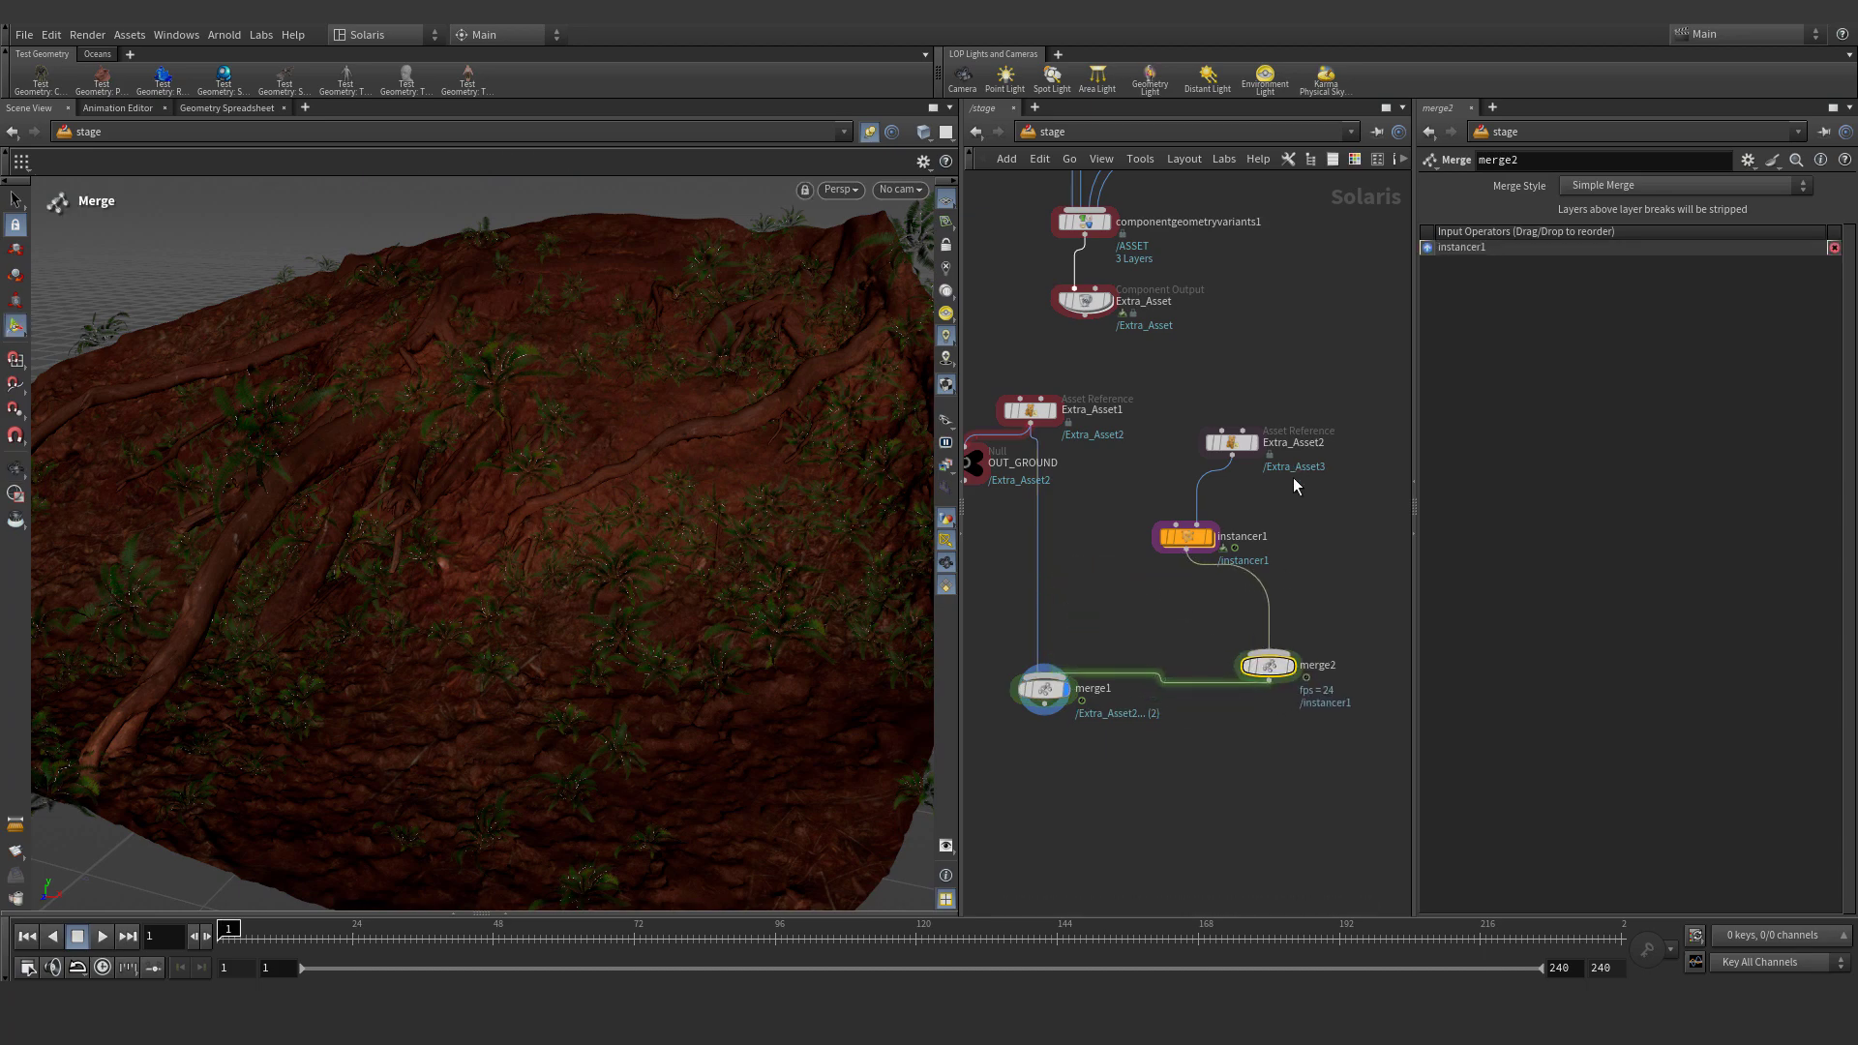
Duplicate Extra_Asset2 beside it, display the copy, and set its destination primitive to /Extra_Asset4 and its variant to wooden_stool
middle_click_drag(1293, 479, 1286, 515)
left_click_drag(1219, 479, 1222, 499)
middle_click_drag(1224, 563, 1136, 569)
left_click_drag(1143, 517, 1285, 532, "alt")
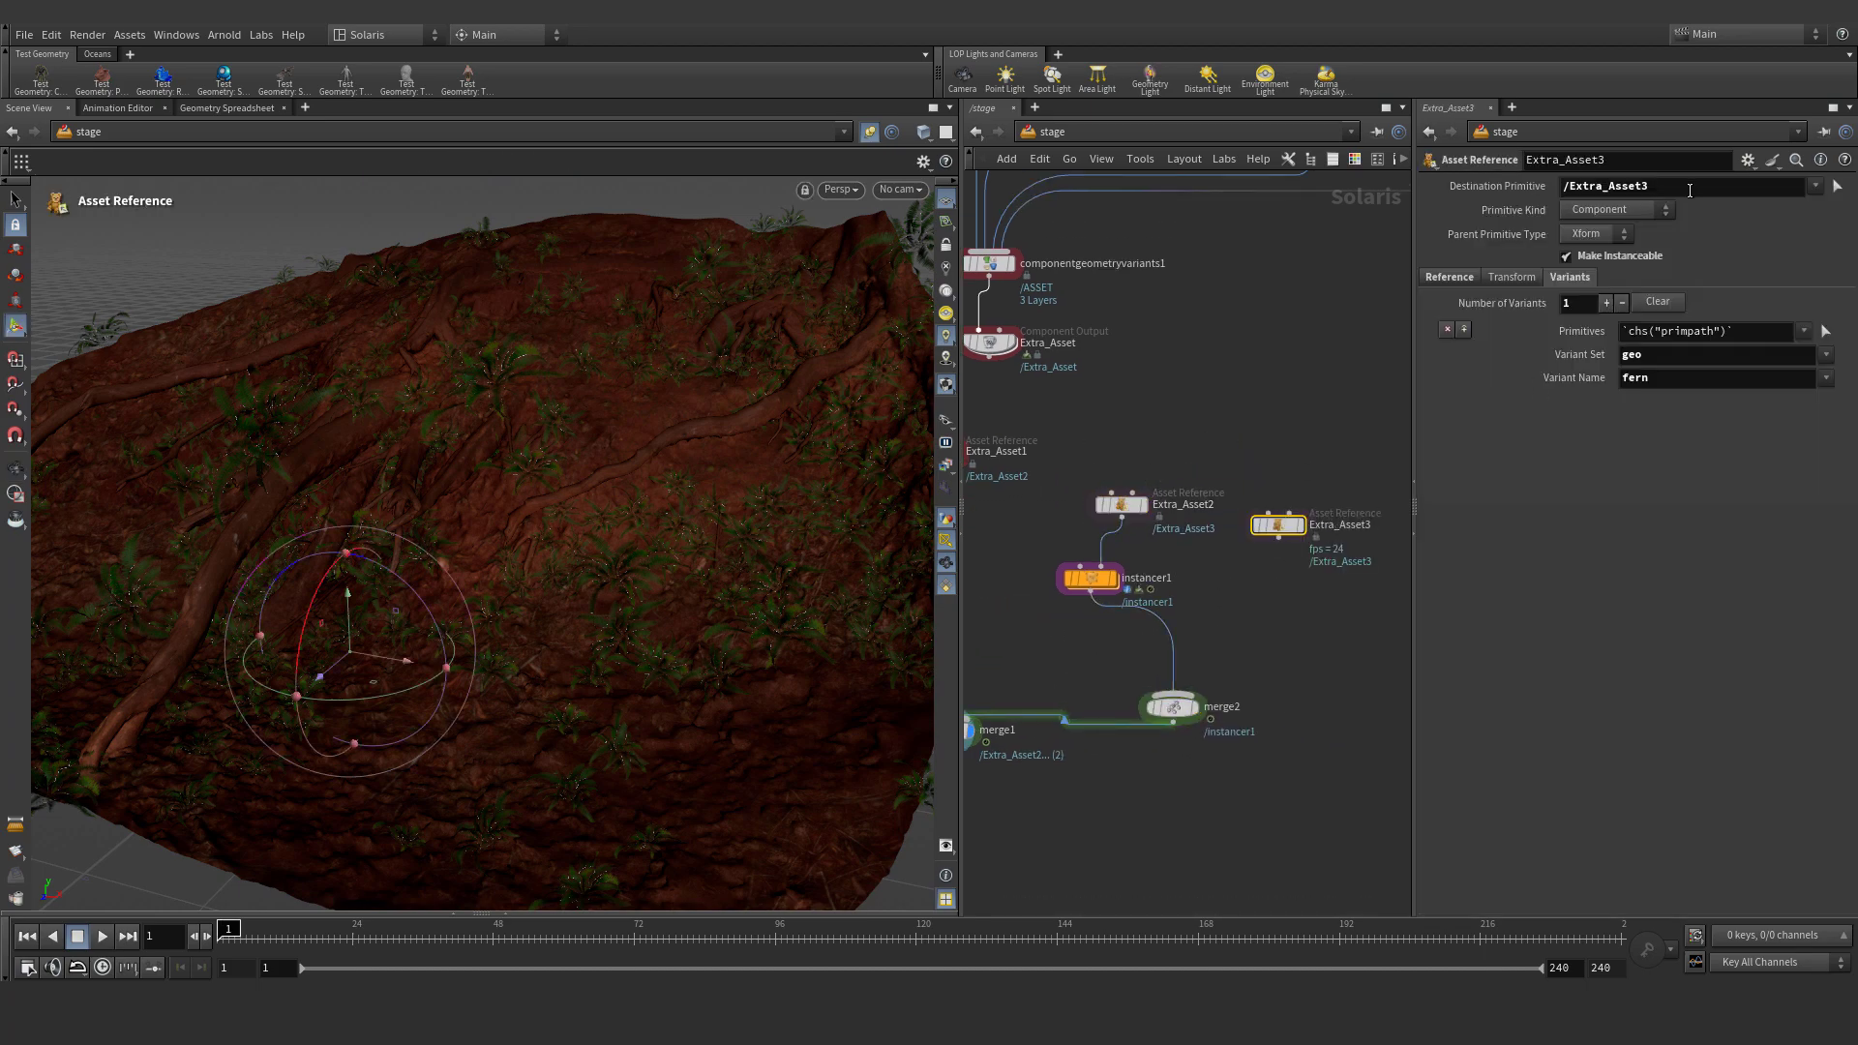
left_click(1298, 525)
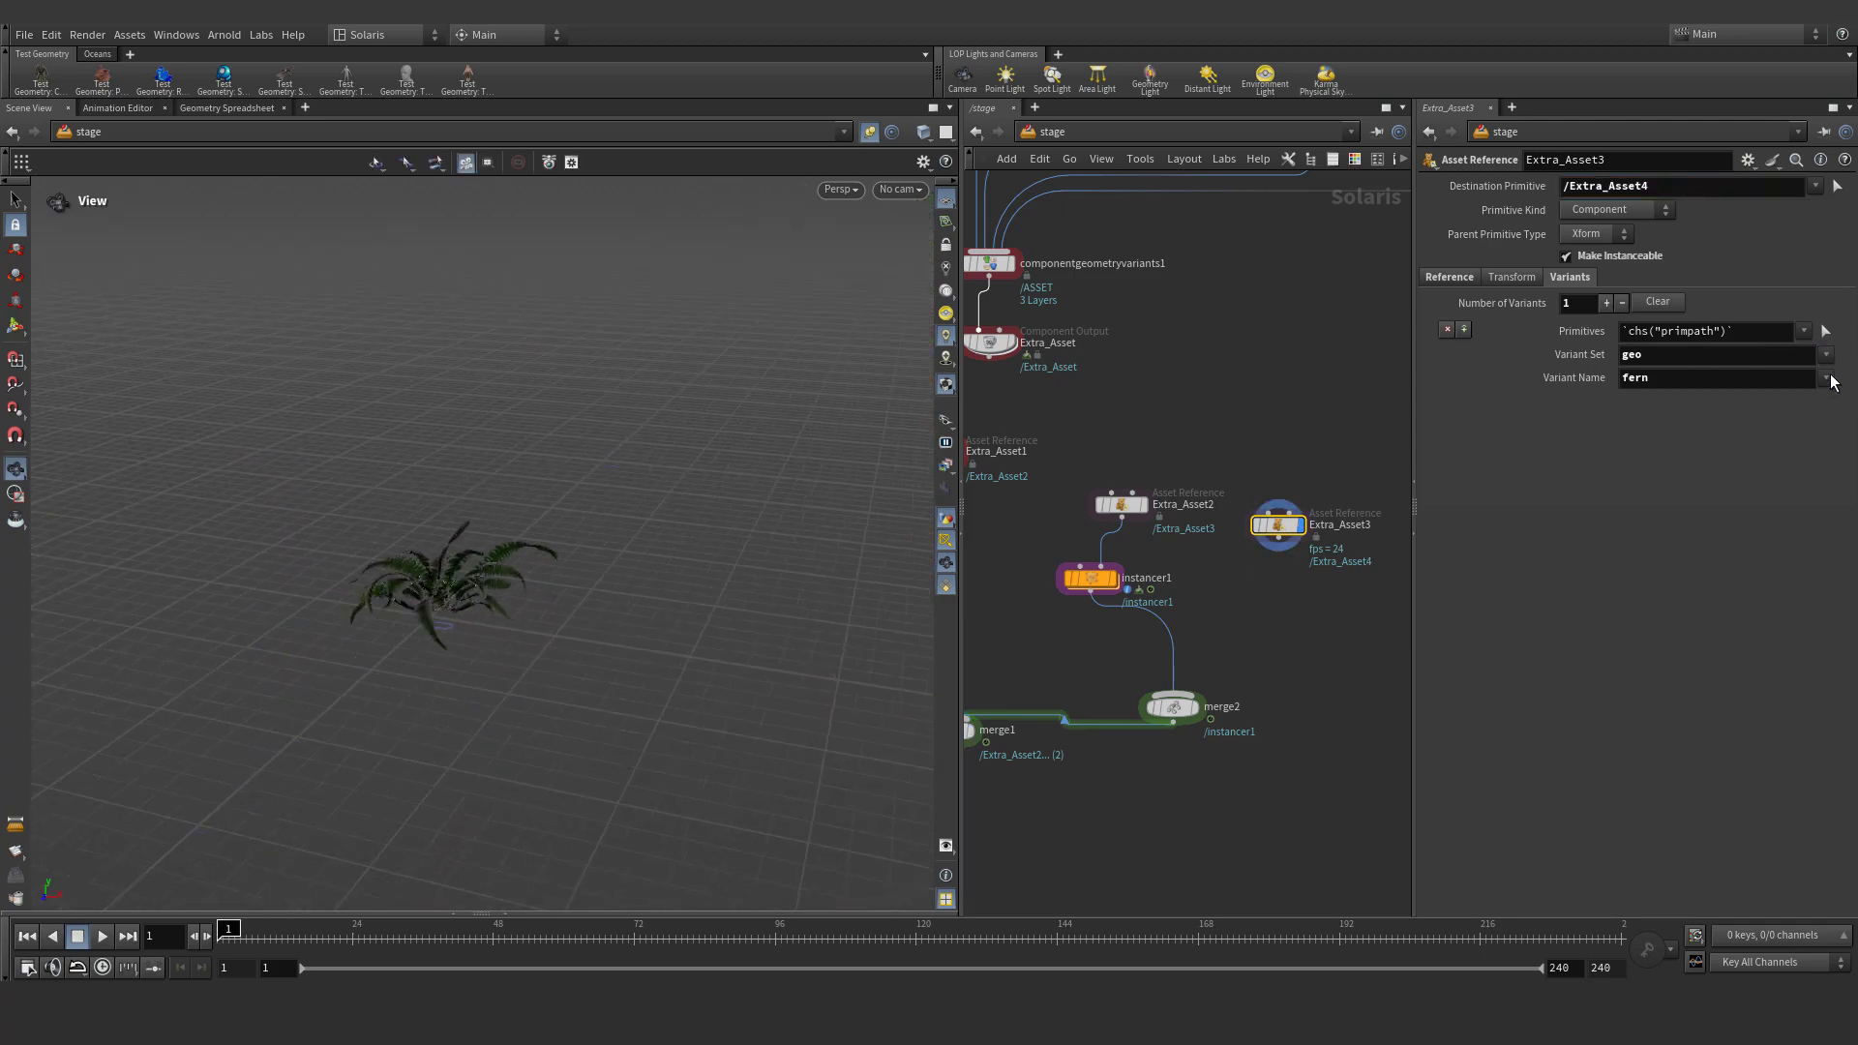
left_click(1814, 444)
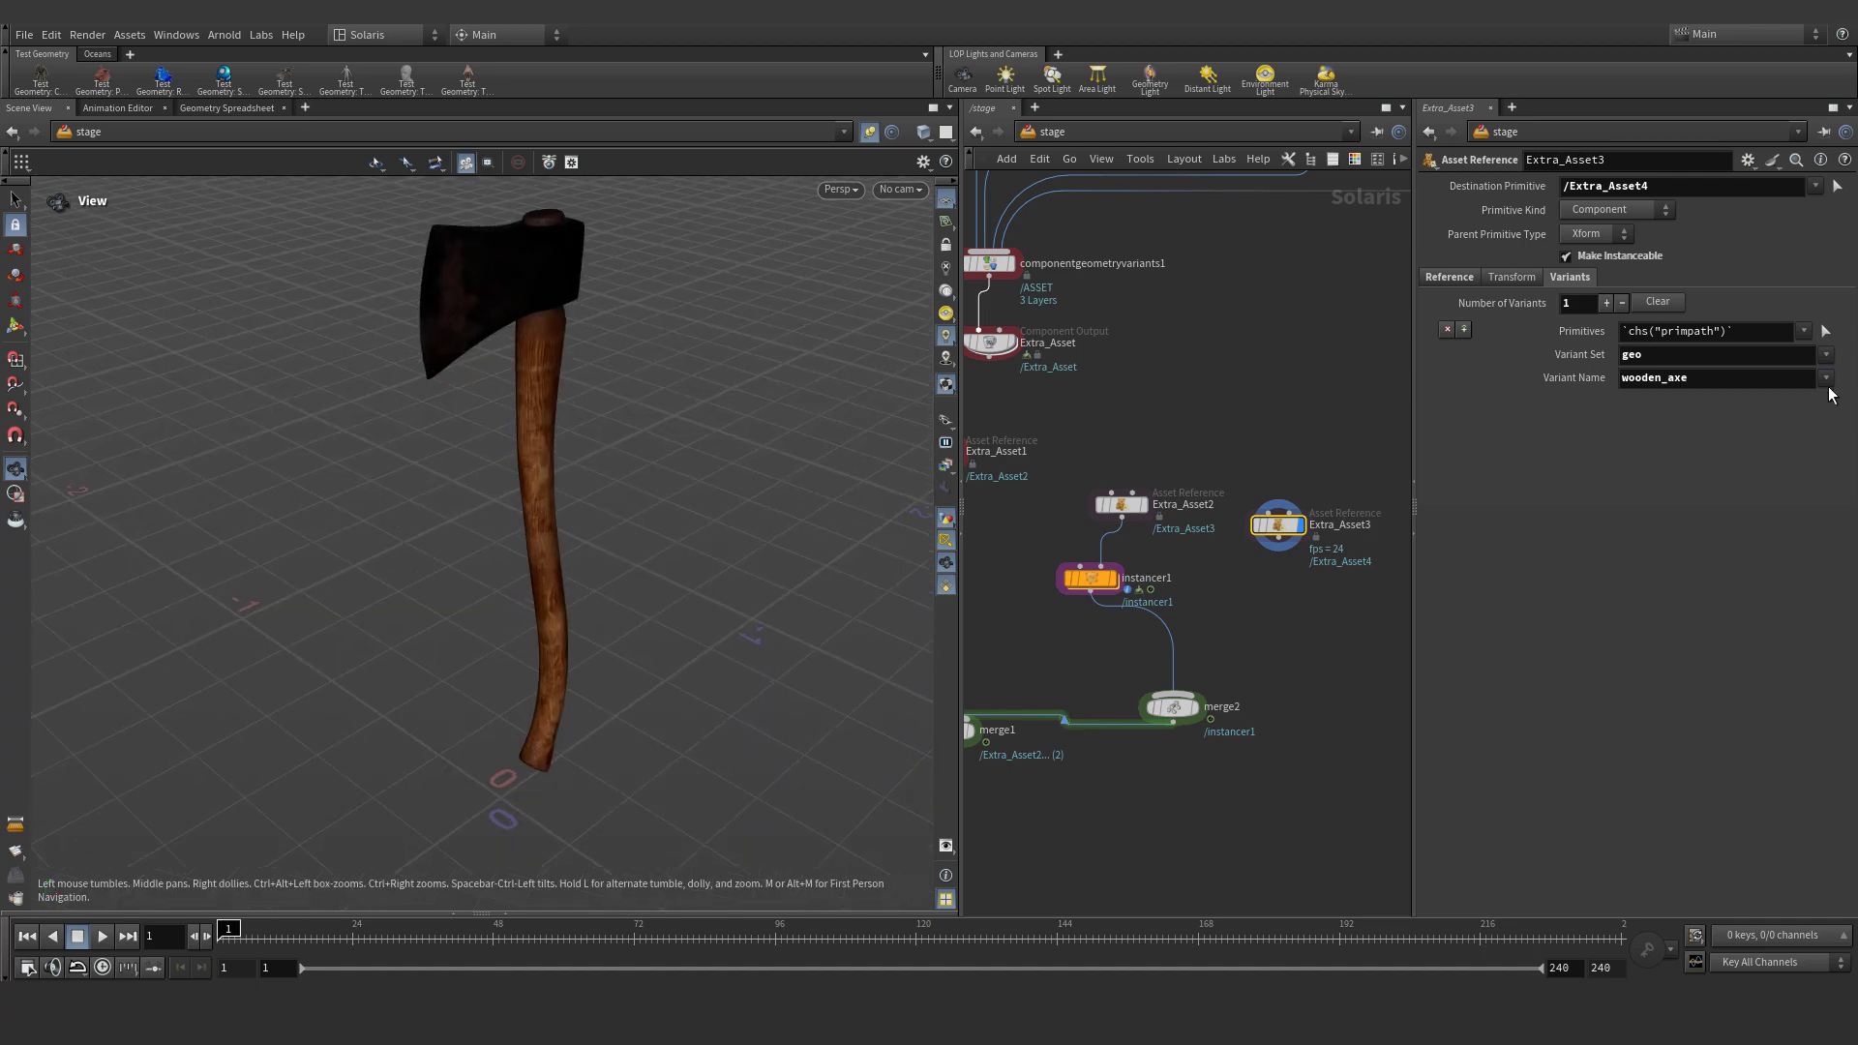
left_click(1788, 466)
scroll(771, 630, "up", 5)
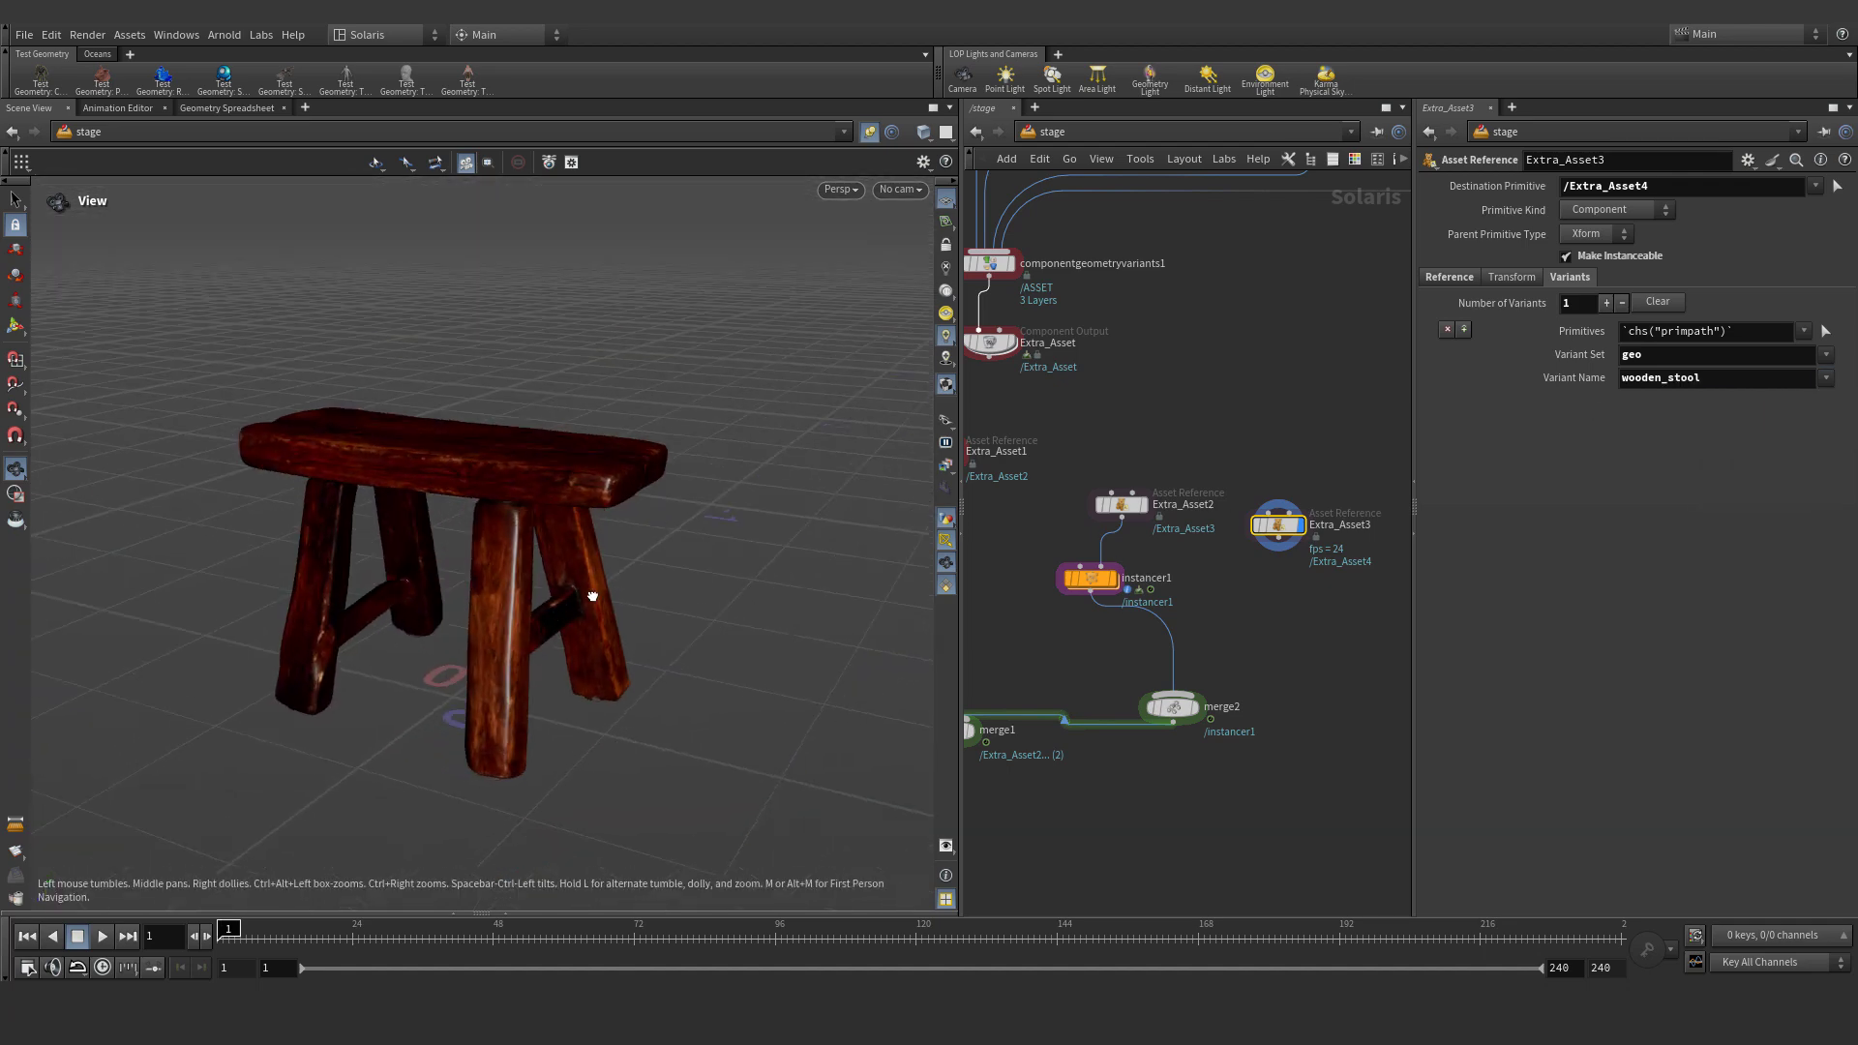
Add a Transform node below Extra_Asset3 and connect it to merge2
scroll(1273, 575, "up", 2)
key("Tab")
type("tra")
key("Down")
key("Return")
key("Return")
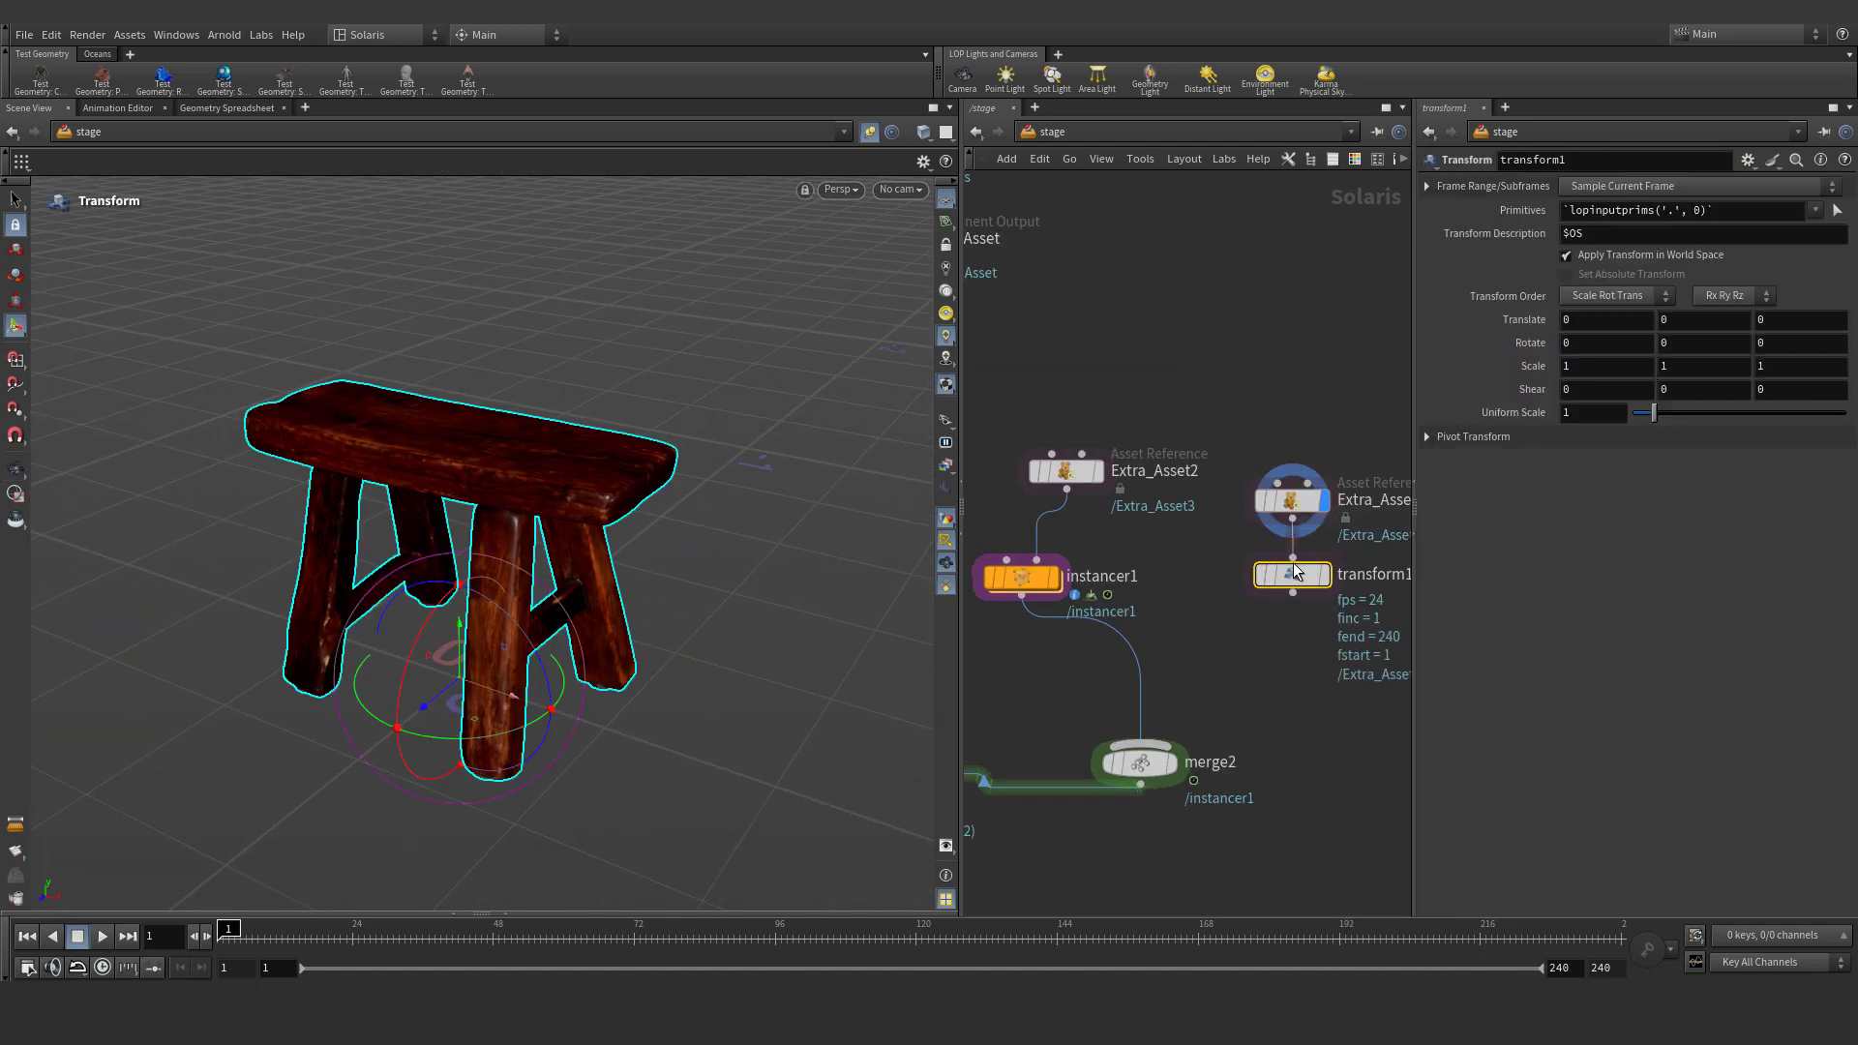
left_click(1323, 573)
left_click(1293, 593)
left_click(1148, 746)
Display merge1 and place the stool on the ground with transform1, scaled to about 2.2 and moved to about 1.31, 0.19, 1.5
scroll(1246, 763, "down", 2)
scroll(1241, 771, "down", 1)
middle_click_drag(1241, 772, 1314, 679)
left_click(1089, 692)
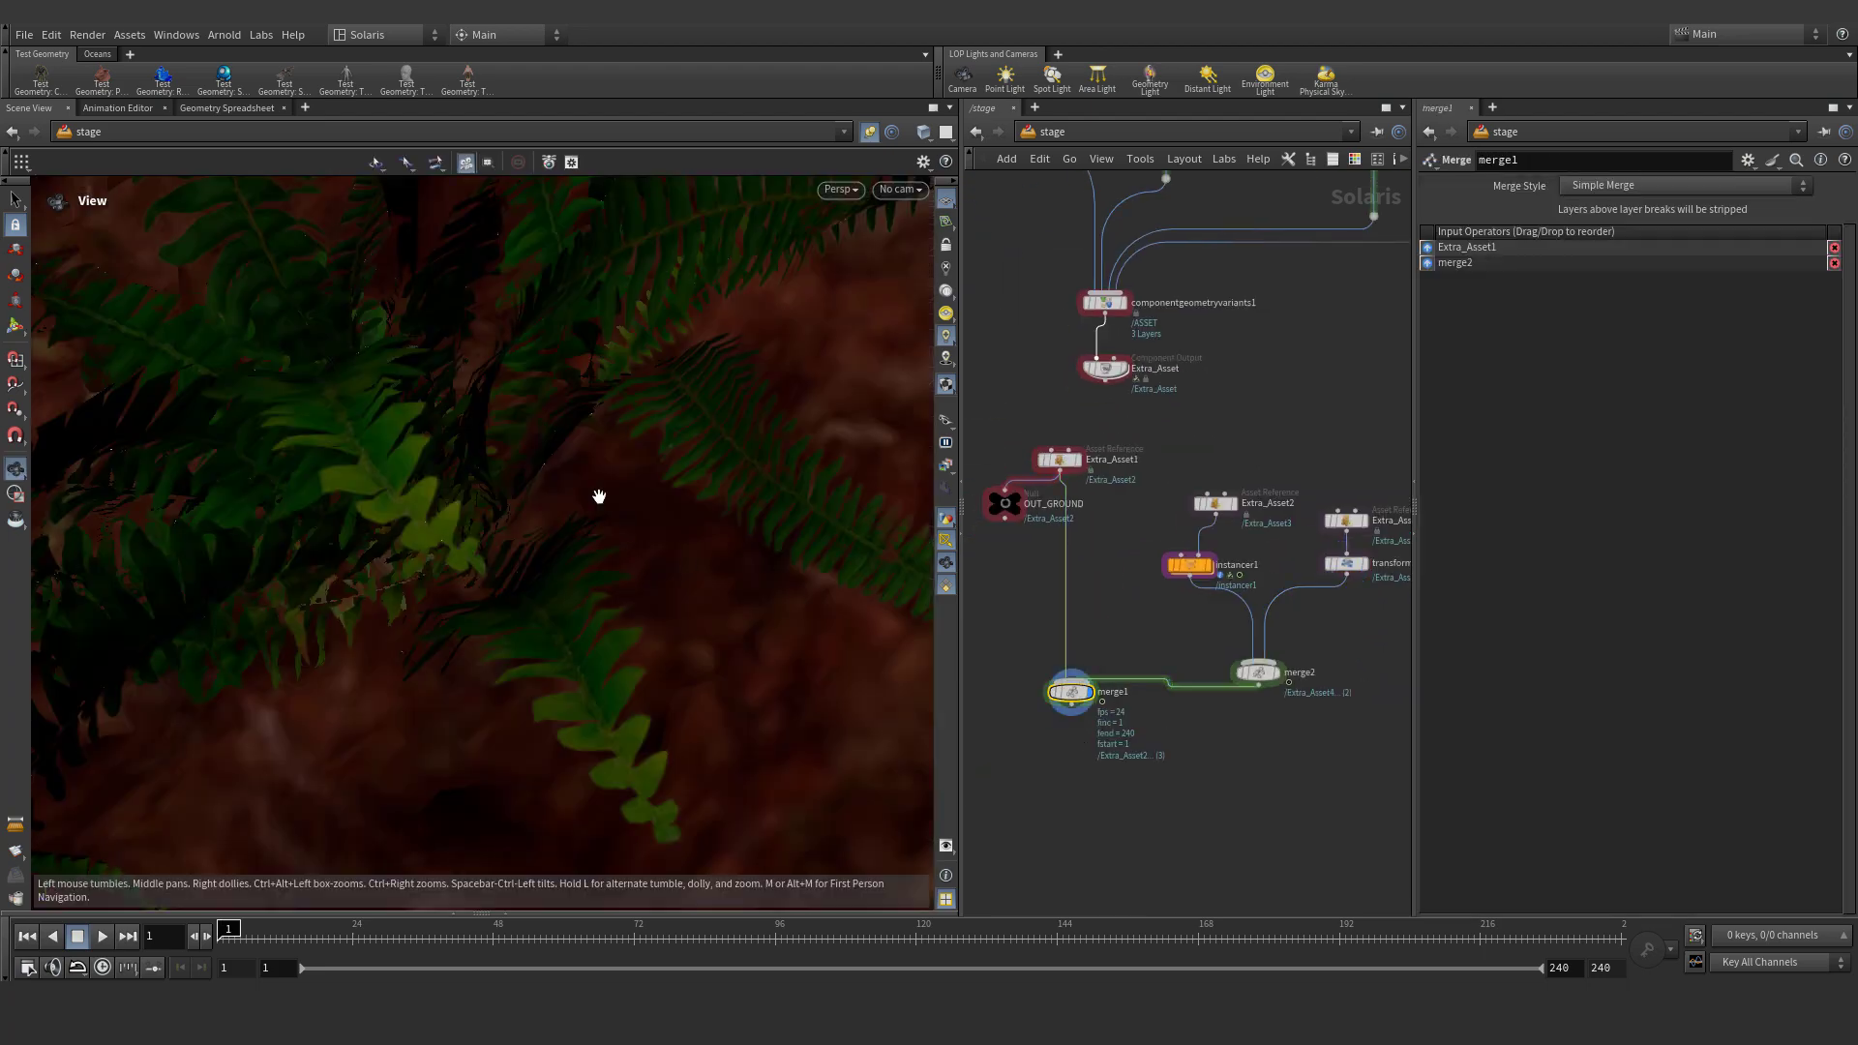
scroll(598, 498, "down", 8)
left_click(1354, 571)
key("Return")
left_click_drag(585, 552, 578, 582, "alt")
left_click_drag(567, 485, 561, 433)
left_click_drag(558, 495, 803, 573)
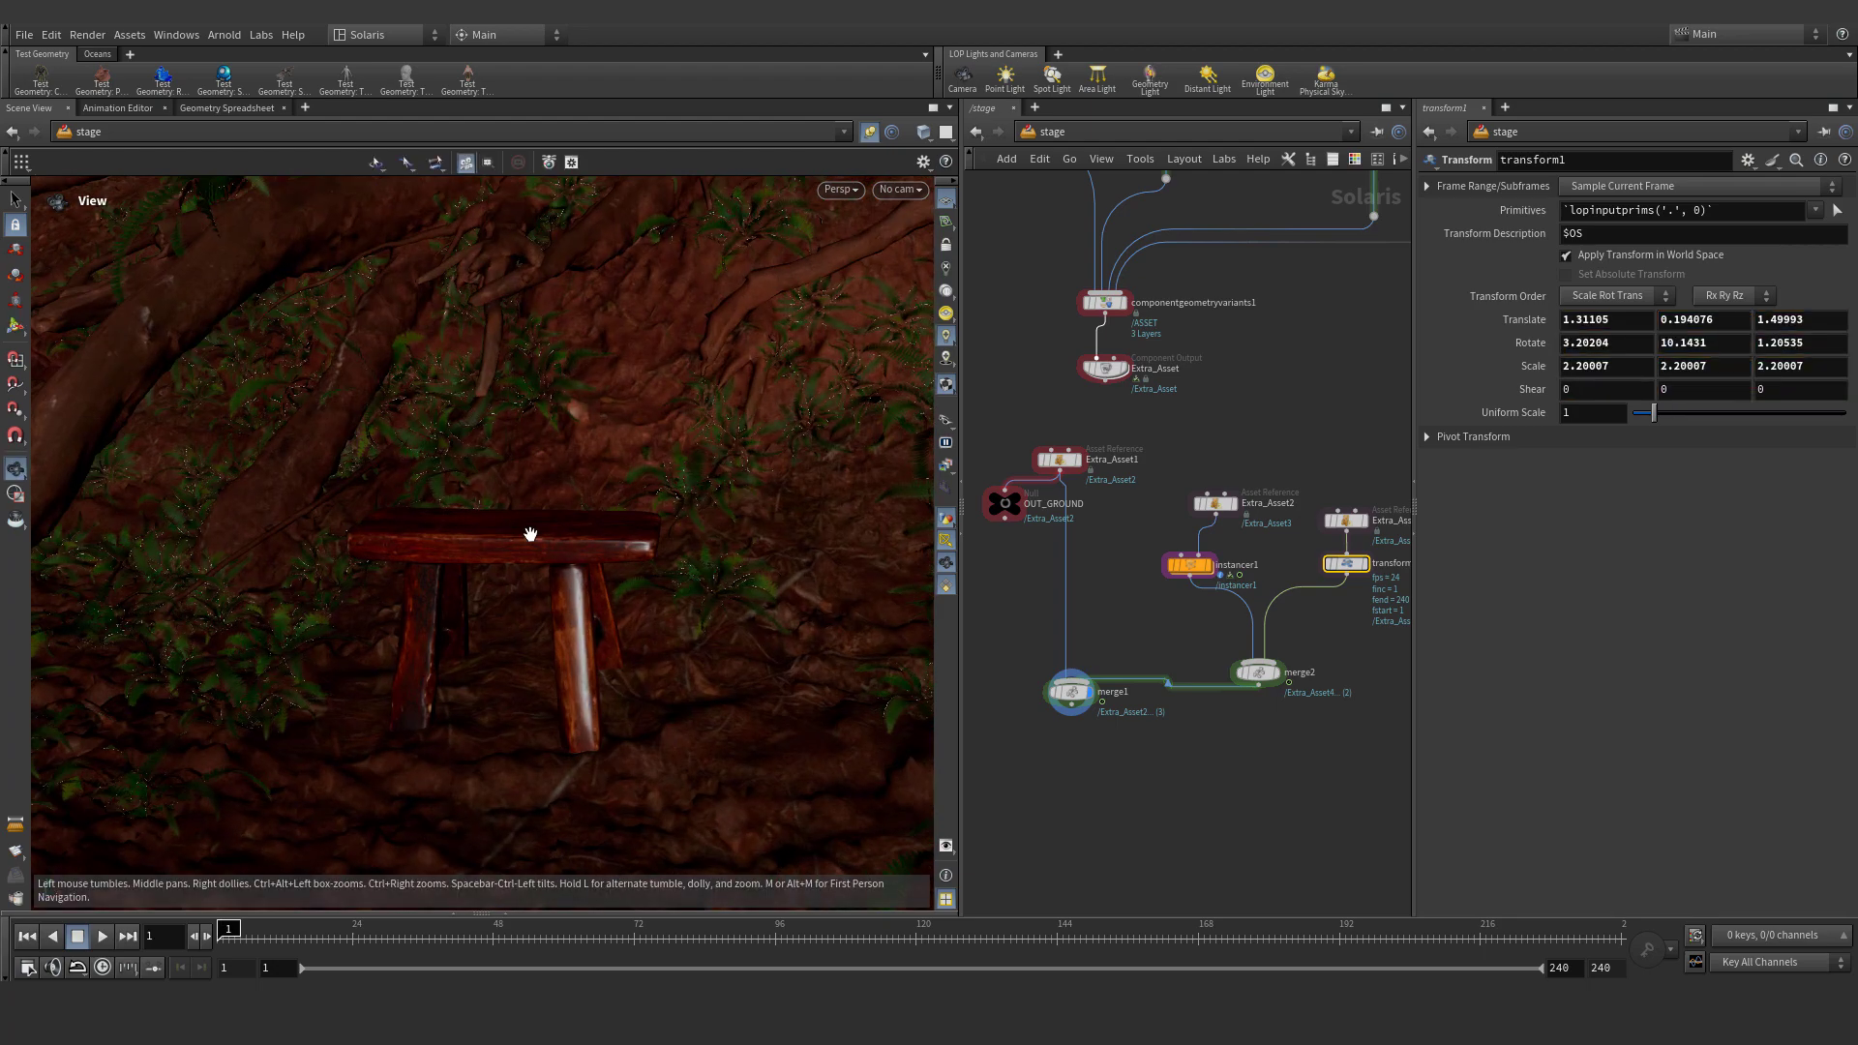
Duplicate Extra_Asset3, display the copy, and set its destination primitive to /Extra_Asset5 and its variant to wooden_axe
middle_click_drag(1355, 542, 1183, 624)
left_click_drag(1210, 576, 1157, 685)
left_click(1157, 685)
scroll(1200, 608, "up", 1)
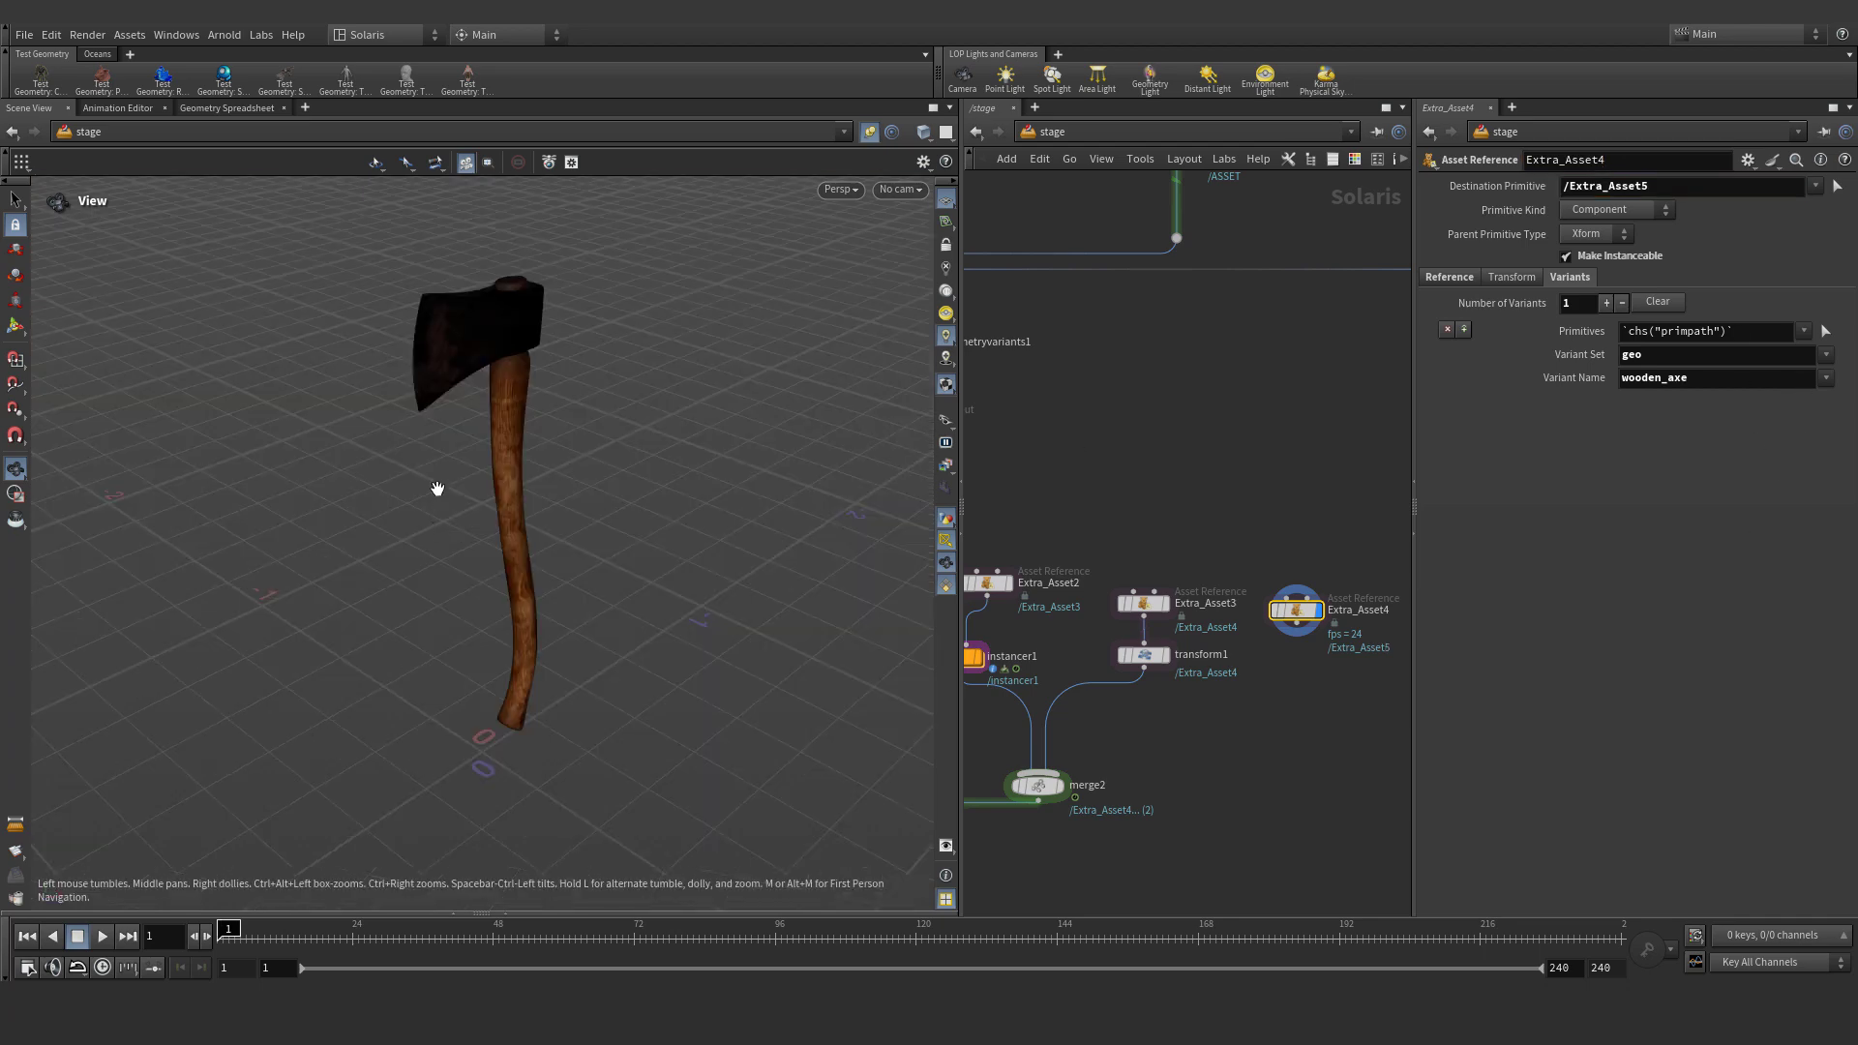
Add a Transform node below Extra_Asset4 and connect it to merge2
key("Tab")
type("transform")
key("Return")
left_click(1296, 660)
left_click(1296, 674)
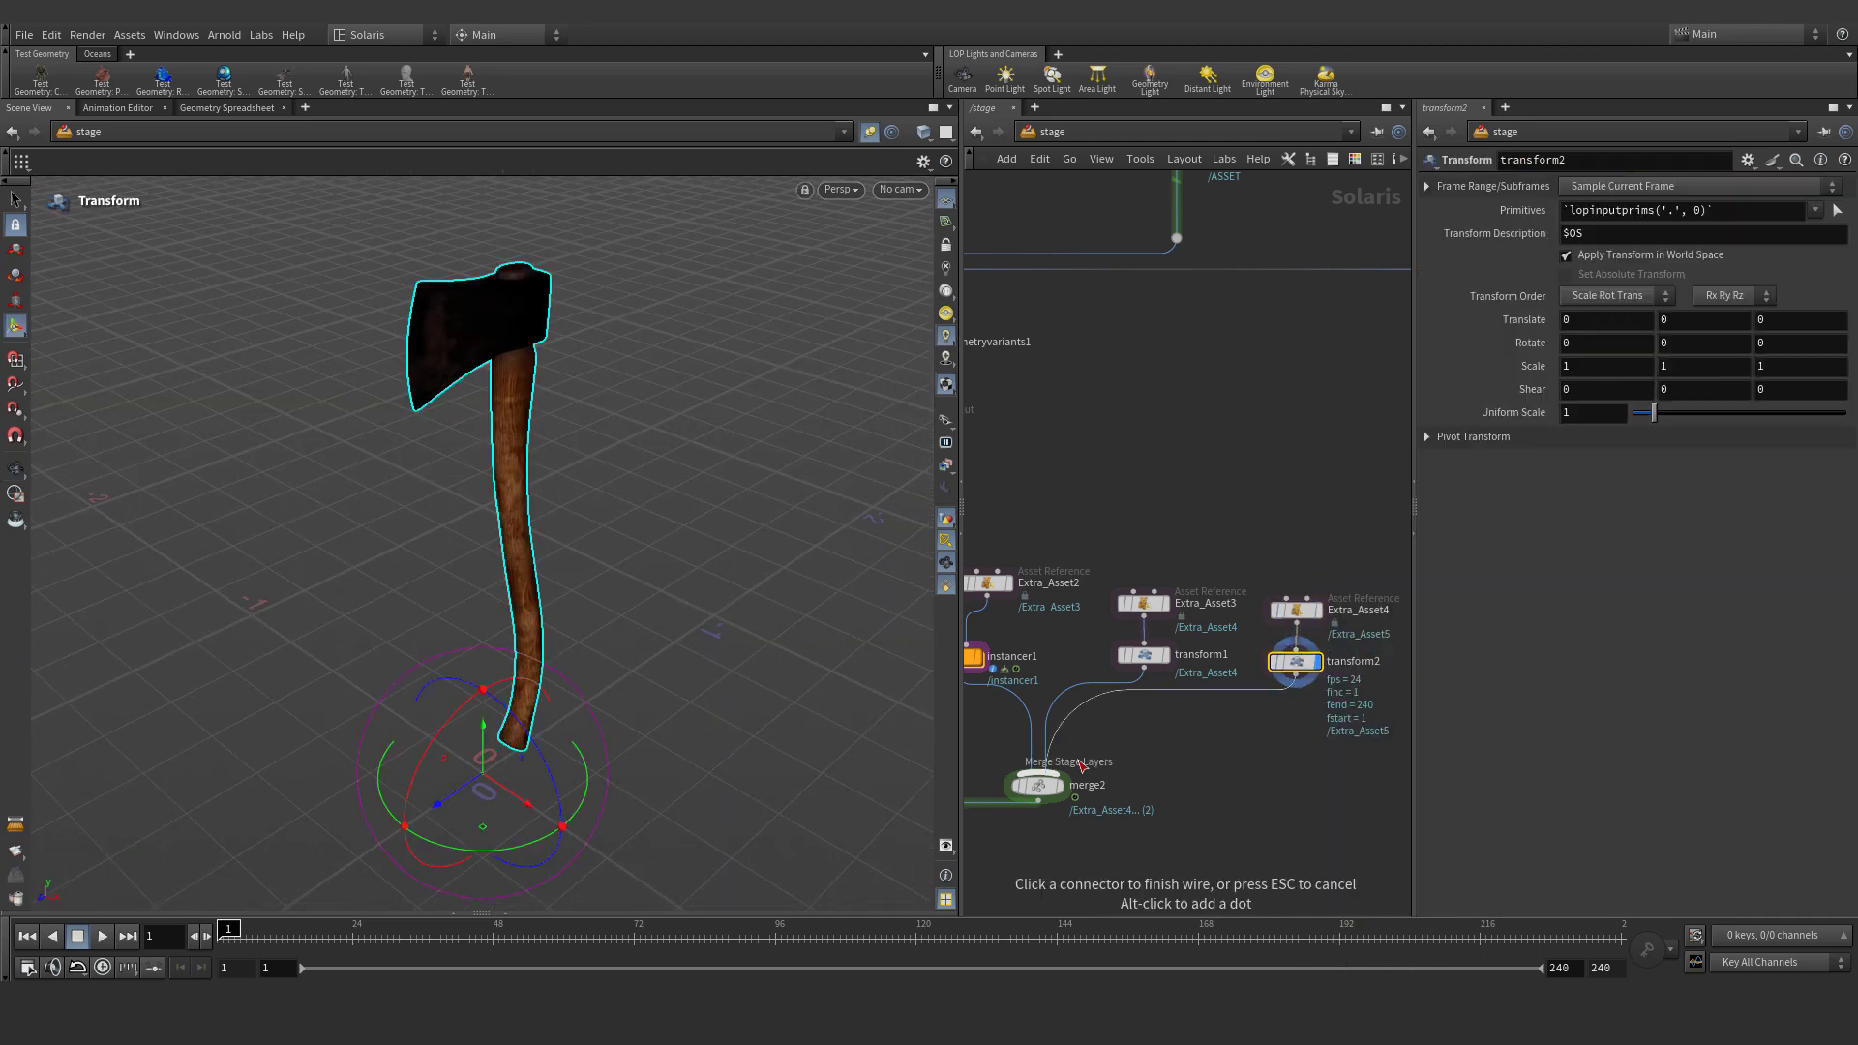
left_click(1045, 774)
Display merge1 and lean the axe against the stool with transform2, moved to about 1.21, 0.12, 2.36 and rotated about 80, 127, 80 degrees
scroll(1112, 827, "down", 2)
middle_click_drag(1117, 832, 1355, 682)
left_click(1155, 664)
left_click_drag(1140, 665, 1131, 825)
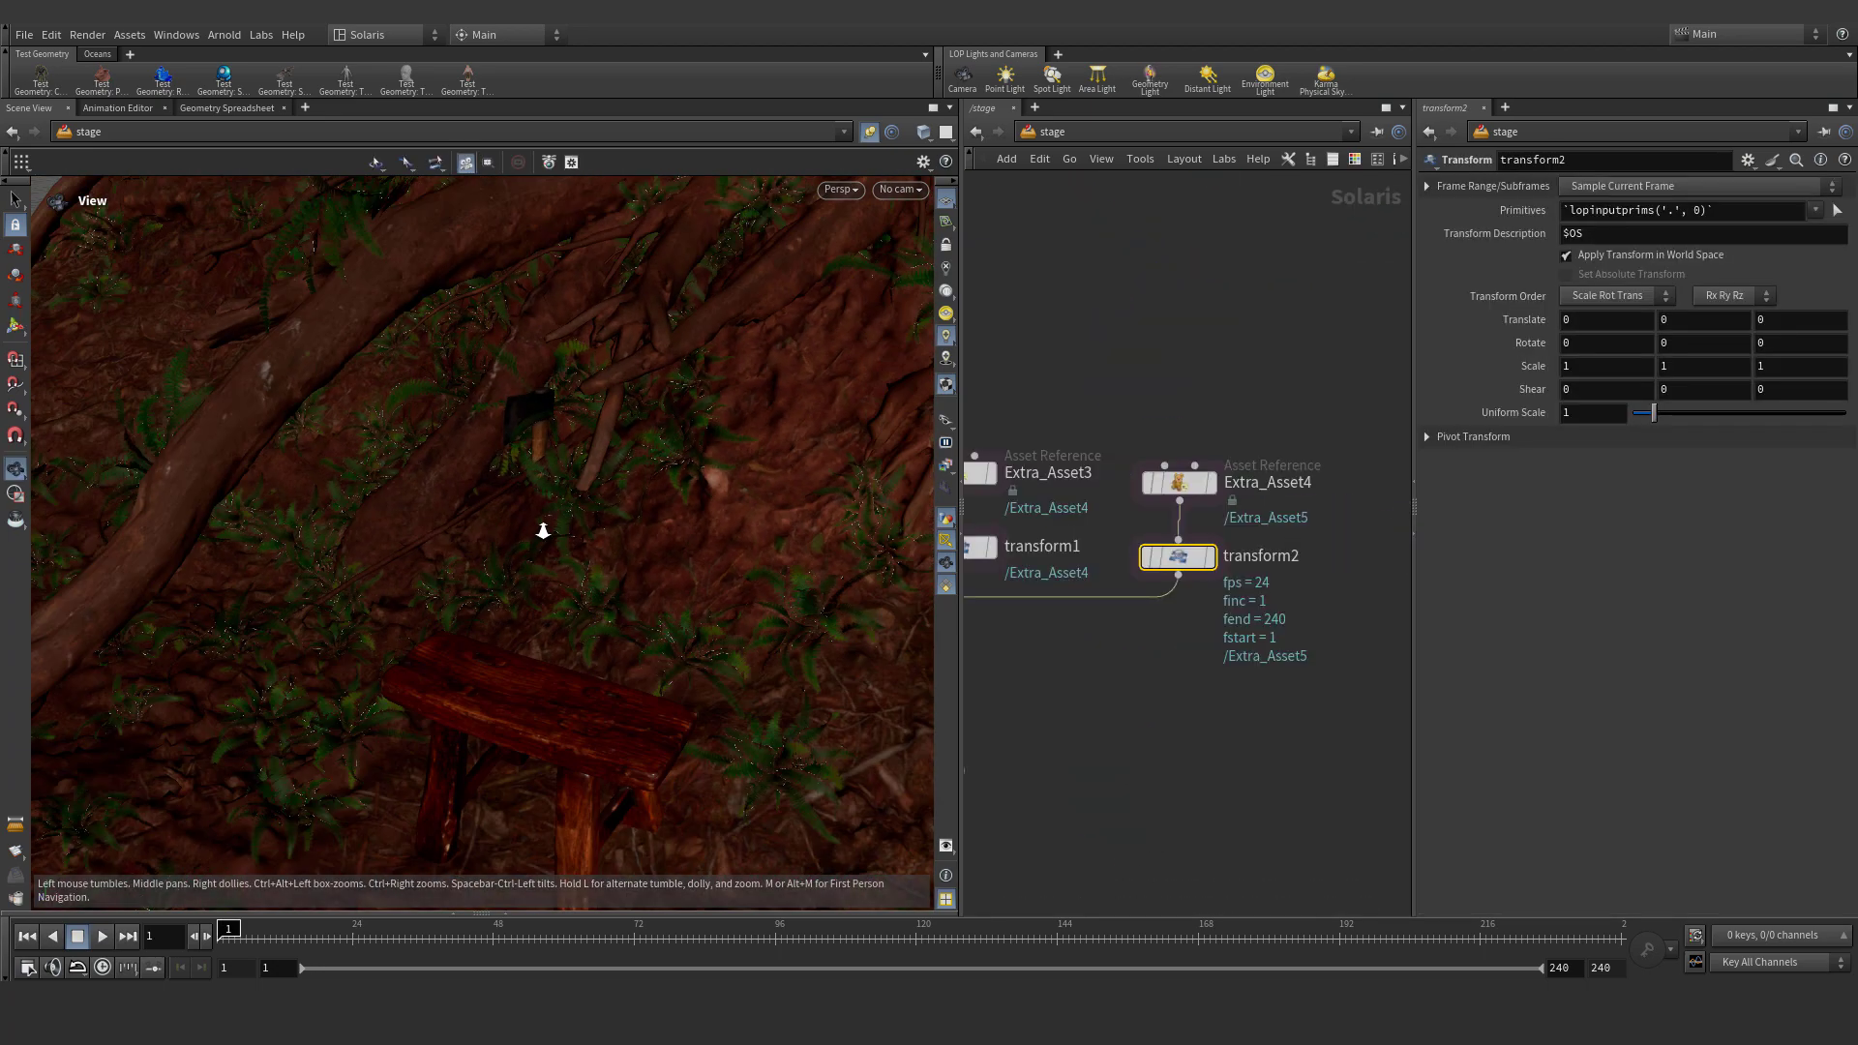
left_click_drag(539, 527, 348, 679)
left_click_drag(617, 658, 532, 741, "alt")
left_click_drag(532, 741, 610, 647, "alt")
left_click_drag(621, 656, 662, 655)
left_click_drag(620, 407, 460, 278, "alt")
right_click_drag(461, 278, 416, 387, "alt")
left_click_drag(206, 775, 197, 773)
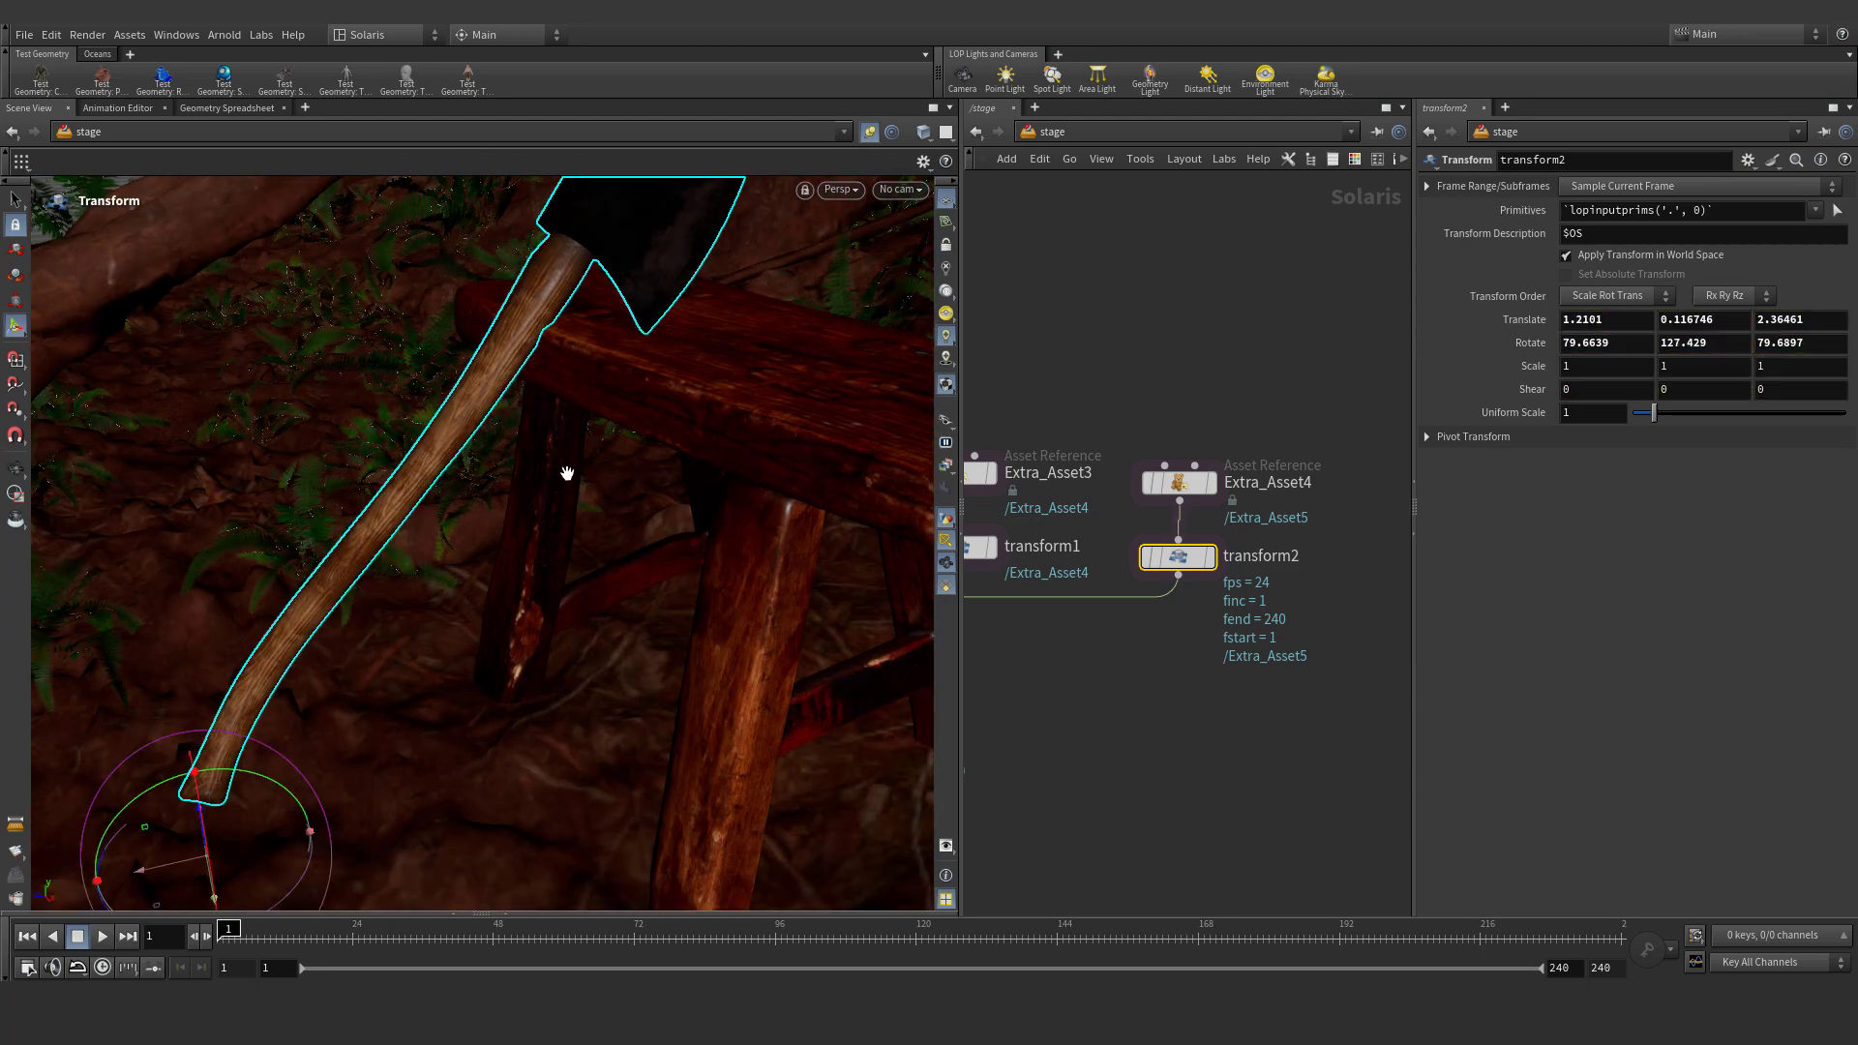
scroll(568, 484, "down", 6)
left_click_drag(568, 494, 448, 576, "alt")
Maximize the network editor and space out the merge and OUT_GROUND nodes below the component network
key("ctrl+b")
scroll(1091, 491, "down", 5)
left_click_drag(784, 746, 1189, 413)
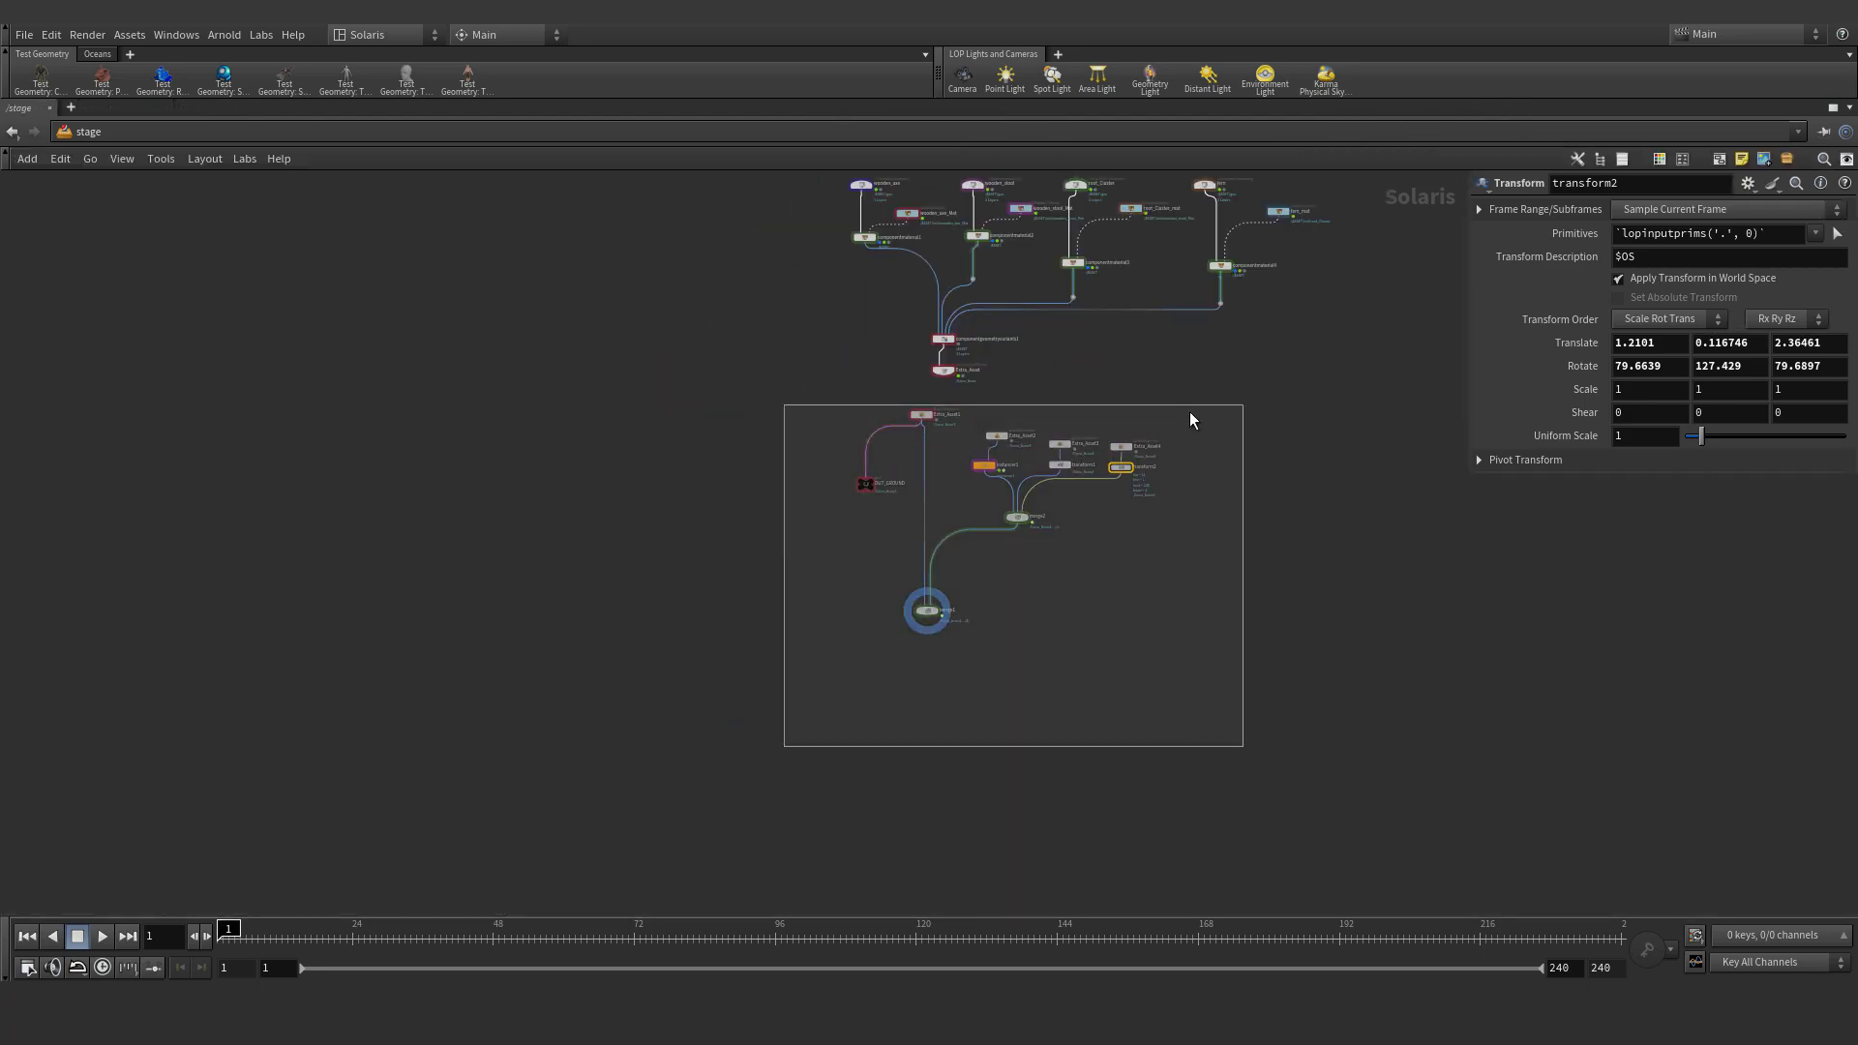
left_click(1120, 447)
scroll(968, 571, "up", 4)
scroll(1122, 639, "up", 2)
Insert a Null node between merge2 and merge1, color it green, name it GEO, and restore the pane layout
key("Tab")
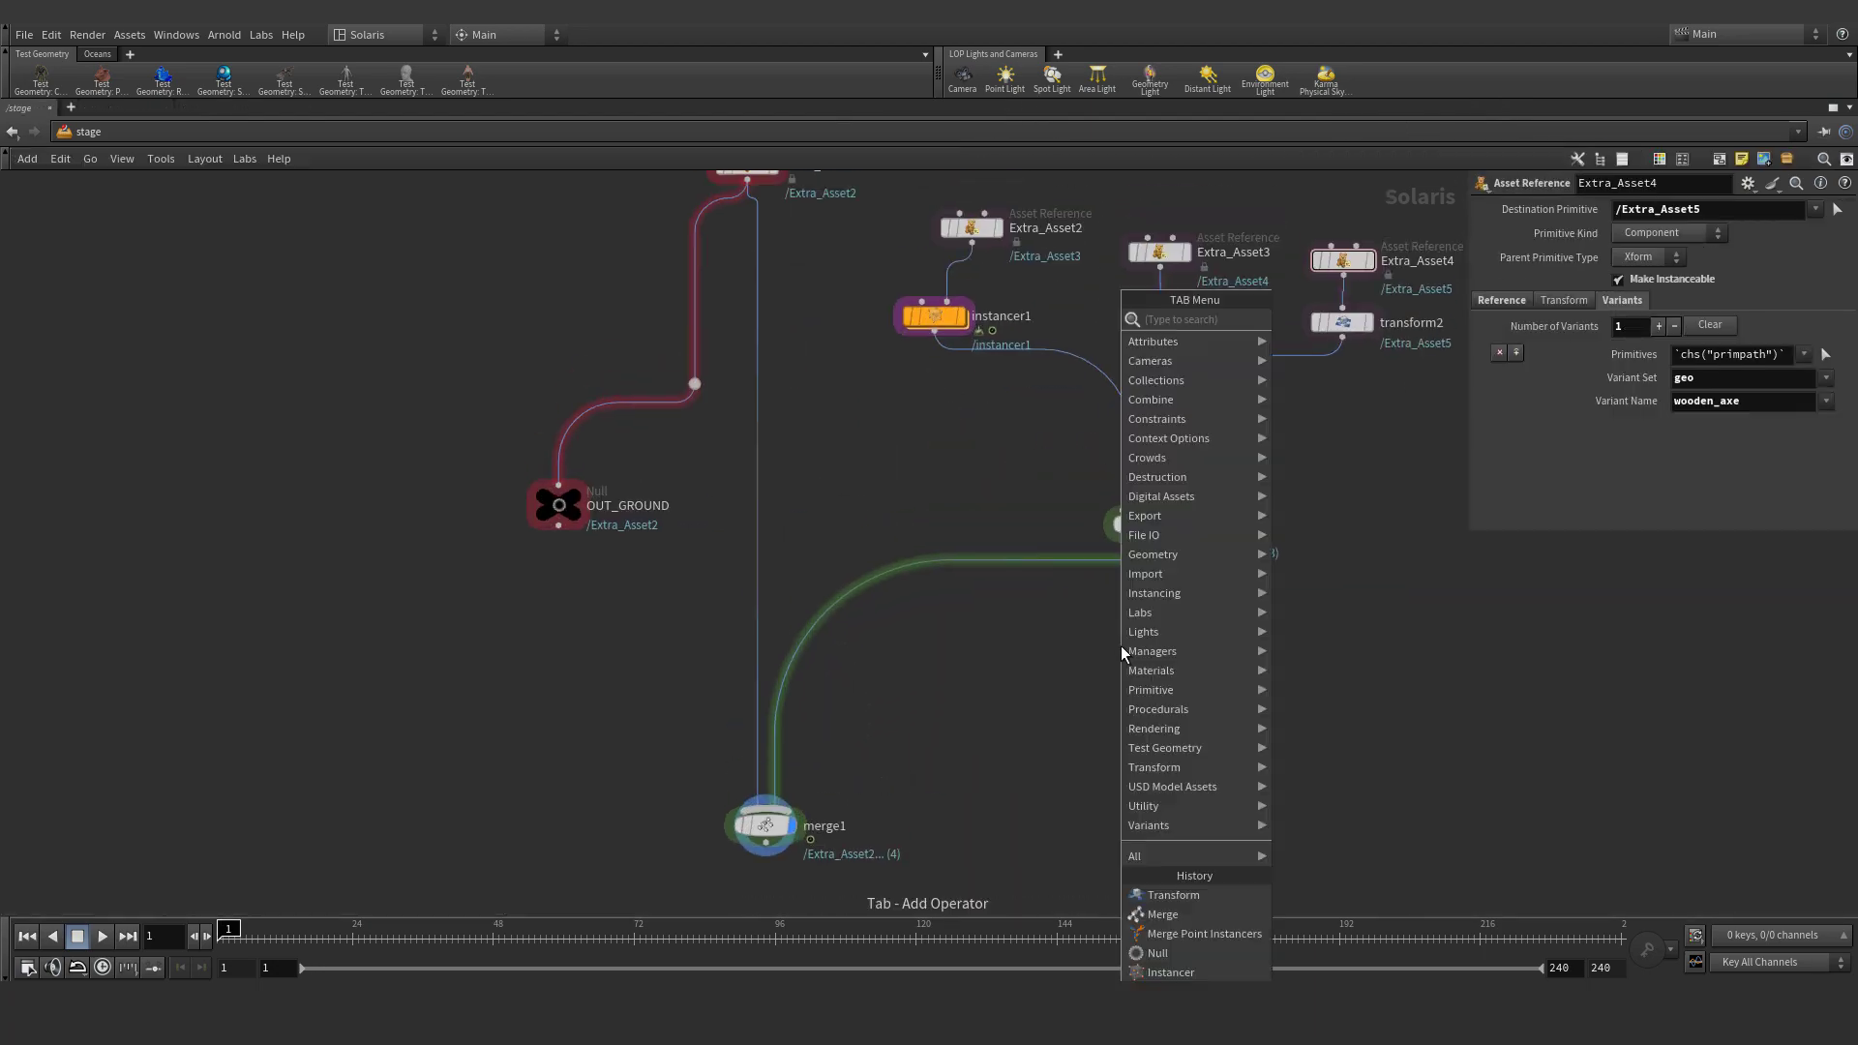
type("null")
key("Return")
left_click(1120, 647)
left_click_drag(1121, 646, 1144, 683)
key("c")
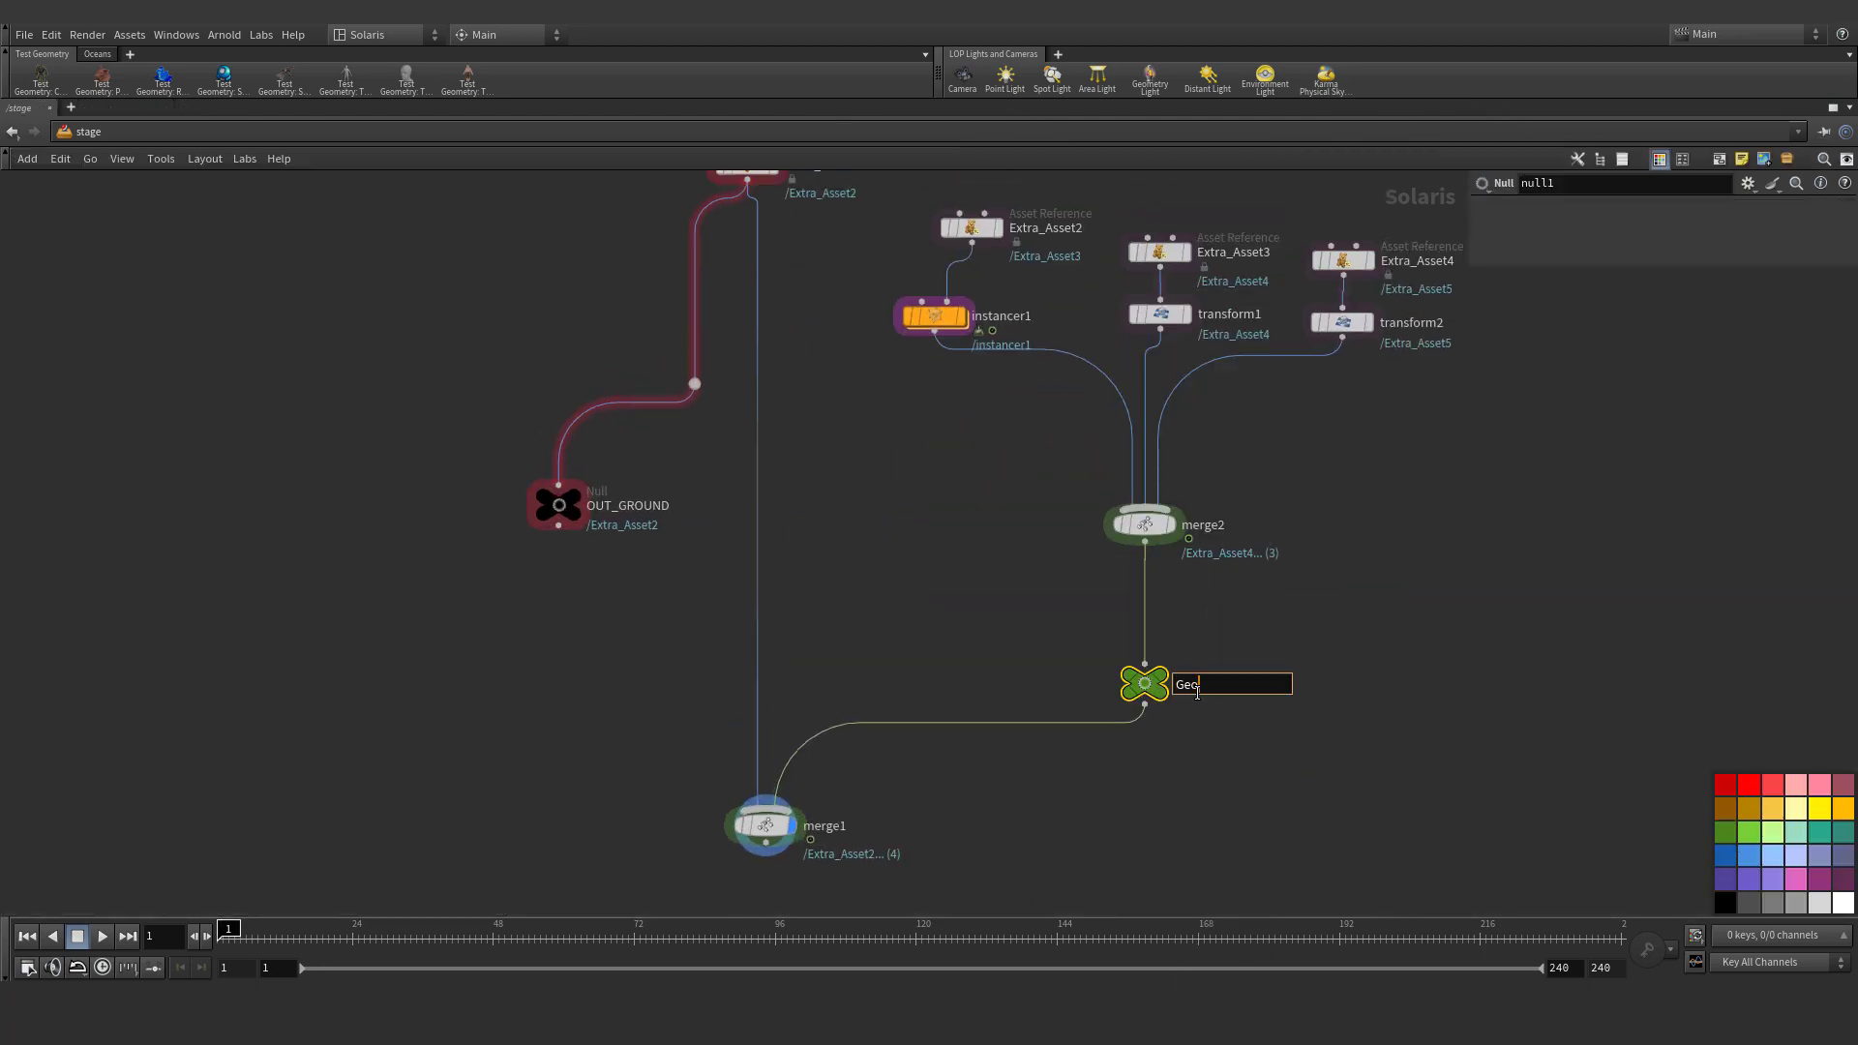
key("Return")
scroll(1210, 629, "down", 3)
key("ctrl+b")
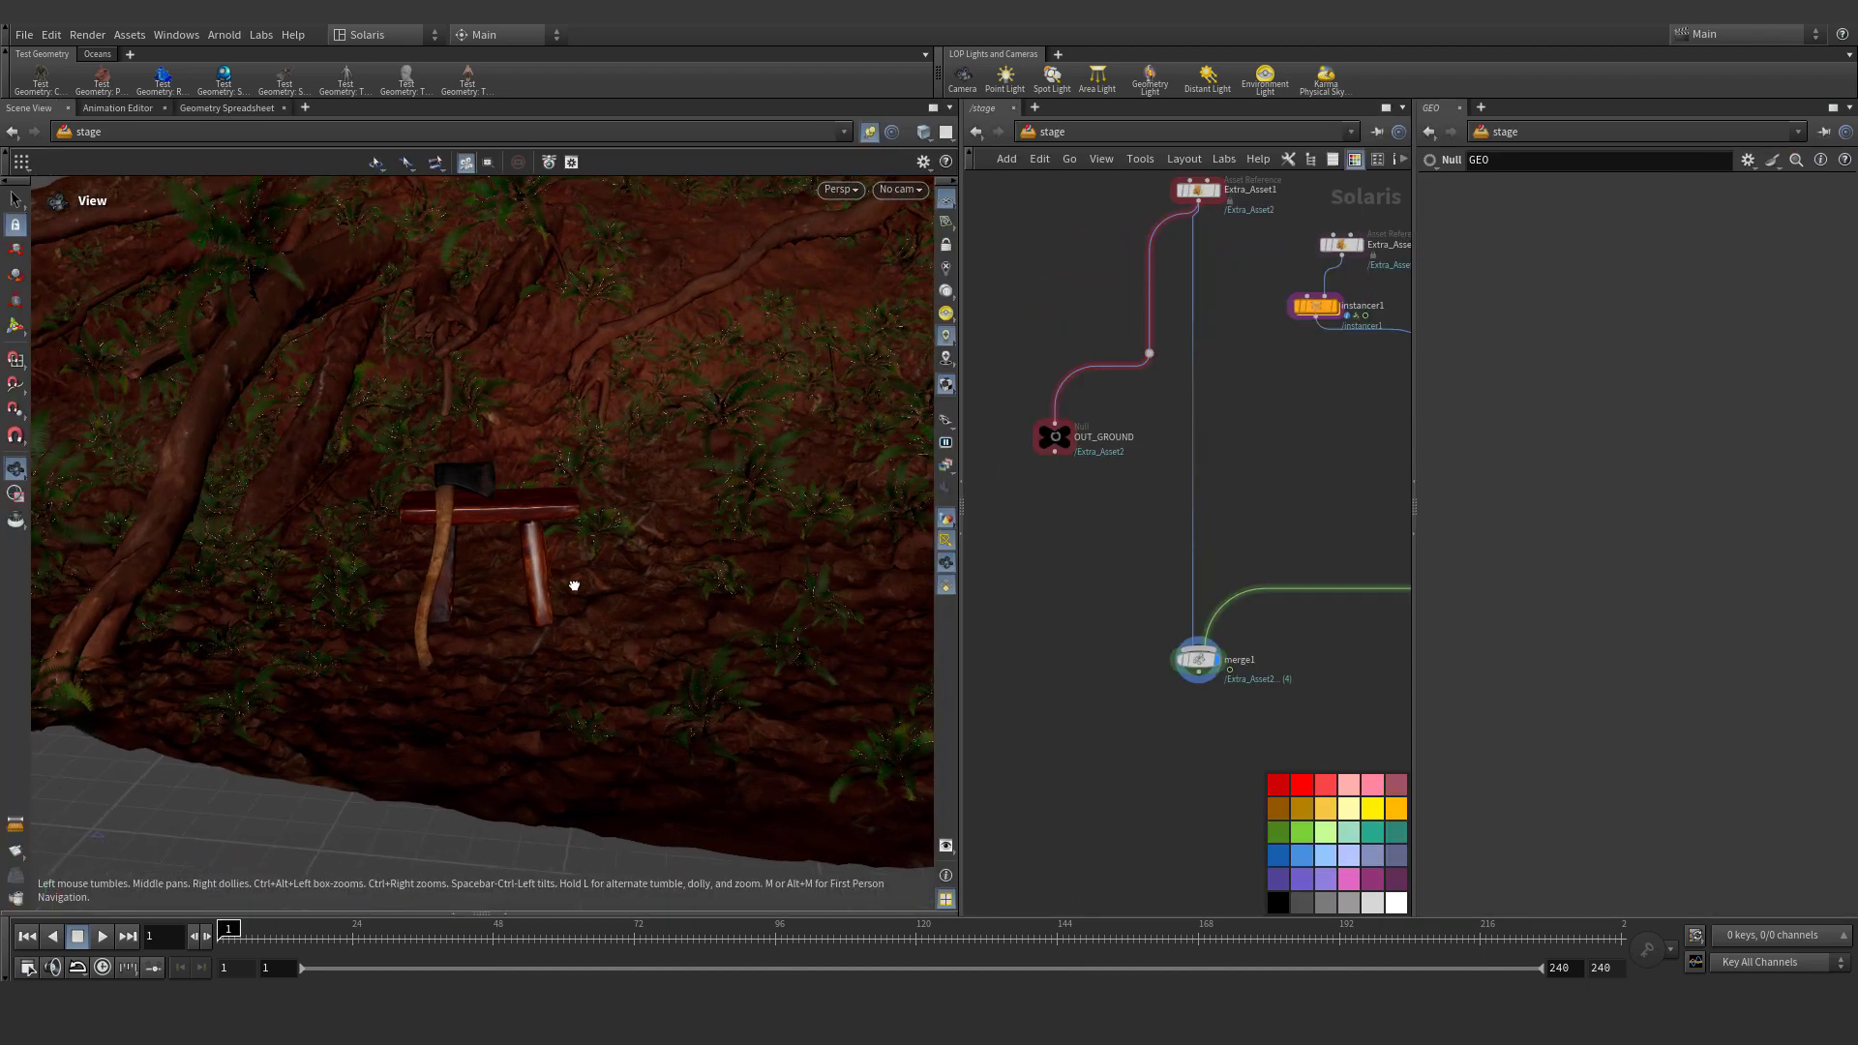
scroll(1142, 549, "up", 4)
key("c")
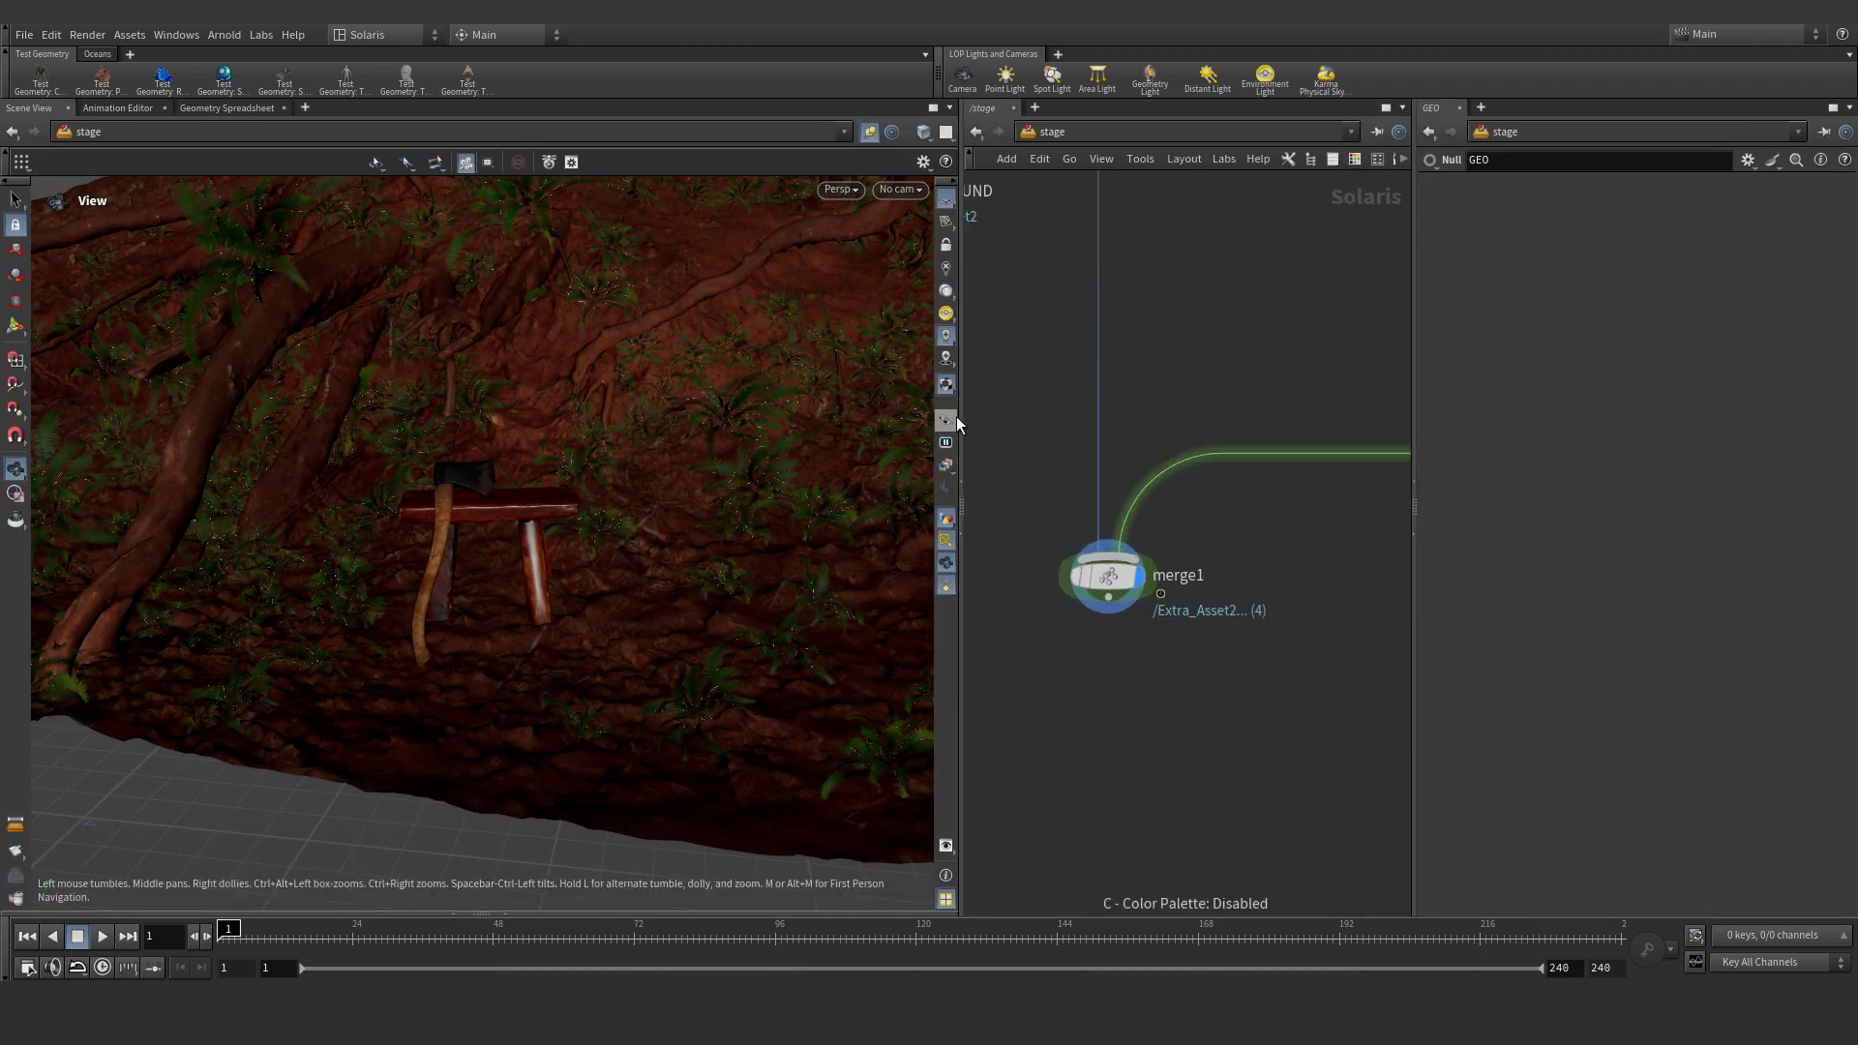
Add a Camera node named Shot_Cam below merge1, set its focal length to 85, and look through it
key("Tab")
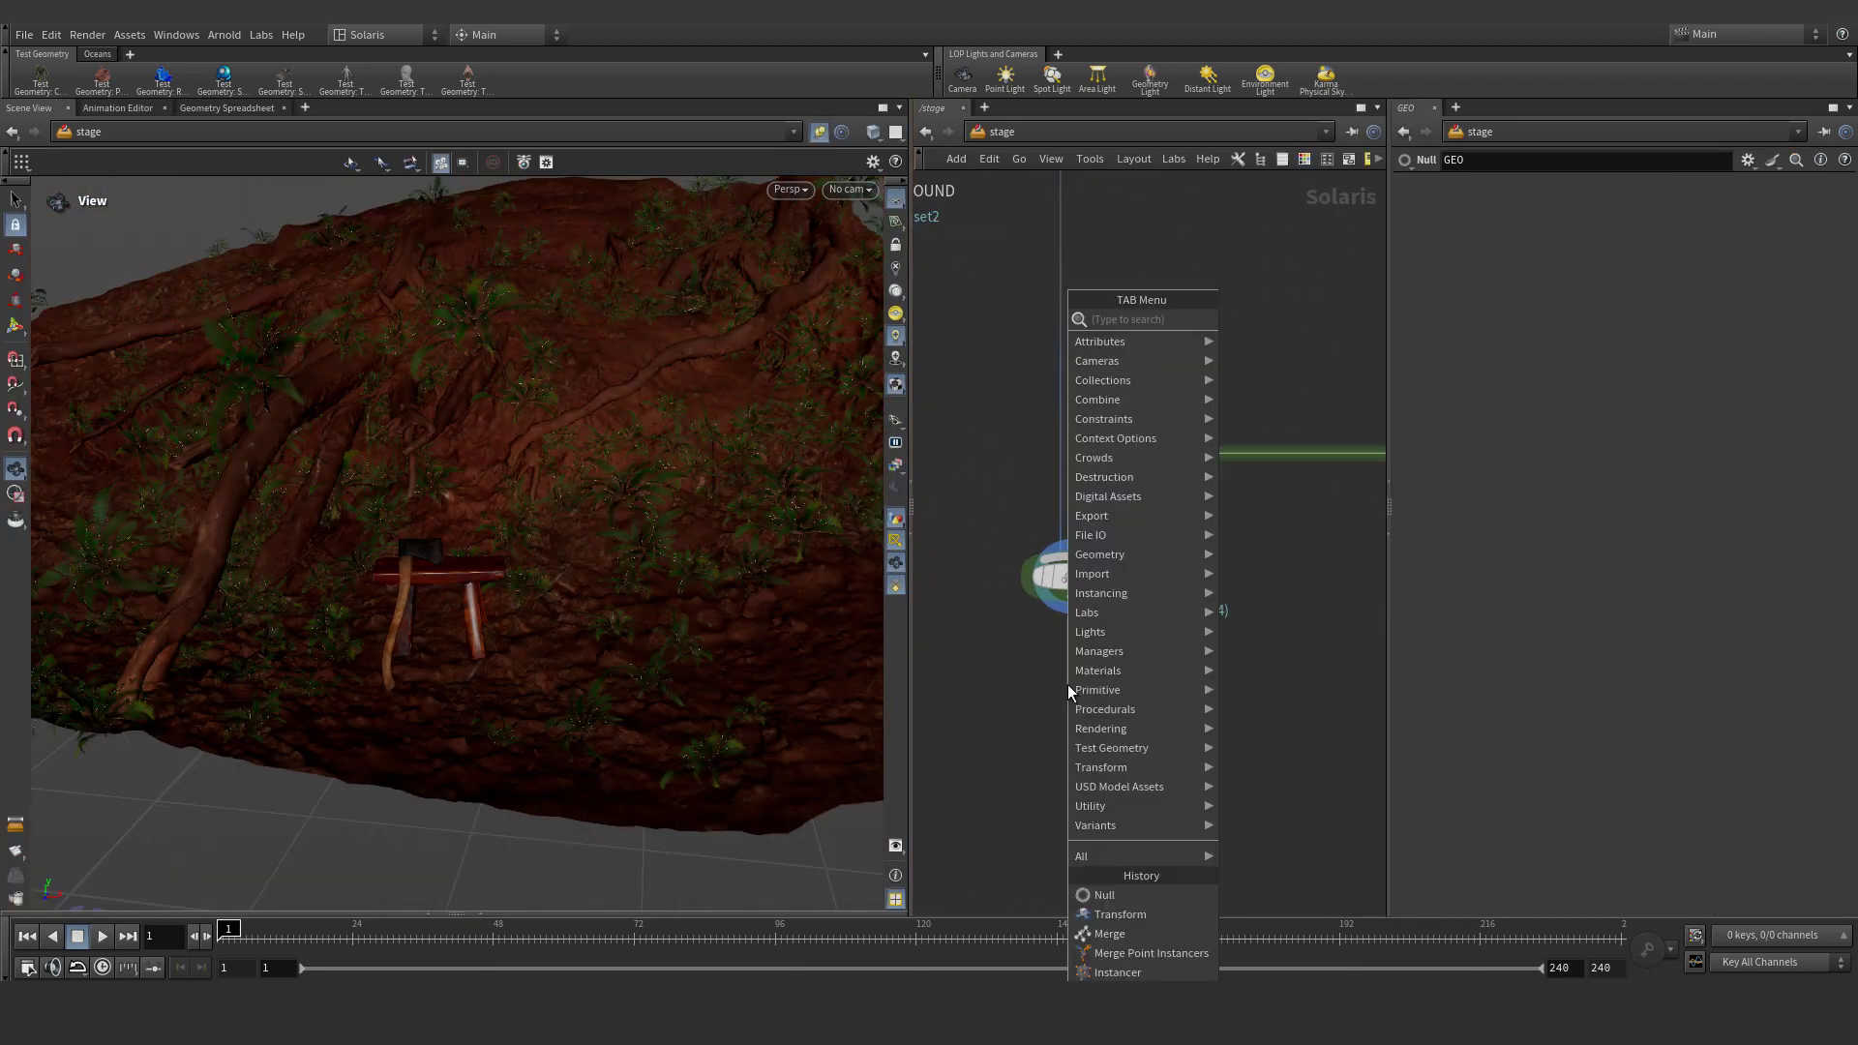
type("cam")
key("Return")
left_click(1067, 684)
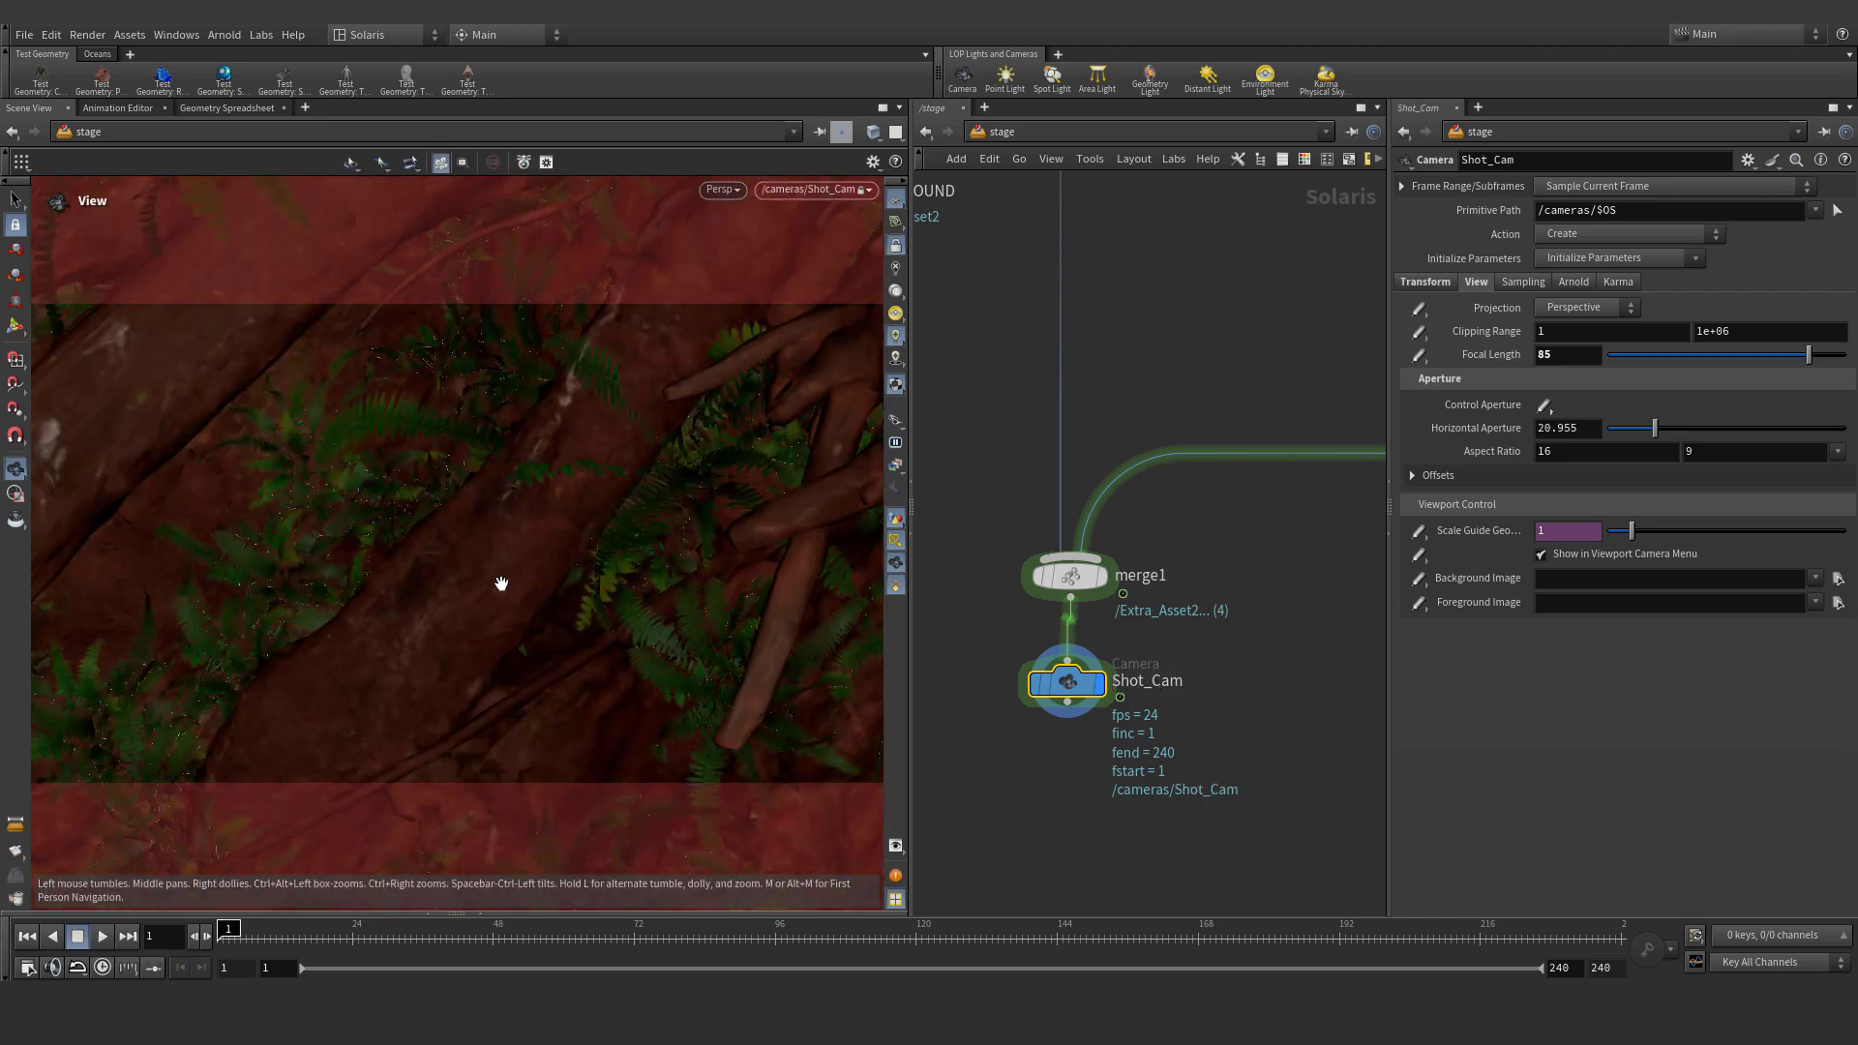
Frame Shot_Cam on the stool and axe with the roots and ferns behind them
scroll(501, 585, "down", 8)
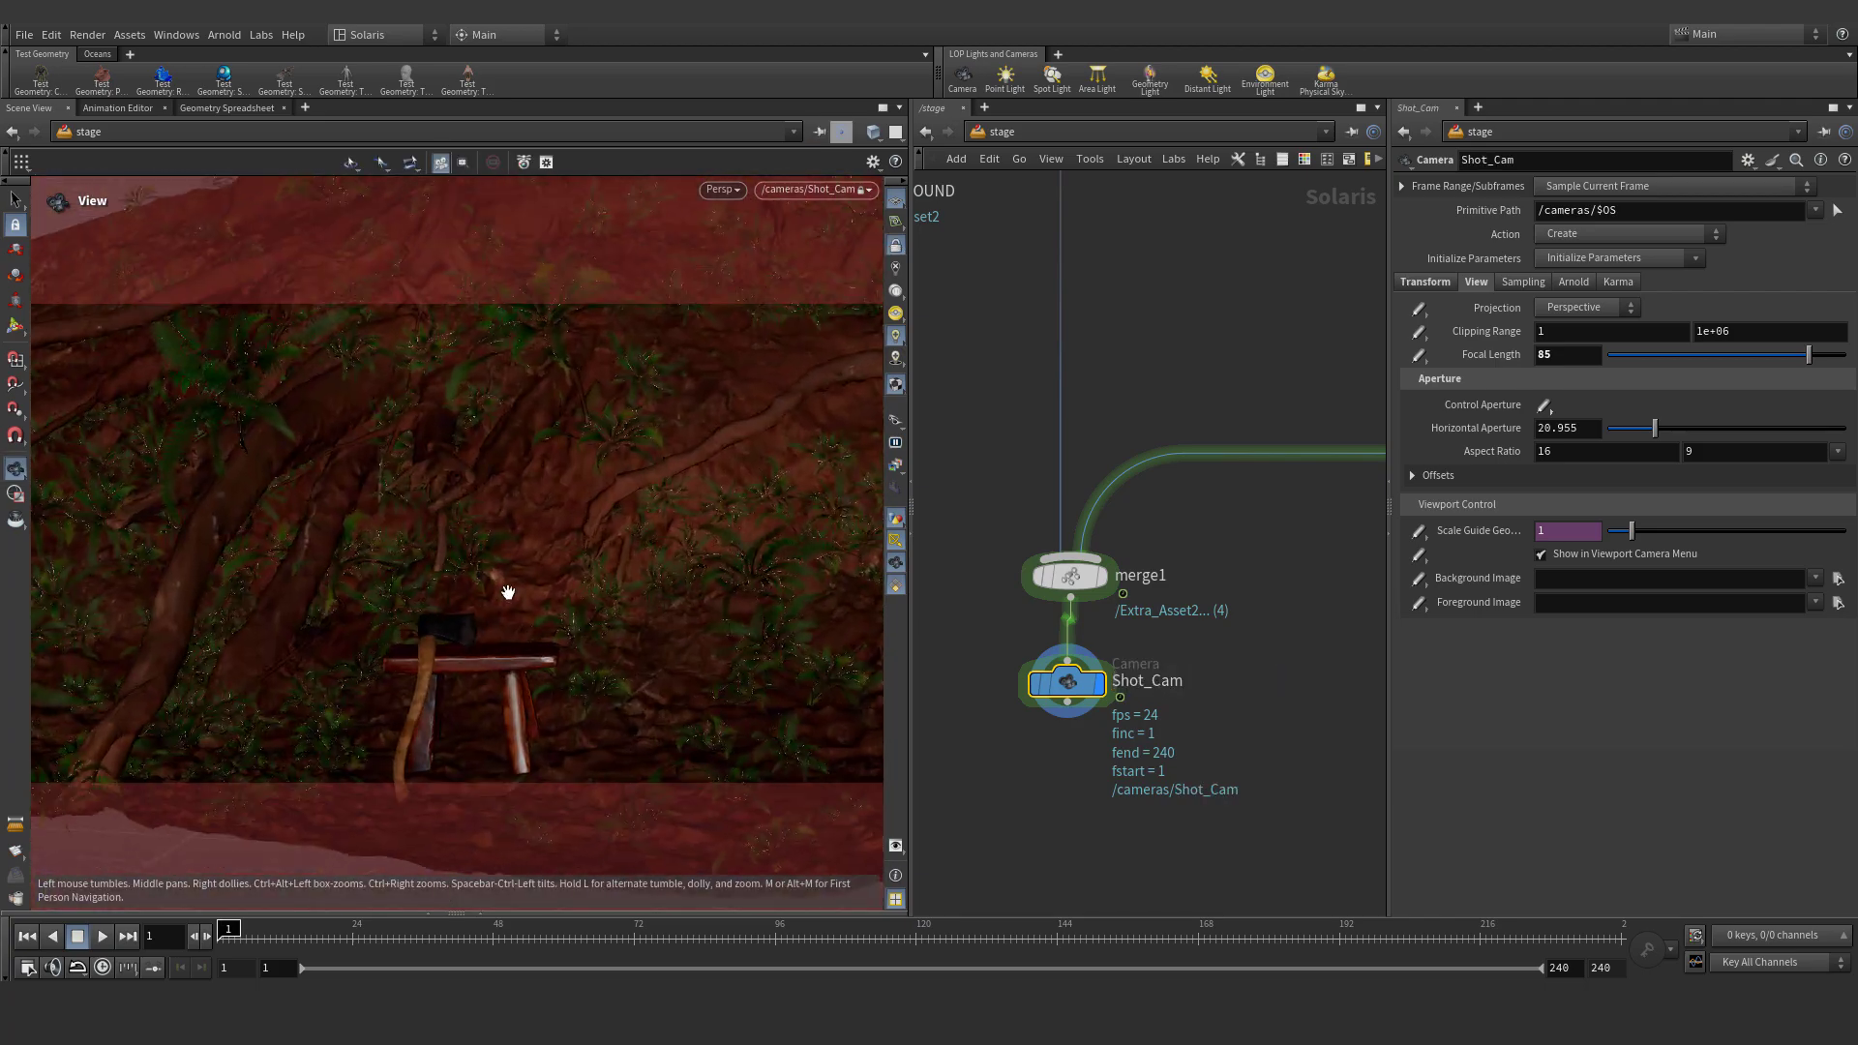
left_click_drag(506, 588, 338, 619)
scroll(1117, 495, "down", 4)
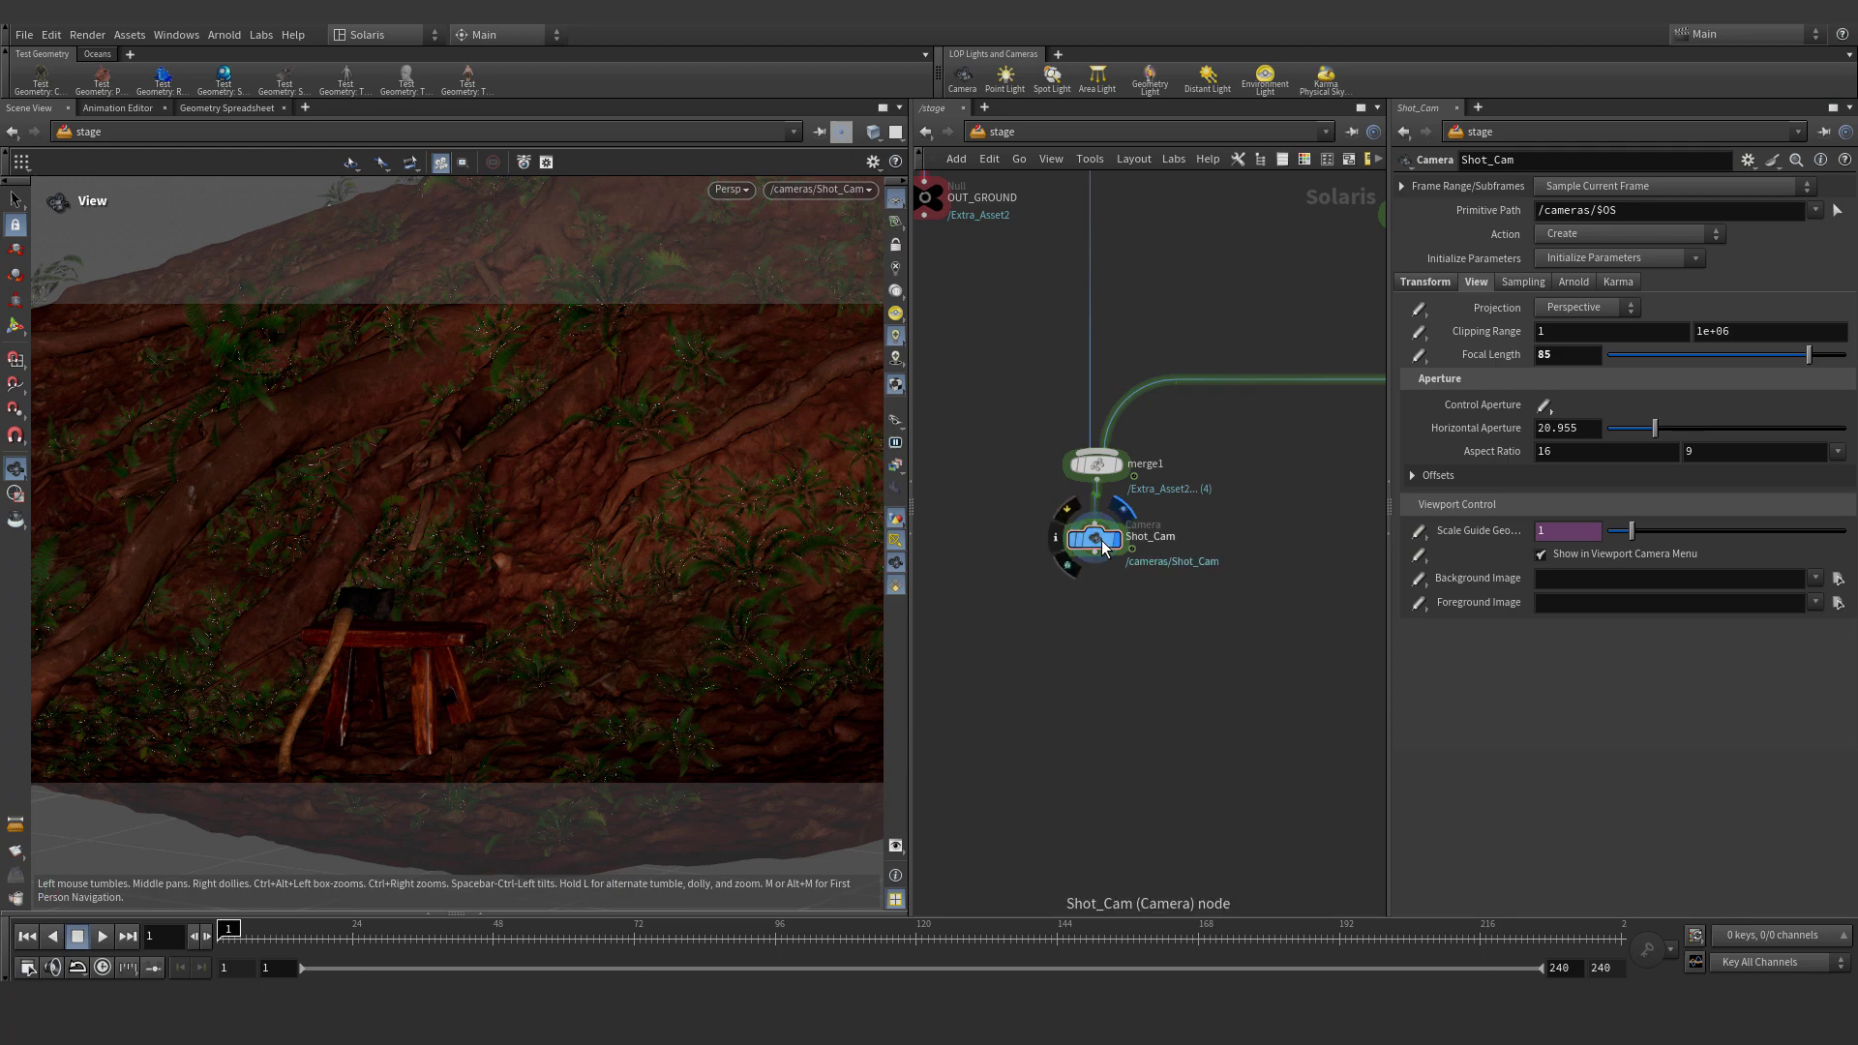
Add a Merge node below Shot_Cam and display its result
left_click(1098, 552)
scroll(1115, 561, "up", 2)
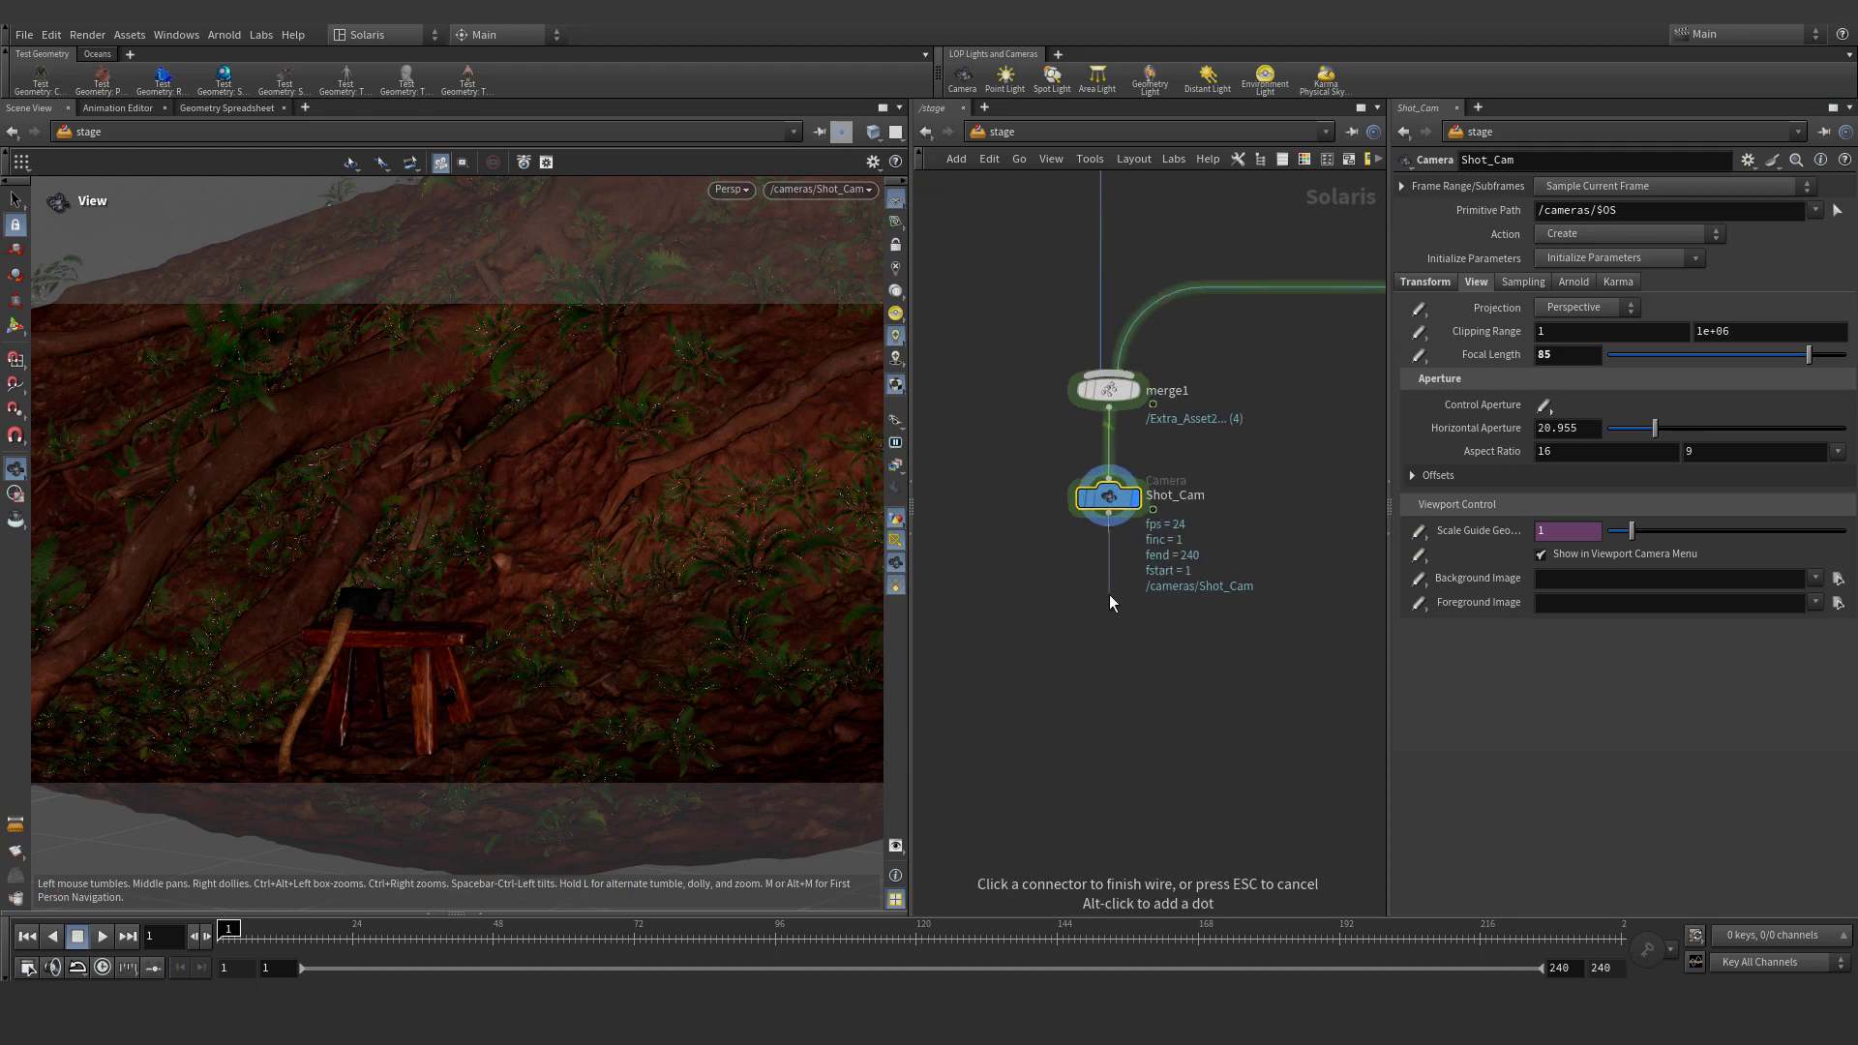
key("Tab")
type("merge")
key("Return")
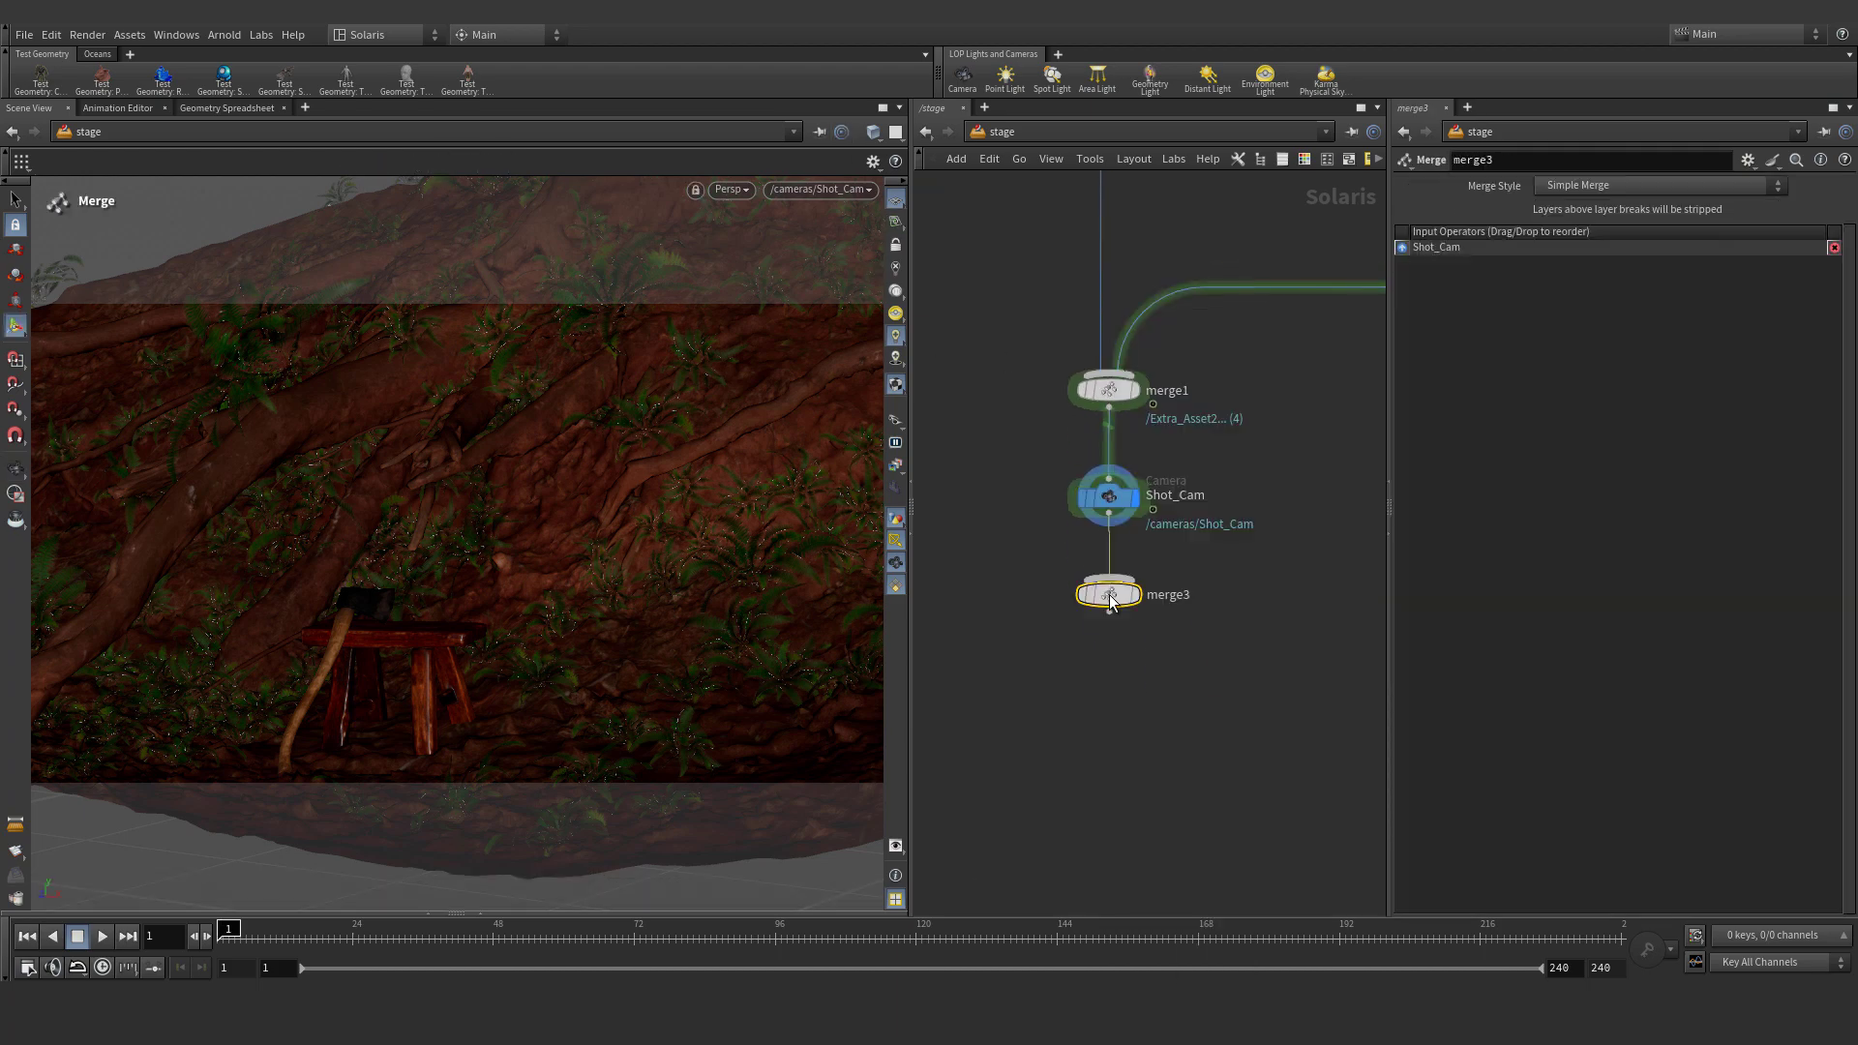
left_click(1103, 771)
Add a Distant Light node and connect it to merge3 alongside Shot_Cam
left_click(1127, 757)
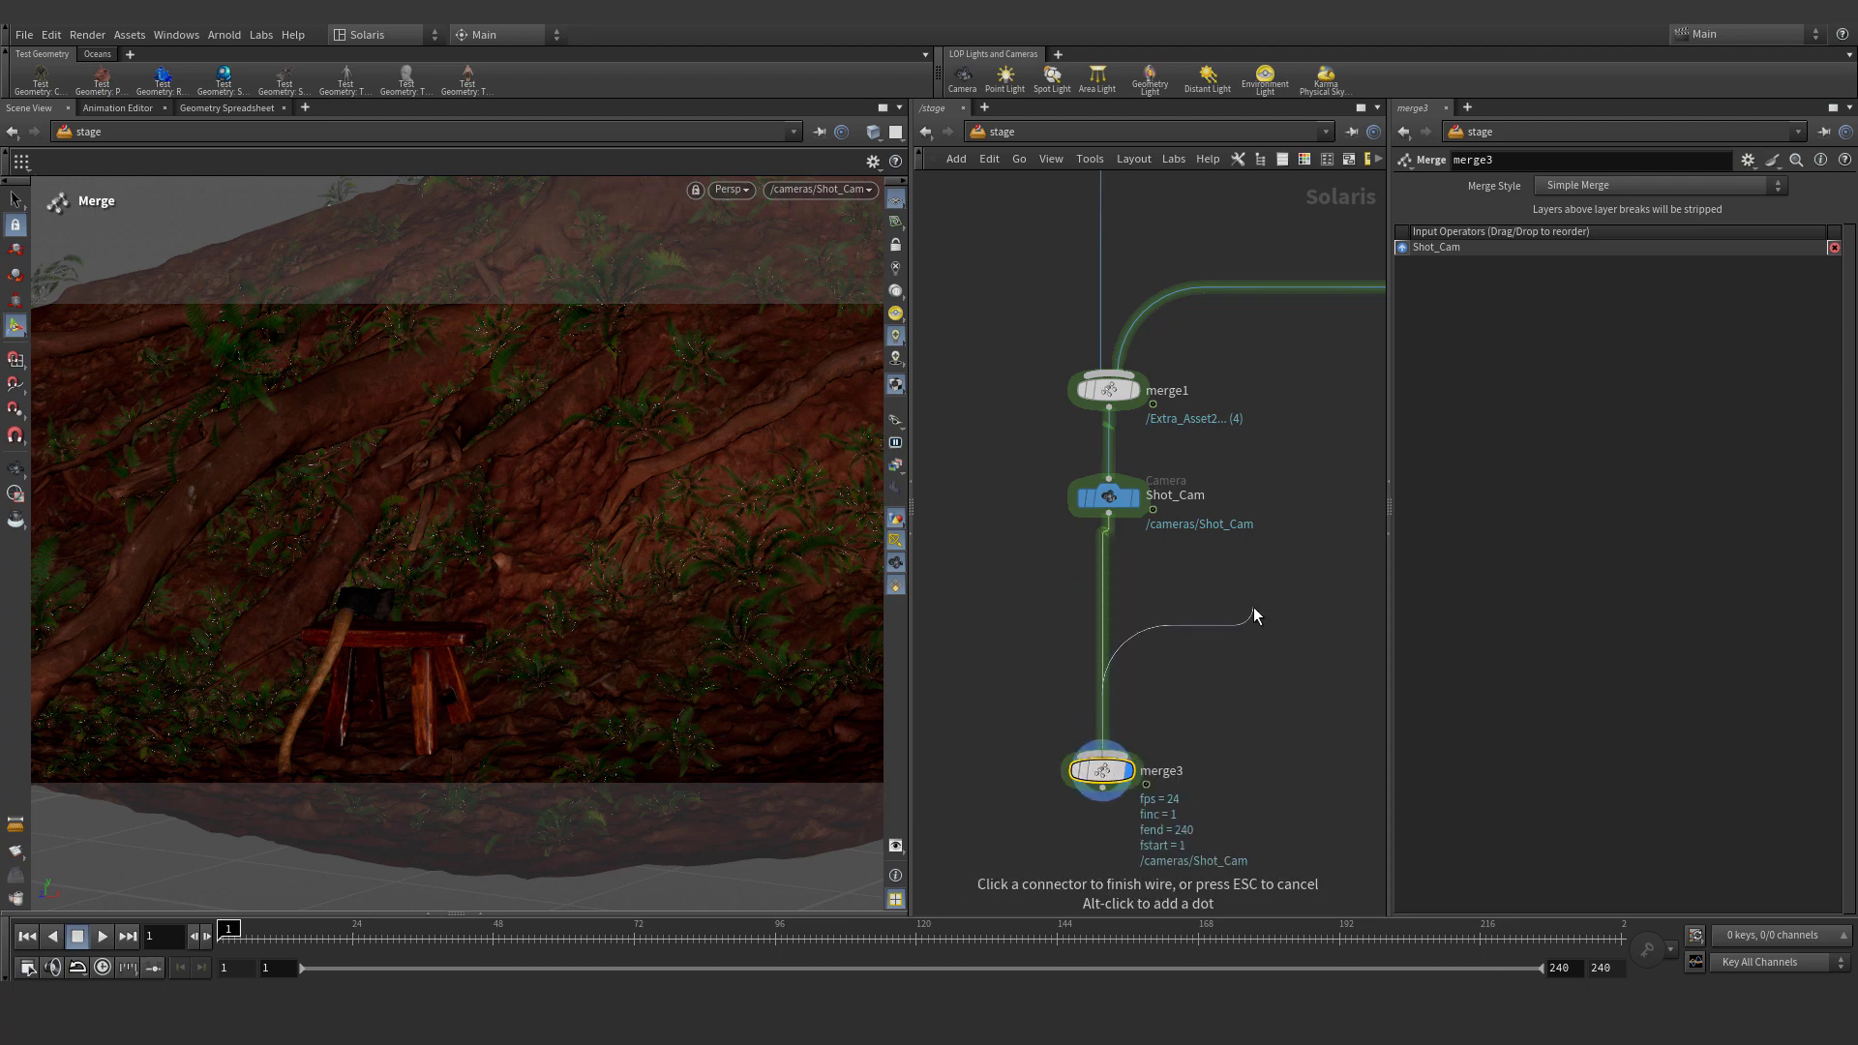
key("Tab")
type("dis")
key("Return")
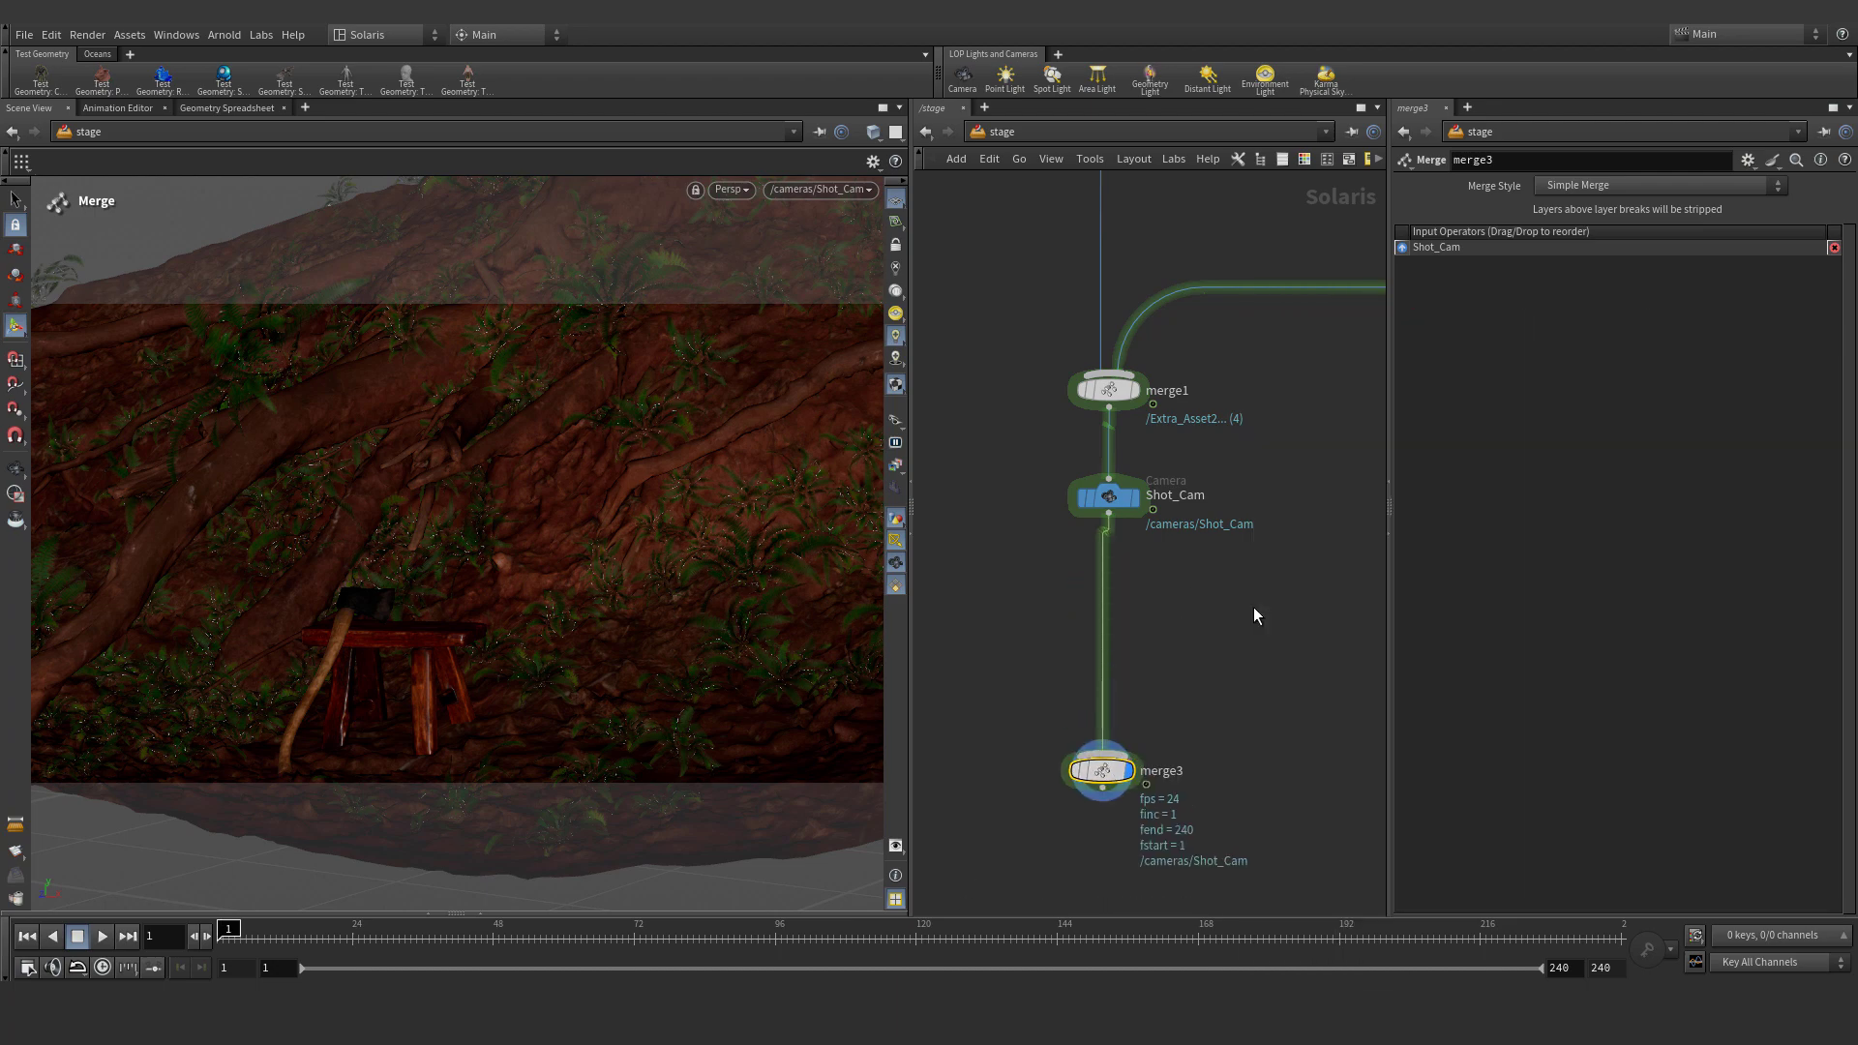
left_click(1253, 608)
left_click_drag(1028, 728, 1112, 839)
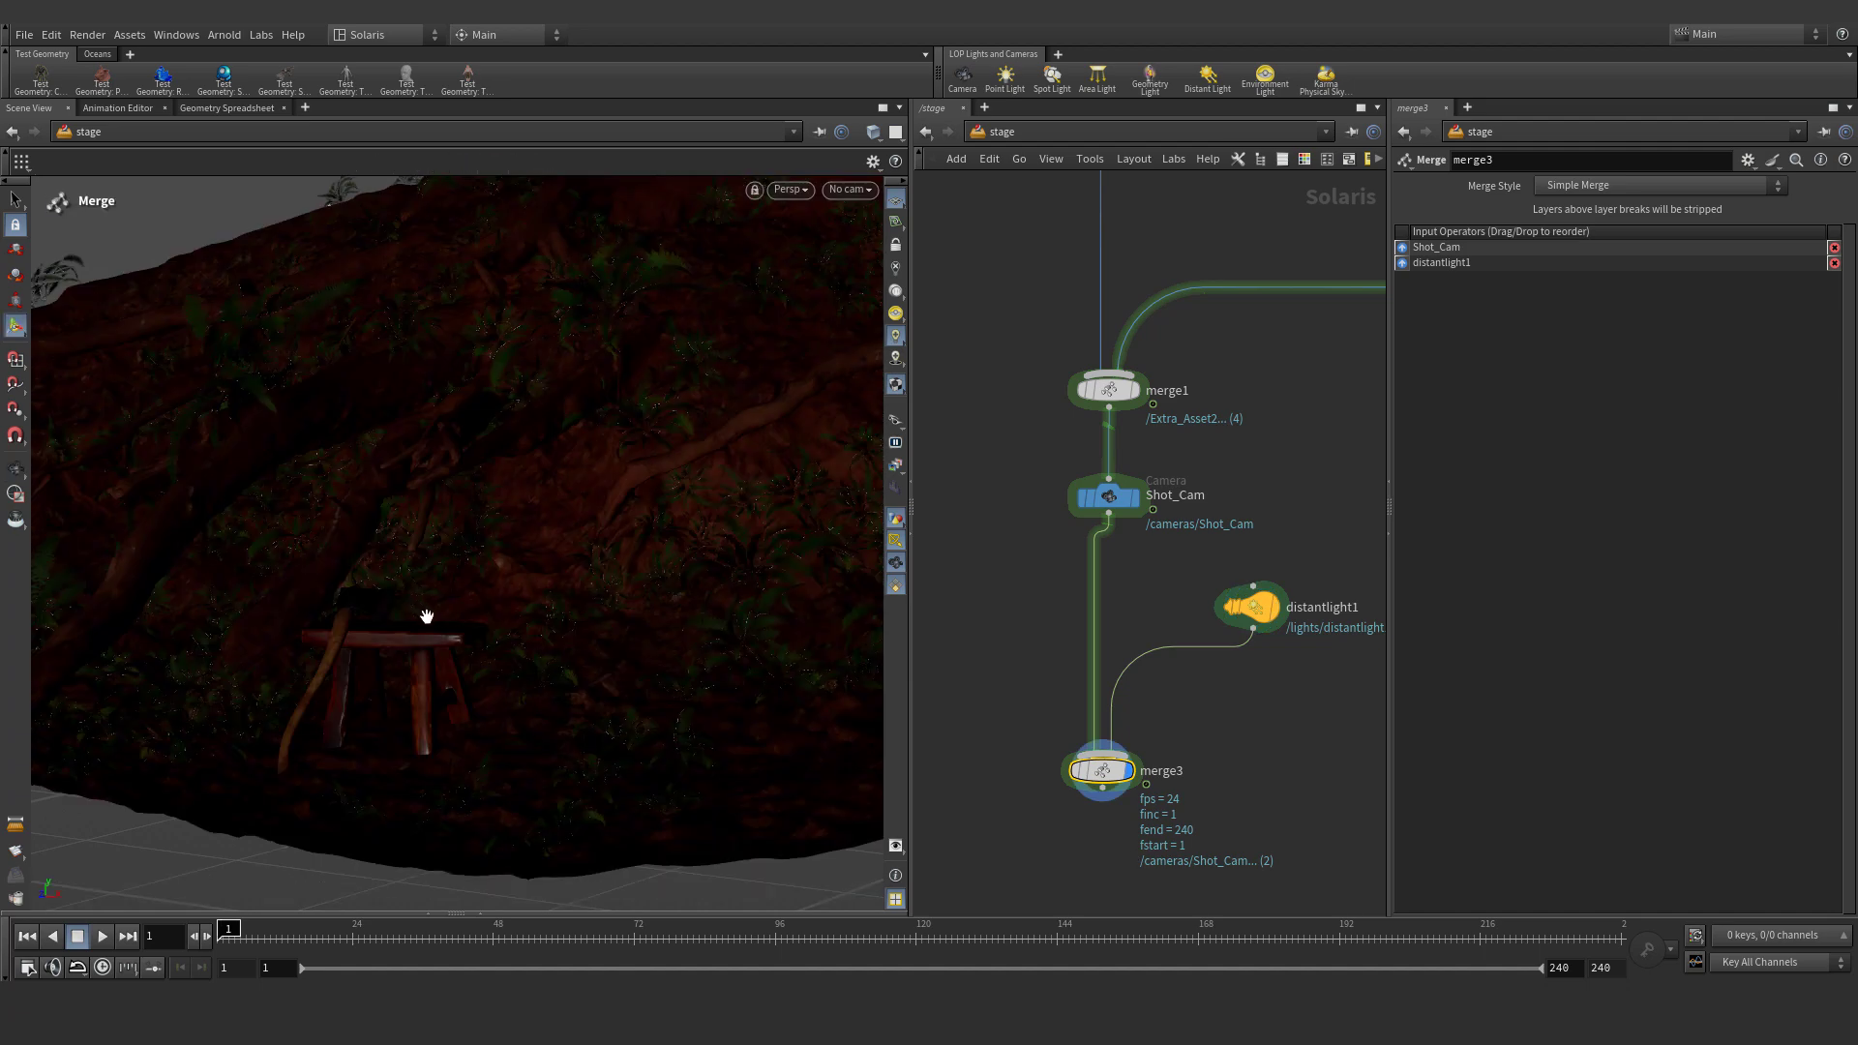
Set distantlight1's exposure to 4, enable its color temperature, and set that to 4500
left_click(1262, 615)
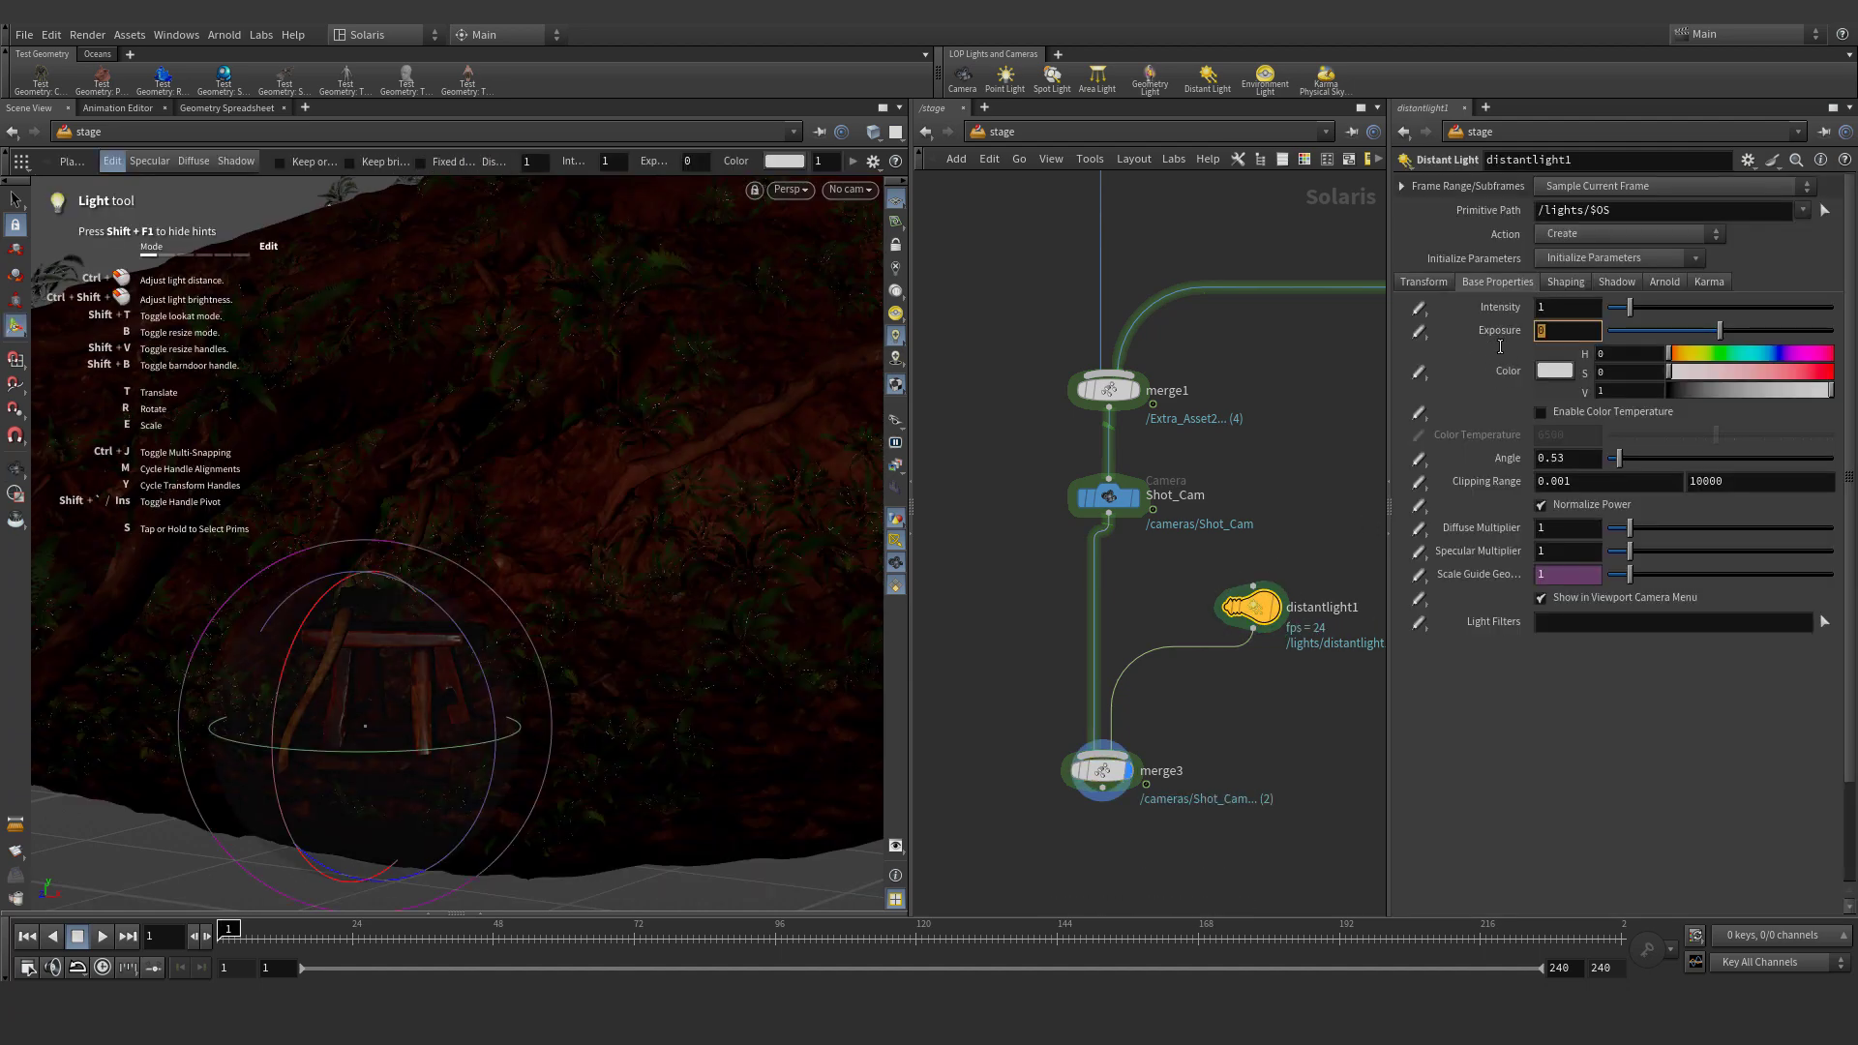
type("4")
key("Return")
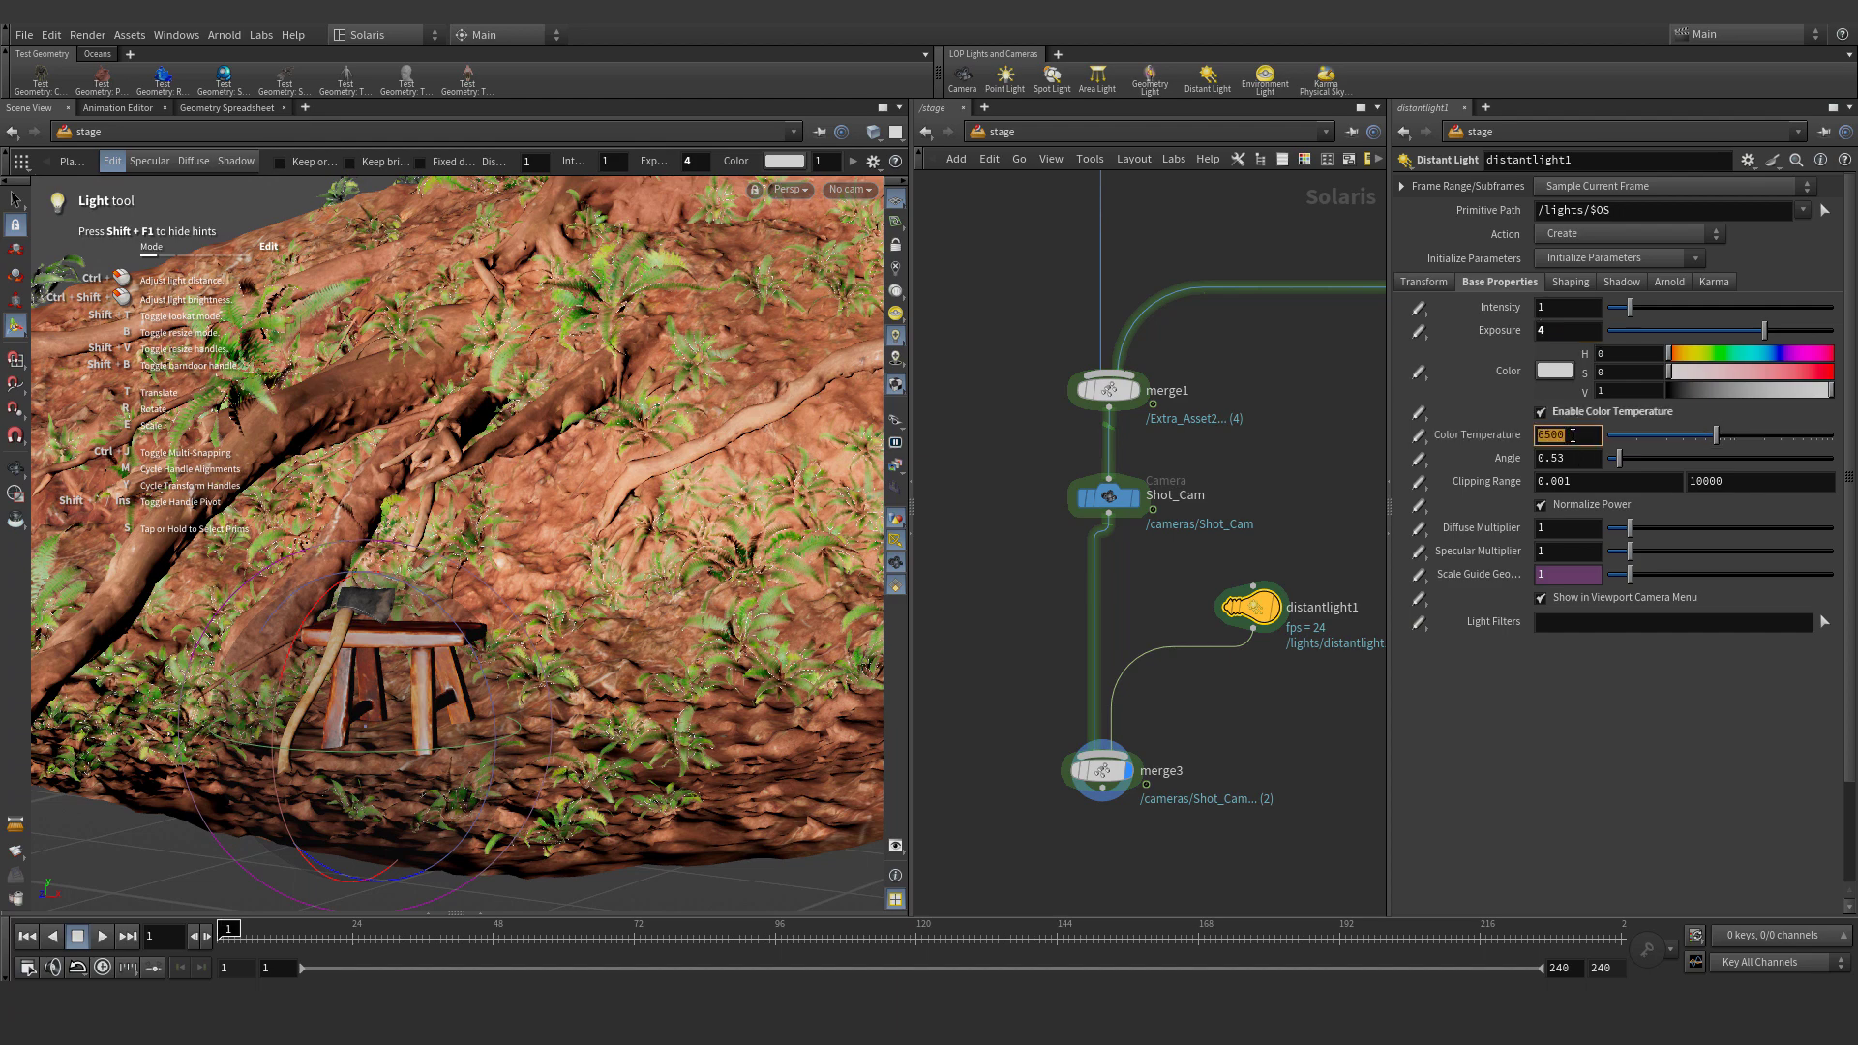
left_click(1572, 435)
type("4500")
key("Return")
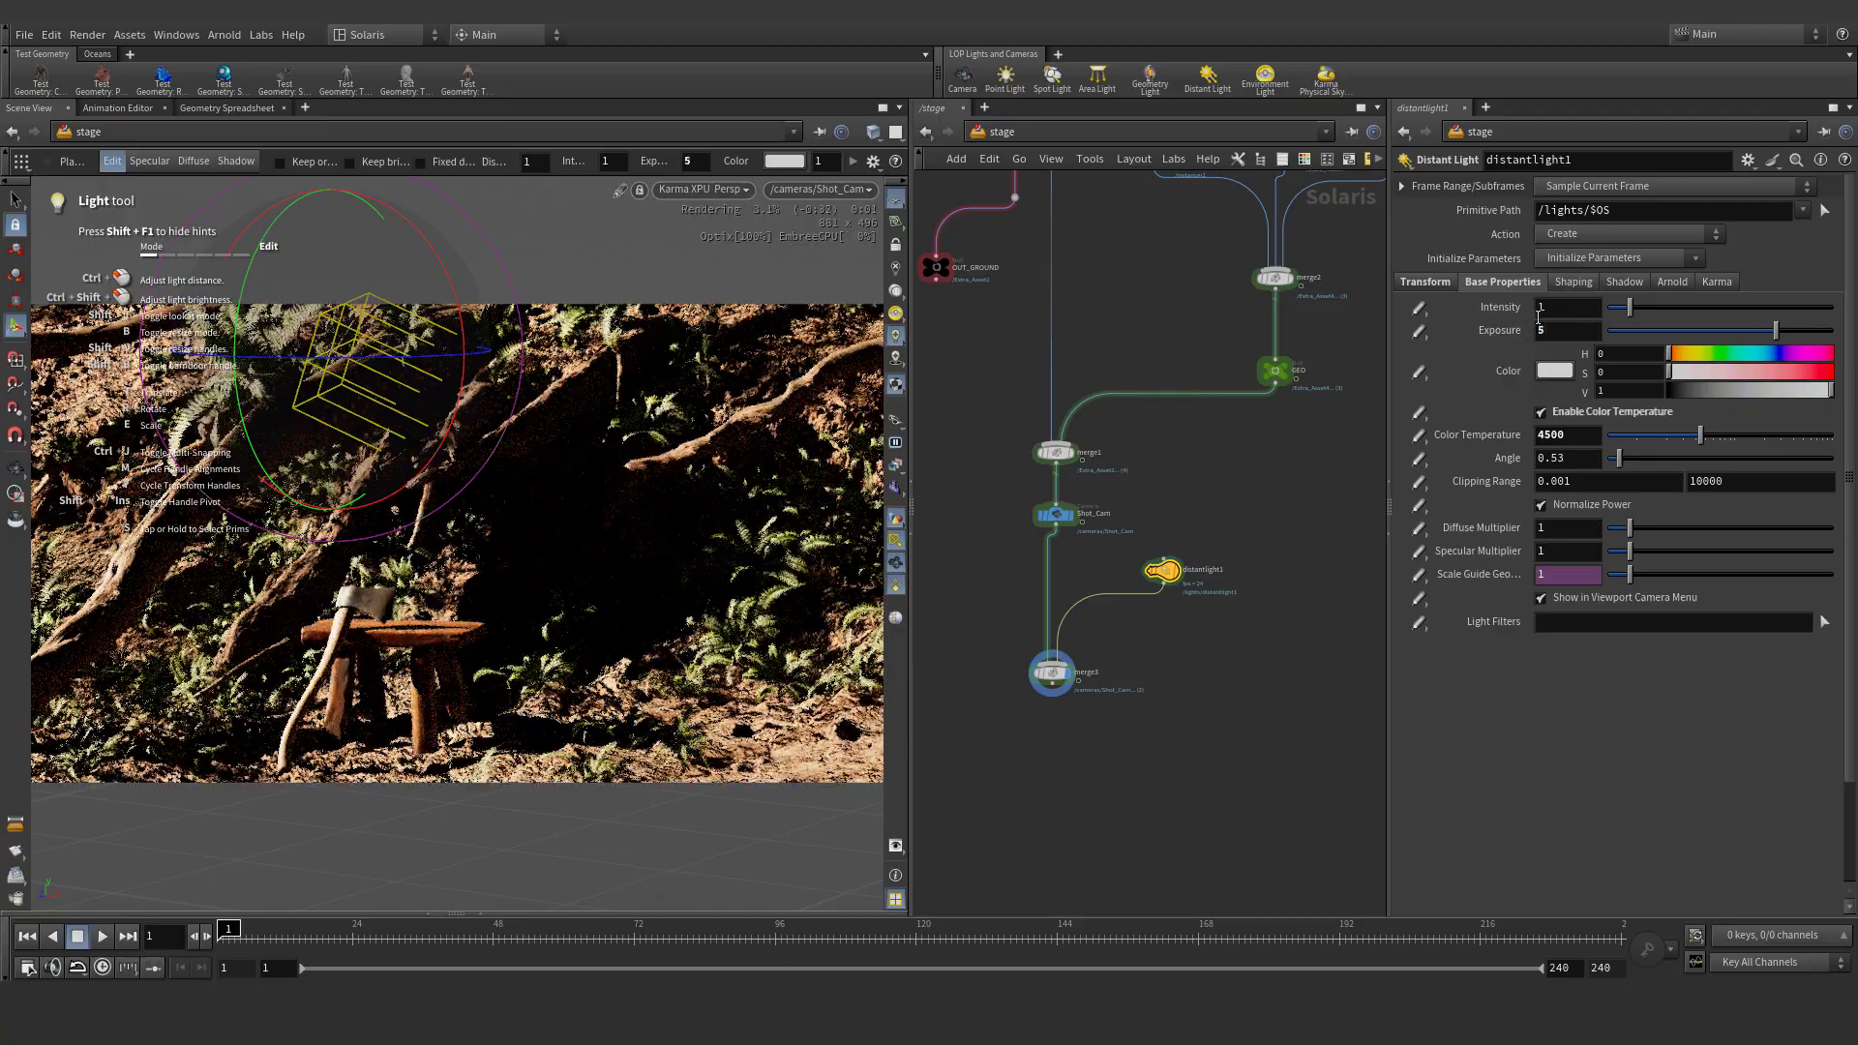
Rotate distantlight1 to shape the shadows in the Karma XPU render through Shot_Cam, enlarging the viewport pane
left_click_drag(246, 266, 401, 362)
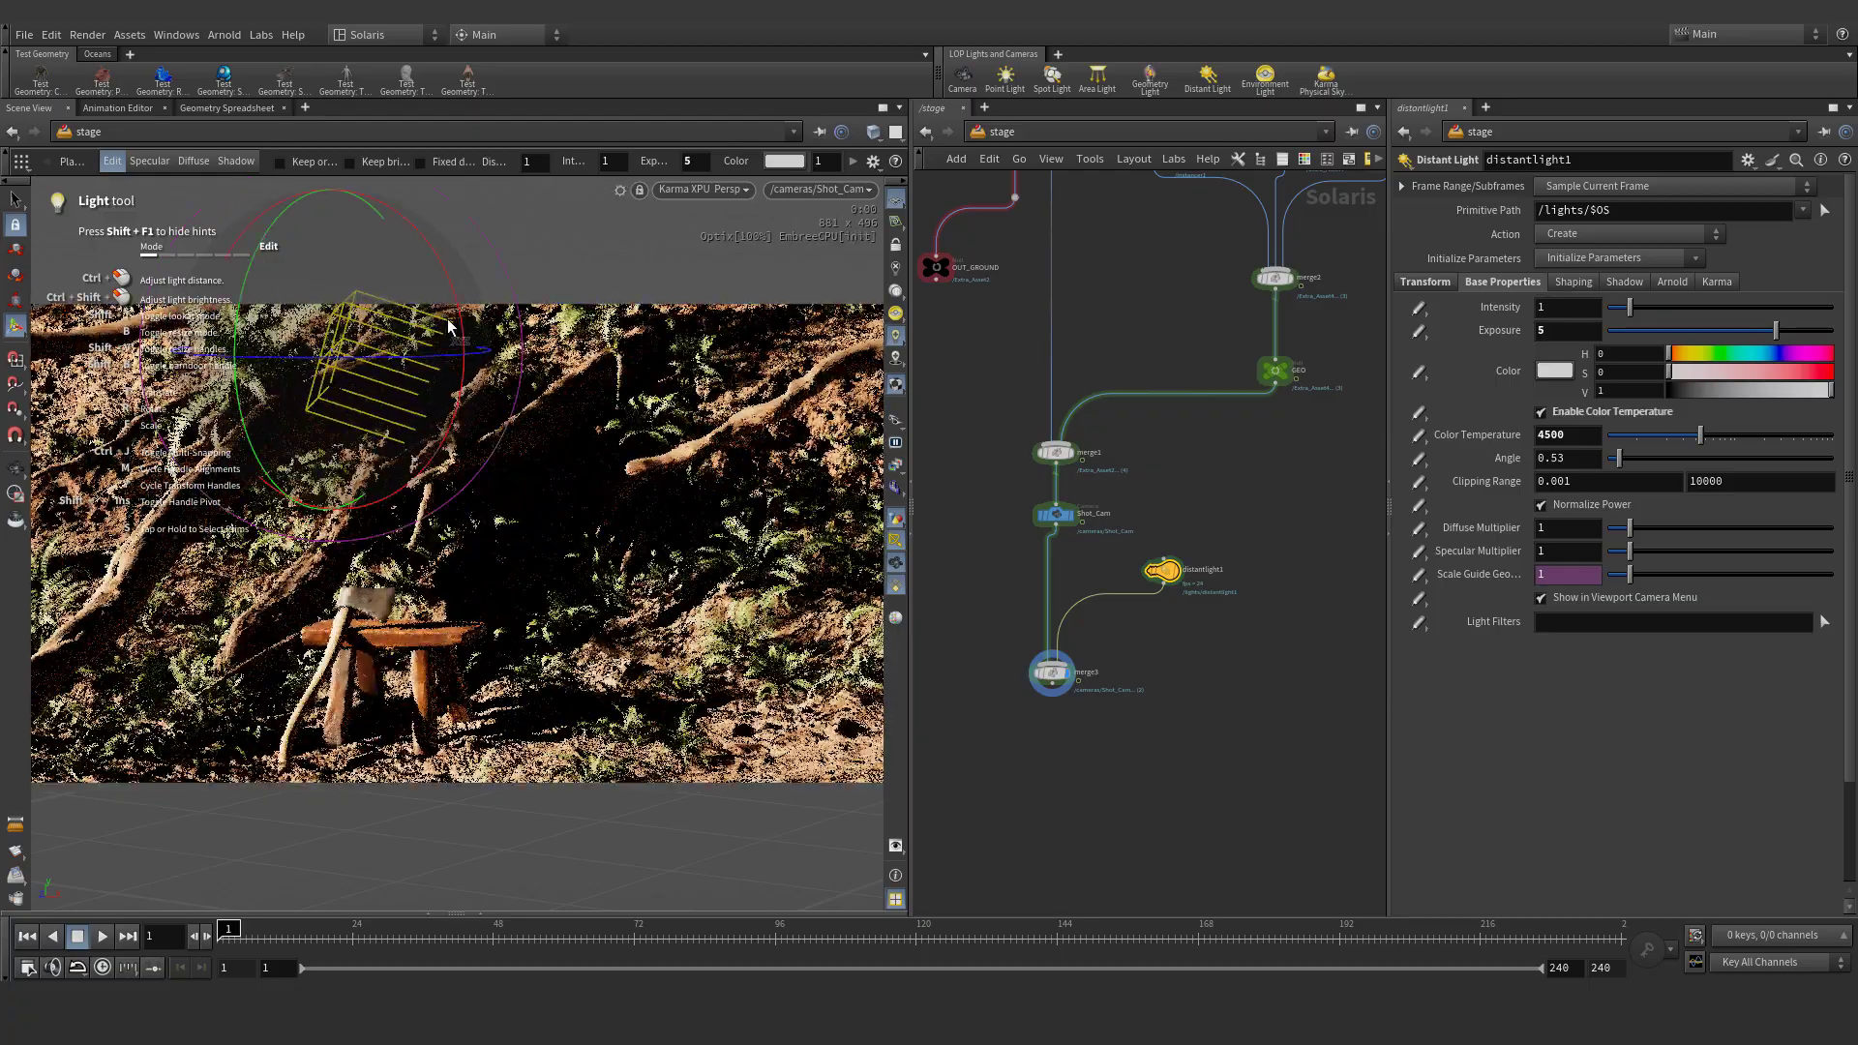
left_click_drag(374, 248, 449, 241)
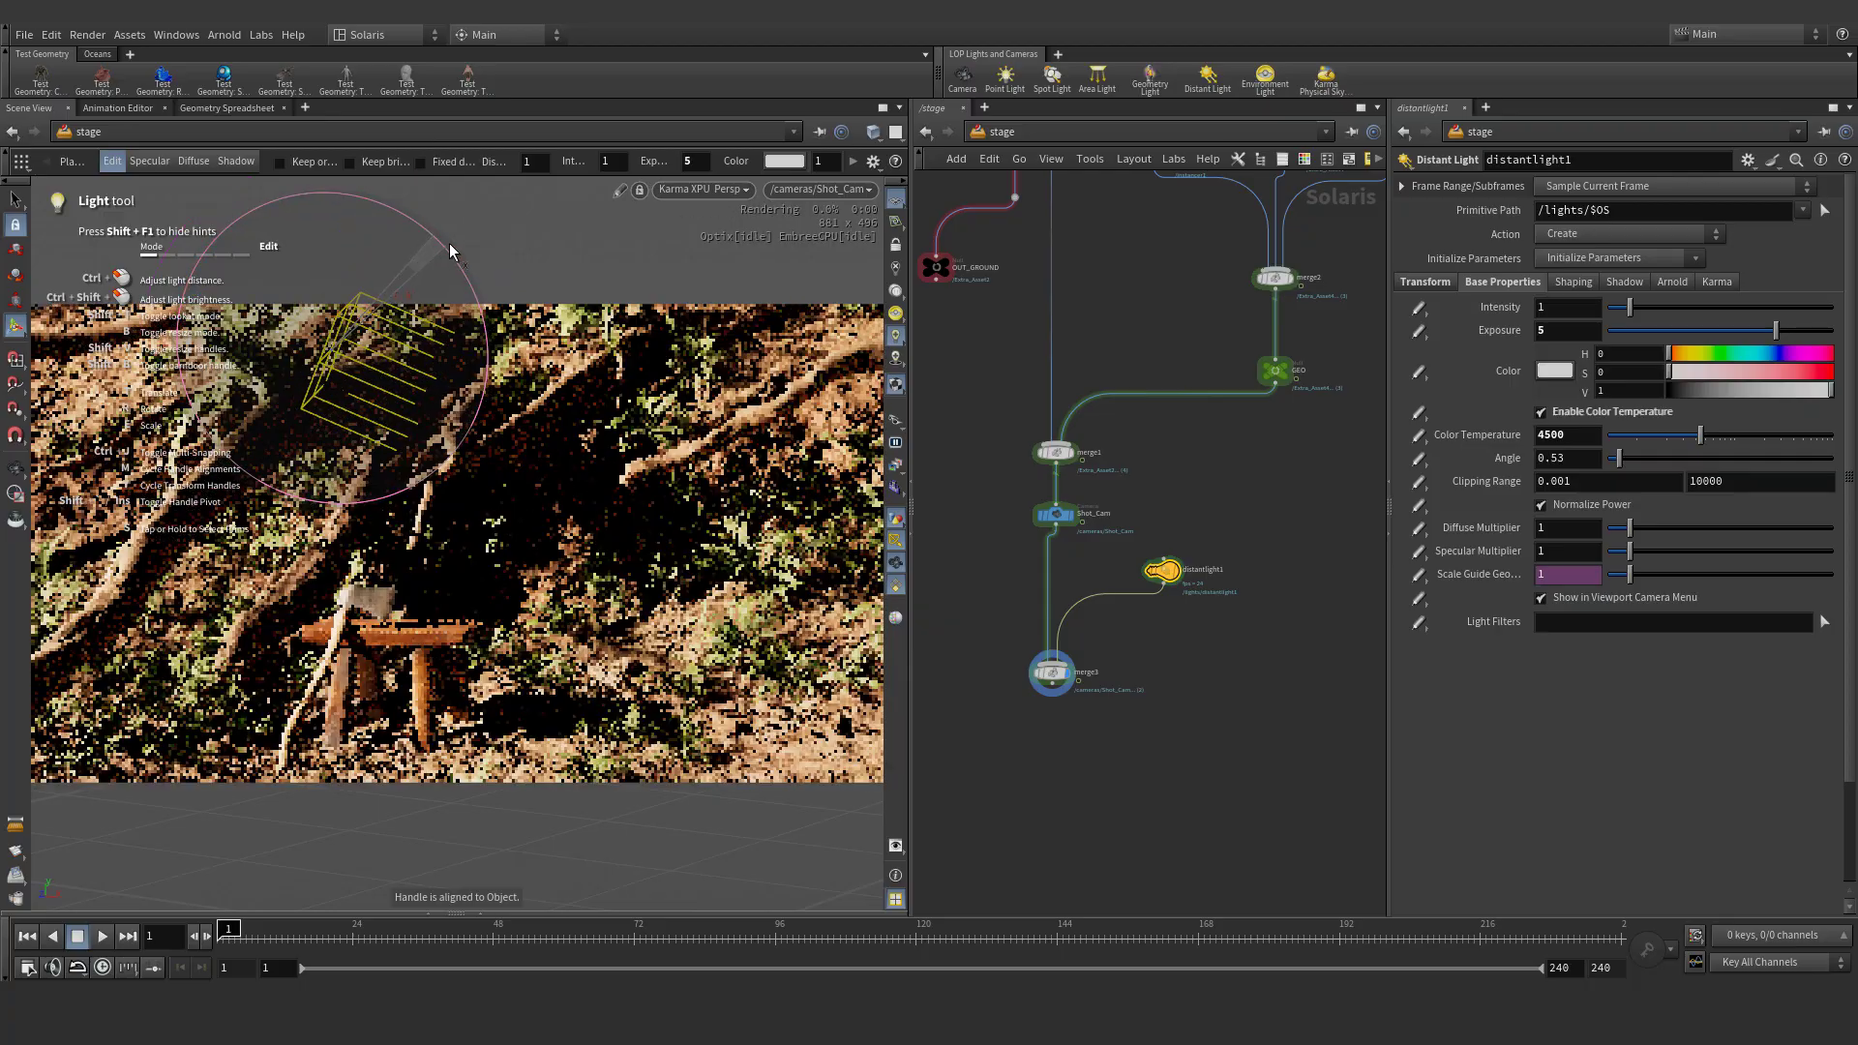
left_click_drag(927, 335, 976, 335)
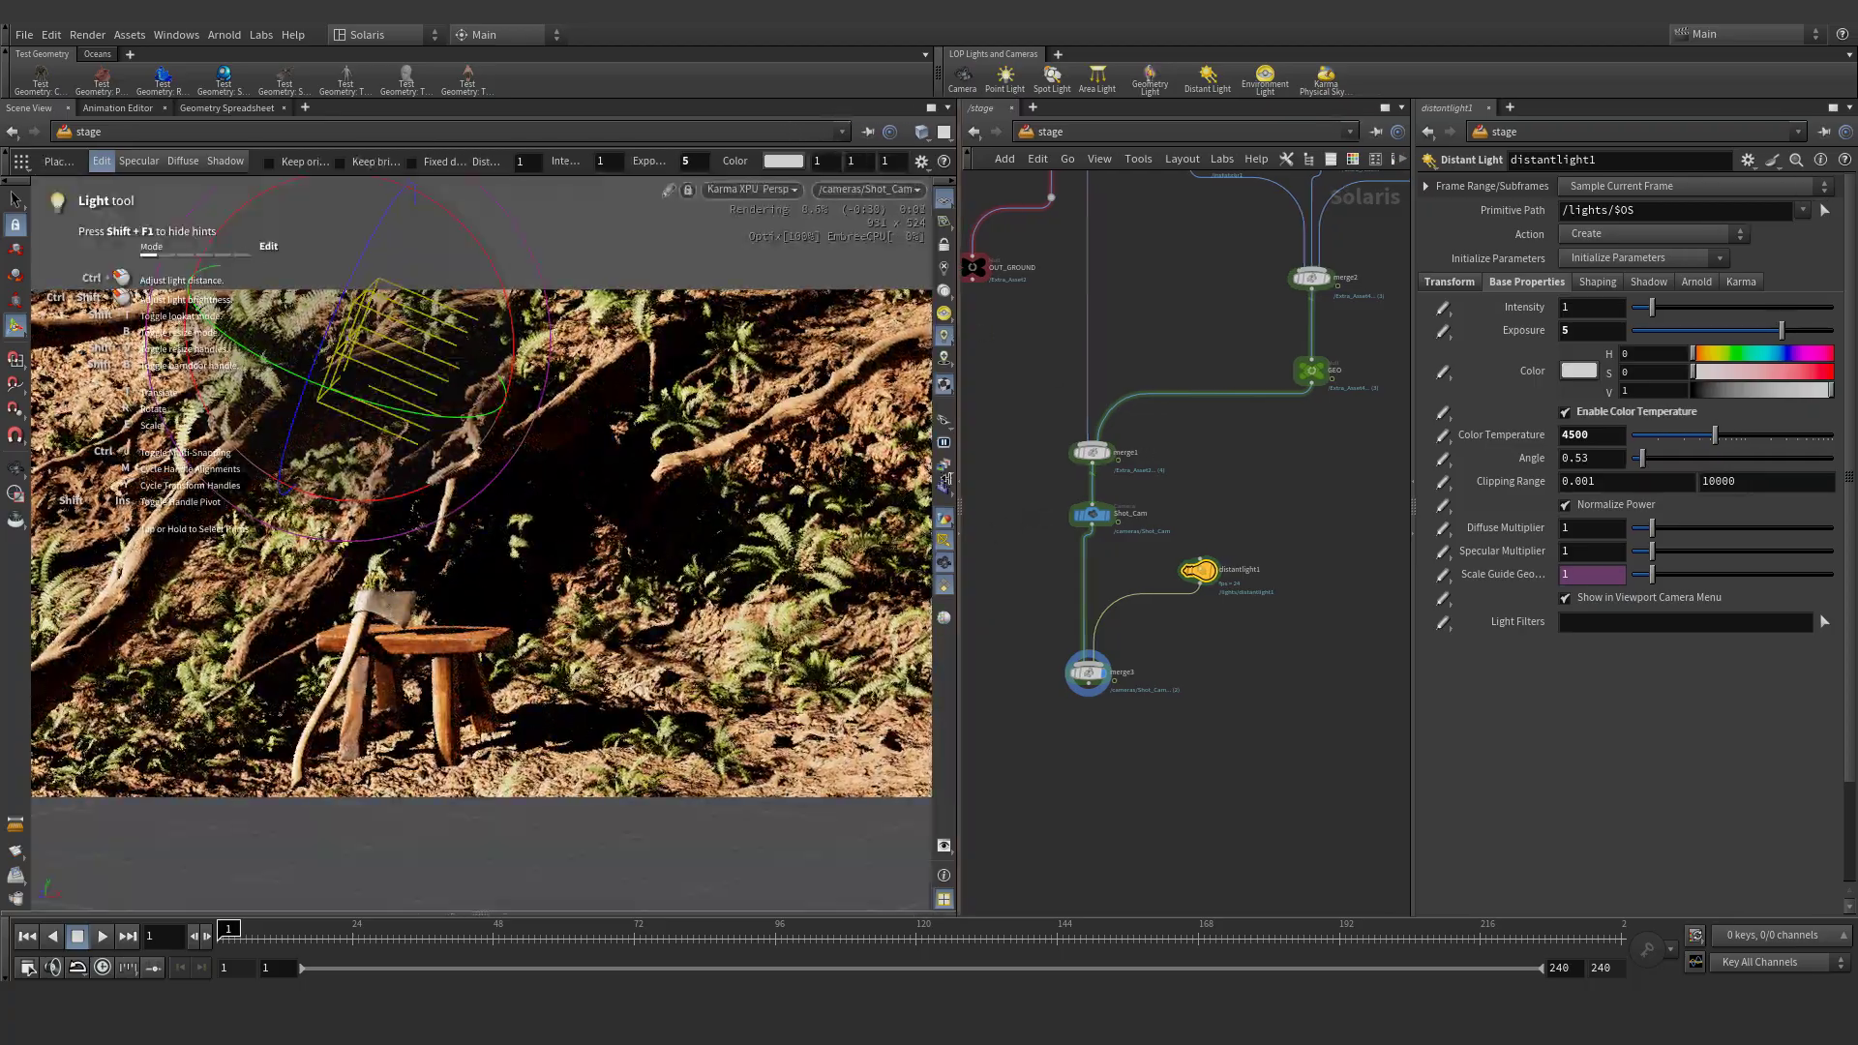
left_click_drag(469, 235, 473, 188)
left_click_drag(483, 389, 494, 295)
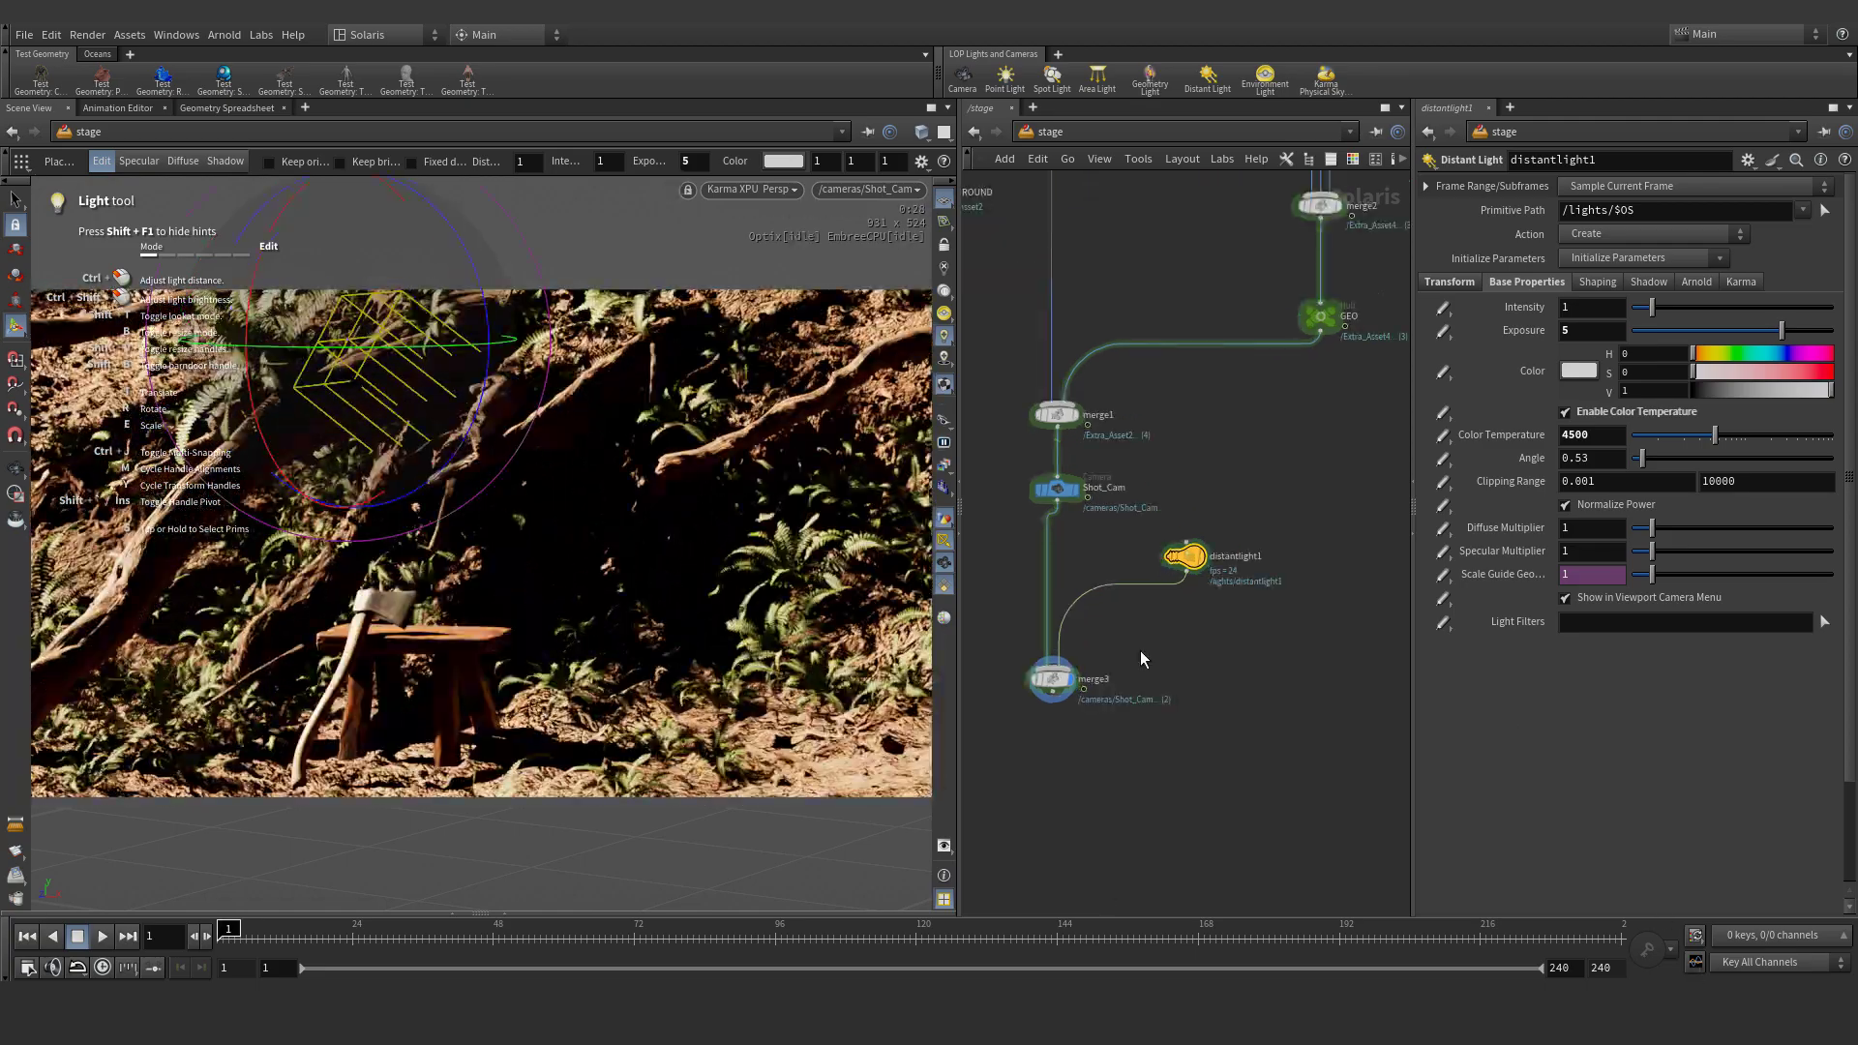
Add a Merge node between distantlight1 and merge3 to collect the lights
scroll(1140, 651, "up", 2)
key("Tab")
type("mer")
key("Return")
left_click(1298, 734)
left_click_drag(1282, 730, 1252, 658)
middle_click_drag(1252, 658, 1193, 668)
Add a Dome Light node and connect it to merge4 beside distantlight1
left_click(1195, 651)
key("Tab")
type("do")
key("Return")
left_click(1308, 589)
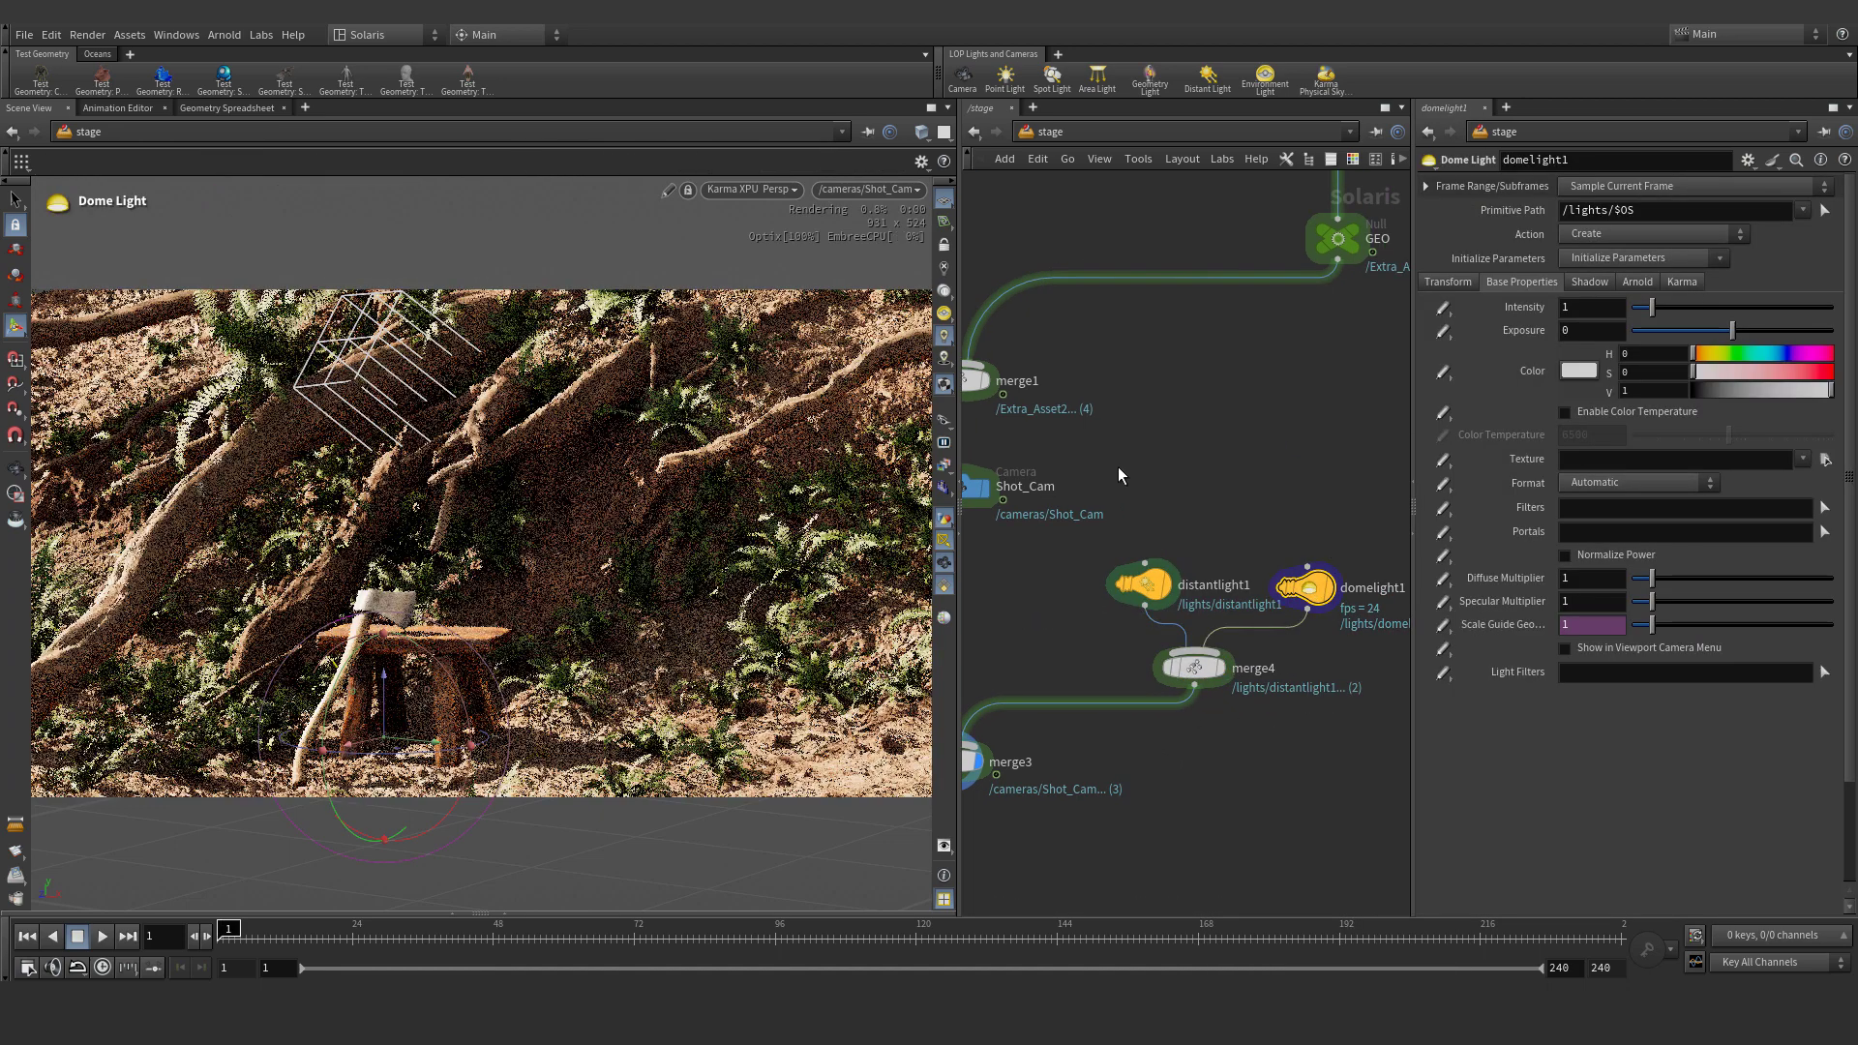
Enclose distantlight1, domelight1 and merge4 in a network box titled Light
left_click_drag(1297, 518, 1101, 665)
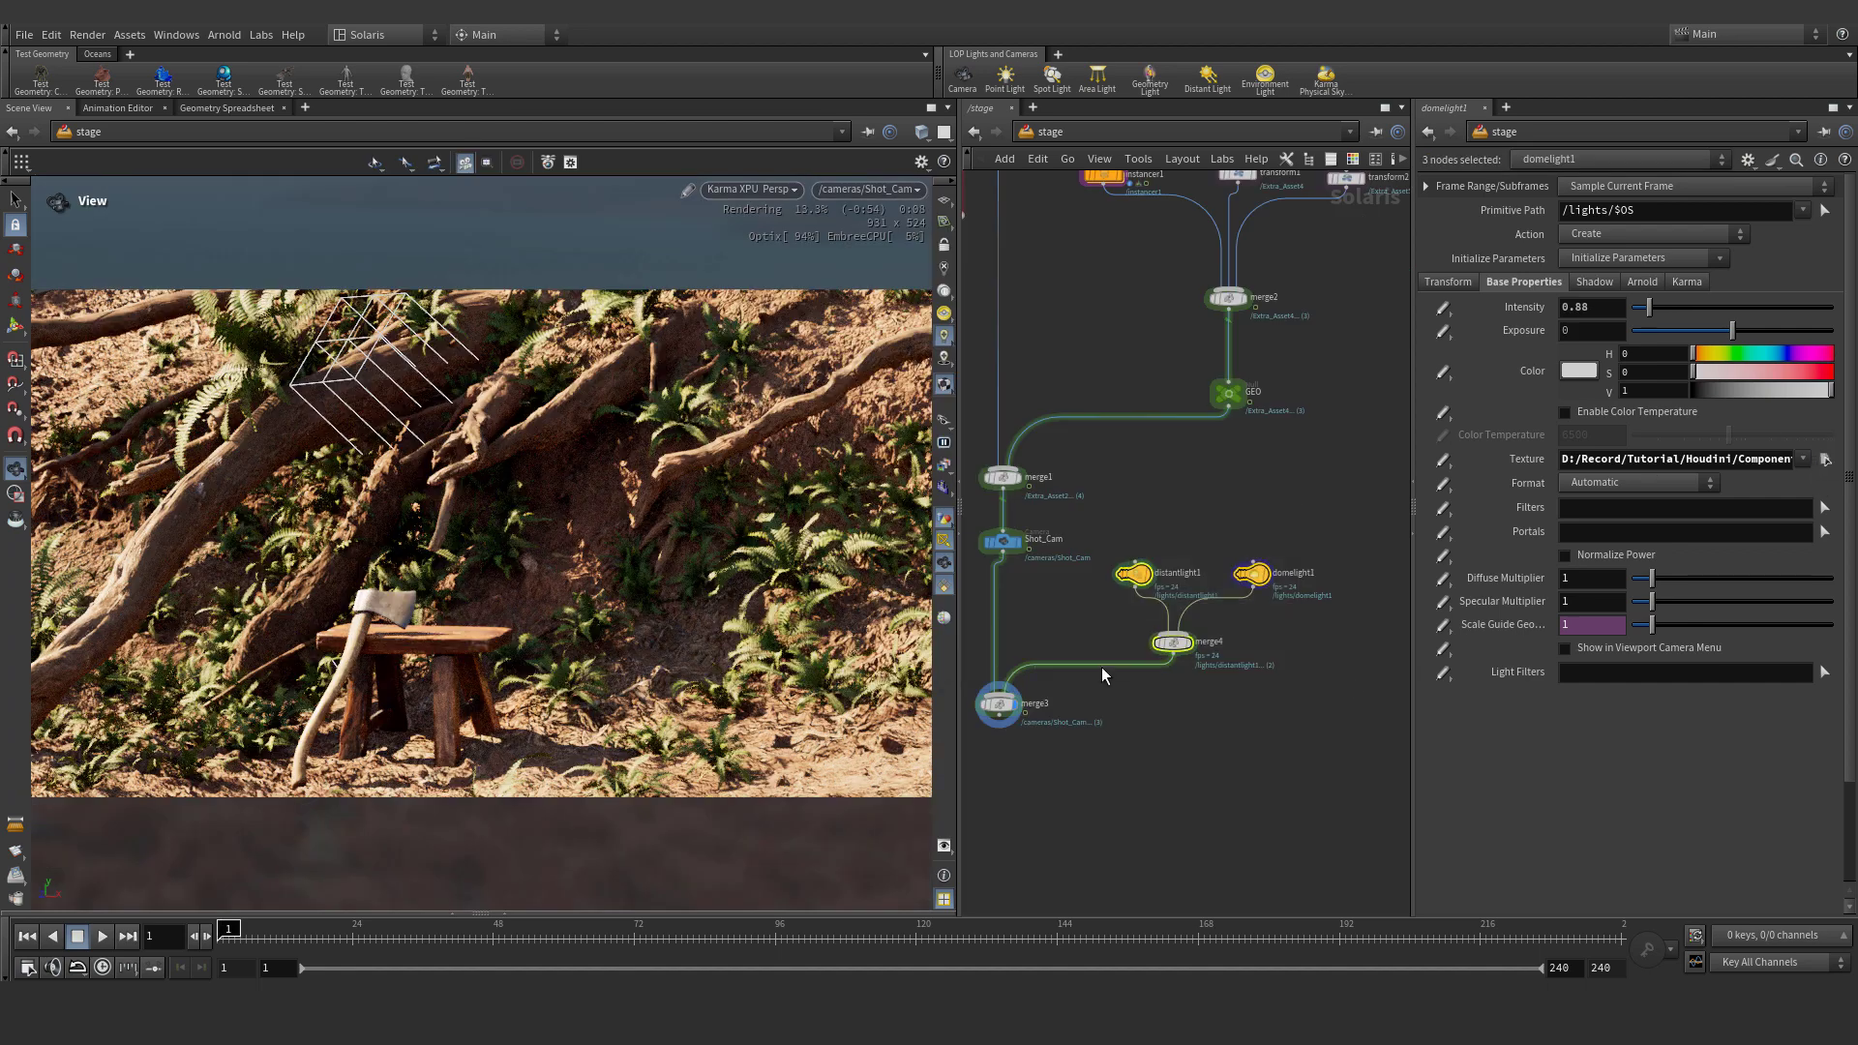
key("shift+o")
double_click(1204, 553)
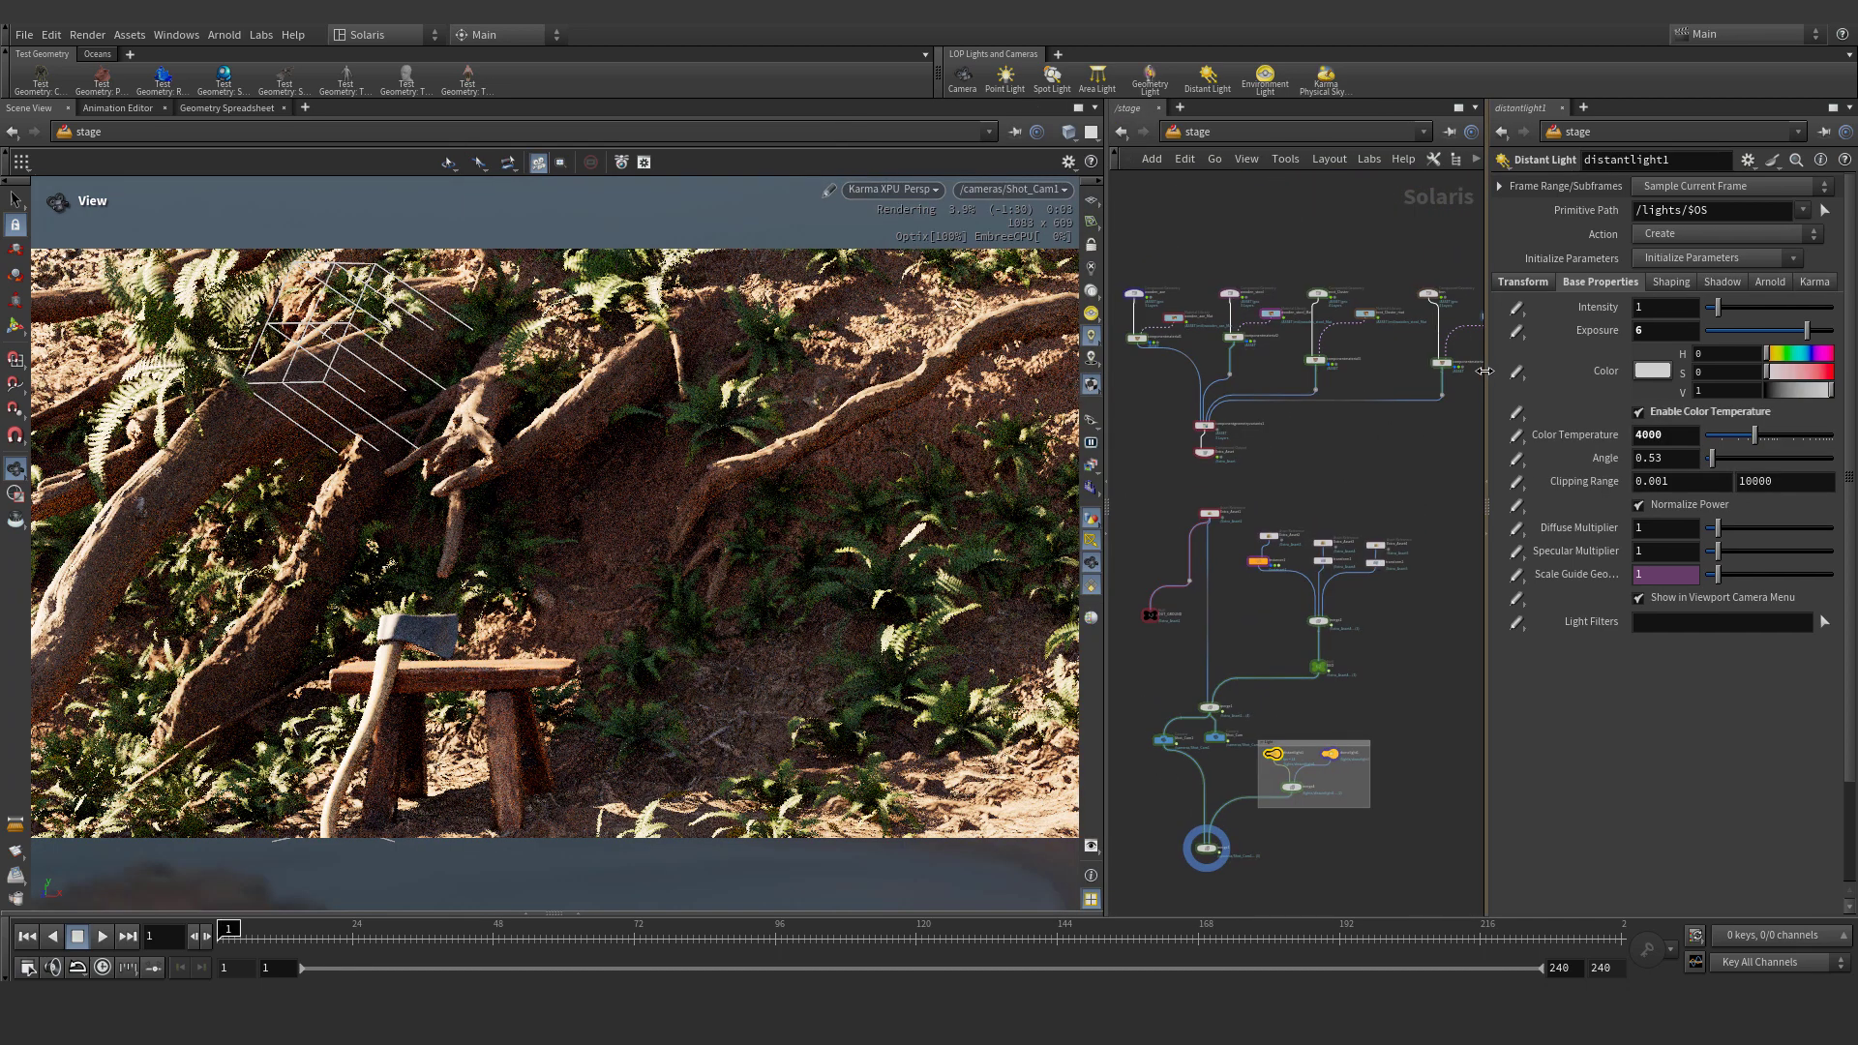
Switch the viewport renderer from Karma XPU to Houdini VK and rebalance the network and parameter areas
left_click_drag(1485, 371, 1500, 370)
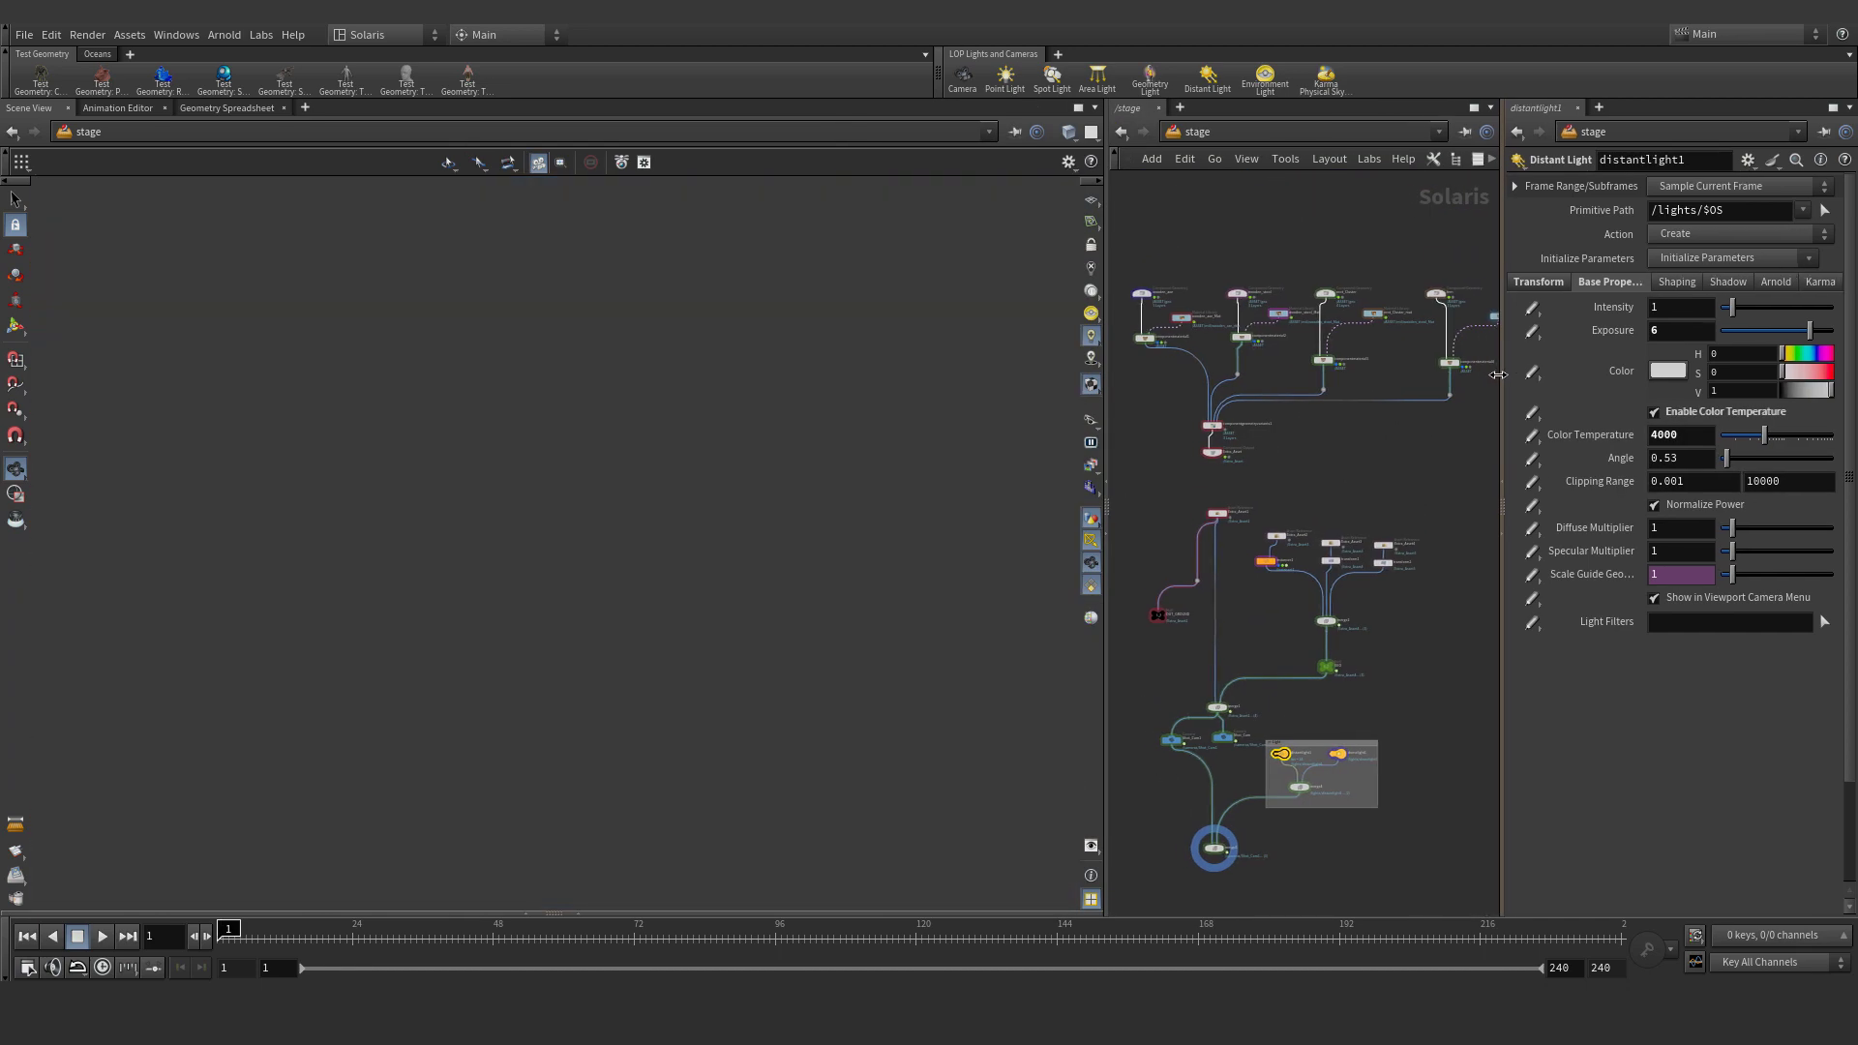
middle_click_drag(1424, 440, 1423, 412)
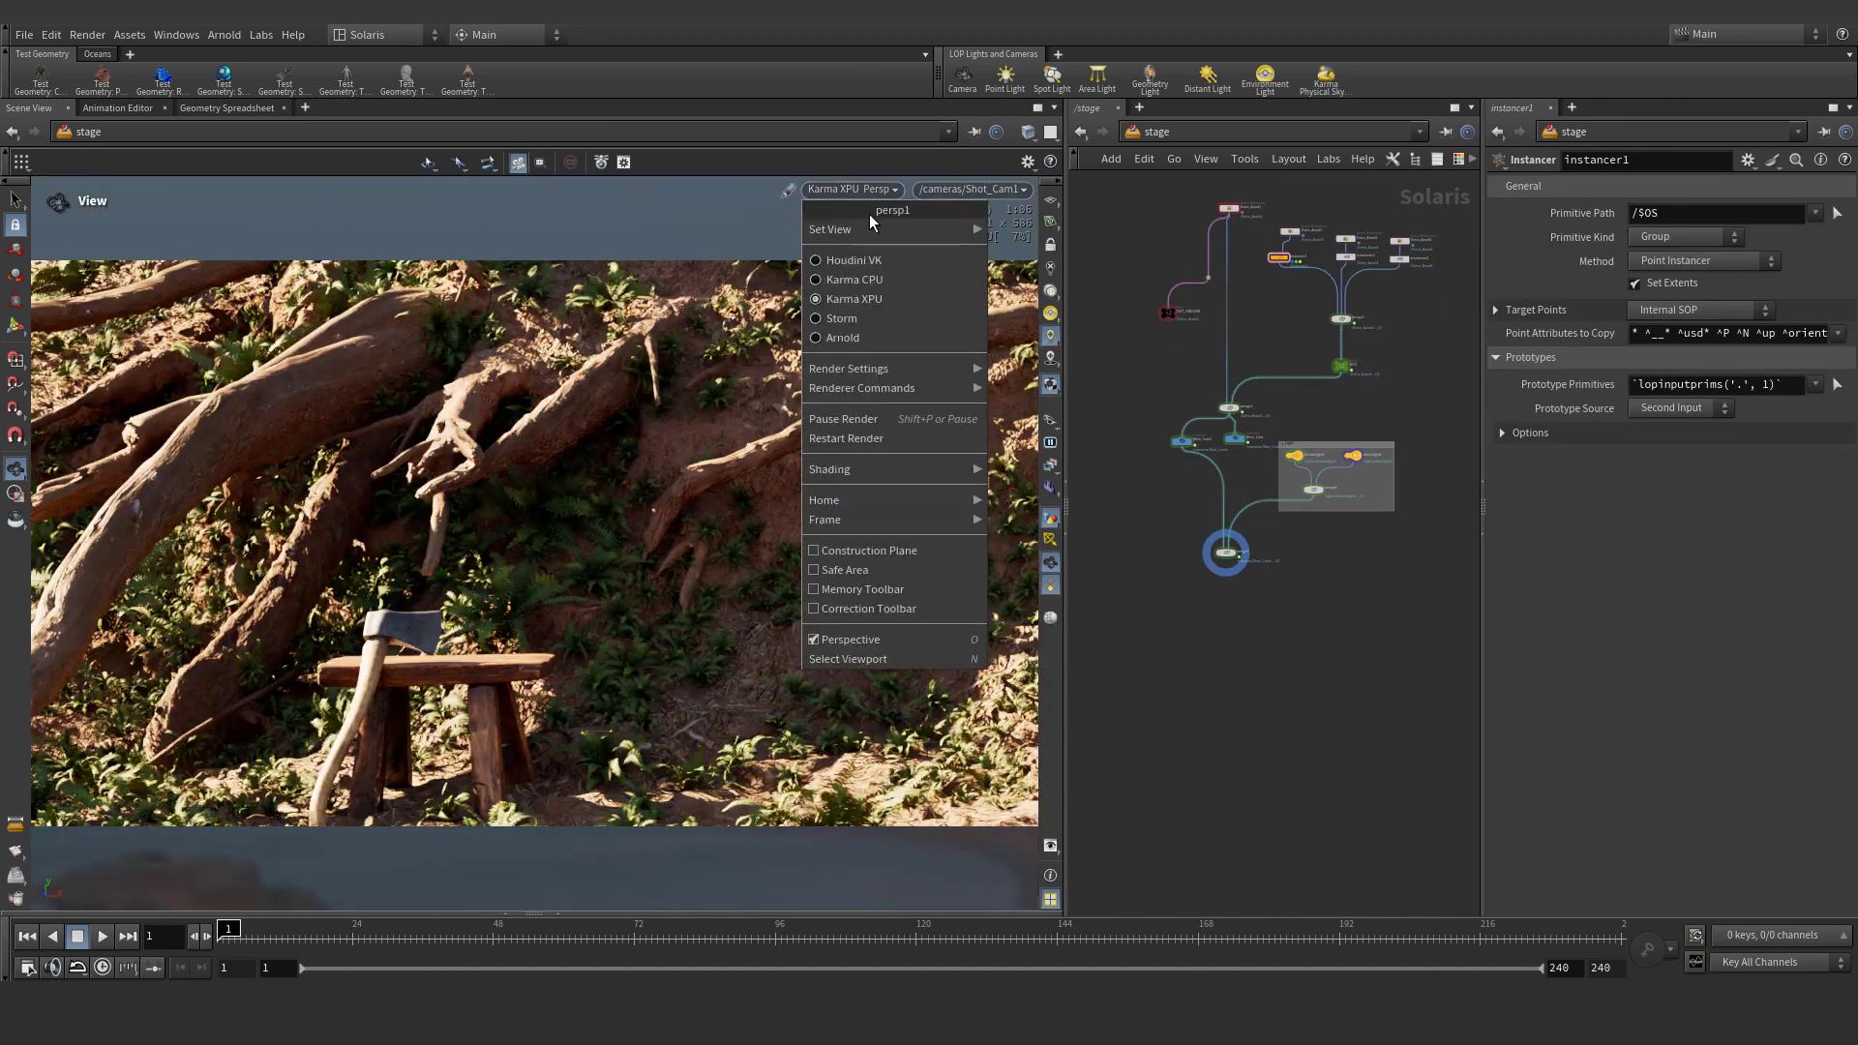
left_click(861, 263)
Open the sampling options of arnold_rendersettings1 and try the Arnold renderer in the viewport
left_click(1515, 261)
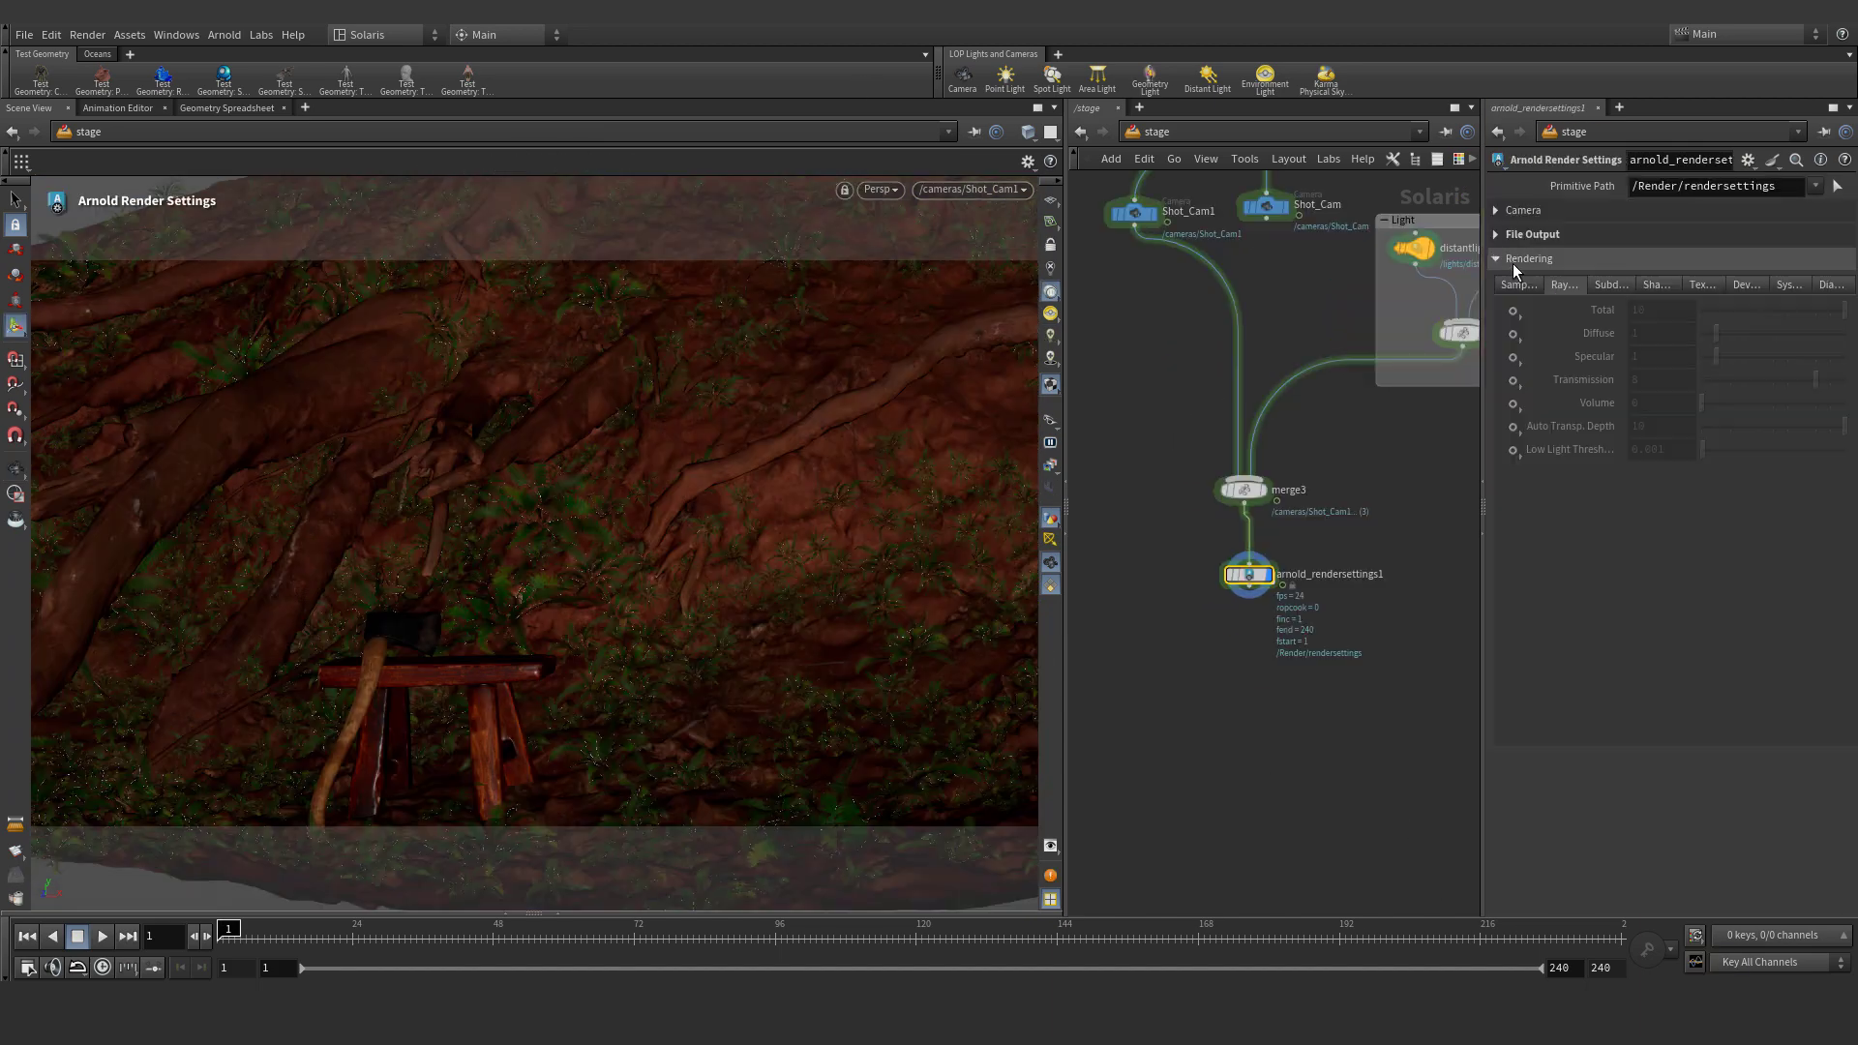
left_click(1518, 285)
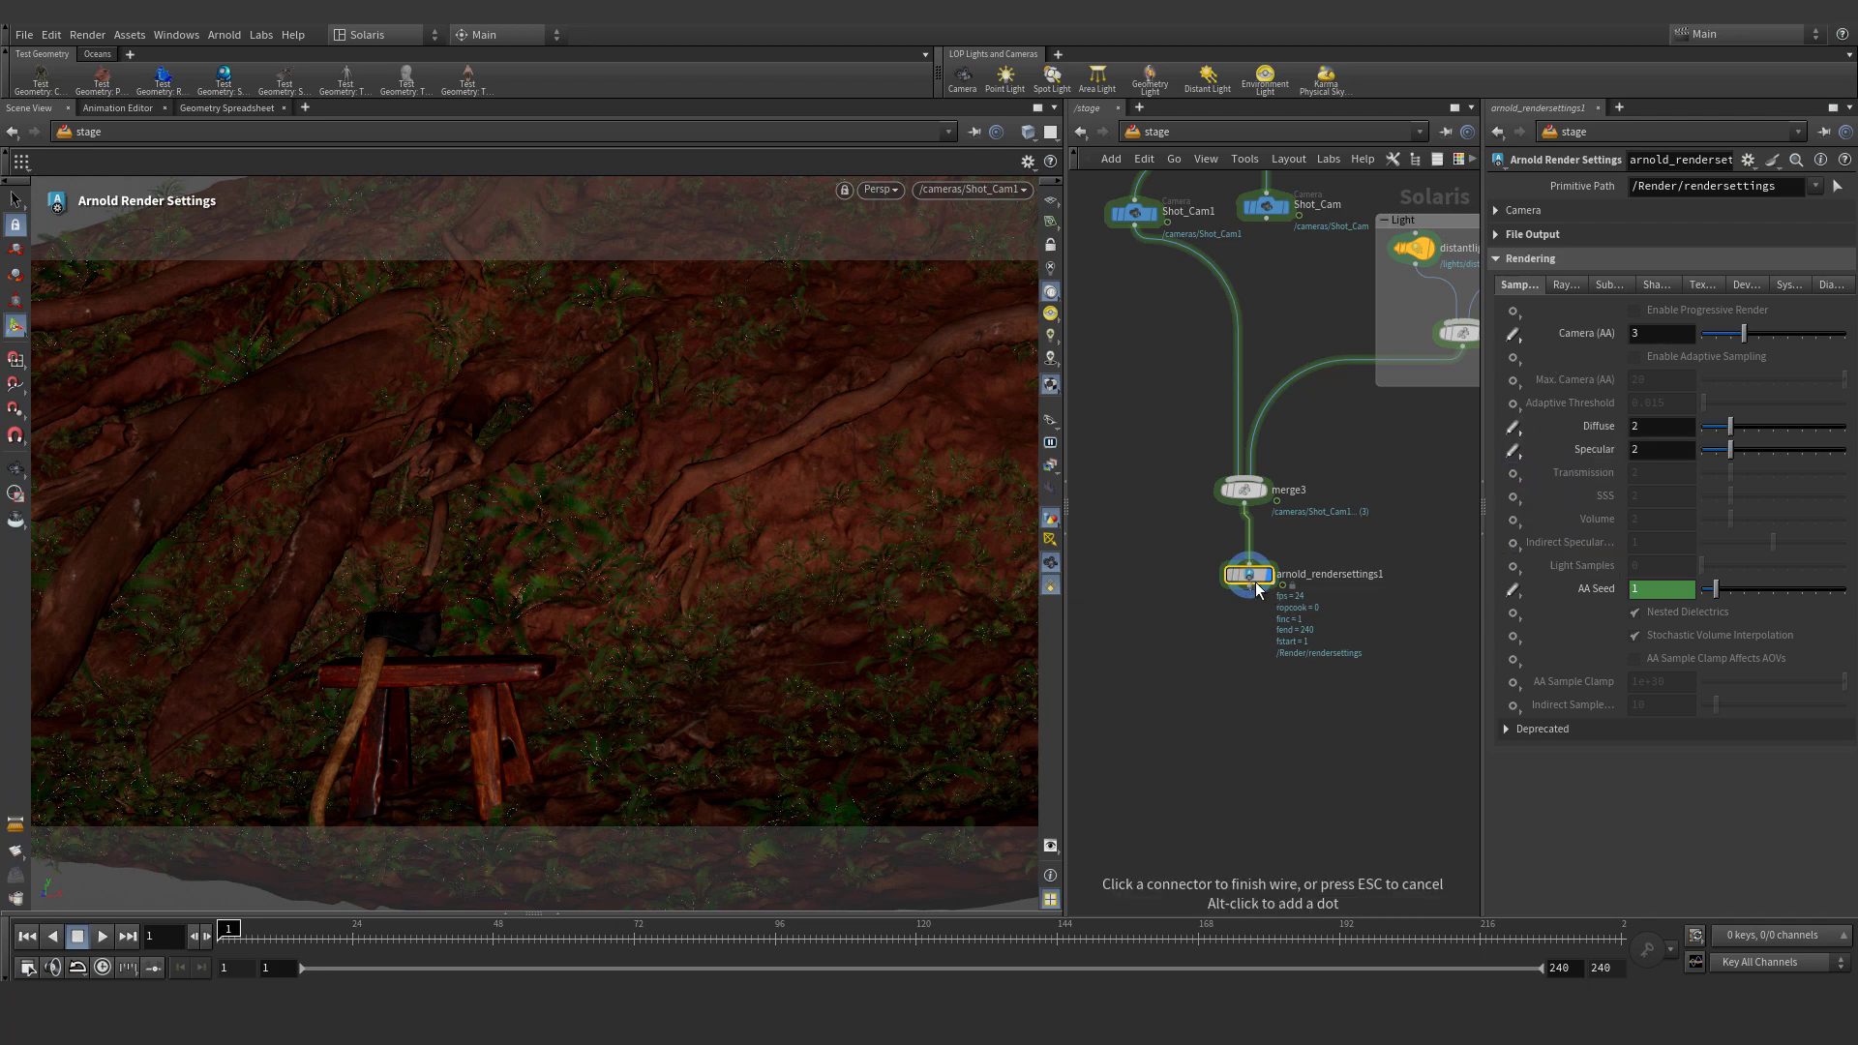
left_click(881, 190)
left_click(919, 339)
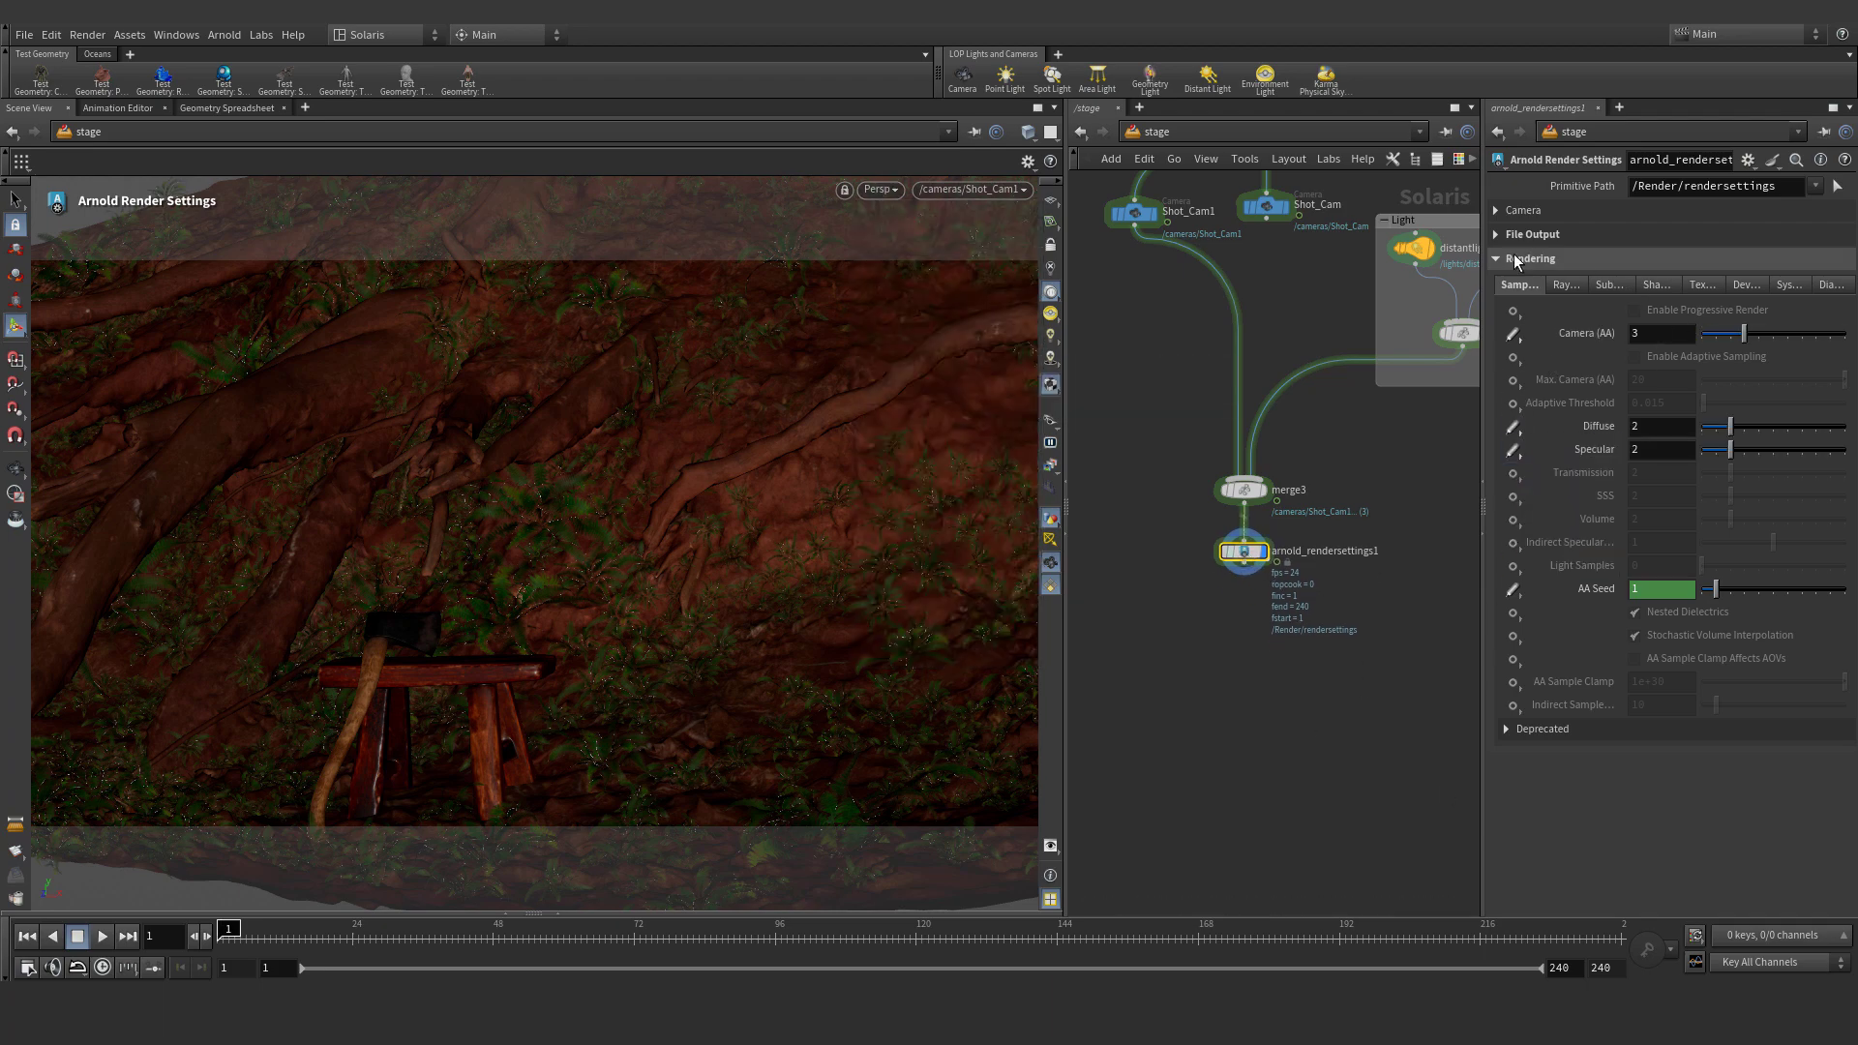
Override Auto-Generate Tx to off in the Arnold texture settings and render the viewport with Arnold
left_click_drag(1481, 290, 1330, 290)
left_click(1606, 285)
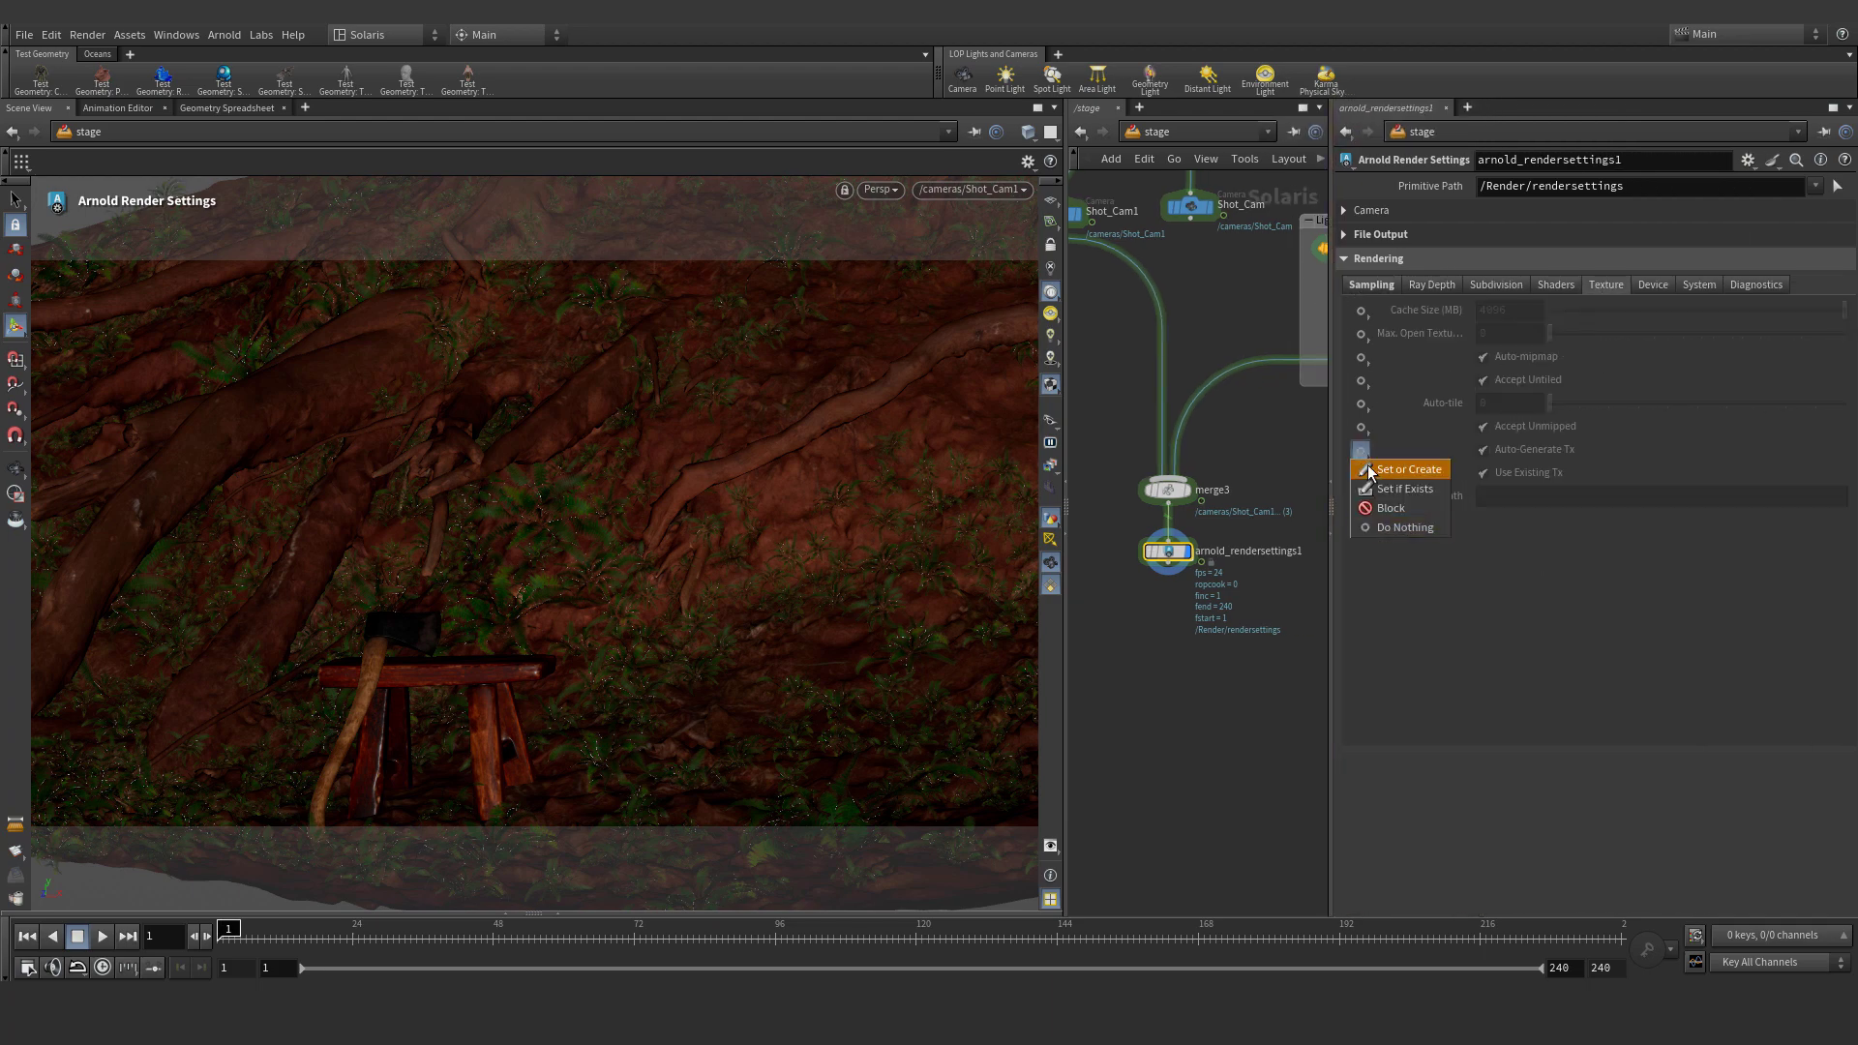
left_click_drag(1332, 474, 1440, 465)
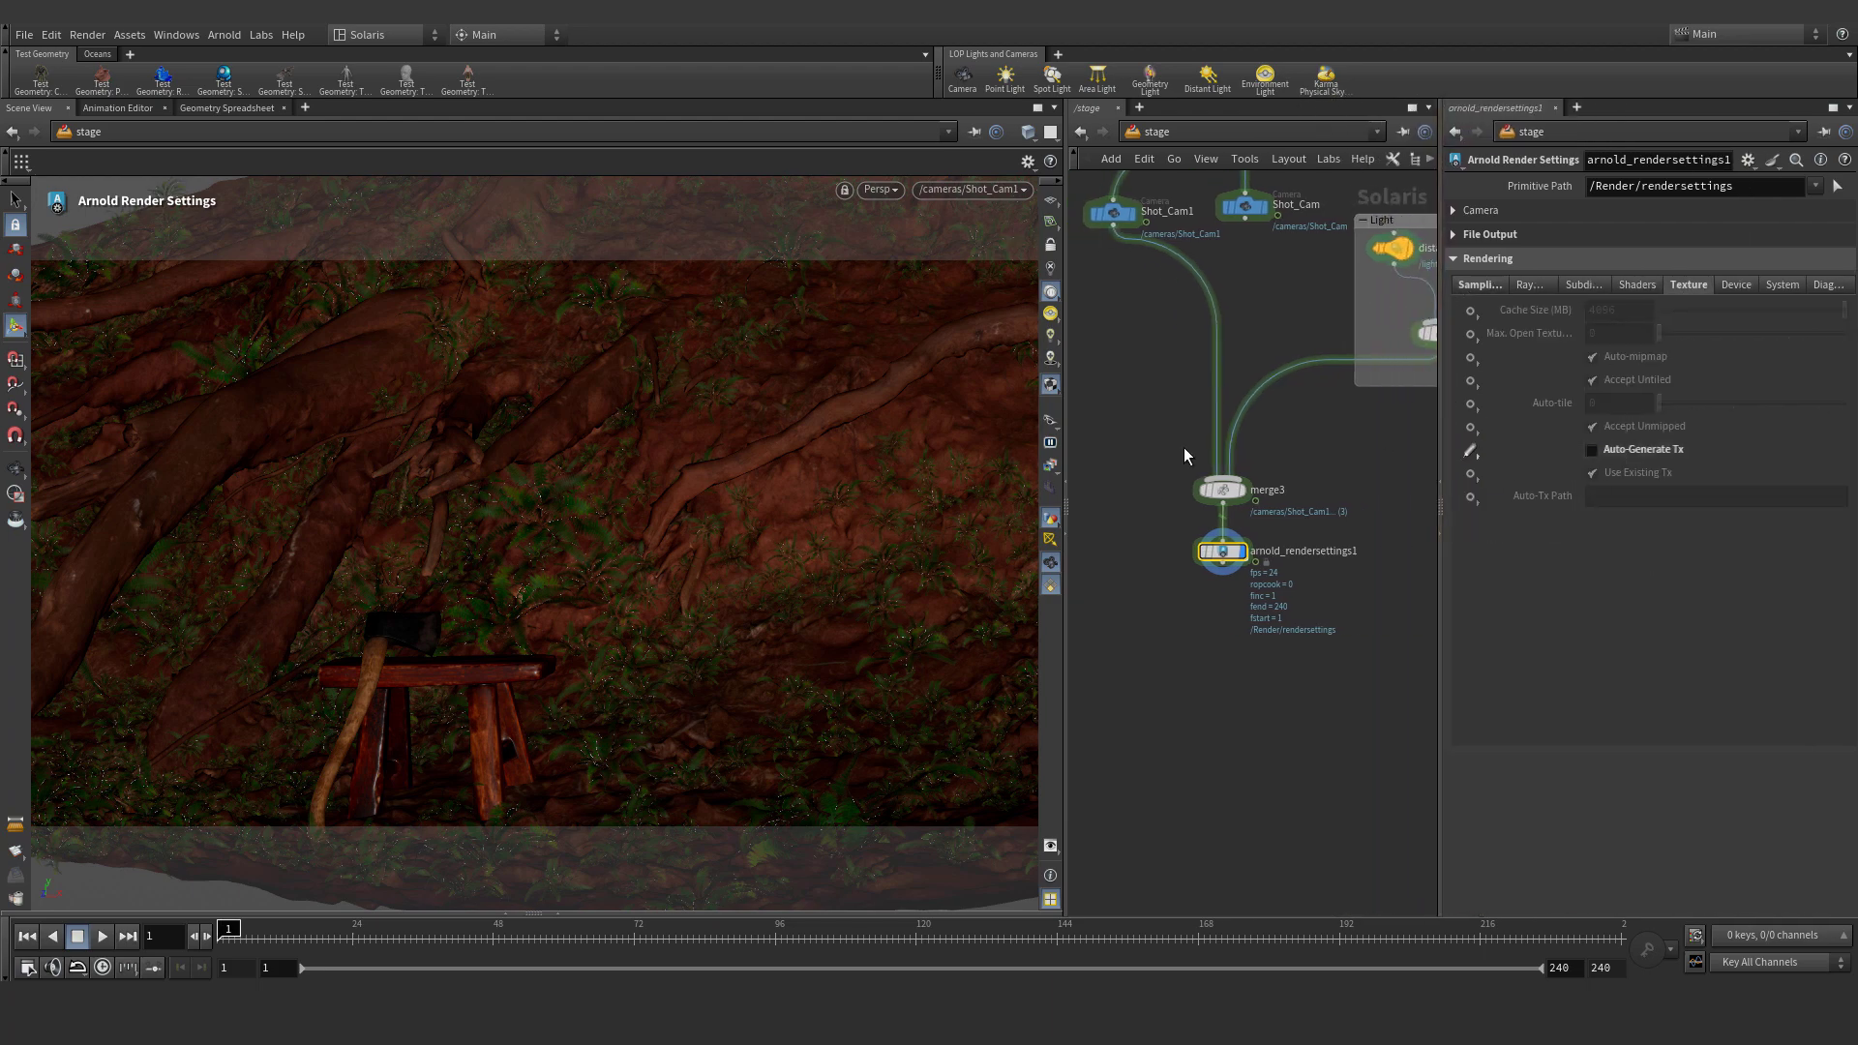
left_click(885, 193)
left_click(913, 346)
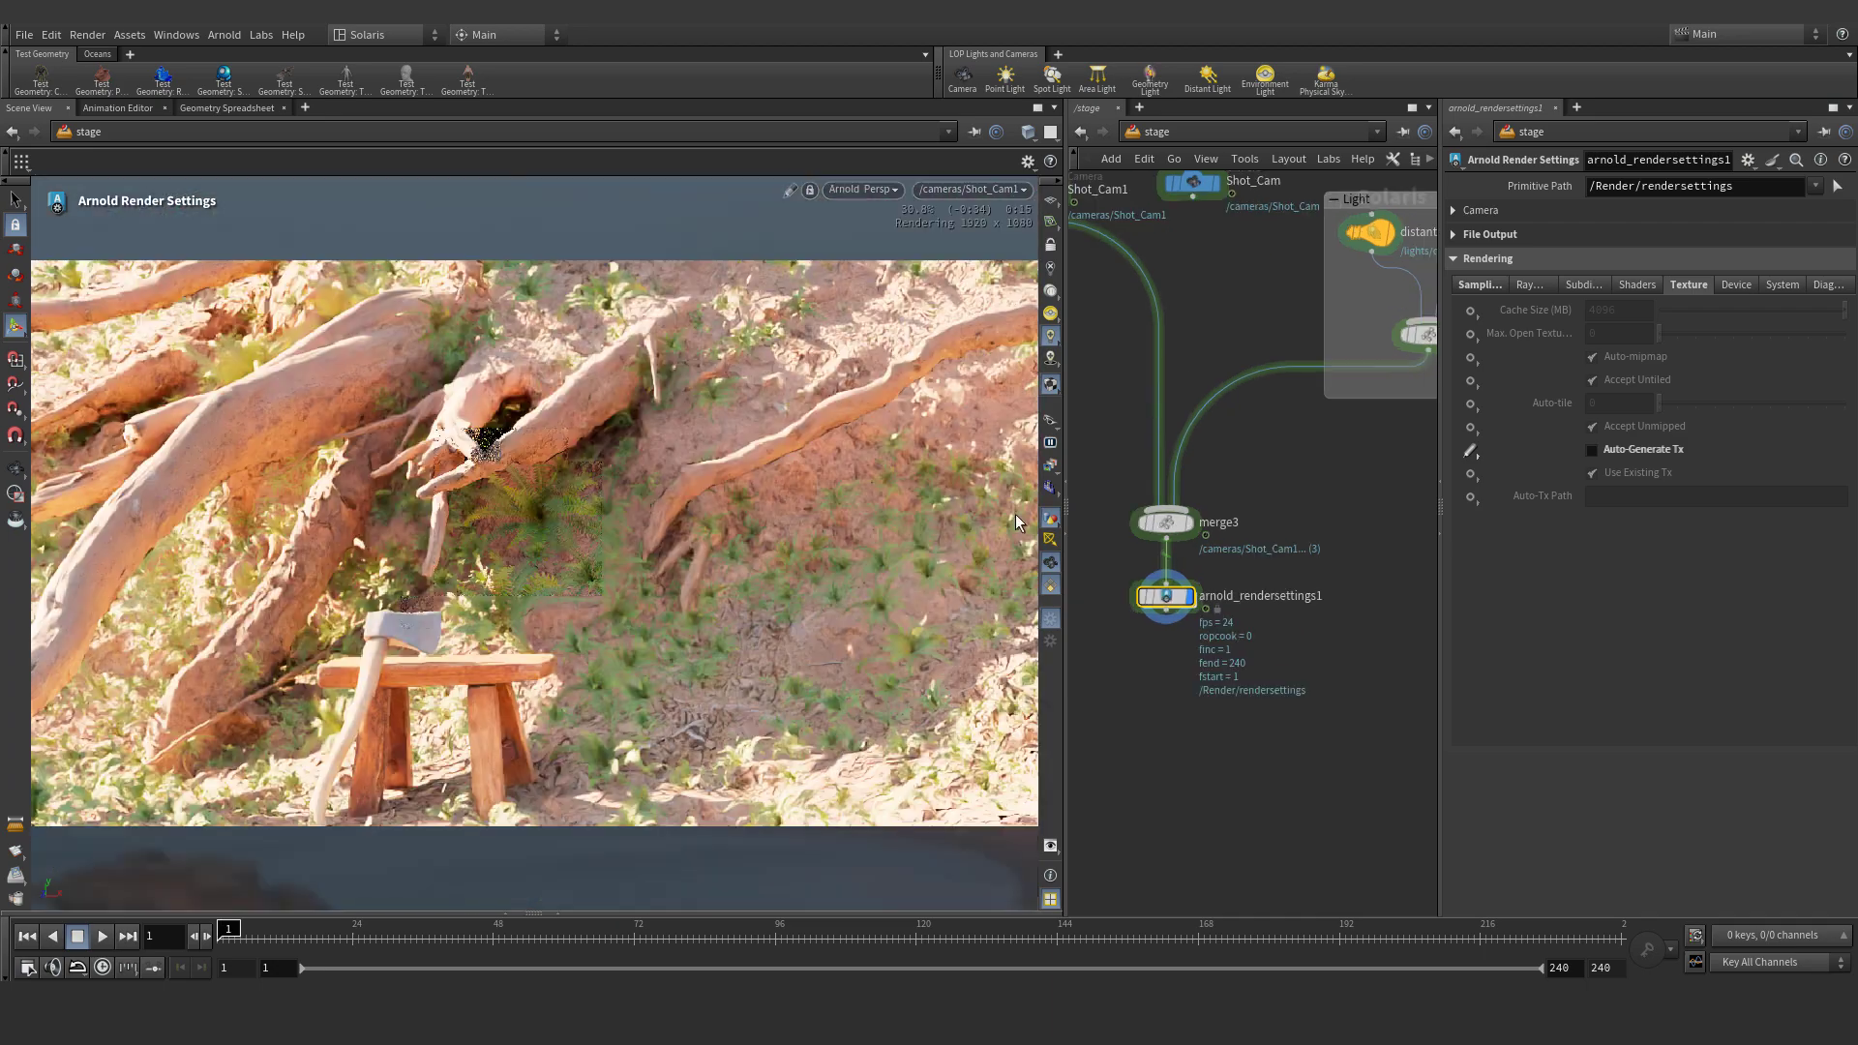
Bypass distantlight1 to isolate the dome lighting, and set domelight1's intensity to 0.8
scroll(1252, 713, "down", 5)
middle_click_drag(1387, 498, 1182, 569)
scroll(1182, 569, "up", 5)
left_click(1159, 556)
key("b")
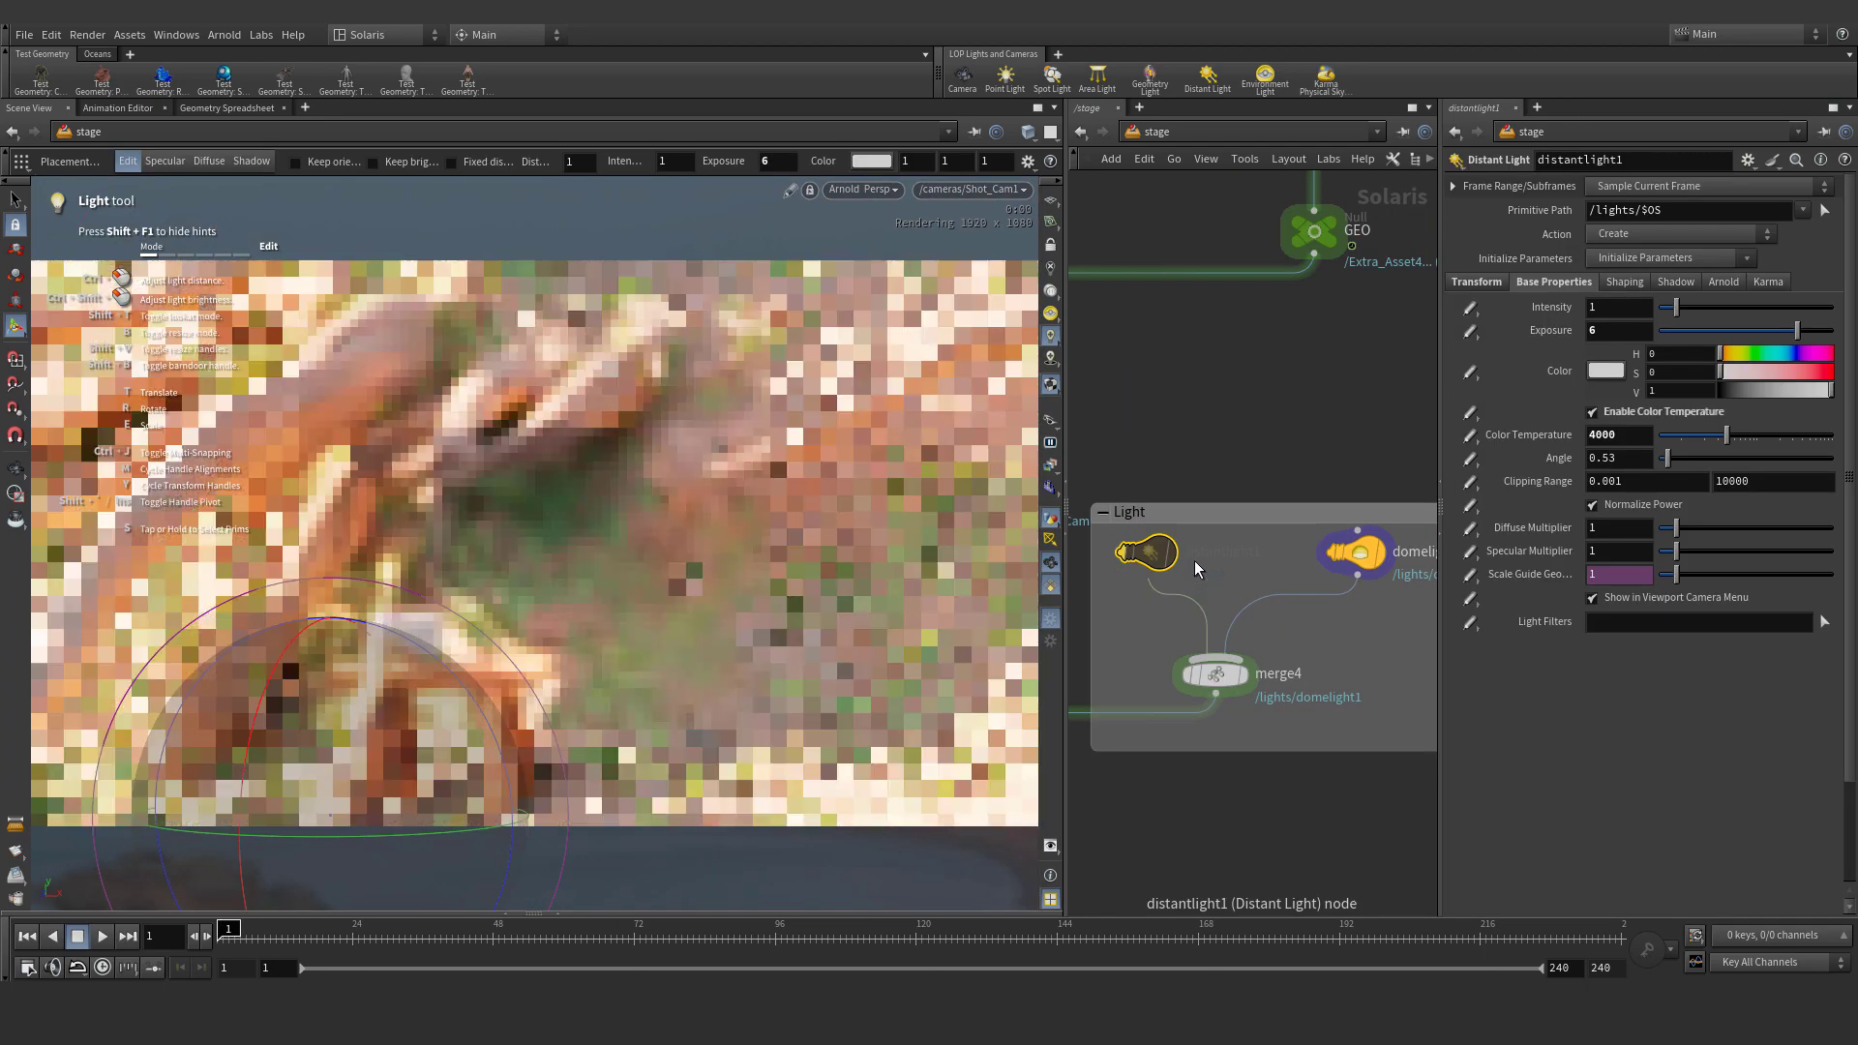
middle_click_drag(1238, 479, 1243, 457)
left_click_drag(1342, 430, 1405, 544)
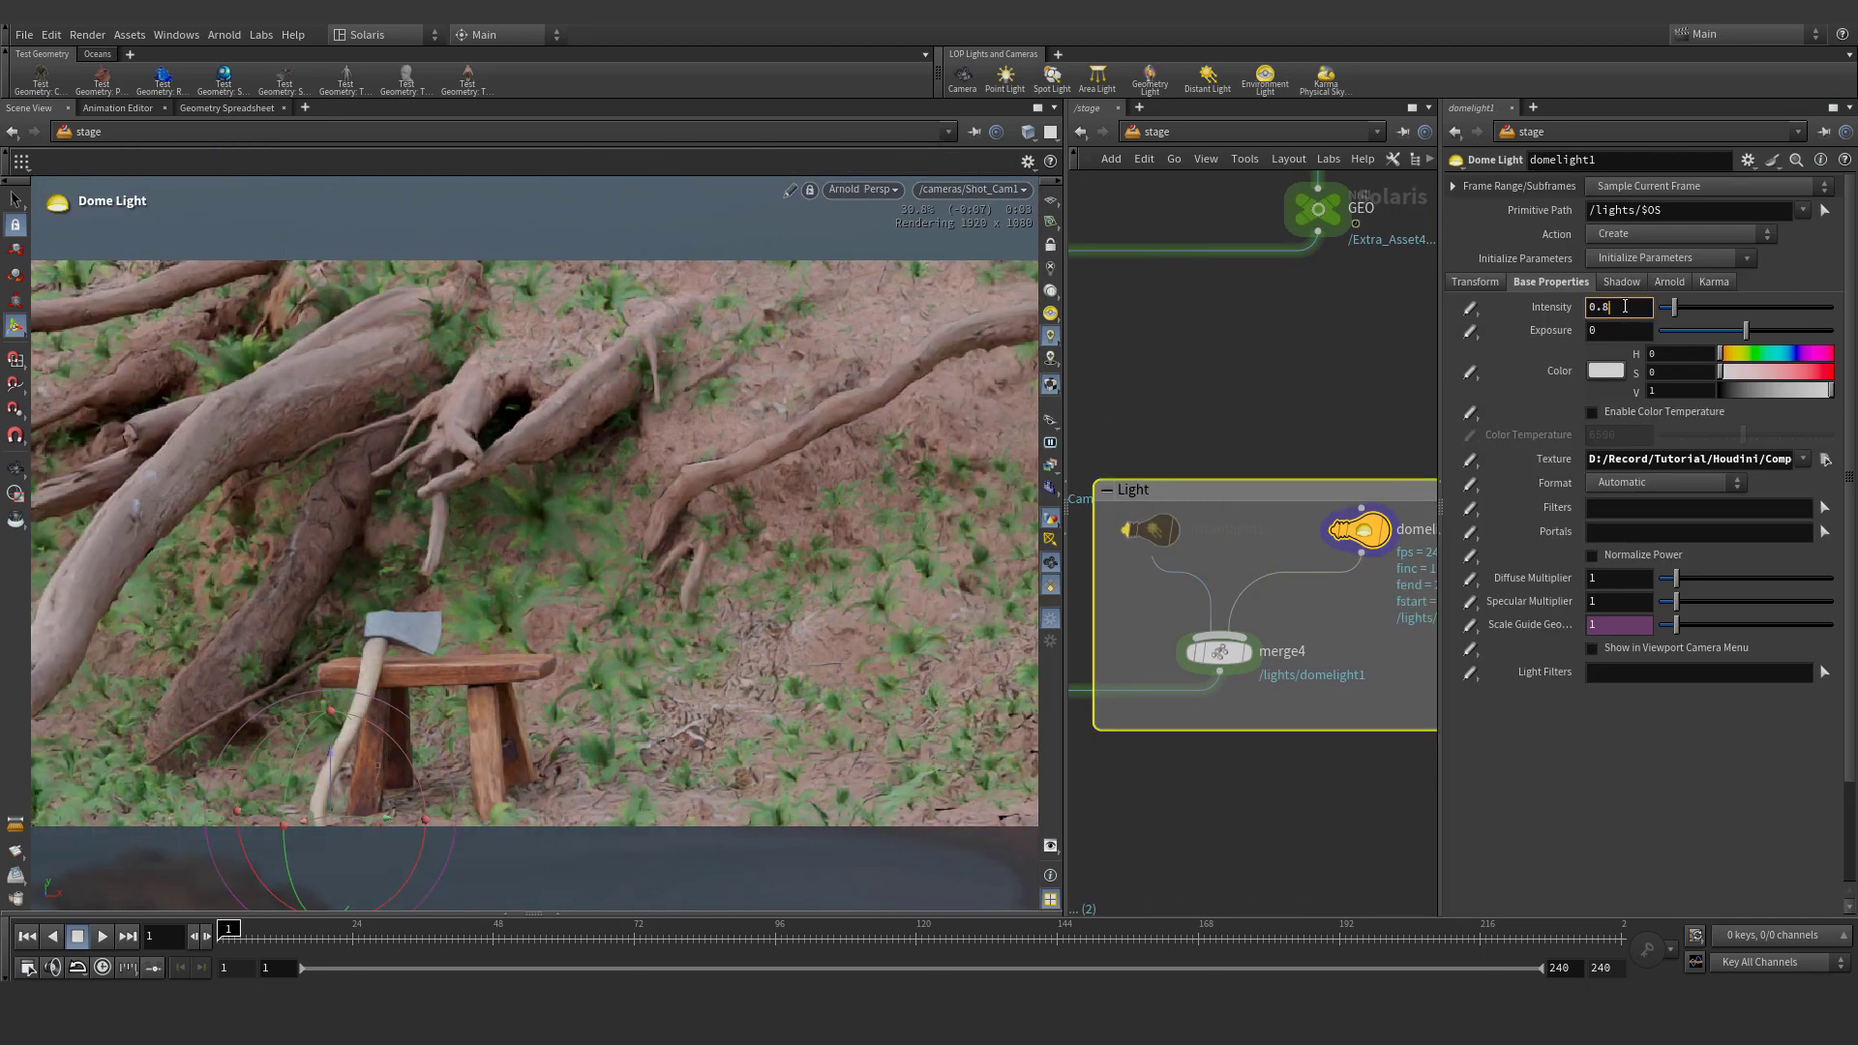
Re-enable distantlight1, set its exposure to 4, and return the viewport to the View tool
left_click_drag(1188, 434, 1151, 582)
key("b")
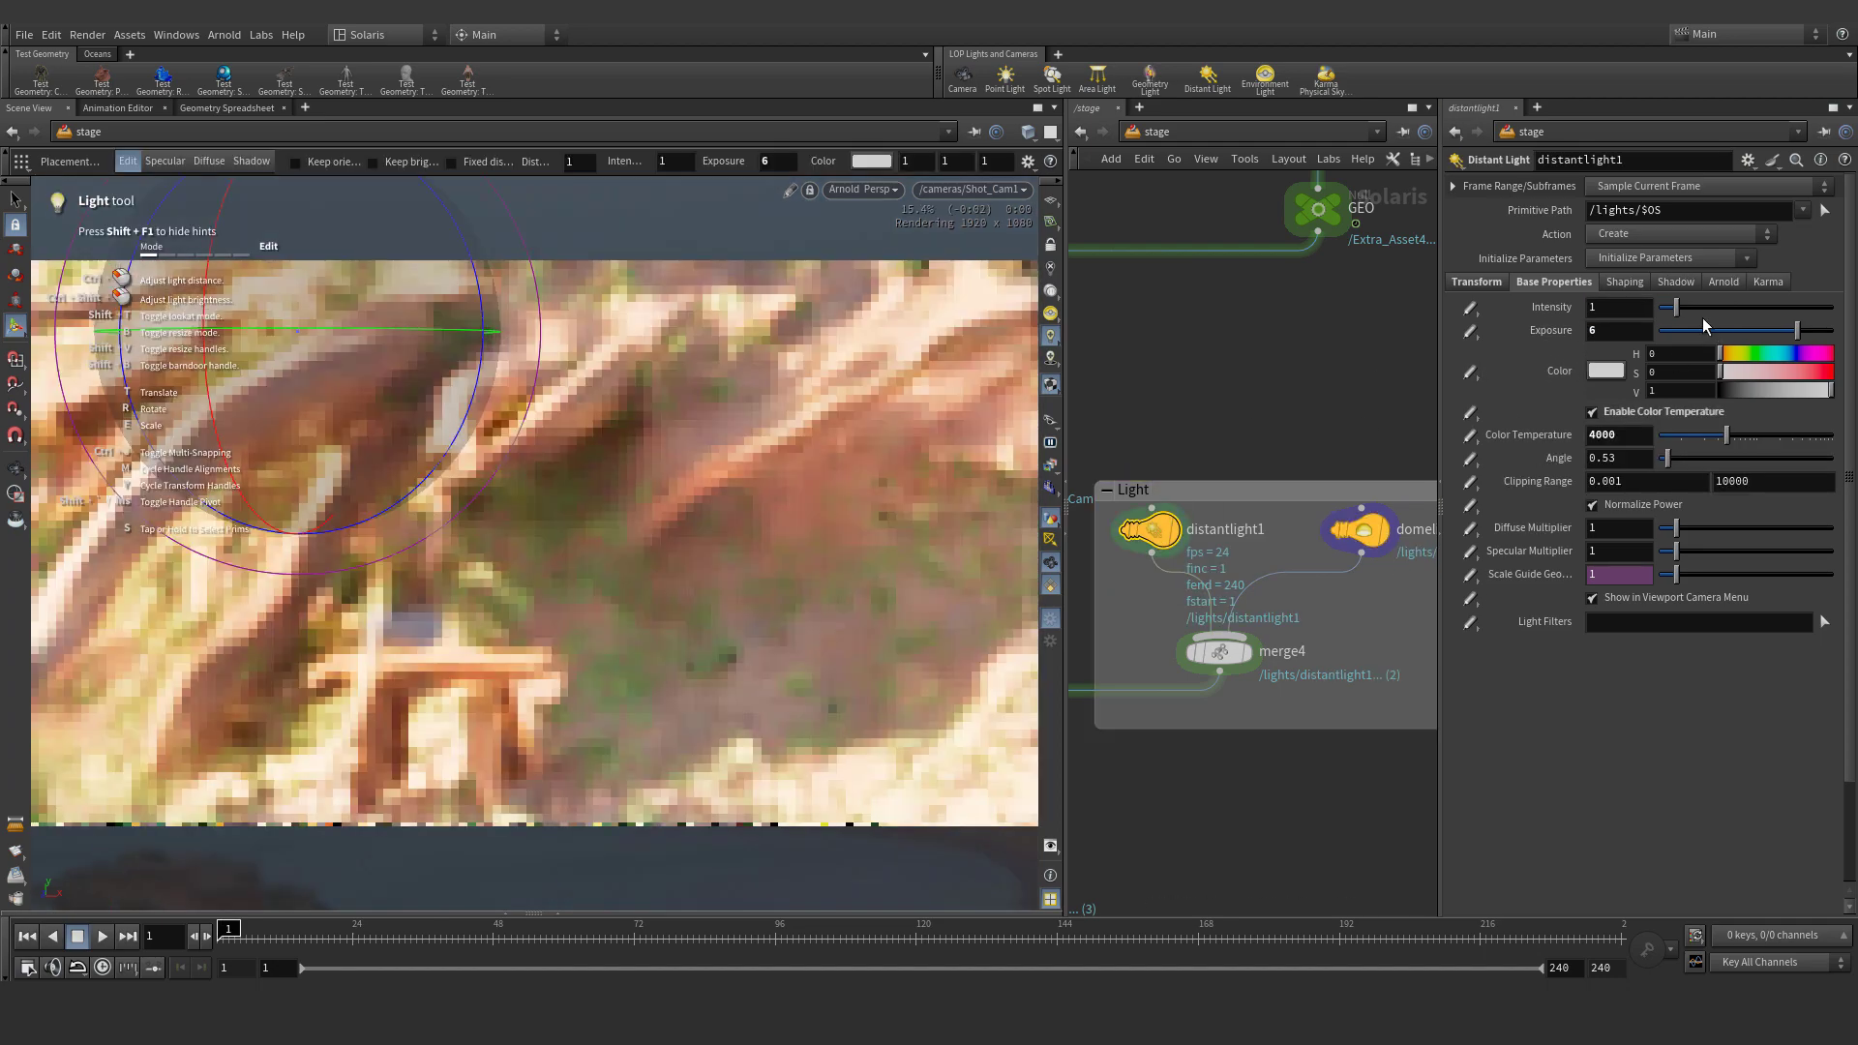
left_click_drag(1797, 331, 1780, 331)
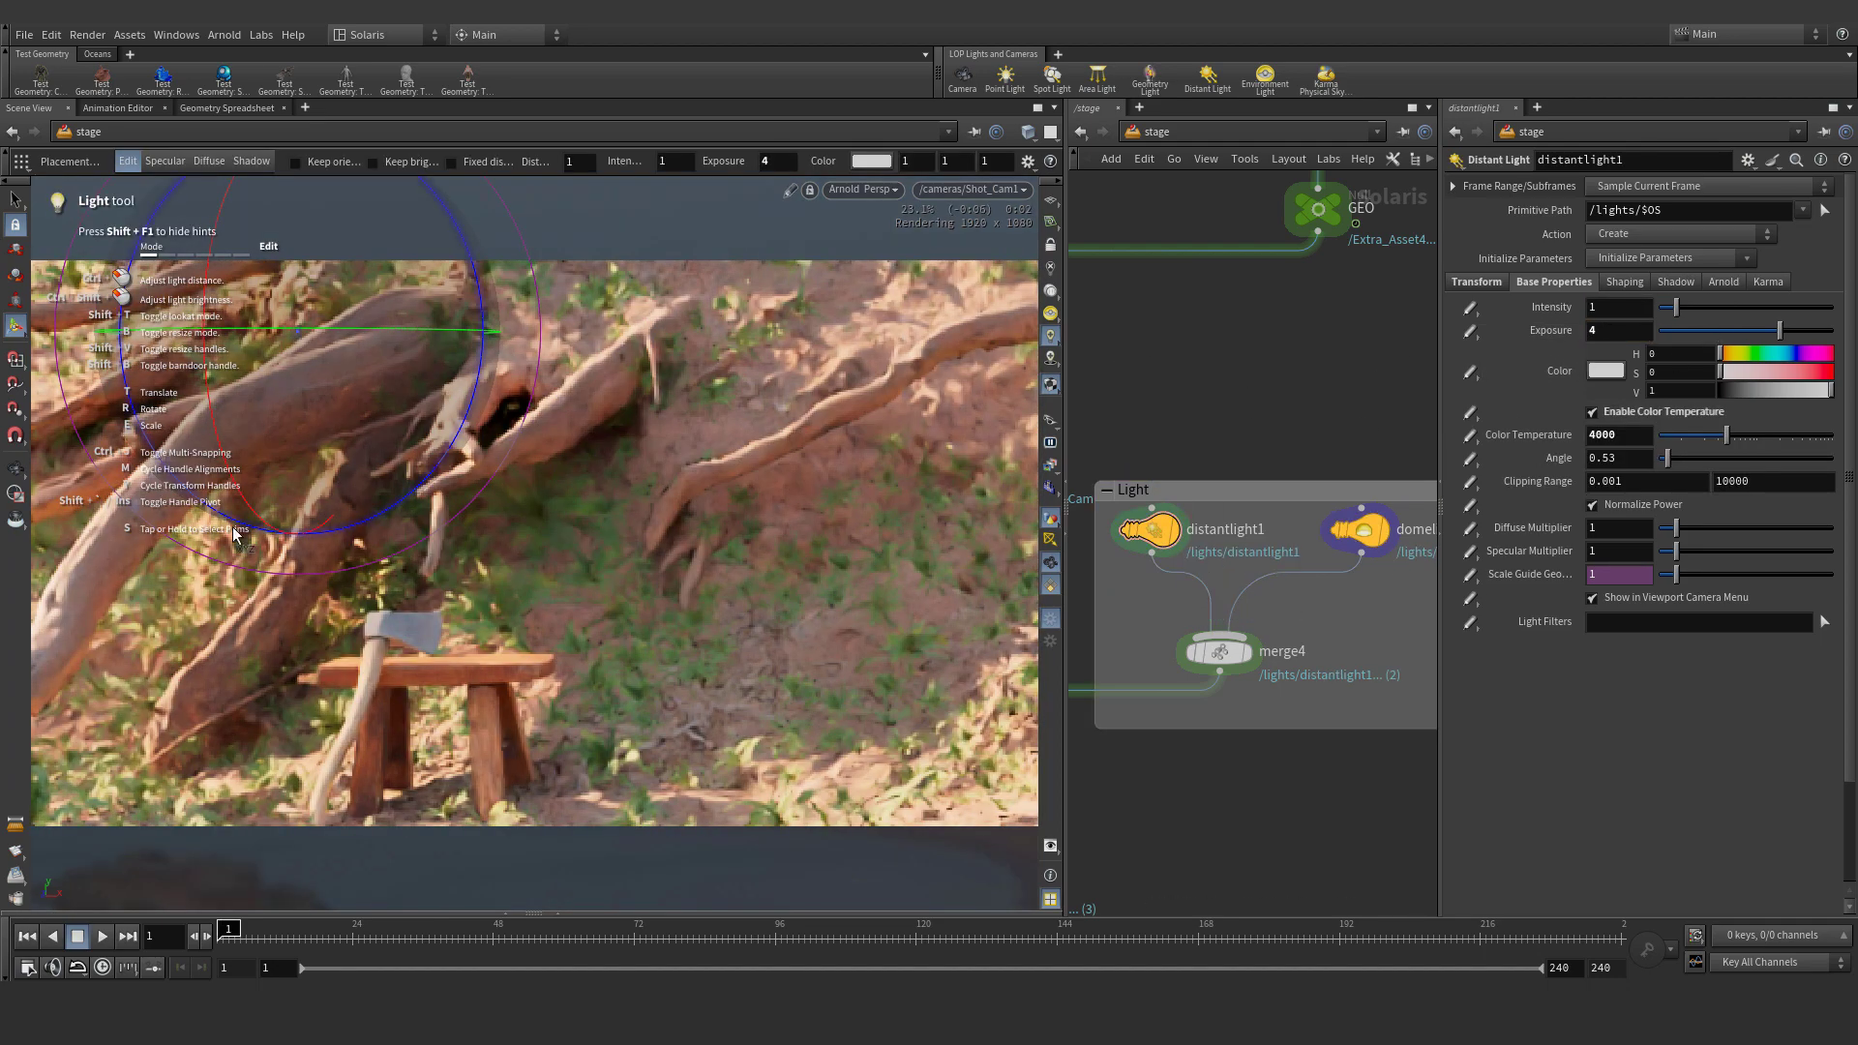
key("Escape")
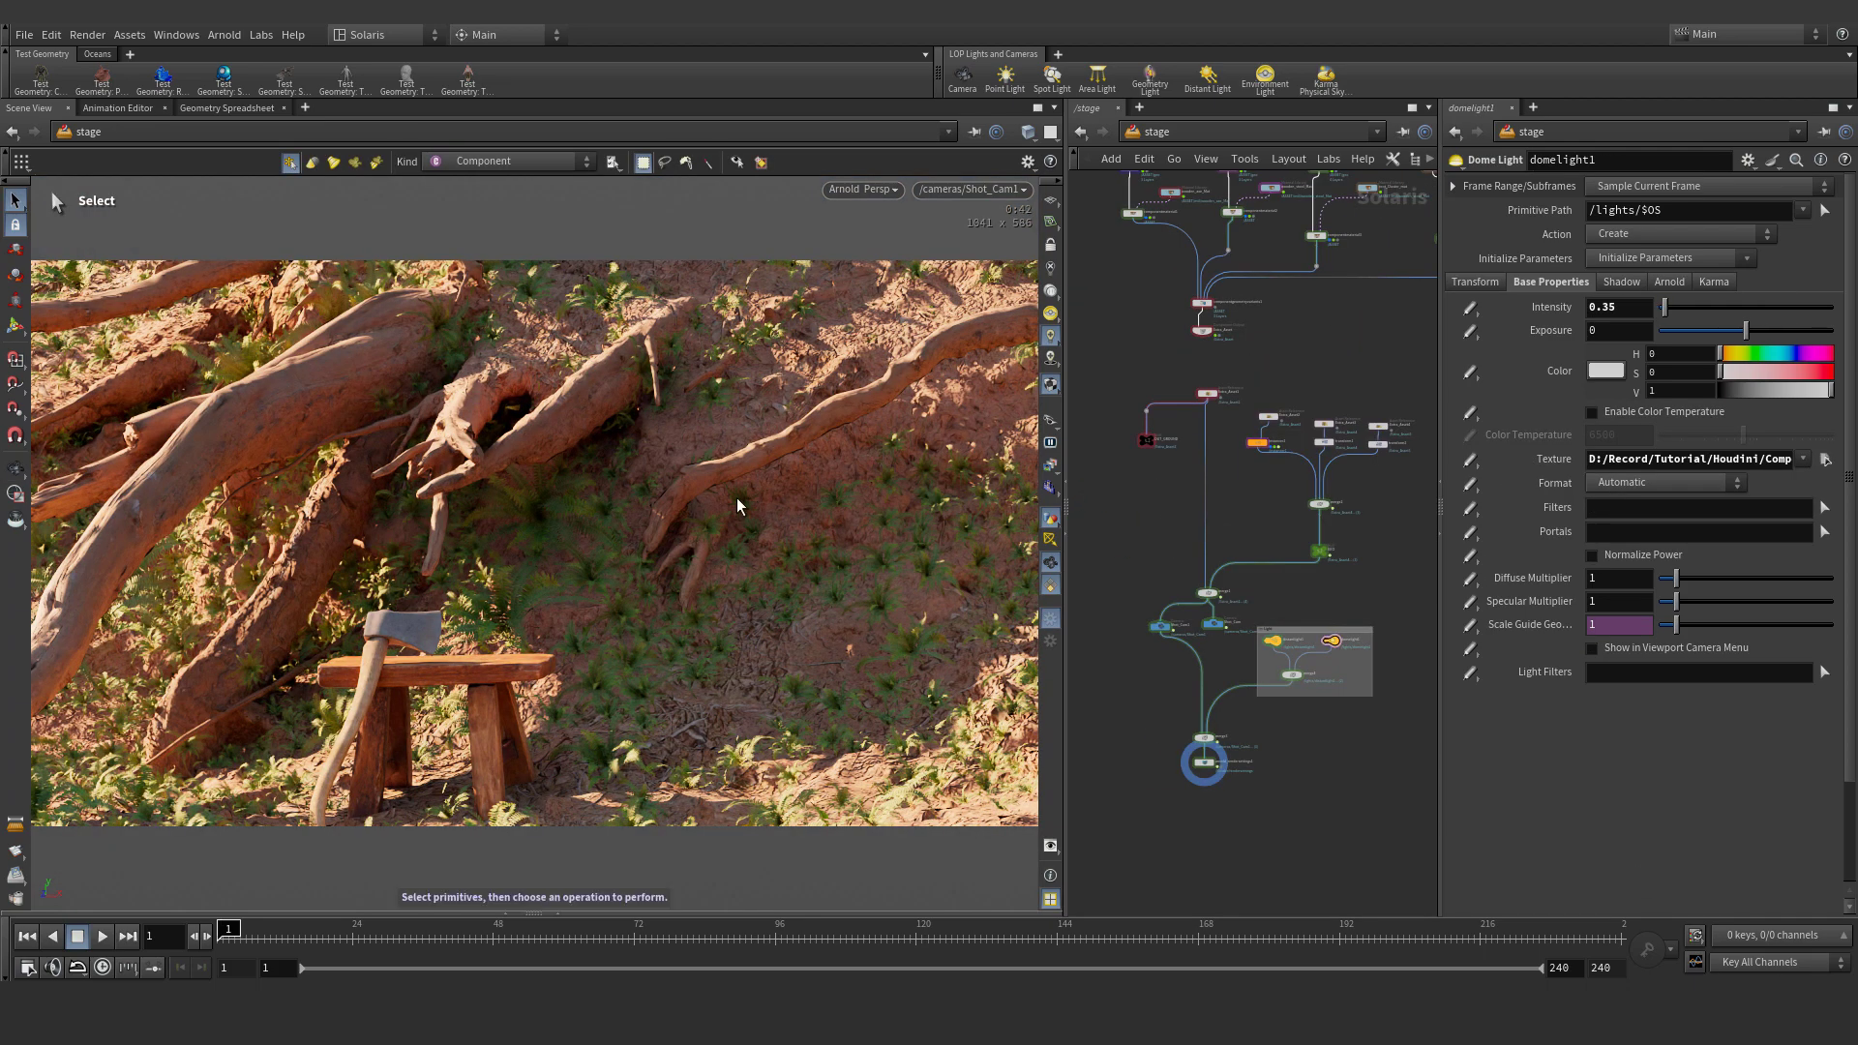
key("Escape")
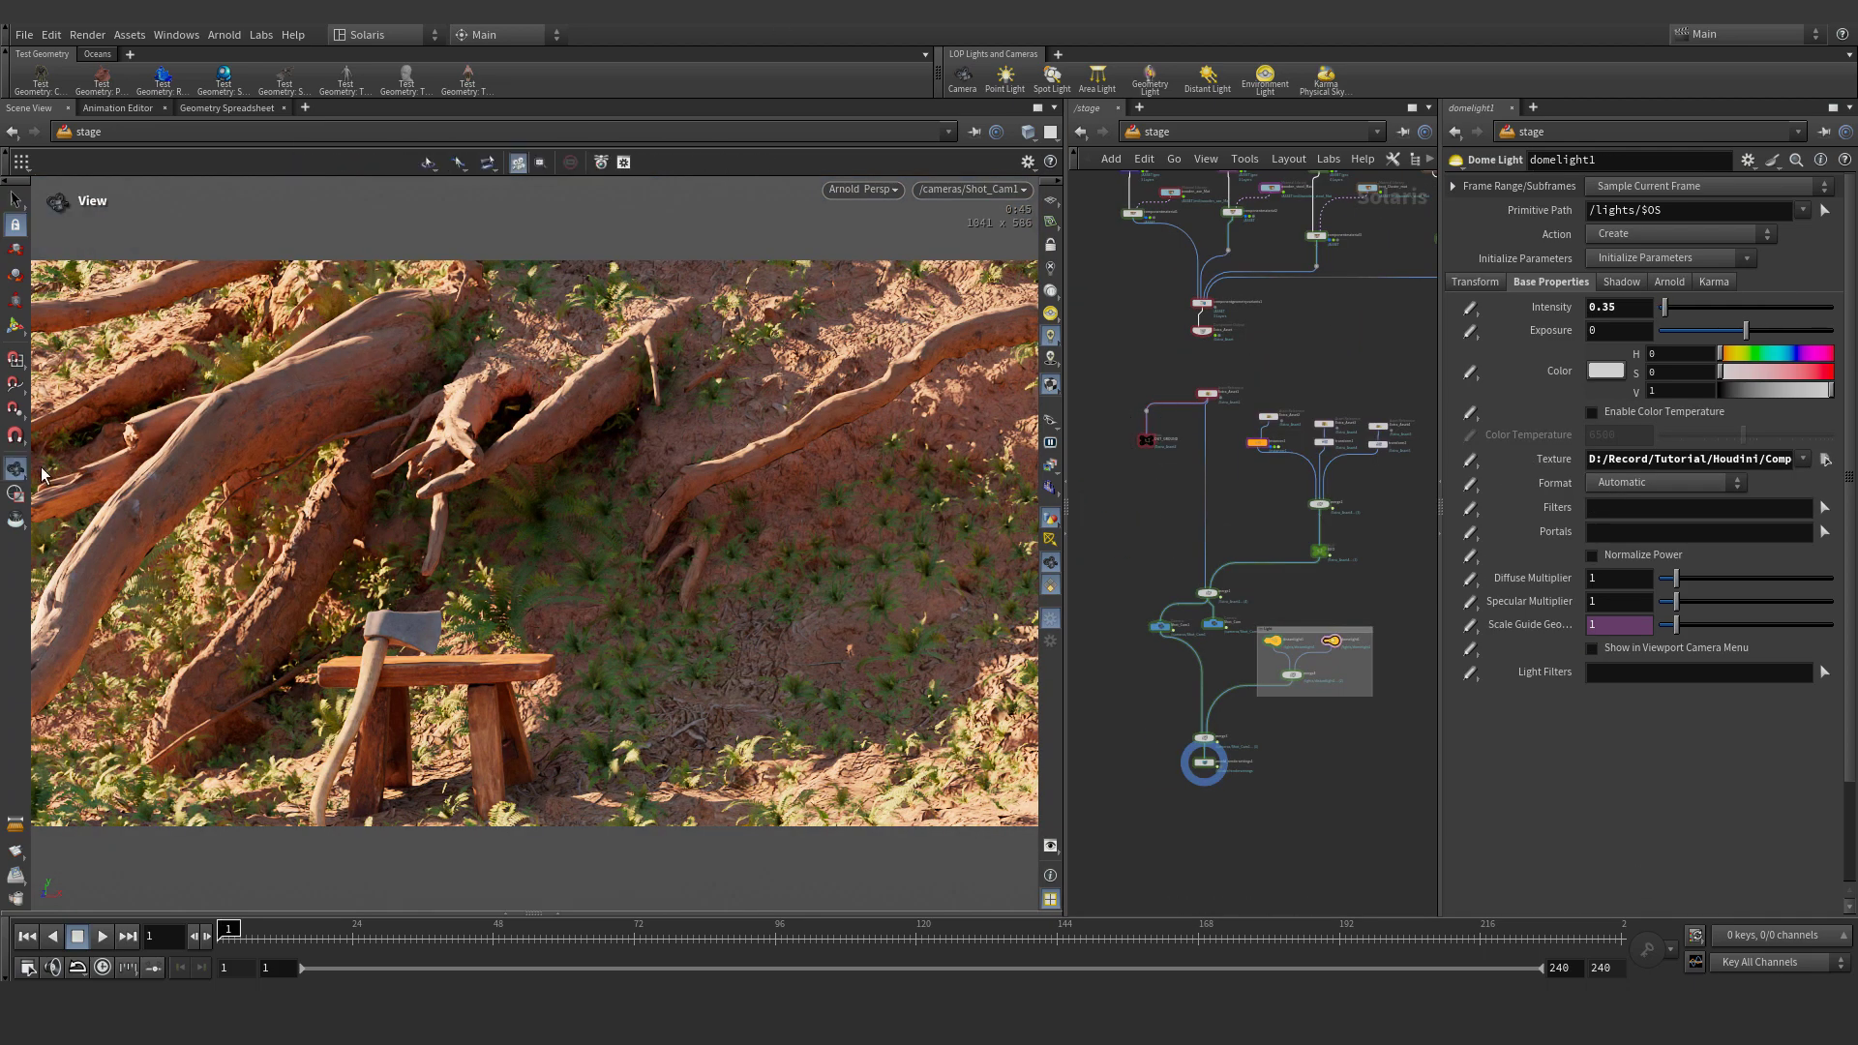